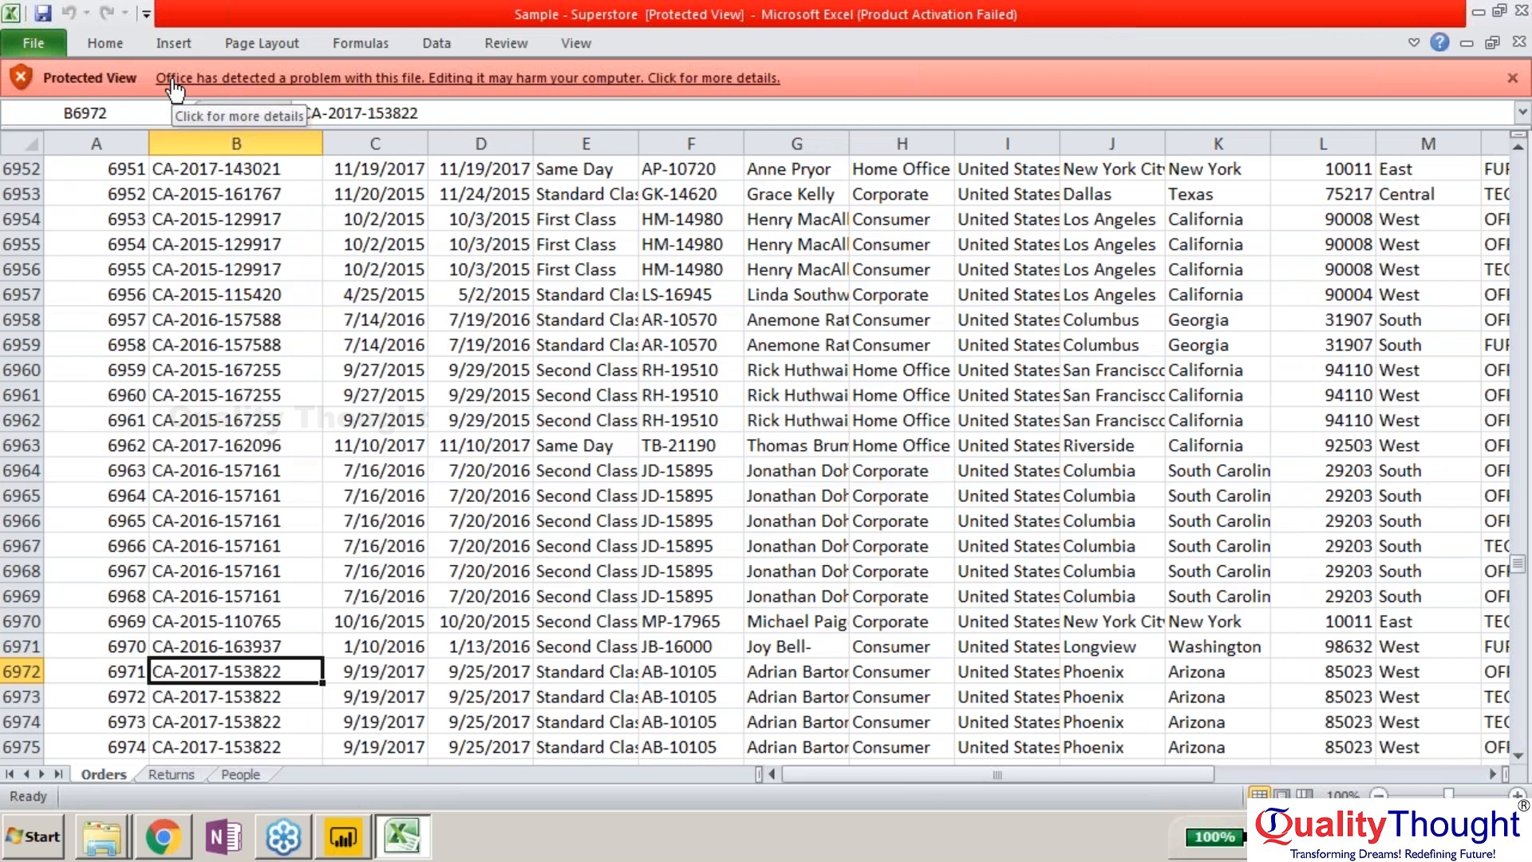
# Step: Enable editing of the protected Sample - Superstore workbook in Excel and save it to the Desktop as CSV (MS-DOS)
pyautogui.click(199, 91)
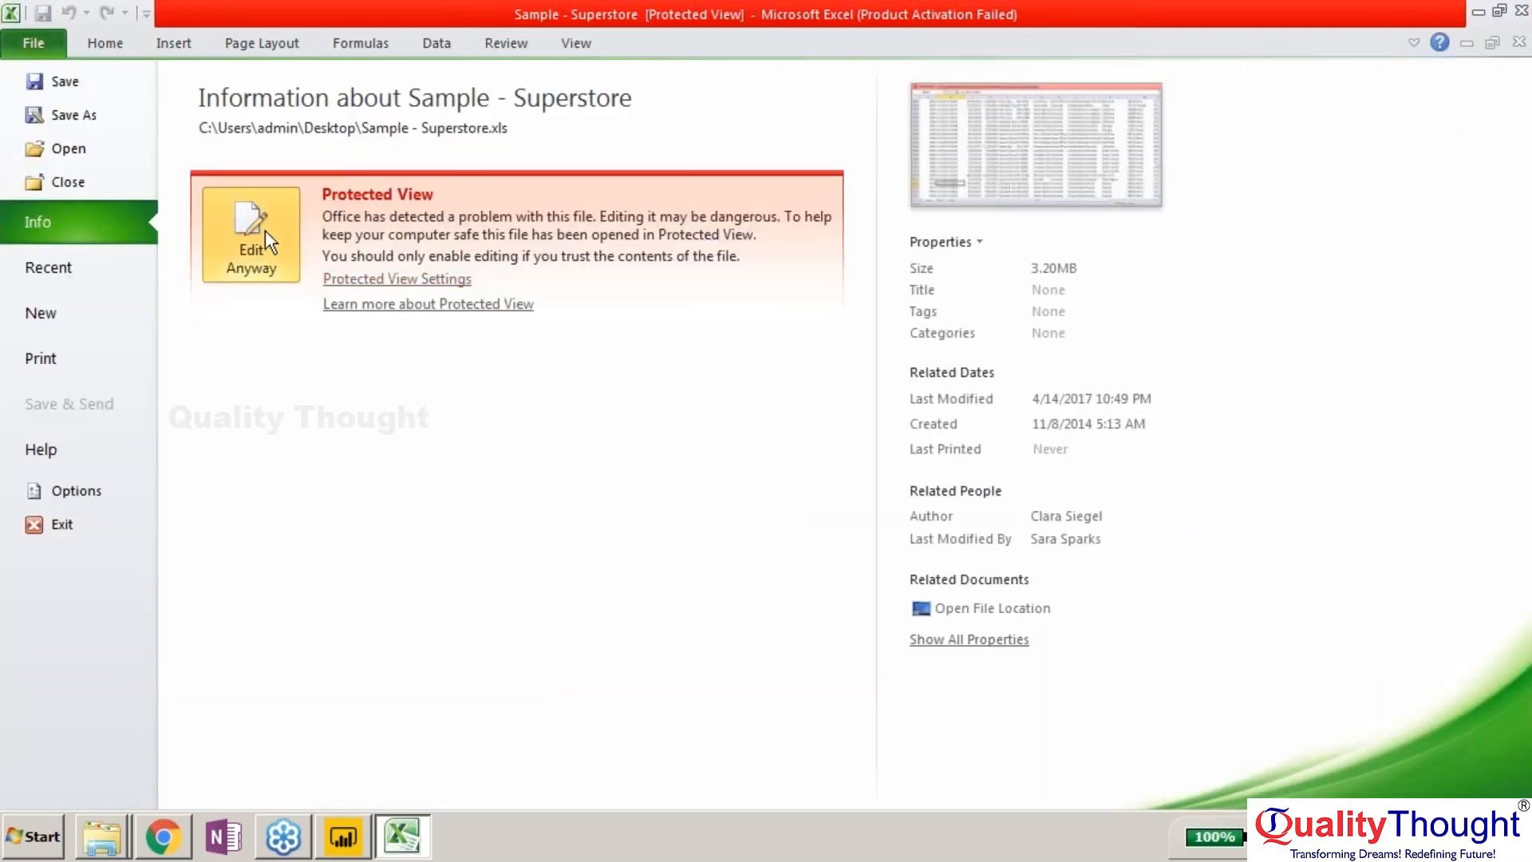
pyautogui.click(265, 230)
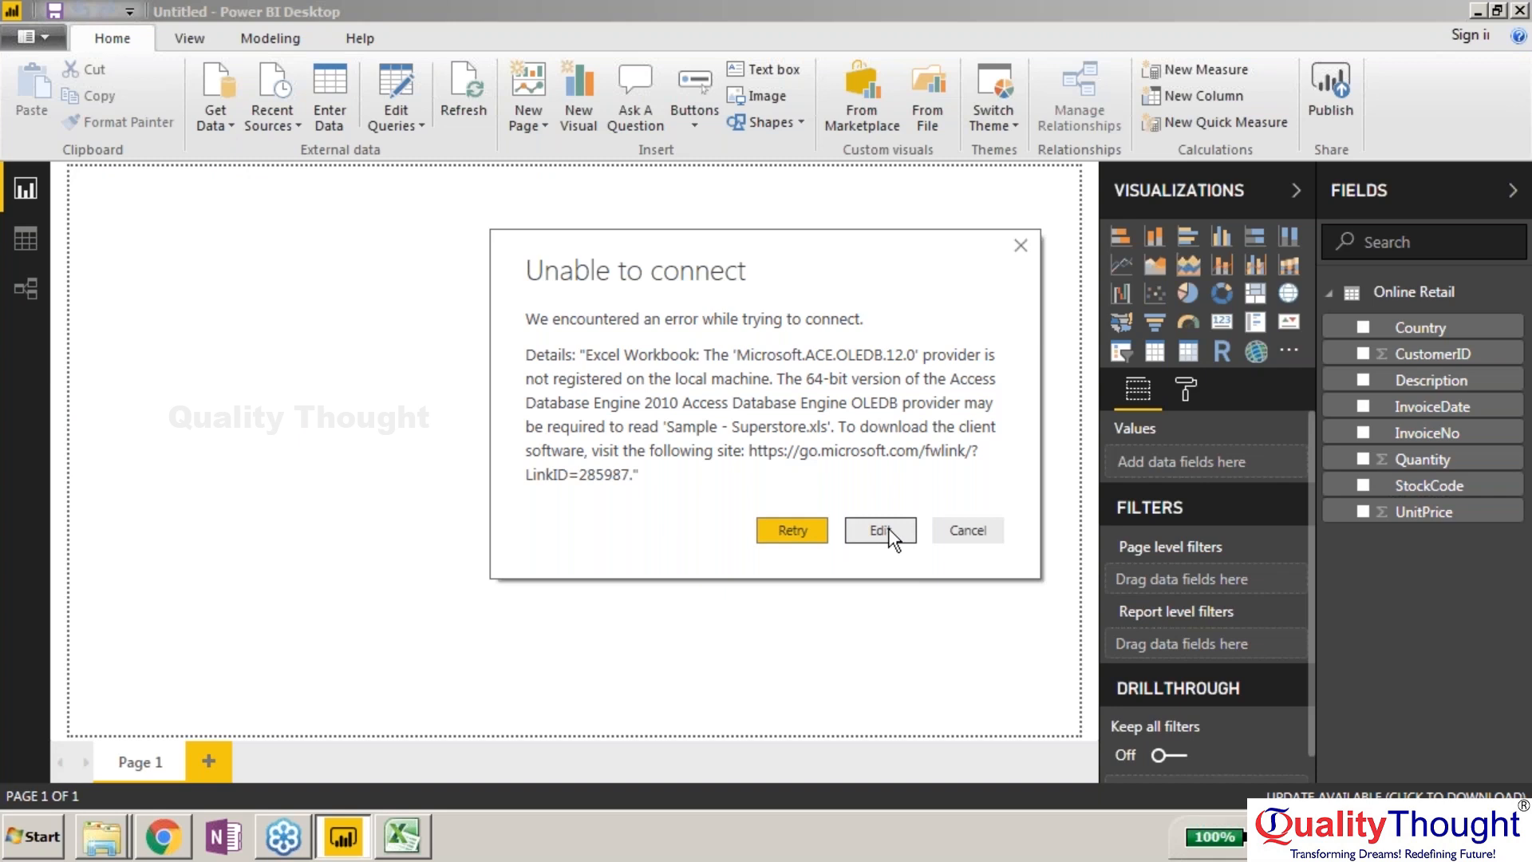
pyautogui.click(881, 531)
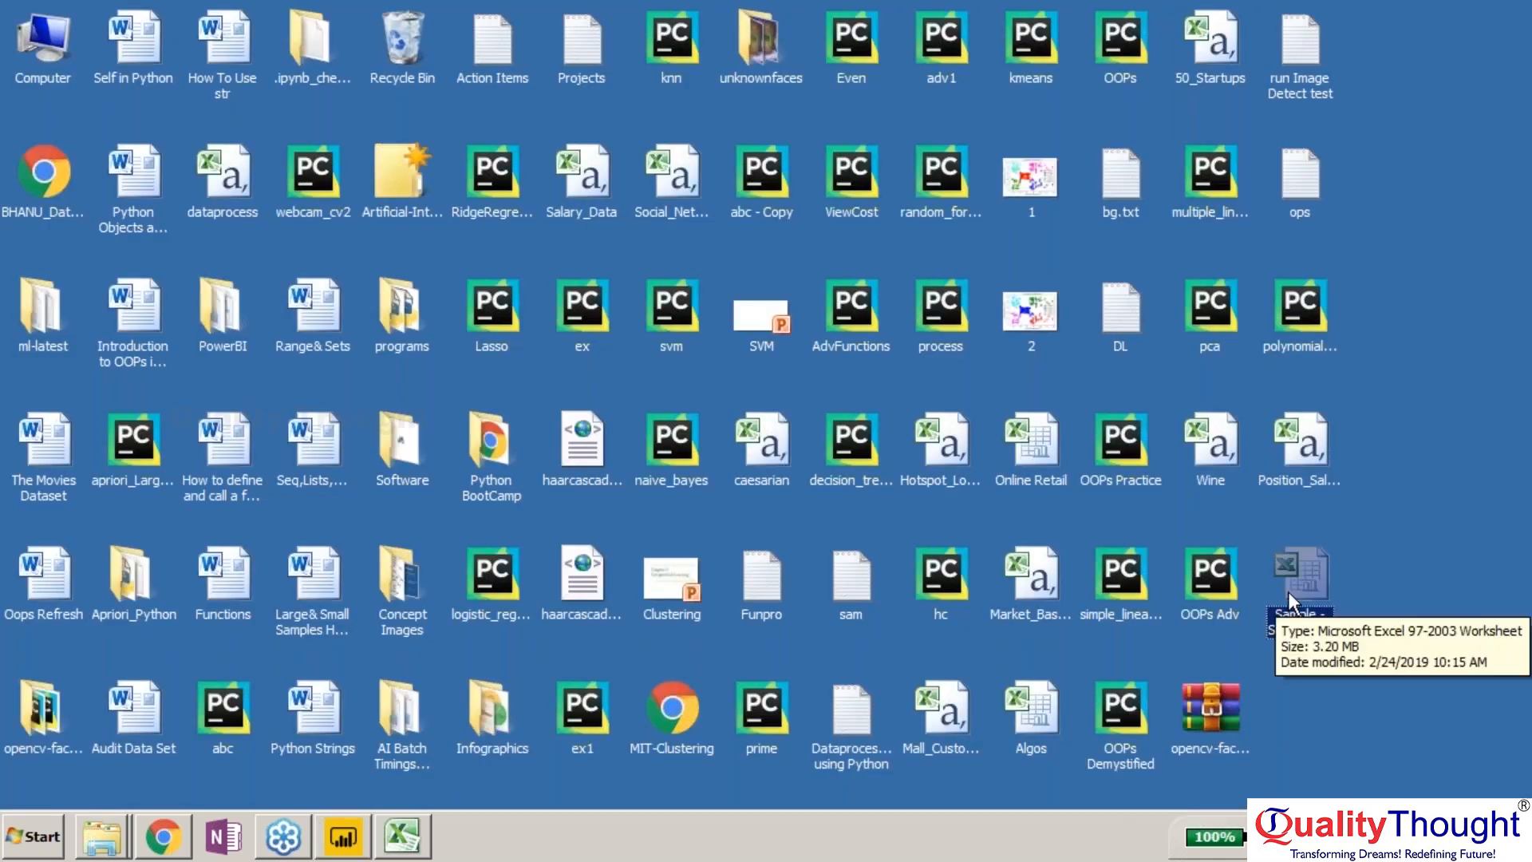
pyautogui.rightClick(1288, 591)
pyautogui.doubleClick(1293, 618)
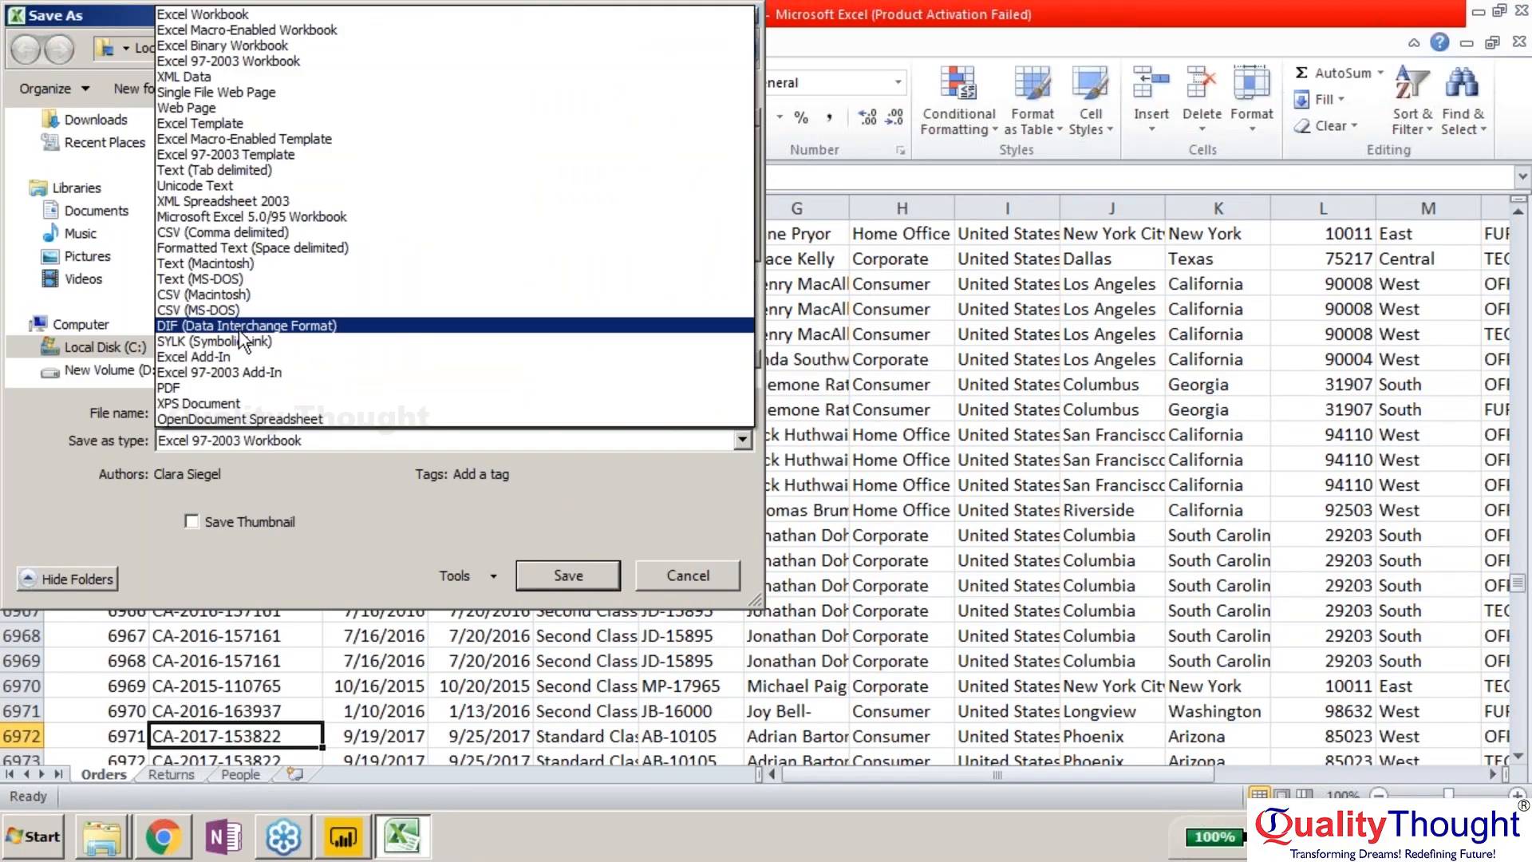
pyautogui.click(237, 326)
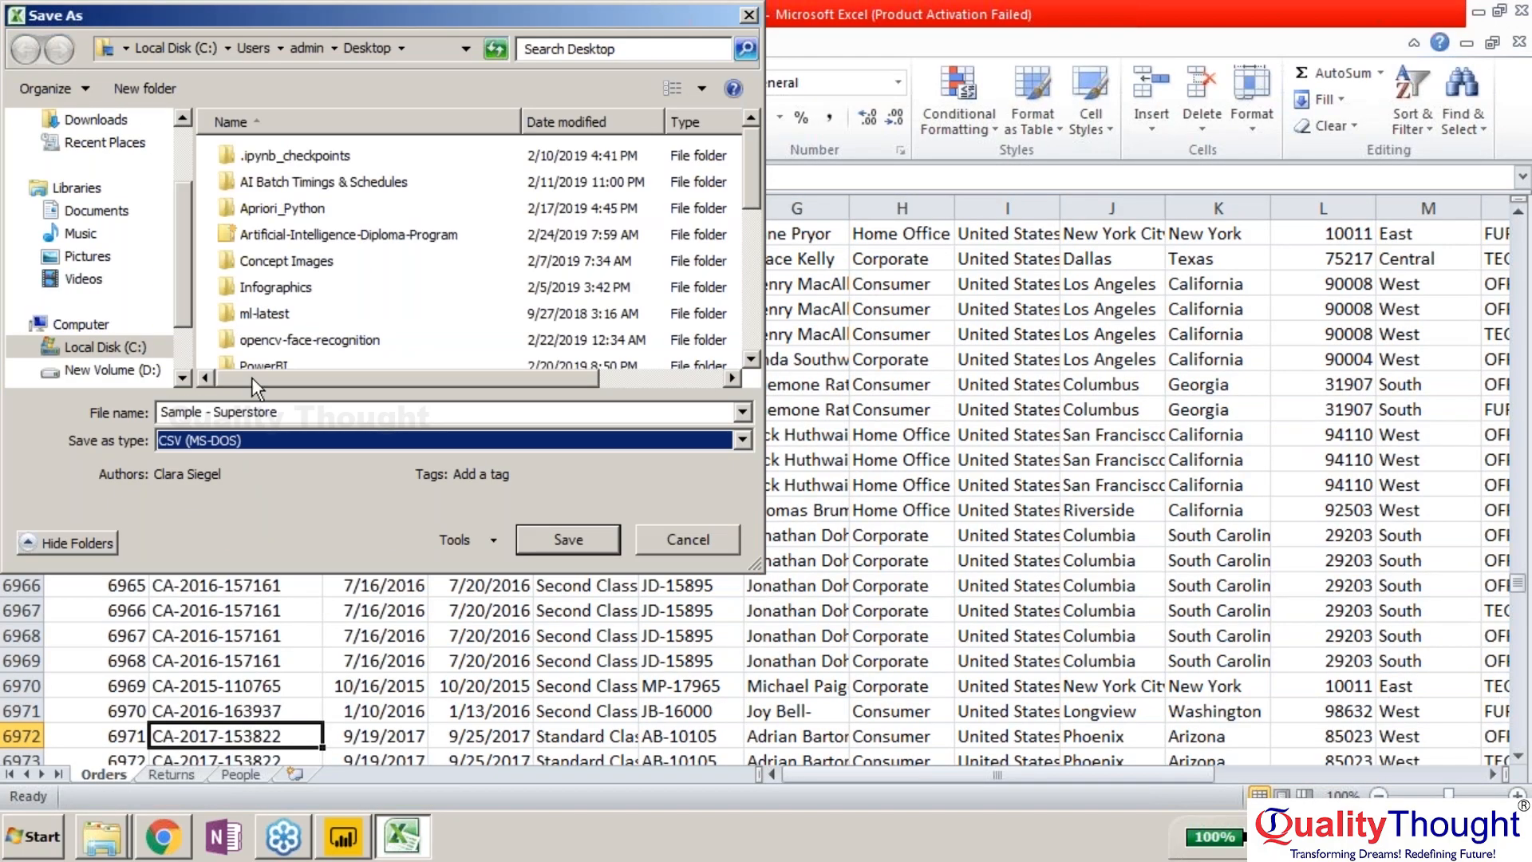
pyautogui.click(568, 540)
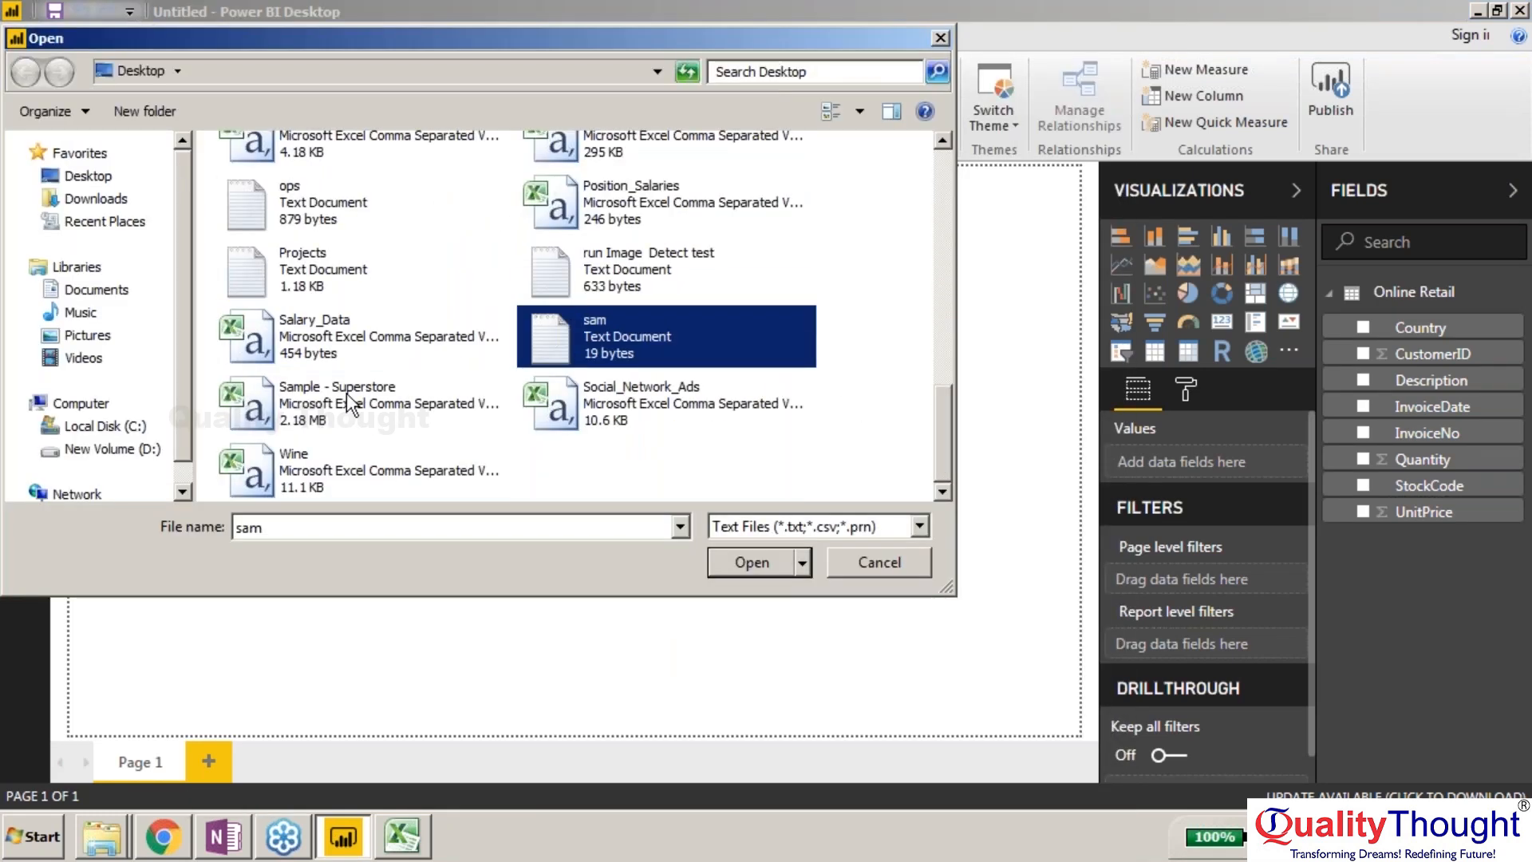
# Step: Import the Sample - Superstore CSV file into Power BI Desktop and expand its list of fields
pyautogui.doubleClick(351, 403)
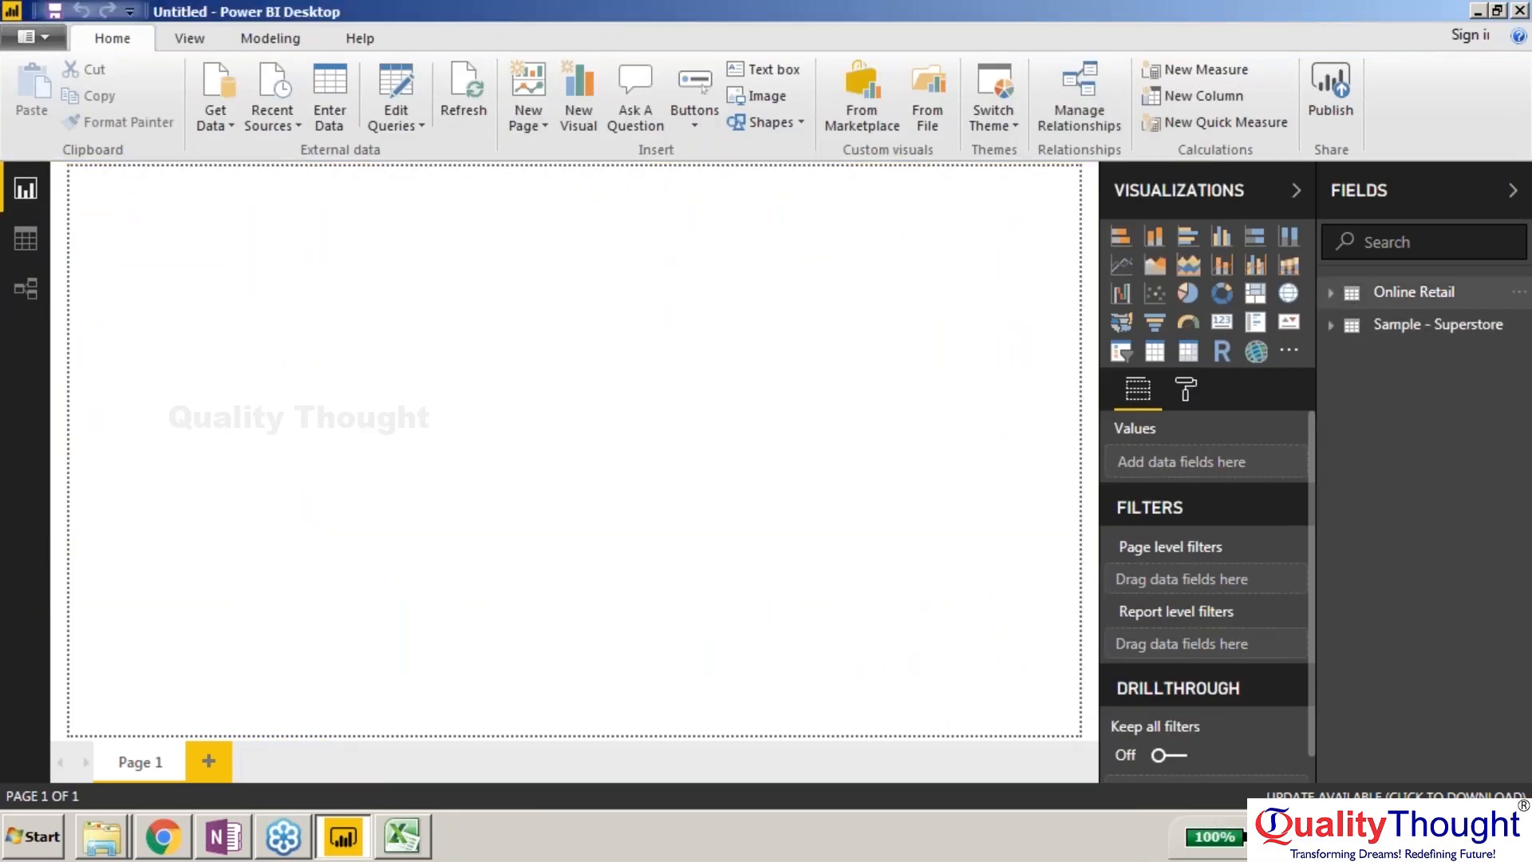
pyautogui.click(1331, 326)
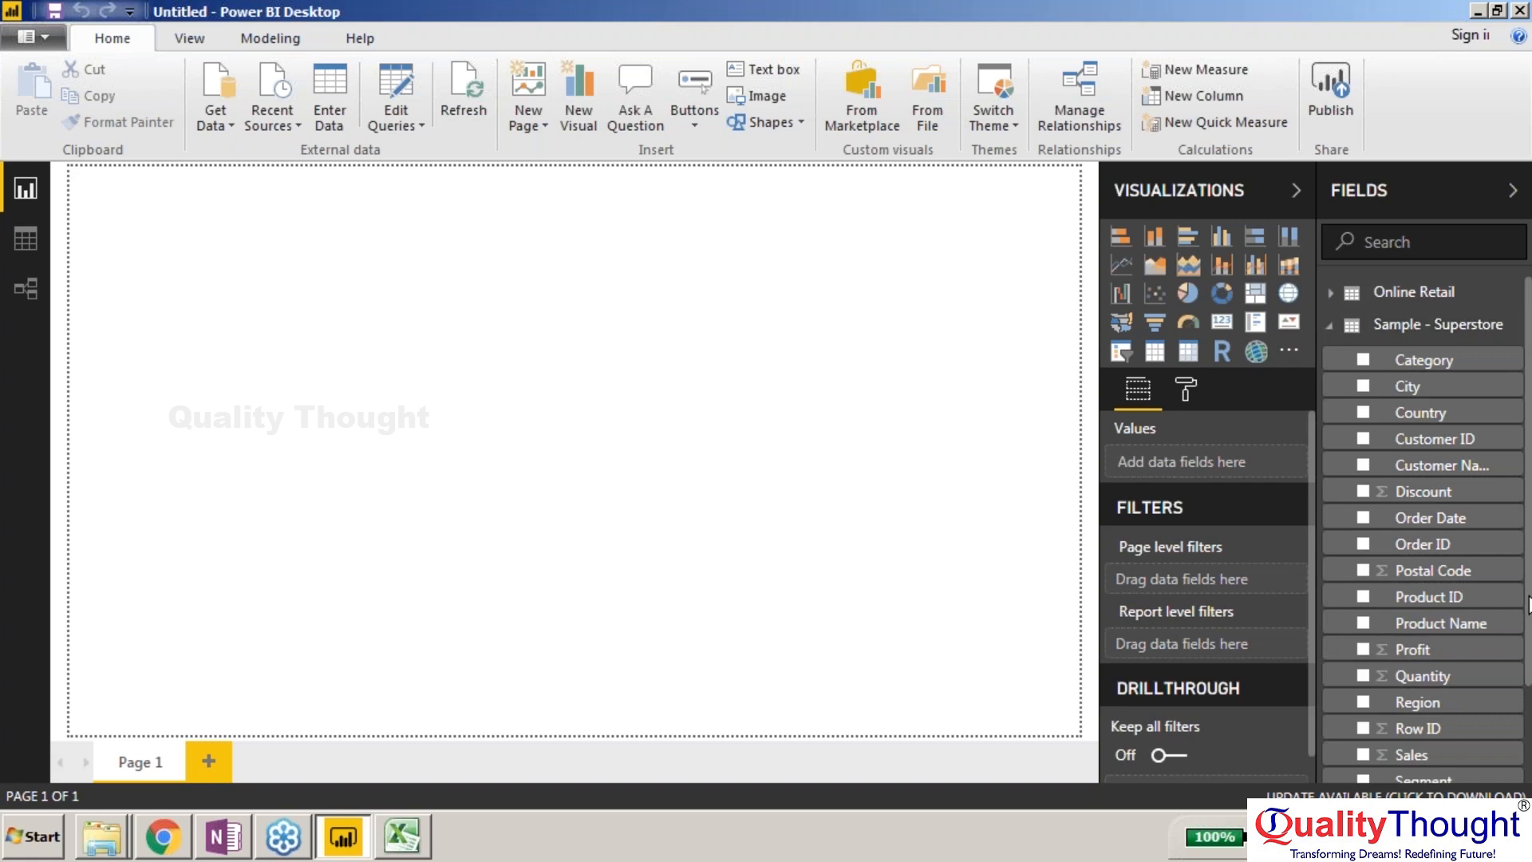
# Step: Create a table visual on the report page with the Sub-Category and Sales fields of Sample - Superstore
pyautogui.scroll(-3, 1516, 654)
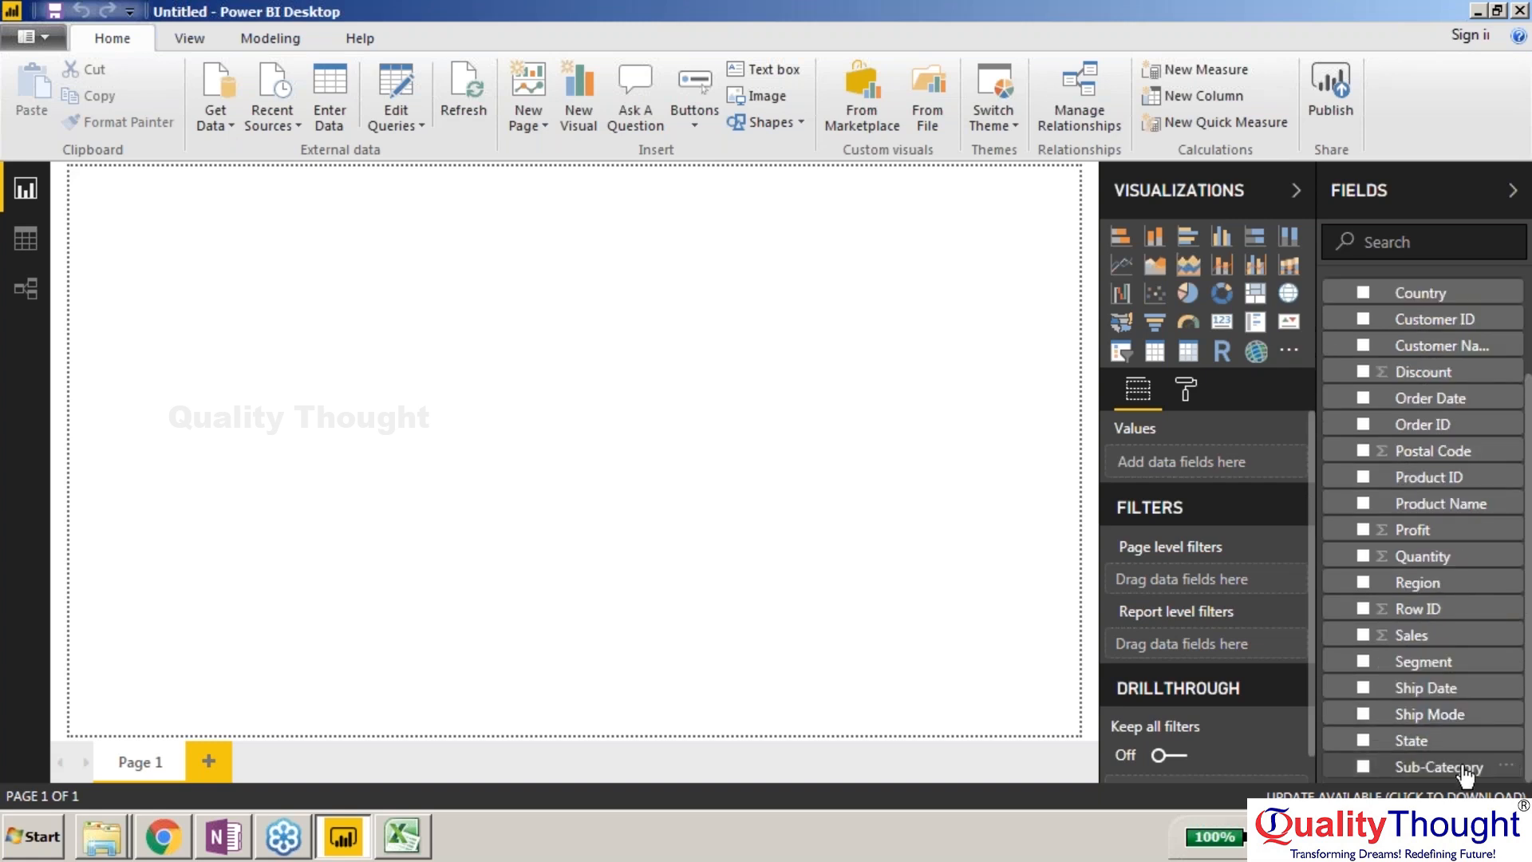
pyautogui.moveTo(1438, 767); pyautogui.dragTo(814, 417)
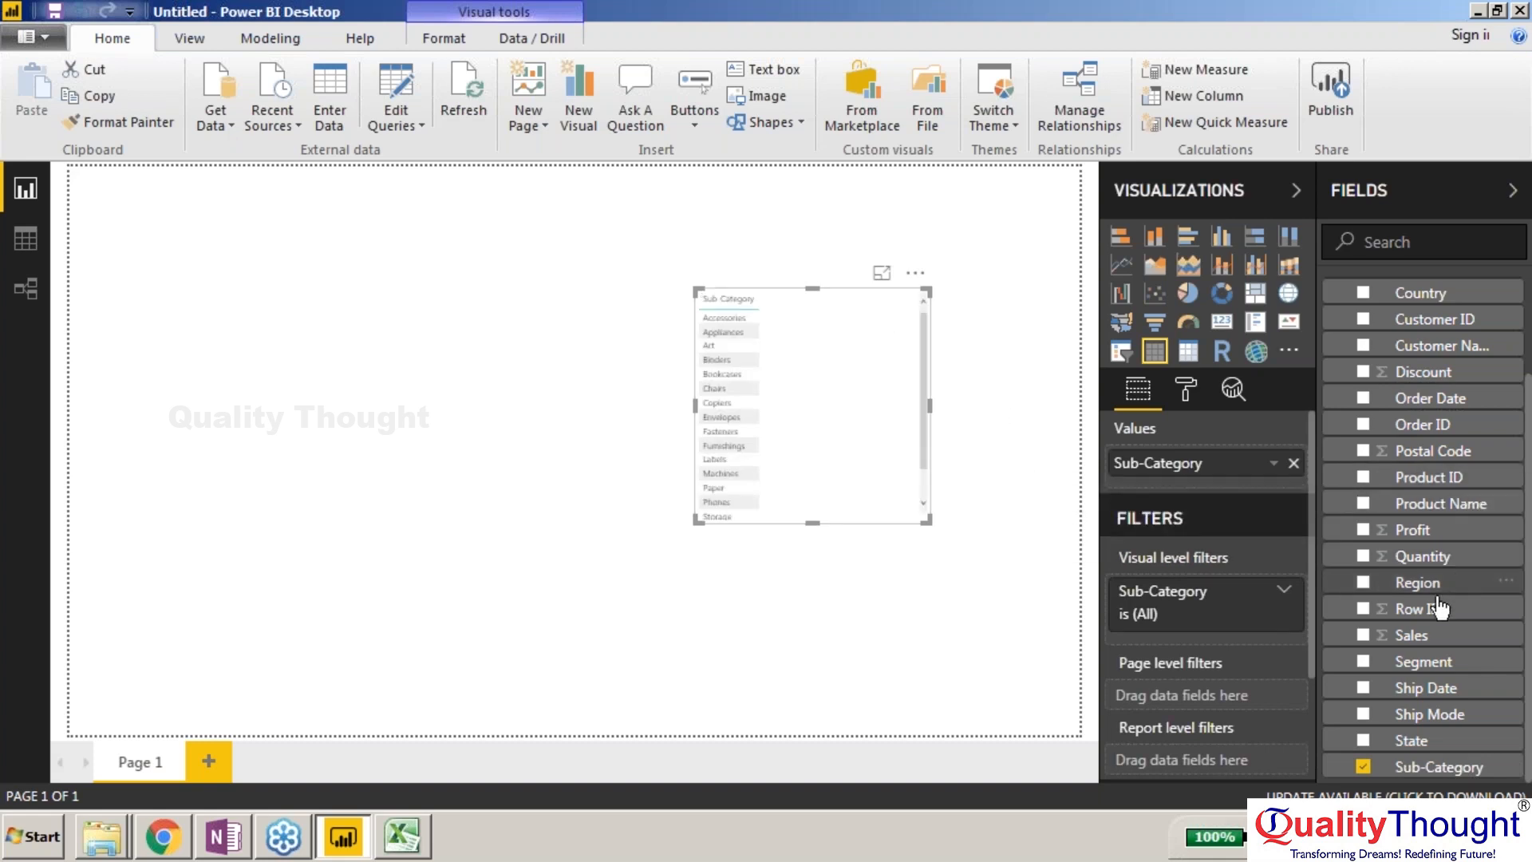
pyautogui.moveTo(1411, 634); pyautogui.dragTo(847, 403)
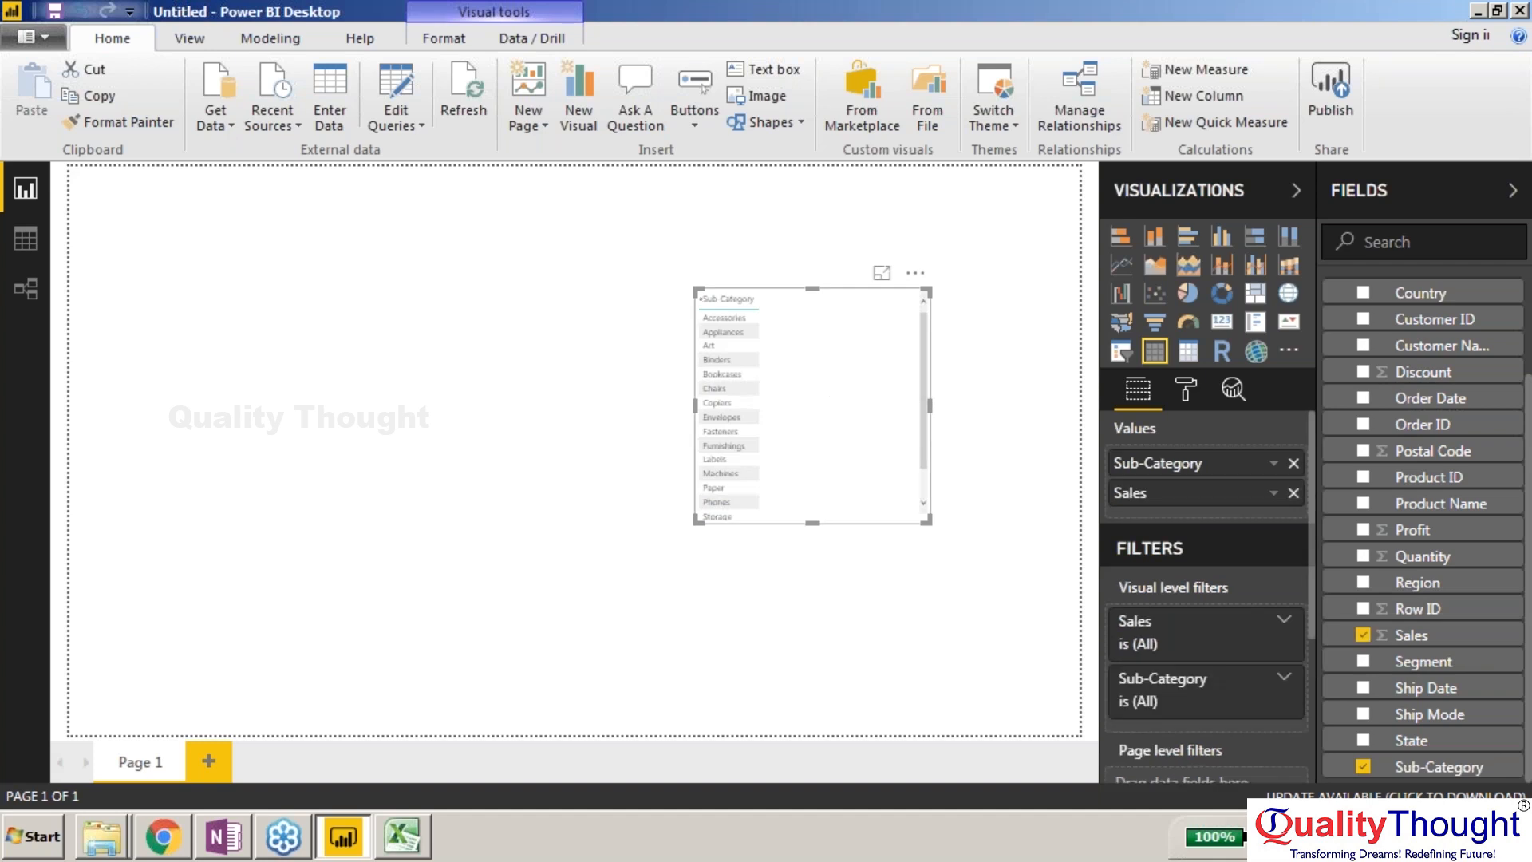
# Step: View the Sub-Category and Sales table in focus mode, expand its Sales filter, and return to the report
pyautogui.click(880, 273)
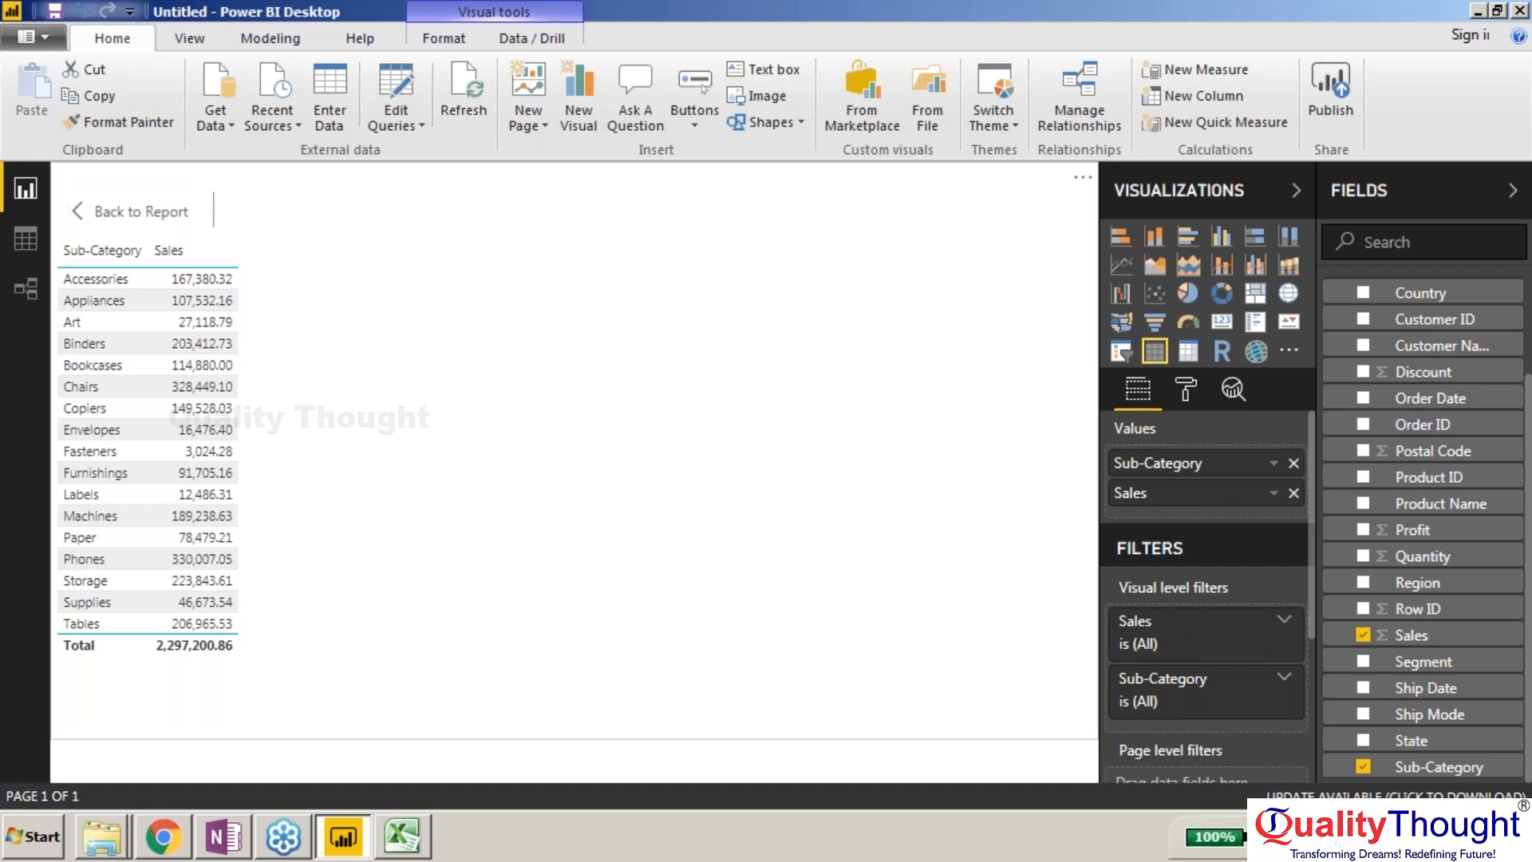
pyautogui.click(1281, 627)
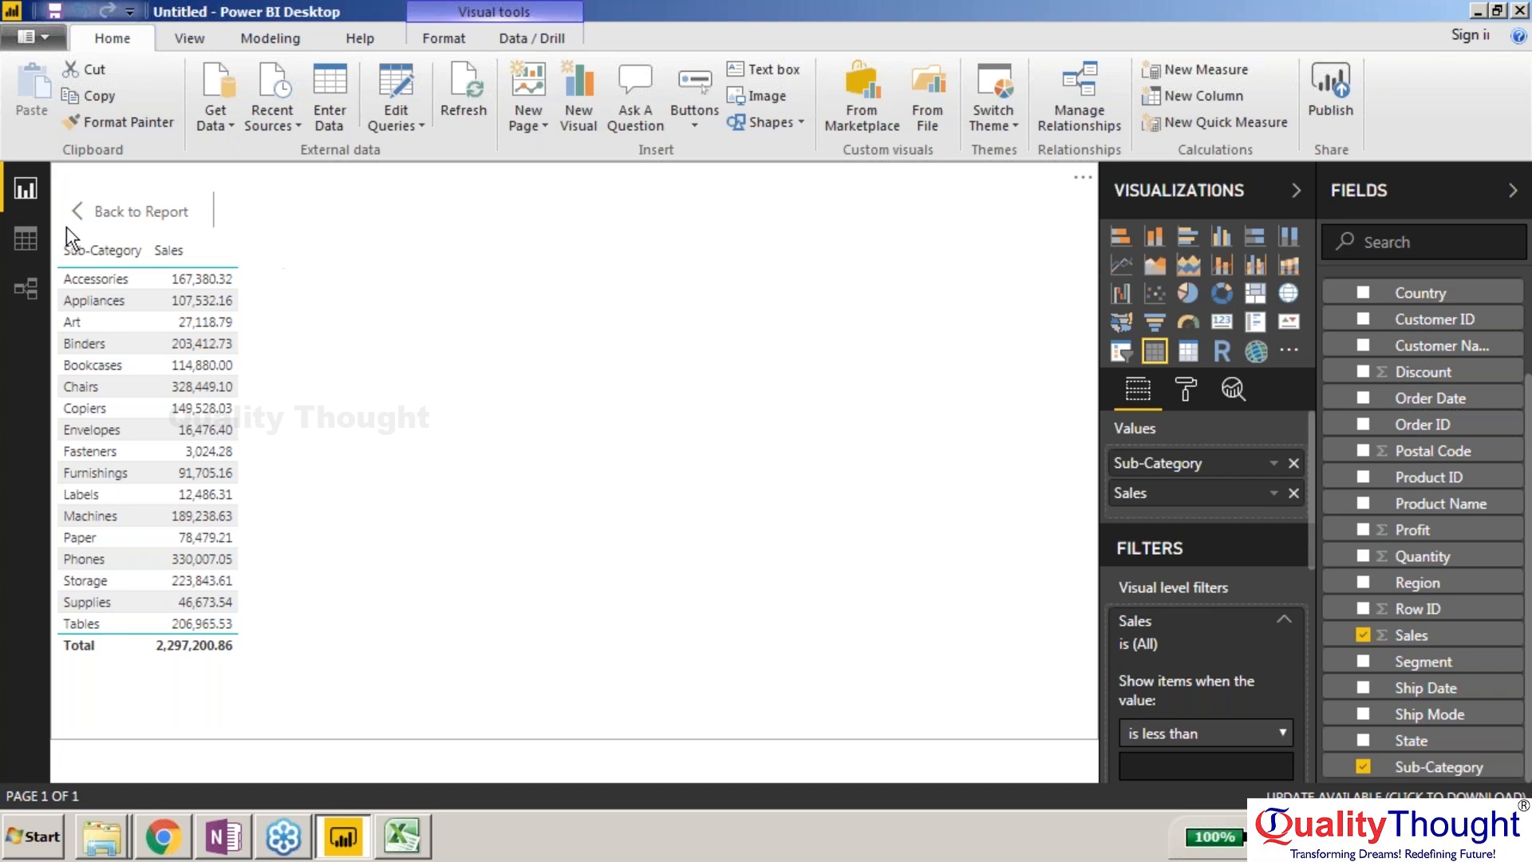
pyautogui.click(83, 212)
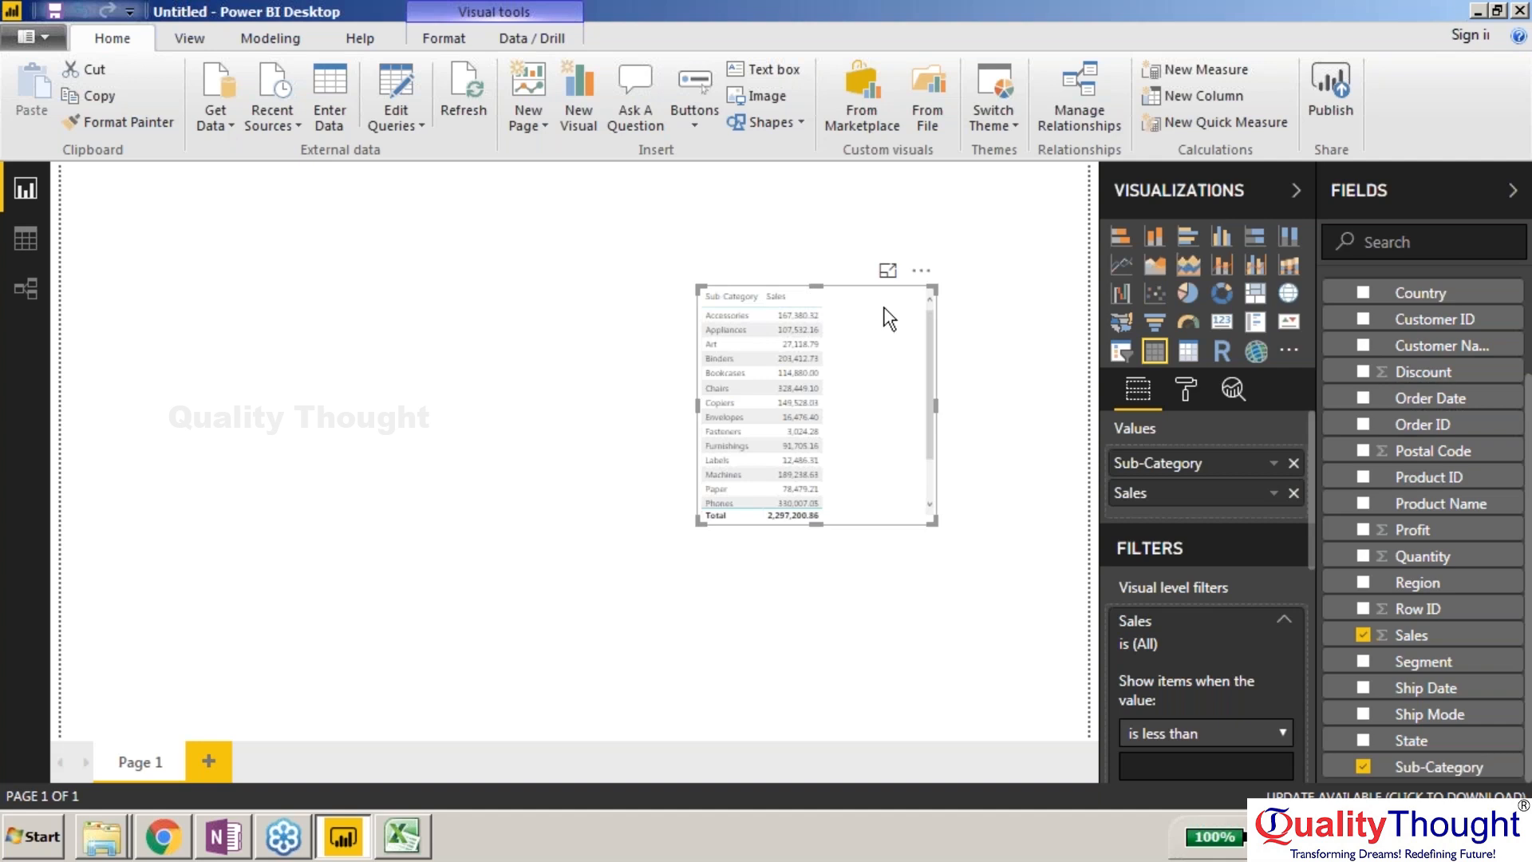
# Step: Resize the Sub-Category and Sales table so it is tall, narrow and sits in the report page's upper-left corner
pyautogui.click(218, 232)
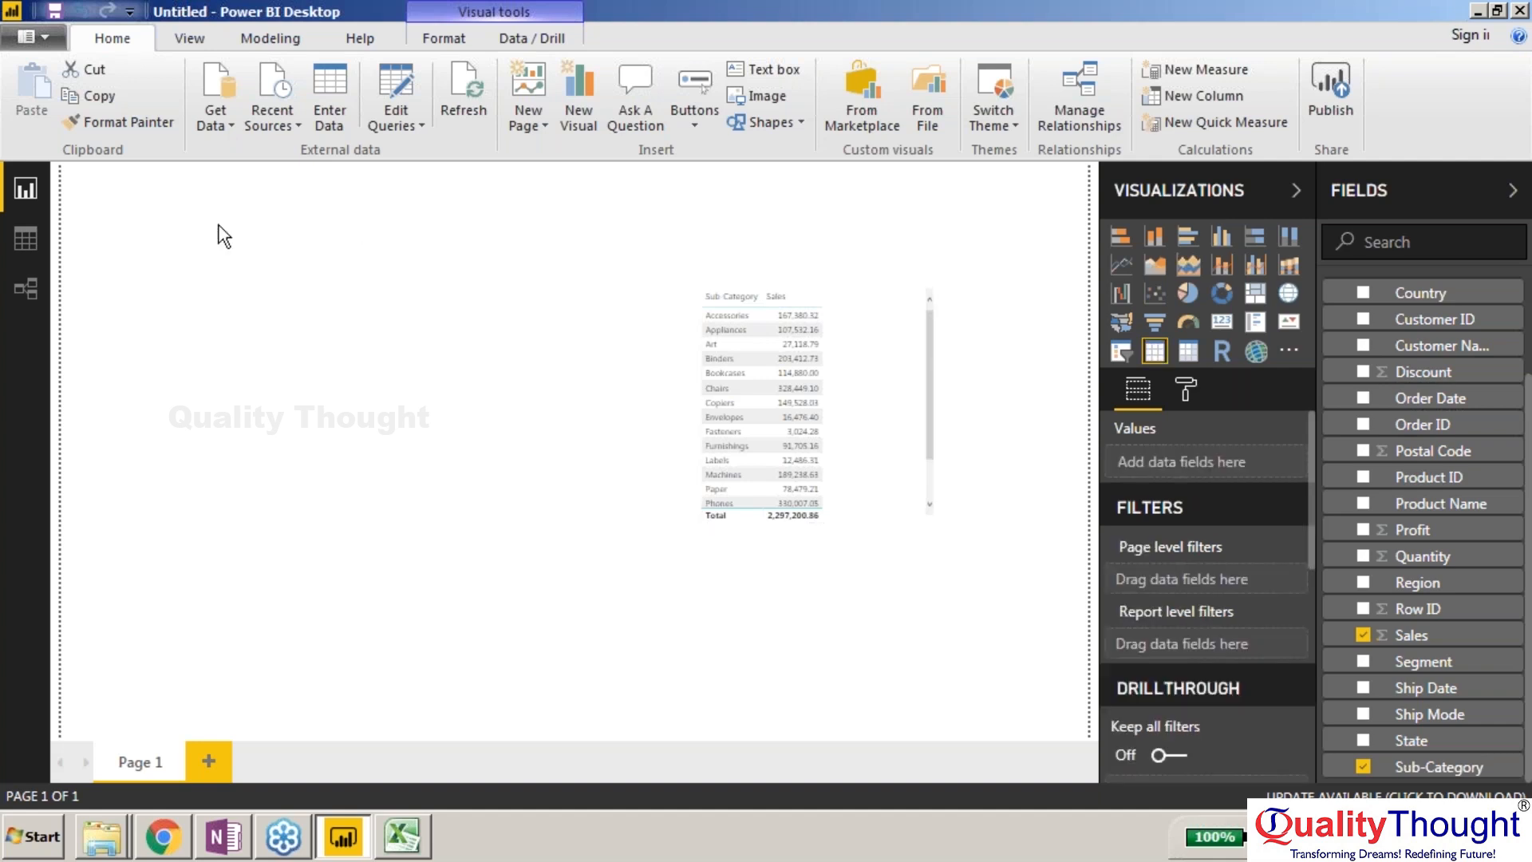
pyautogui.click(894, 331)
pyautogui.click(696, 283)
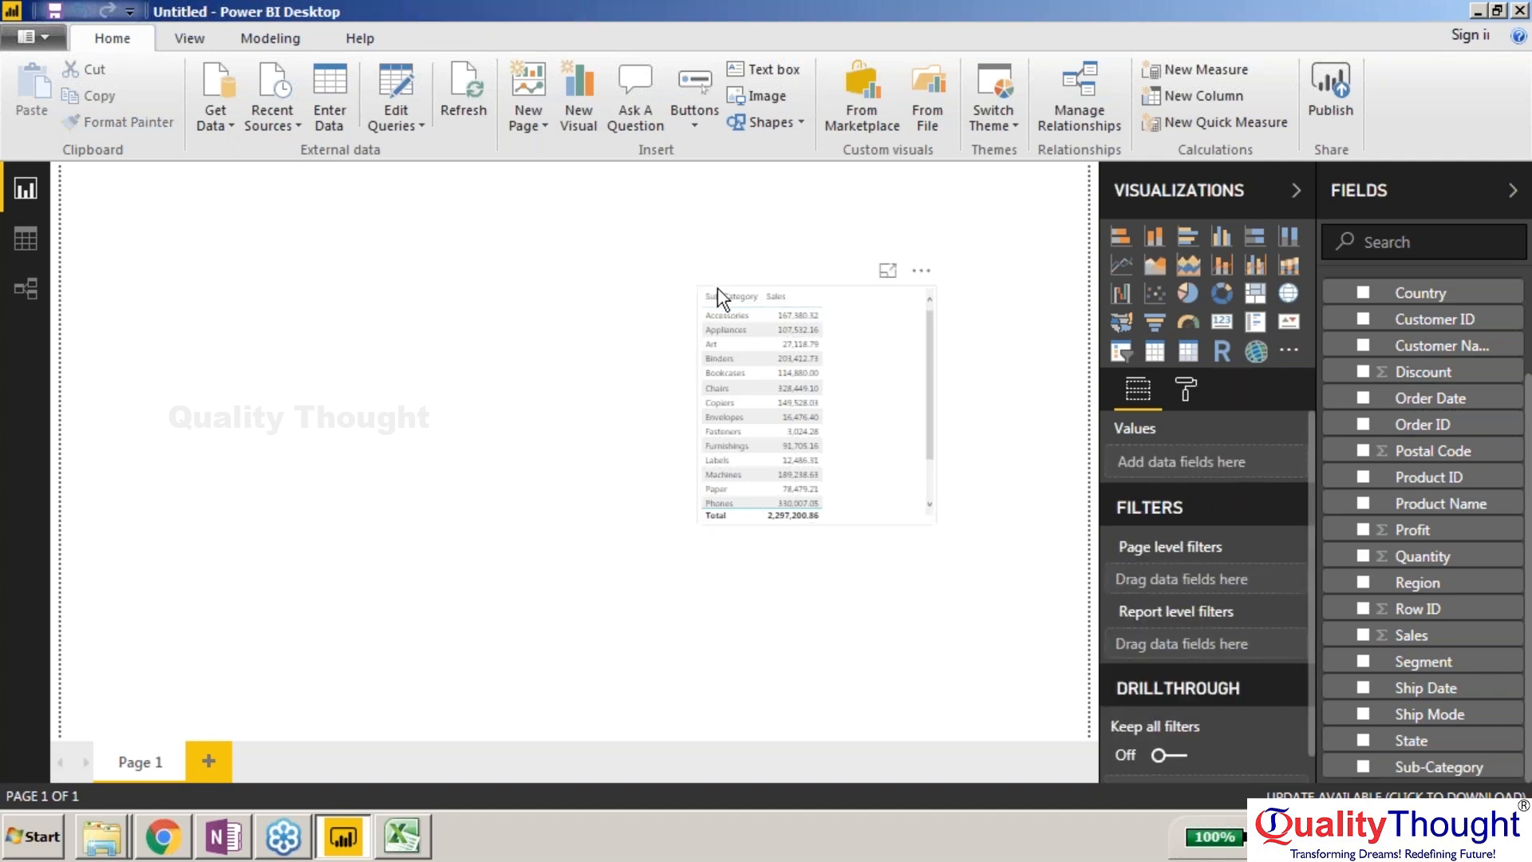
pyautogui.click(716, 287)
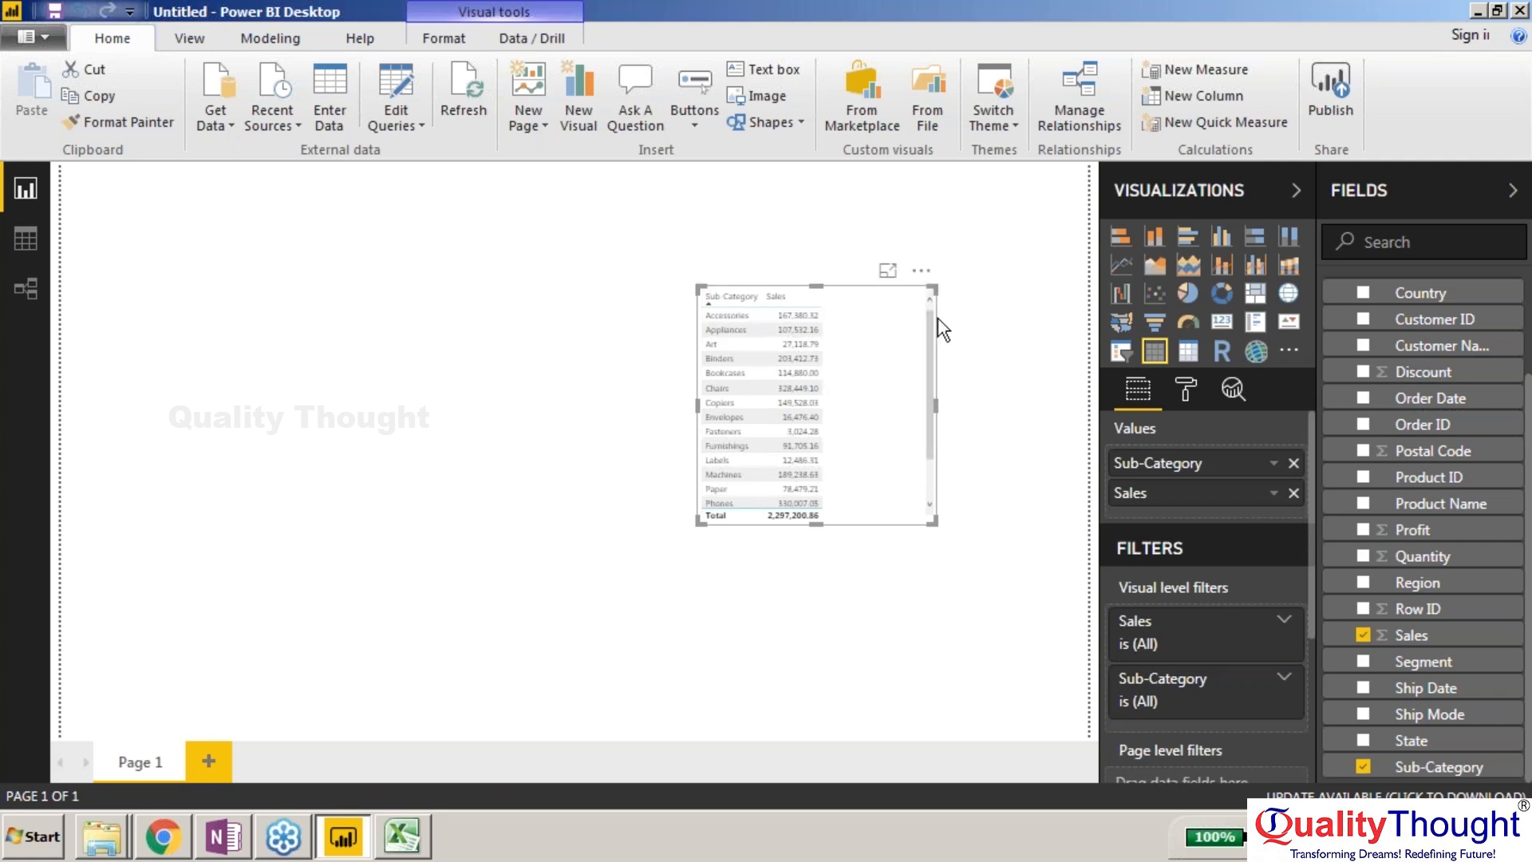
pyautogui.moveTo(701, 283); pyautogui.dragTo(75, 177)
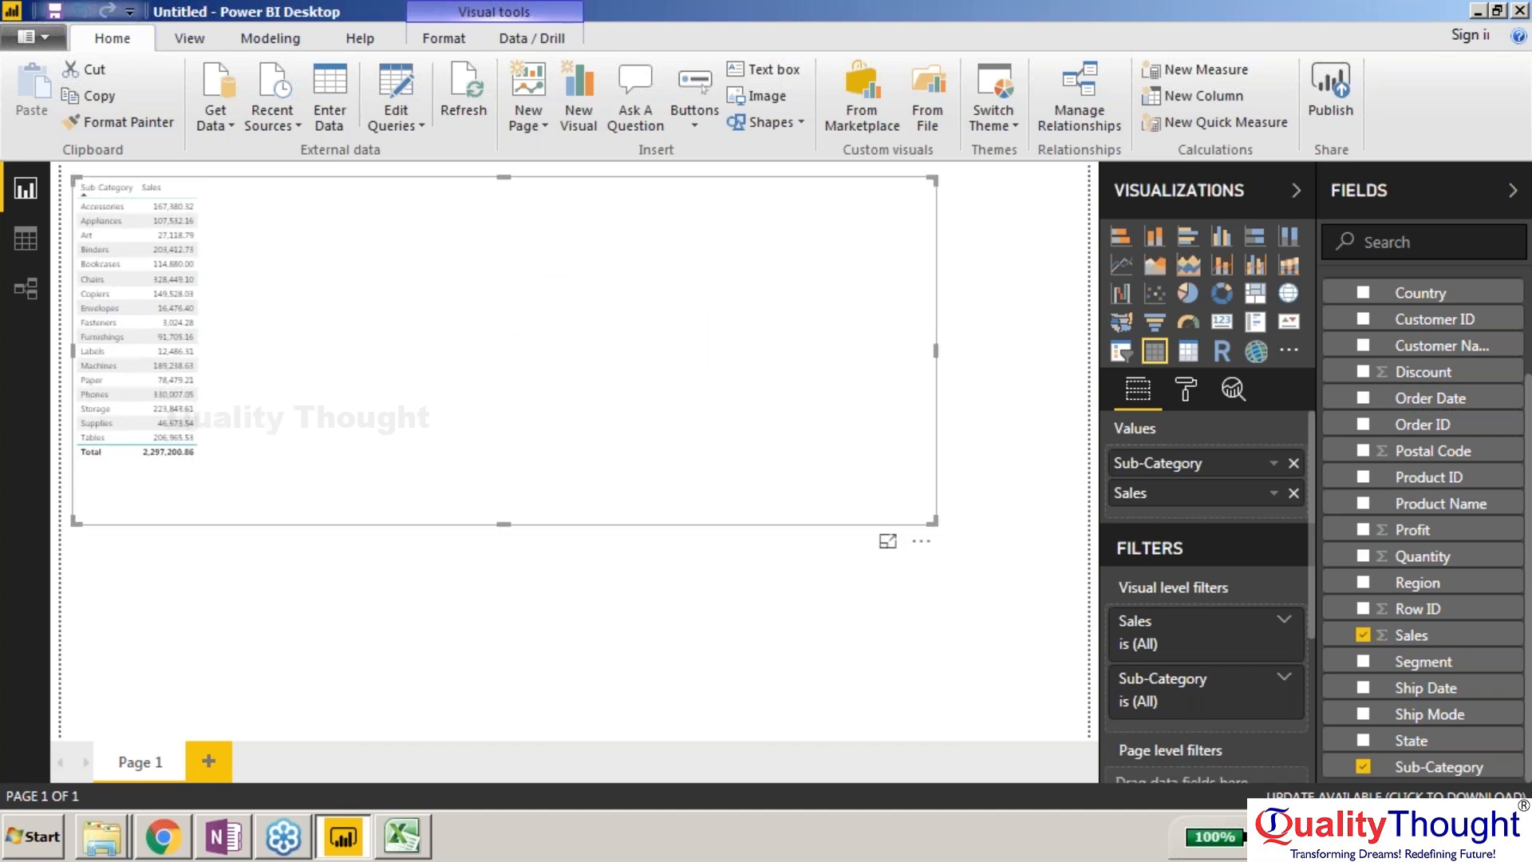
pyautogui.moveTo(935, 525); pyautogui.dragTo(319, 530)
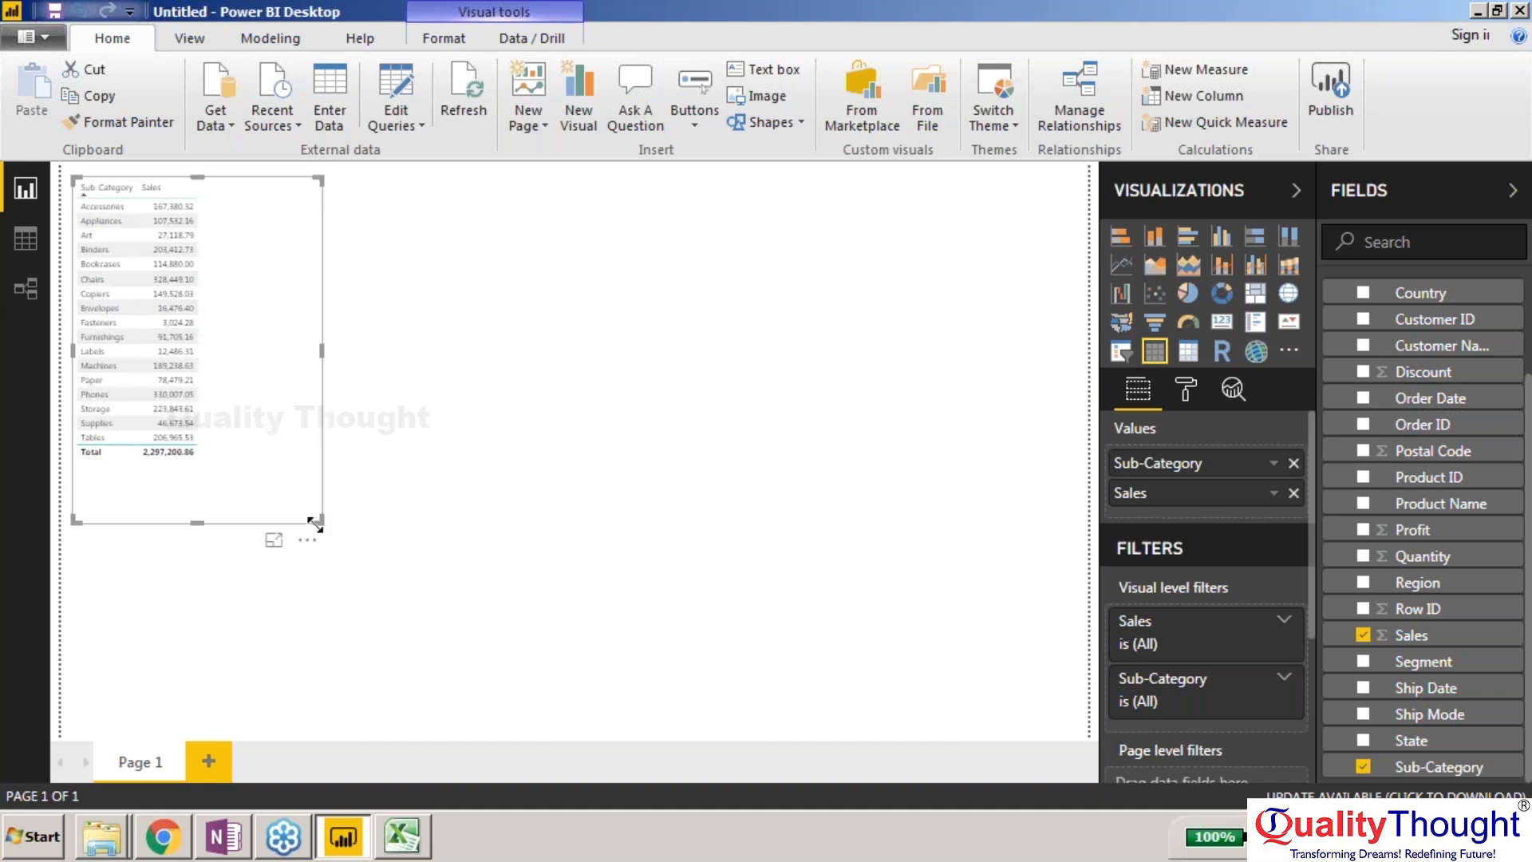
pyautogui.click(559, 367)
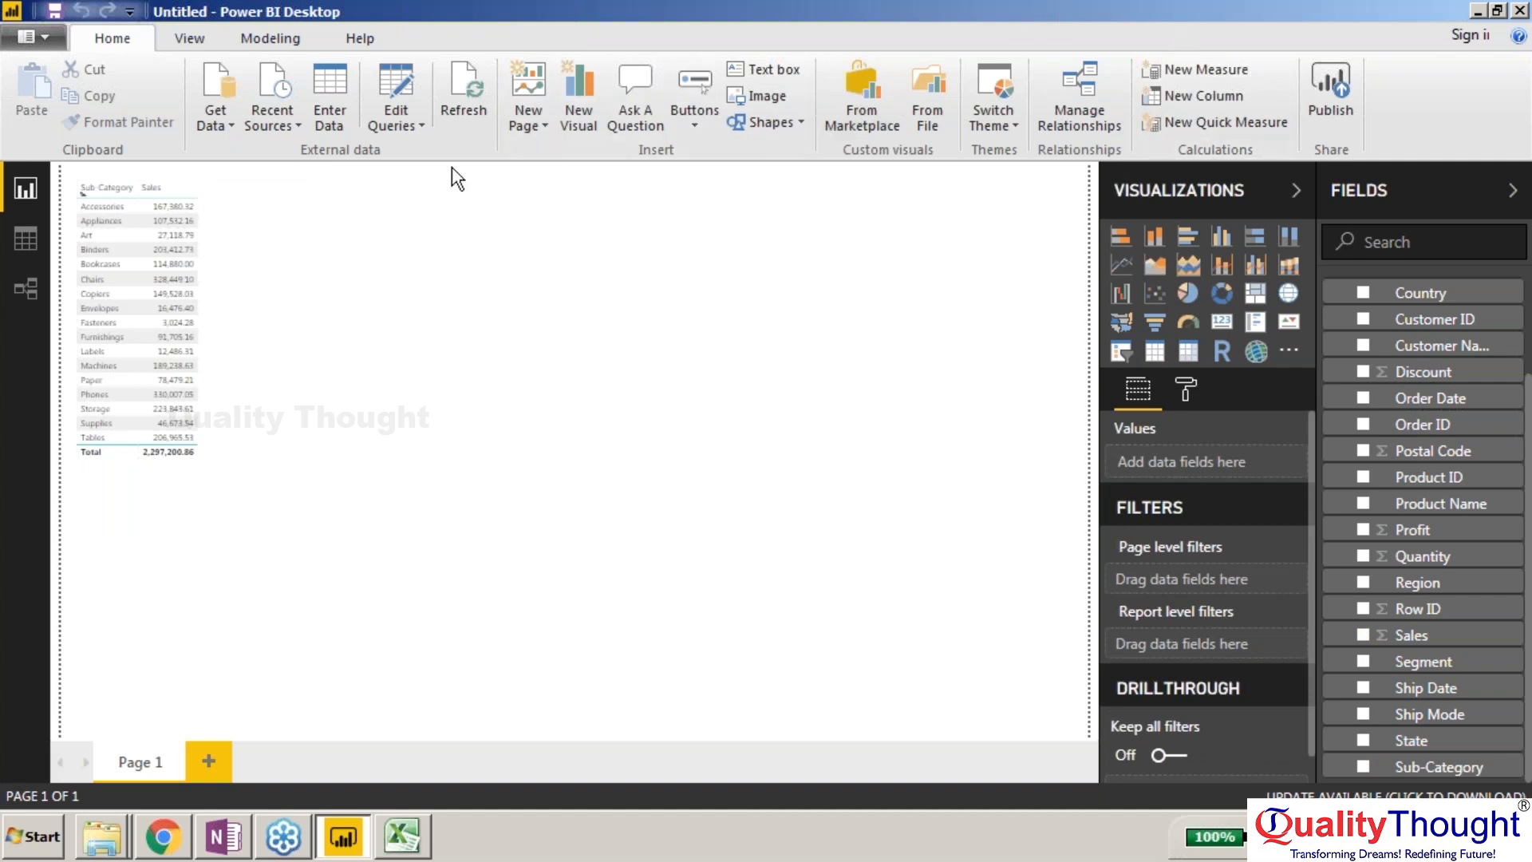
# Step: Create a new measure named rank and start its formula with the RANKX function
pyautogui.click(1193, 70)
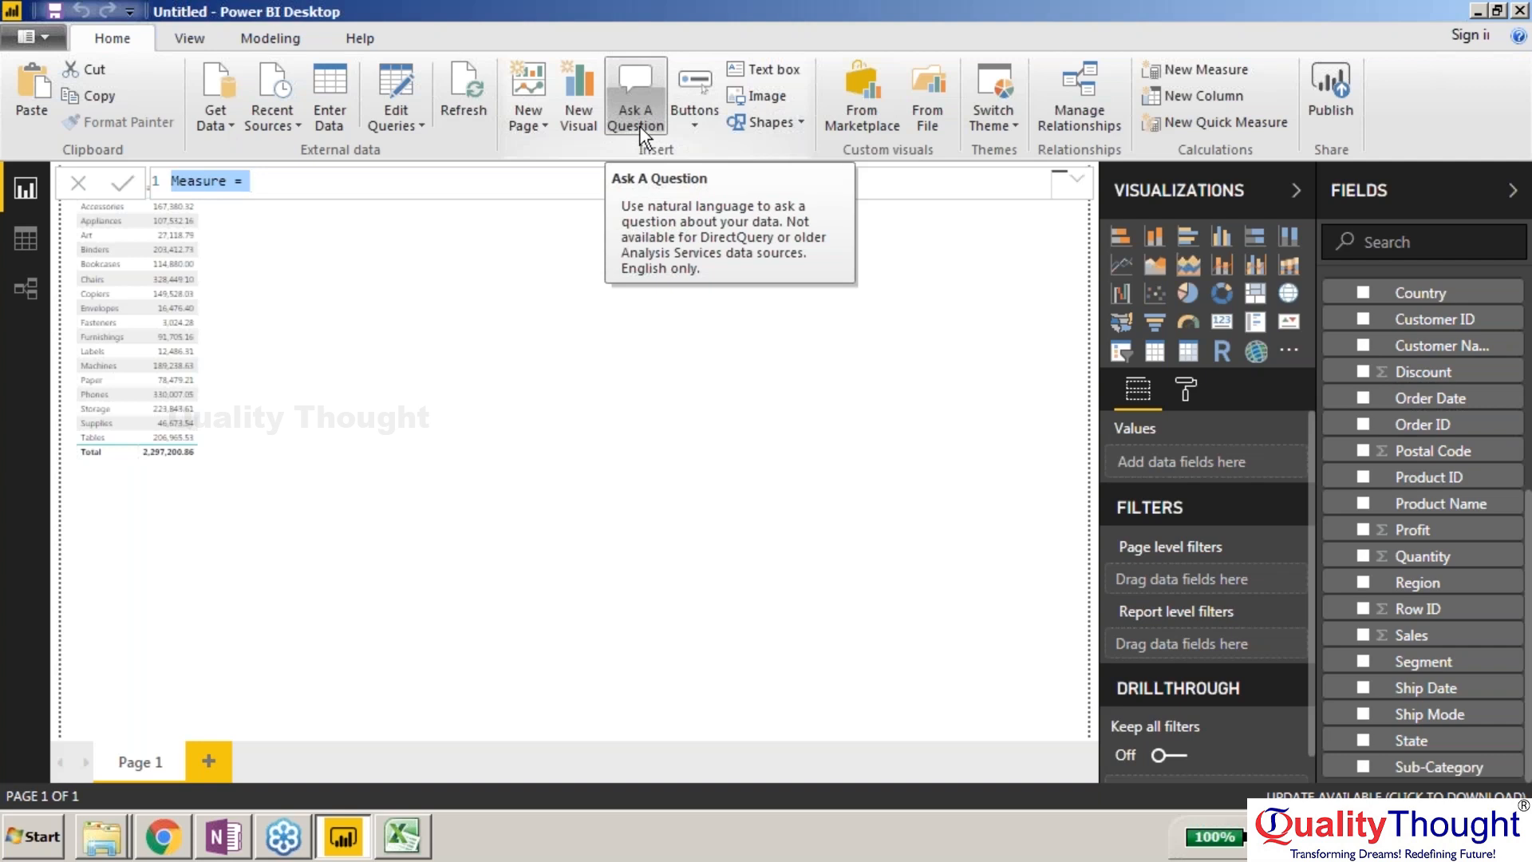
pyautogui.write('rank')
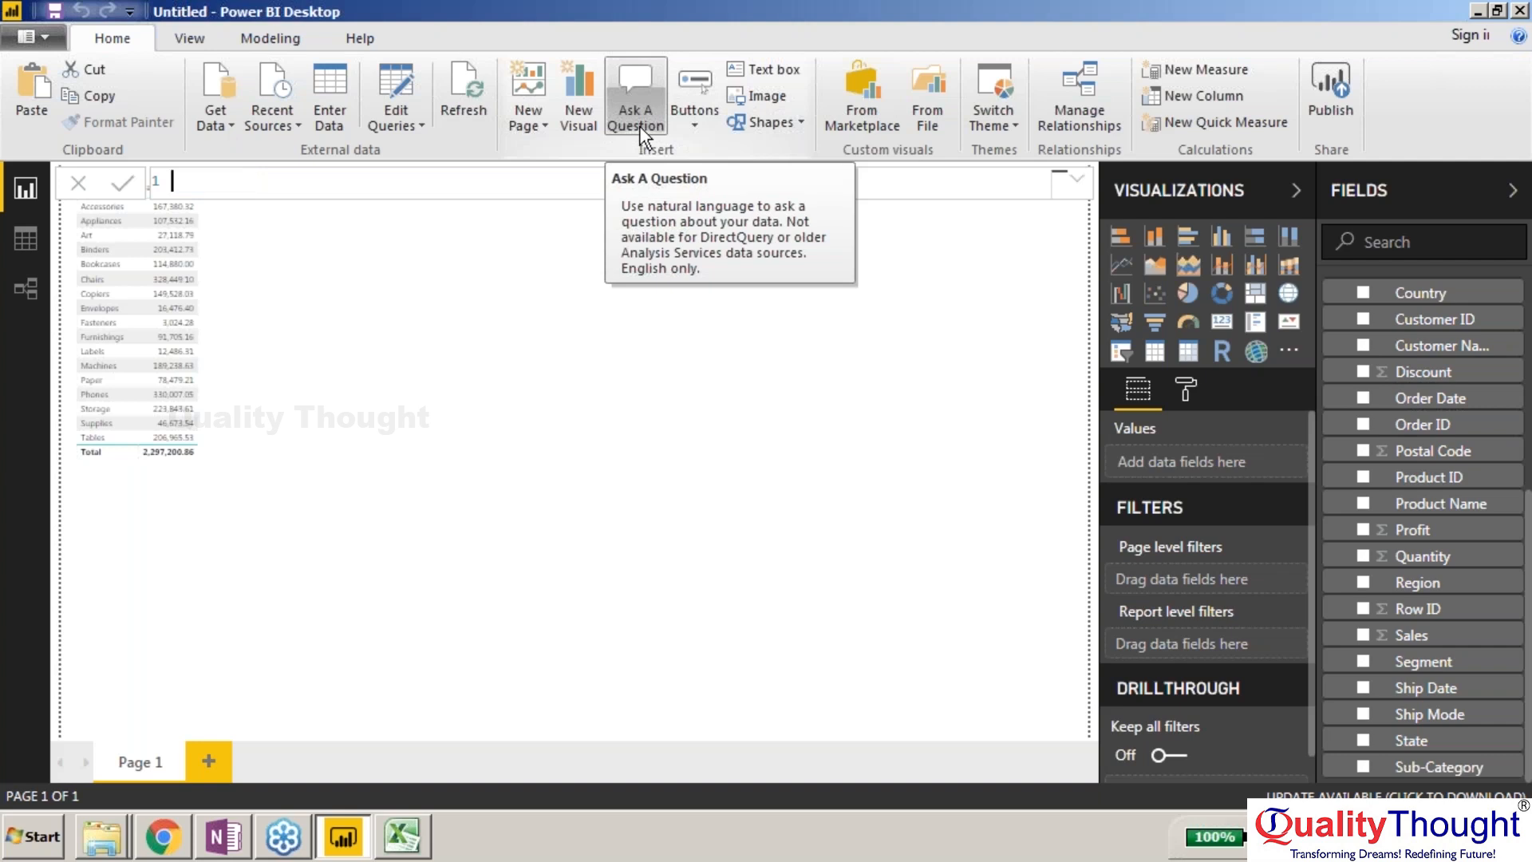
pyautogui.write('=ra')
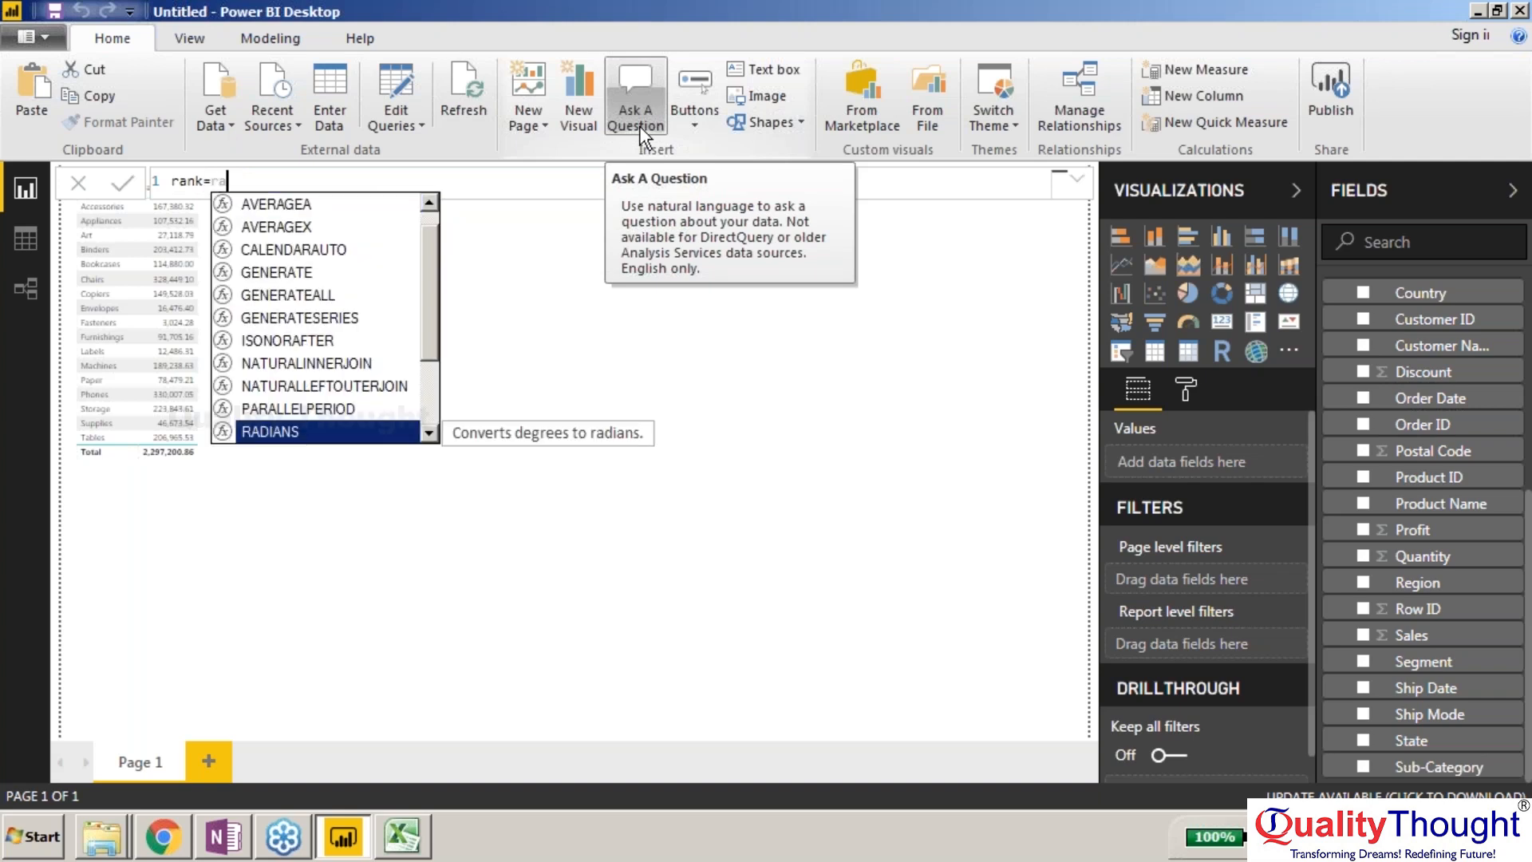
pyautogui.write('nk')
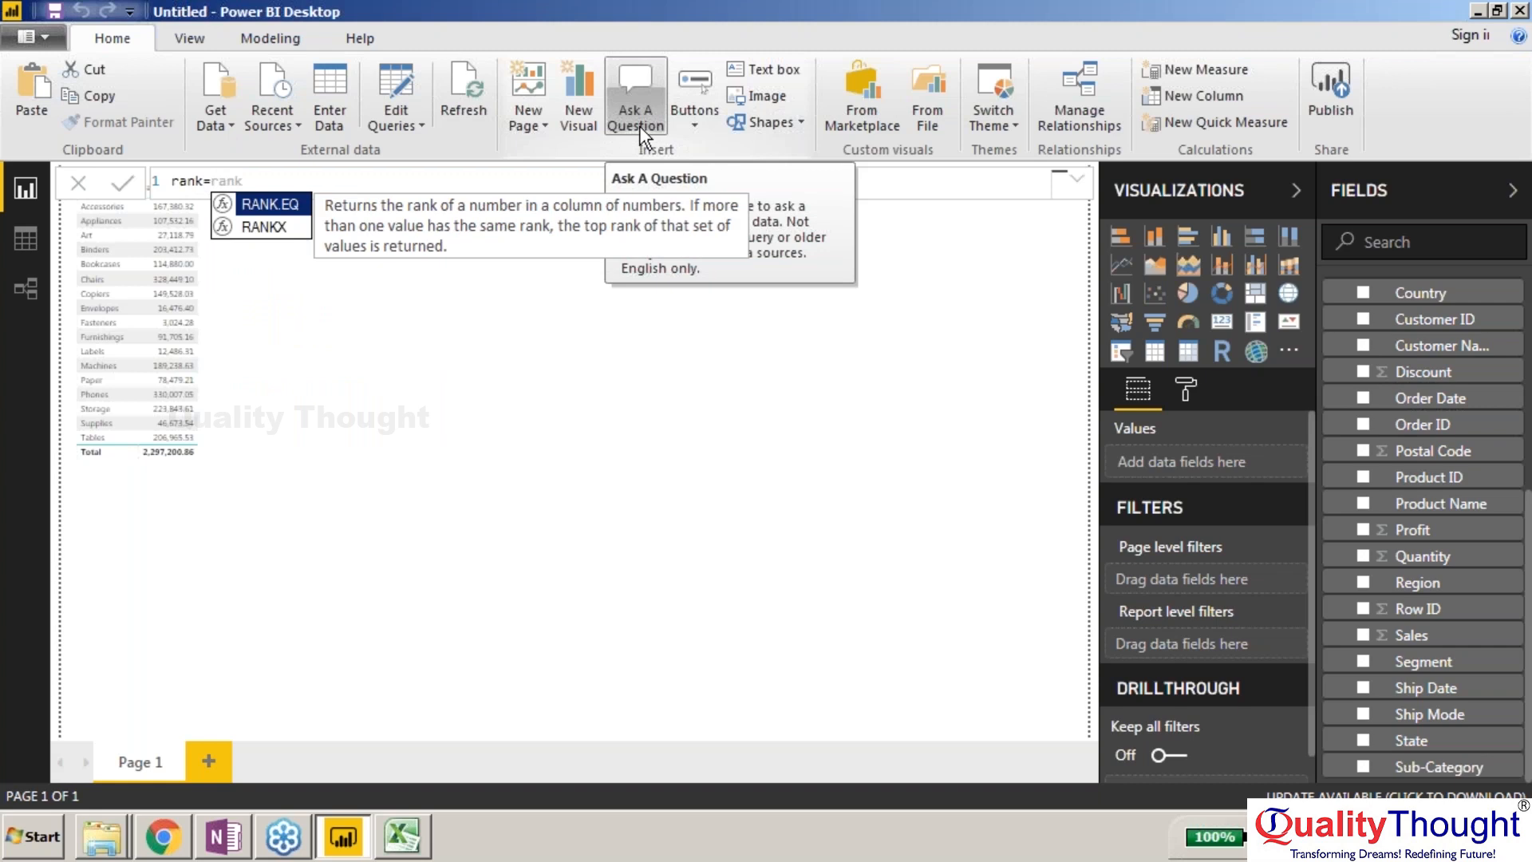
pyautogui.press('Down')
pyautogui.press('Tab')
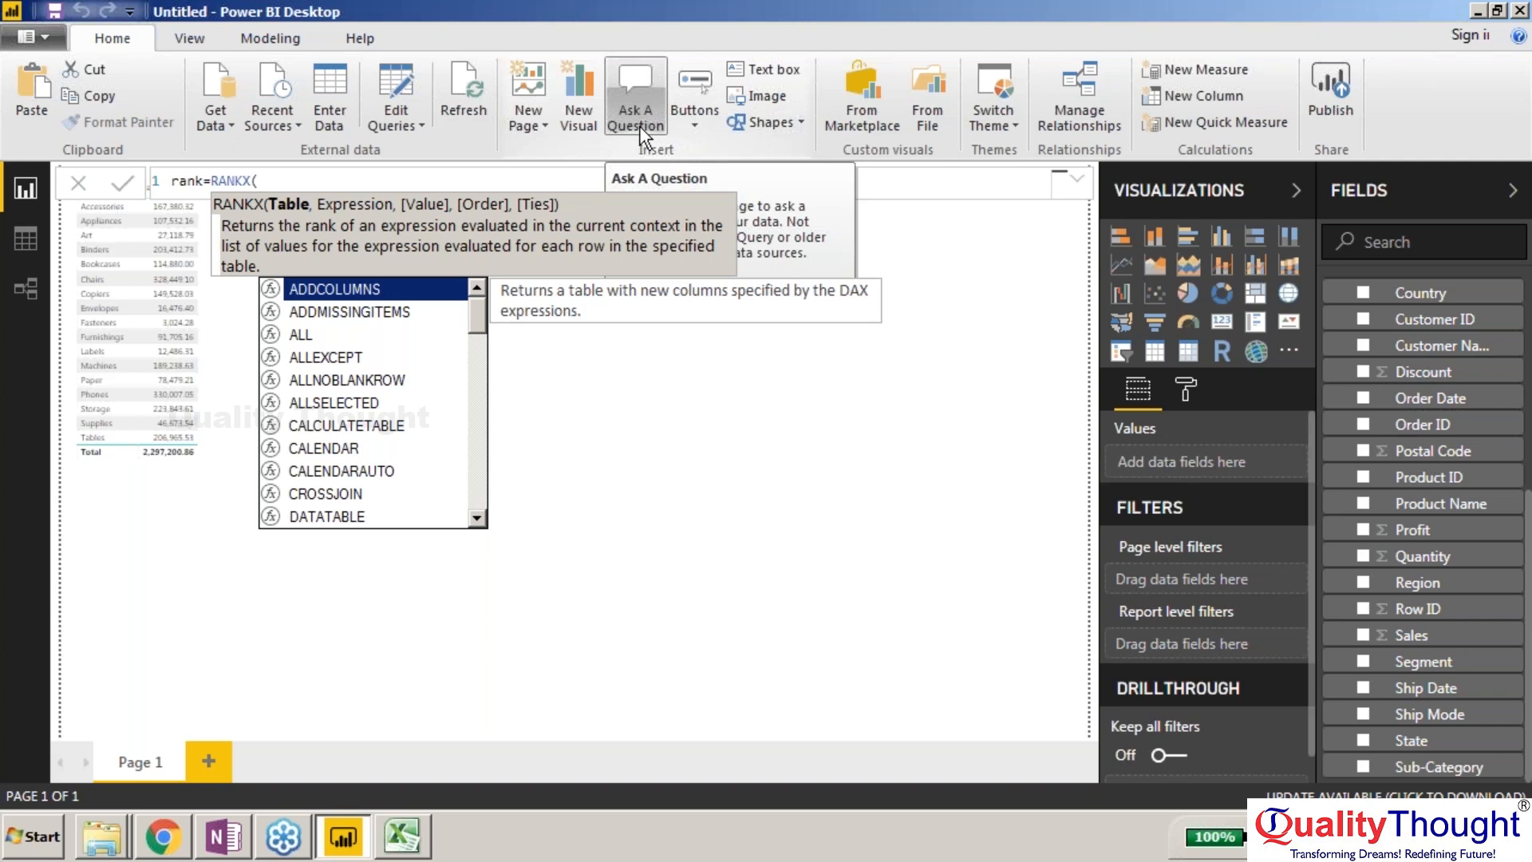
# Step: Complete the rank formula with ALL('Sample - Superstore'[Sub-Category],'Sample - Superstore'[Sales]) as the RANKX argument and commit it
pyautogui.write('A')
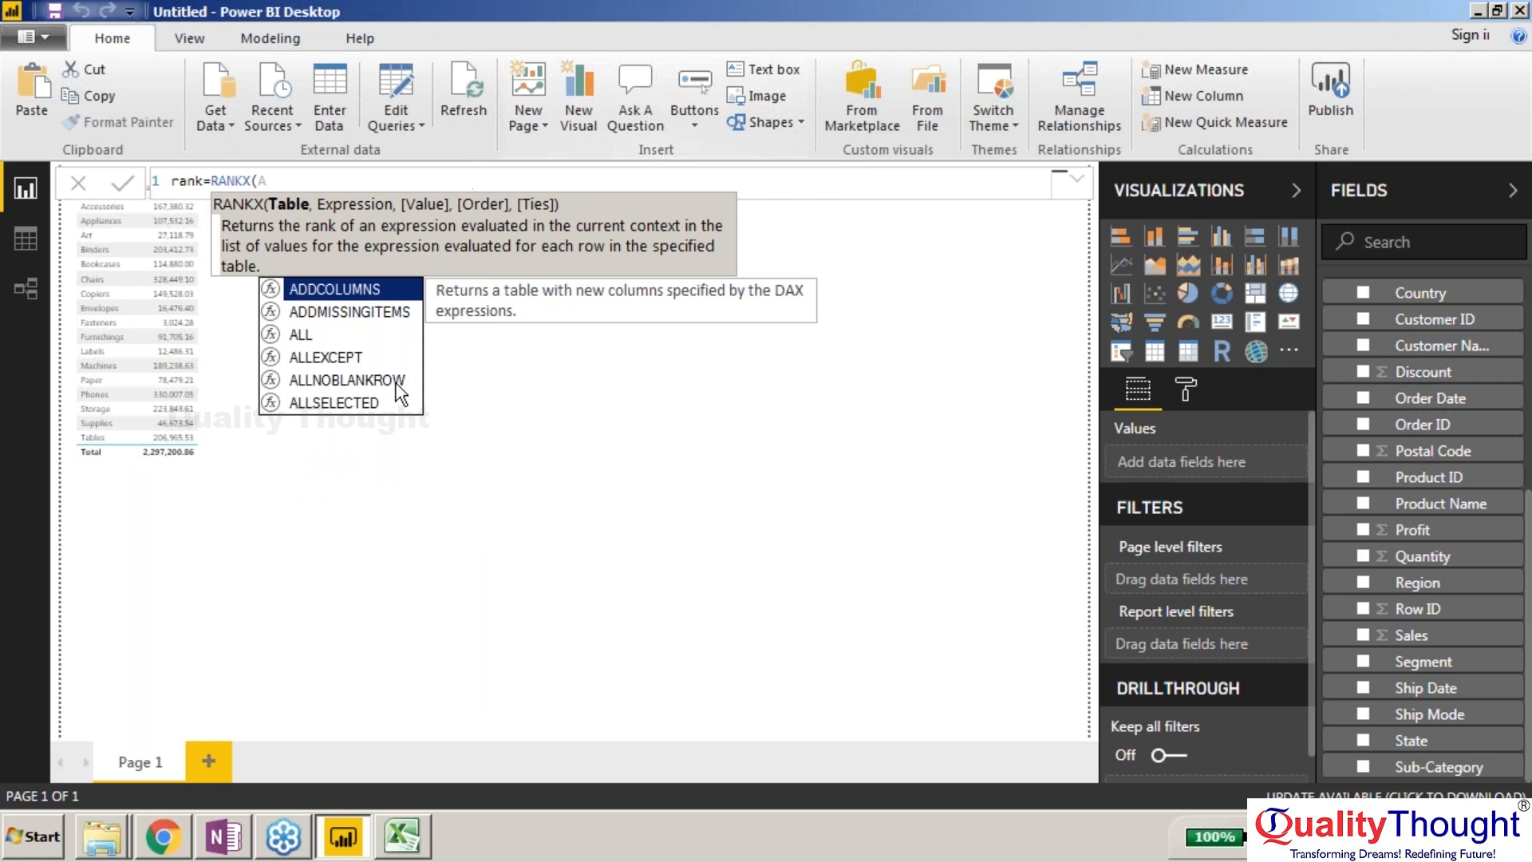
pyautogui.doubleClick(381, 336)
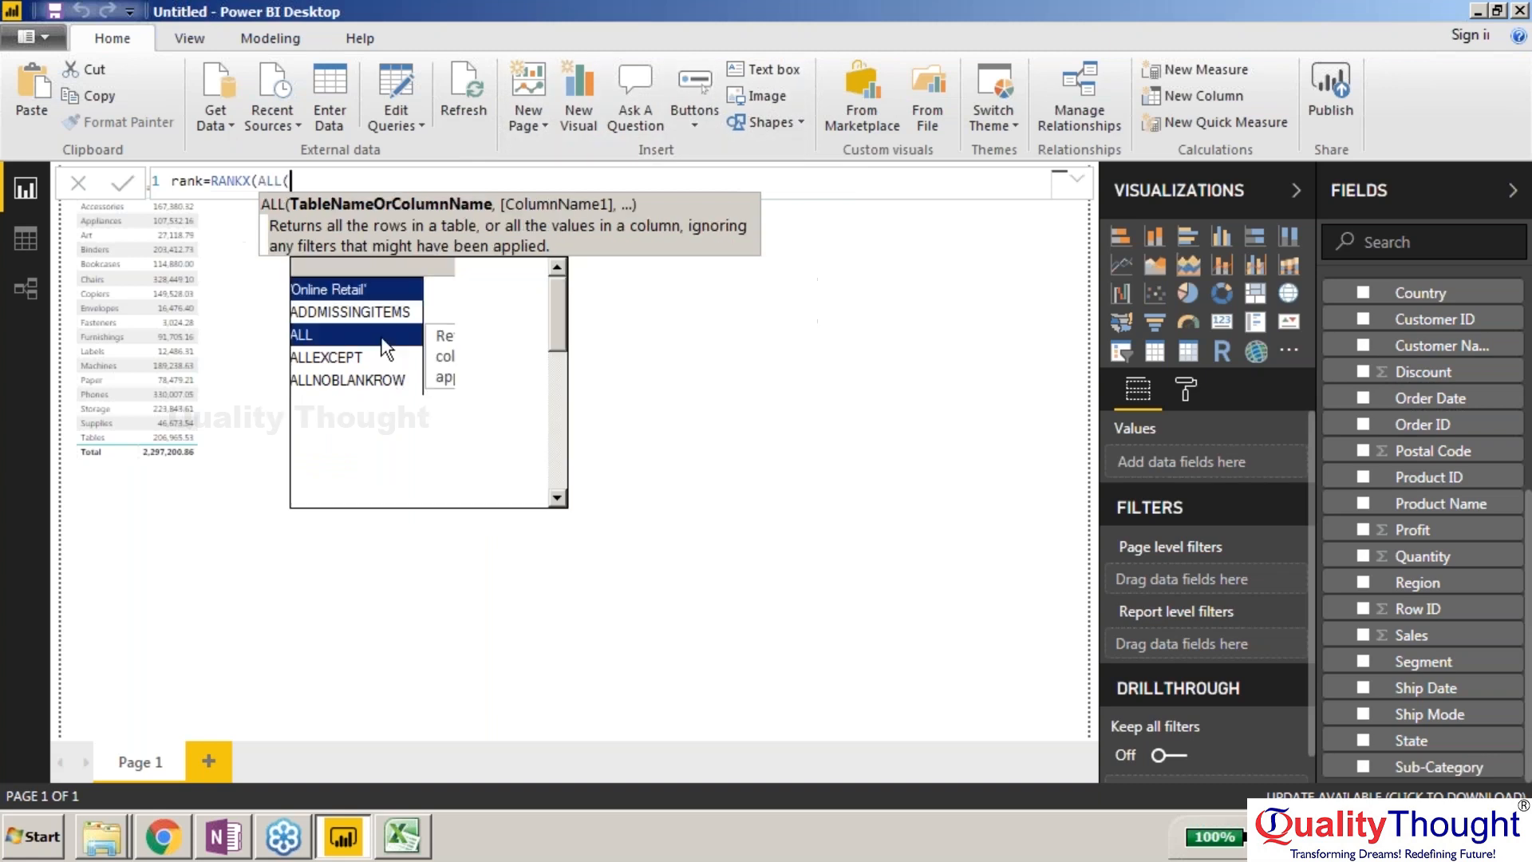
pyautogui.write('sub')
pyautogui.press('Tab')
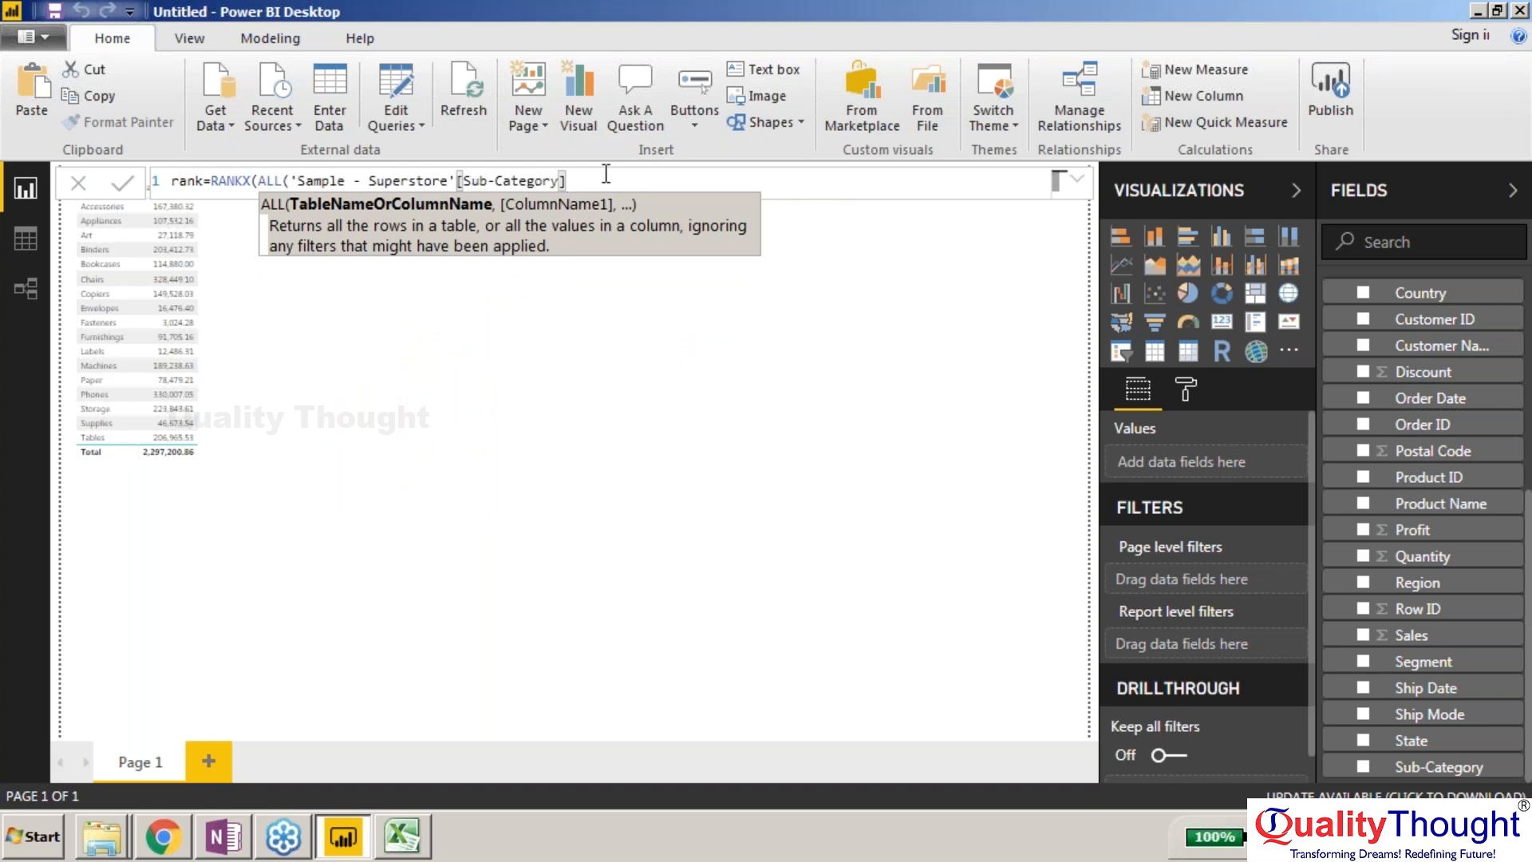
pyautogui.write(',')
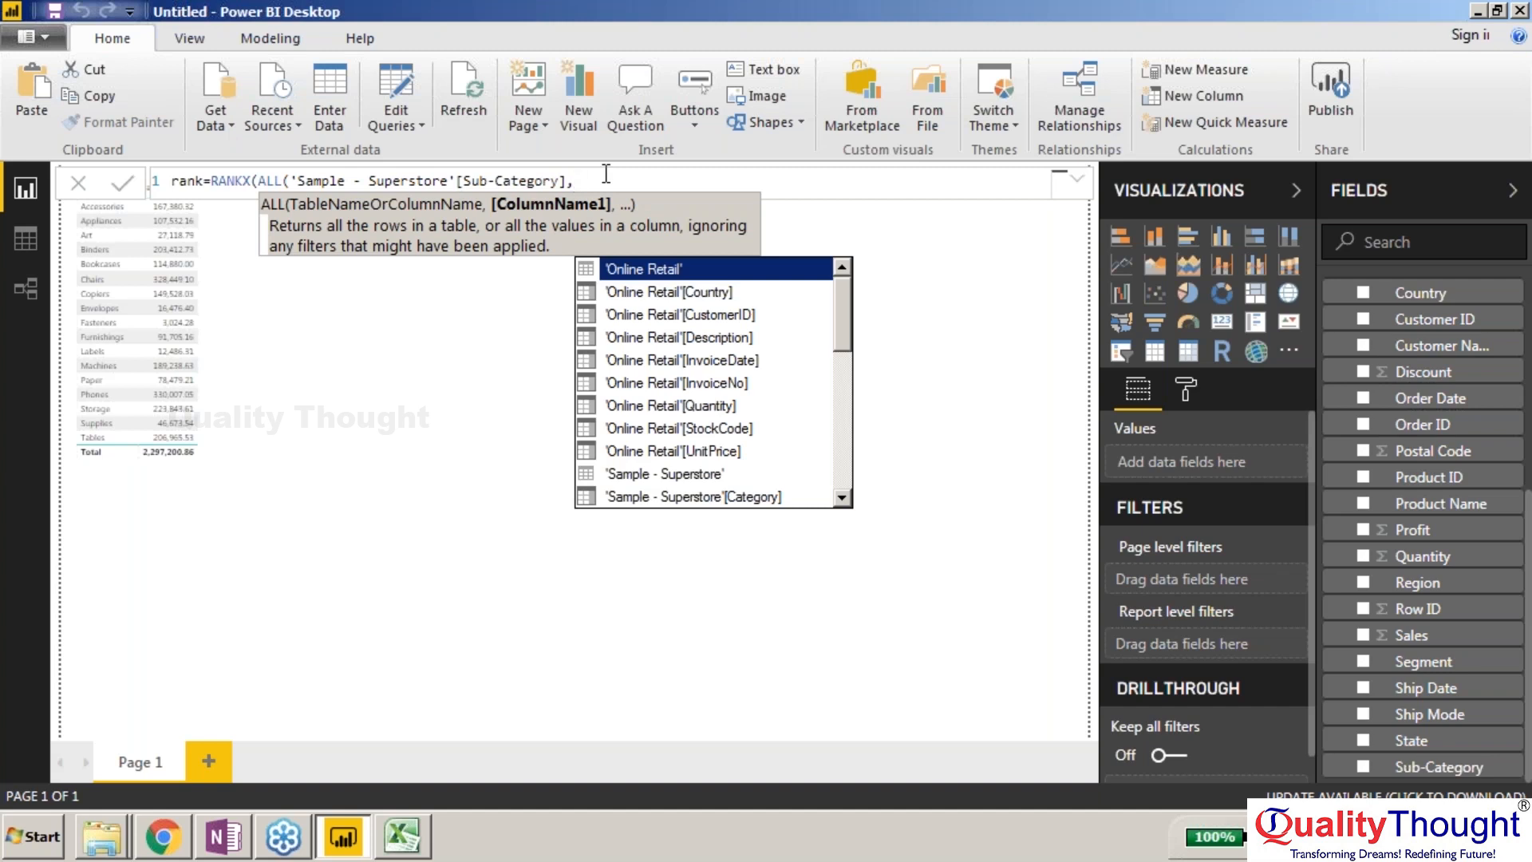
pyautogui.write('sal')
pyautogui.press('Tab')
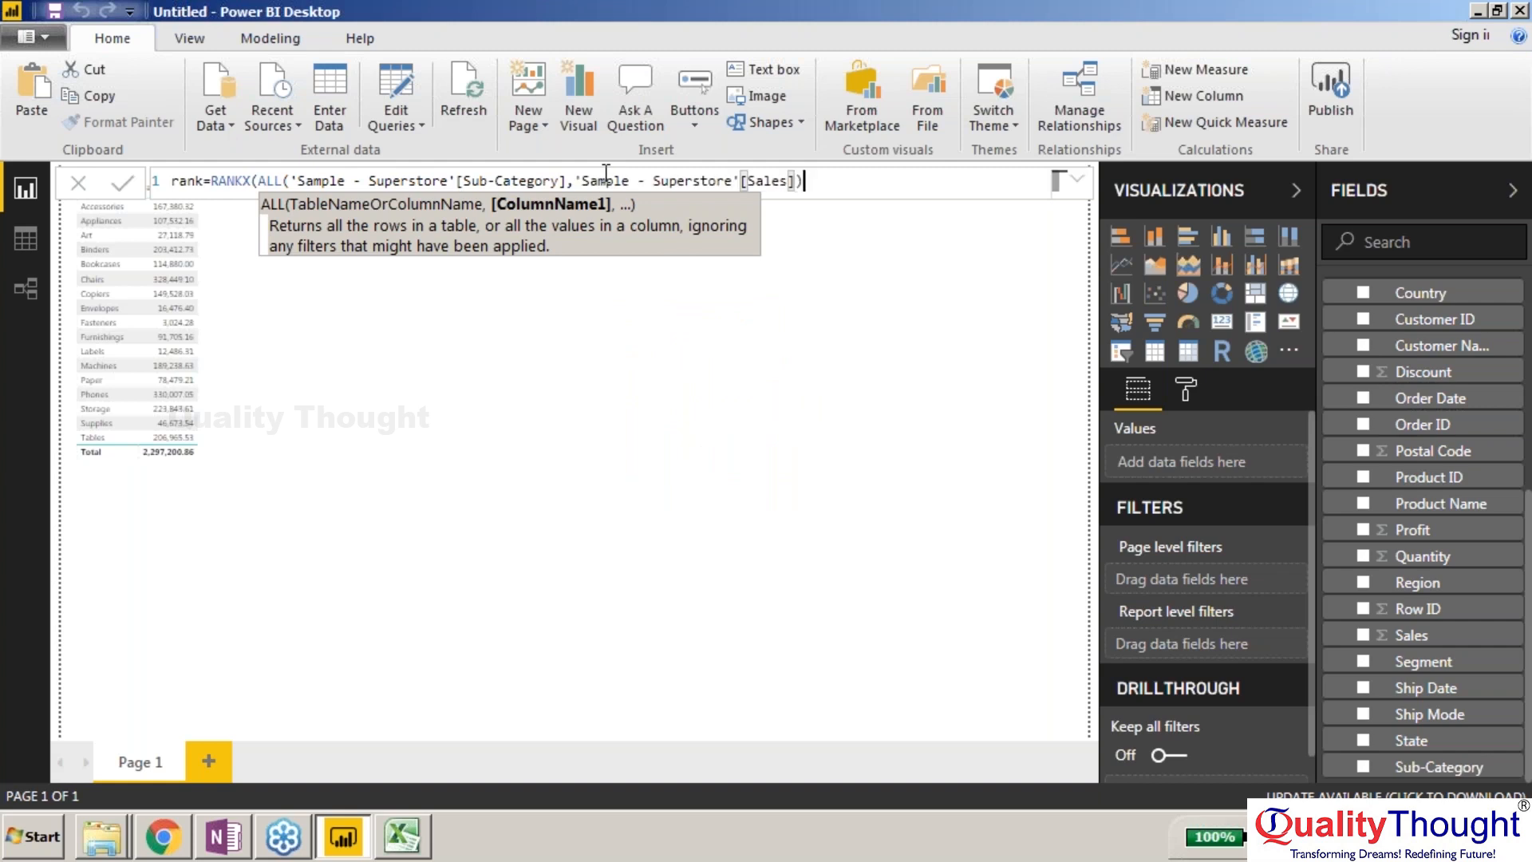
pyautogui.write(')')
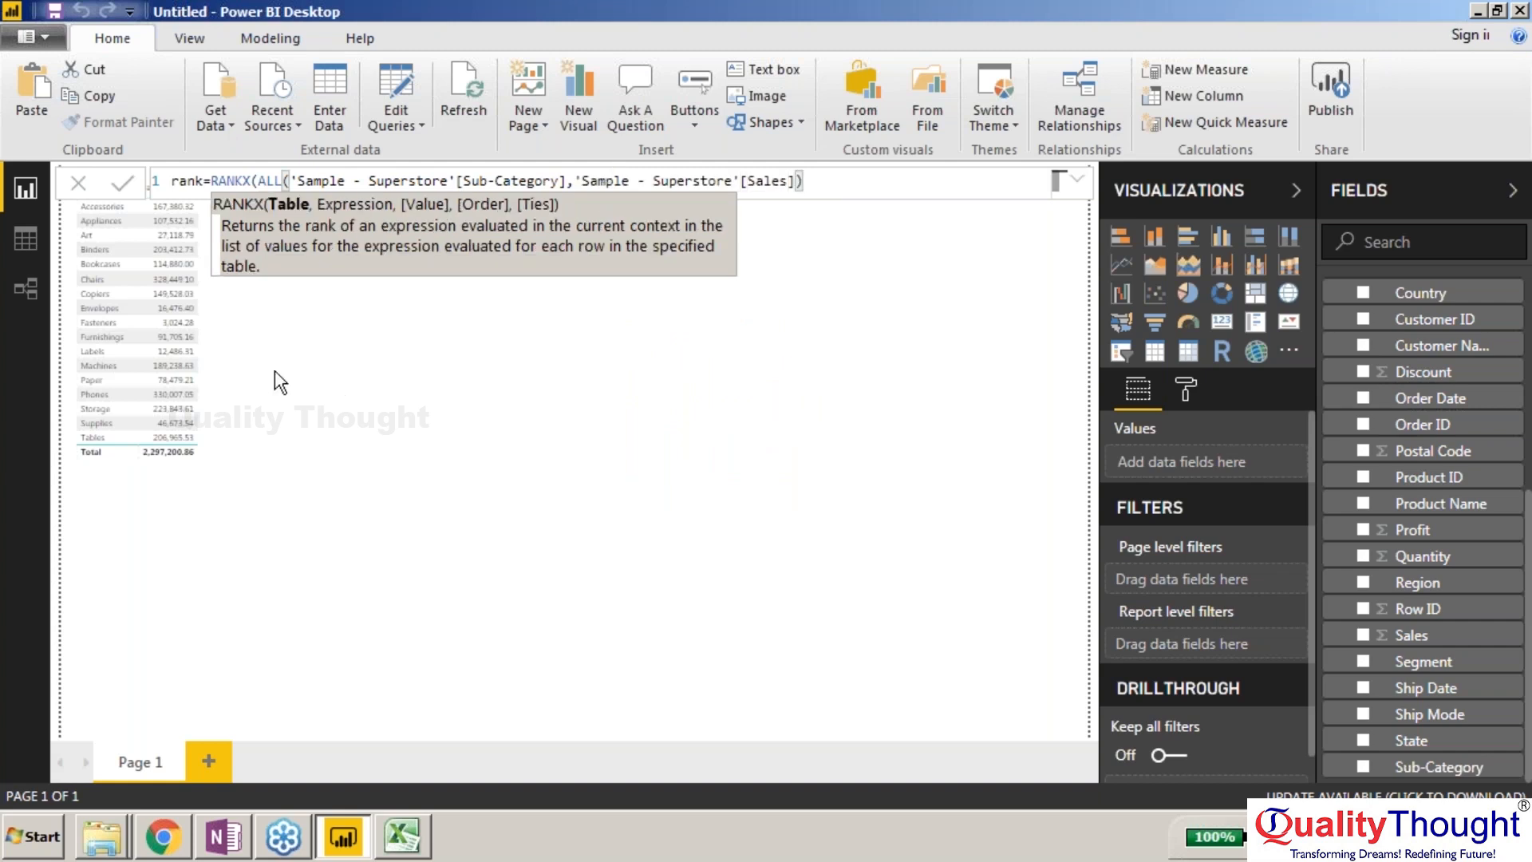
pyautogui.click(122, 183)
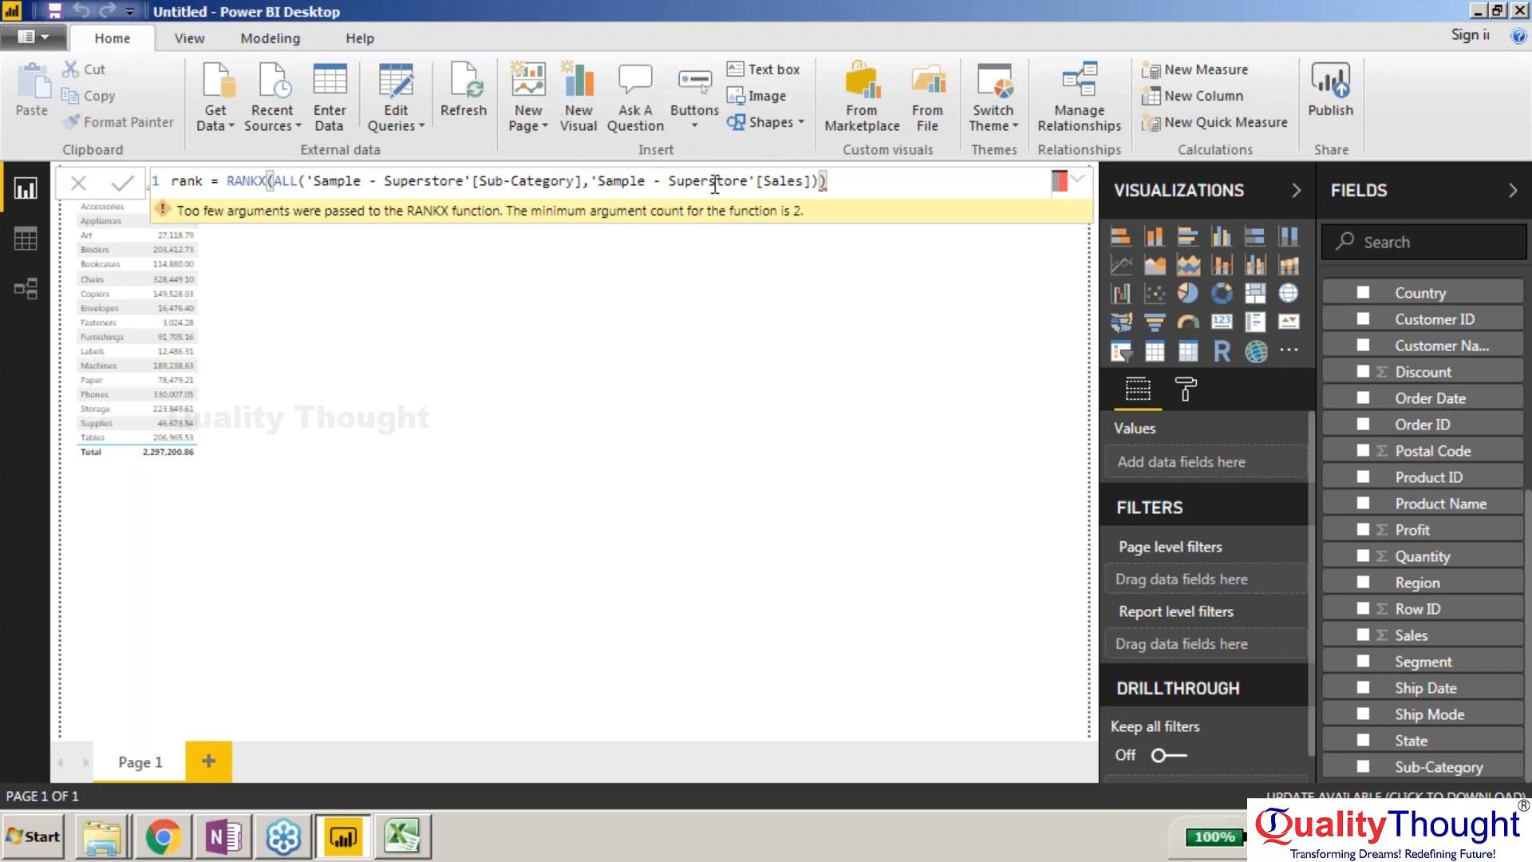
# Step: Remove the 'Sample - Superstore' table prefix from the [Sales] and [Sub-Category] references in the rank formula
pyautogui.click(599, 183)
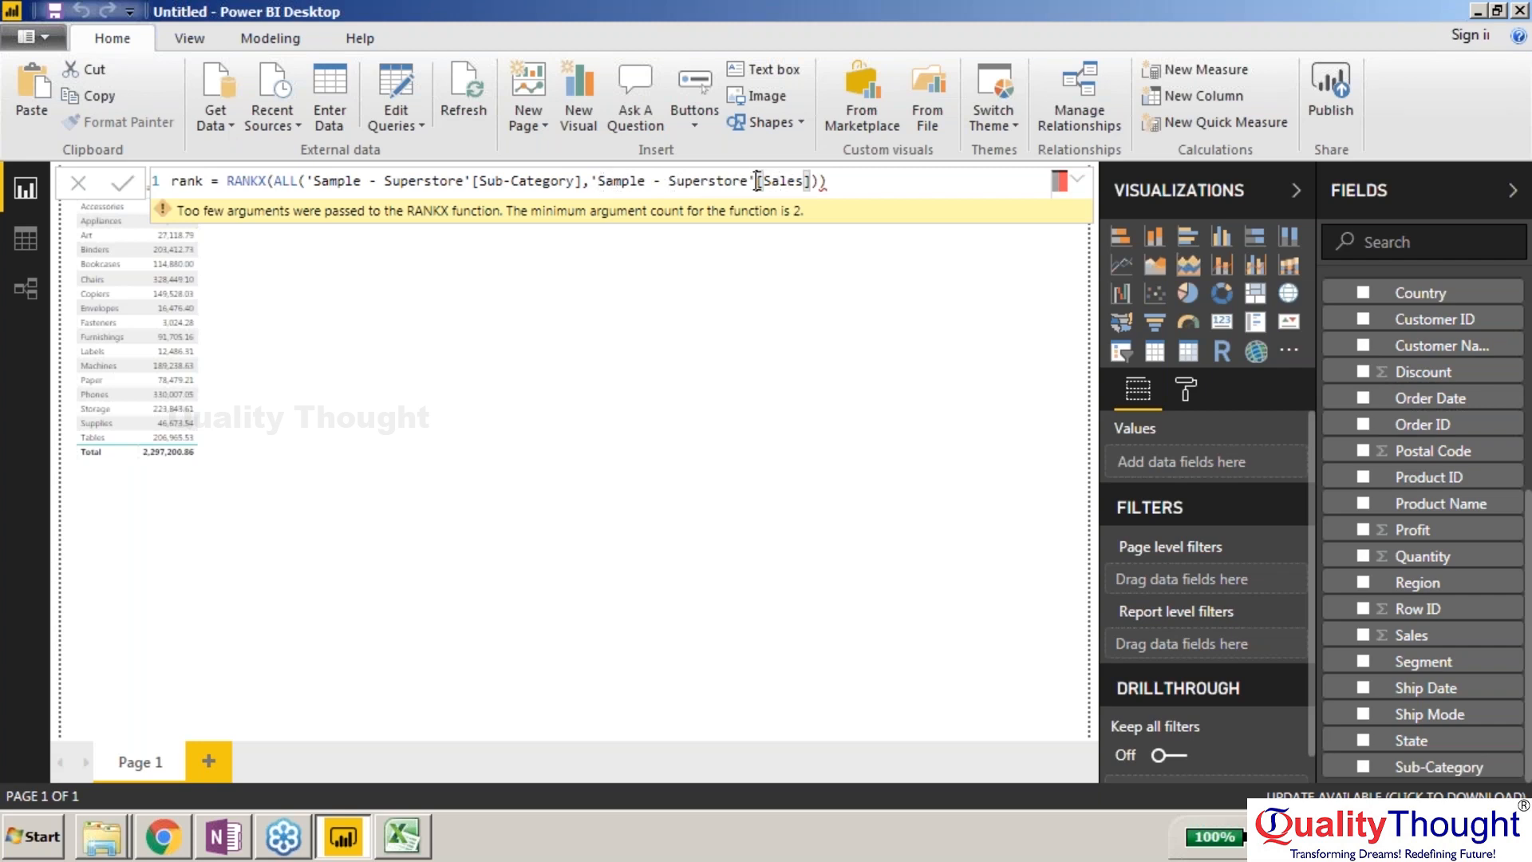
pyautogui.moveTo(751, 182); pyautogui.dragTo(590, 187)
pyautogui.press('BackSpace')
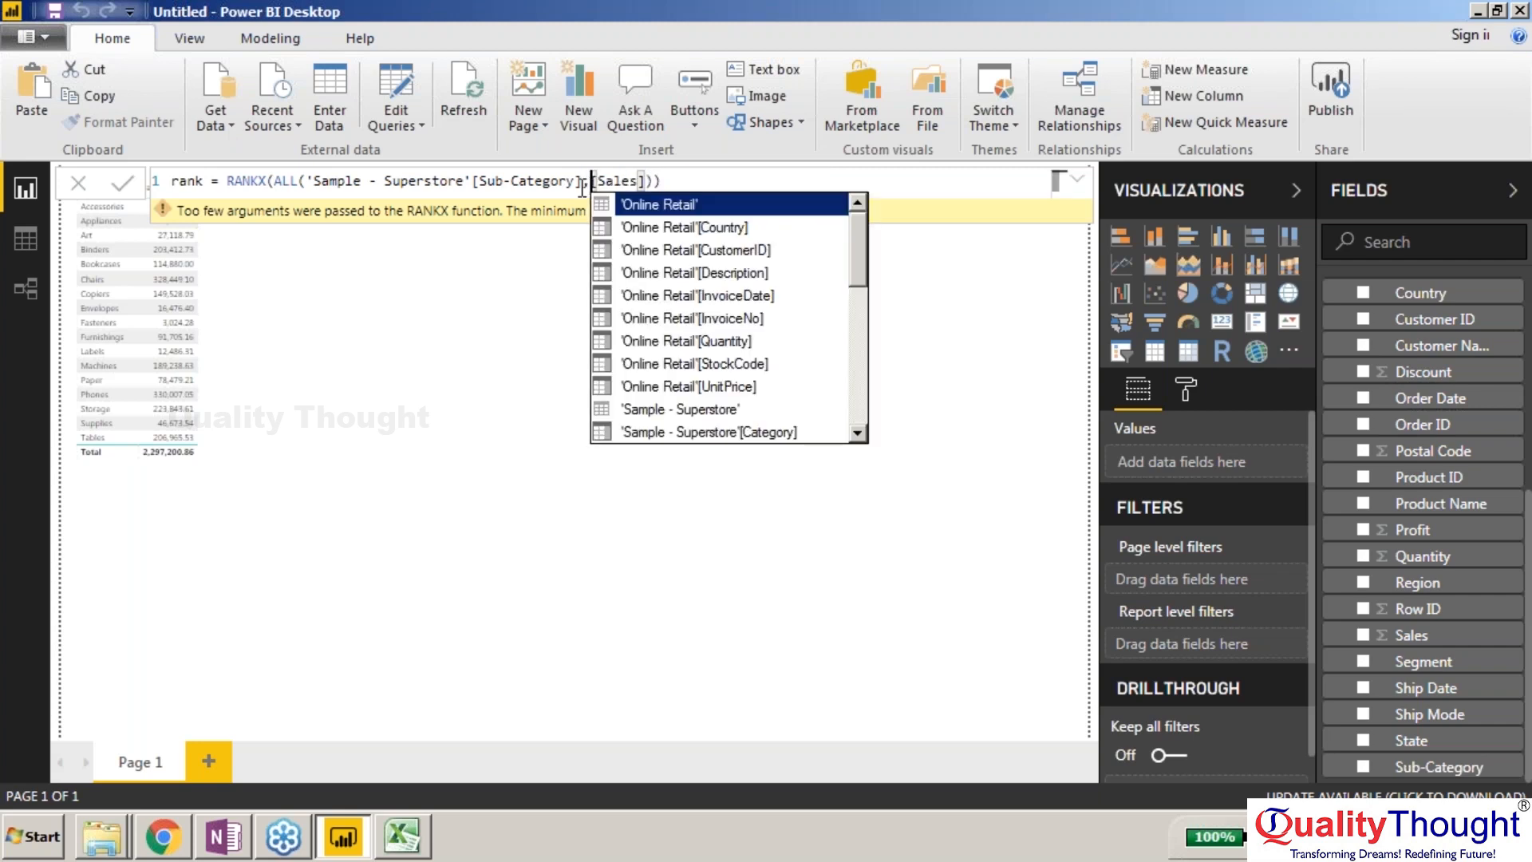
pyautogui.click(473, 183)
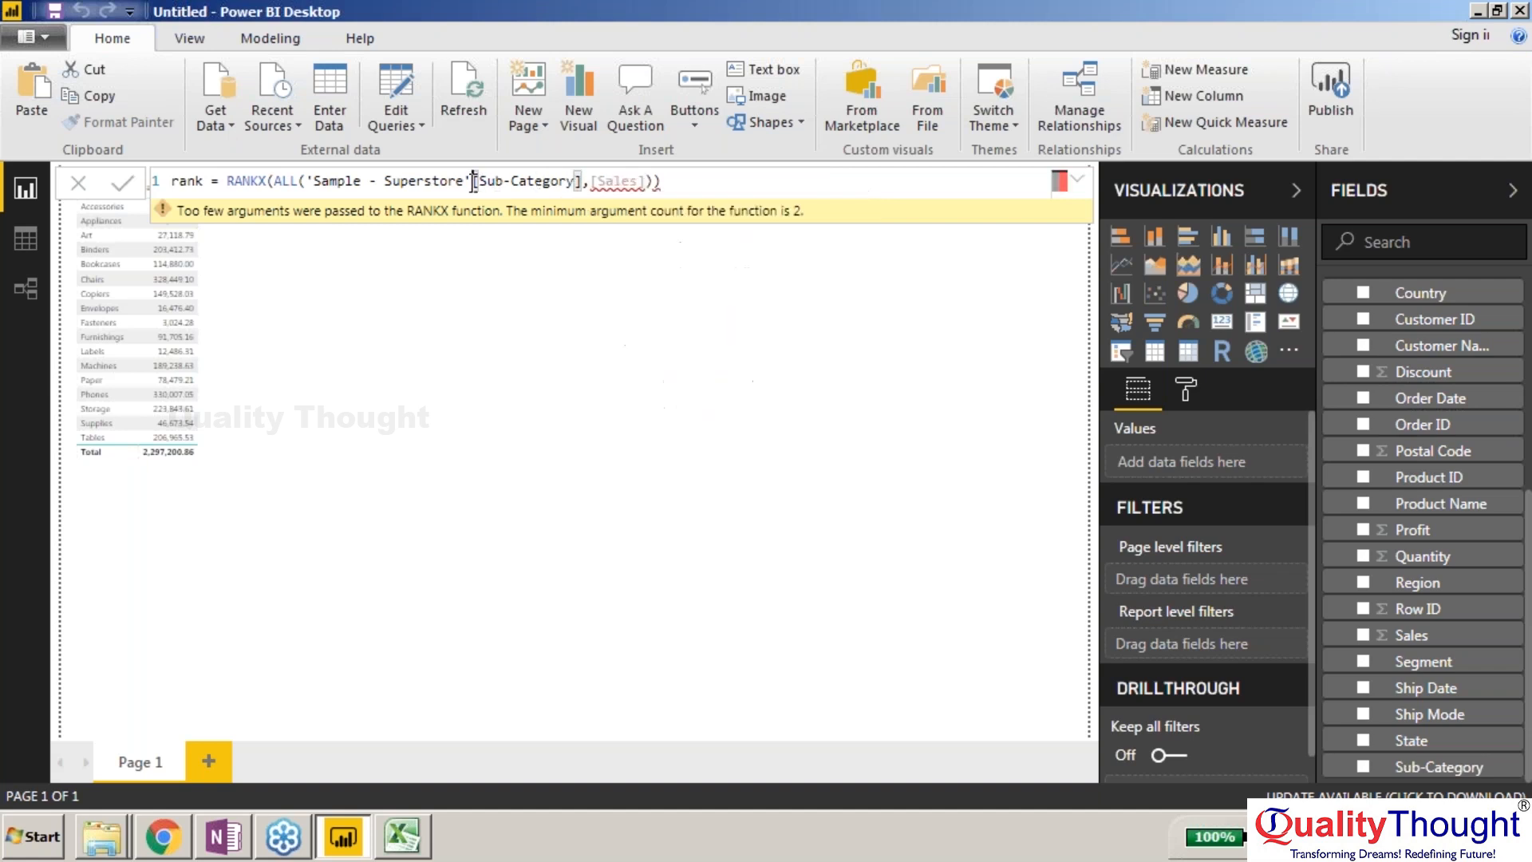
pyautogui.moveTo(473, 183); pyautogui.dragTo(307, 183)
pyautogui.press('BackSpace')
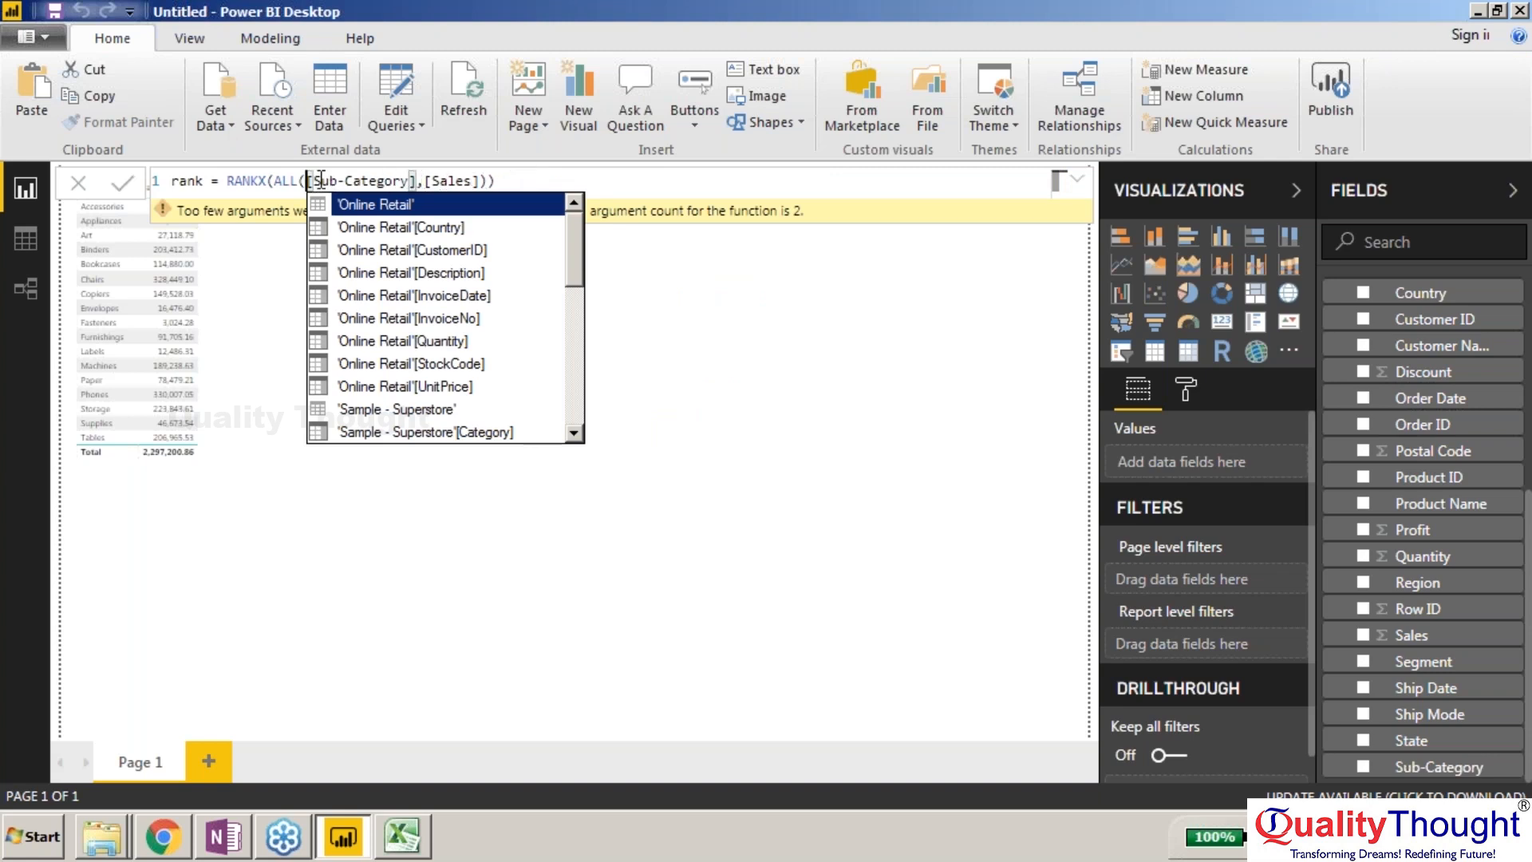
# Step: Close the ALL function right after [Sub-Category] so [Sales] becomes RANKX's second argument, and remove the surplus closing parenthesis
pyautogui.click(419, 178)
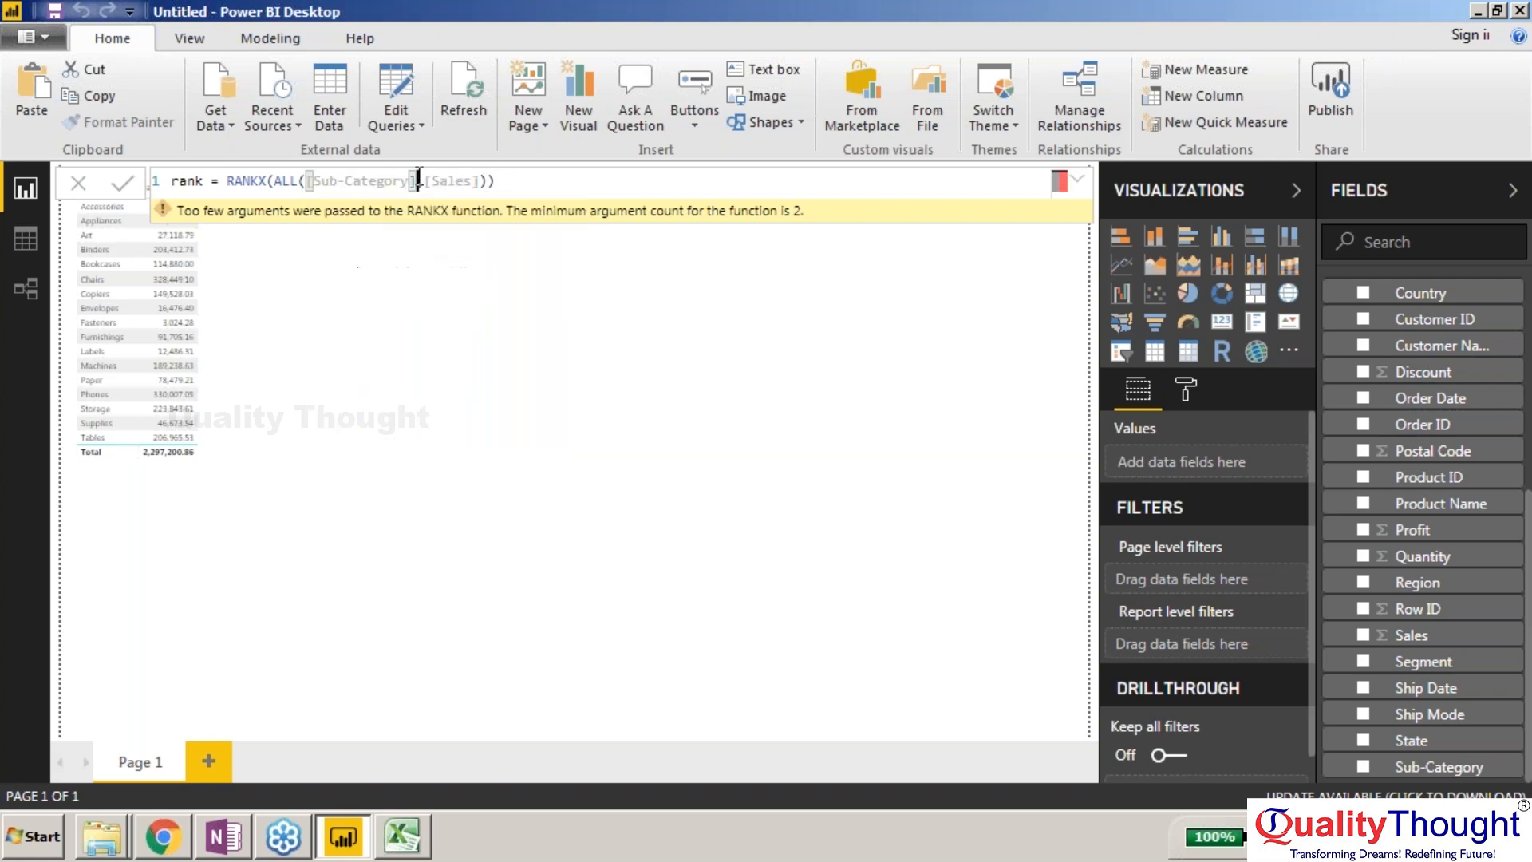
pyautogui.write('),')
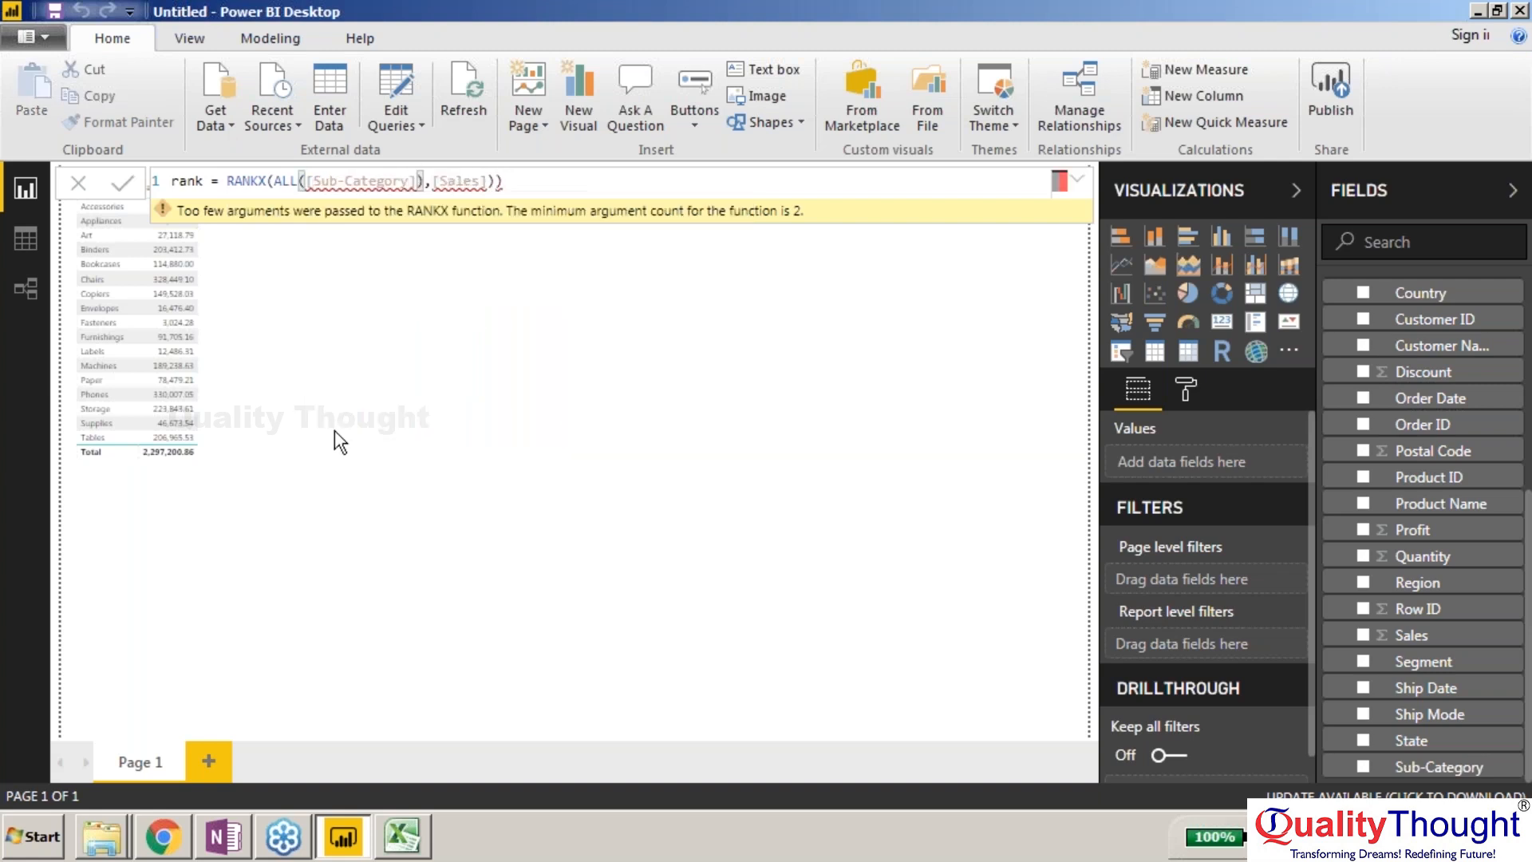
pyautogui.click(503, 180)
pyautogui.press('BackSpace')
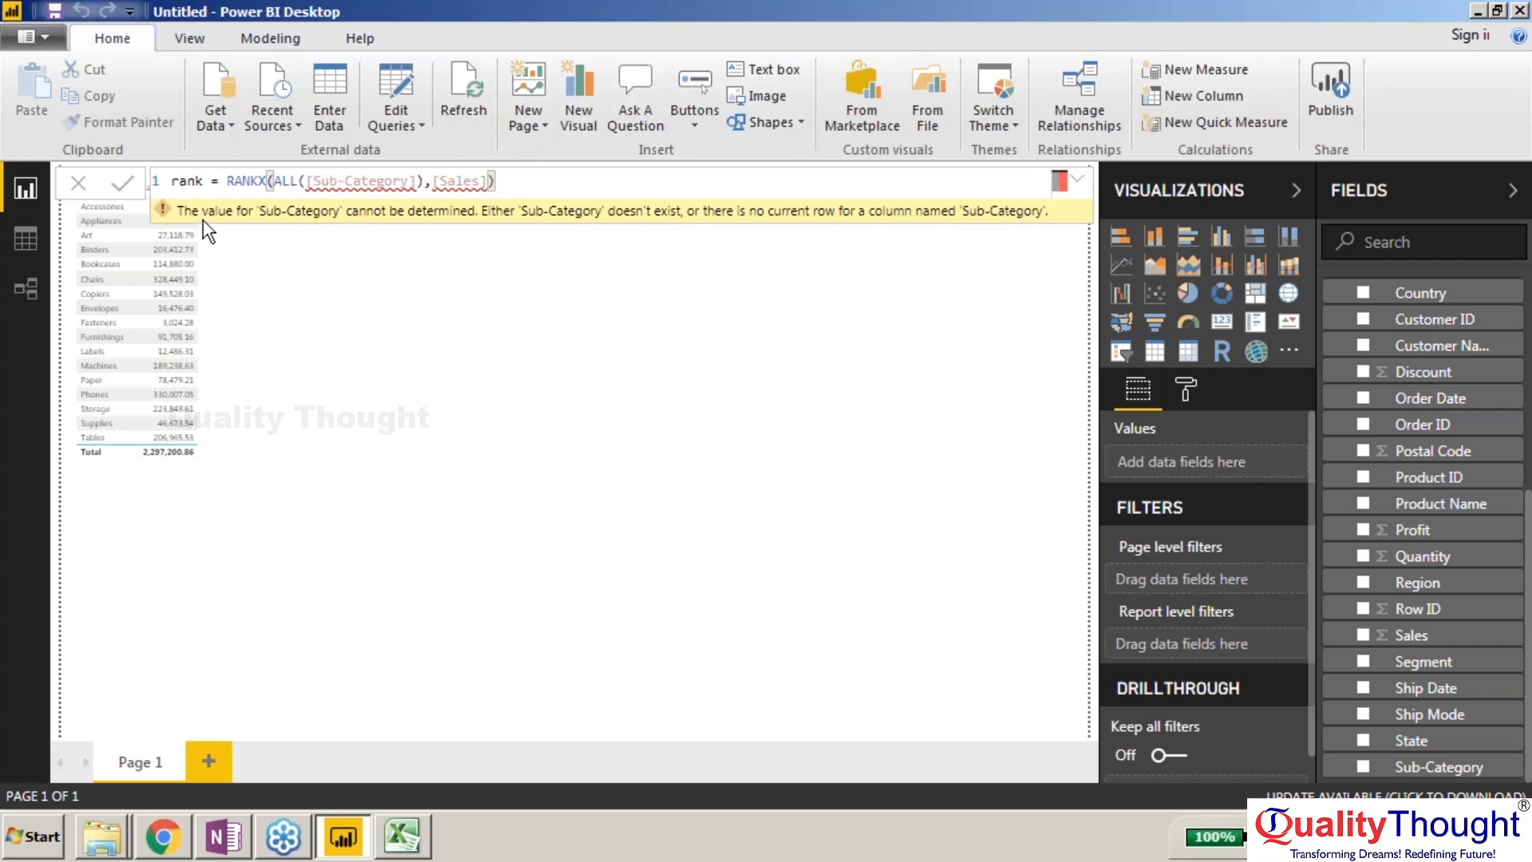
# Step: Qualify [Sub-Category] inside the ALL function with the 'Sample - Superstore' table name
pyautogui.click(308, 183)
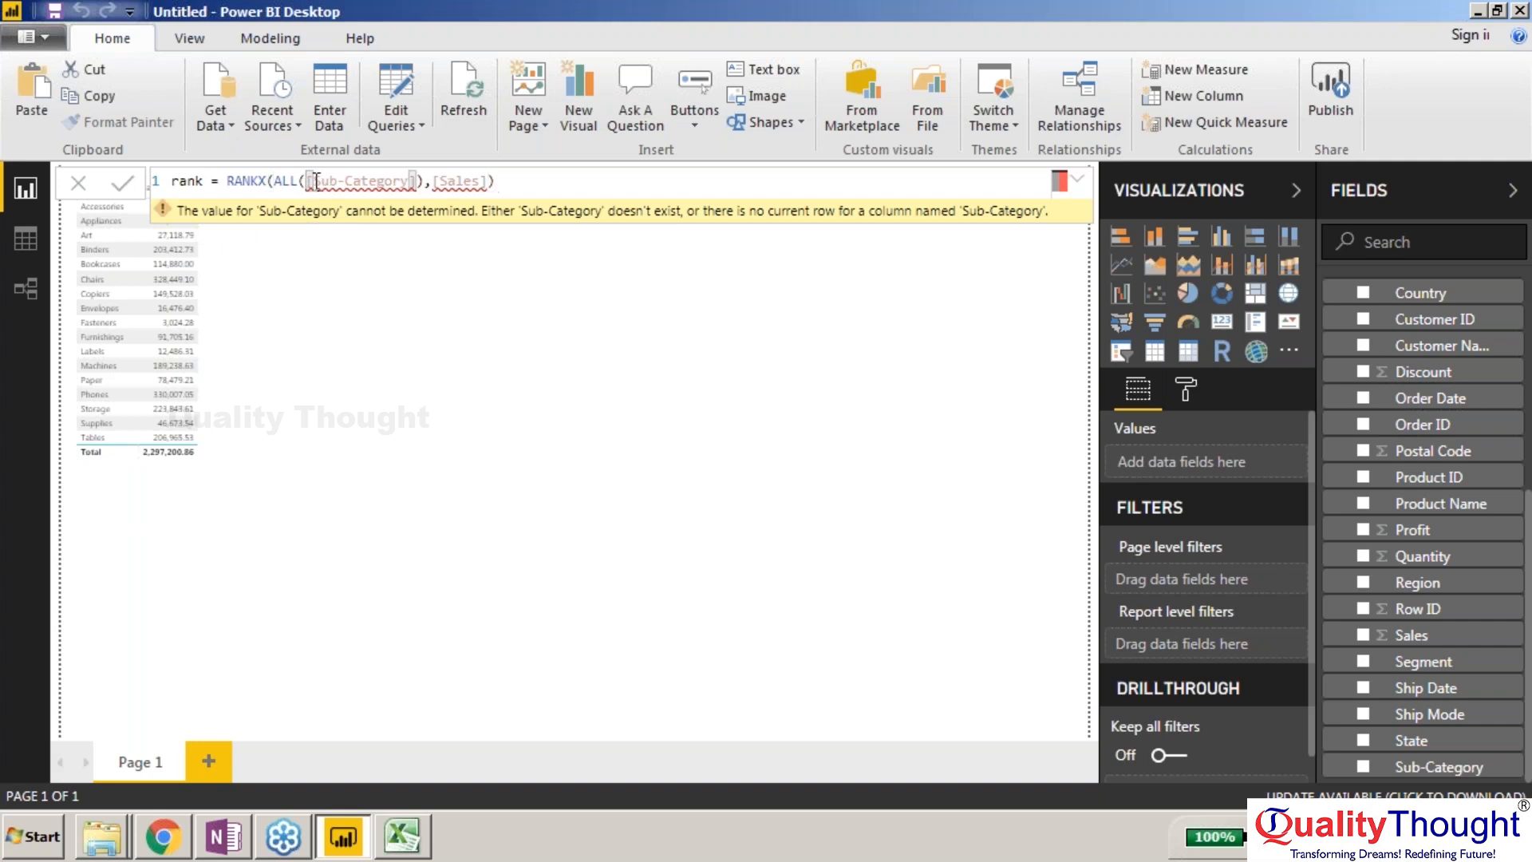
pyautogui.write("'")
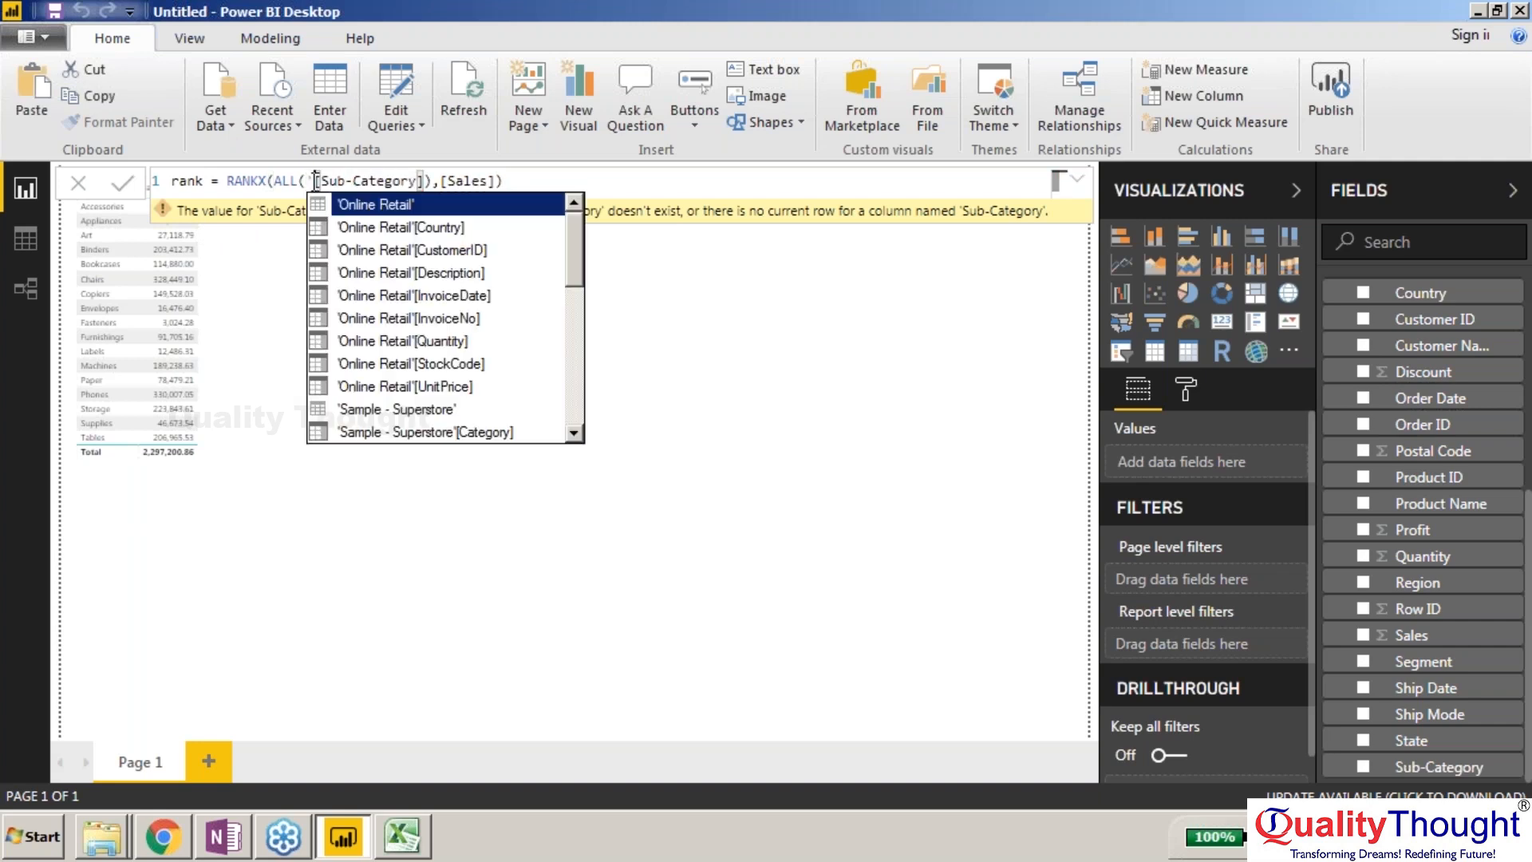
pyautogui.write('sa,m')
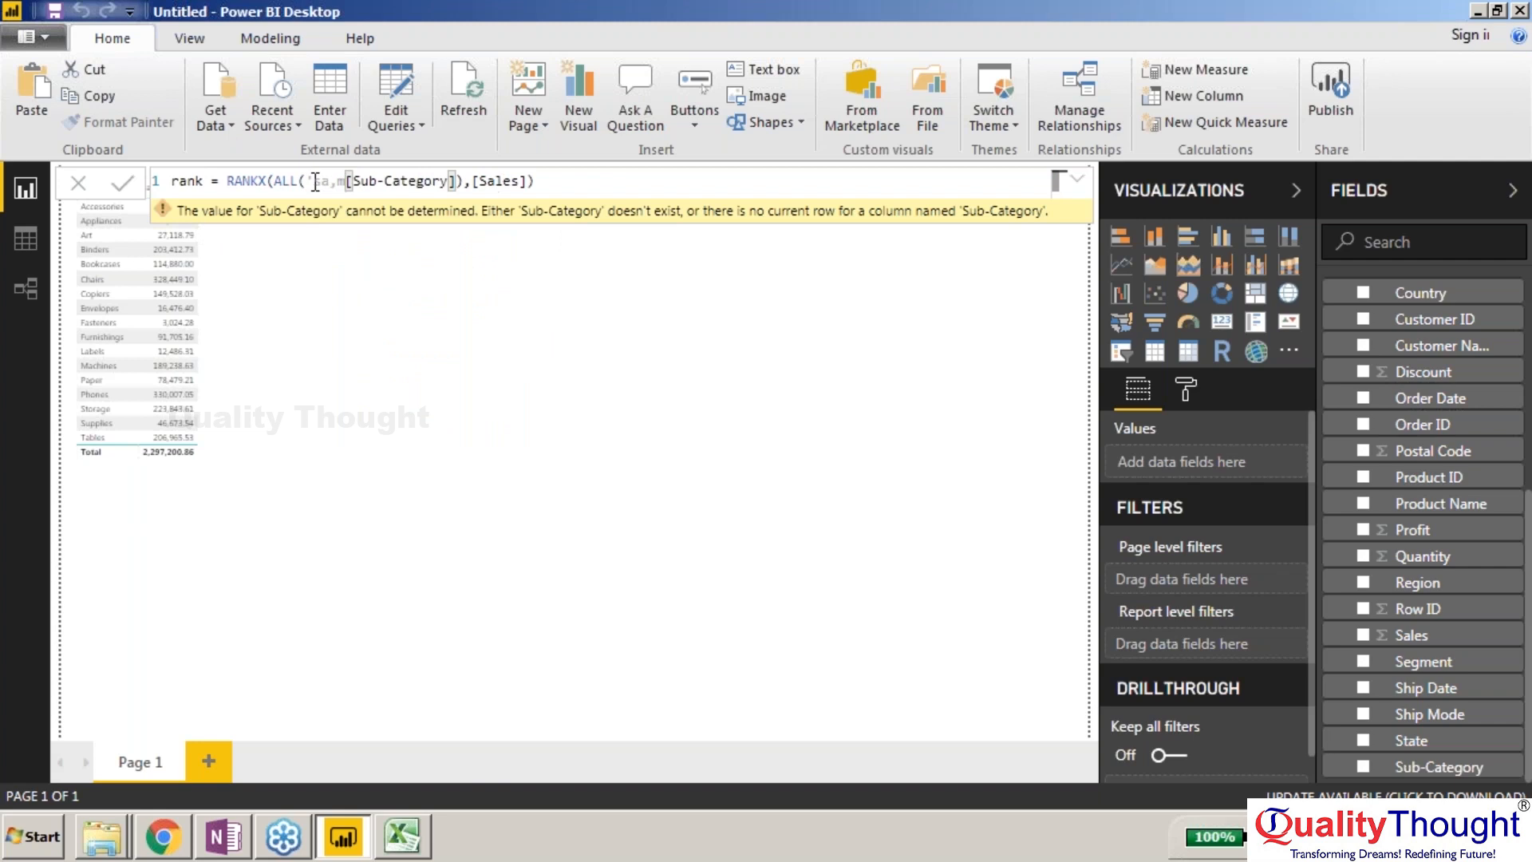
pyautogui.press('BackSpace')
pyautogui.press('BackSpace')
pyautogui.press('Tab')
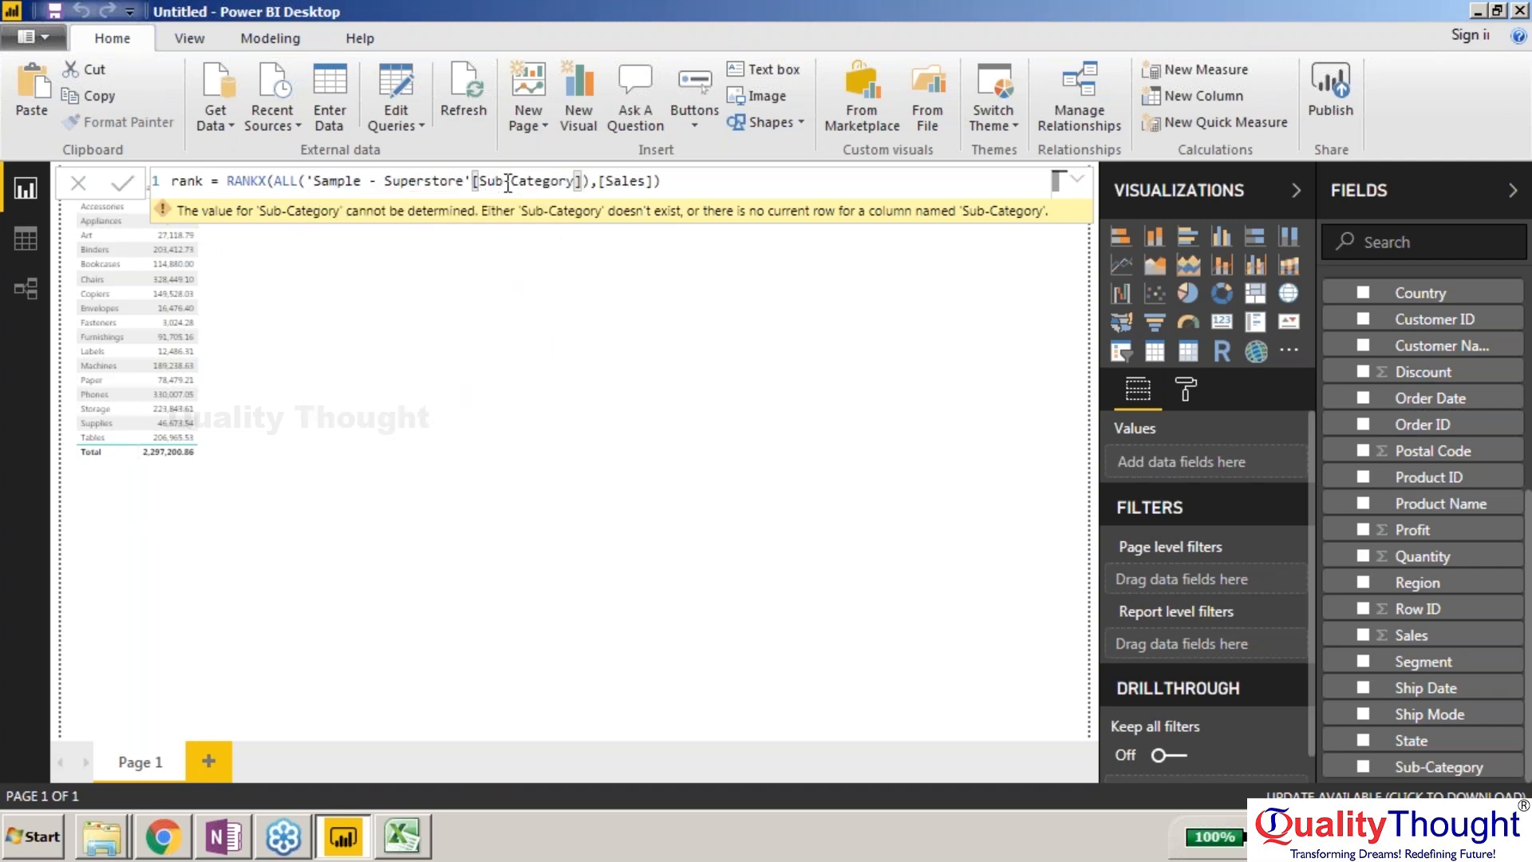
# Step: Qualify [Sales] in the rank formula with the 'Sample - Superstore' table name and commit the formula
pyautogui.click(599, 180)
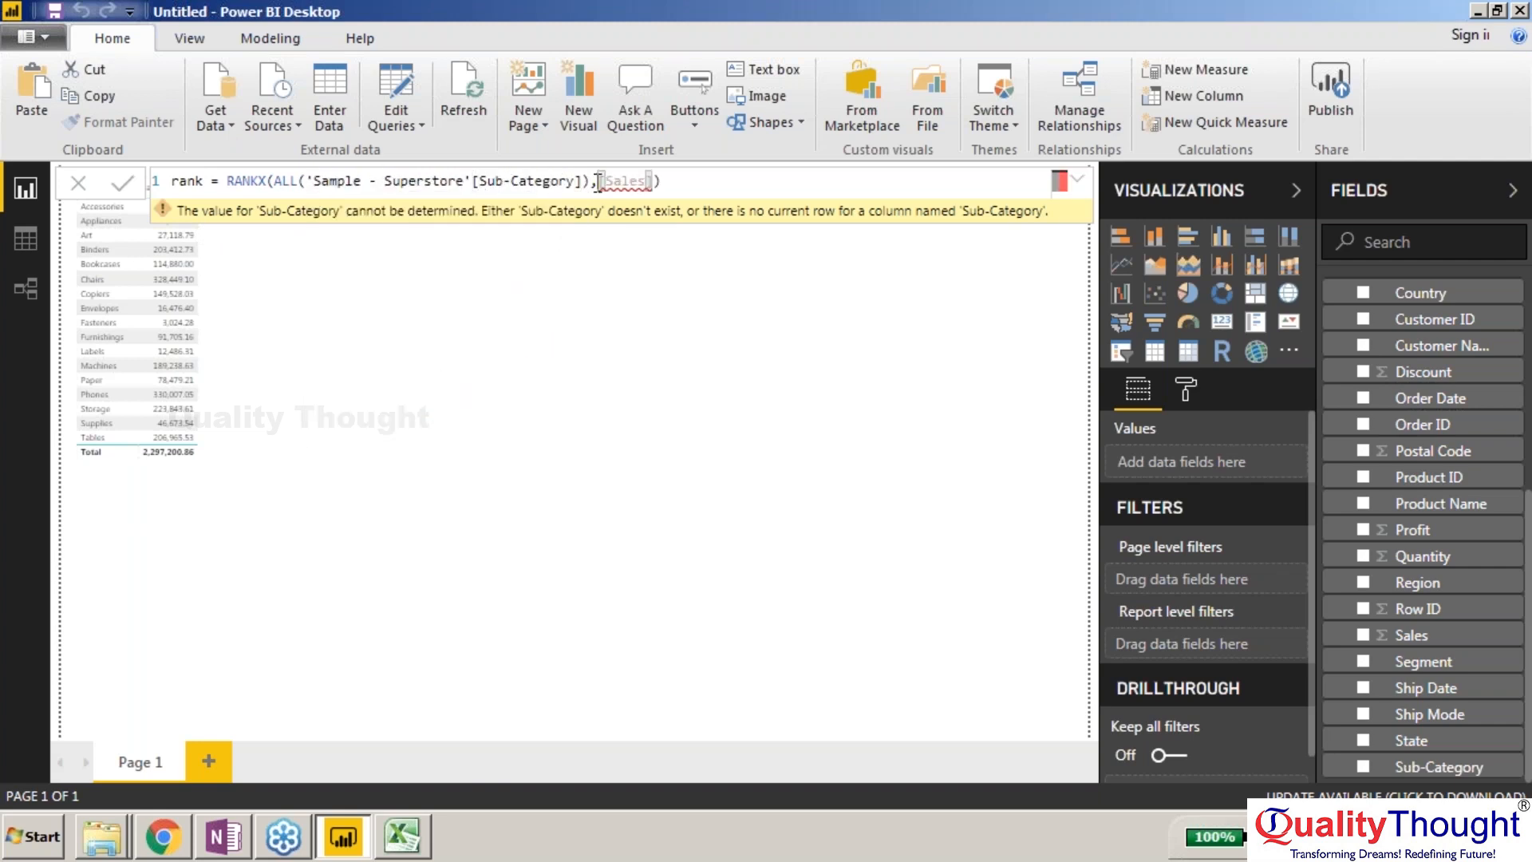
pyautogui.write("'Sample - Superstore'")
pyautogui.press('Tab')
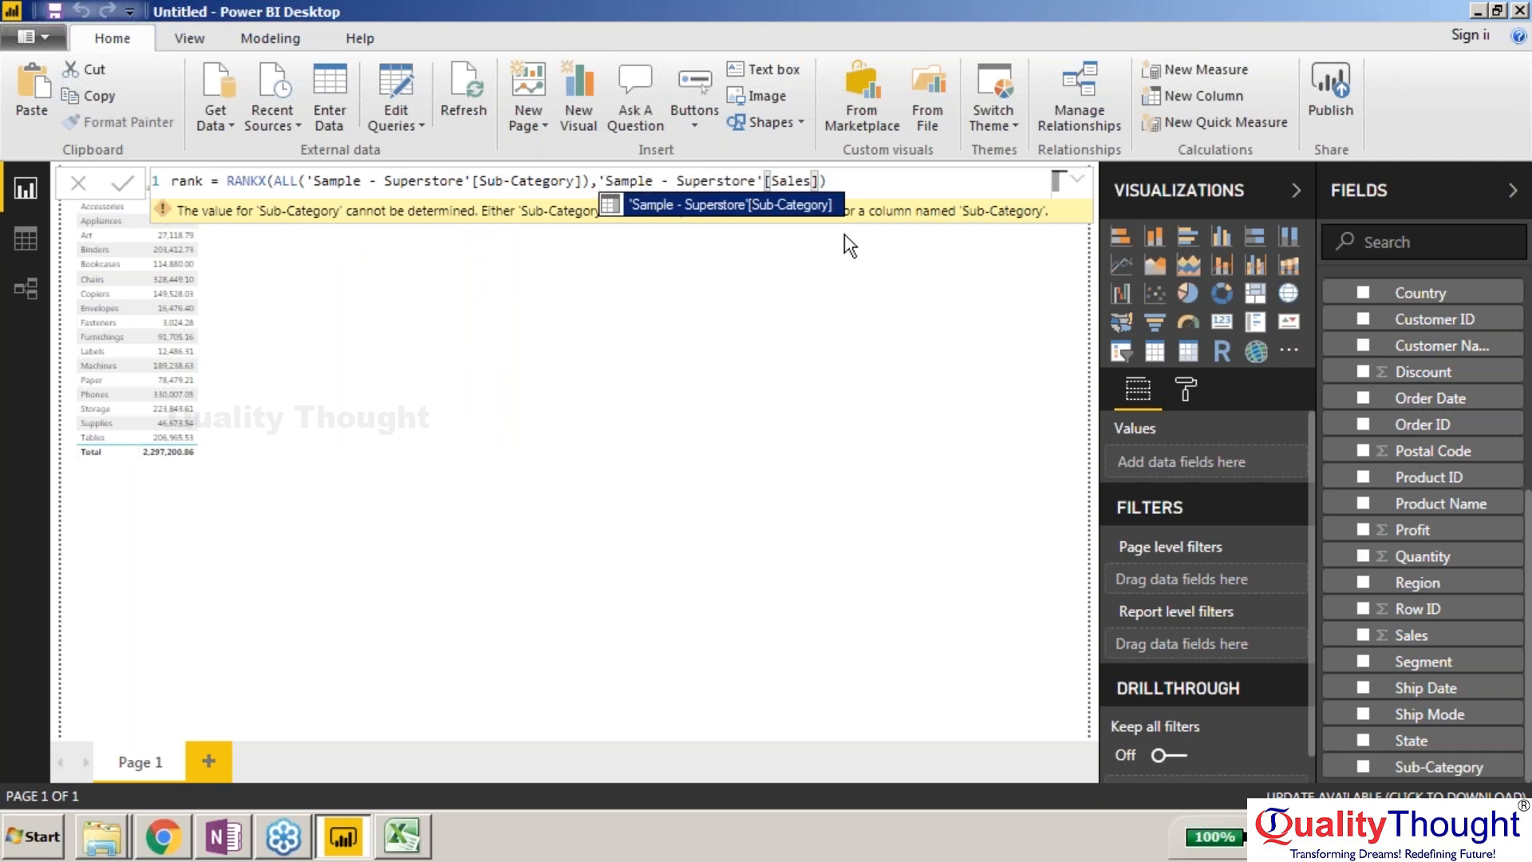
pyautogui.click(792, 275)
pyautogui.click(857, 194)
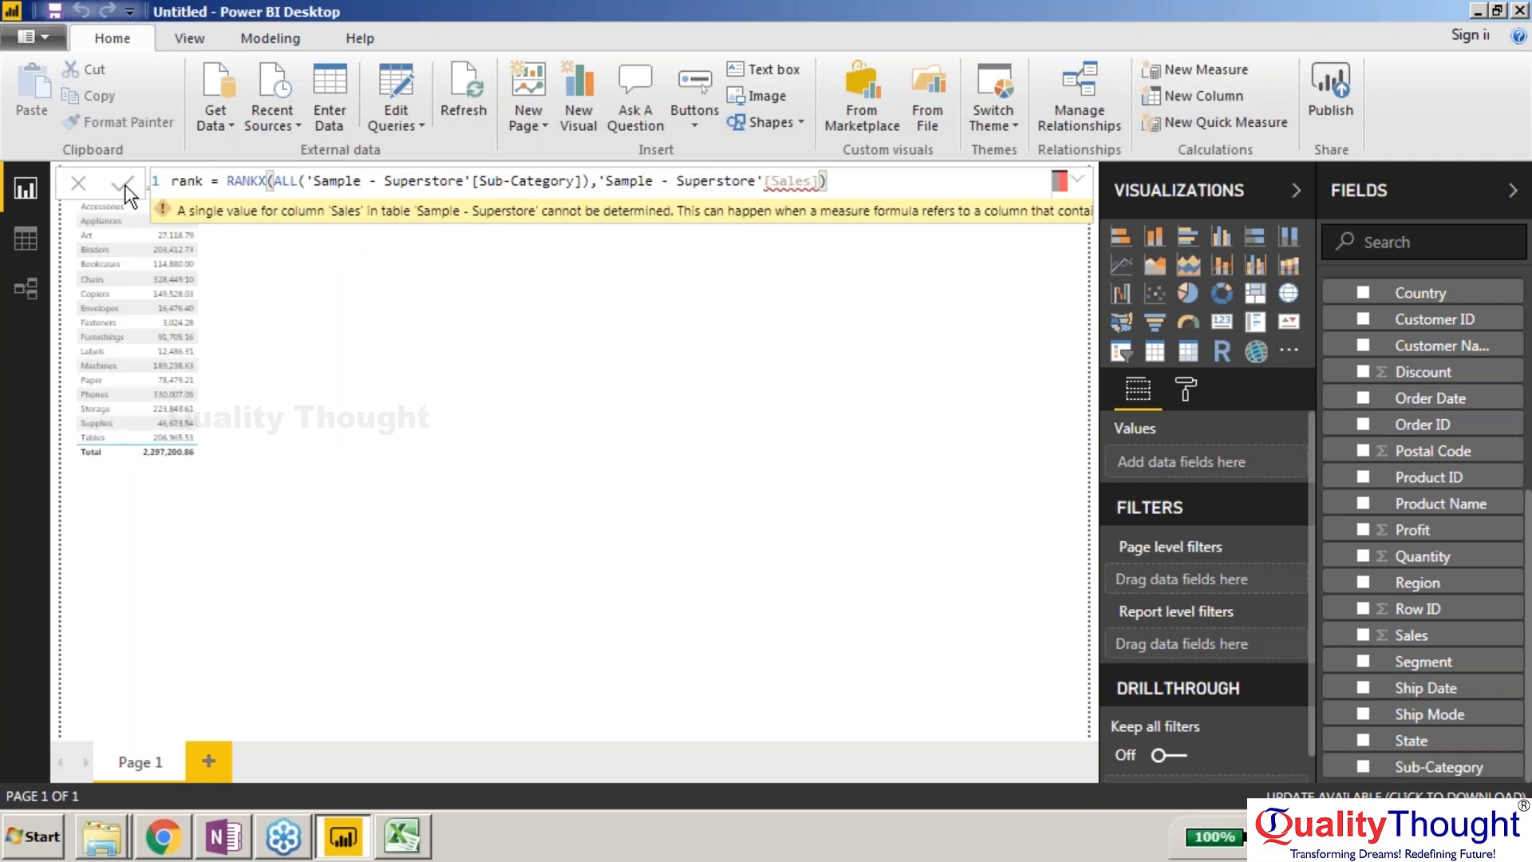
pyautogui.click(873, 194)
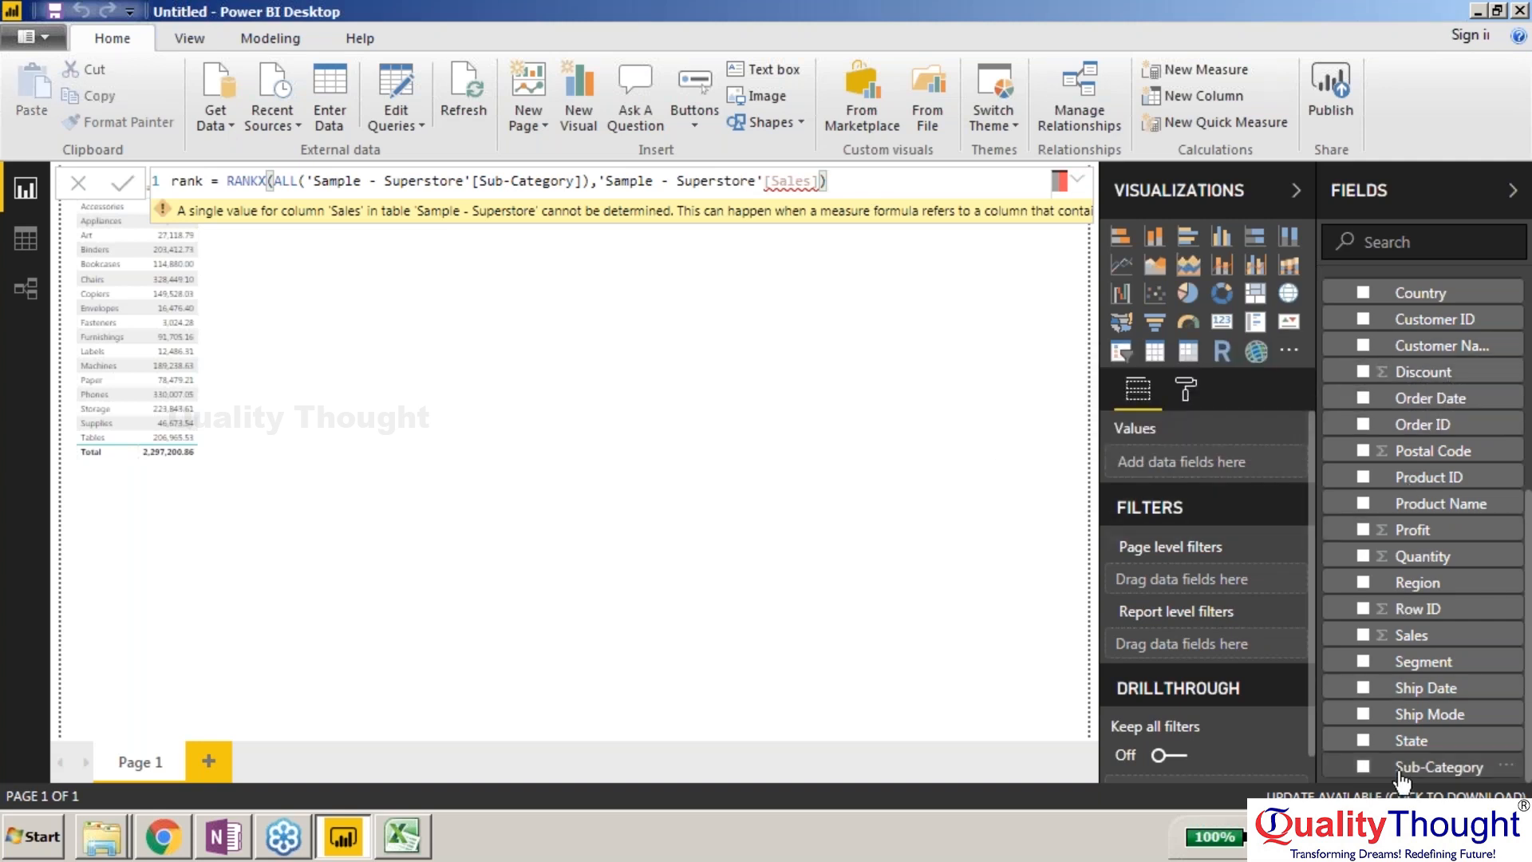
# Step: Create another measure from the Sub-Category field, name it rank and begin its formula with RANKX
pyautogui.click(1505, 767)
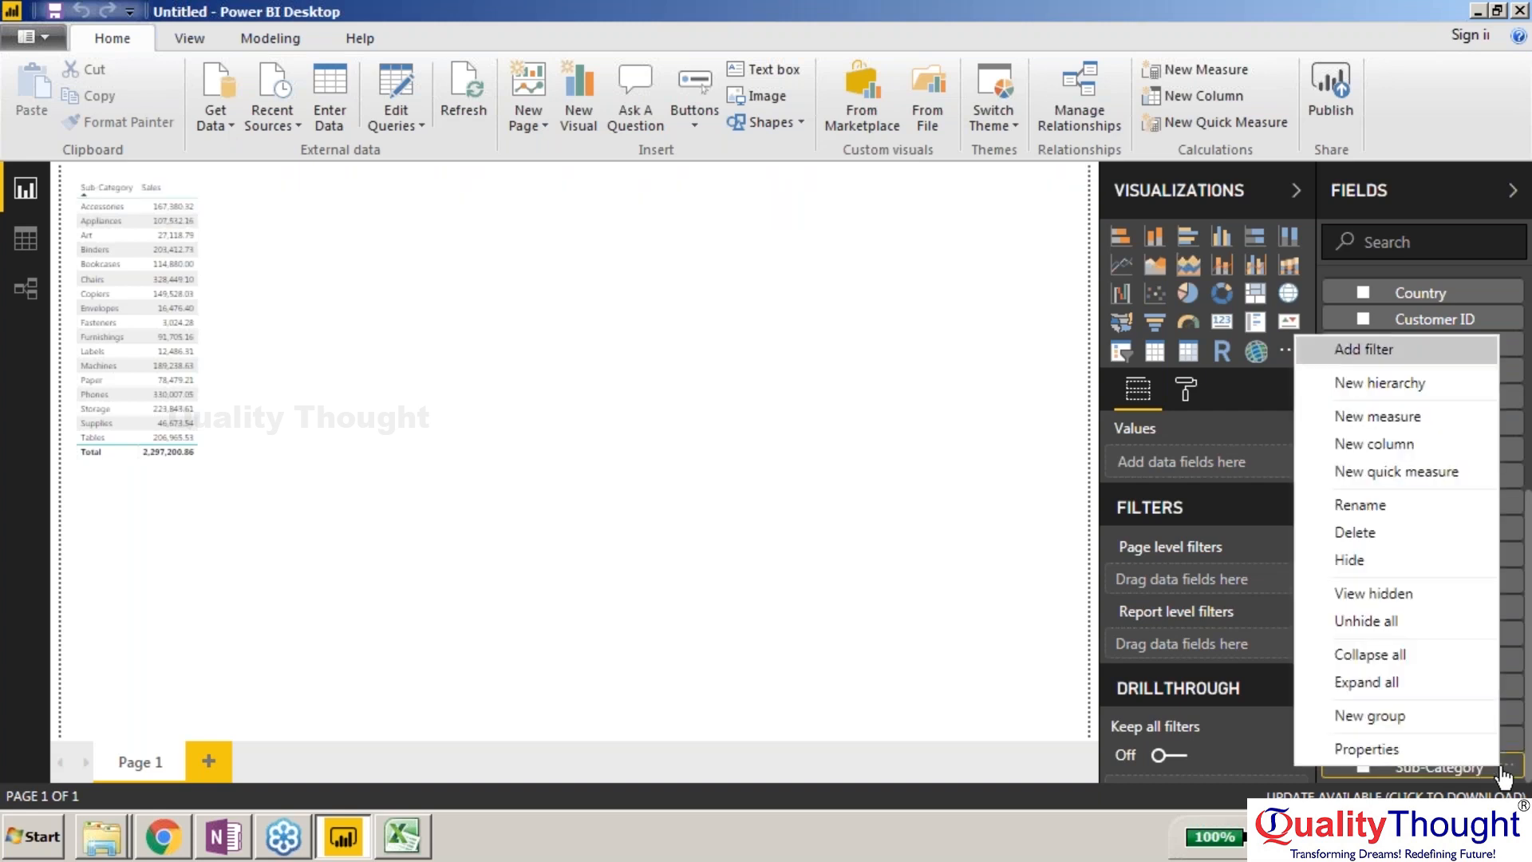
pyautogui.click(1378, 435)
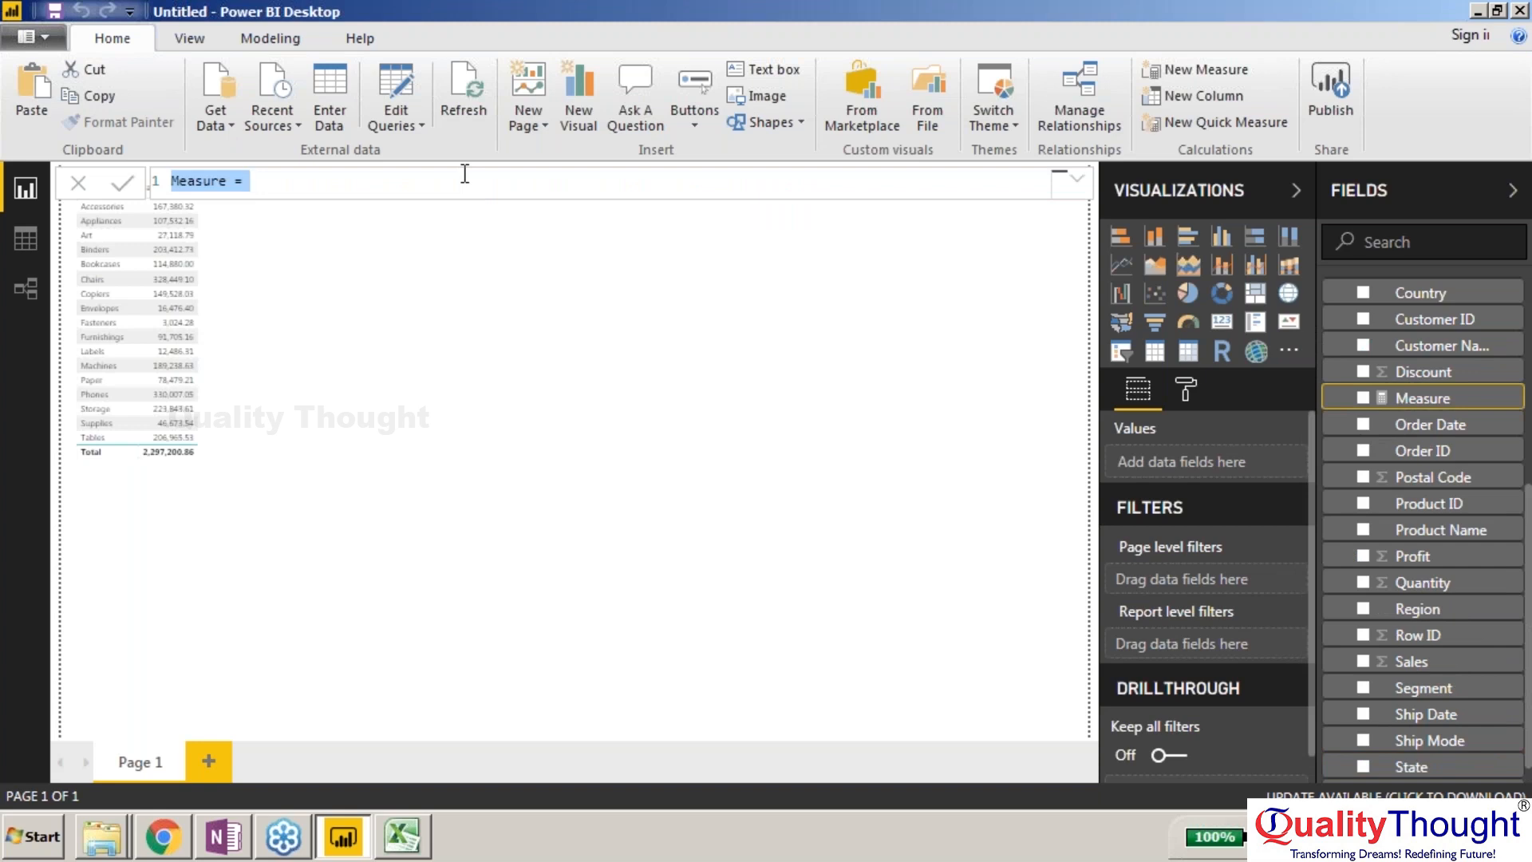
pyautogui.press('BackSpace')
pyautogui.write('ra')
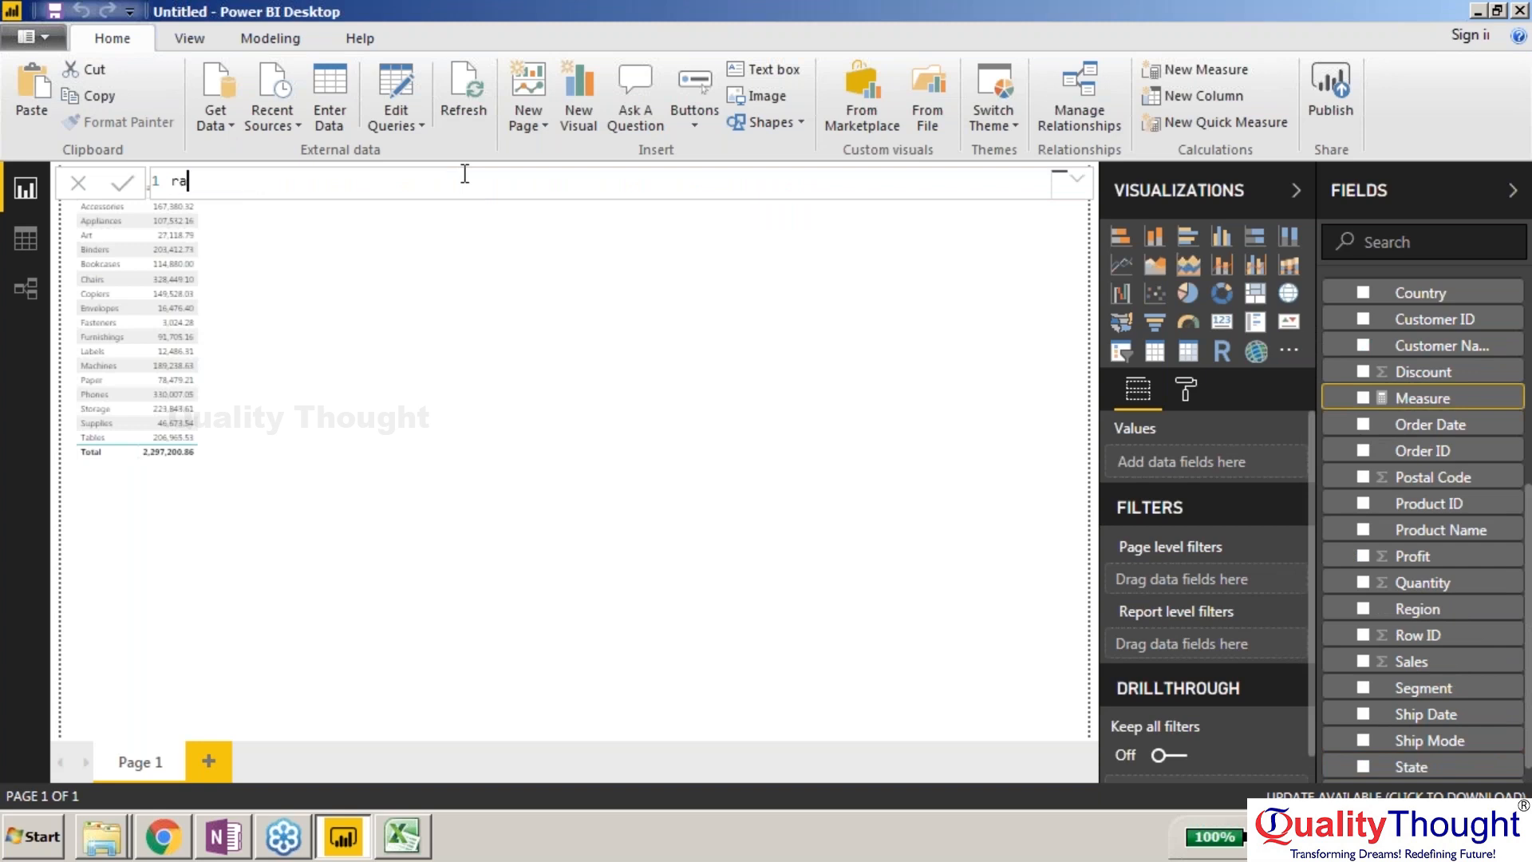
pyautogui.write('nk=ran')
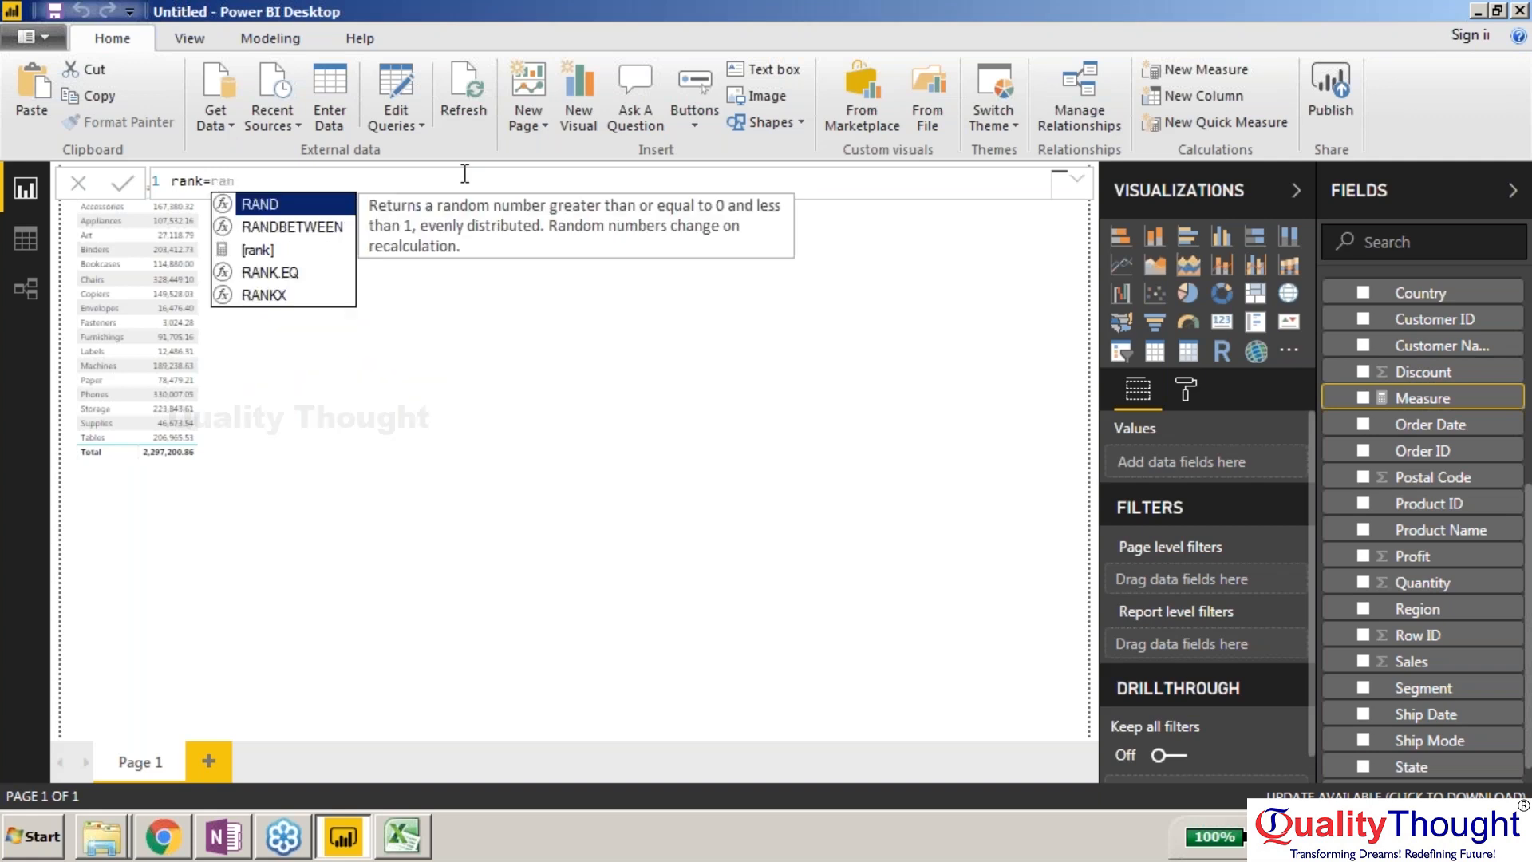
pyautogui.click(302, 295)
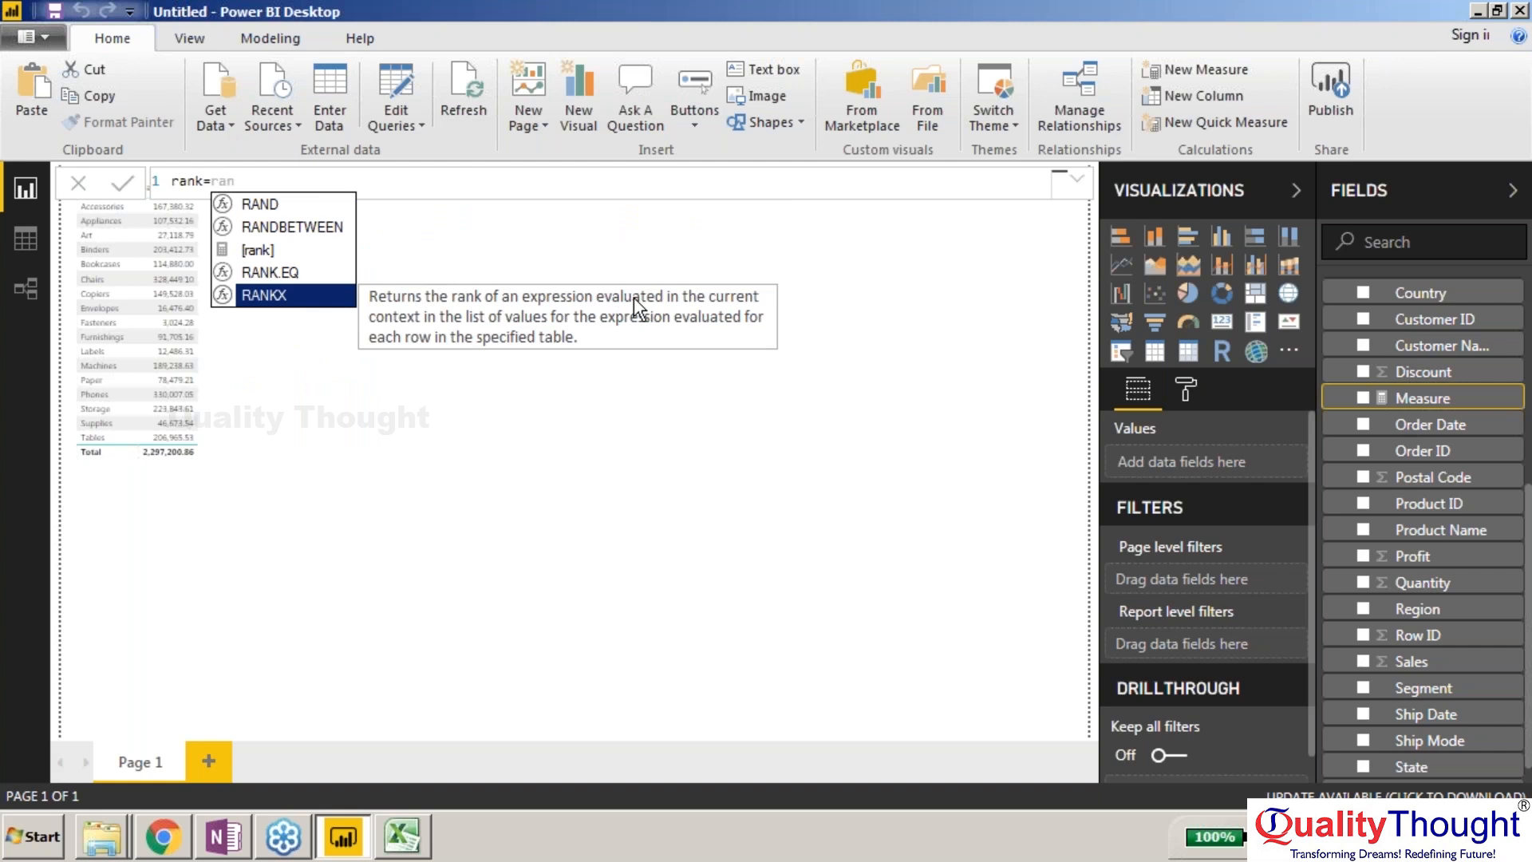
pyautogui.press('Tab')
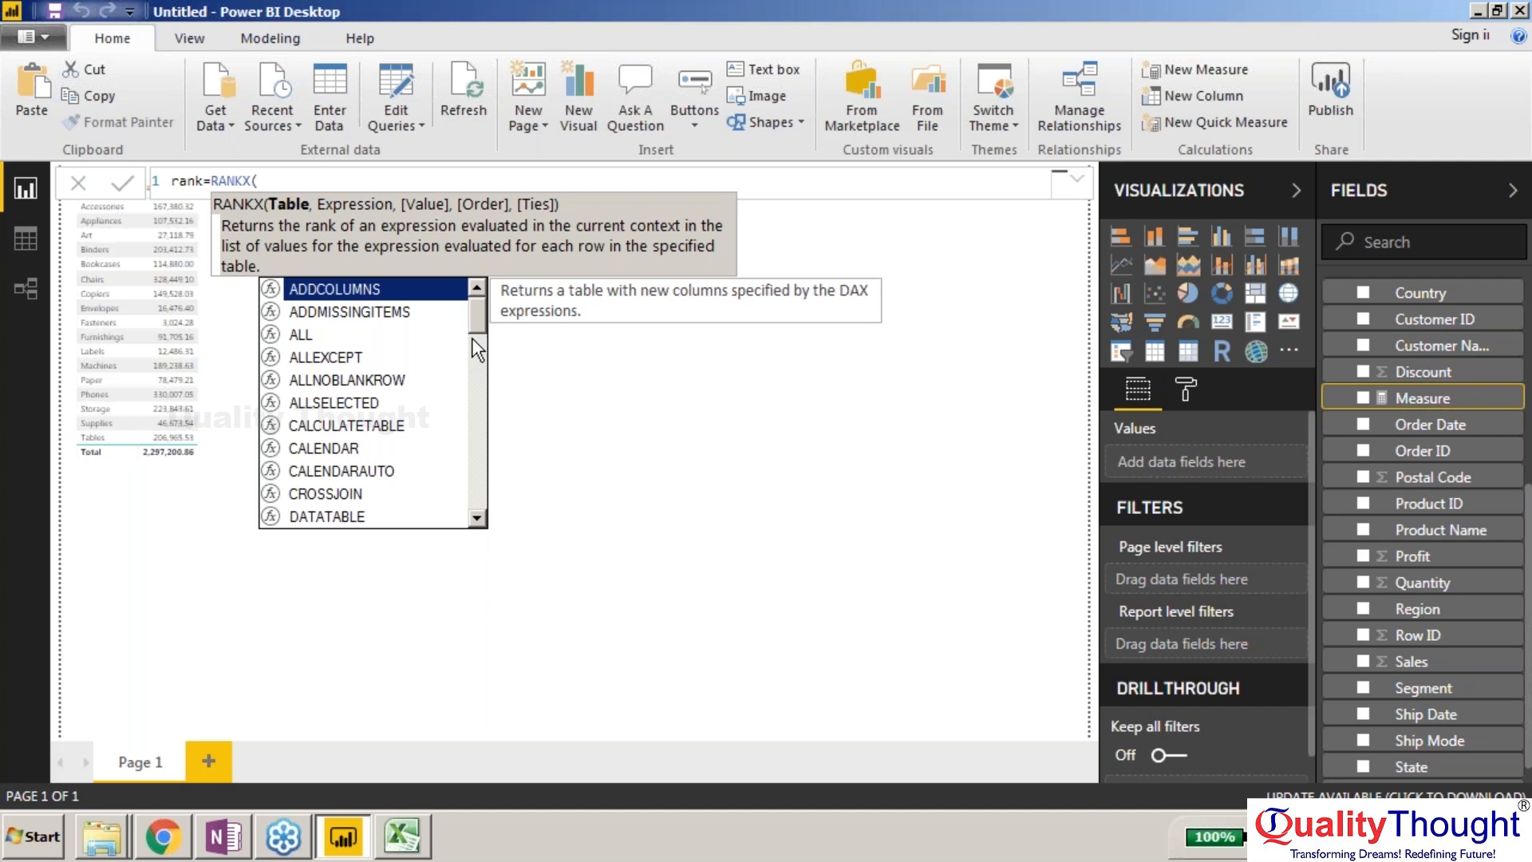
# Step: Enter ALL('Sample - Superstore'[Sub-Category]) as the RANKX table argument, followed by a comma
pyautogui.write('all')
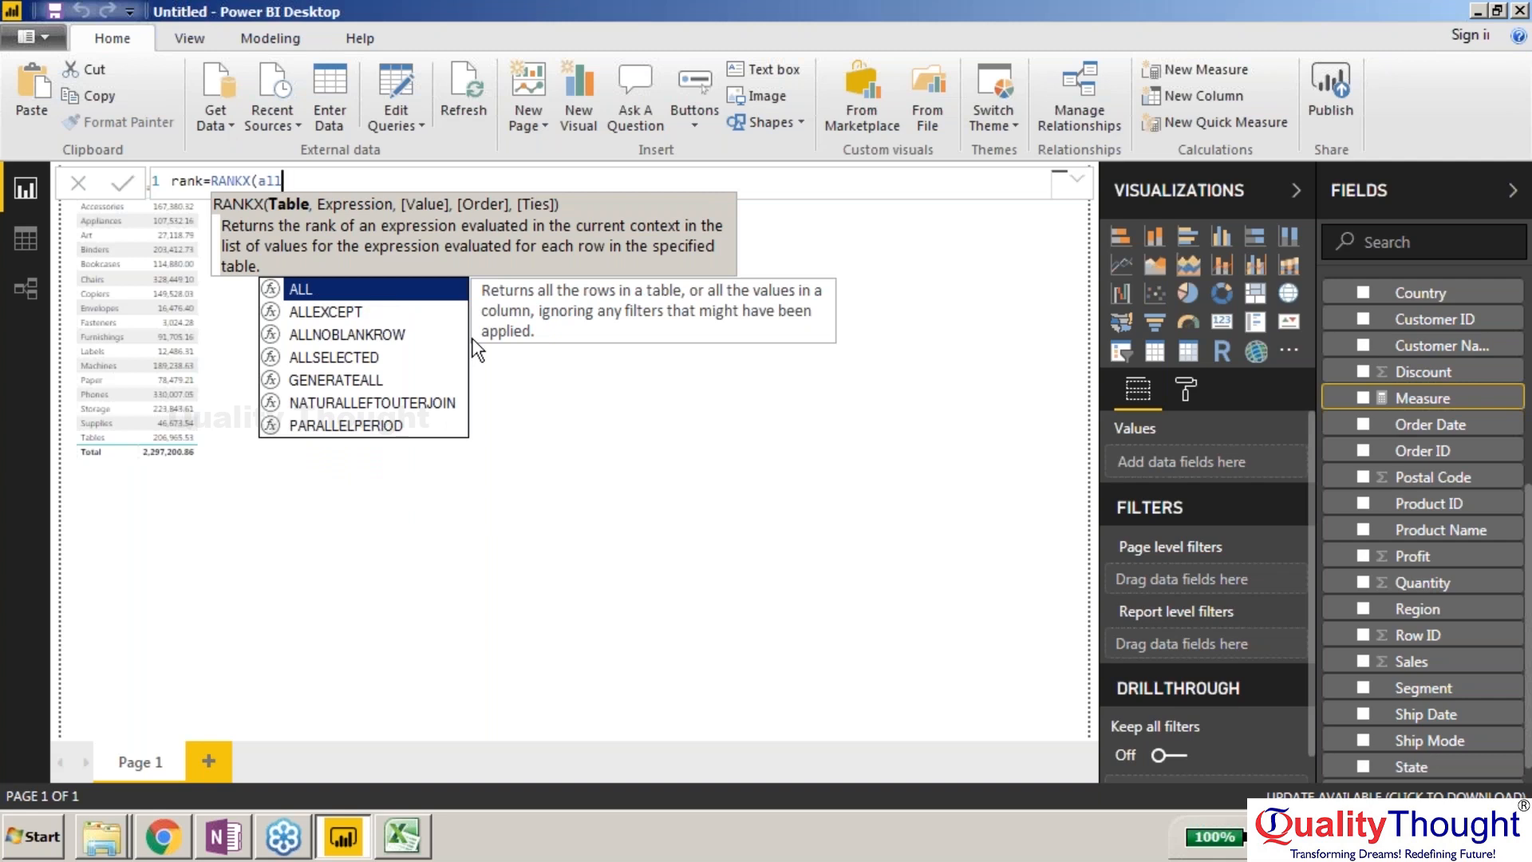
pyautogui.press('Tab')
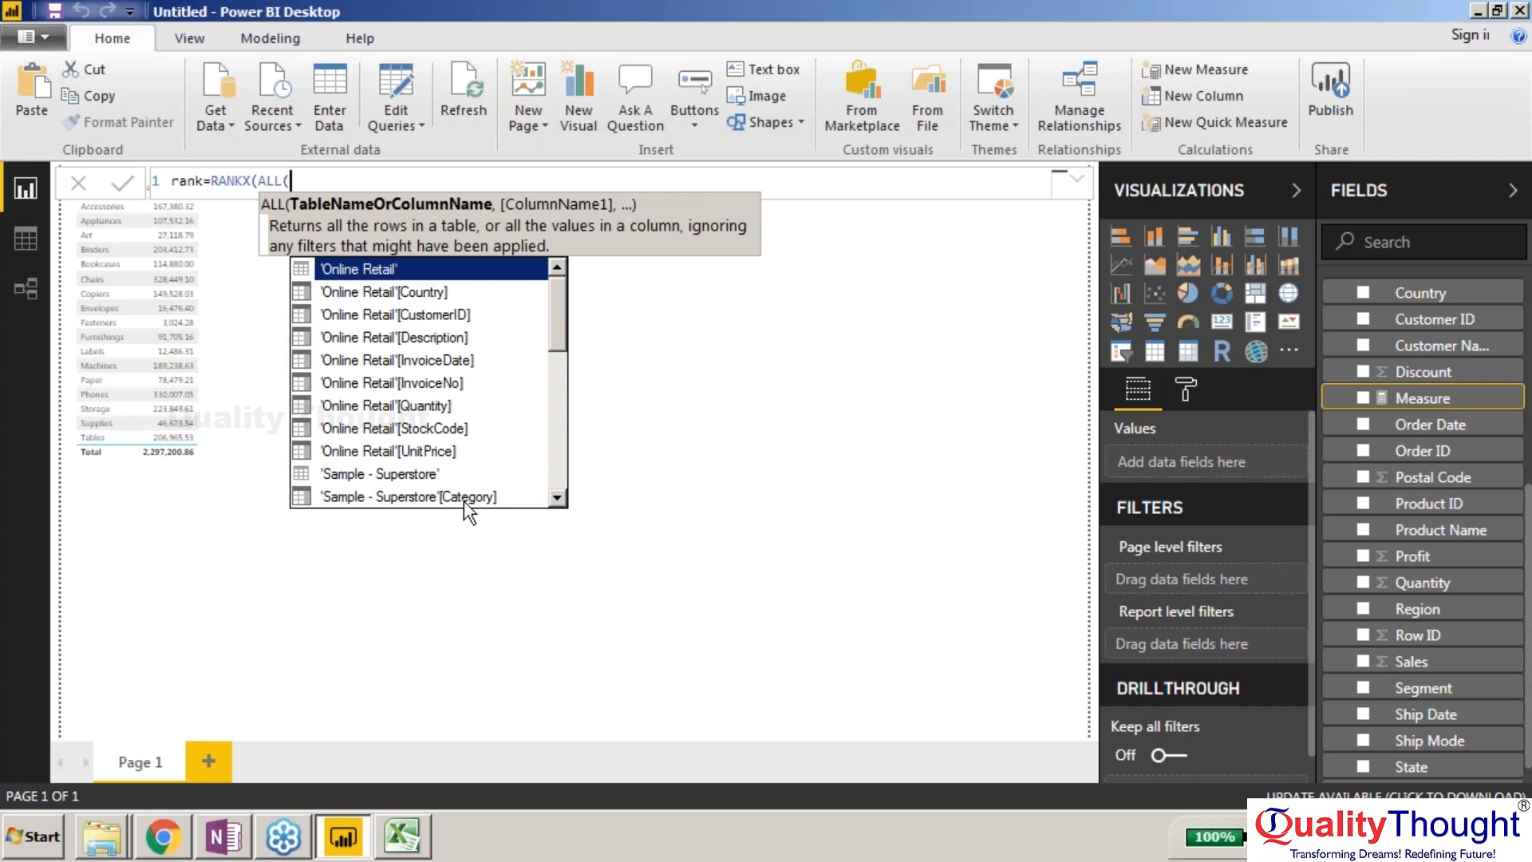
pyautogui.click(555, 494)
pyautogui.click(555, 494)
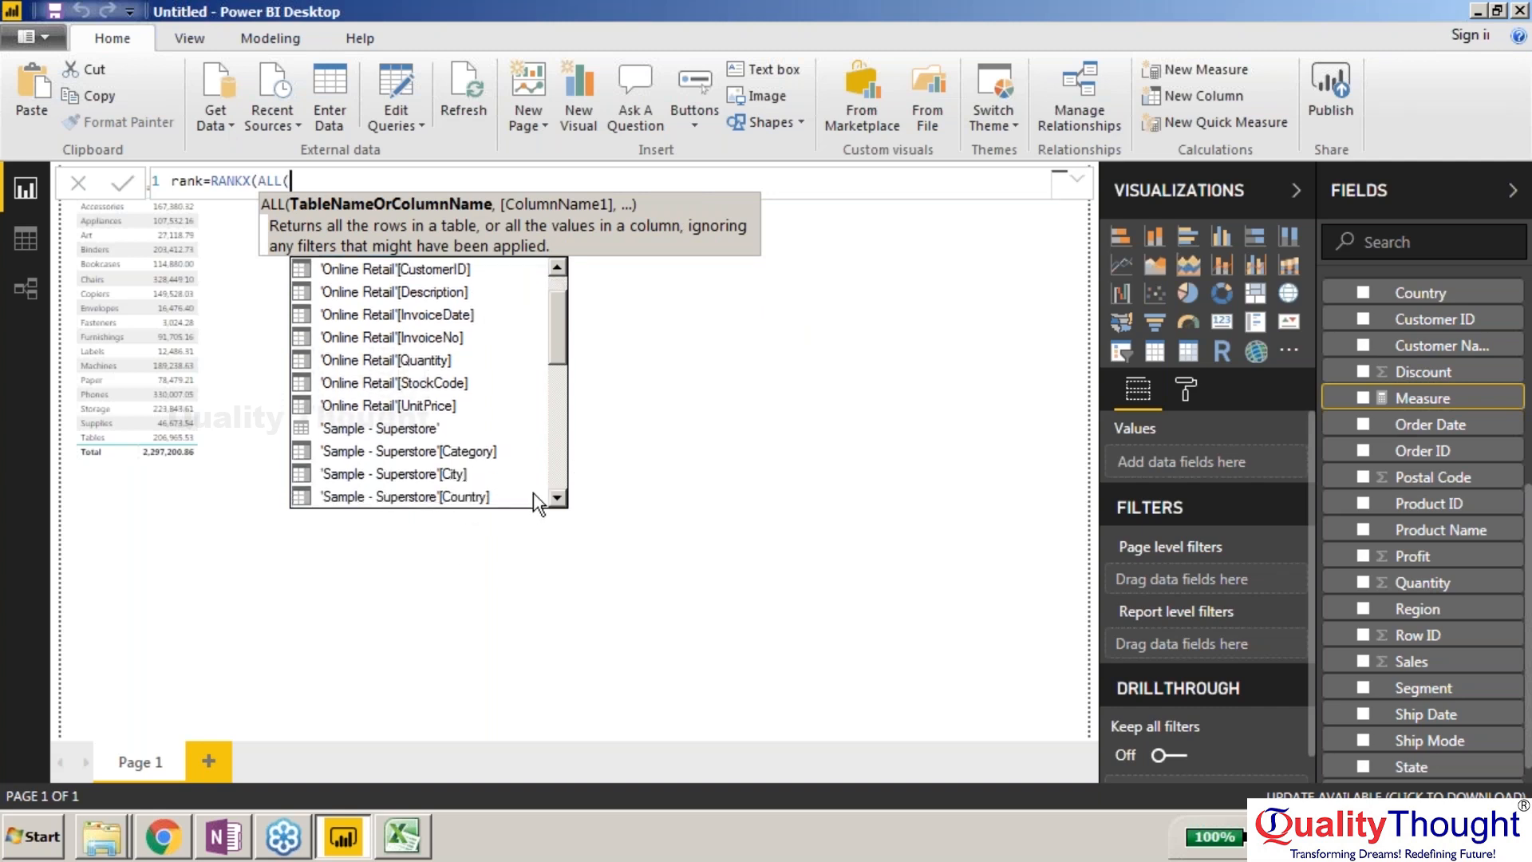
pyautogui.click(561, 487)
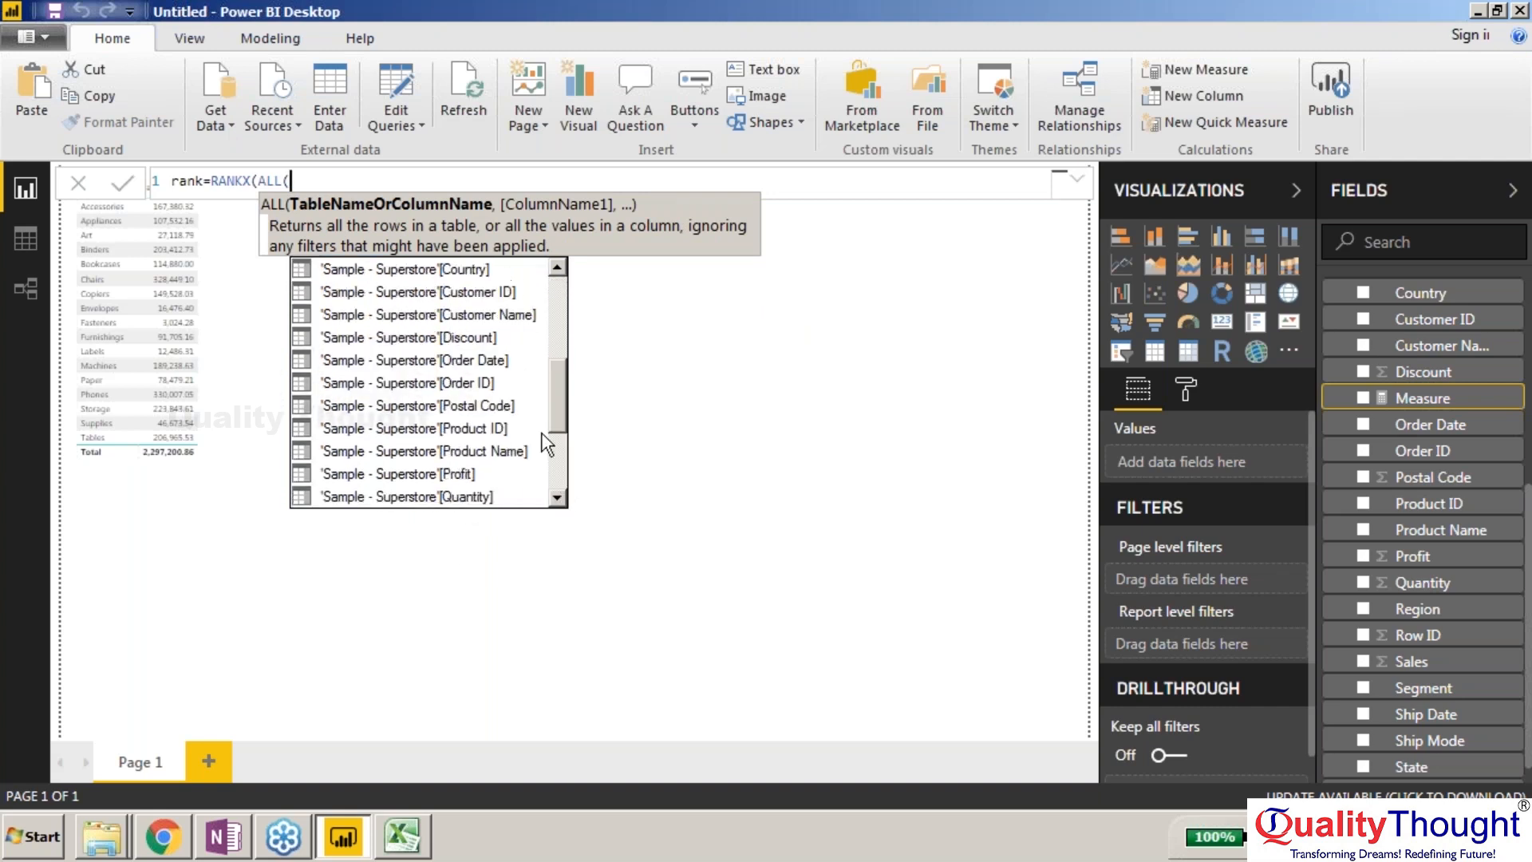
pyautogui.click(561, 484)
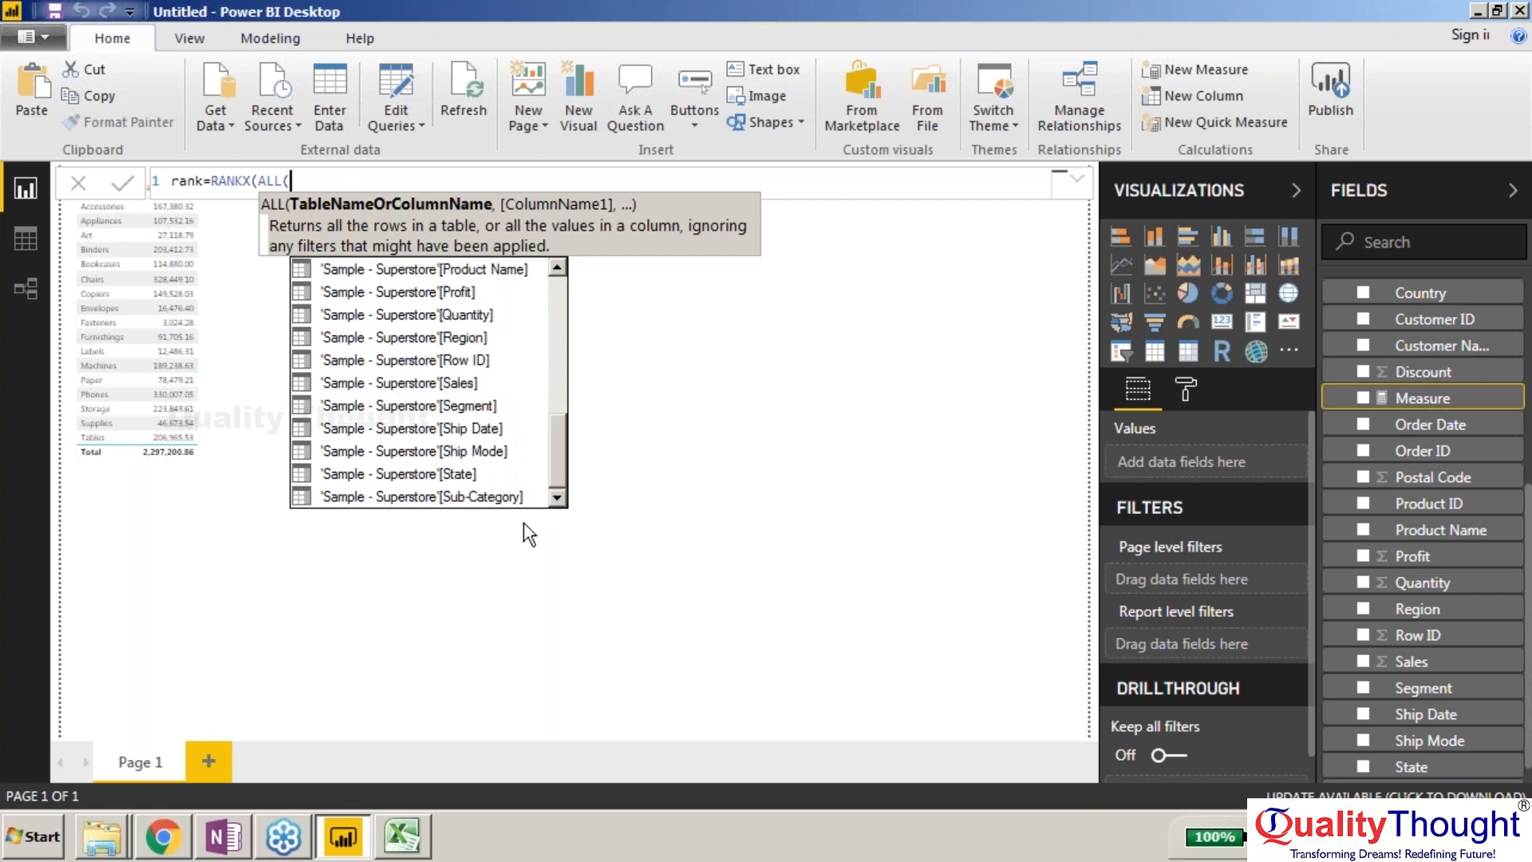
pyautogui.doubleClick(503, 497)
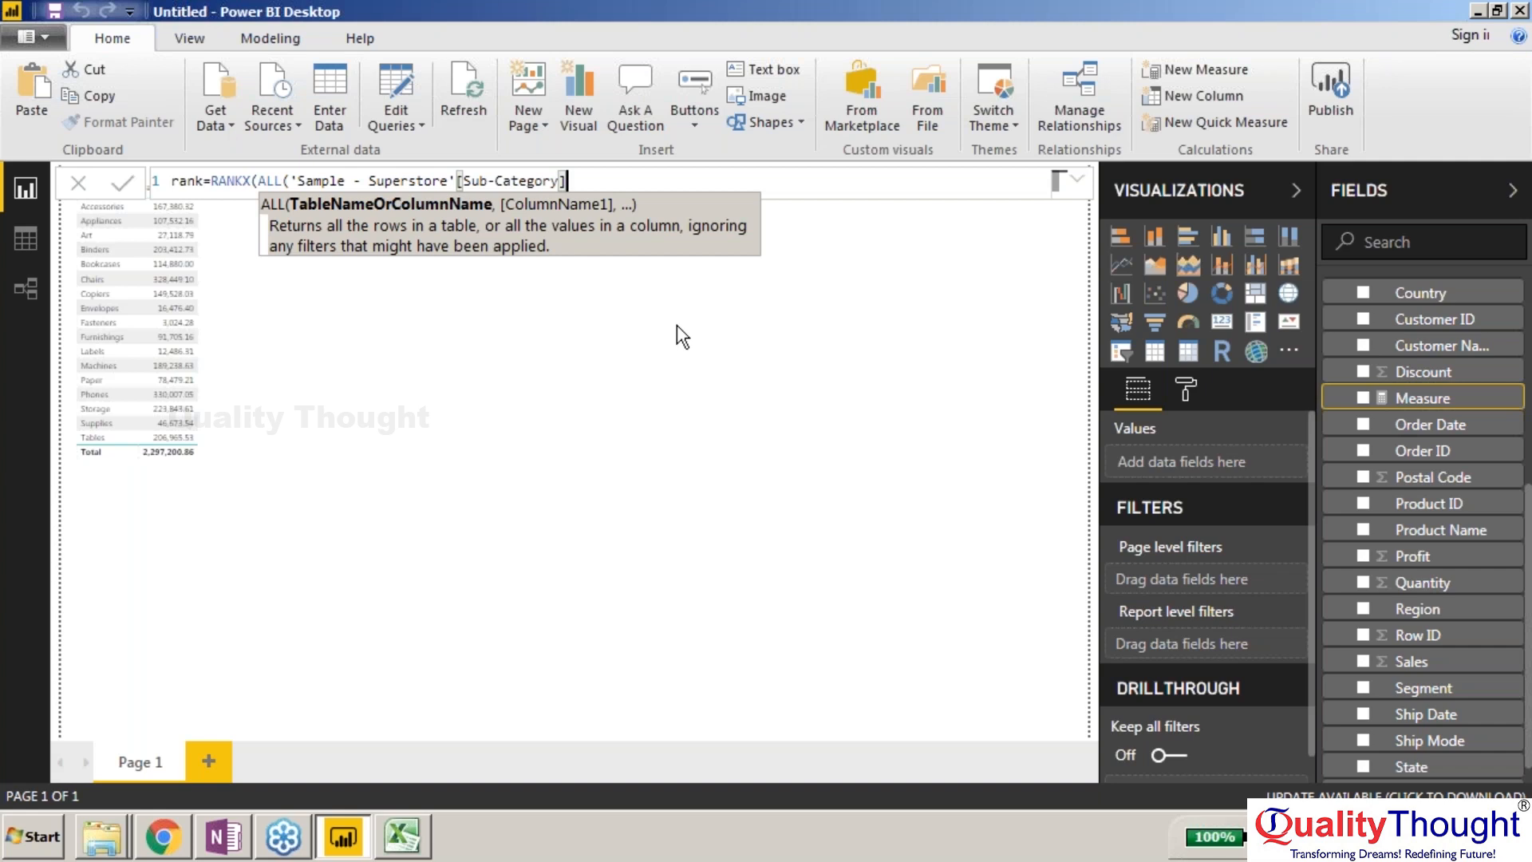
pyautogui.write('),')
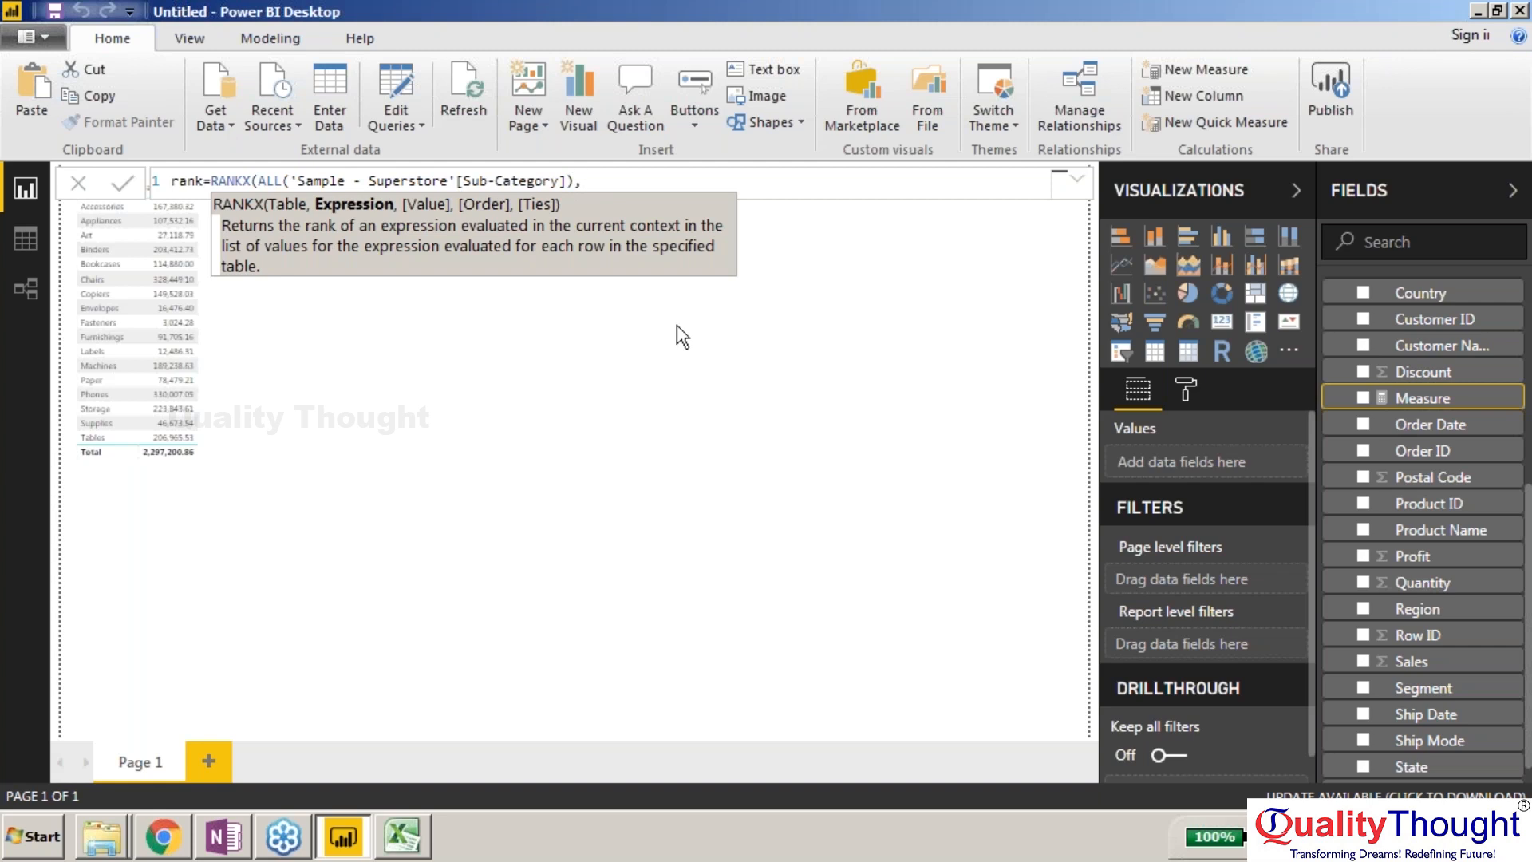
pyautogui.write('sa')
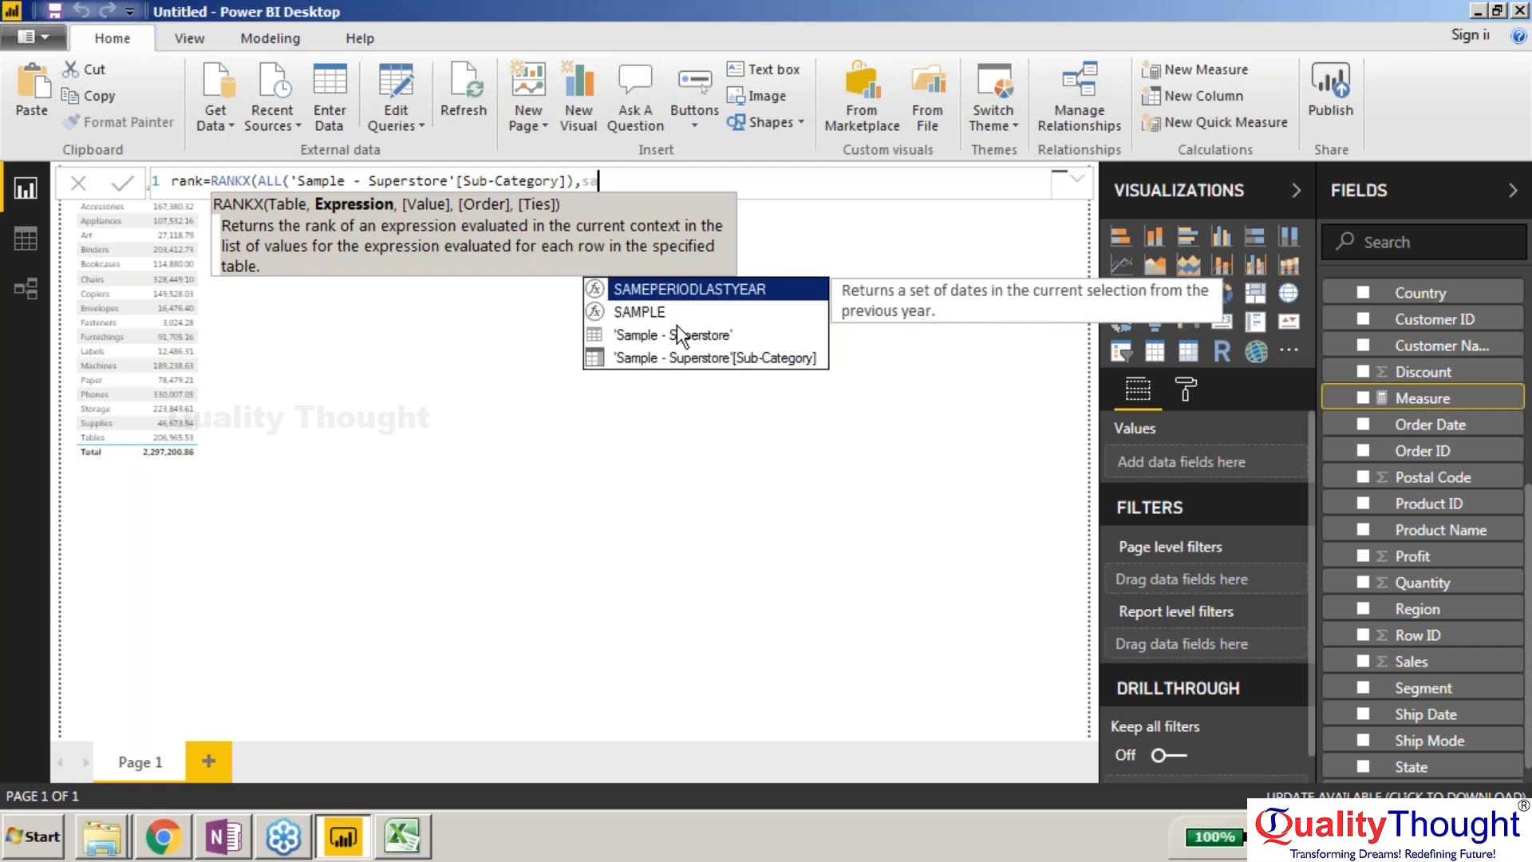
pyautogui.press('BackSpace')
pyautogui.press('BackSpace')
pyautogui.press('Escape')
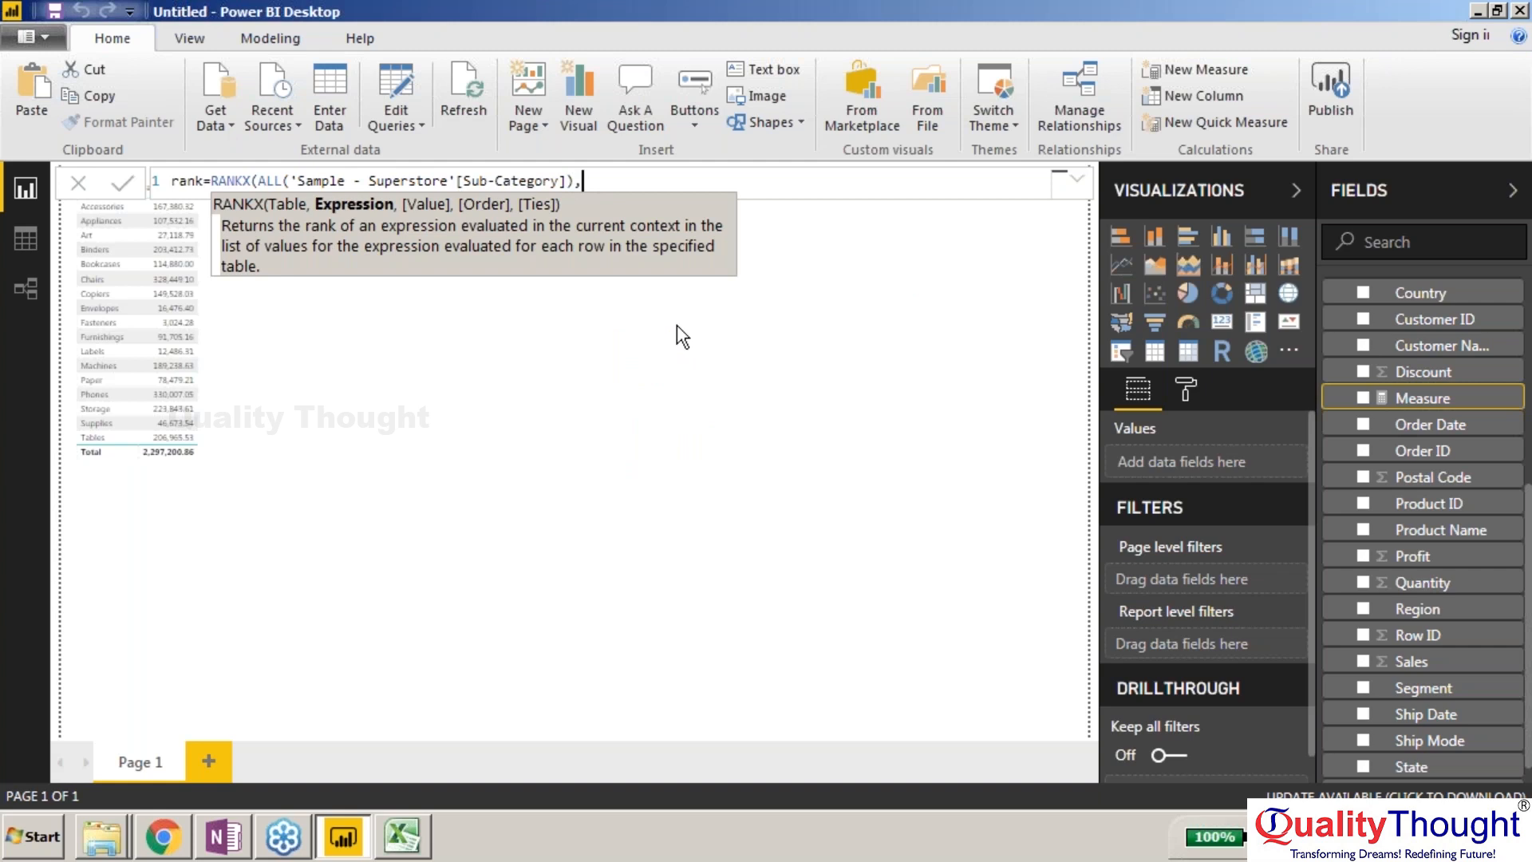
pyautogui.write('sales')
pyautogui.press('BackSpace')
pyautogui.press('BackSpace')
pyautogui.press('BackSpace')
pyautogui.press('BackSpace')
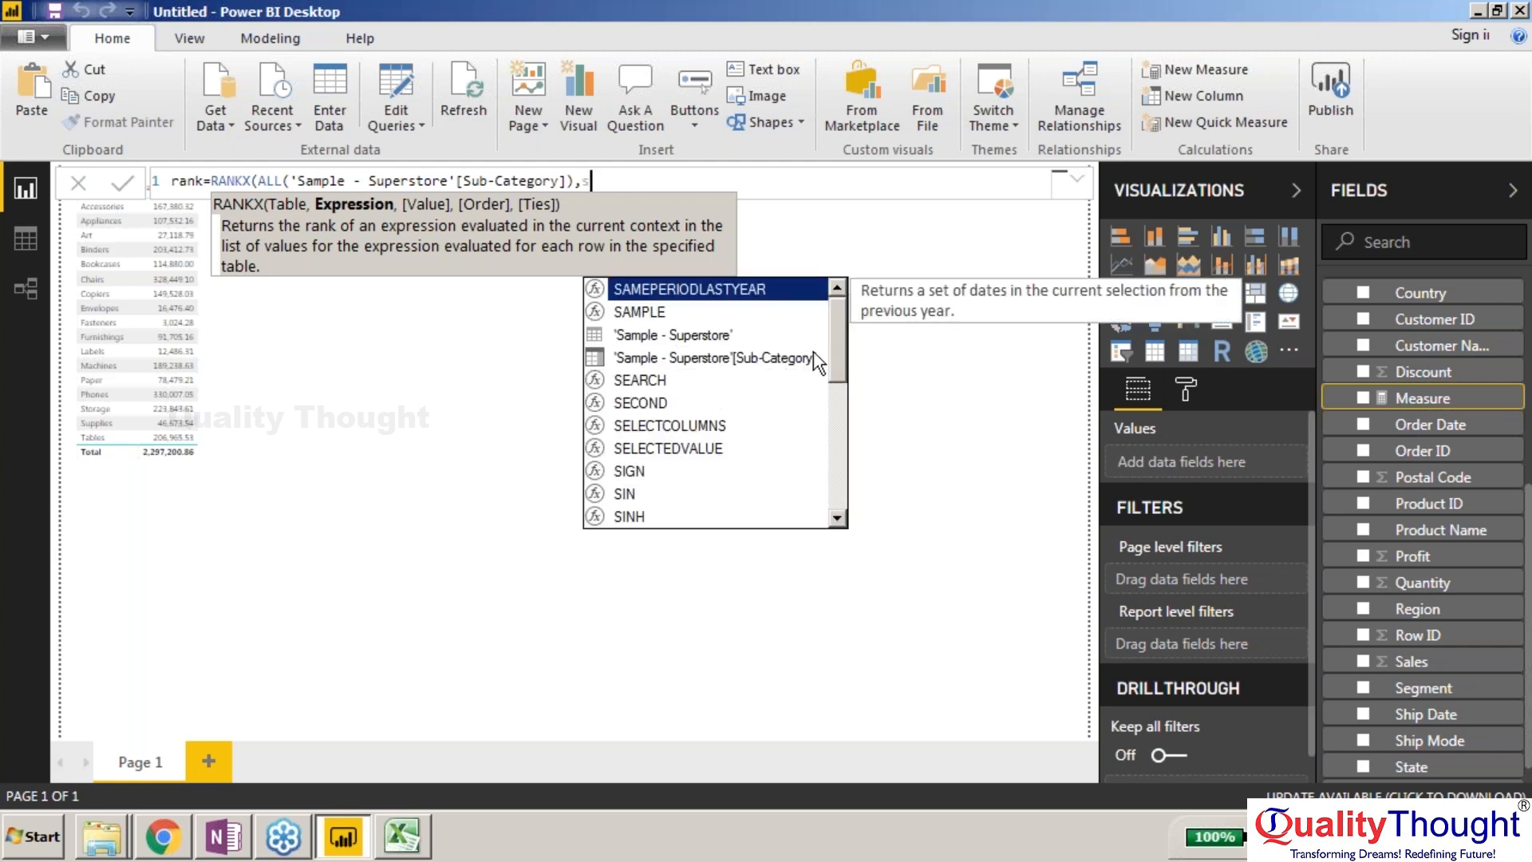
pyautogui.scroll(-5, 829, 383)
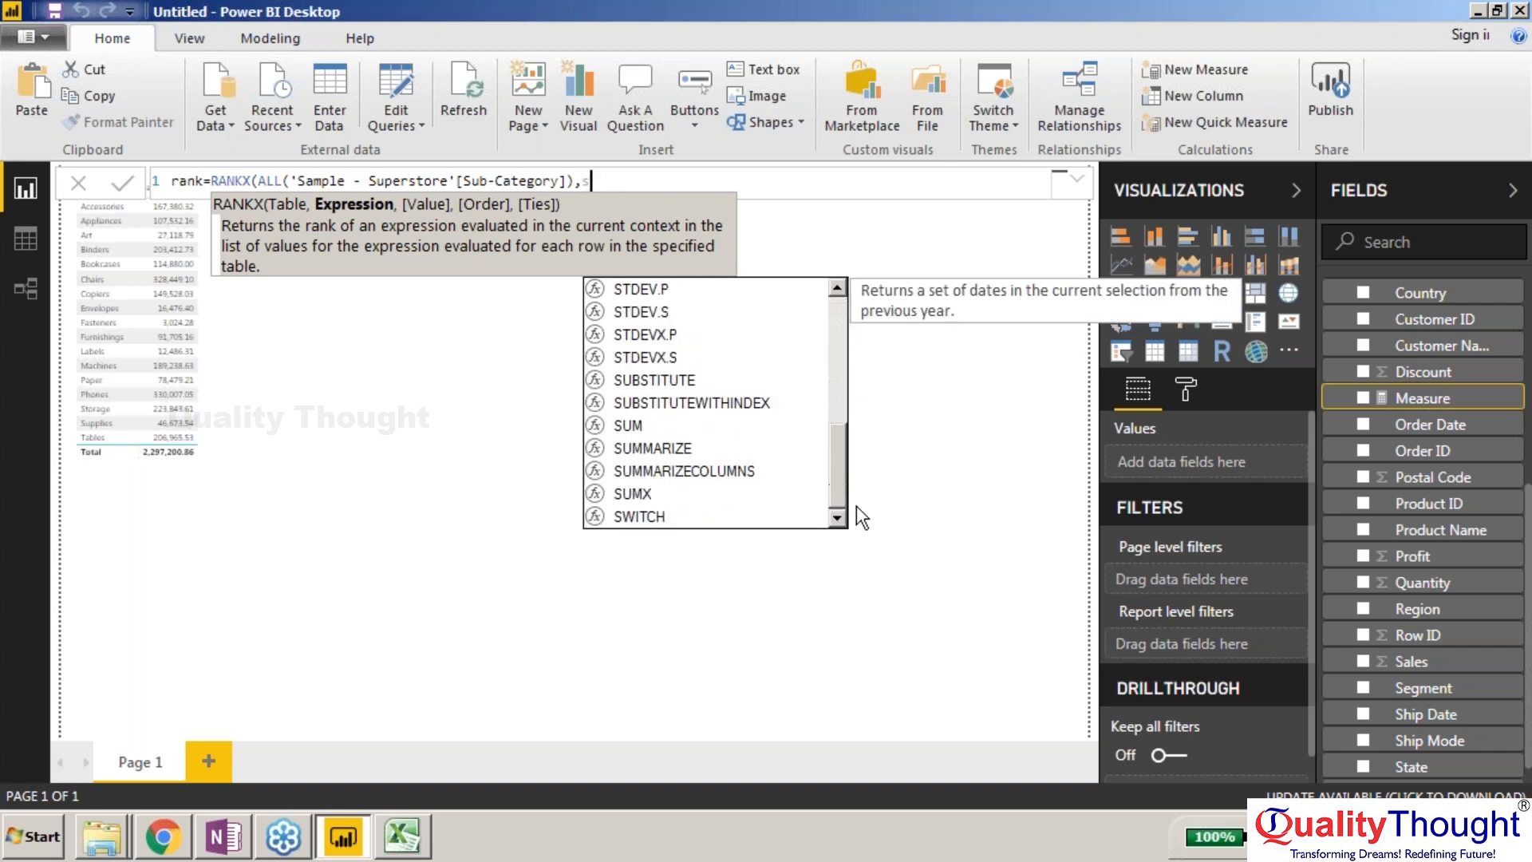
pyautogui.press('BackSpace')
pyautogui.press('BackSpace')
pyautogui.write(',')
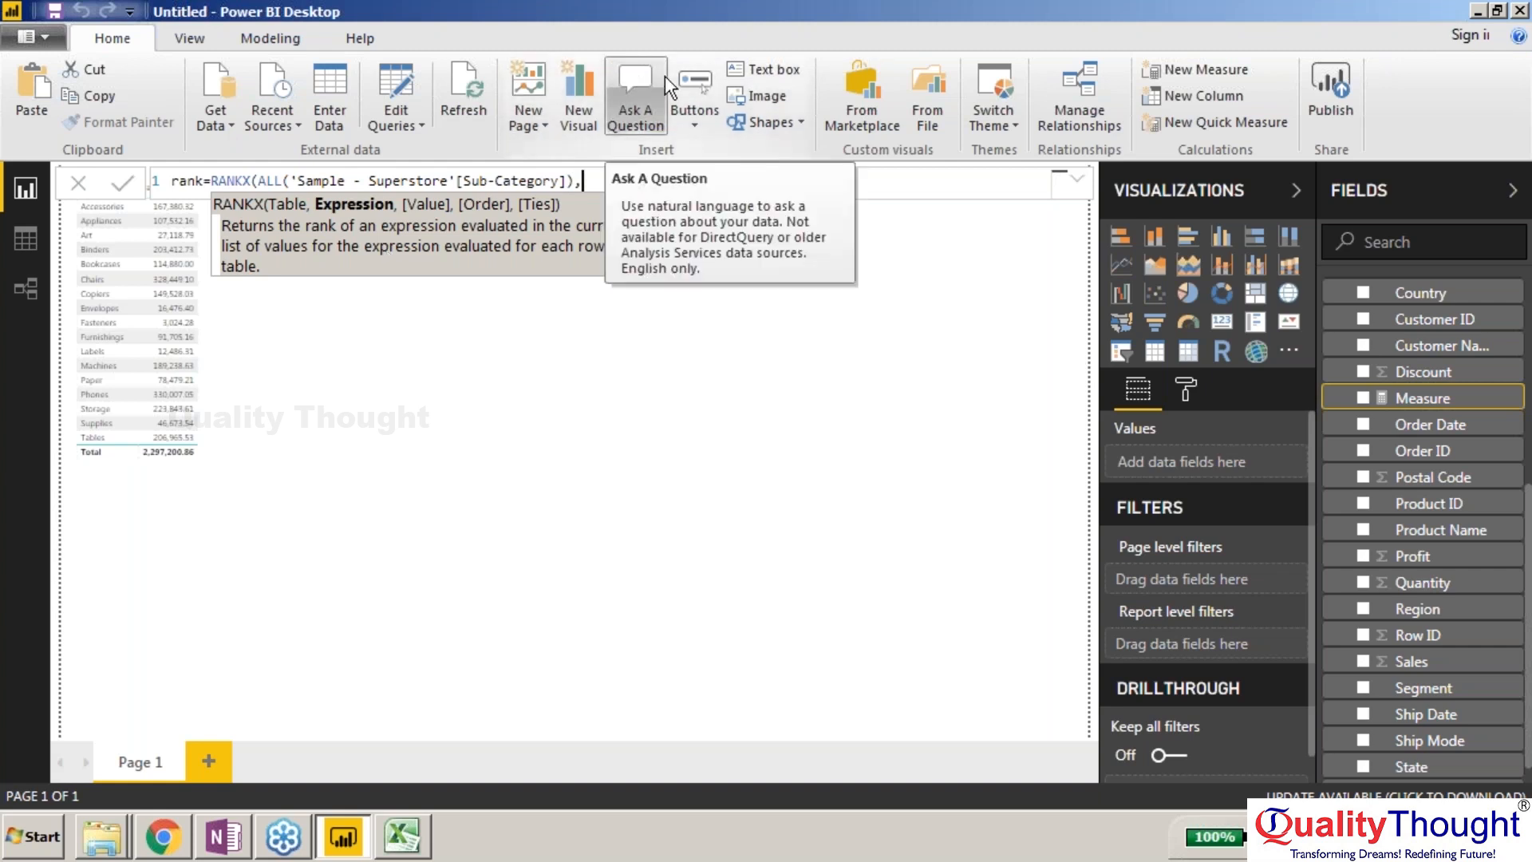
# Step: Try to complete the rank formula with 'Sample - Superstore'[sales] as the RANKX expression and commit it
pyautogui.write('sampl')
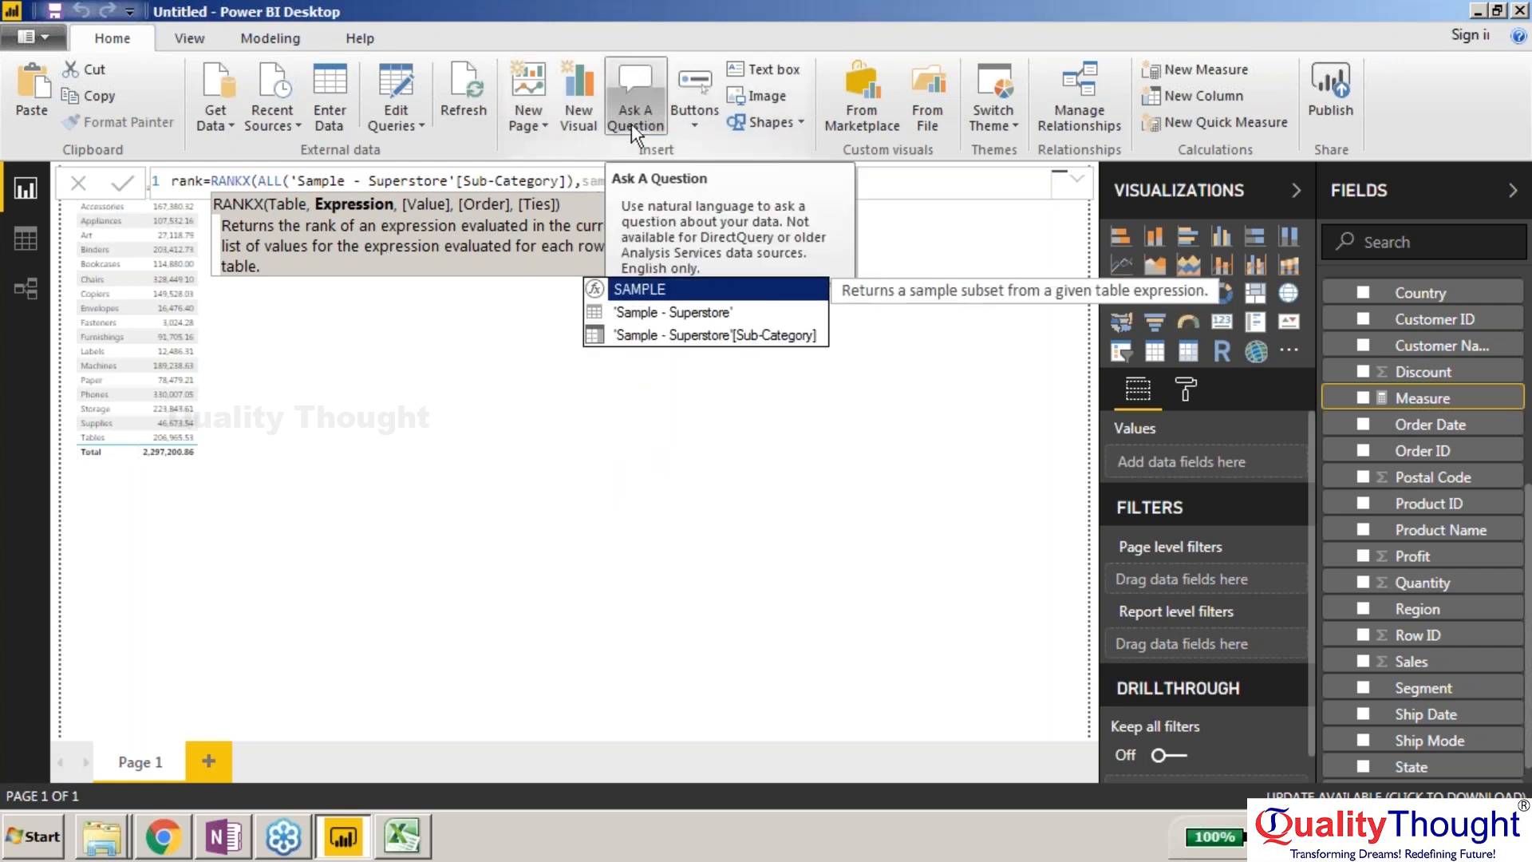
pyautogui.doubleClick(702, 312)
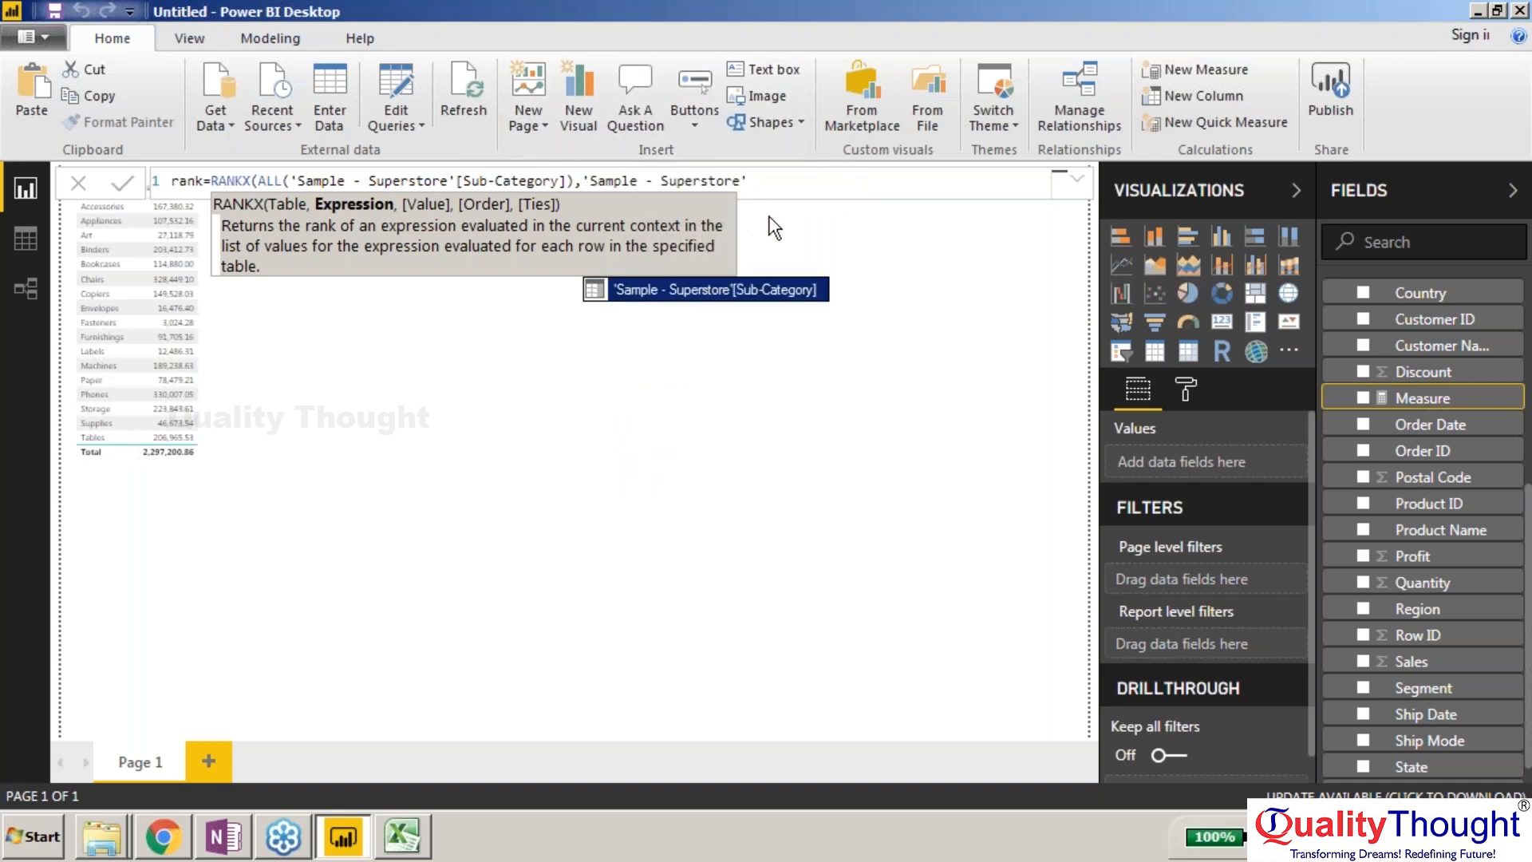
pyautogui.write('[sales')
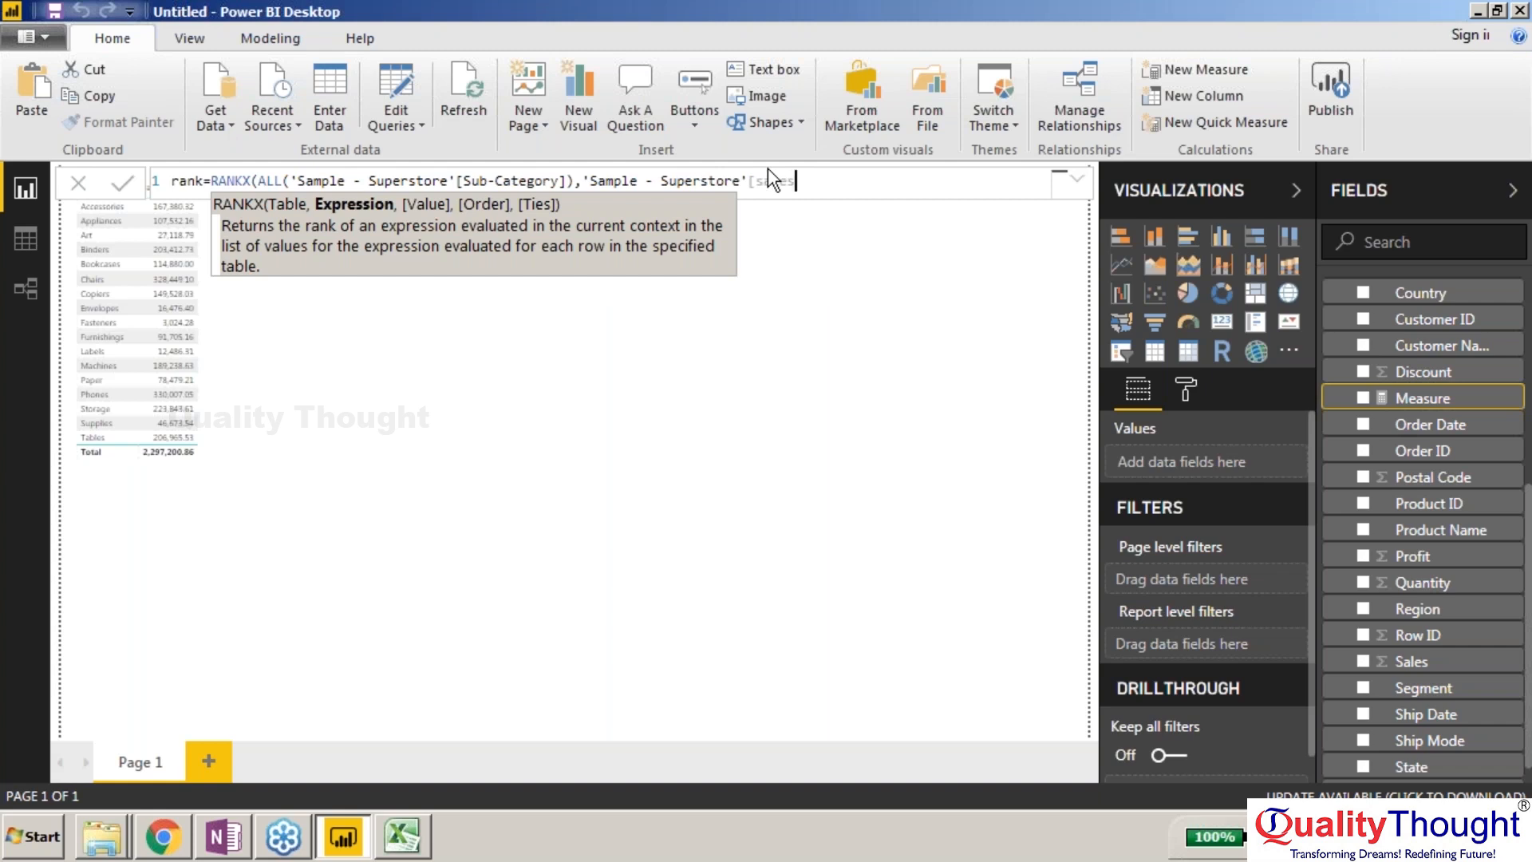
pyautogui.write('[])')
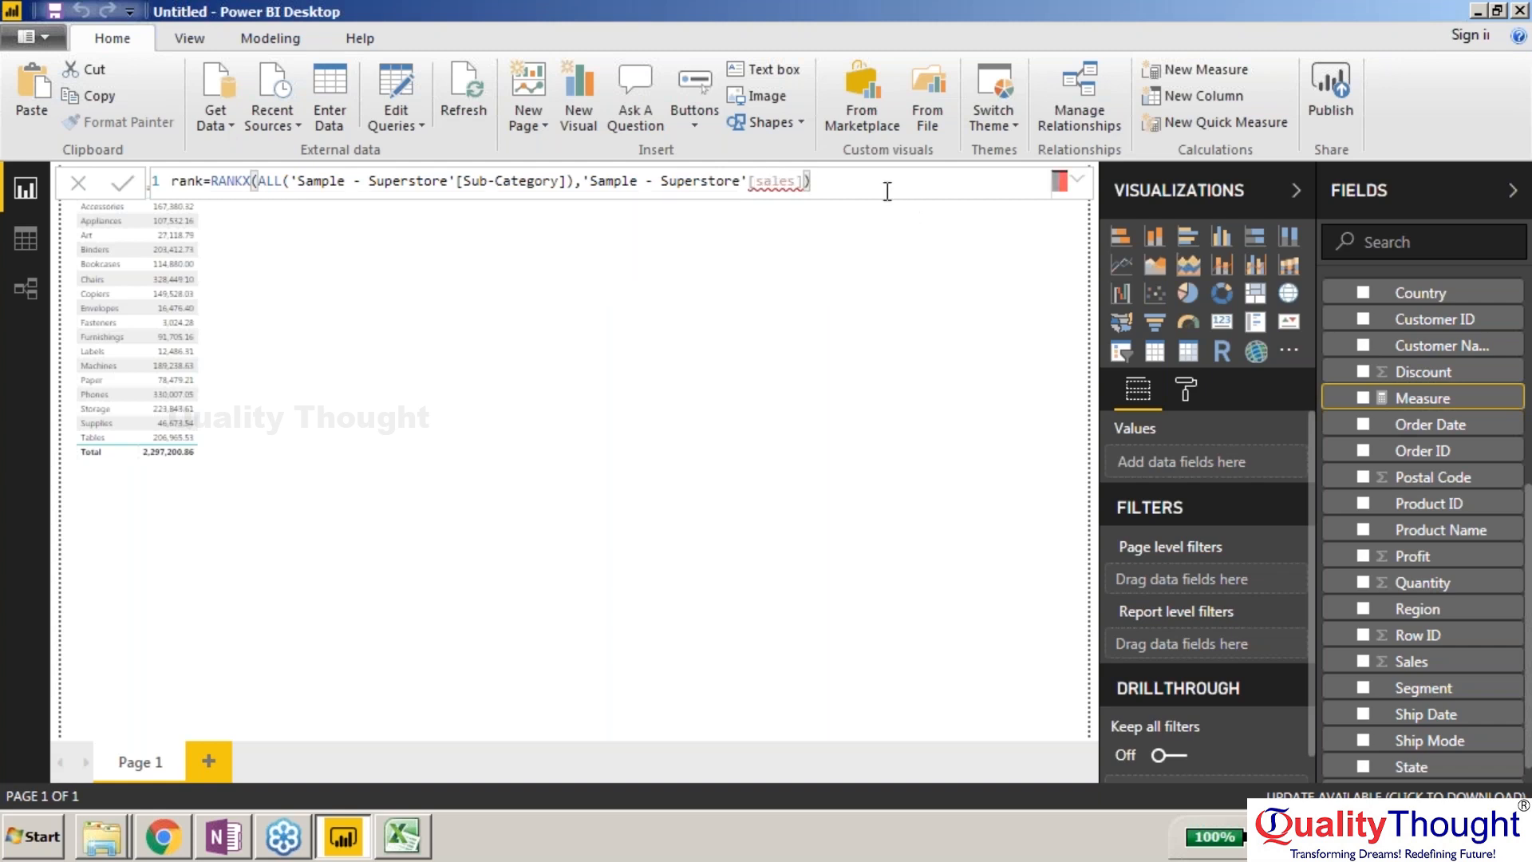
pyautogui.click(102, 236)
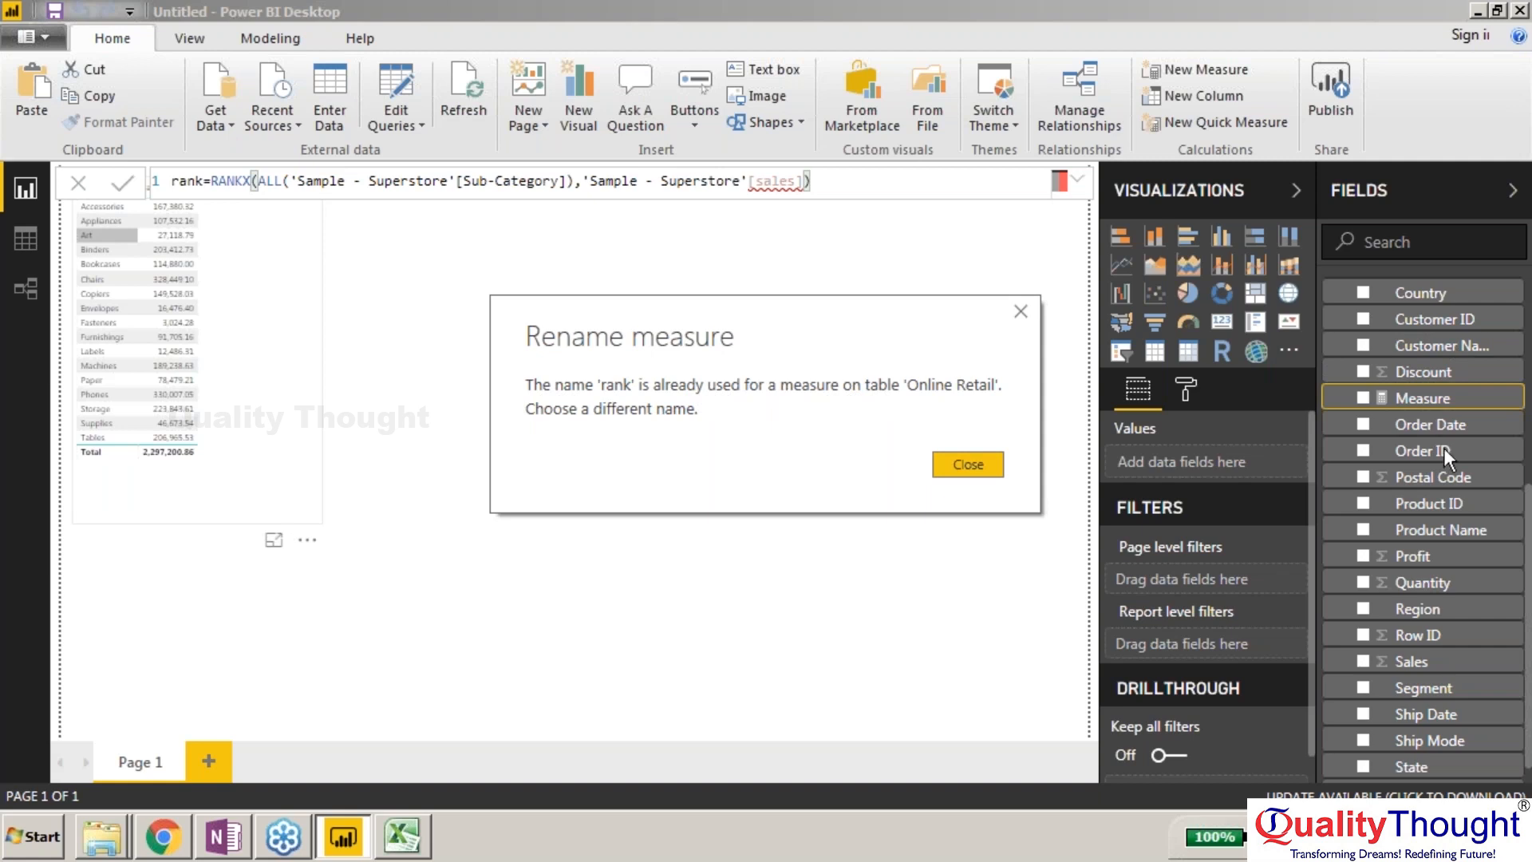
pyautogui.click(967, 466)
# Step: Delete the Online Retail table from the model
pyautogui.scroll(1, 1529, 531)
pyautogui.moveTo(1529, 532); pyautogui.dragTo(1486, 321)
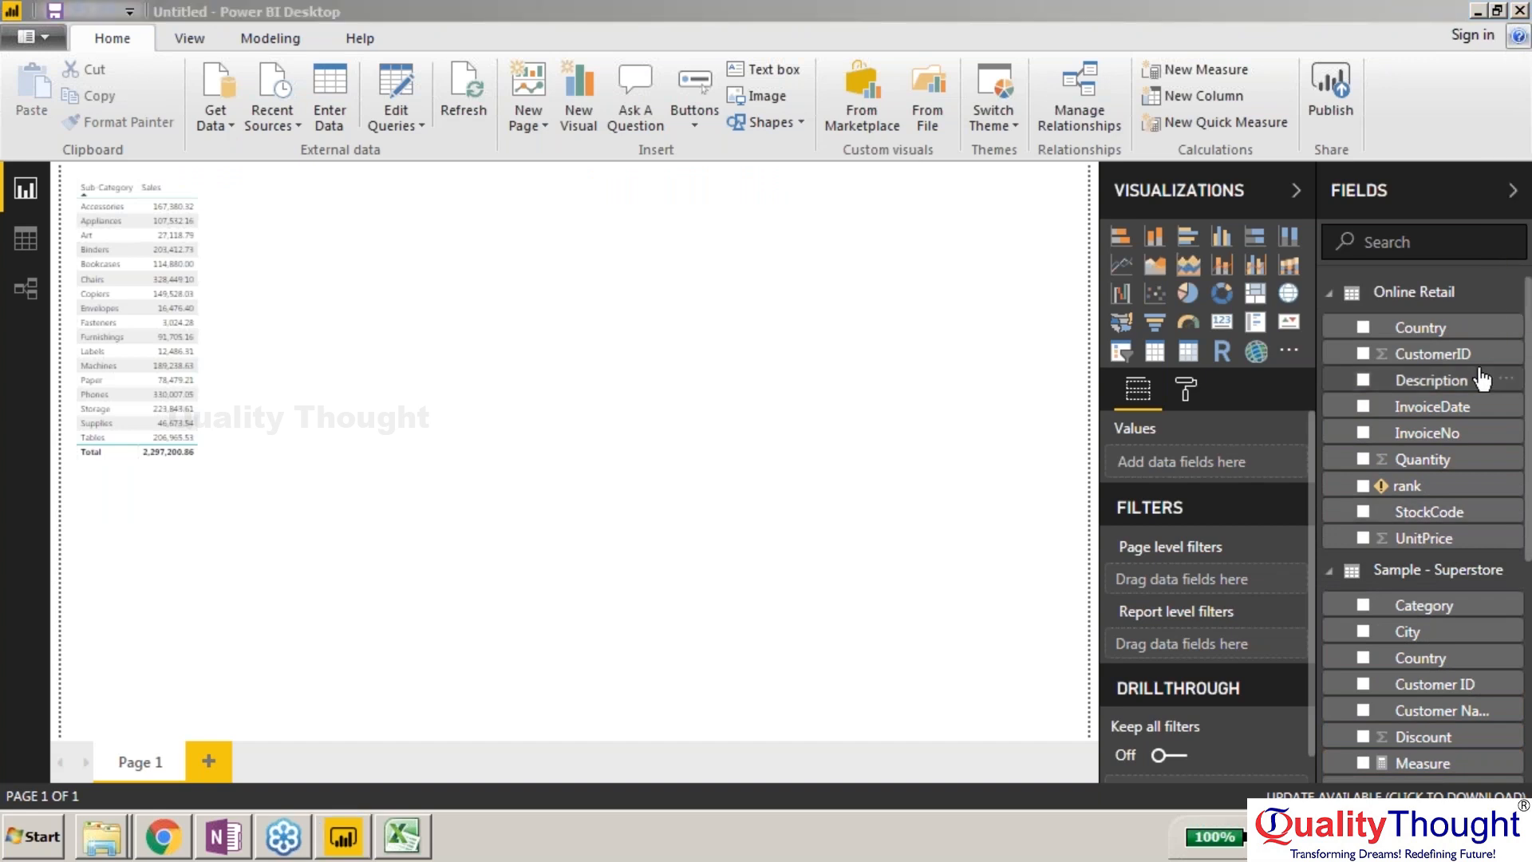
pyautogui.rightClick(1518, 297)
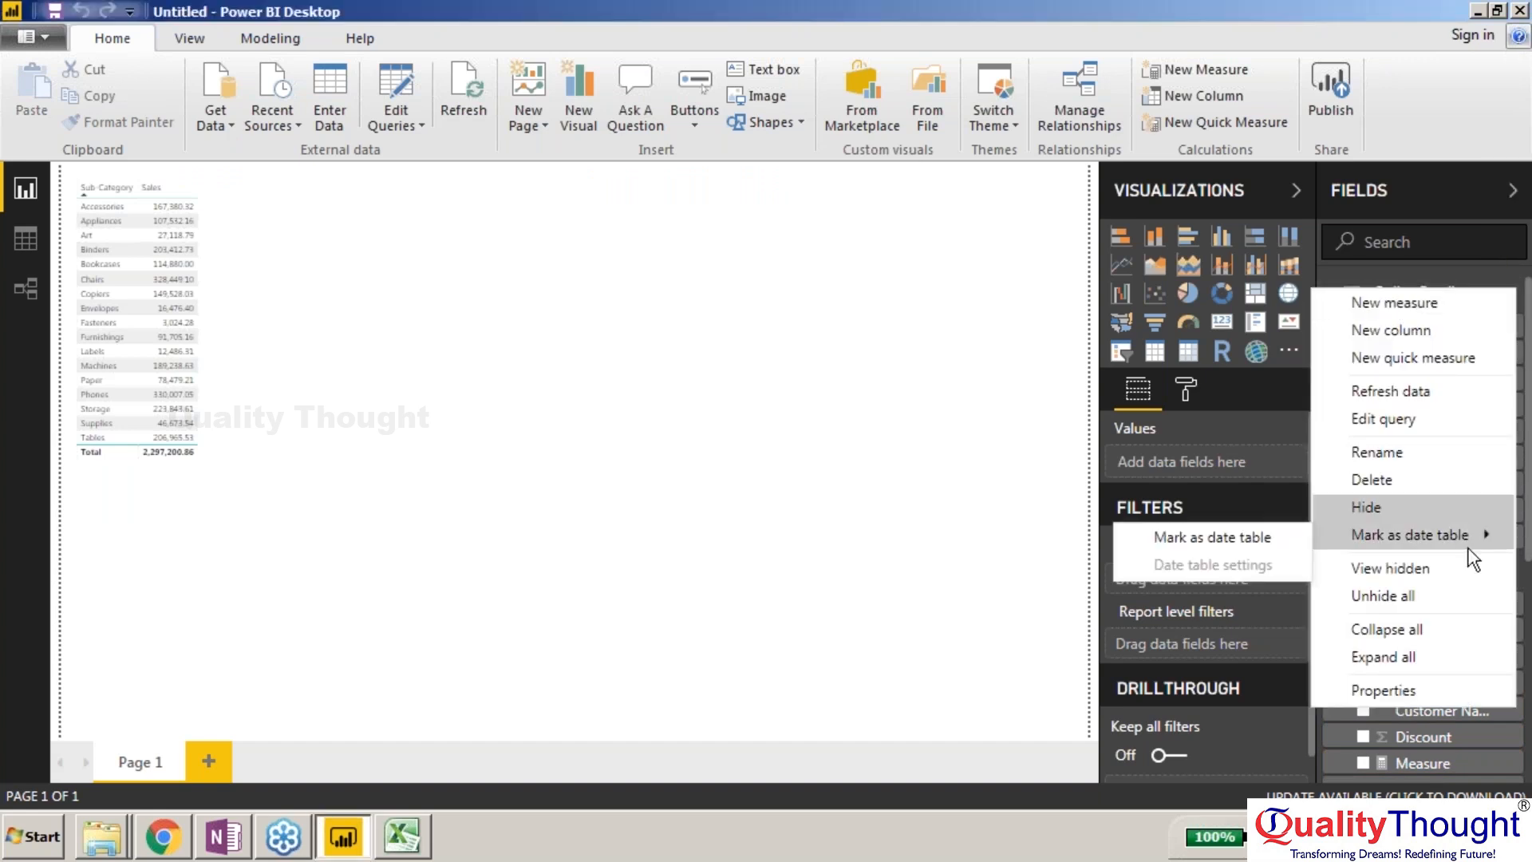
pyautogui.click(1393, 477)
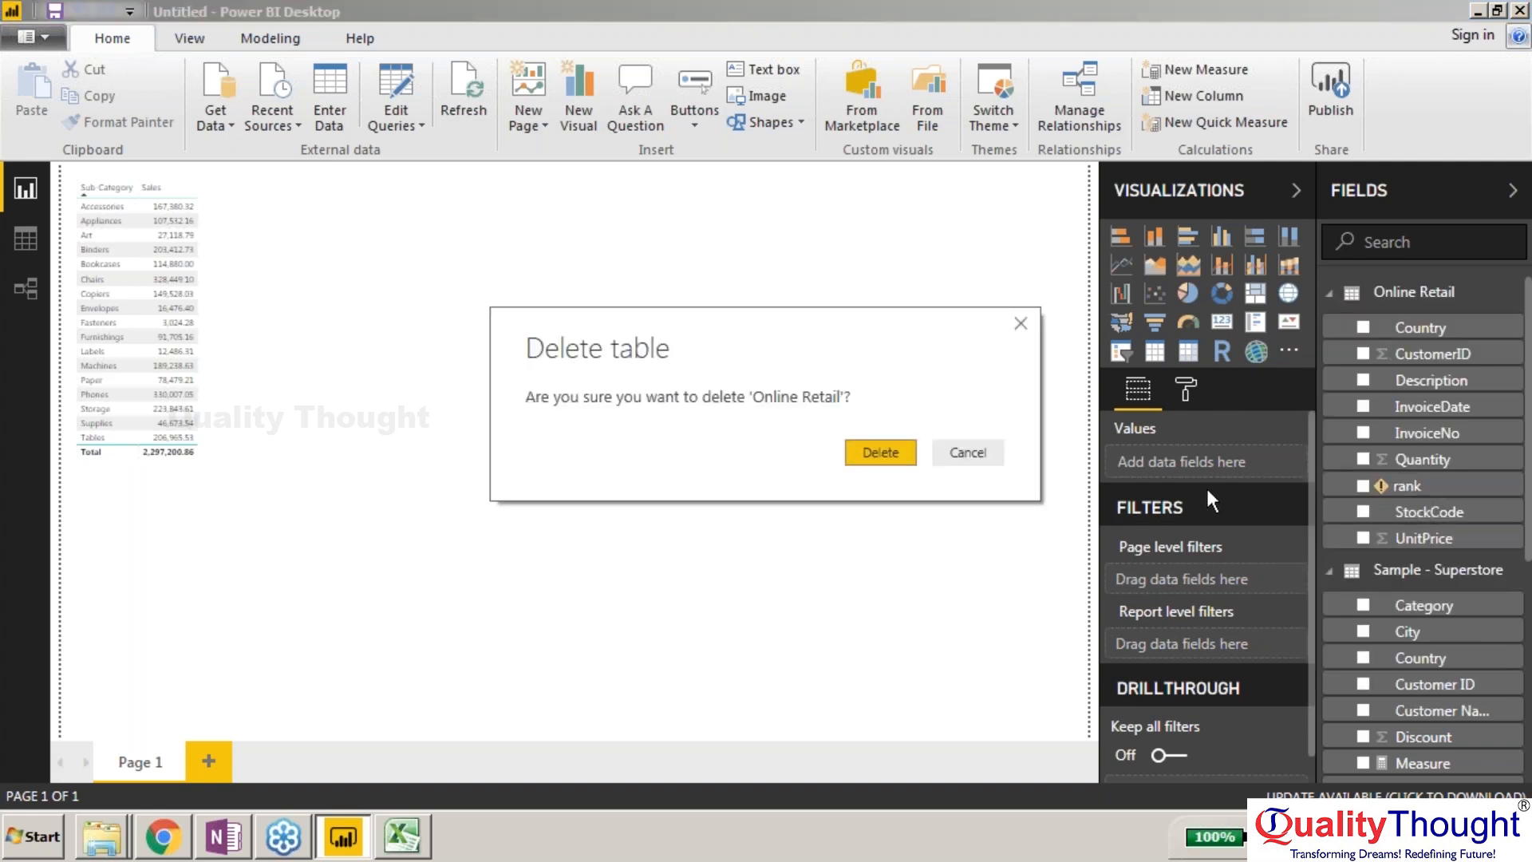
pyautogui.click(878, 452)
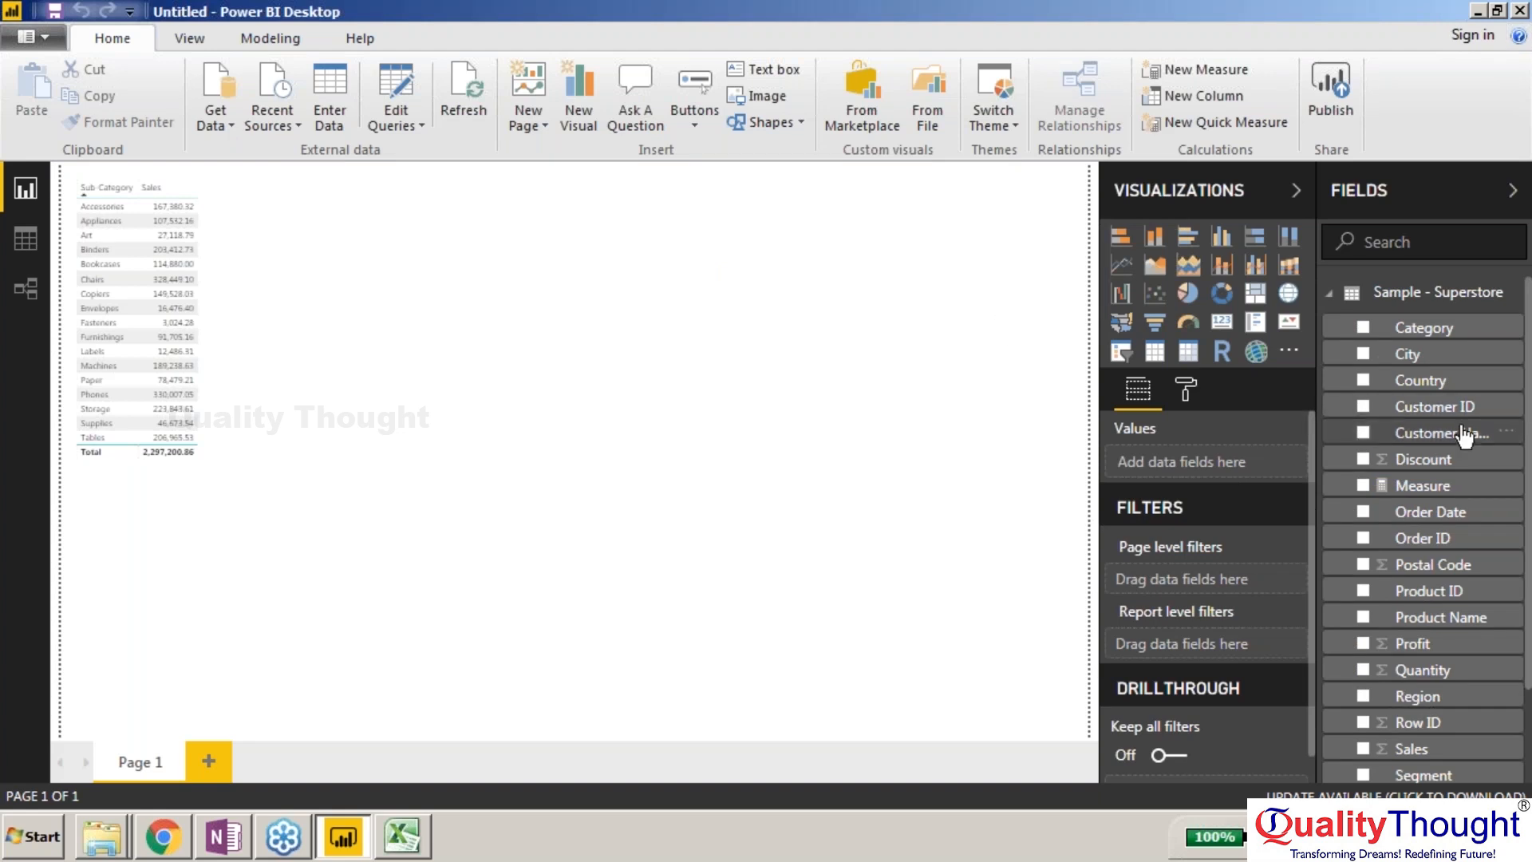
# Step: Delete the uncommitted measure named Measure from the Sample - Superstore table
pyautogui.doubleClick(1443, 487)
pyautogui.press('Delete')
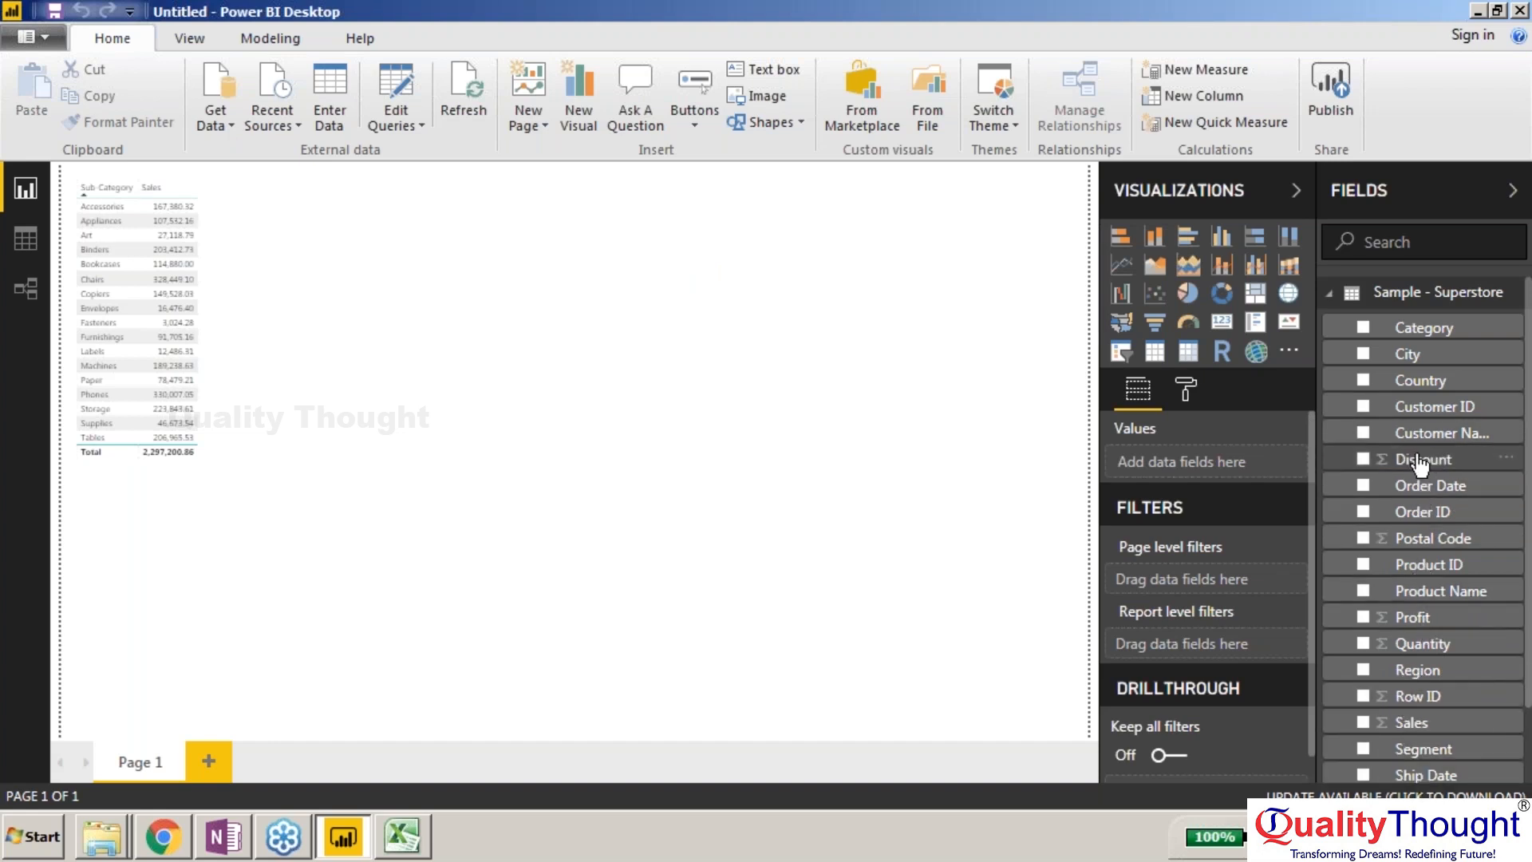
pyautogui.click(1512, 485)
# Step: Create a new measure from the Sub-Category field, name it rank and begin its formula with RANKX
pyautogui.scroll(-3, 1424, 519)
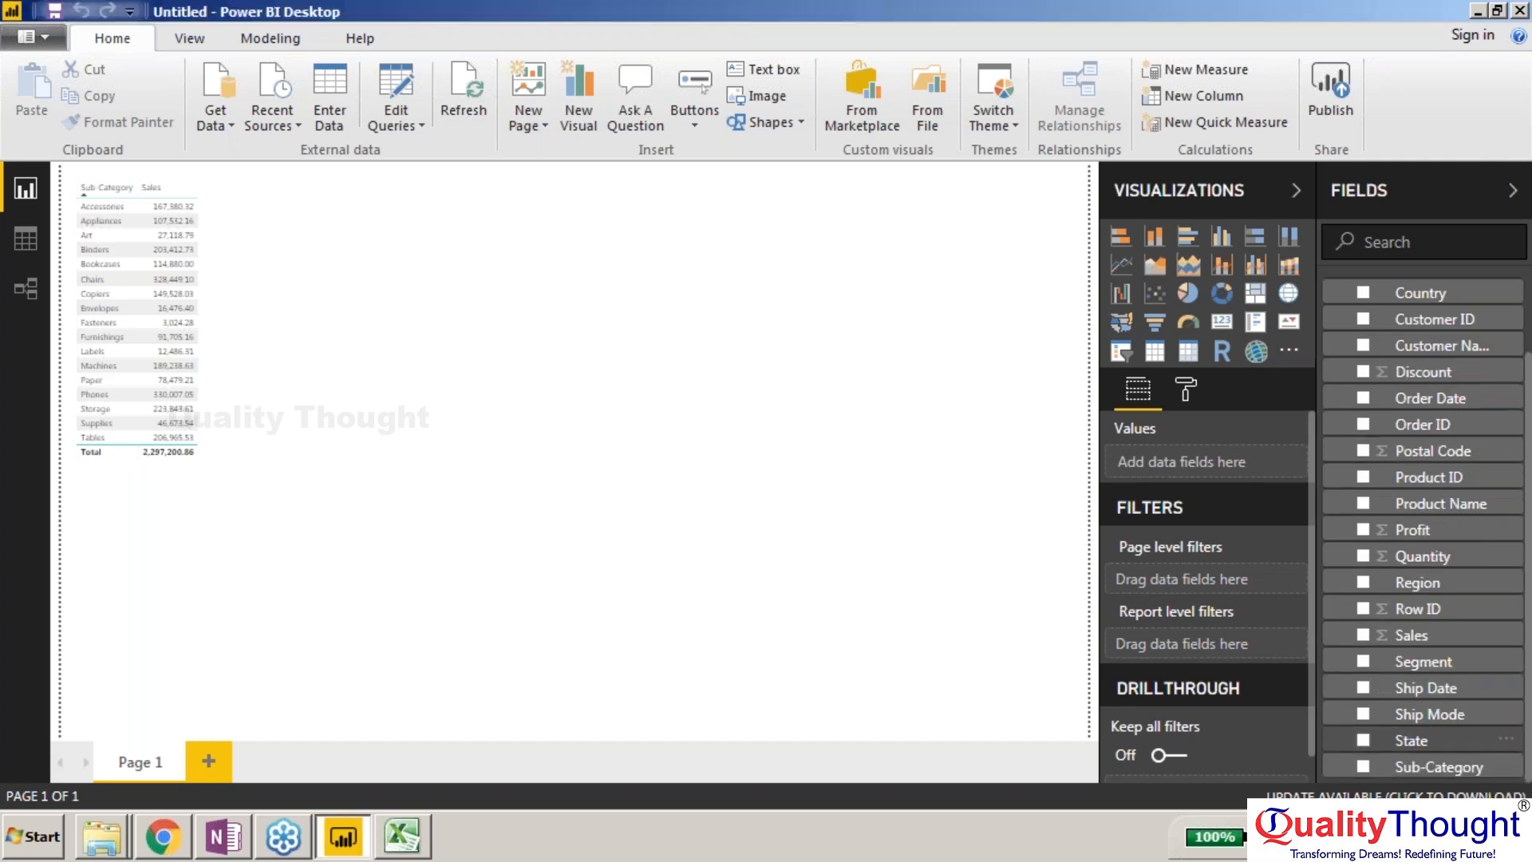
pyautogui.click(1505, 766)
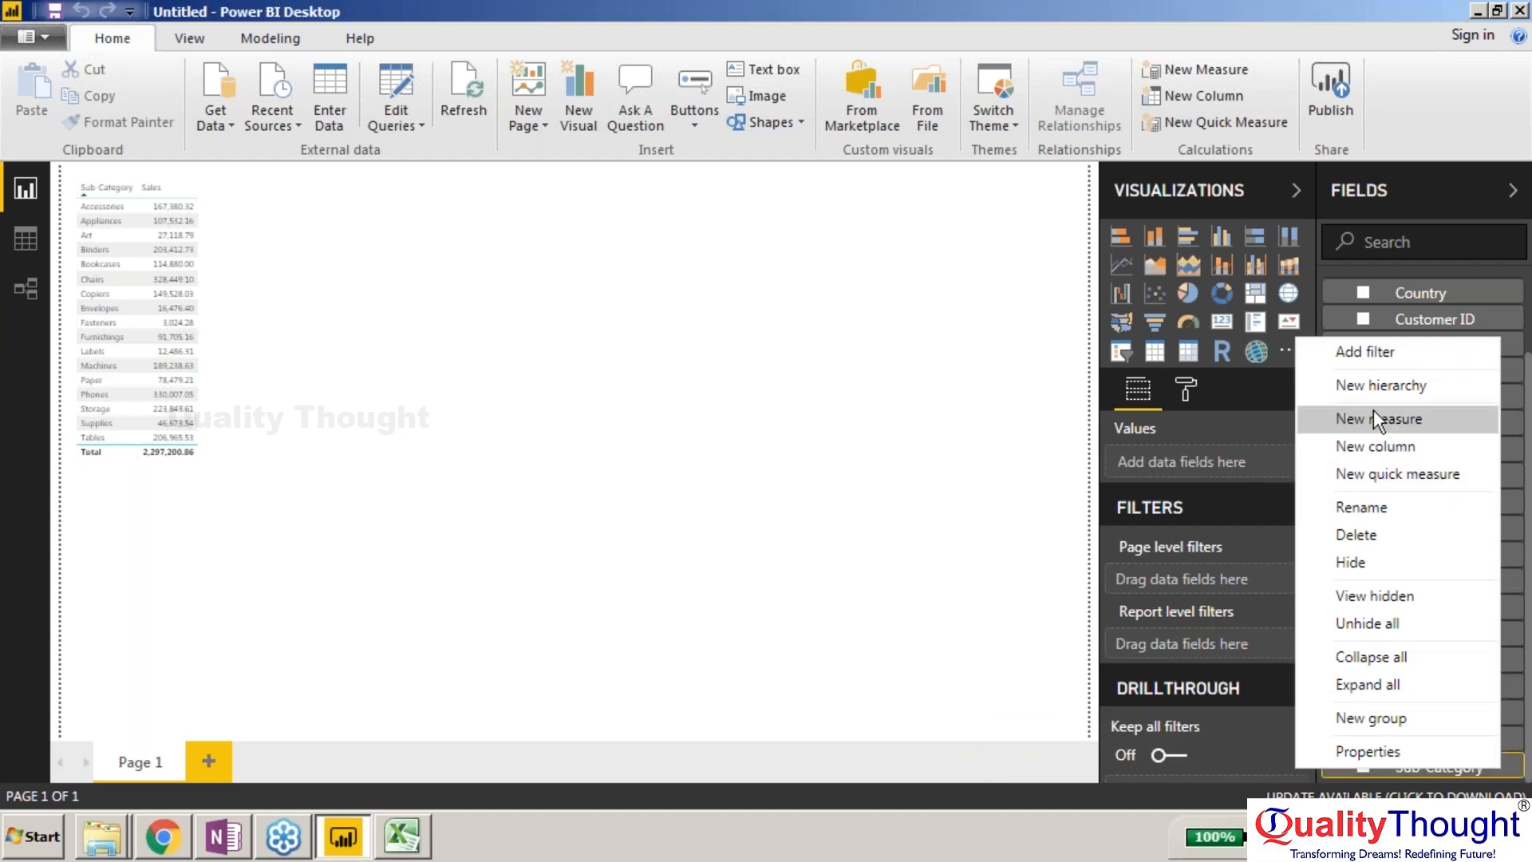
pyautogui.click(1522, 638)
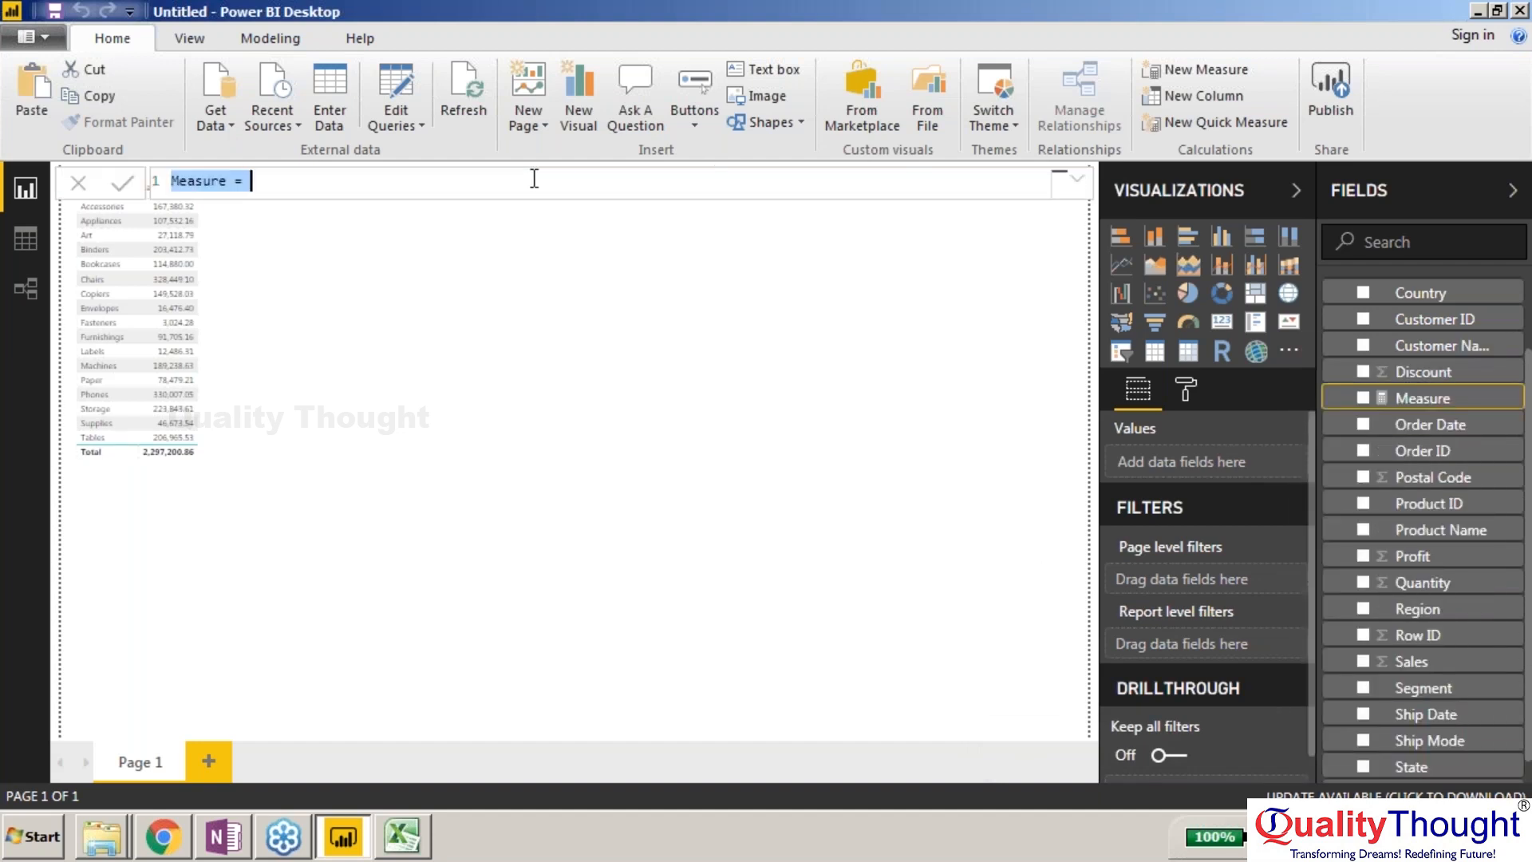
pyautogui.write('rank-=')
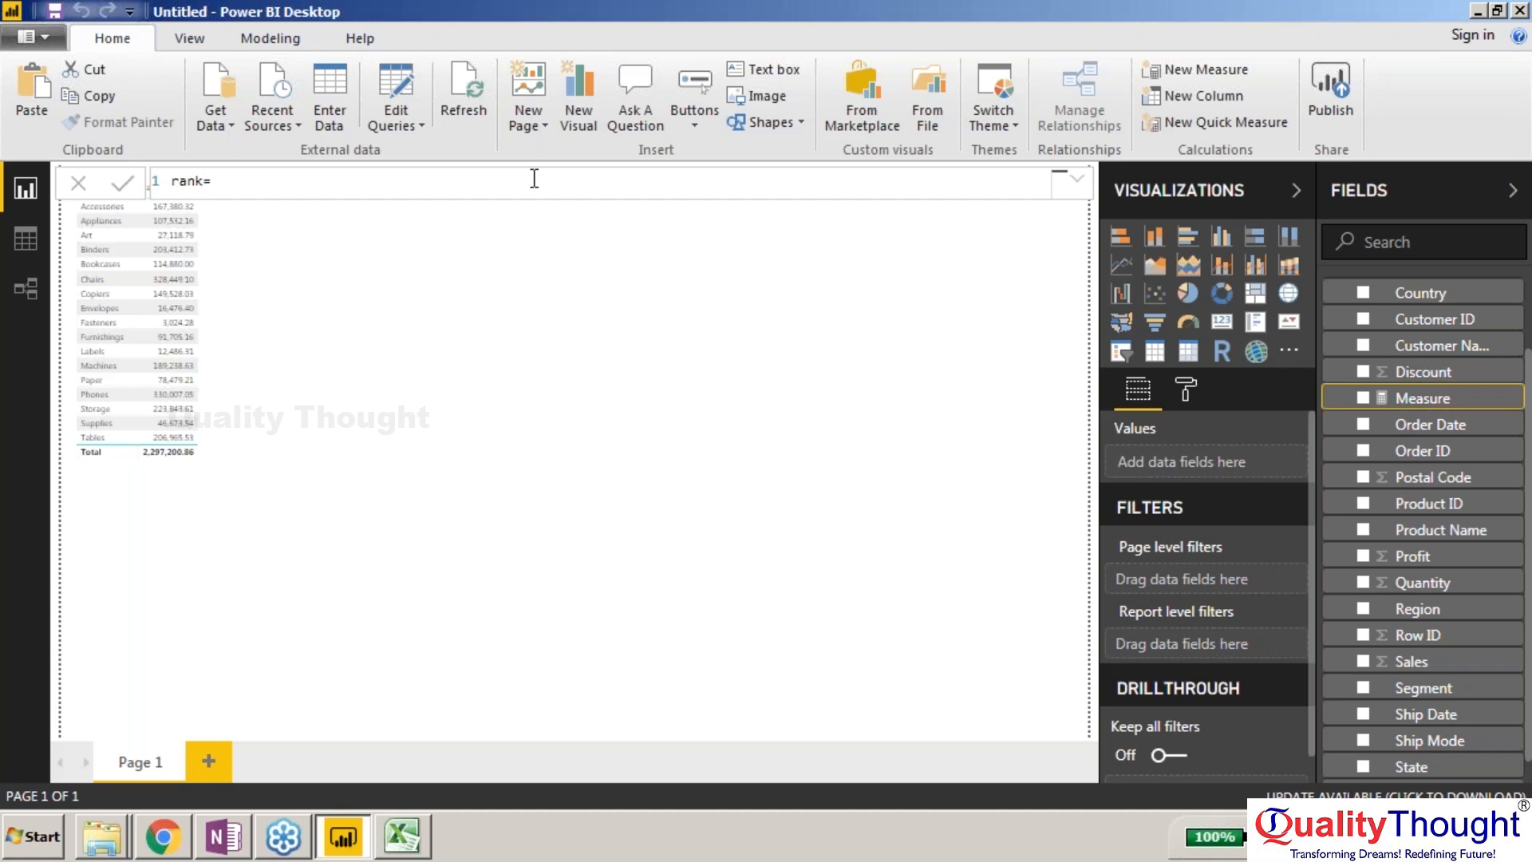
pyautogui.write('rank')
pyautogui.doubleClick(252, 221)
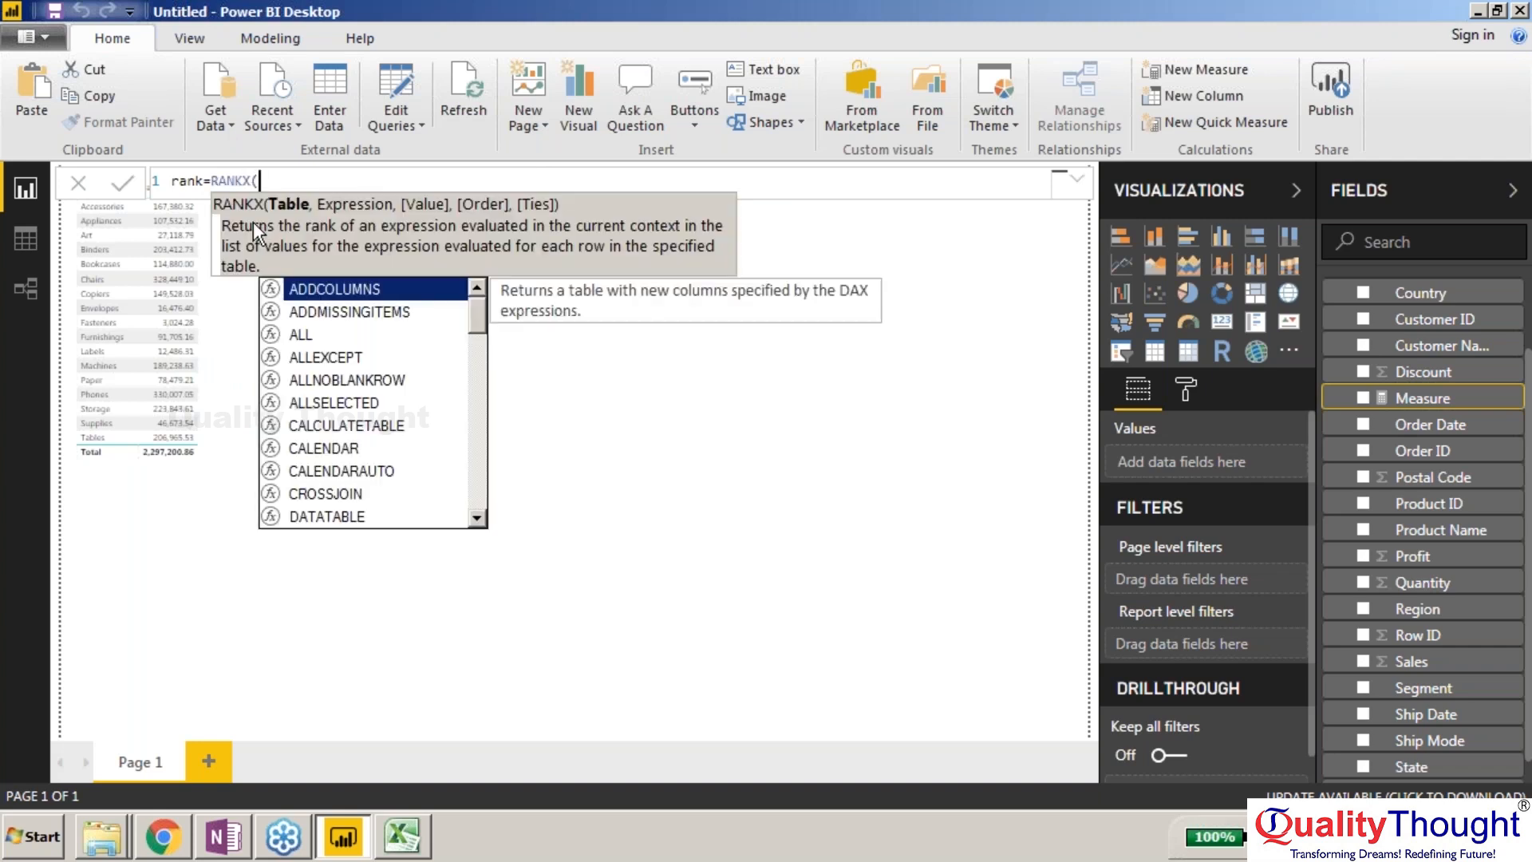
pyautogui.write('sampl')
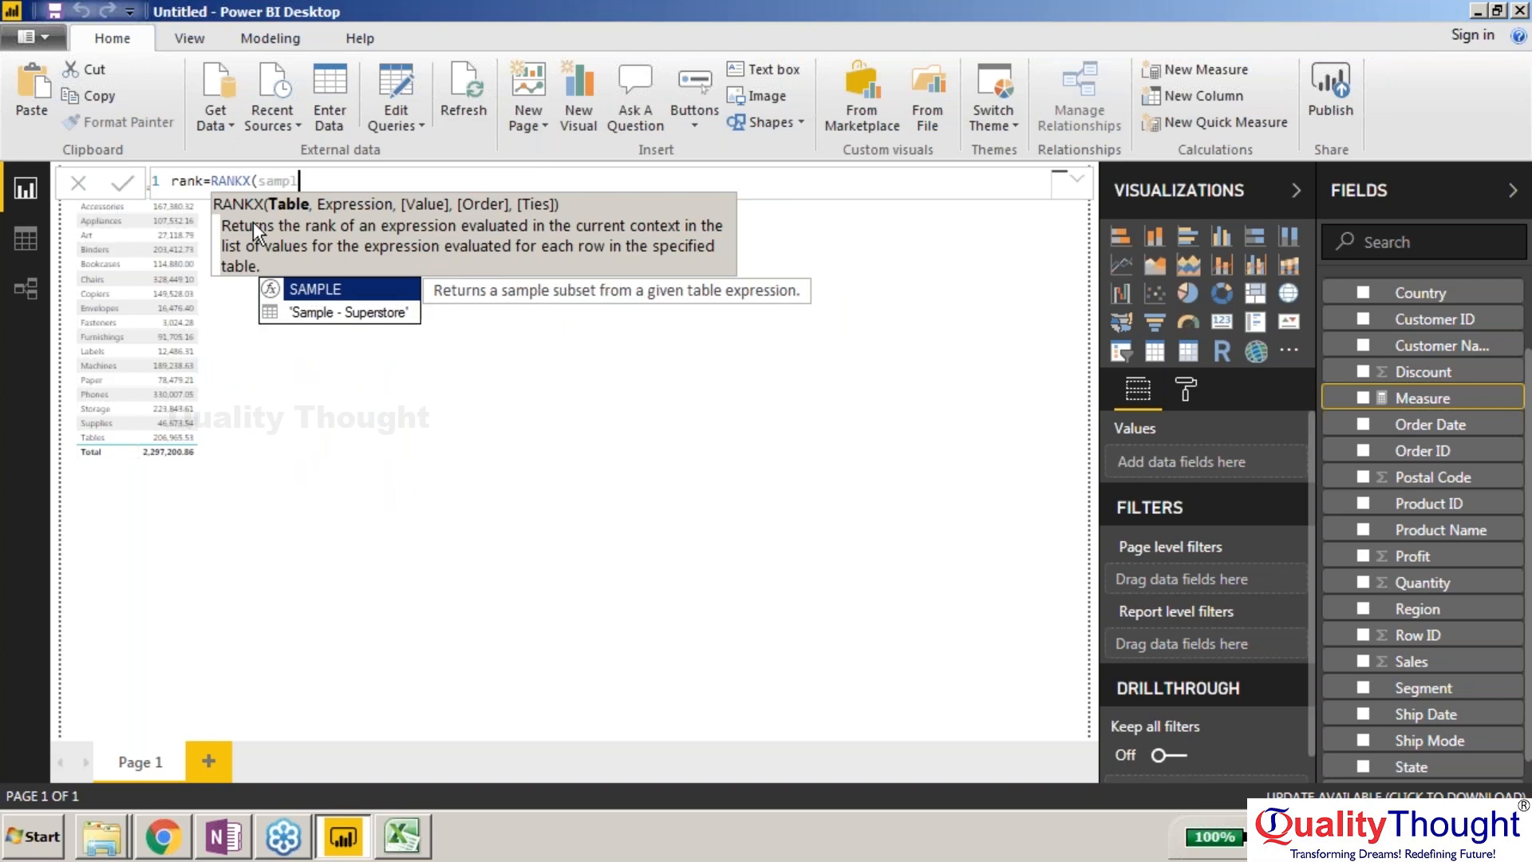
pyautogui.press('BackSpace')
pyautogui.press('BackSpace')
pyautogui.press('BackSpace')
pyautogui.press('BackSpace')
pyautogui.press('BackSpace')
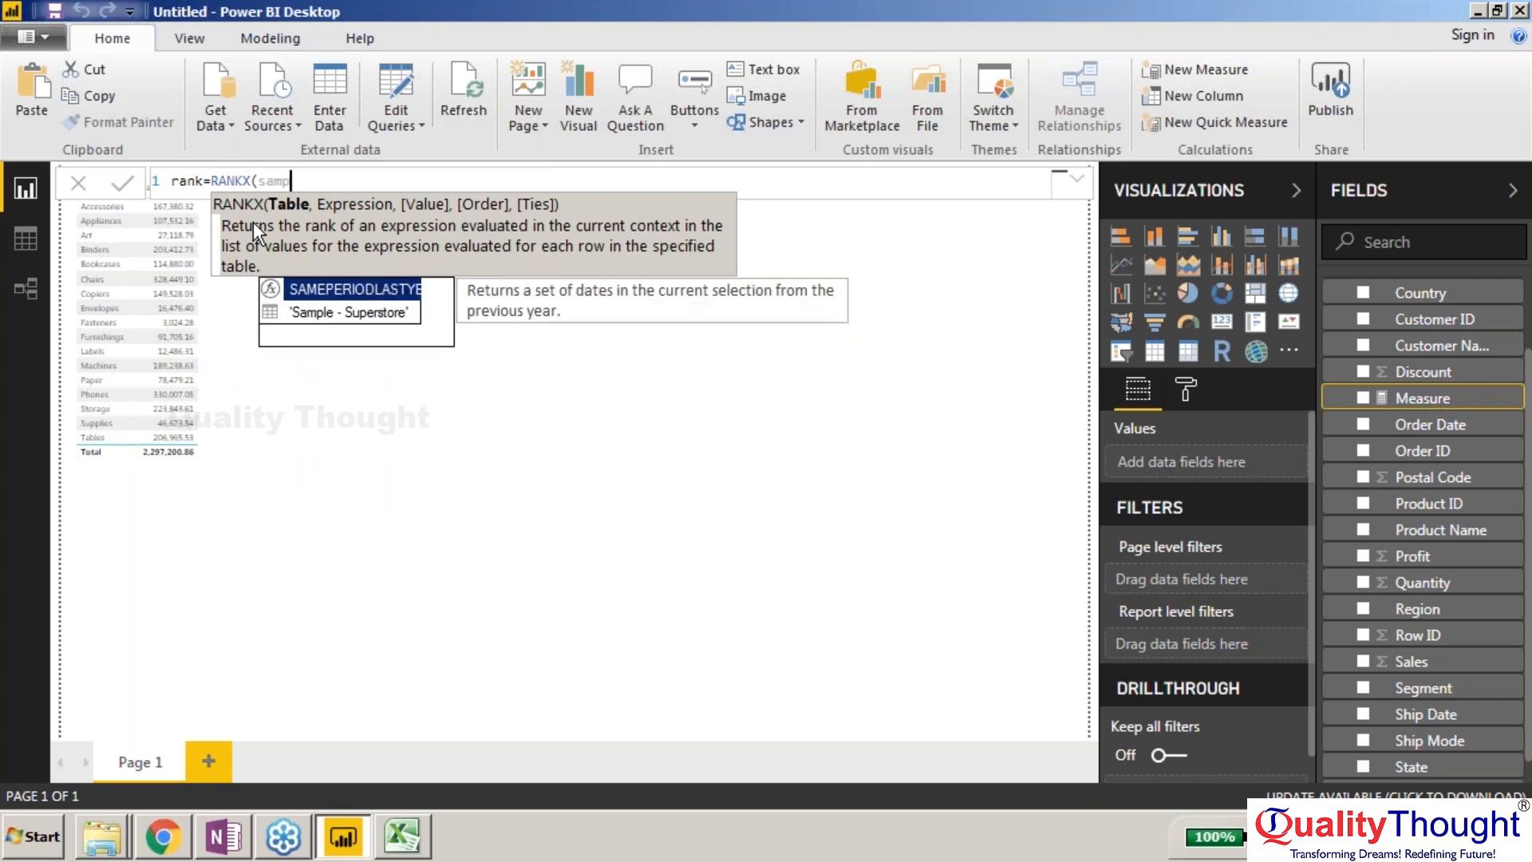
# Step: Enter ALL('Sample - Superstore'[Sub-Category]) as the table argument of the new rank formula, followed by a comma
pyautogui.write('all')
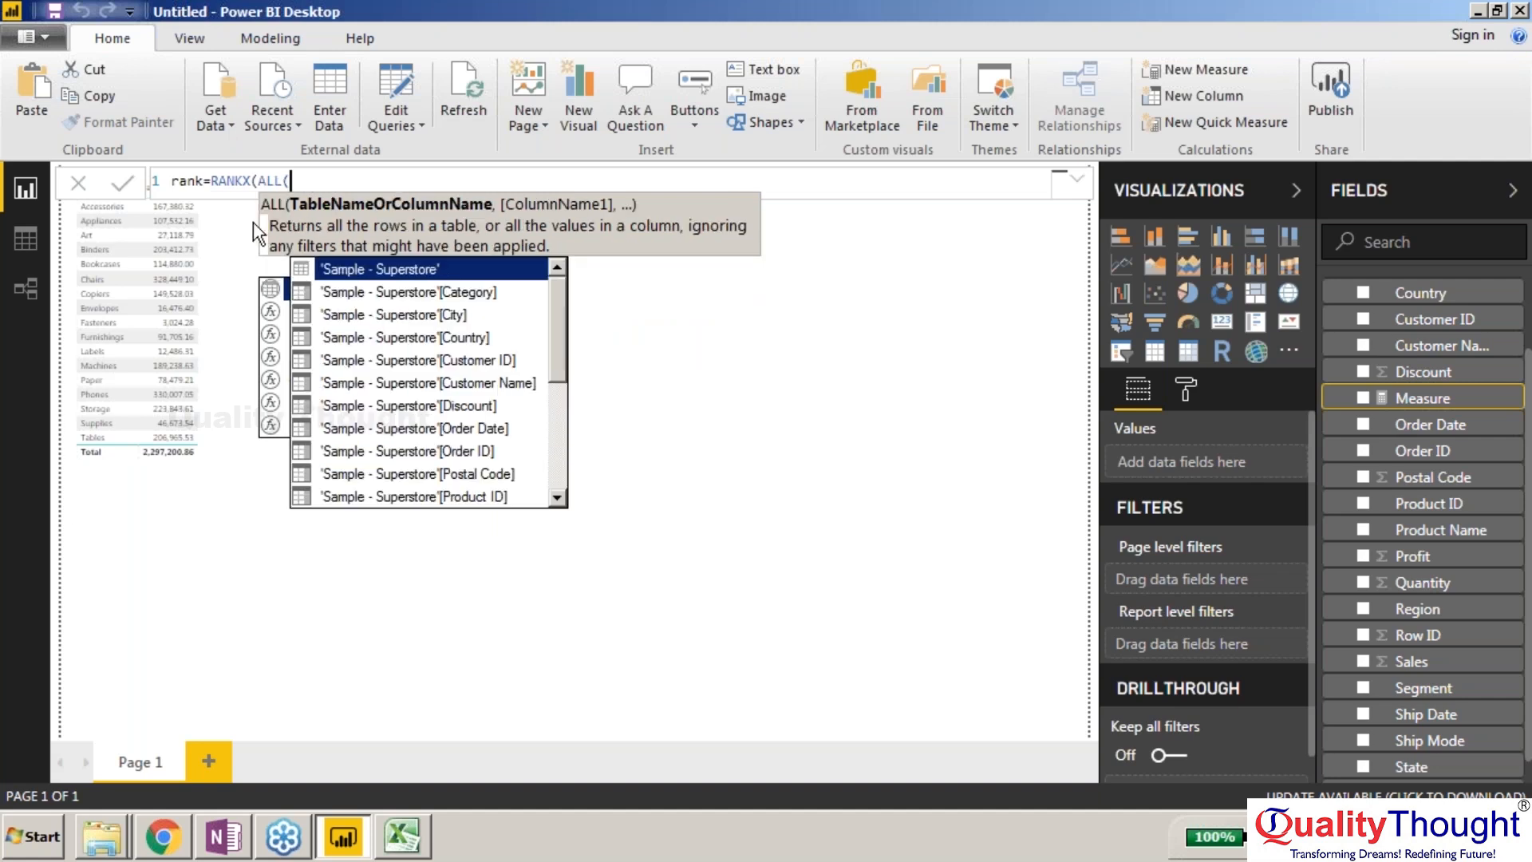
pyautogui.scroll(-4, 540, 375)
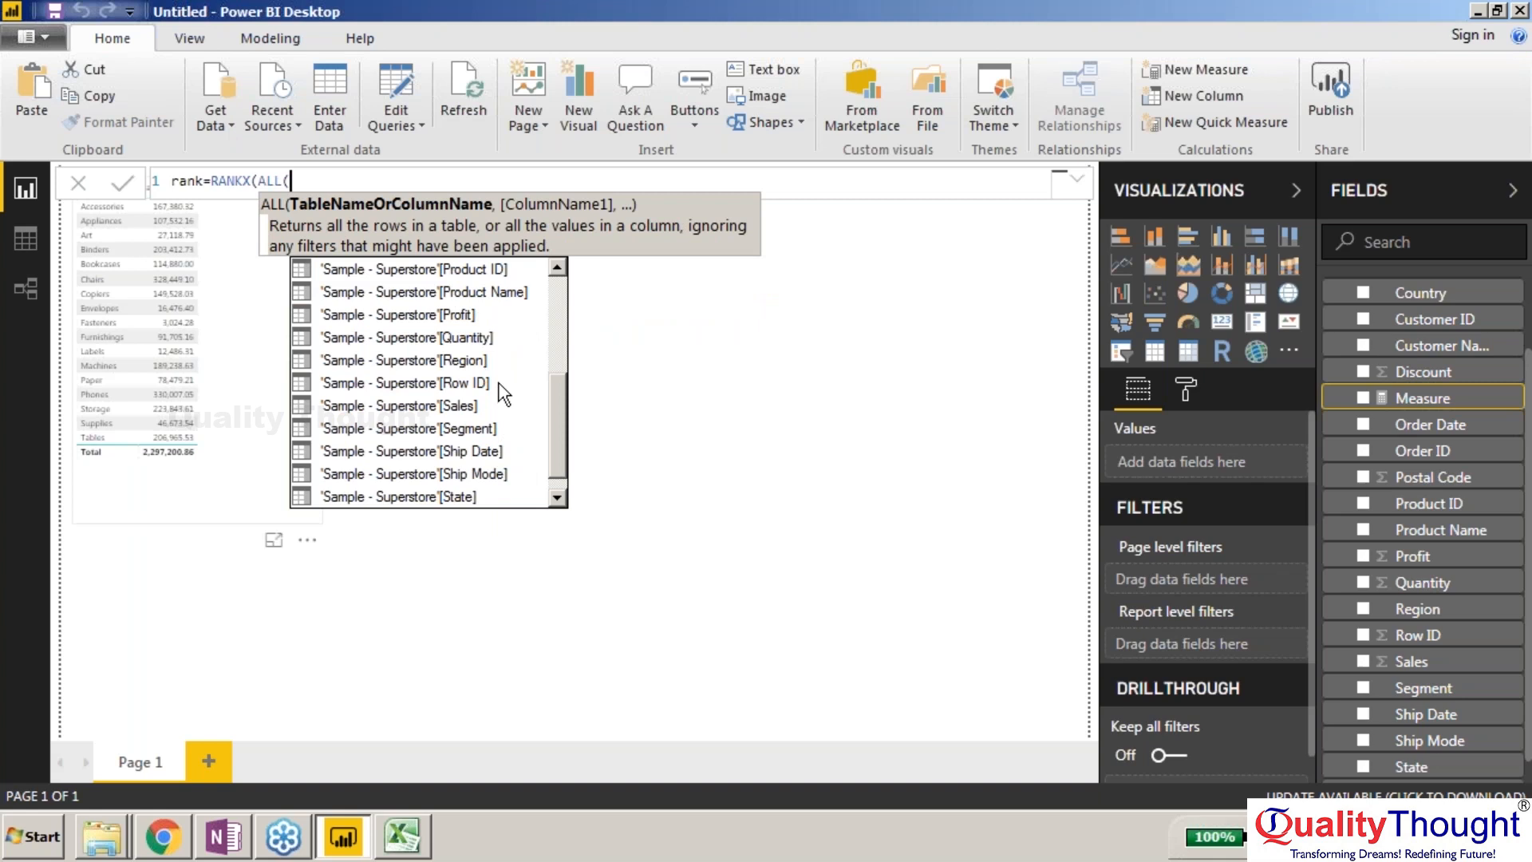
pyautogui.write('sub')
pyautogui.press('Tab')
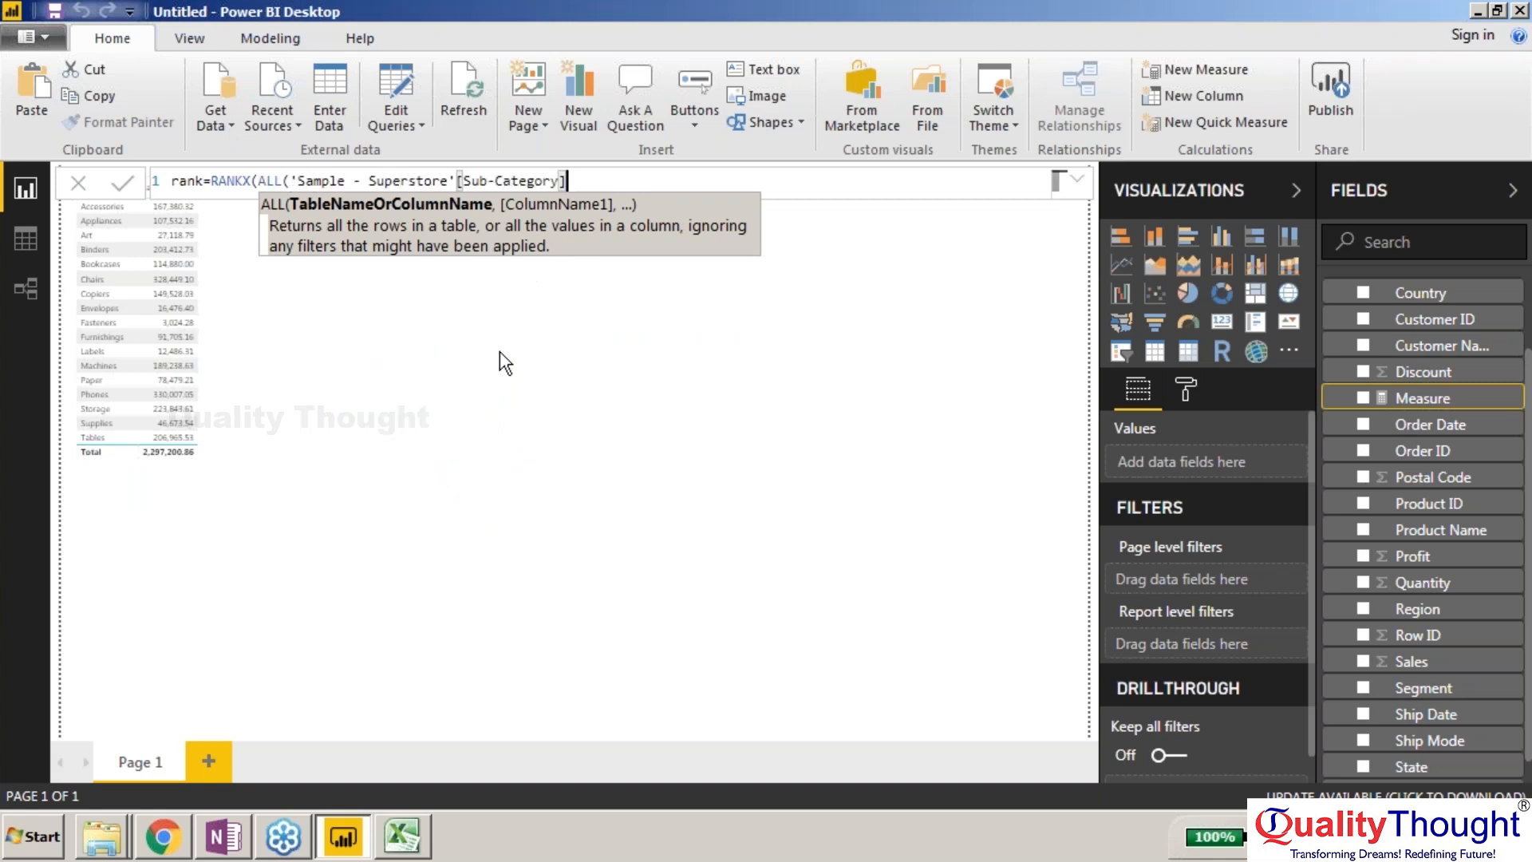
pyautogui.write('),')
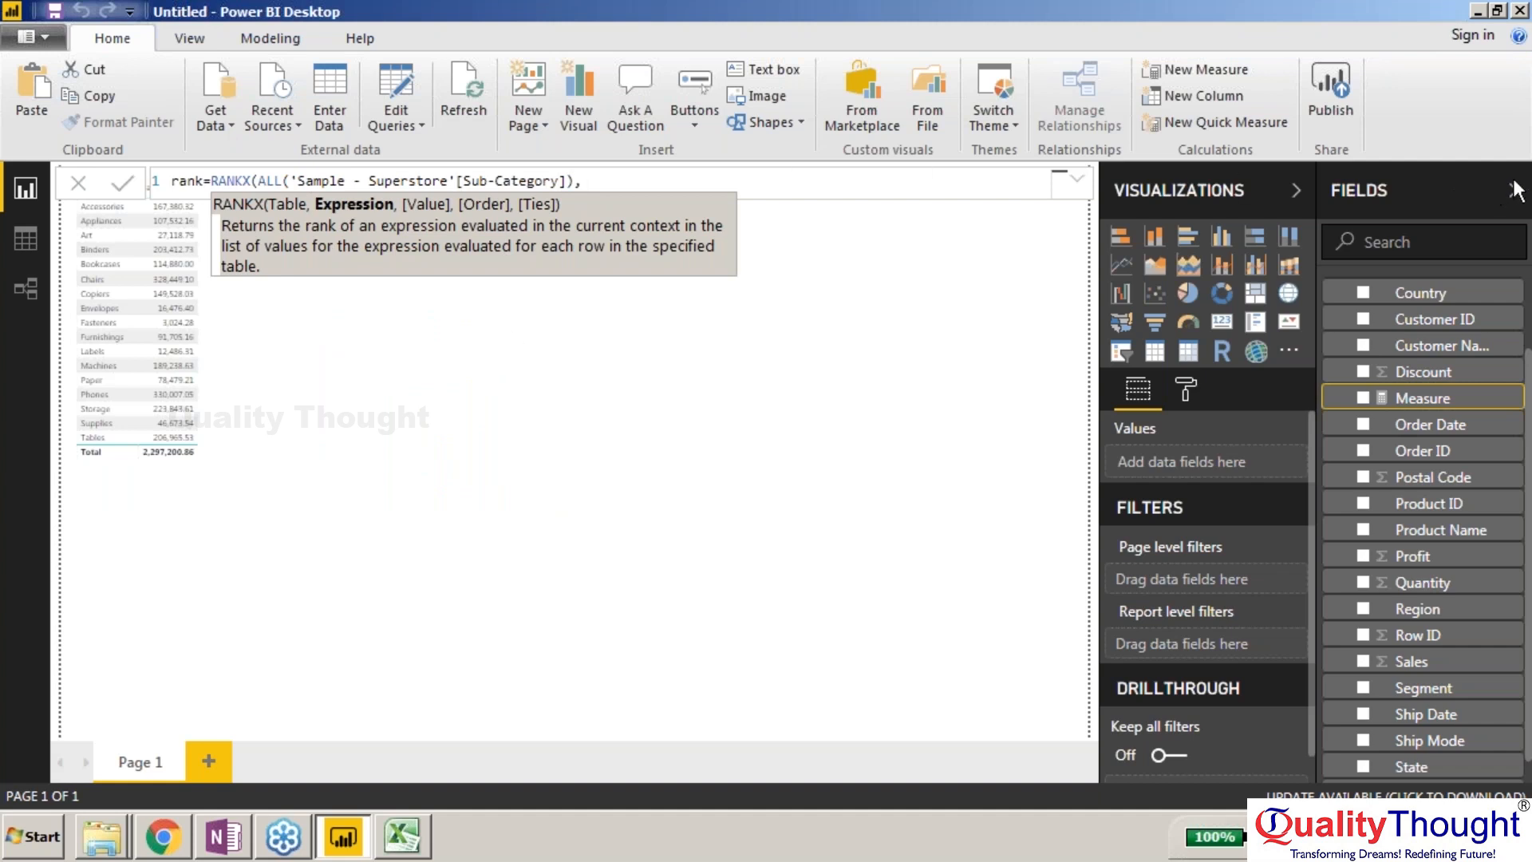
# Step: Try [sales] without a table name as the RANKX expression argument and close the formula's parenthesis
pyautogui.click(602, 189)
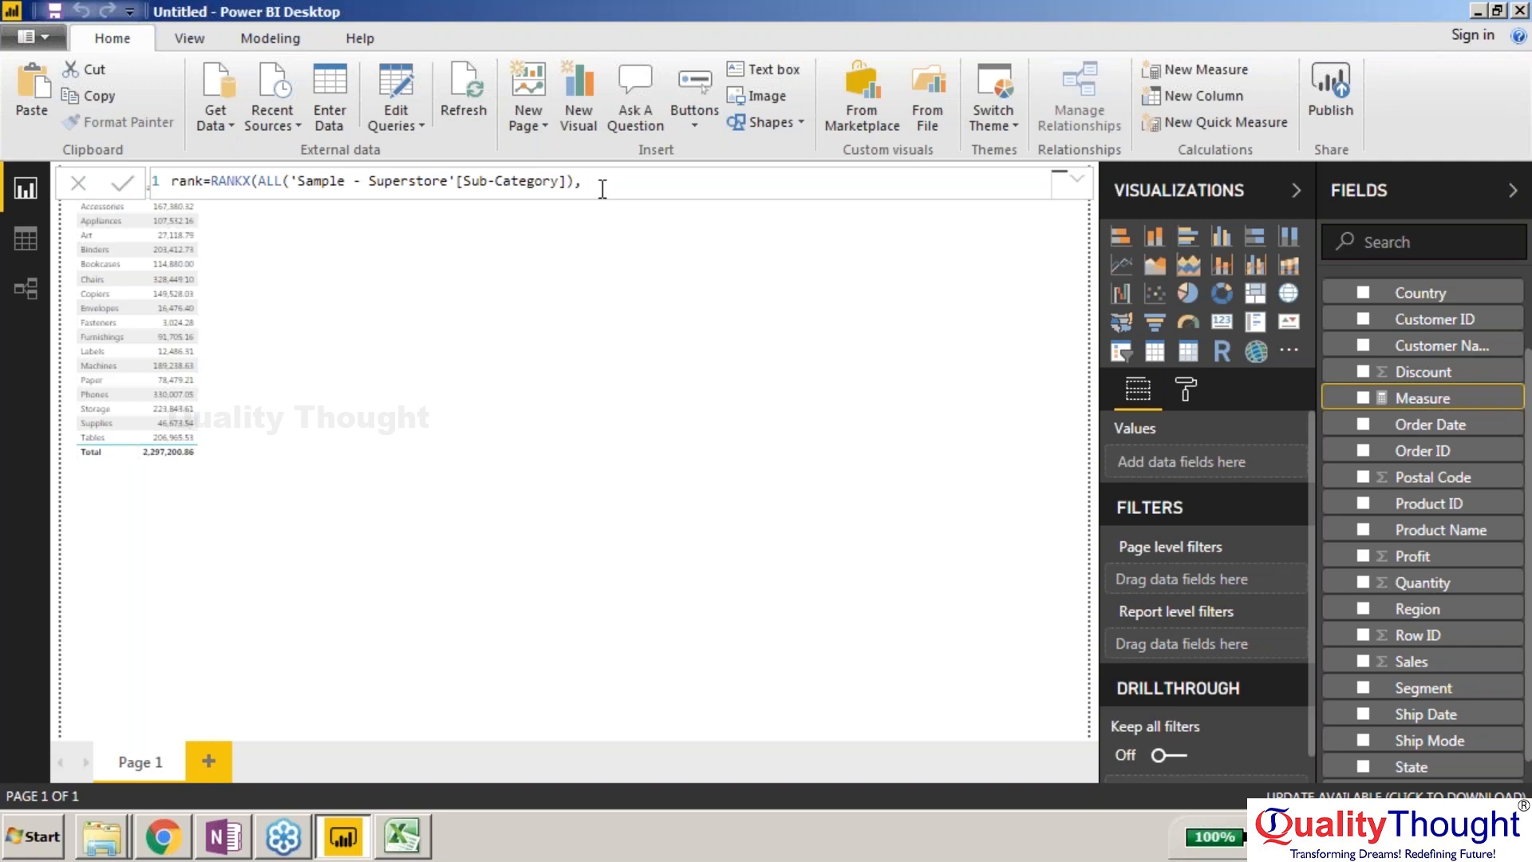
pyautogui.write('sam')
pyautogui.press('BackSpace')
pyautogui.press('BackSpace')
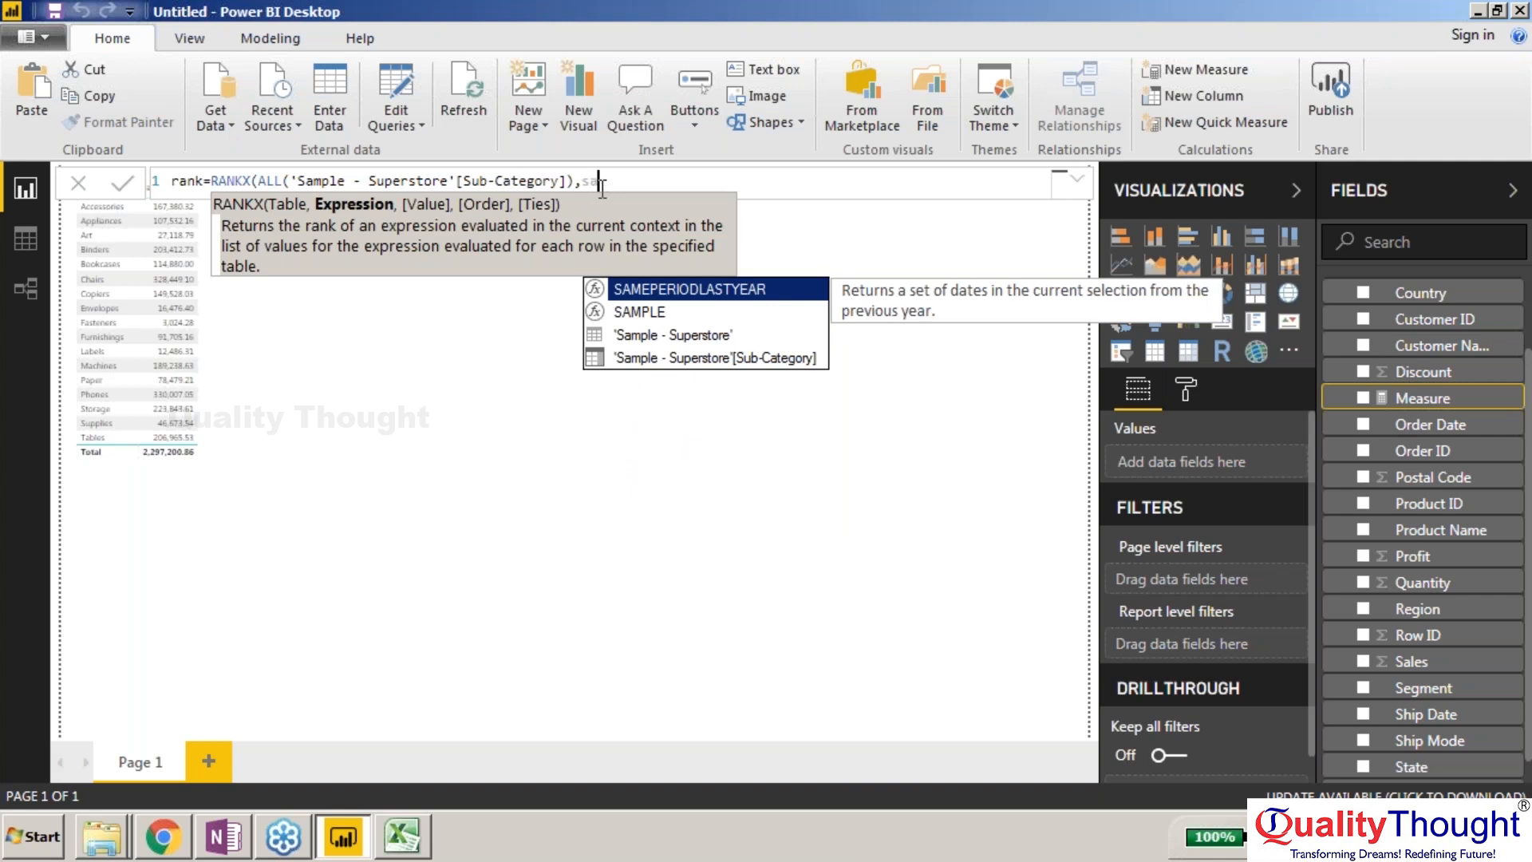
pyautogui.write('ales')
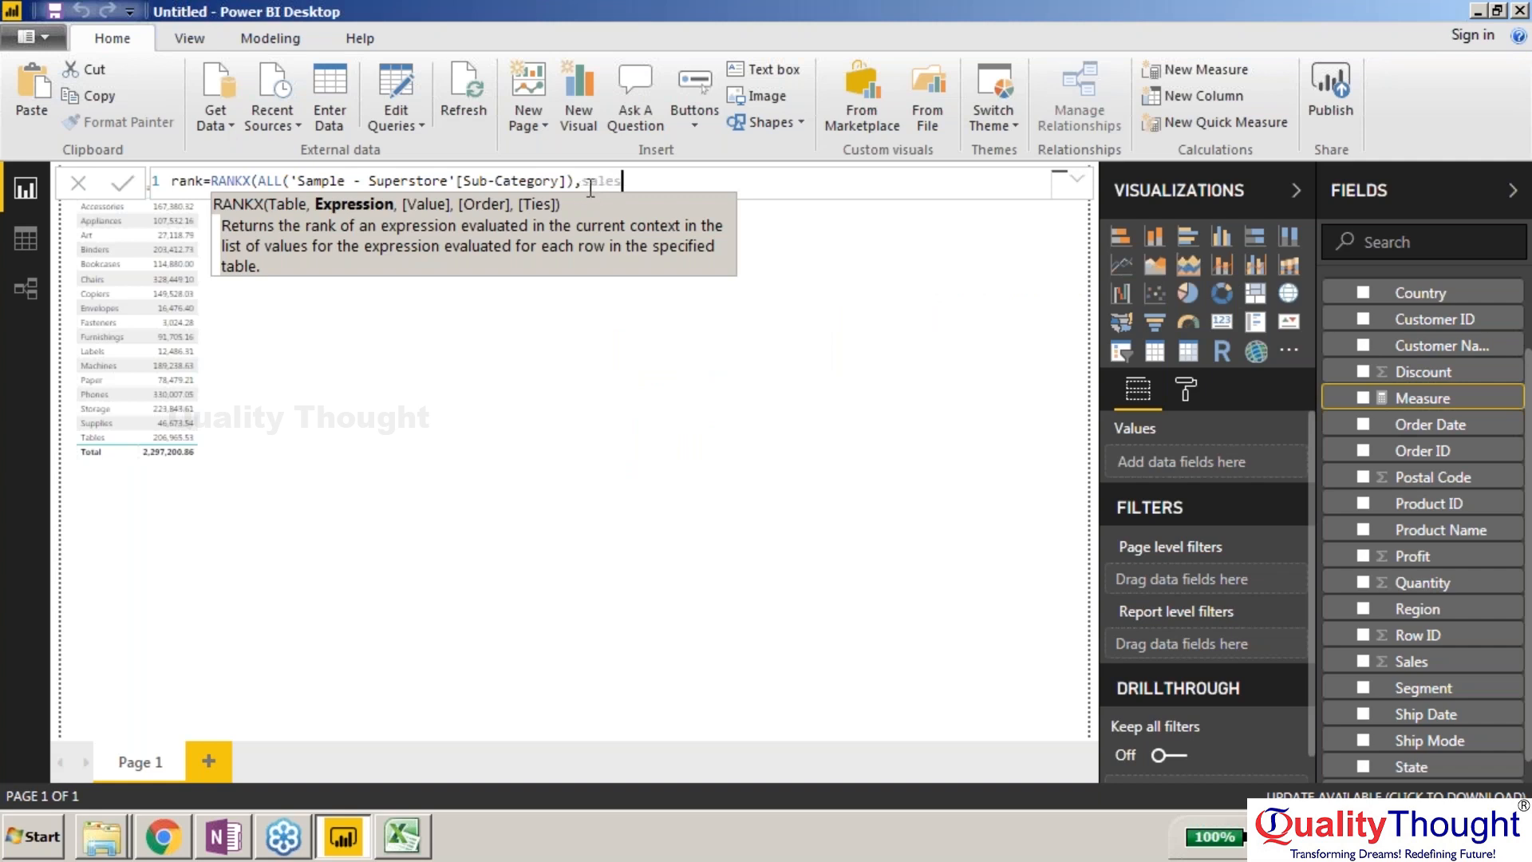
pyautogui.press('BackSpace')
pyautogui.press('BackSpace')
pyautogui.press('BackSpace')
pyautogui.press('BackSpace')
pyautogui.press('BackSpace')
pyautogui.write('[s')
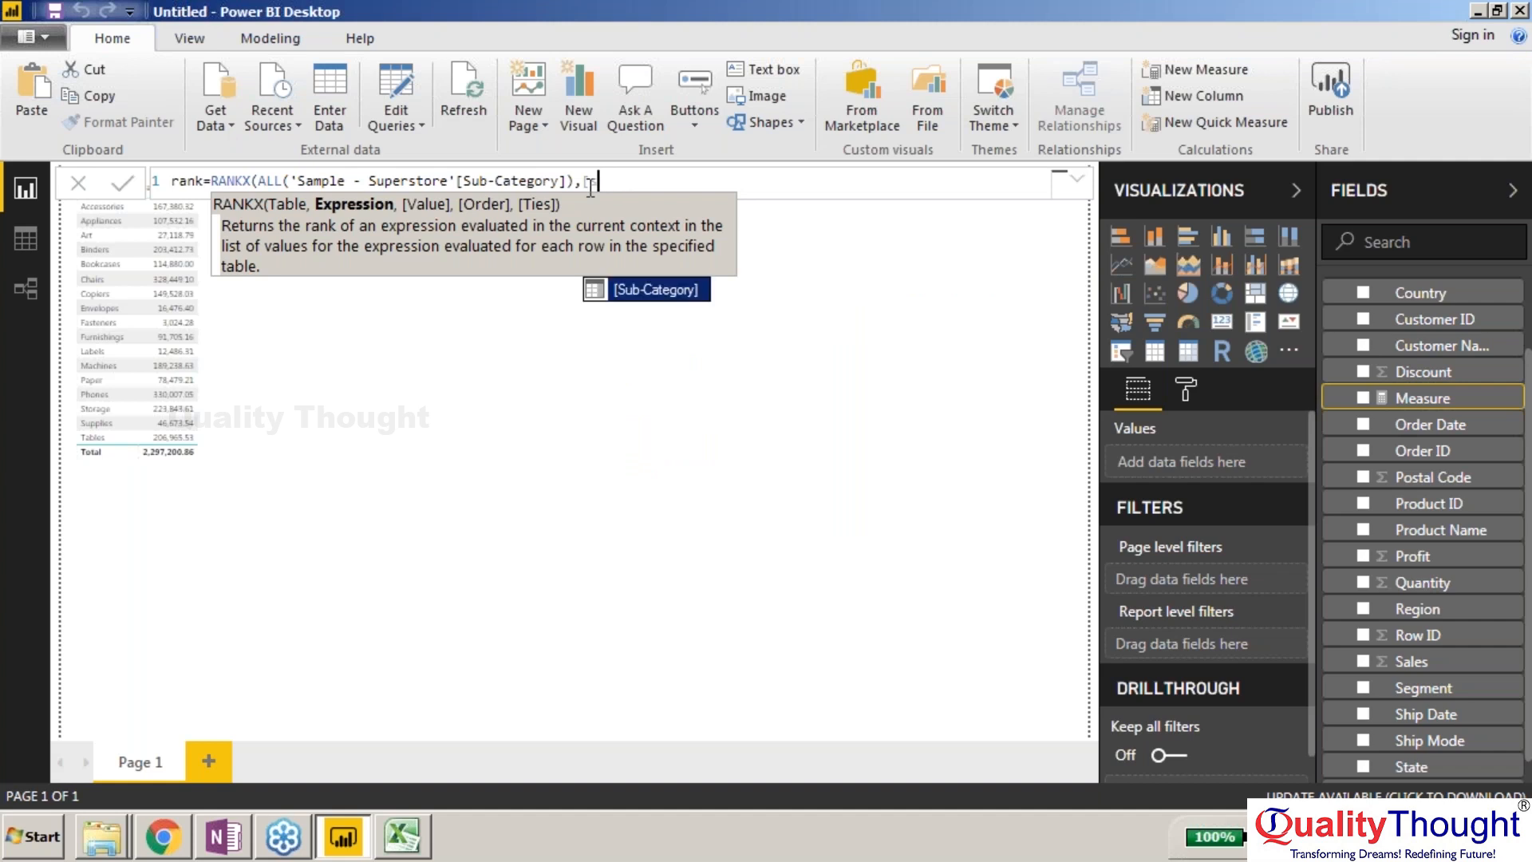
pyautogui.write('ales]')
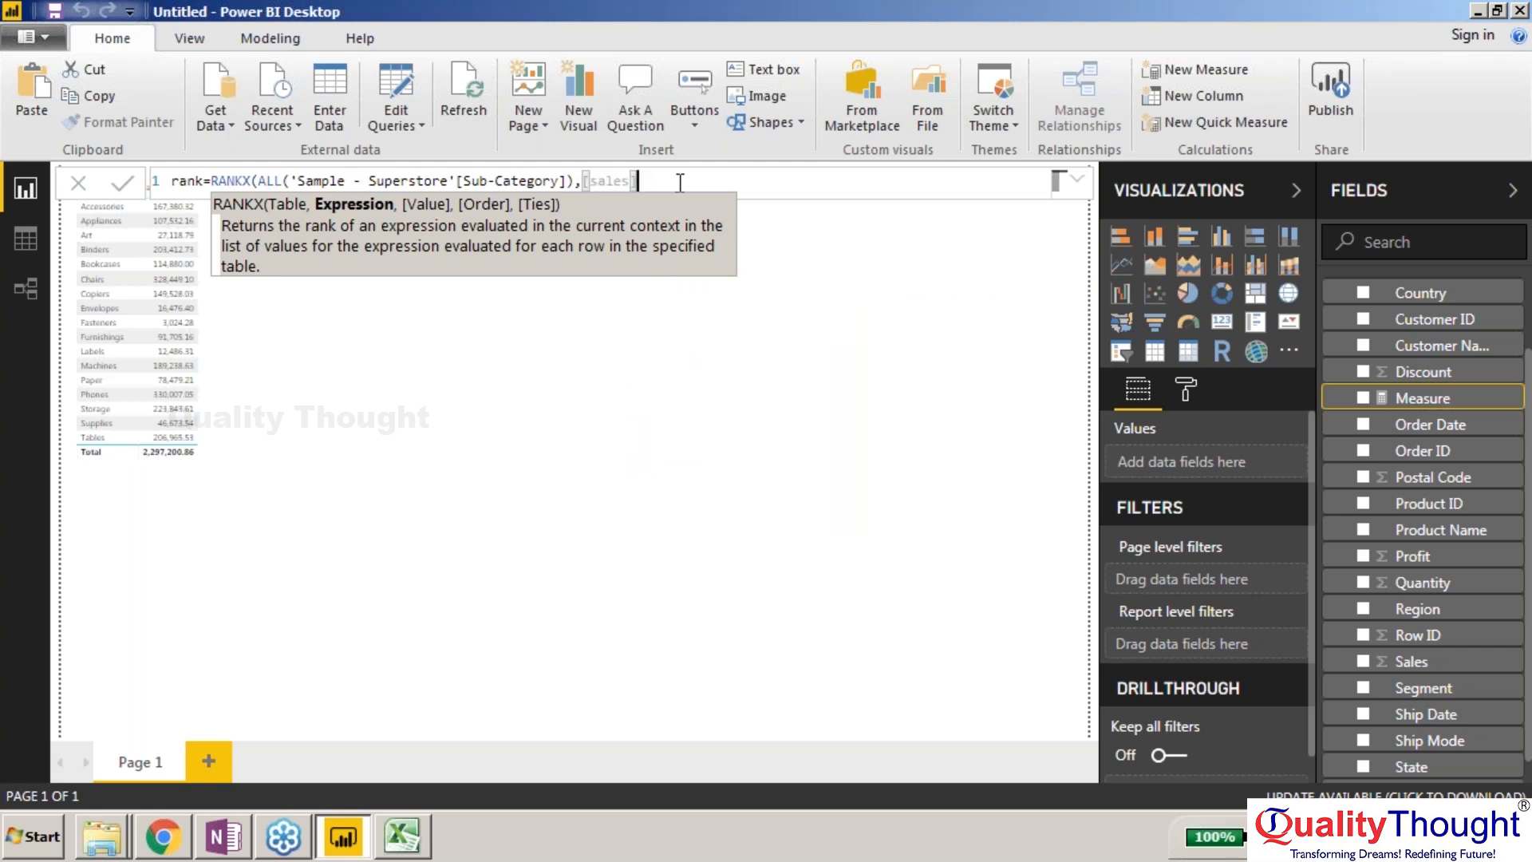
pyautogui.write(')')
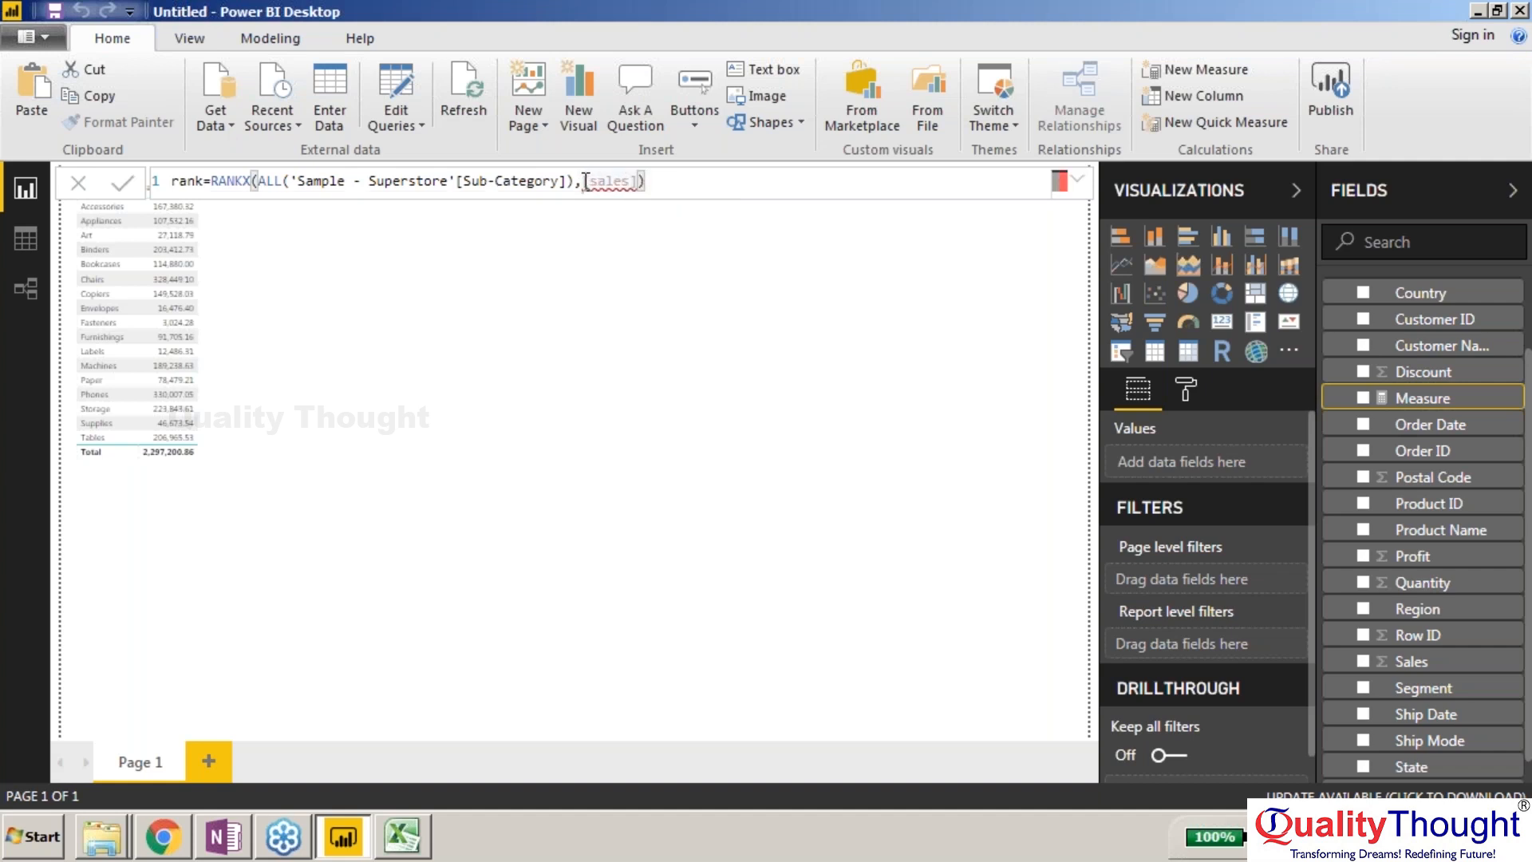
# Step: Replace [sales] with [Sub-Category] as the RANKX expression argument and commit the rank formula
pyautogui.click(636, 182)
pyautogui.press('BackSpace')
pyautogui.press('BackSpace')
pyautogui.press('BackSpace')
pyautogui.press('BackSpace')
pyautogui.press('BackSpace')
pyautogui.press('BackSpace')
pyautogui.press('BackSpace')
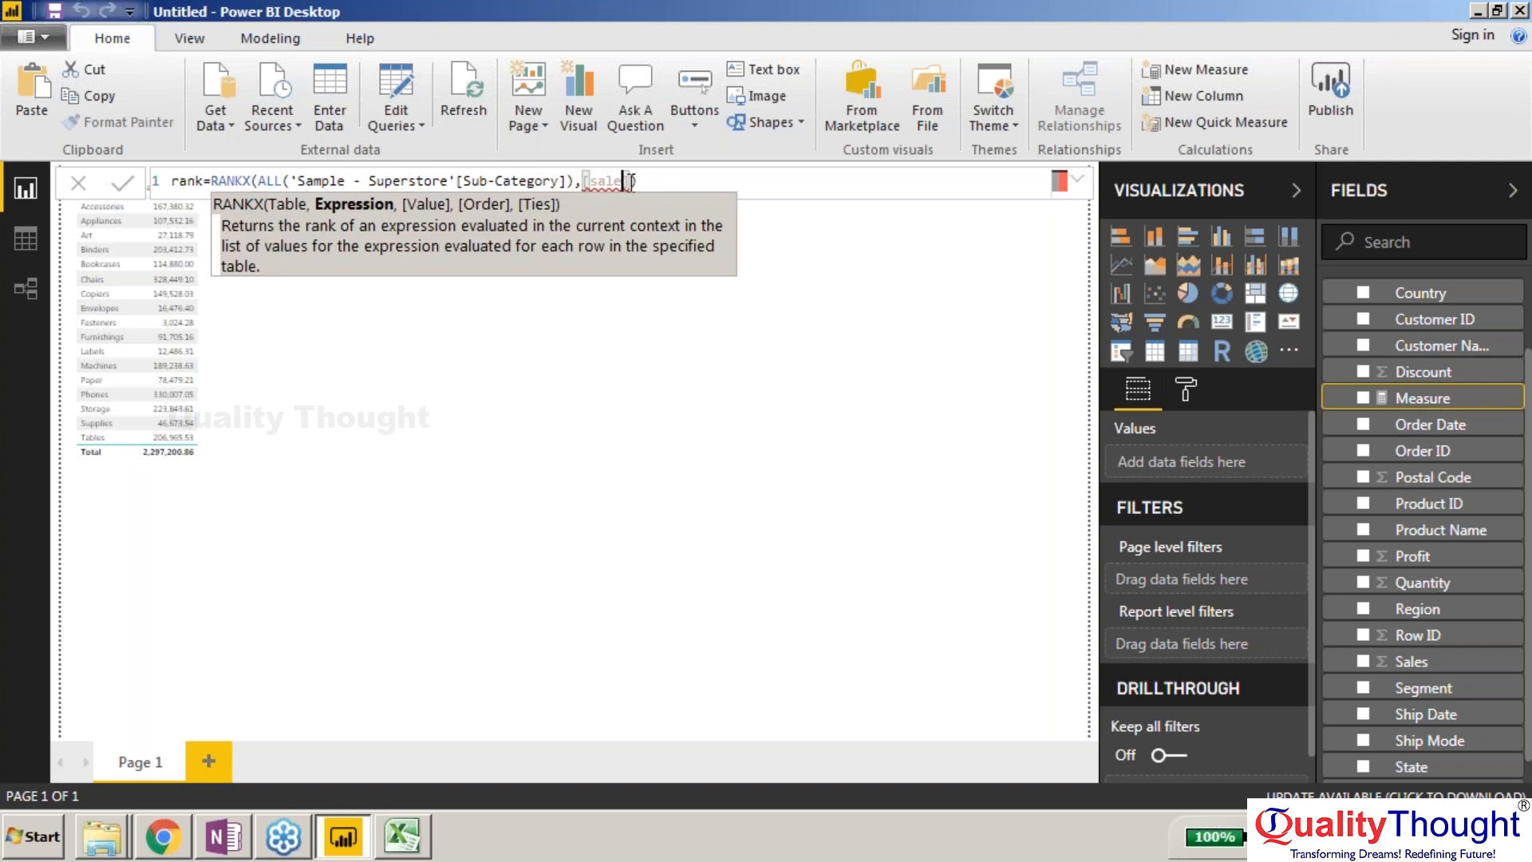
pyautogui.write('[sub')
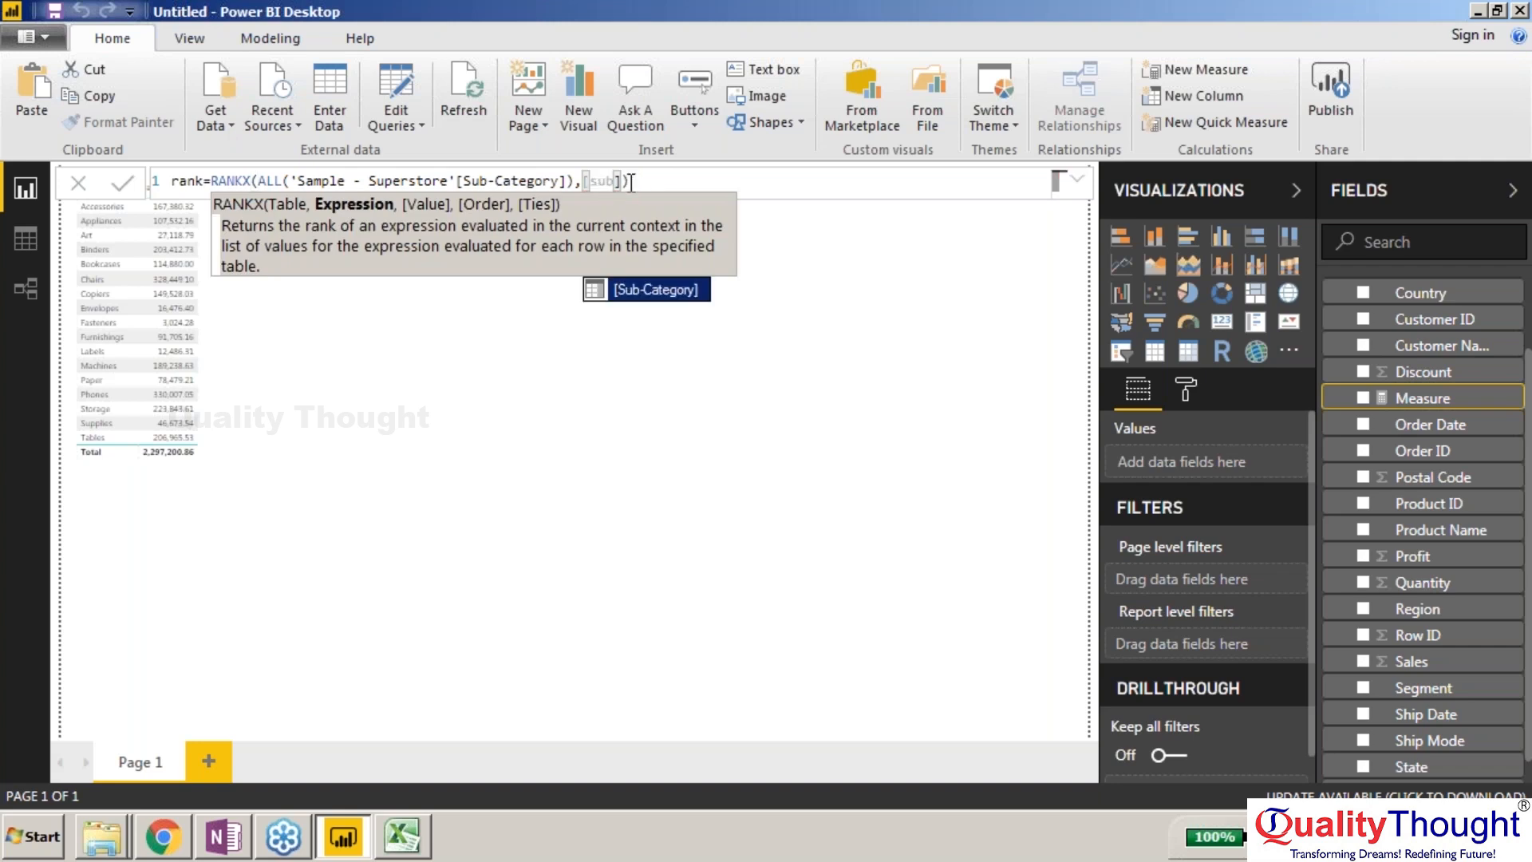
pyautogui.press('Tab')
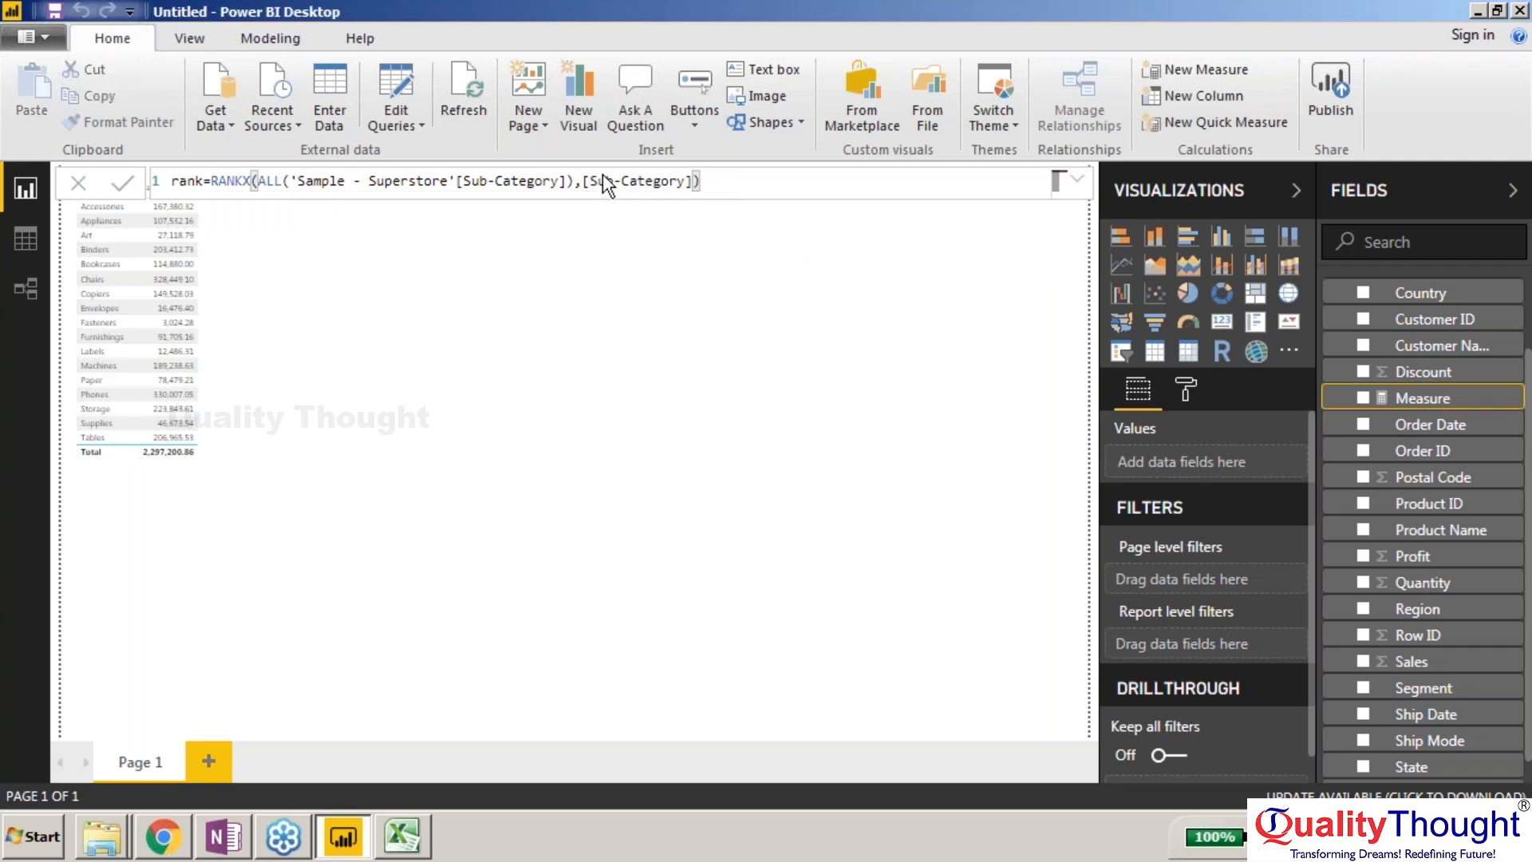
pyautogui.press('Return')
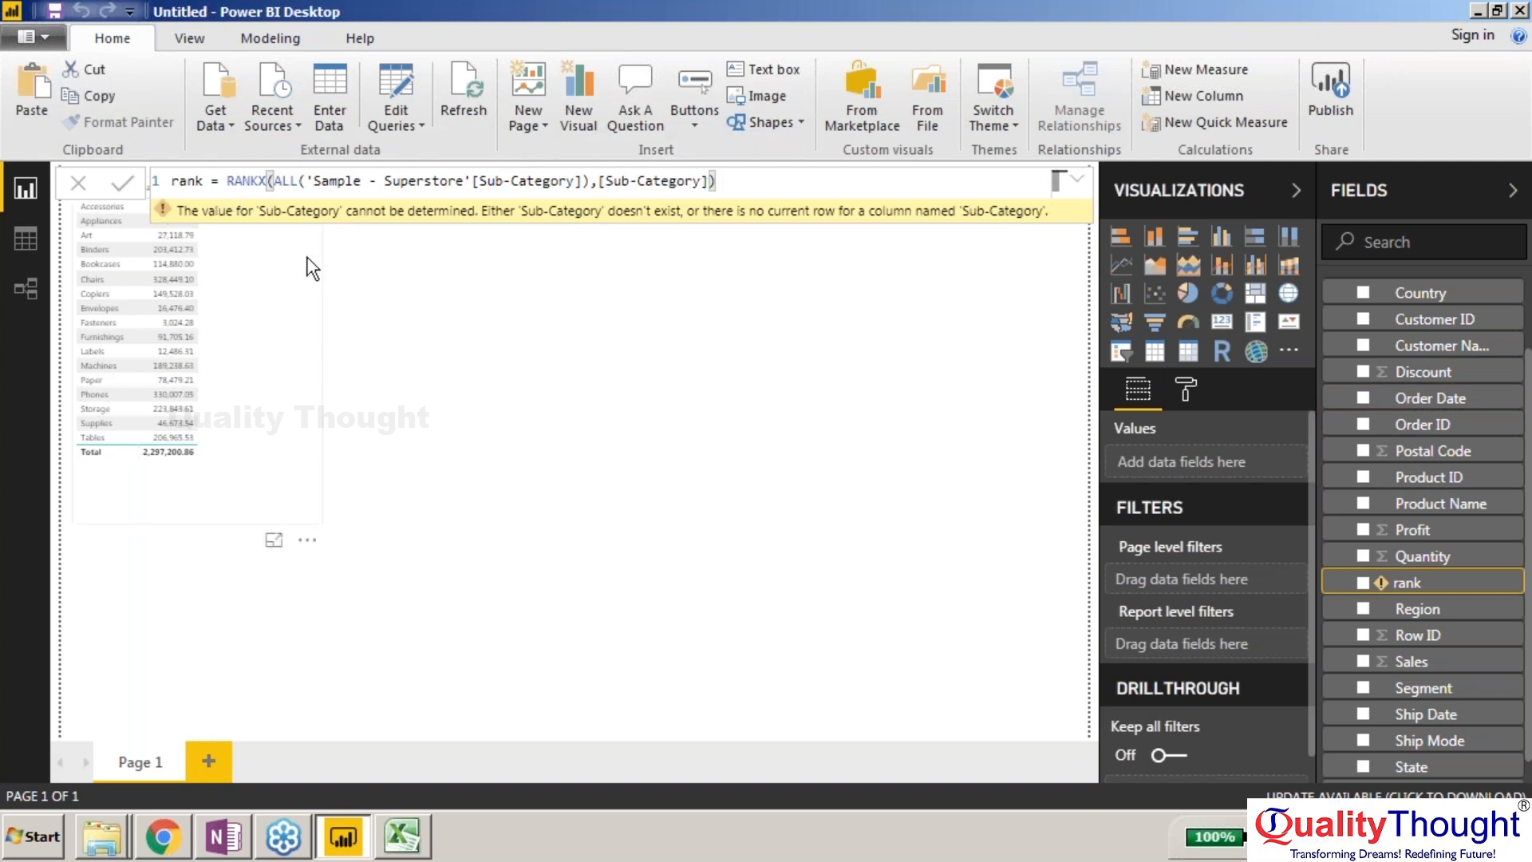
# Step: Replace the [Sub-Category] column inside the ALL function with 'Sample - Superstore'[Product Name]
pyautogui.click(577, 181)
pyautogui.press('BackSpace')
pyautogui.press('BackSpace')
pyautogui.press('BackSpace')
pyautogui.press('BackSpace')
pyautogui.press('BackSpace')
pyautogui.press('BackSpace')
pyautogui.press('BackSpace')
pyautogui.press('BackSpace')
pyautogui.press('BackSpace')
pyautogui.press('BackSpace')
pyautogui.press('BackSpace')
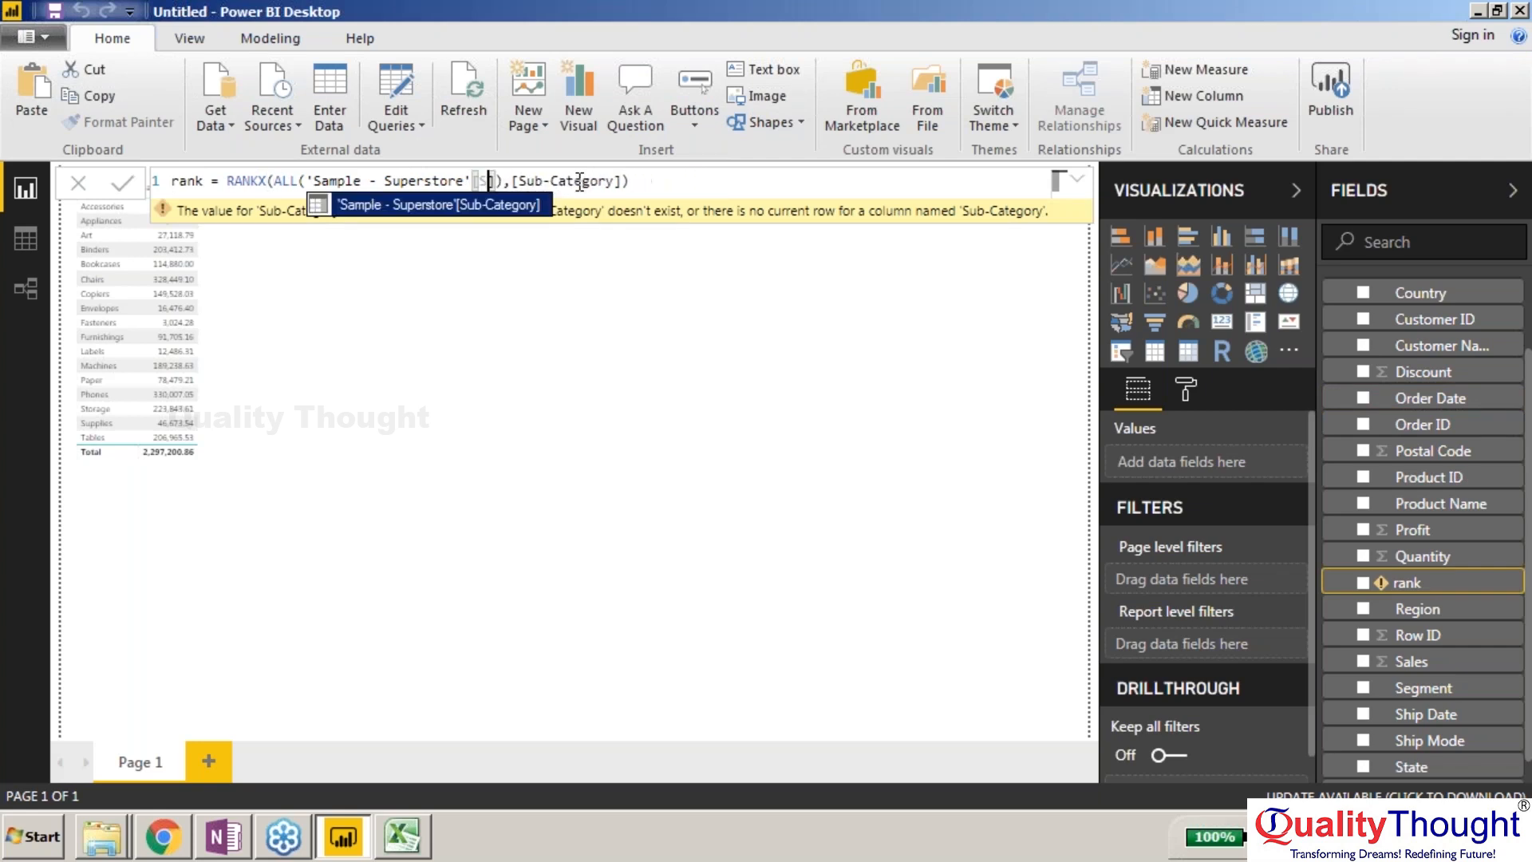
pyautogui.press('BackSpace')
pyautogui.write('pro')
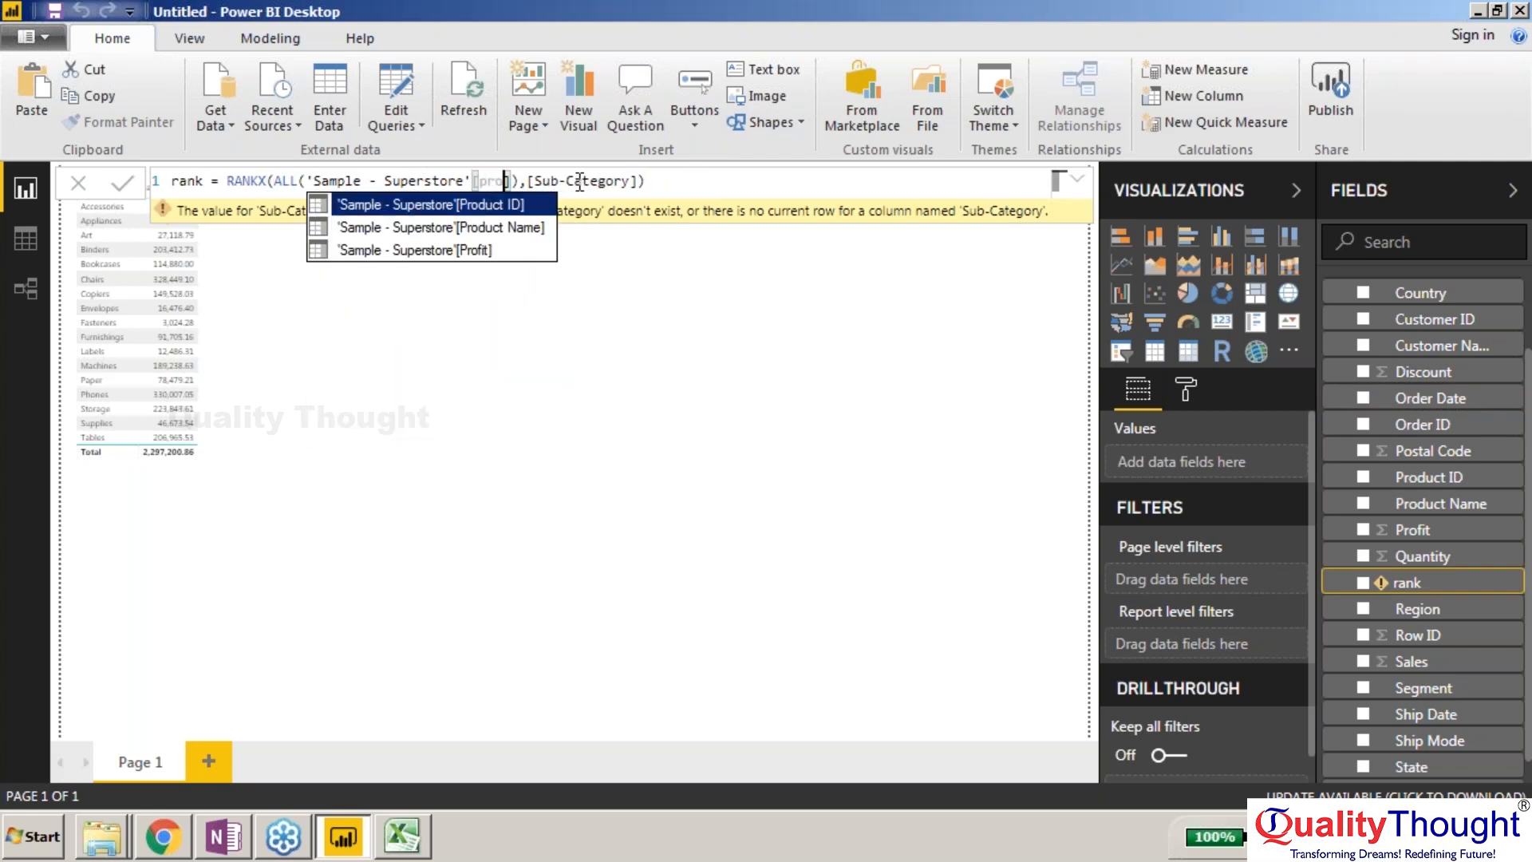
pyautogui.click(532, 226)
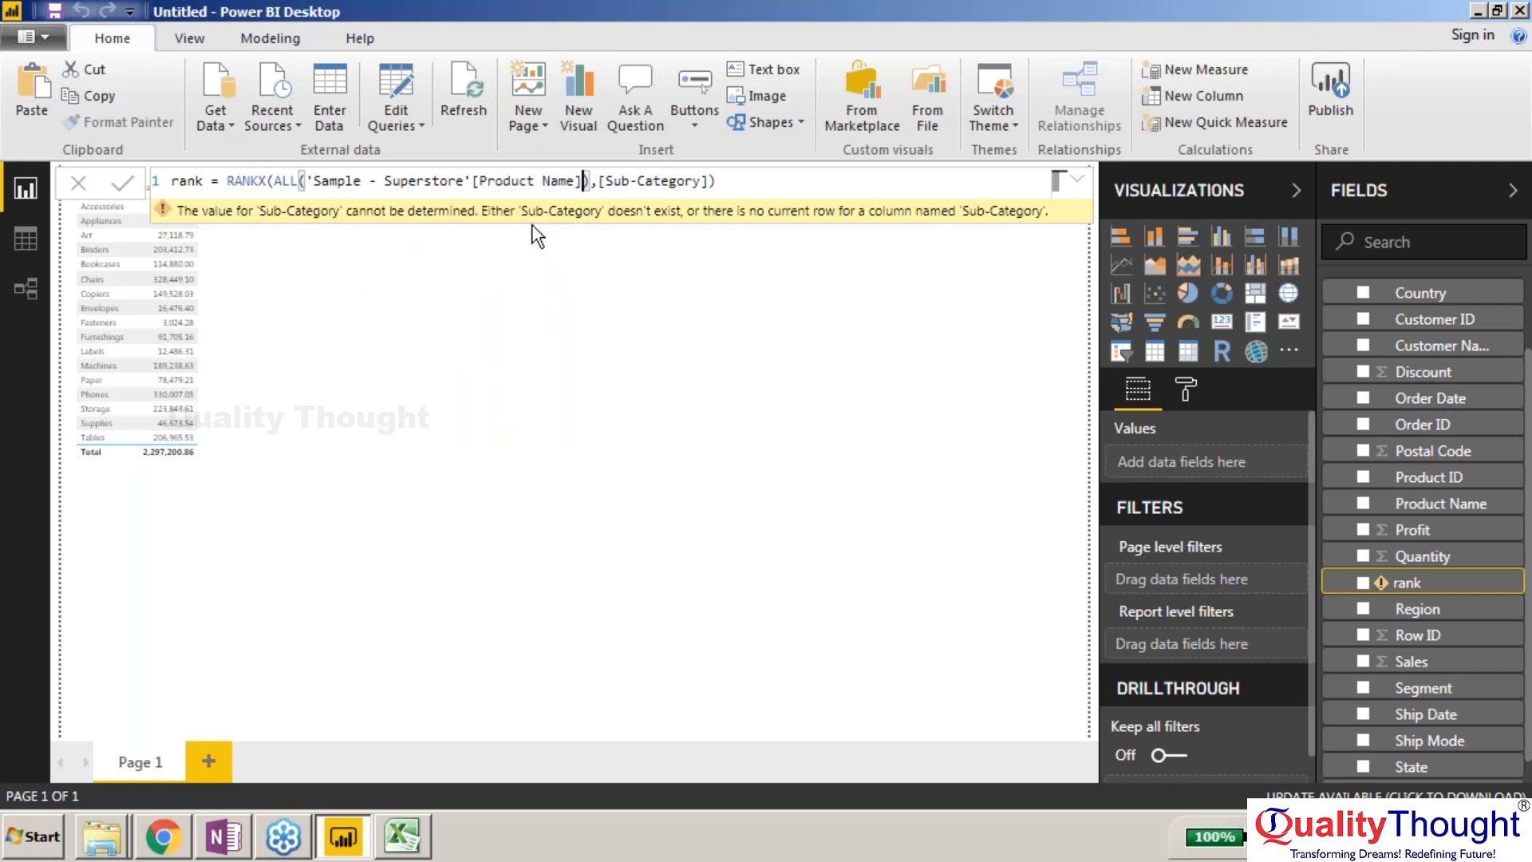
# Step: Try replacing the [Sub-Category] expression argument of RANKX with the SAMEPERIODLASTYEAR function
pyautogui.click(699, 181)
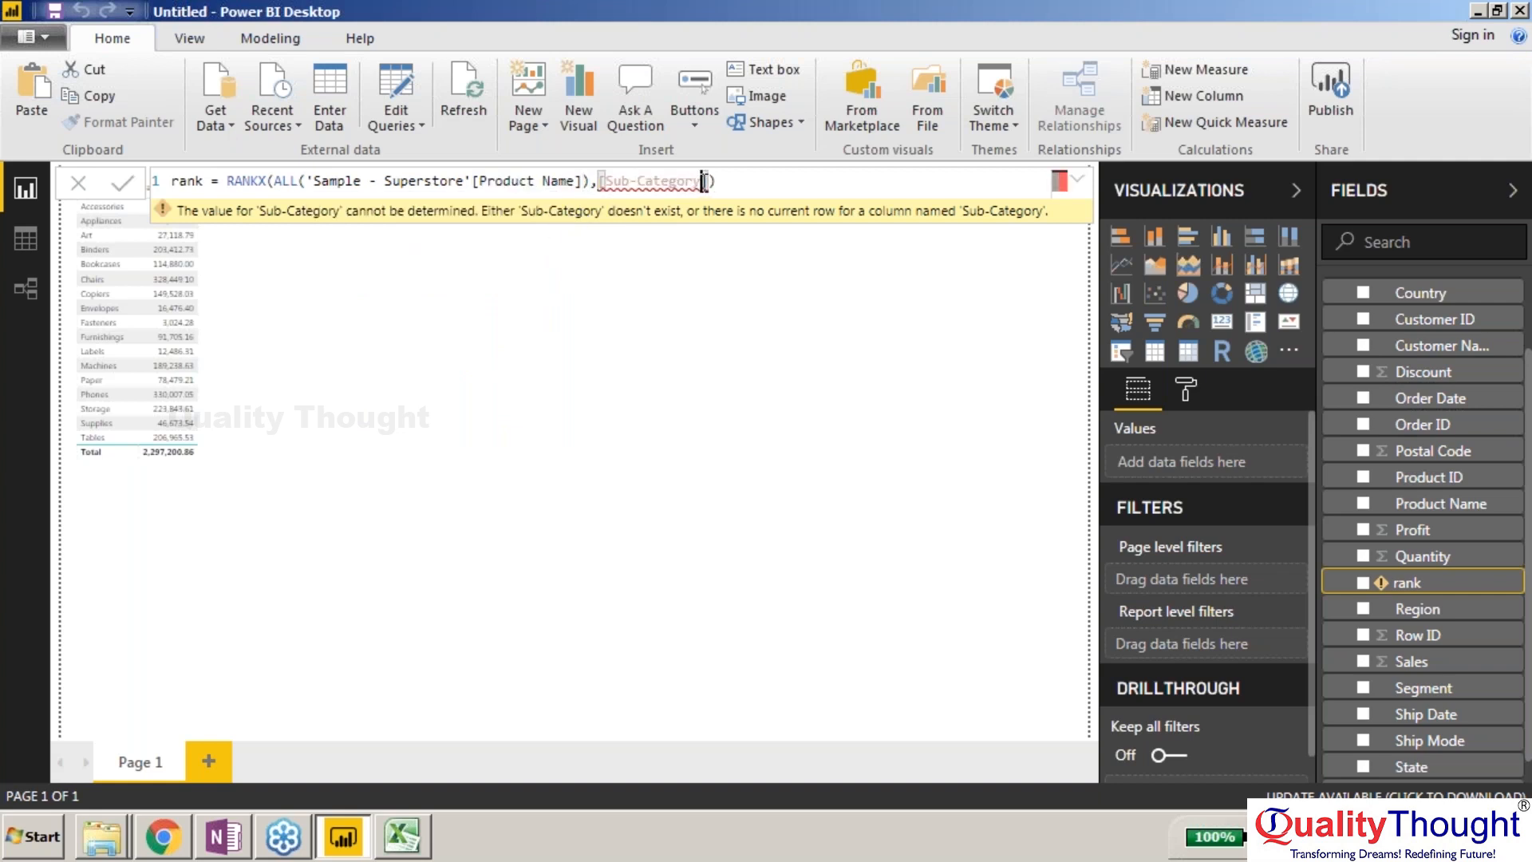
pyautogui.moveTo(704, 181); pyautogui.dragTo(598, 181)
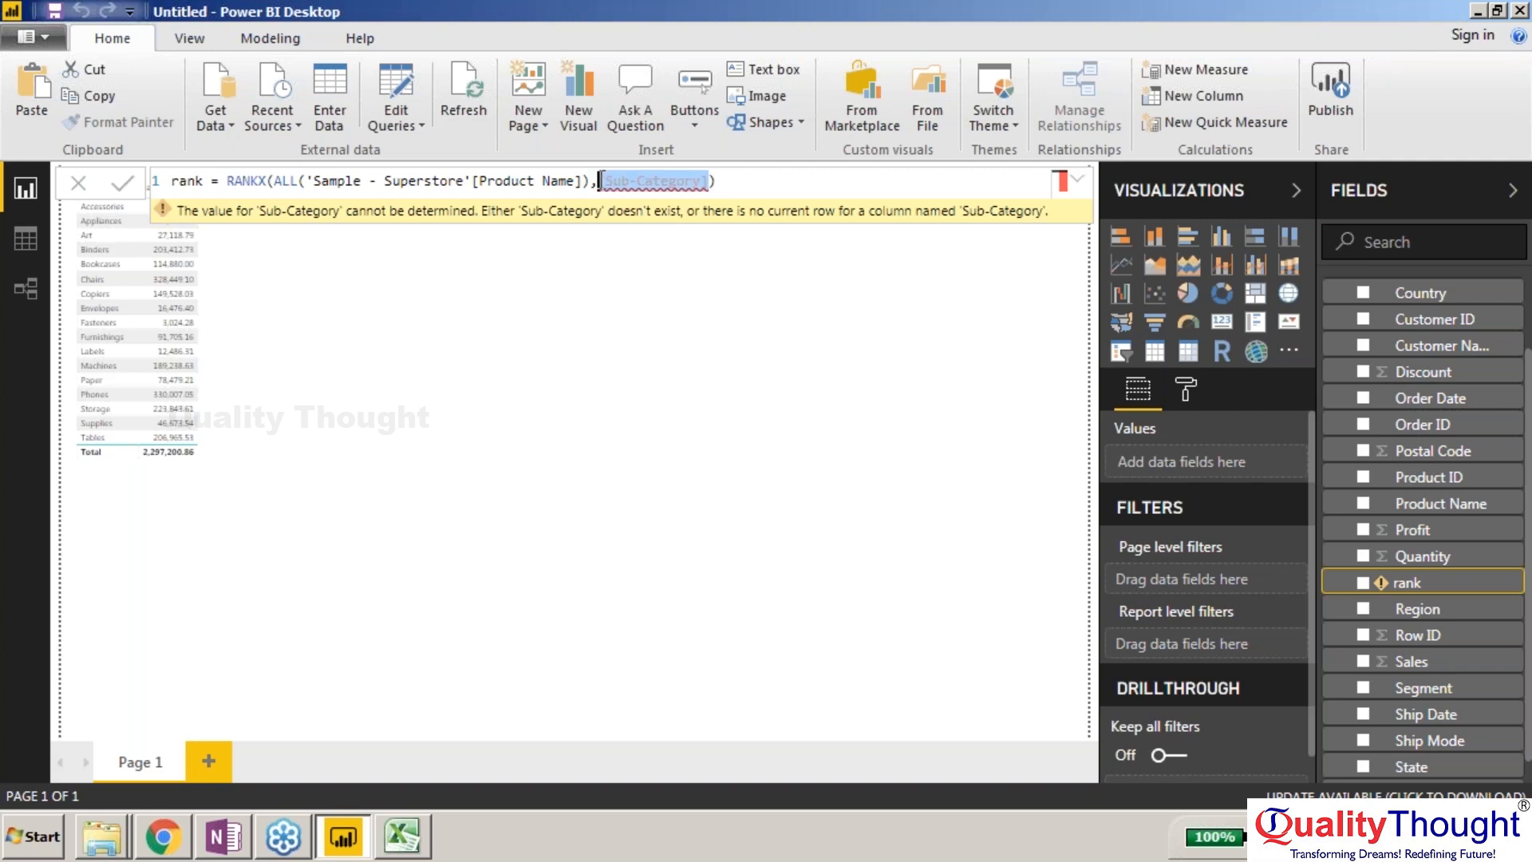
pyautogui.press('BackSpace')
pyautogui.write('s')
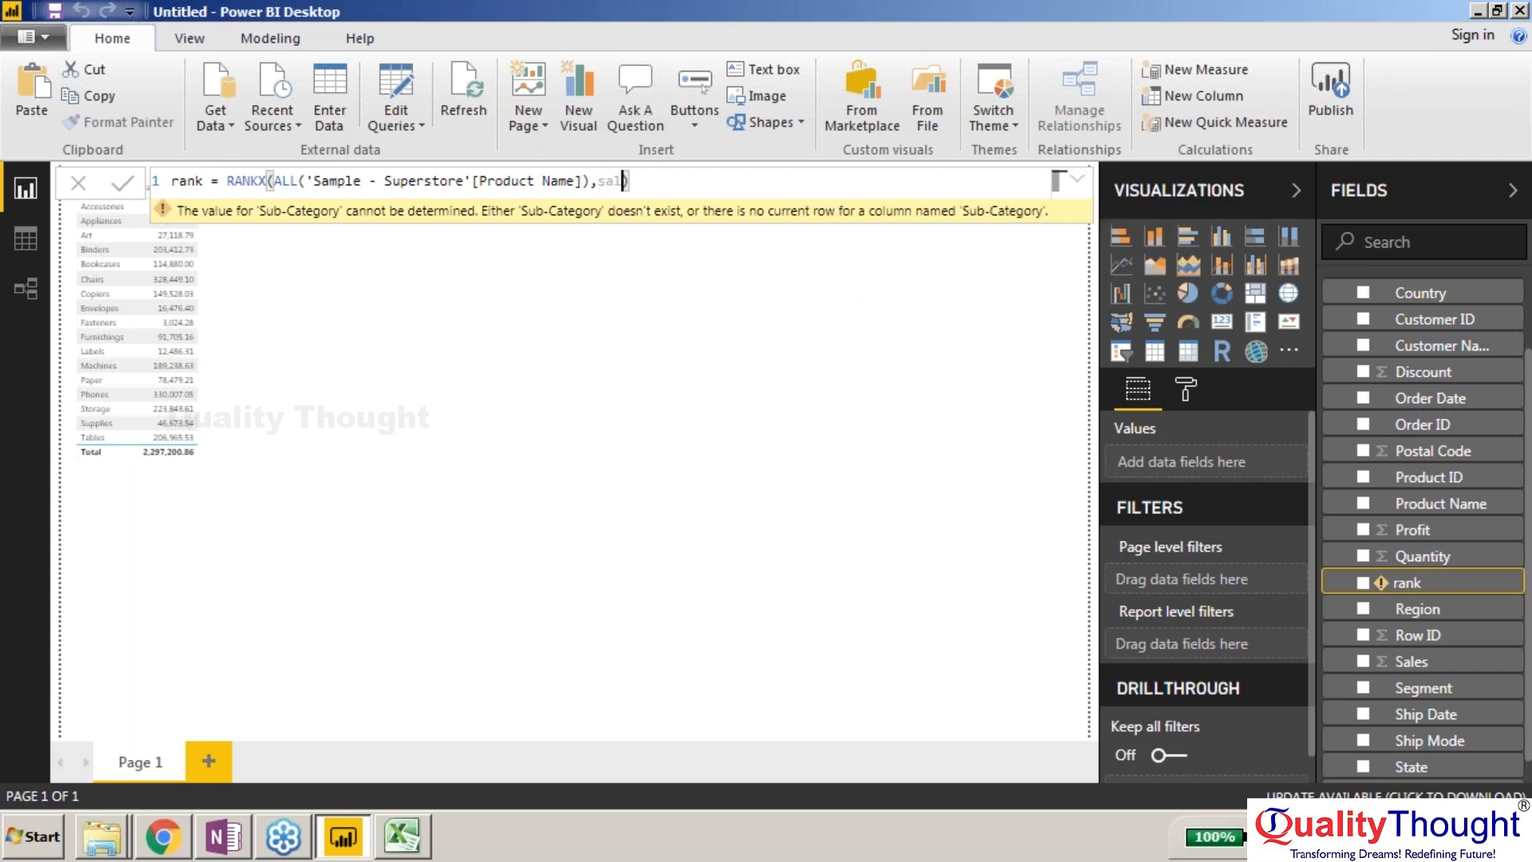
pyautogui.press('Escape')
pyautogui.write('am')
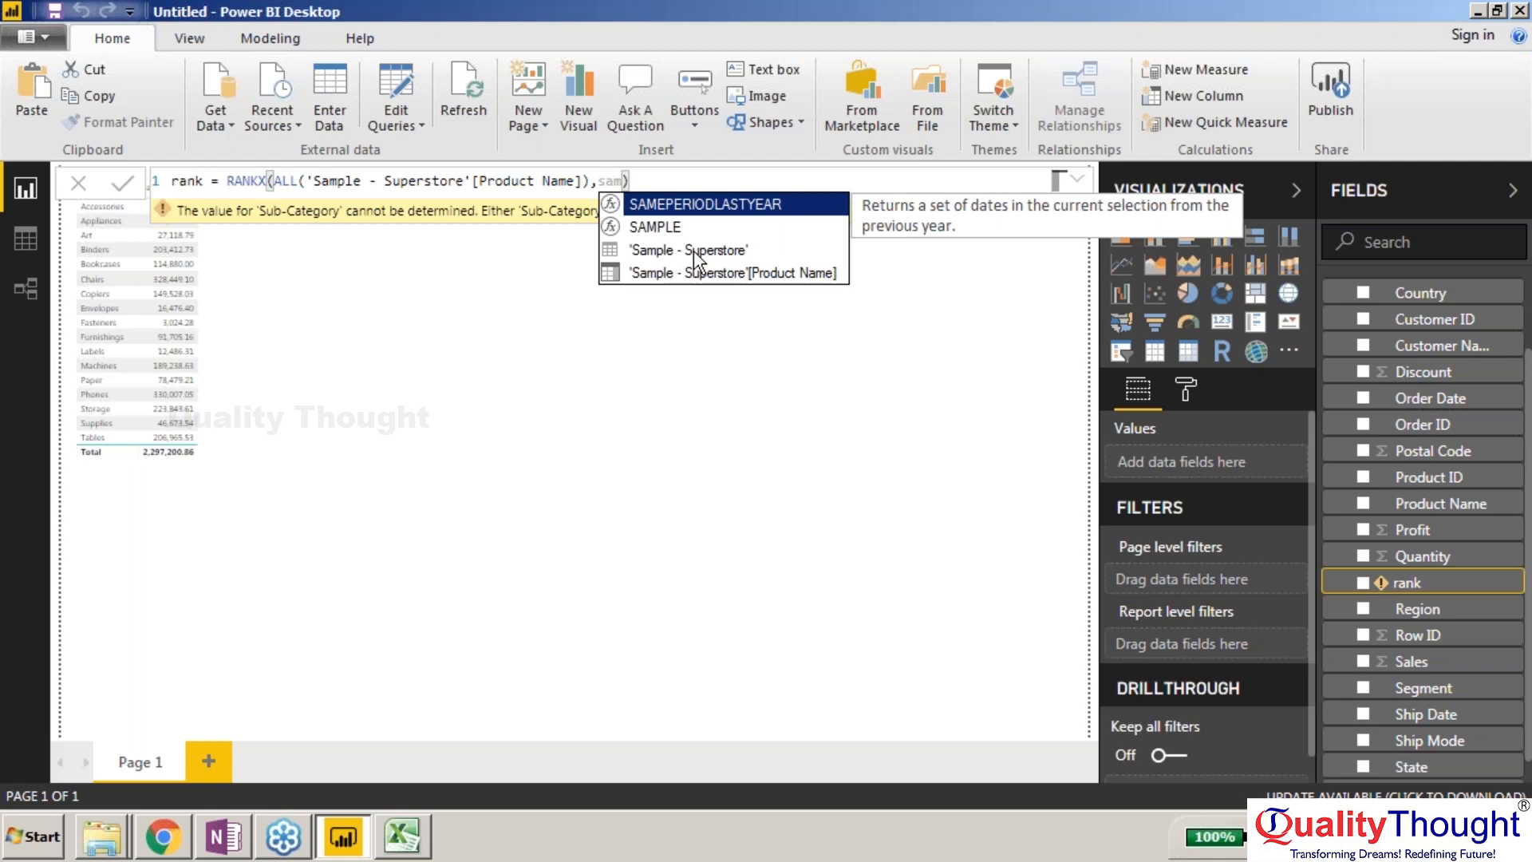
pyautogui.press('Tab')
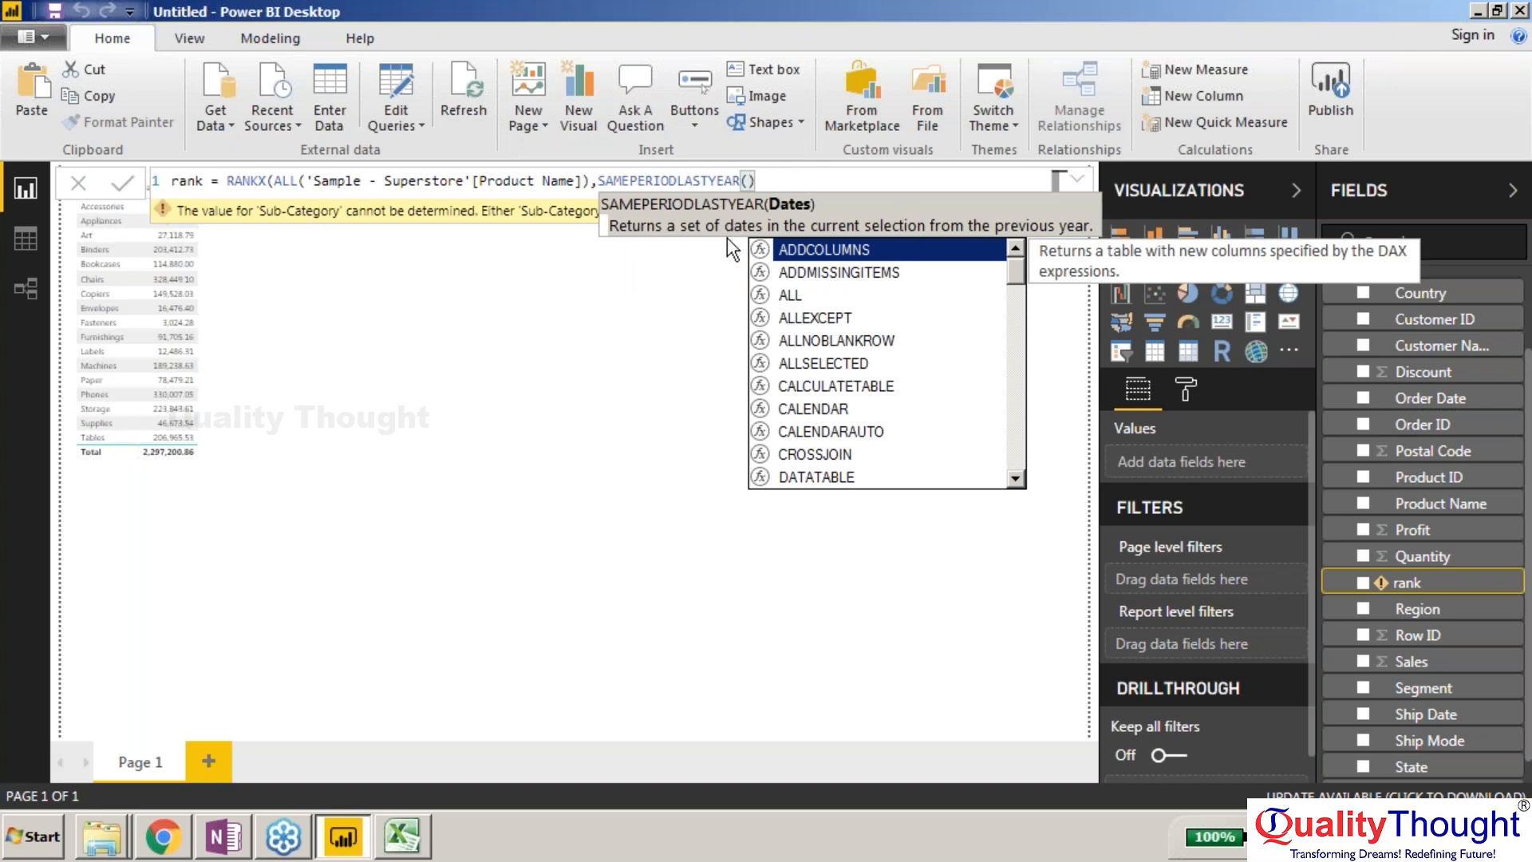
# Step: Remove the SAMEPERIODLASTYEAR expression and the ALL table argument so the rank formula ends at RANKX(
pyautogui.click(773, 185)
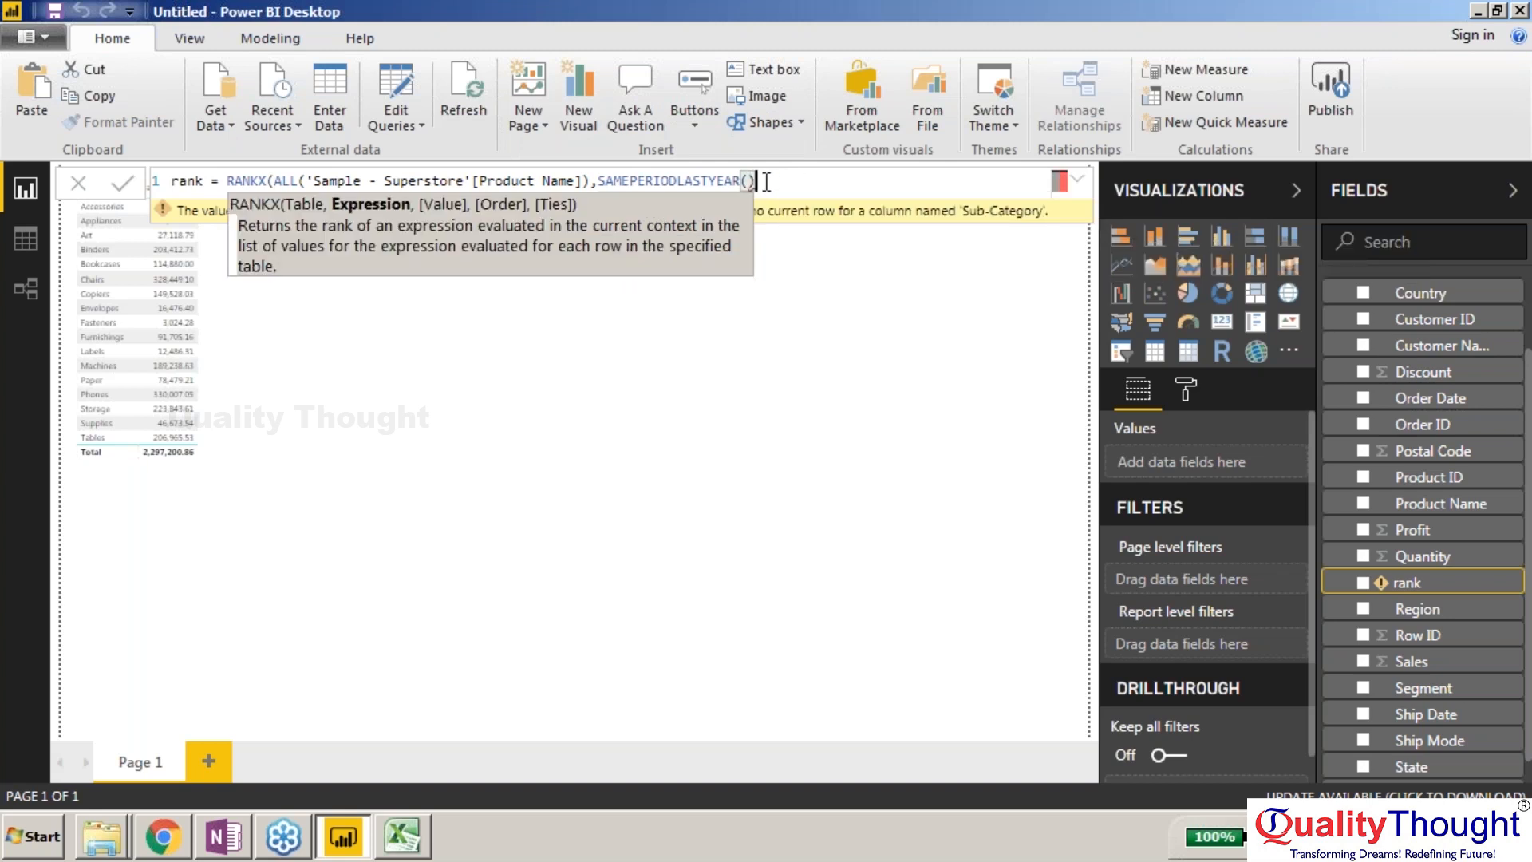
pyautogui.moveTo(756, 182); pyautogui.dragTo(593, 186)
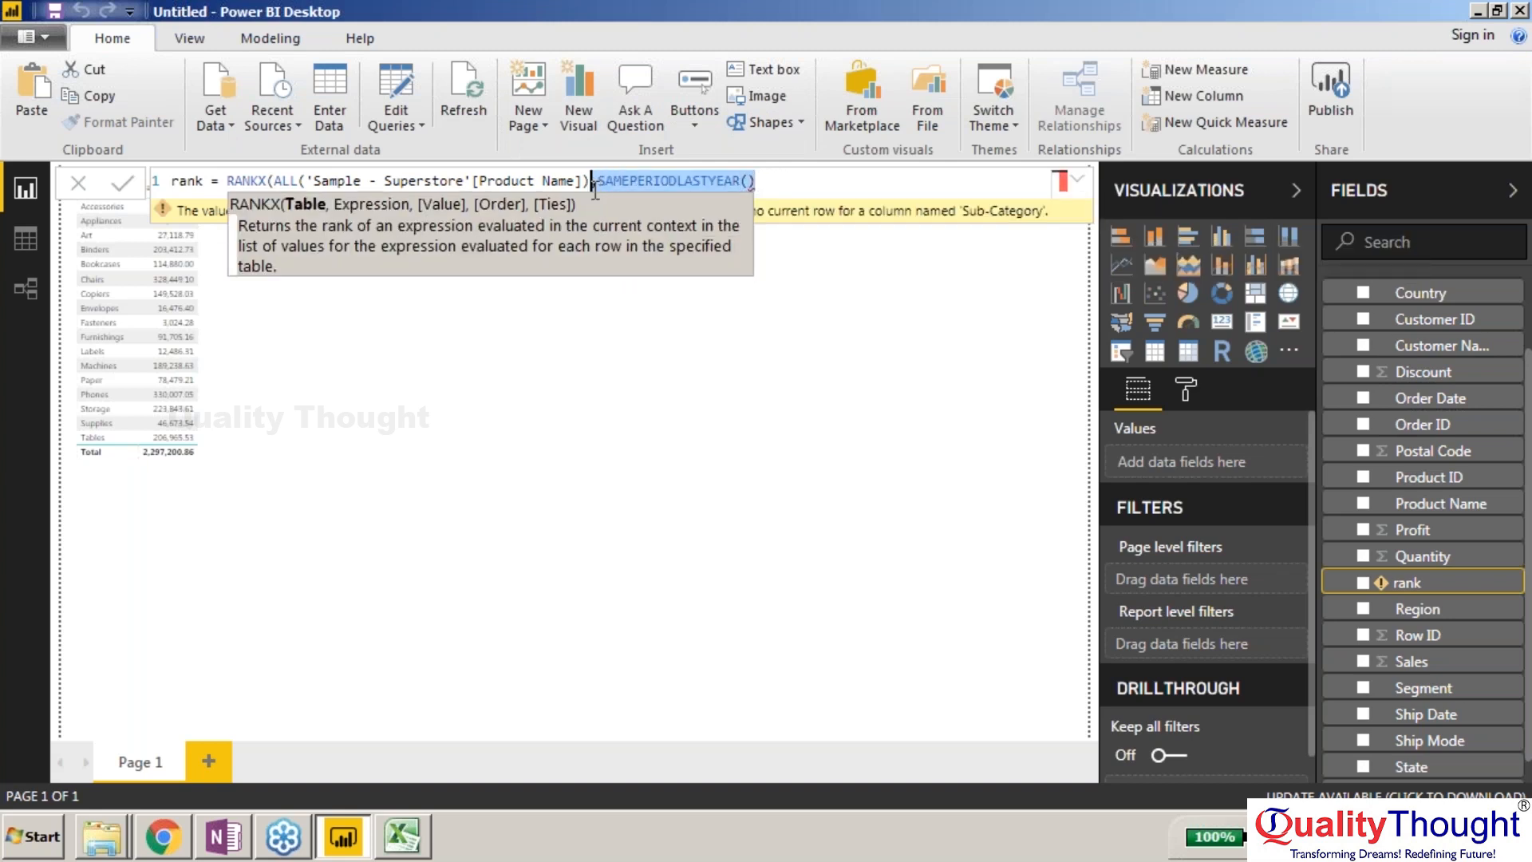
pyautogui.press('BackSpace')
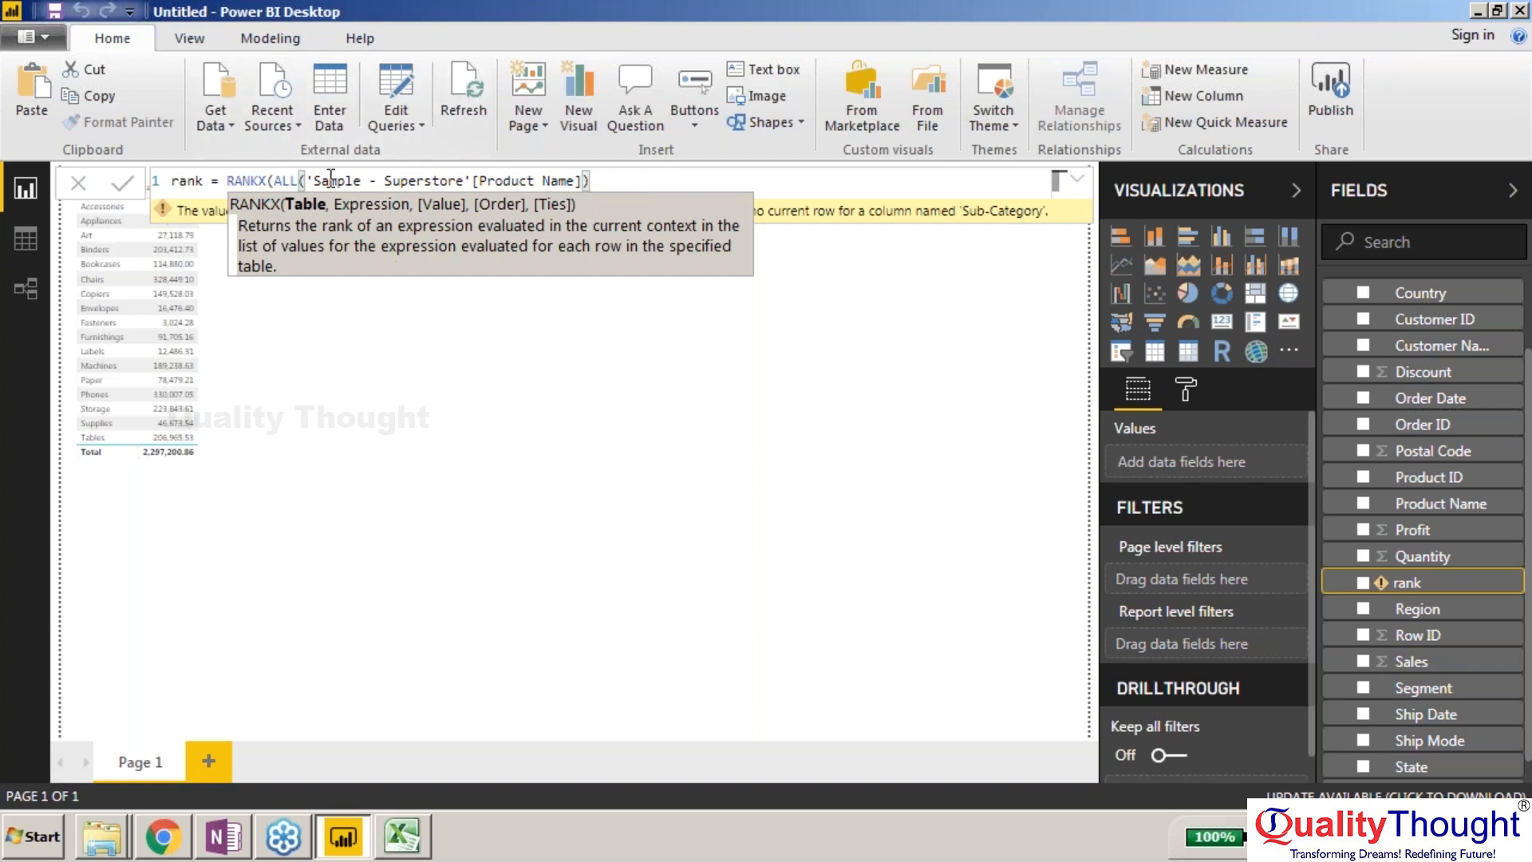
pyautogui.moveTo(615, 184); pyautogui.dragTo(274, 179)
pyautogui.press('BackSpace')
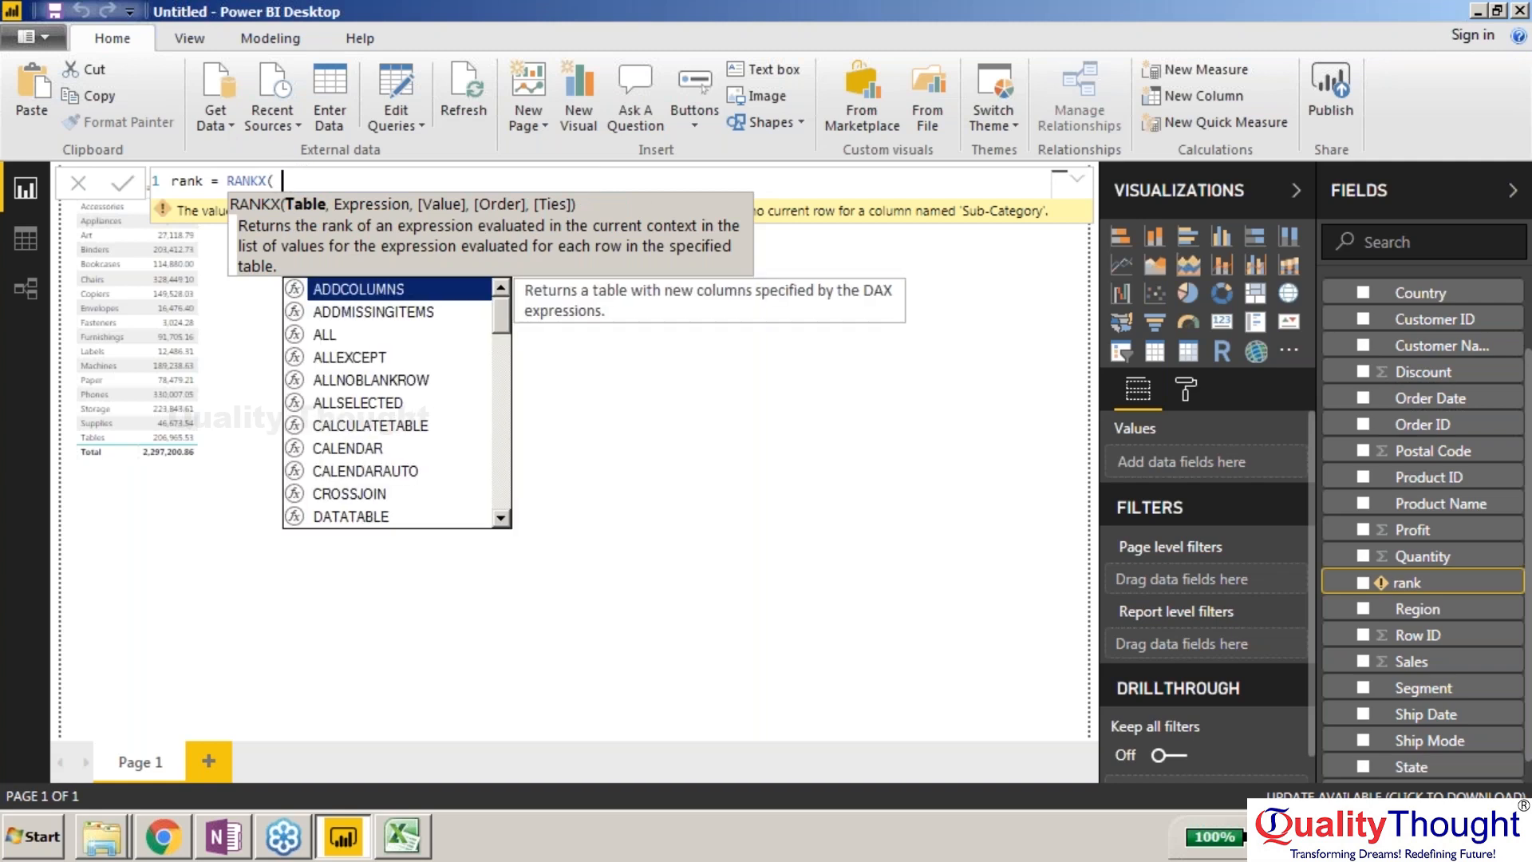
# Step: Enter all('Sample - Superstore'[Sales]) as the RANKX table argument, followed by a comma
pyautogui.write('all')
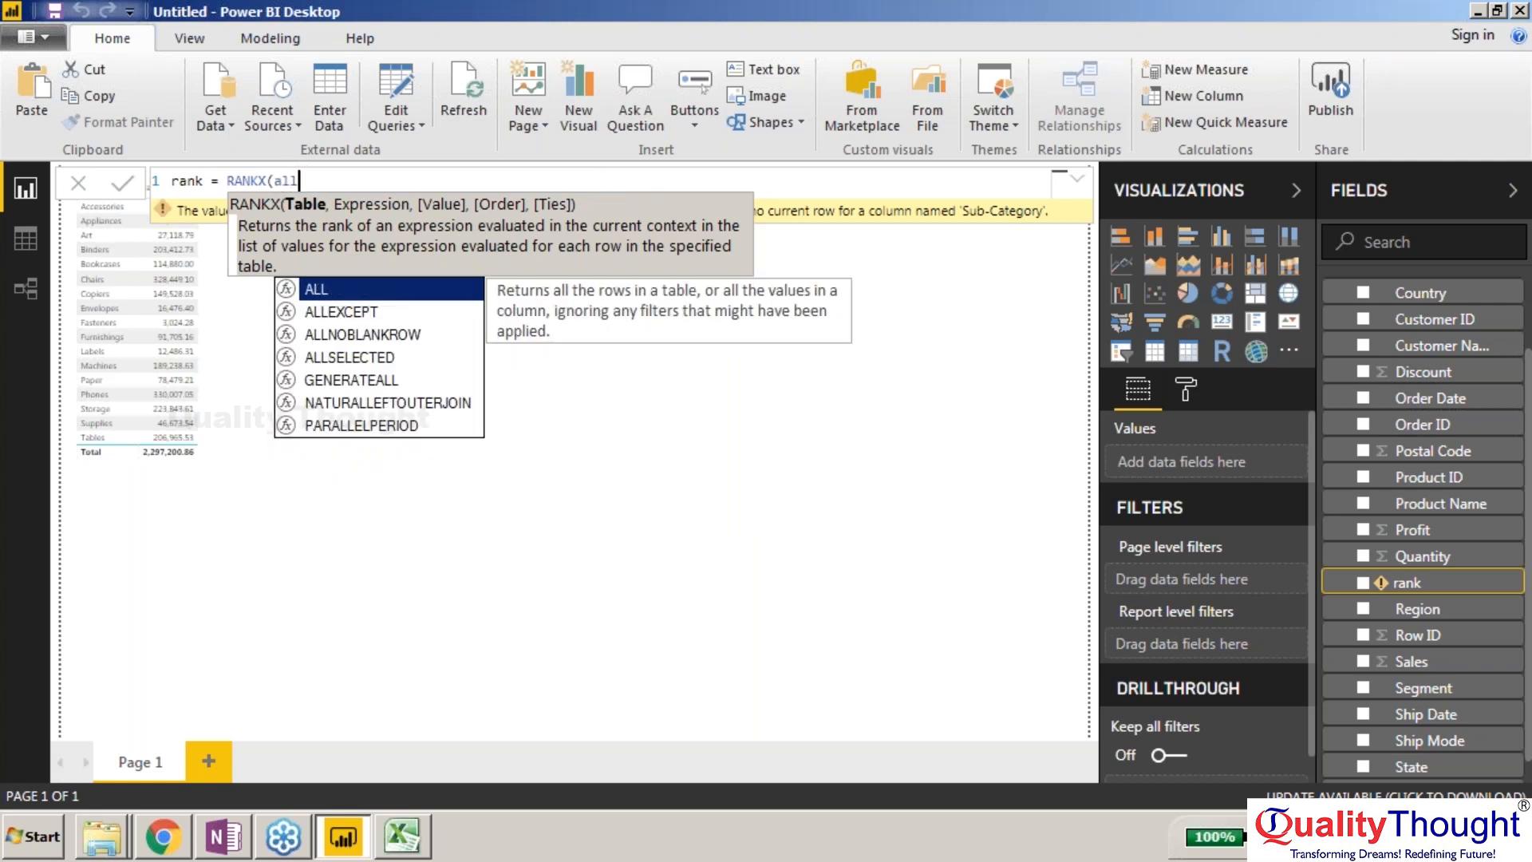
pyautogui.write('(')
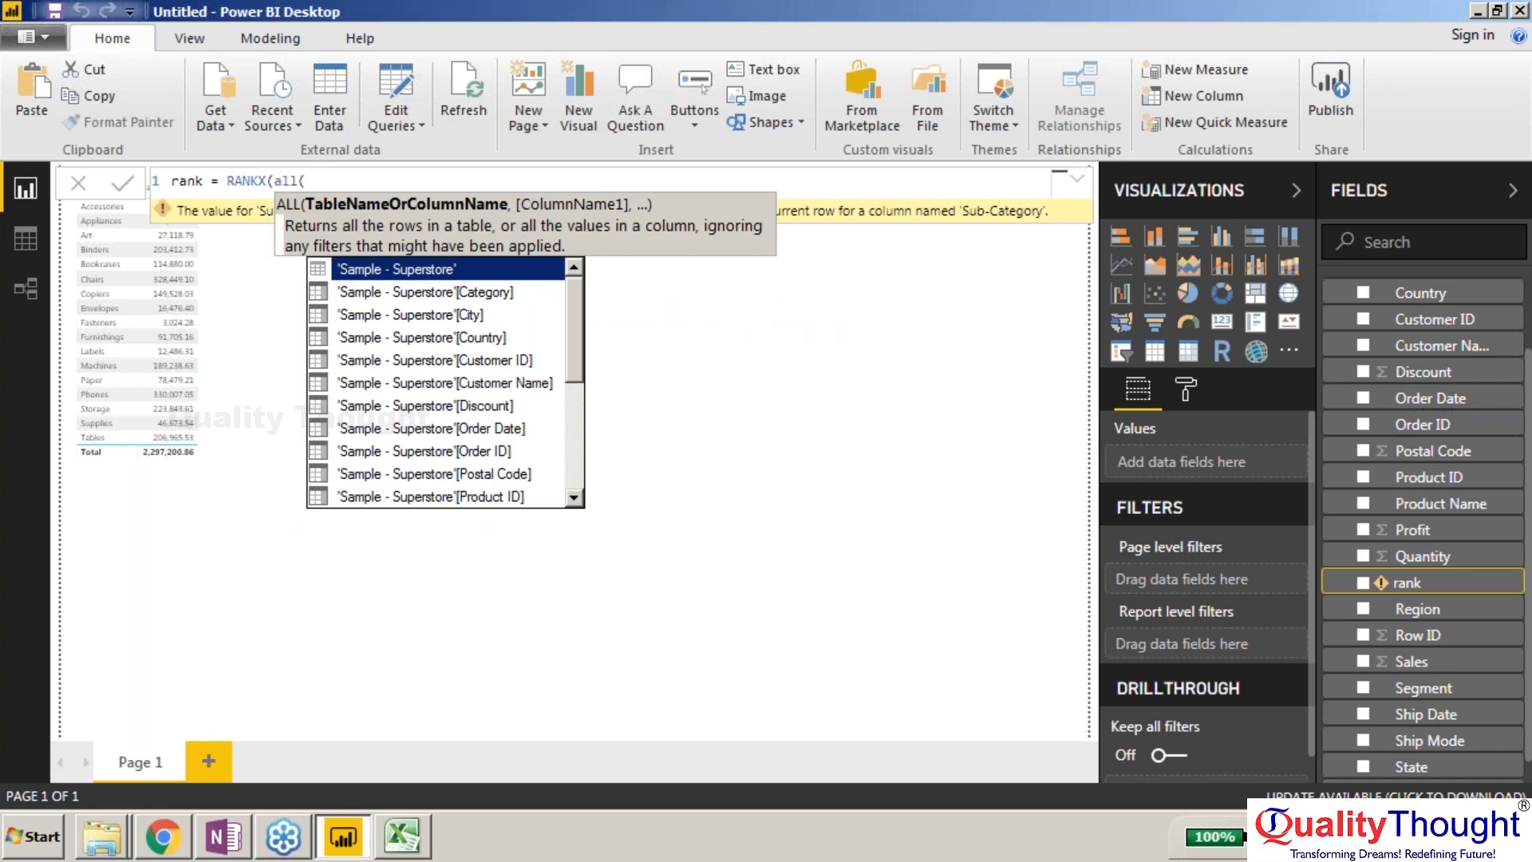
pyautogui.moveTo(577, 280); pyautogui.dragTo(578, 323)
pyautogui.write("'Sample - Superstore'[Sales]")
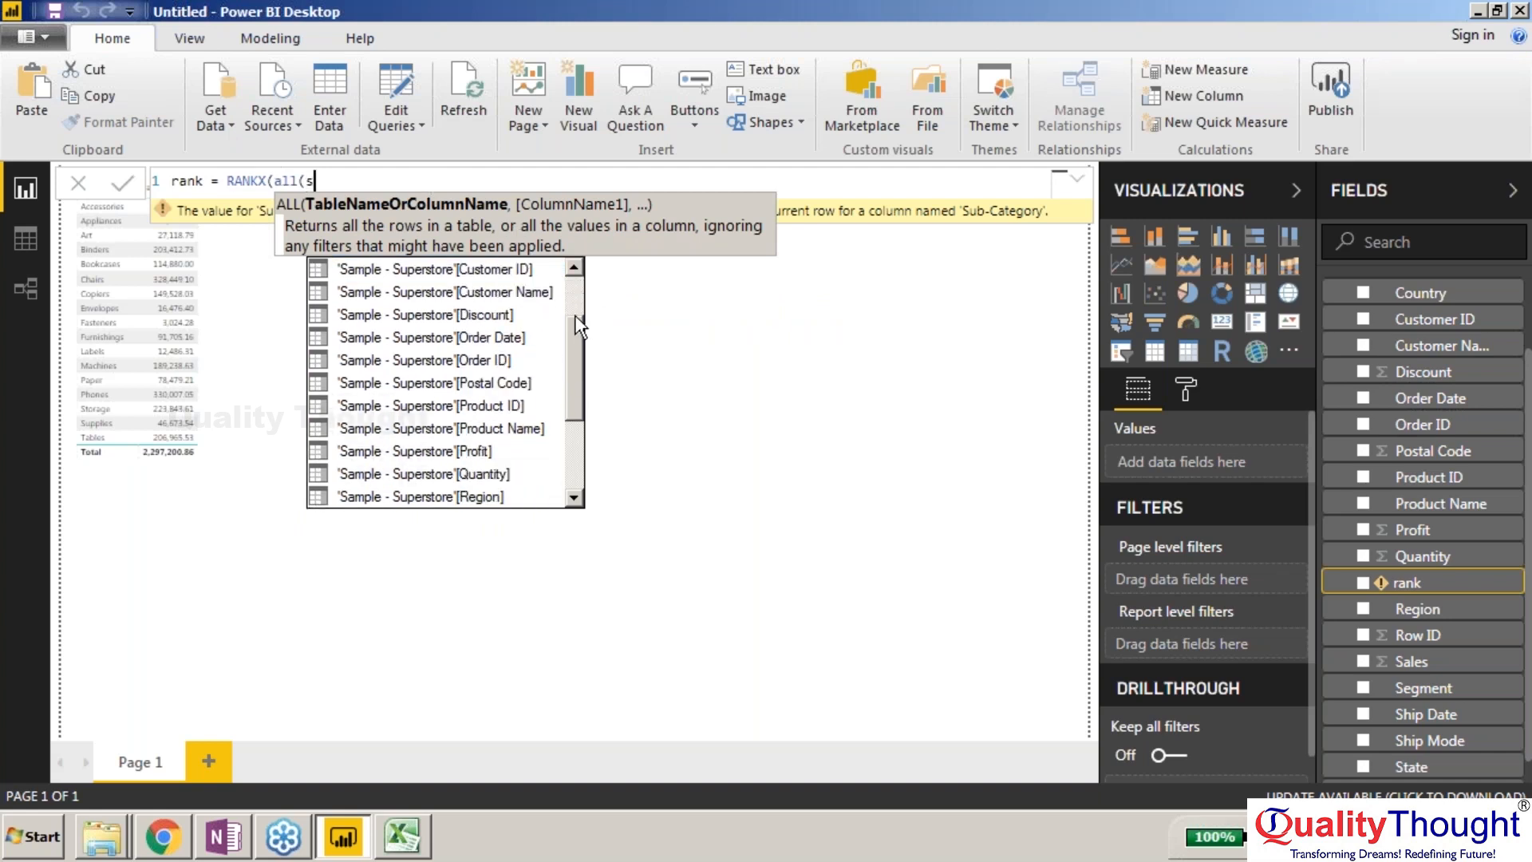
pyautogui.press('Tab')
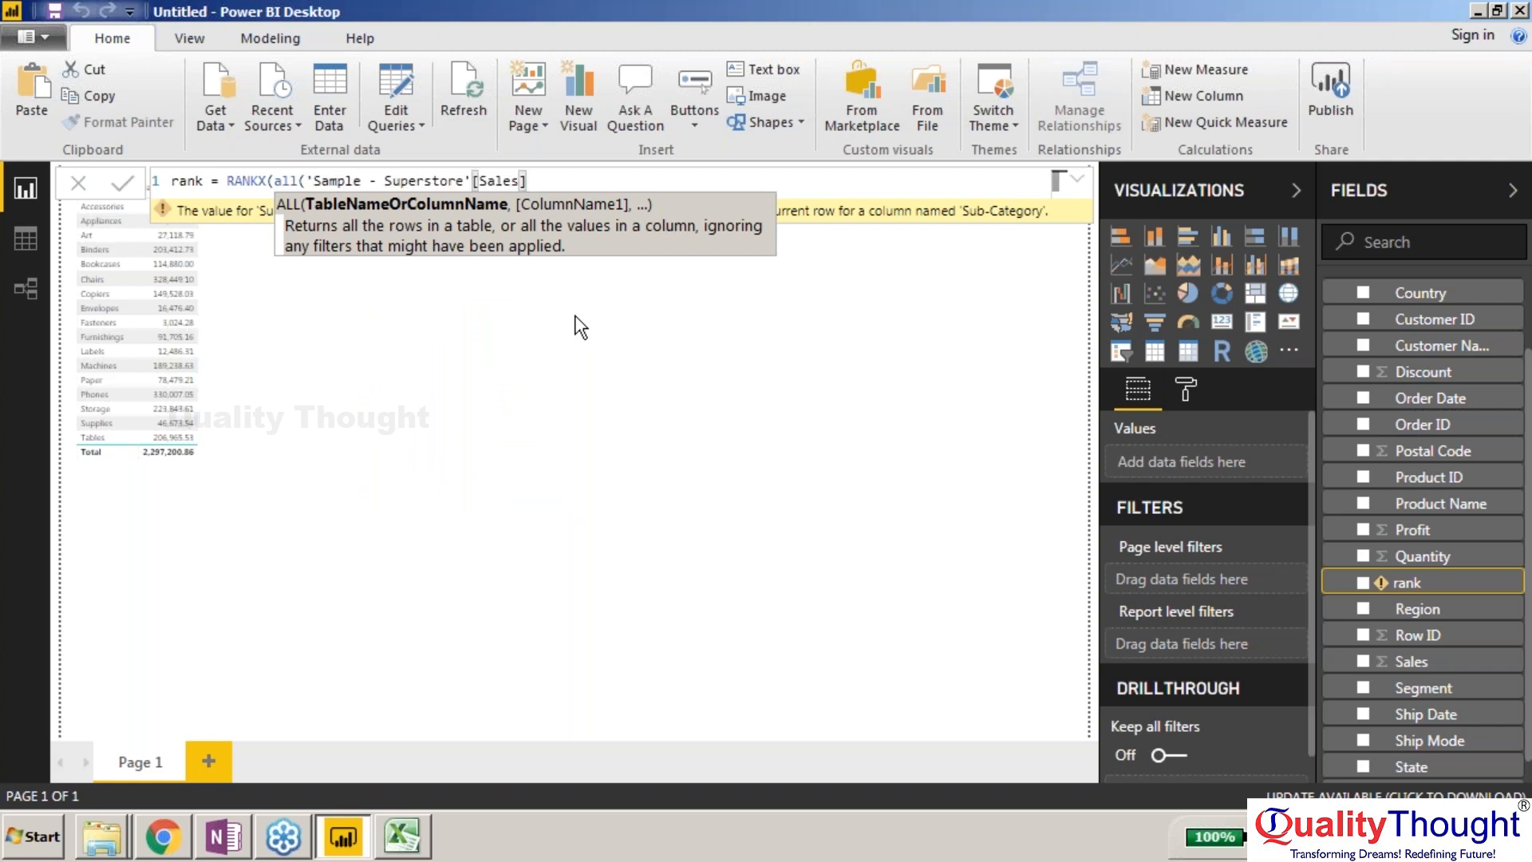
pyautogui.write(')')
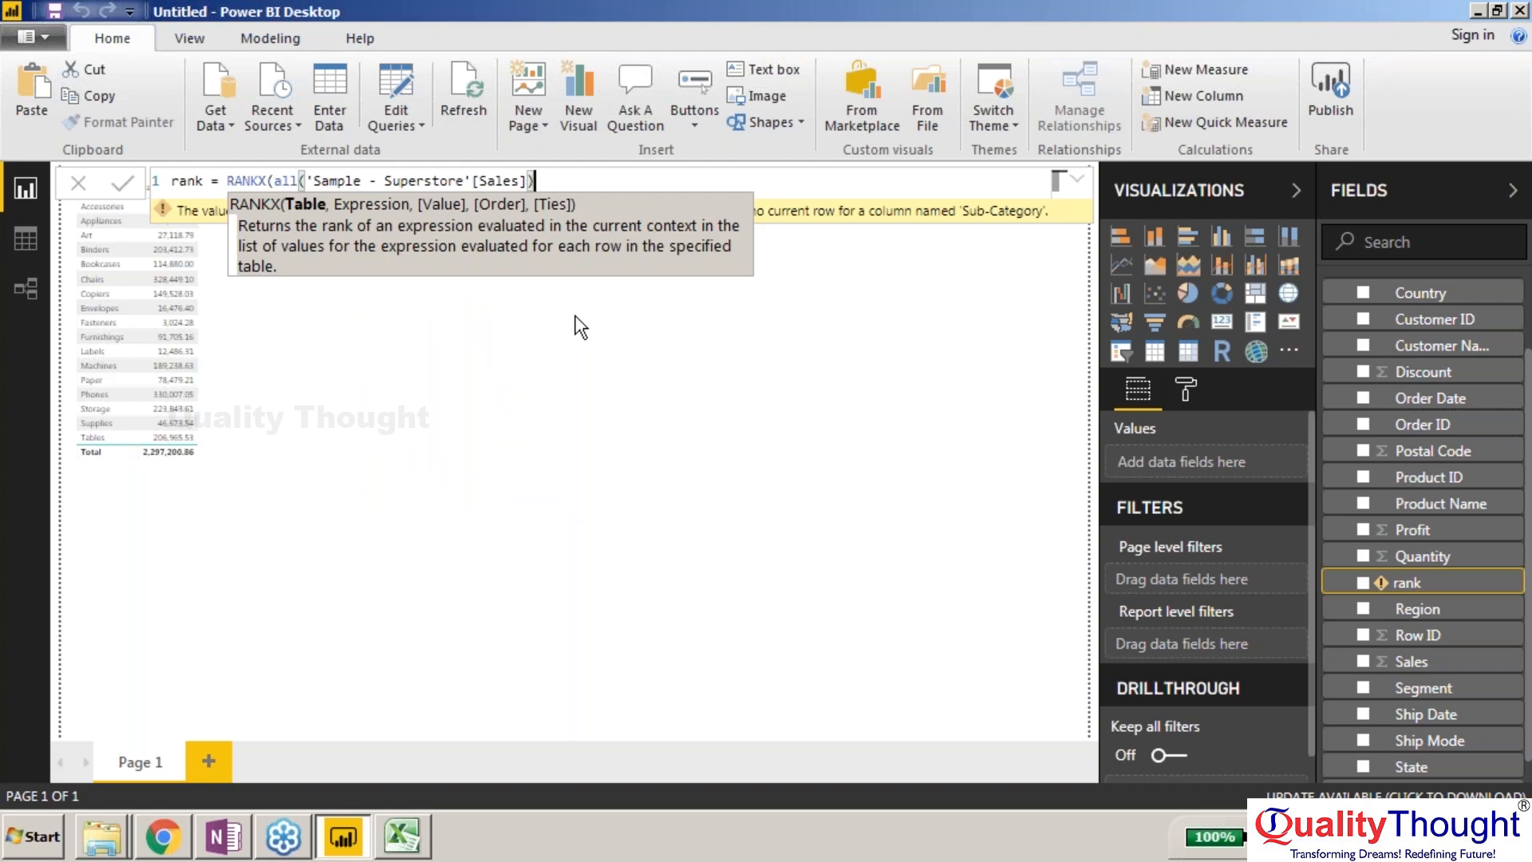
pyautogui.press('BackSpace')
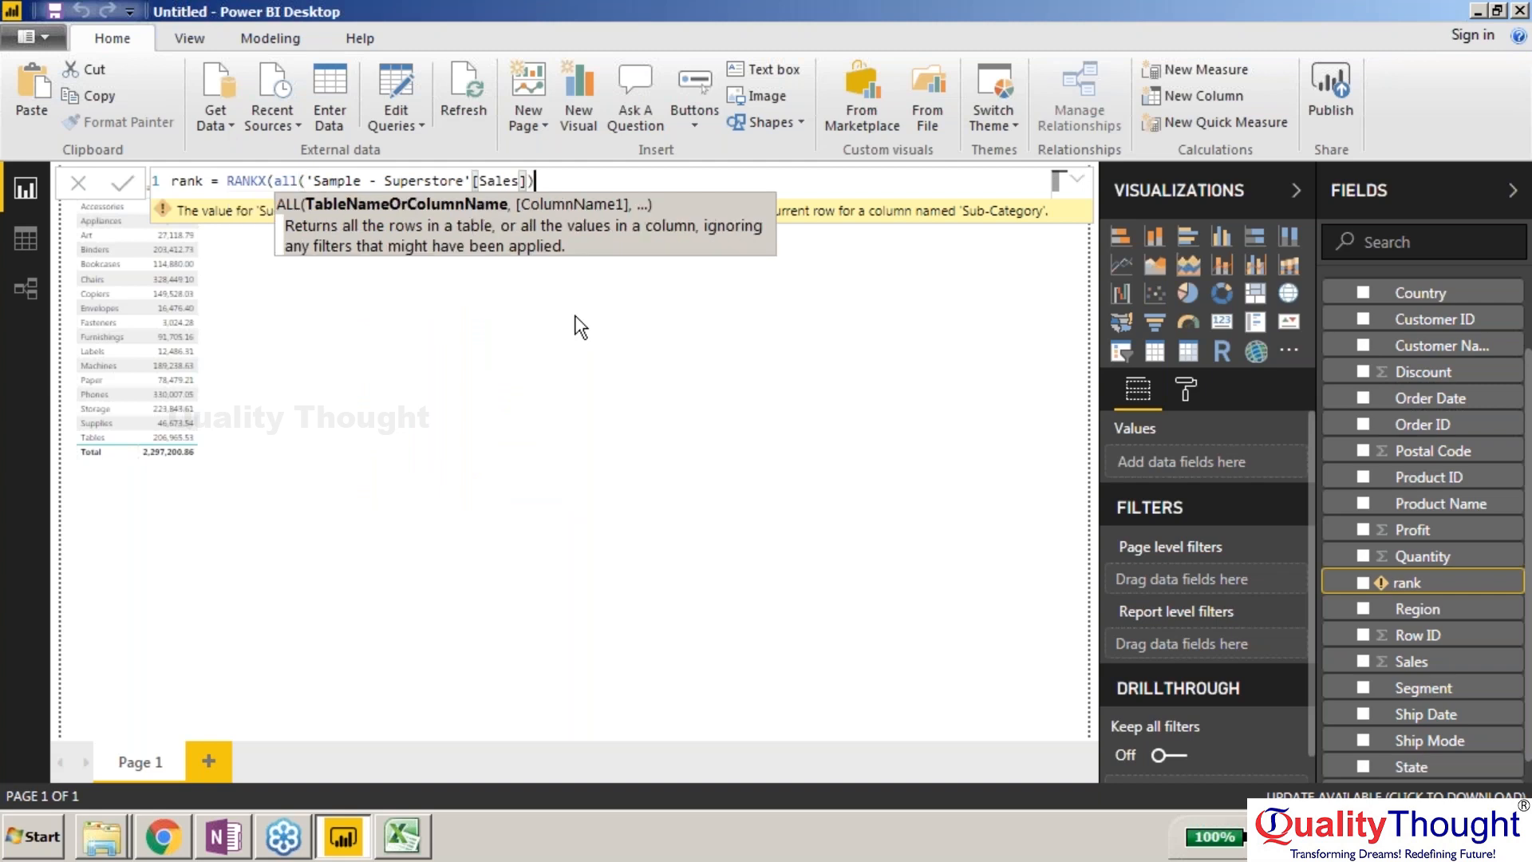
pyautogui.write(')')
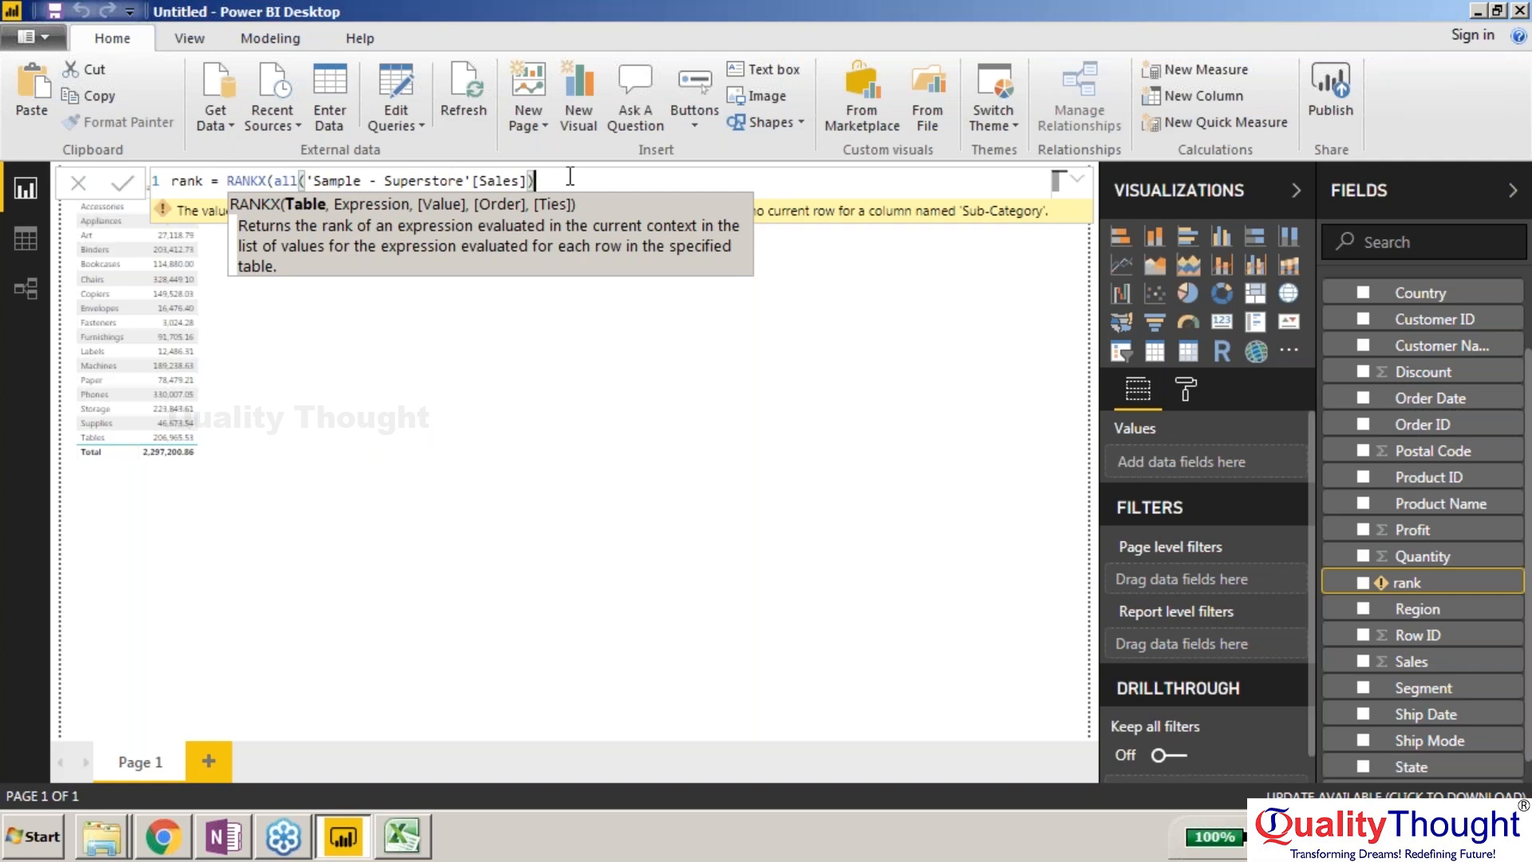
pyautogui.write(',')
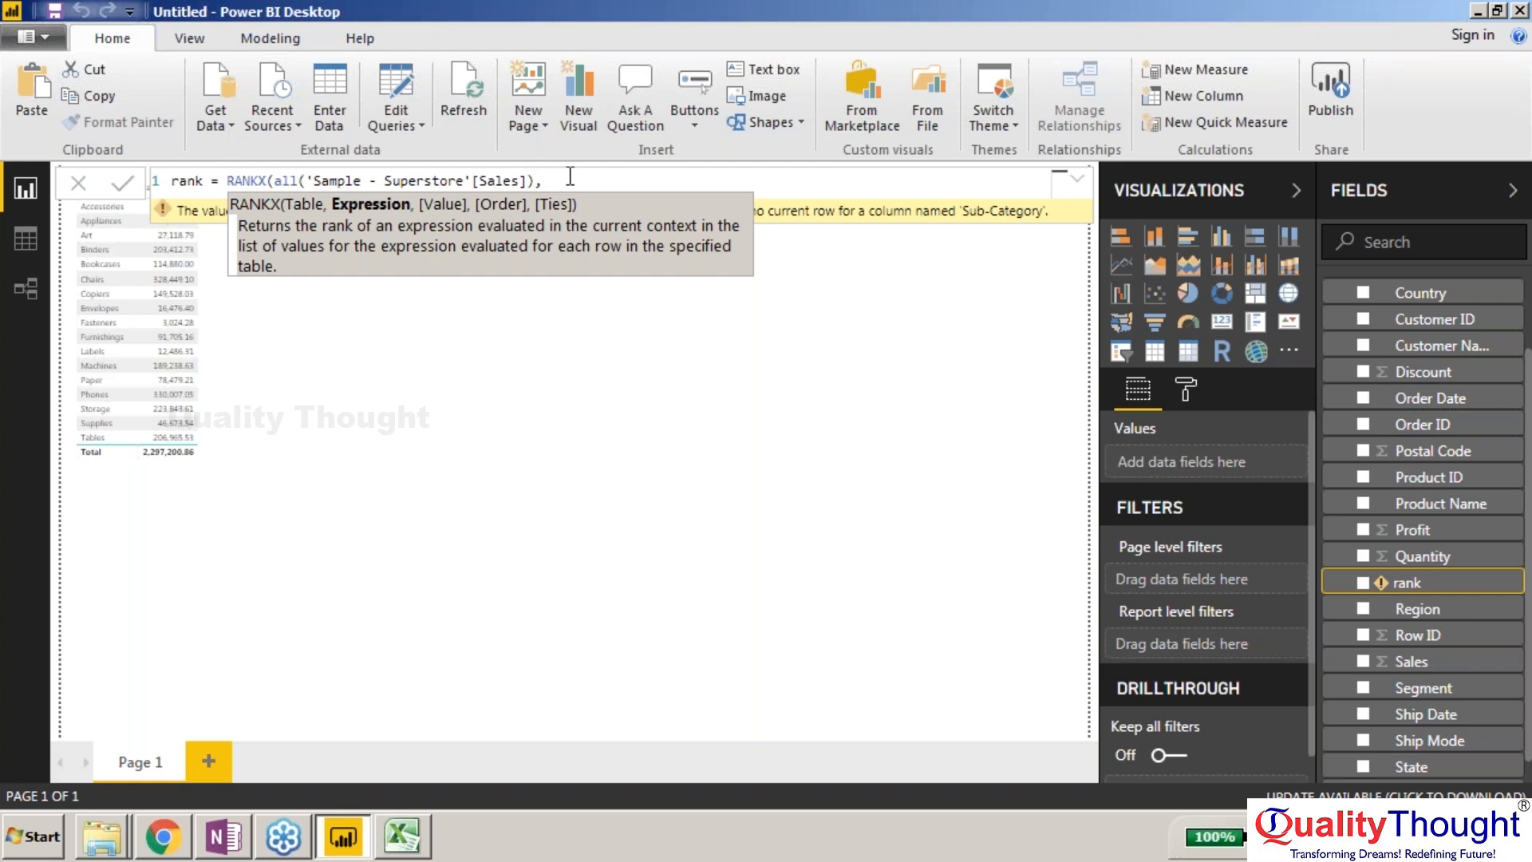
pyautogui.press('BackSpace')
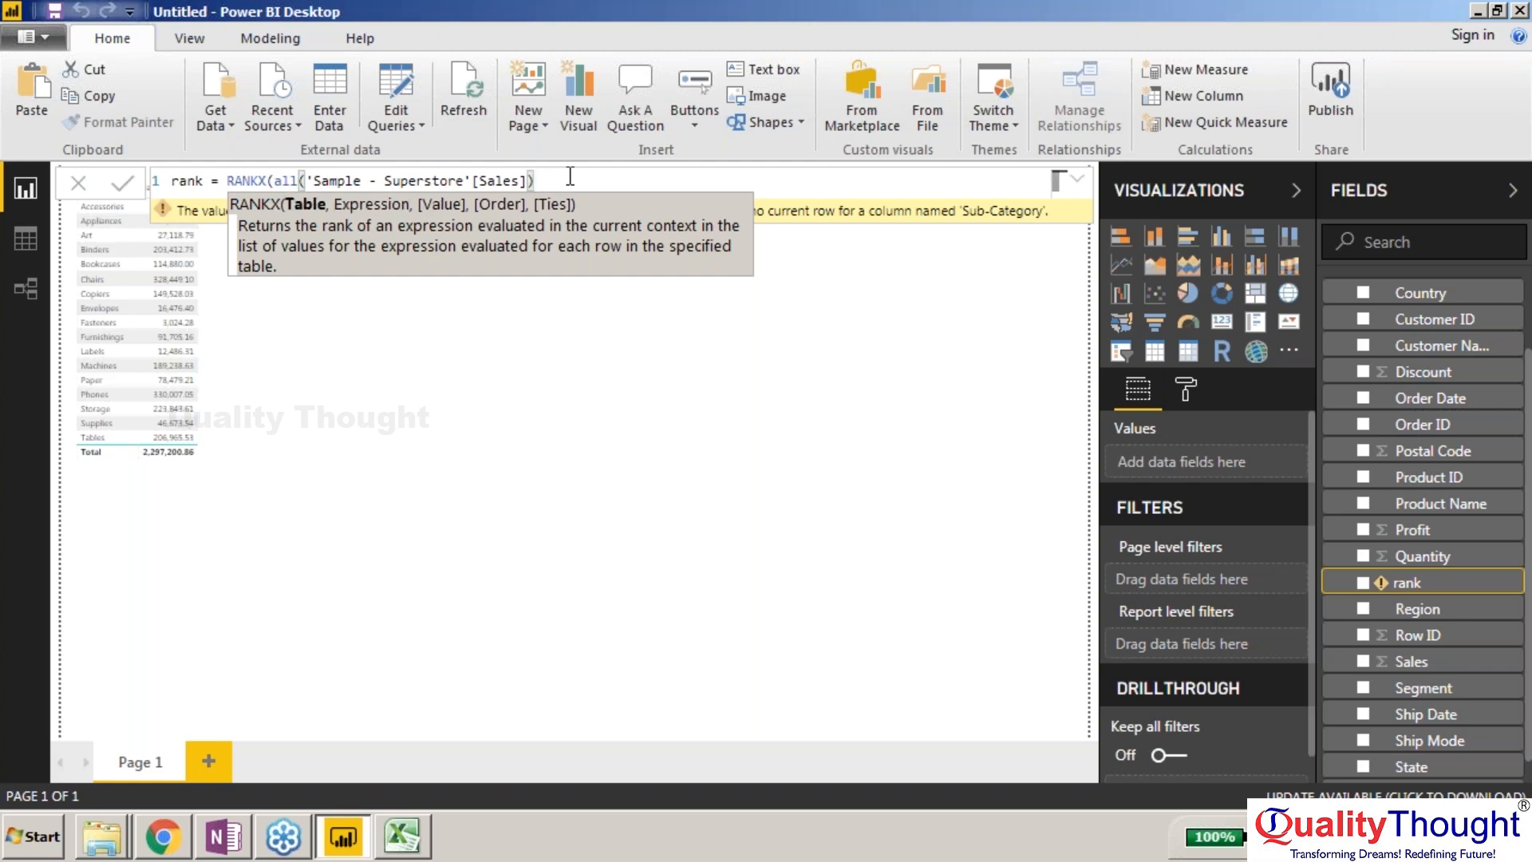
pyautogui.write(')')
pyautogui.press('BackSpace')
pyautogui.write(',')
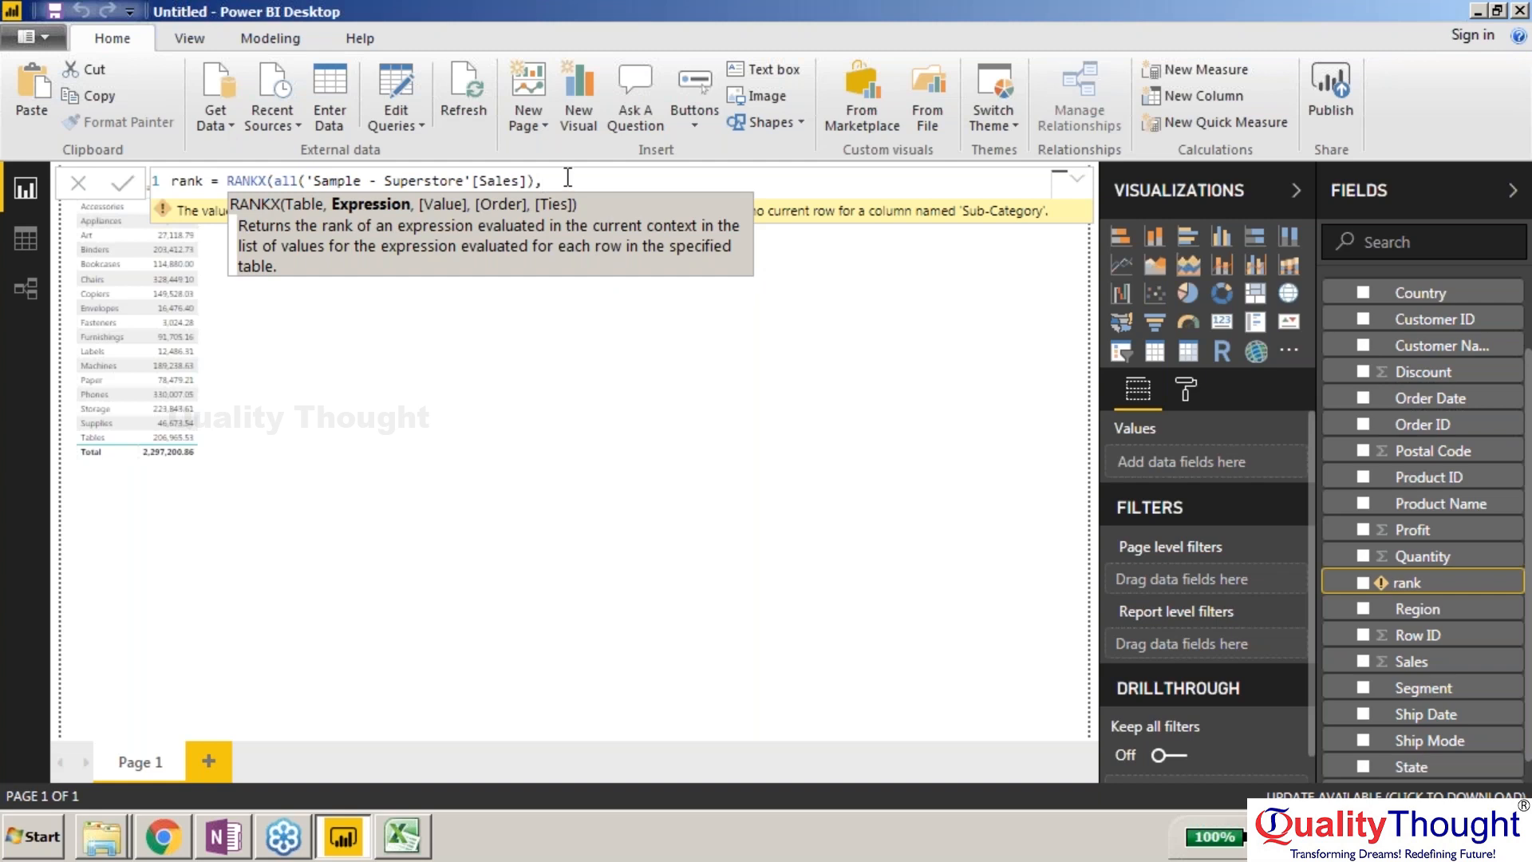
# Step: Clear the whole RANKX expression from the rank measure and commit the empty formula
pyautogui.moveTo(546, 181); pyautogui.dragTo(166, 181)
pyautogui.press('BackSpace')
pyautogui.press('Return')
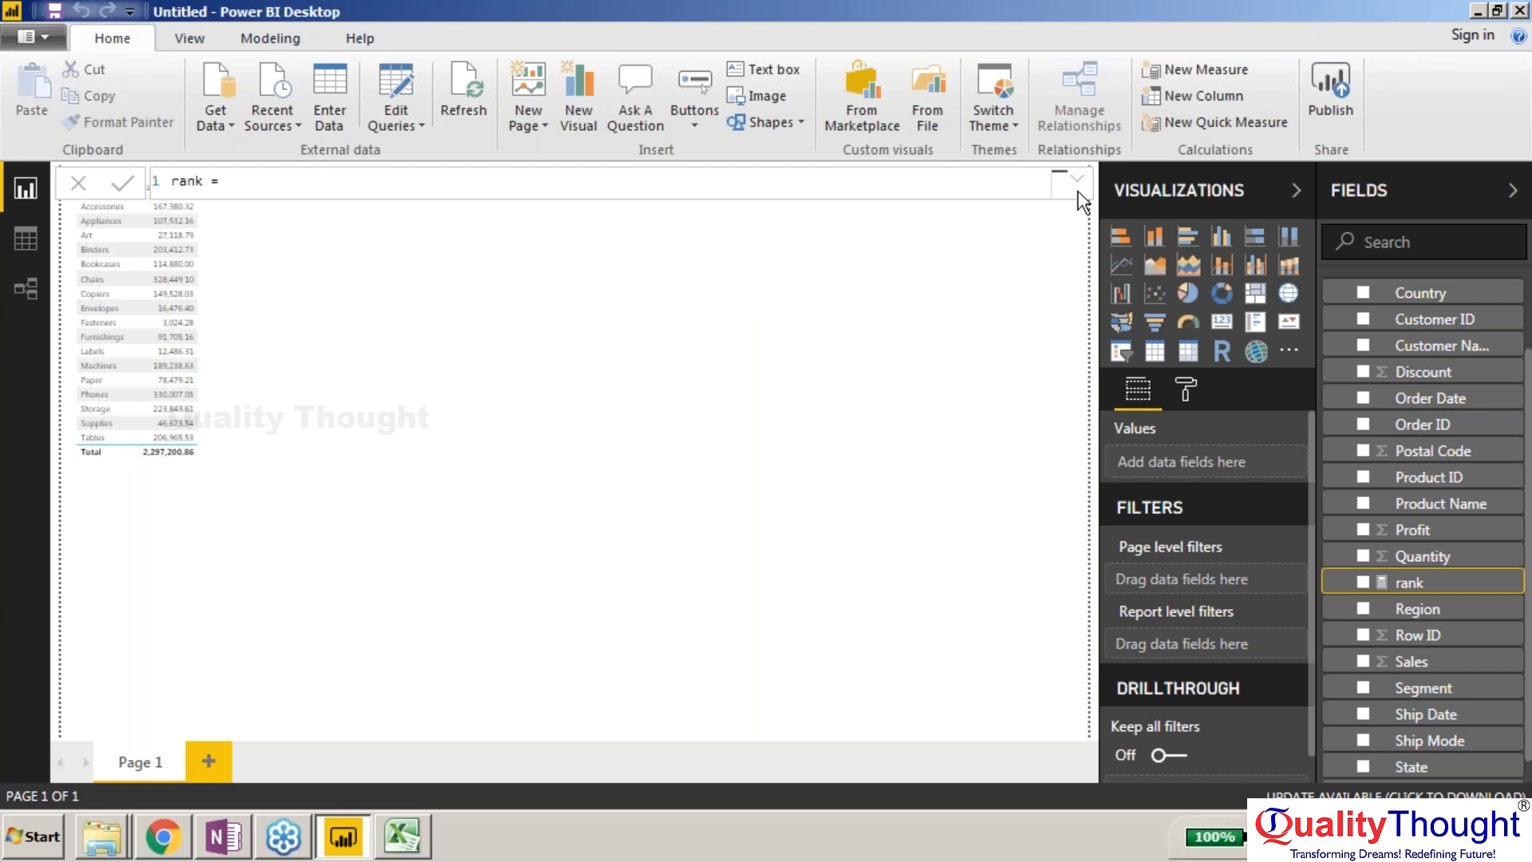
# Step: Show the Sub-Category sales table in focus mode
pyautogui.click(159, 235)
pyautogui.click(273, 541)
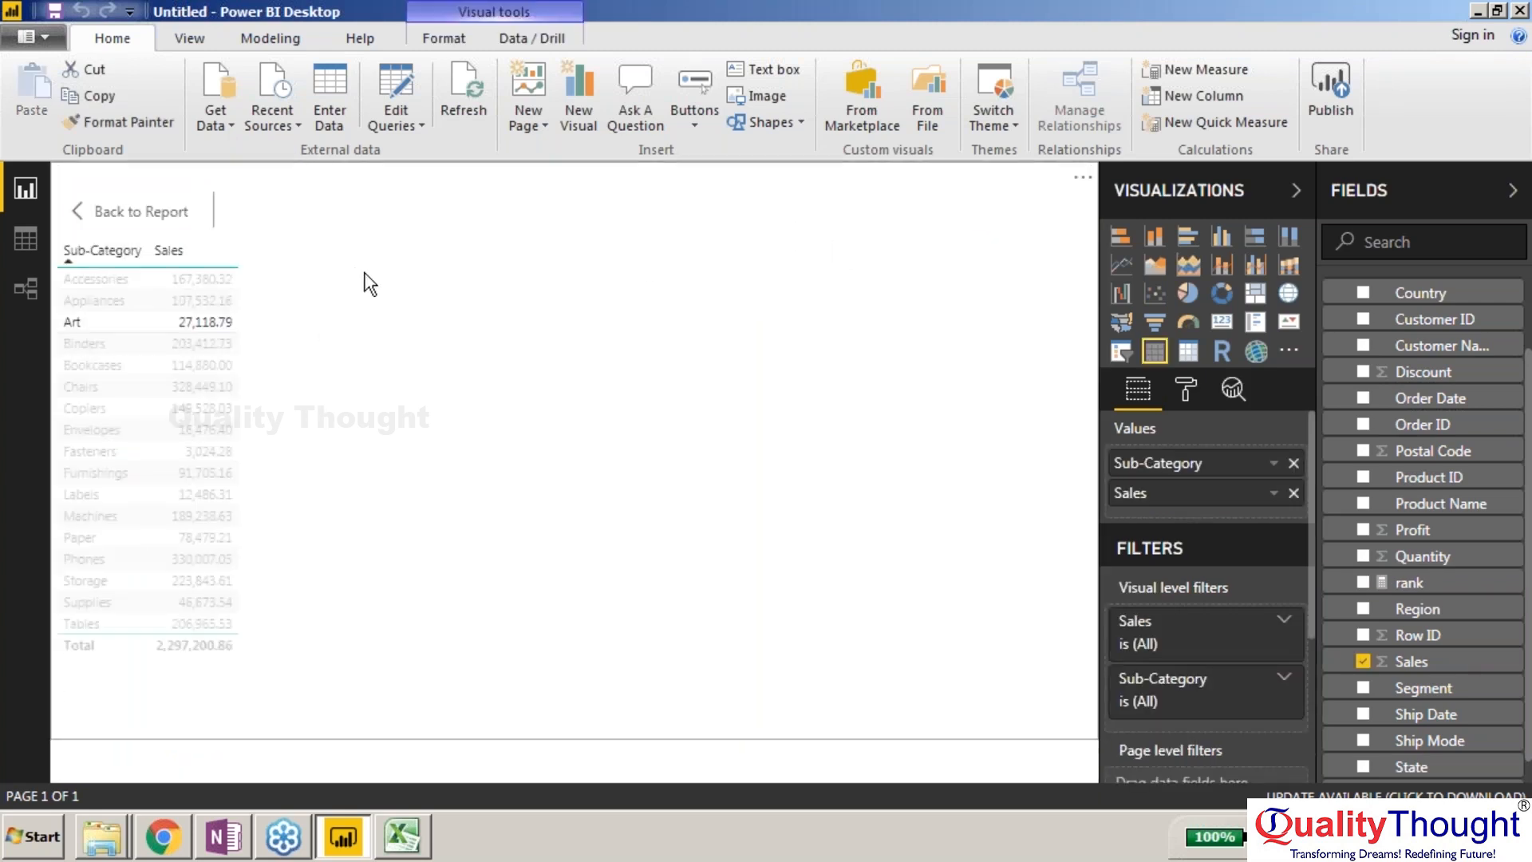
pyautogui.click(1216, 67)
pyautogui.click(360, 186)
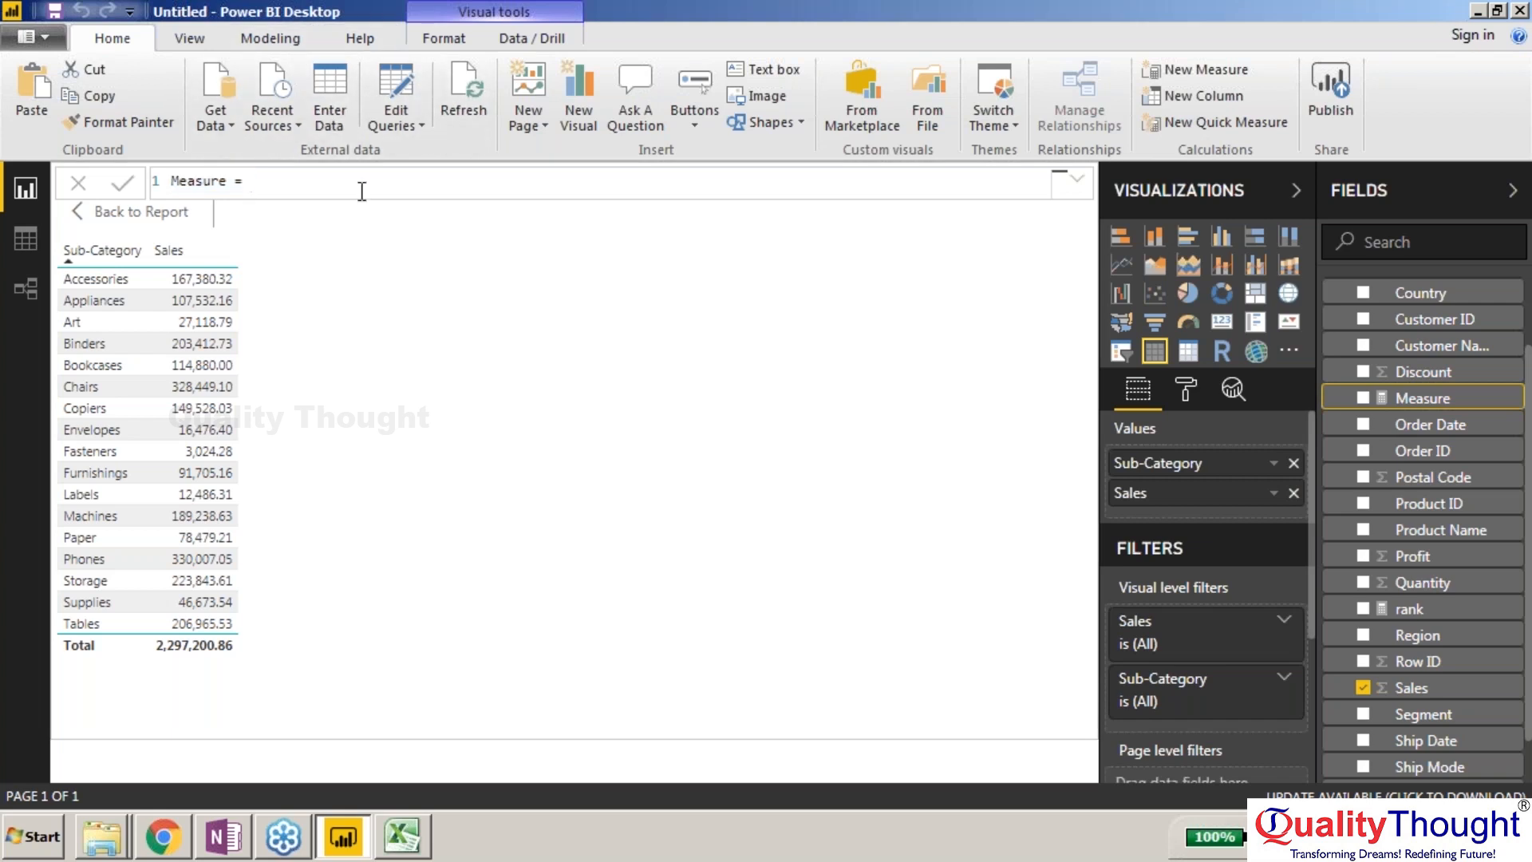
pyautogui.write('rank')
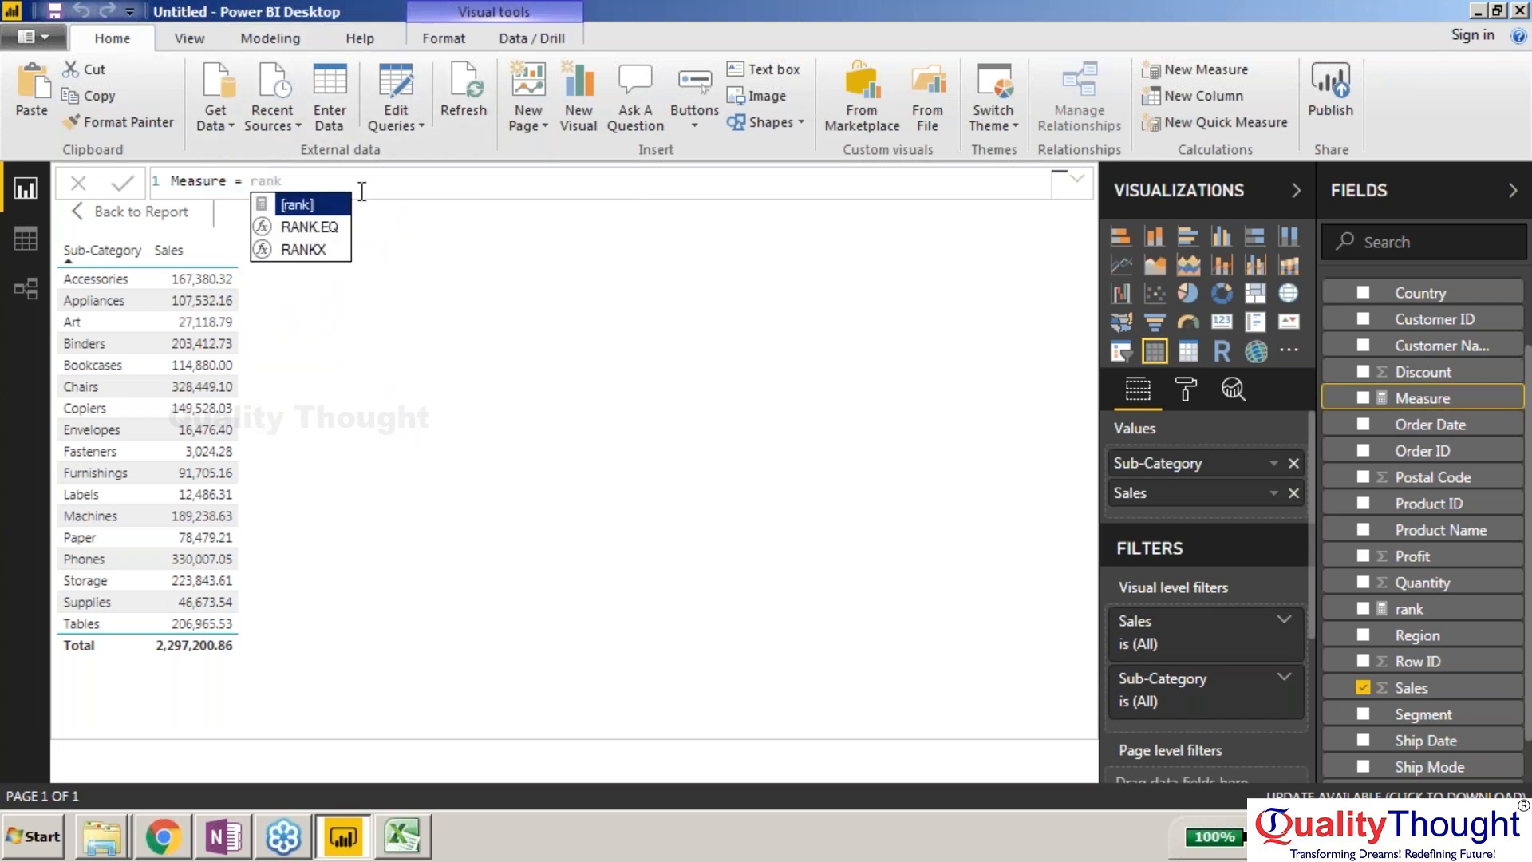
pyautogui.press('Tab')
pyautogui.hotkey('ctrl', 'a')
pyautogui.press('BackSpace')
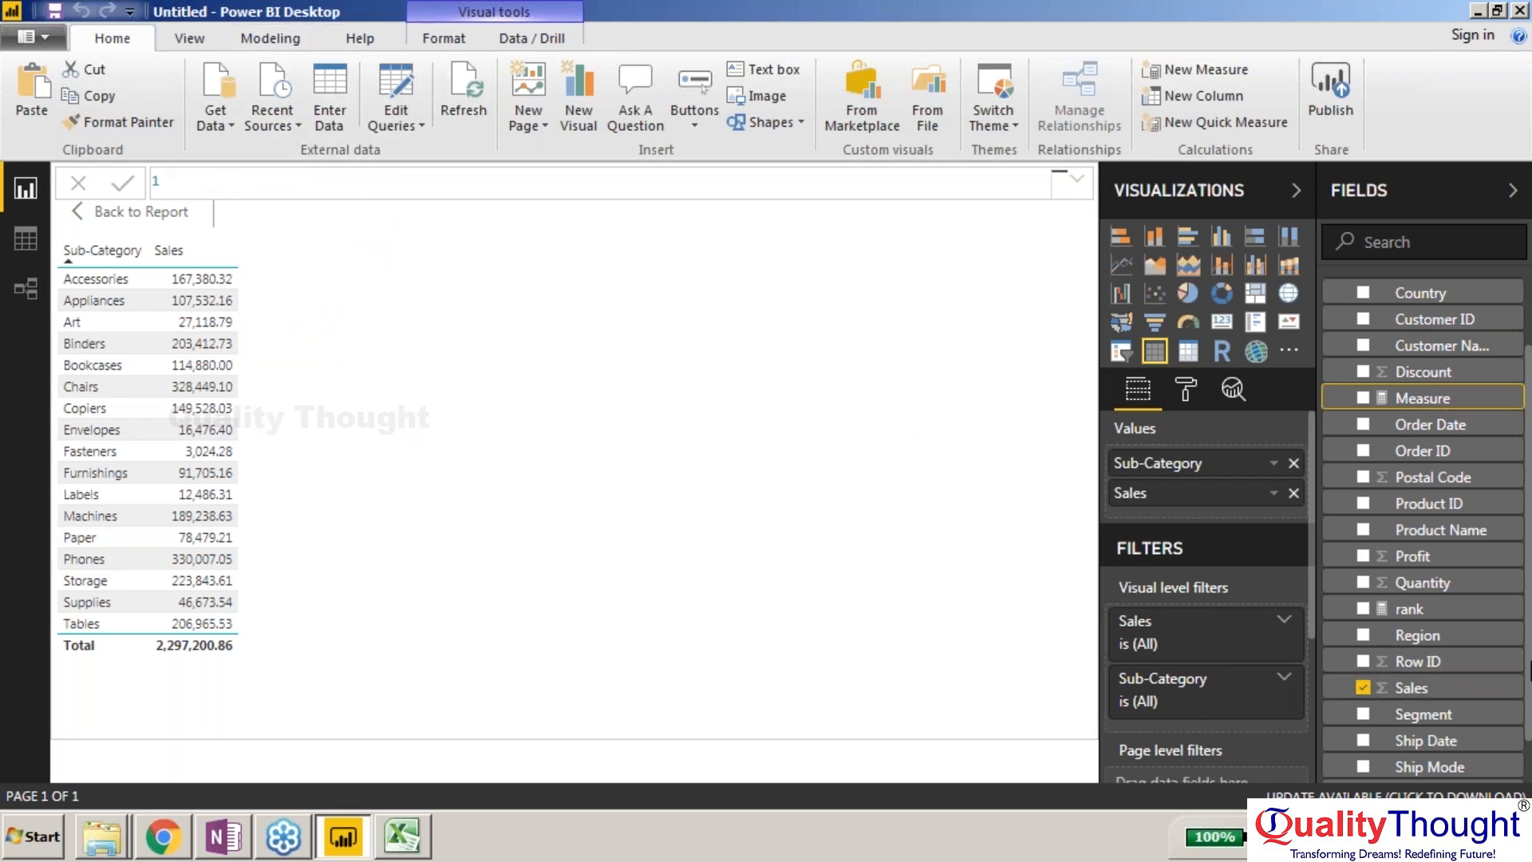
pyautogui.press('Return')
# Step: Delete the existing rank measure from the Sample - Superstore fields and confirm the deletion
pyautogui.click(1500, 585)
pyautogui.click(1367, 380)
pyautogui.click(897, 459)
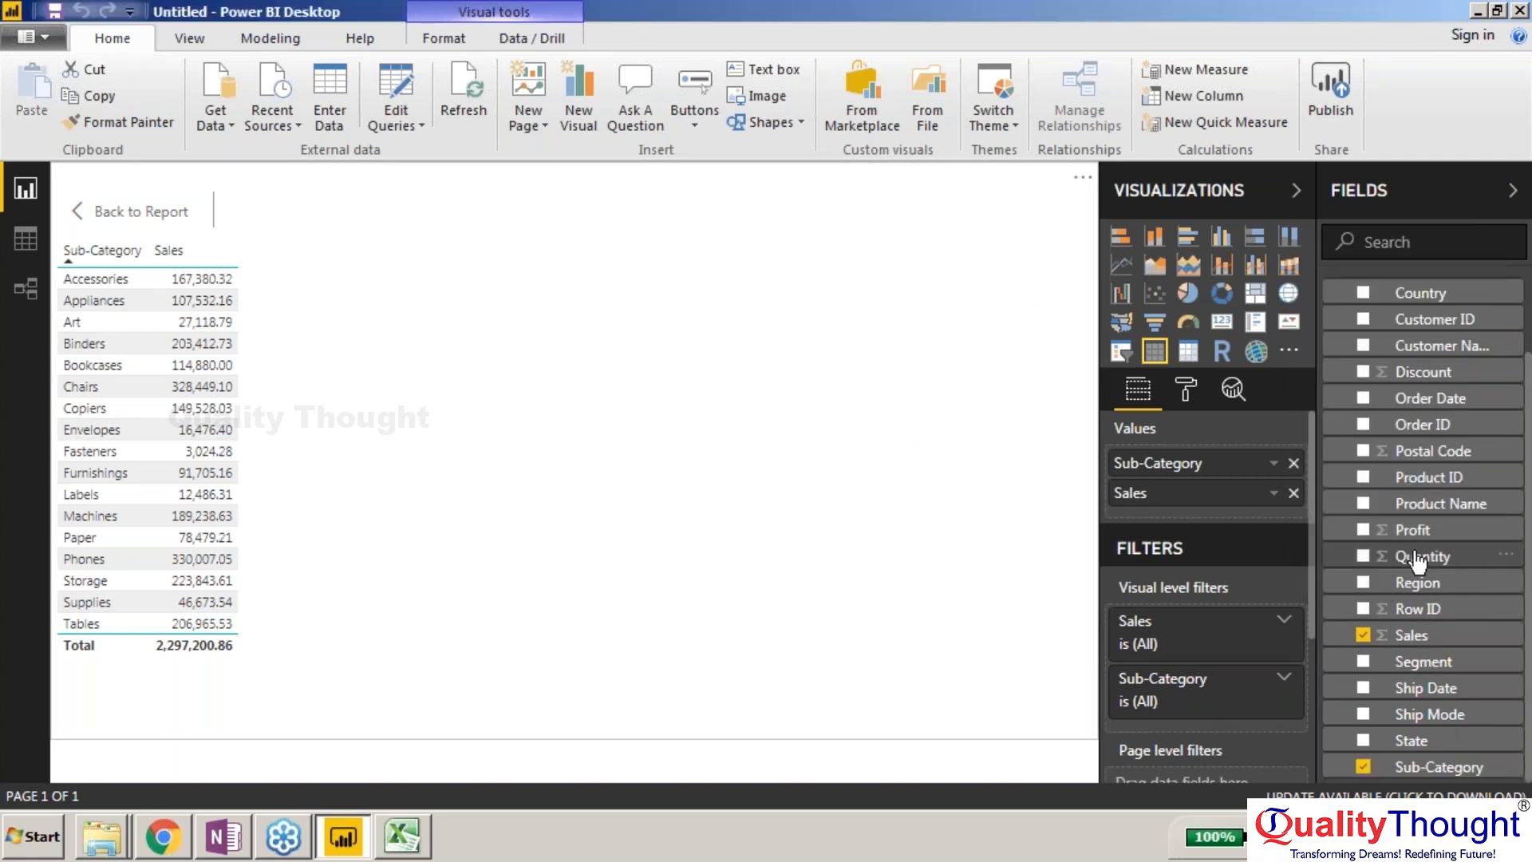
# Step: Create a new measure from the Sub-Category field, name it rank and start its formula with RANKX(
pyautogui.click(1508, 767)
pyautogui.click(1420, 403)
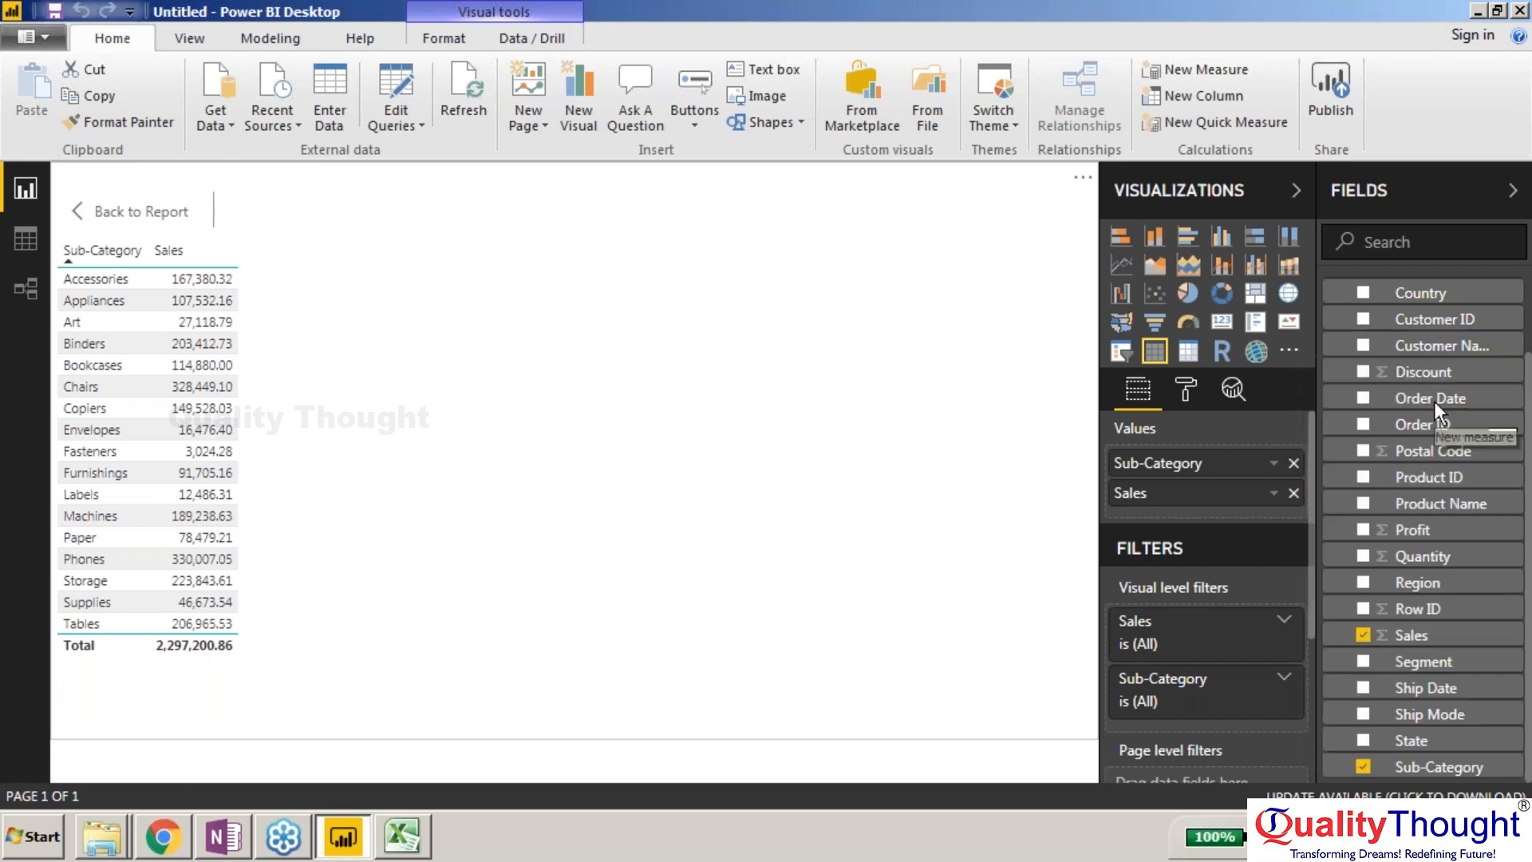
pyautogui.write('rank =')
pyautogui.moveTo(1528, 683); pyautogui.dragTo(1527, 707)
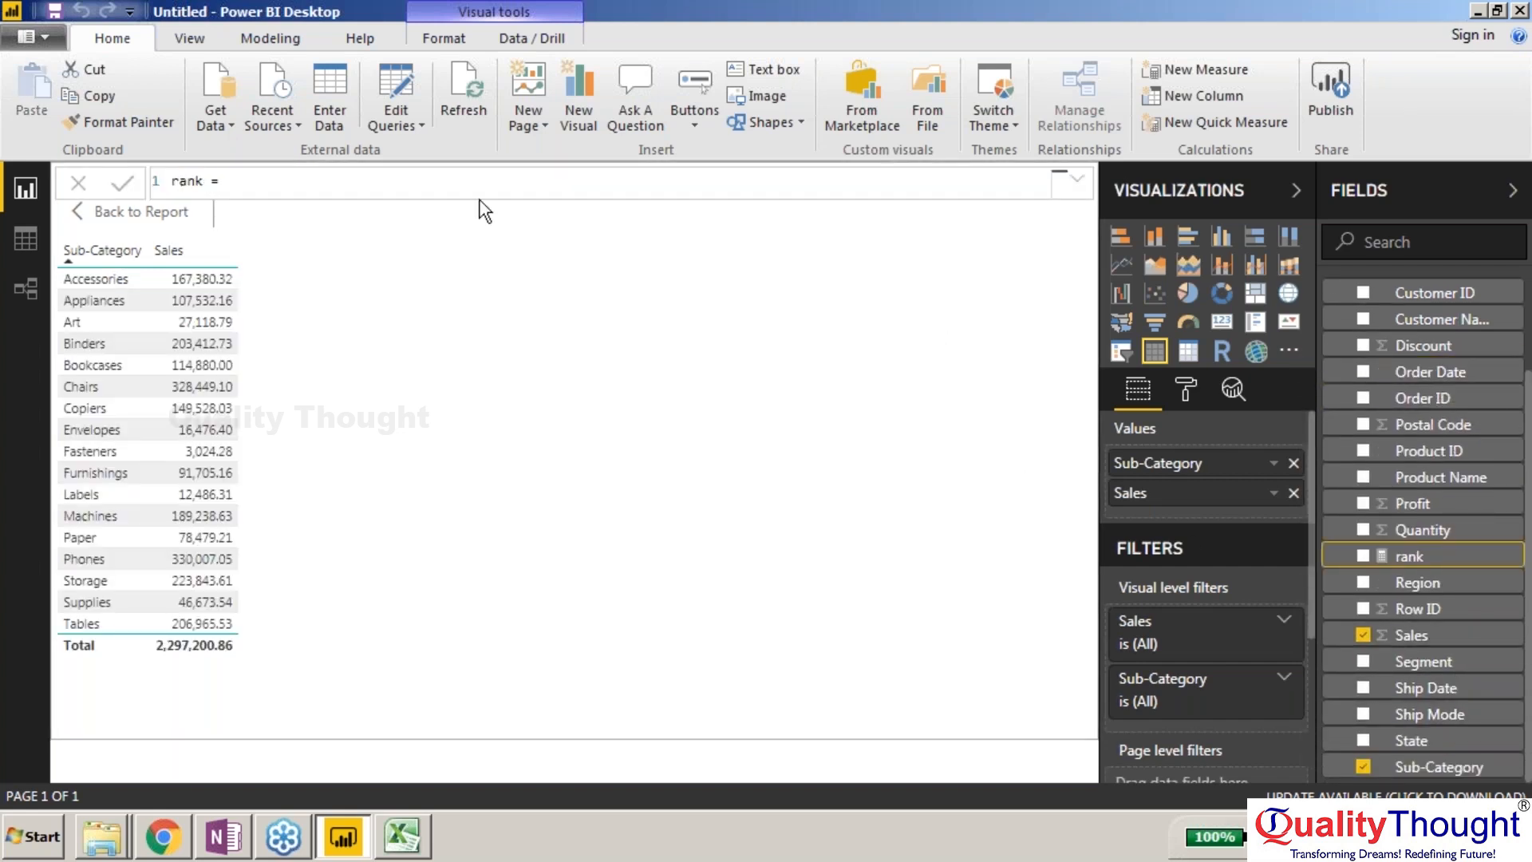
pyautogui.write('RANKX(')
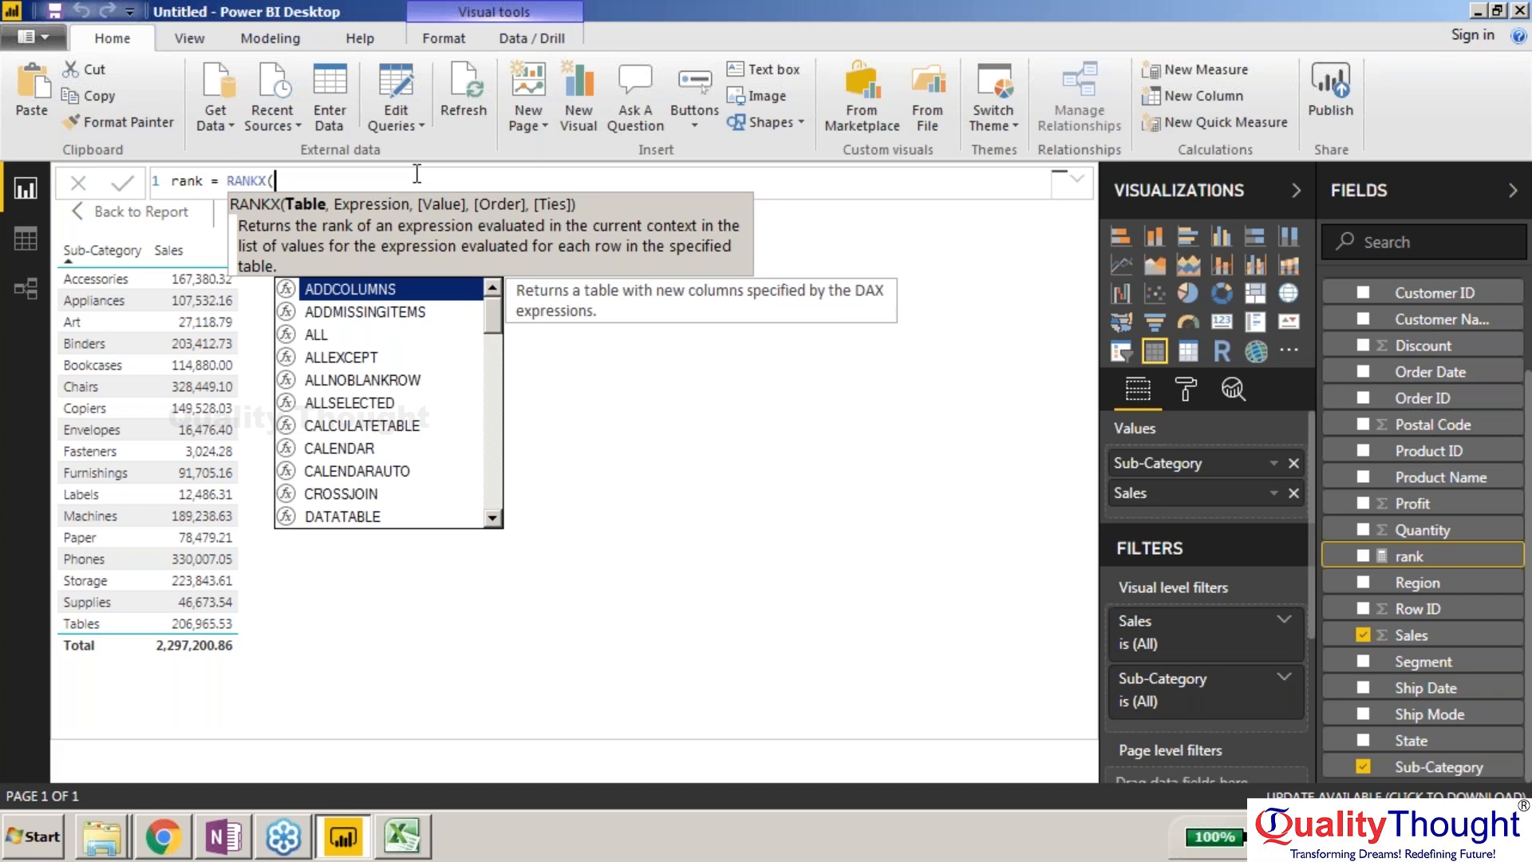
# Step: Enter all('Sample - Superstore'[Sub-Category]) as the table argument of RANKX
pyautogui.write('all')
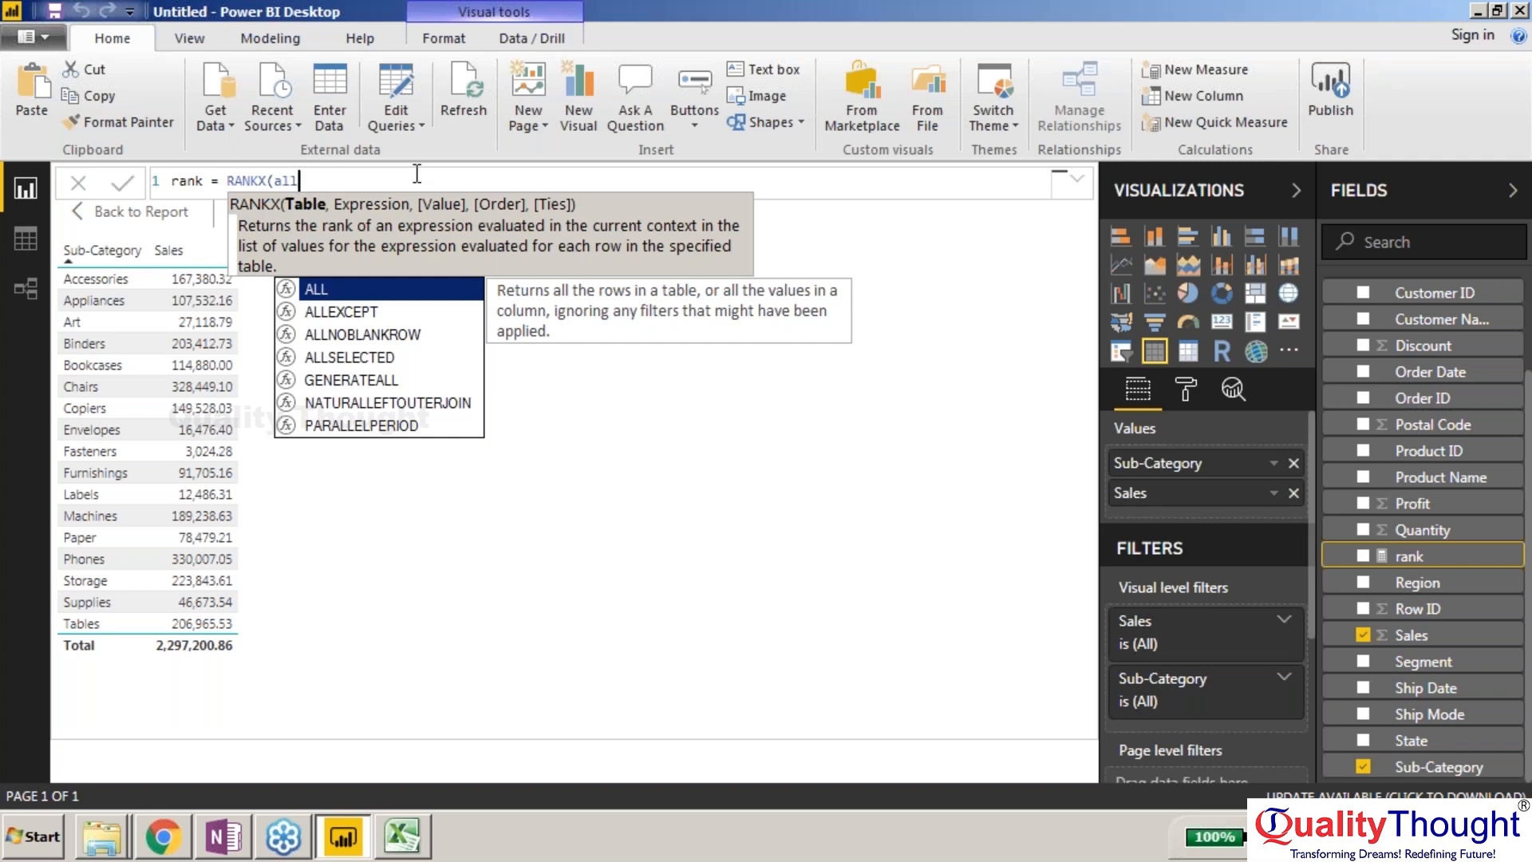
pyautogui.scroll(-5, 581, 427)
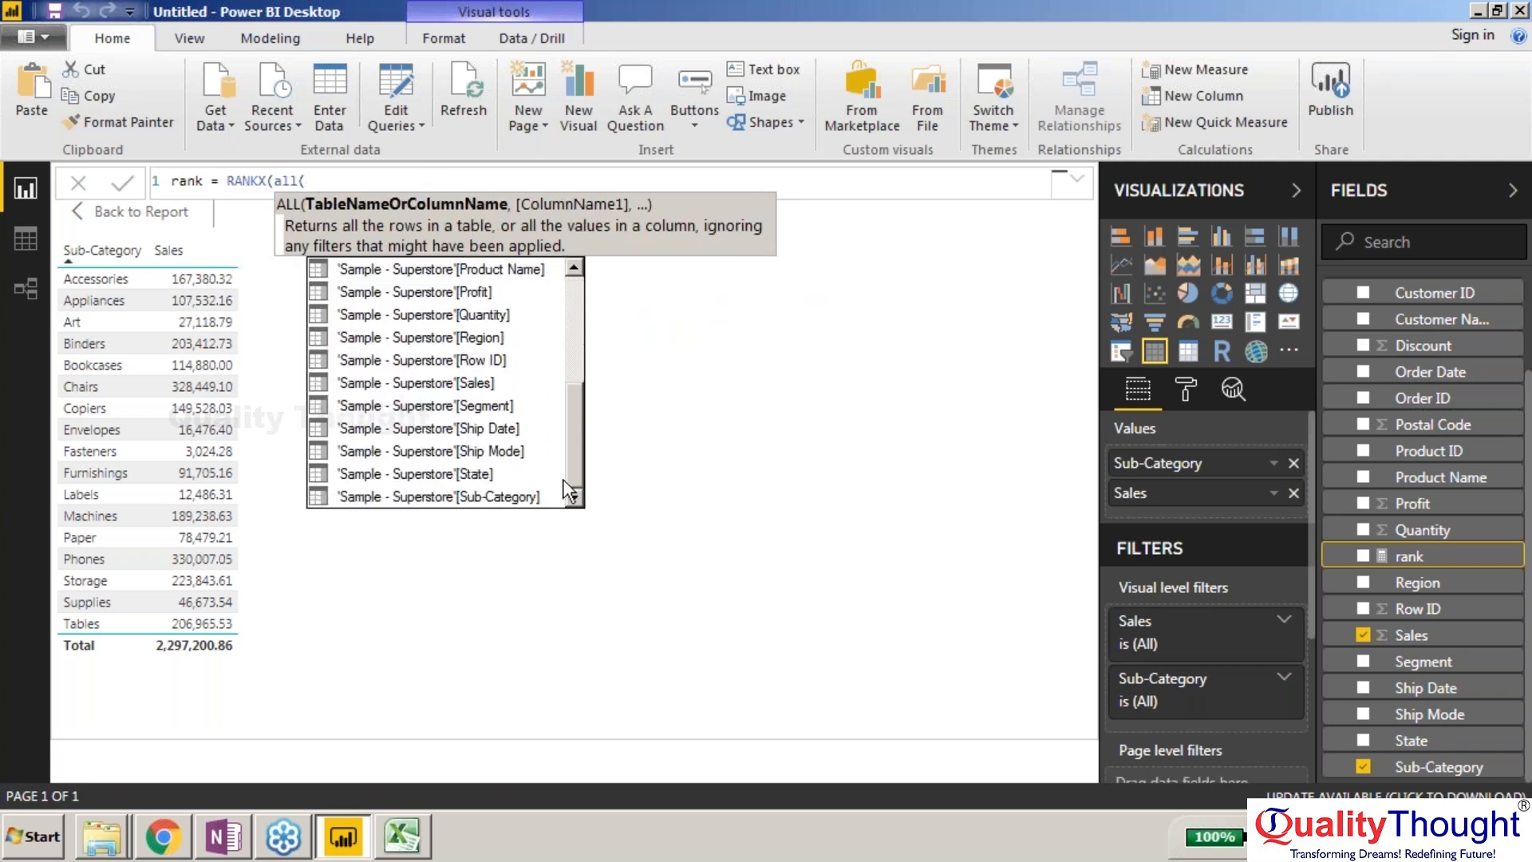
pyautogui.doubleClick(514, 498)
pyautogui.write(')')
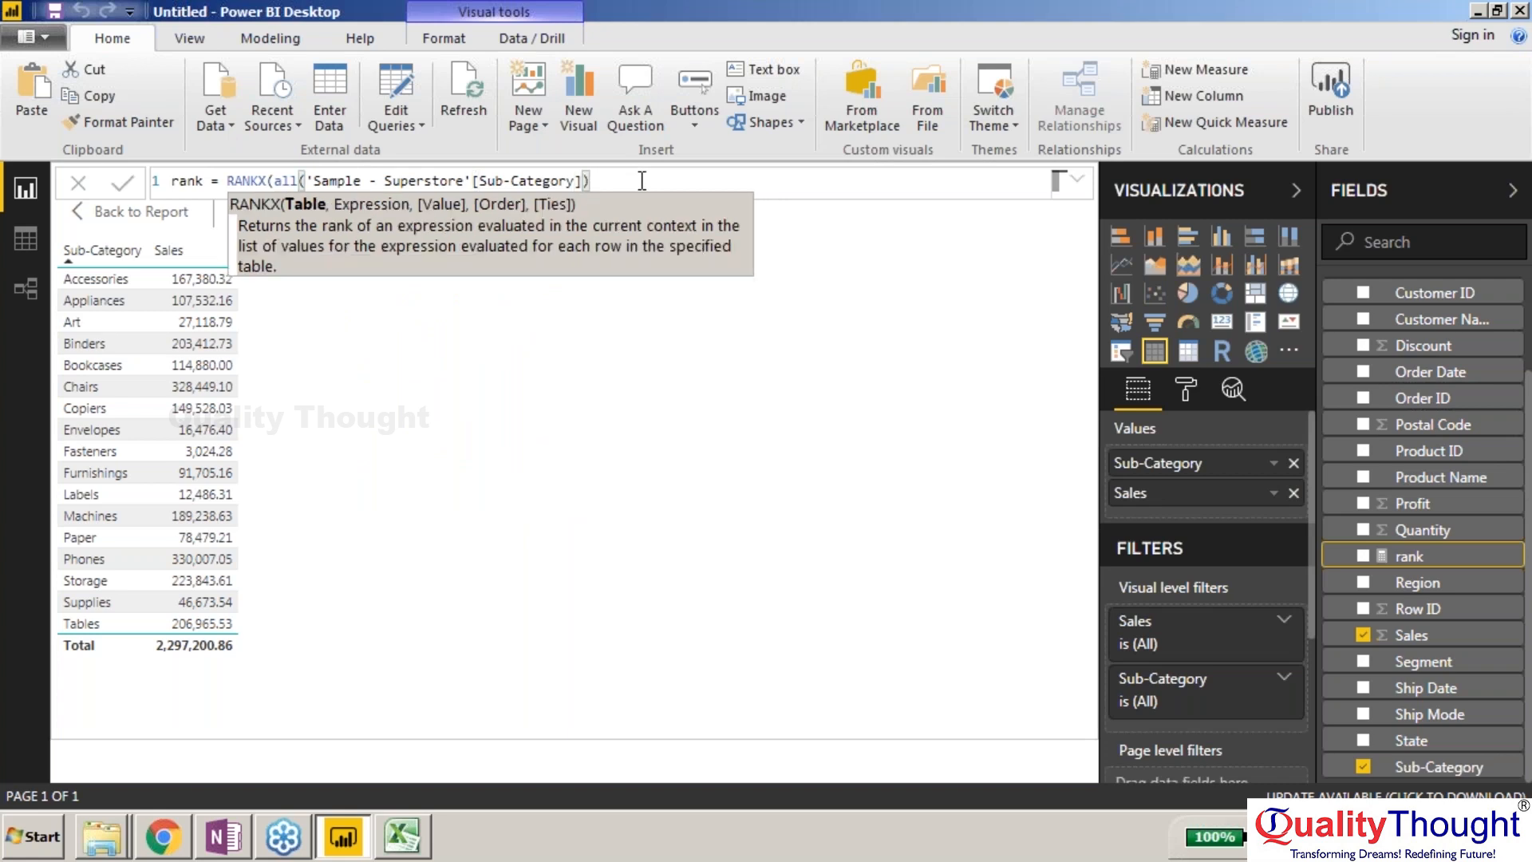
# Step: Try plain Sales, without a table name or brackets, as the RANKX expression argument and commit the formula
pyautogui.write(',Sa')
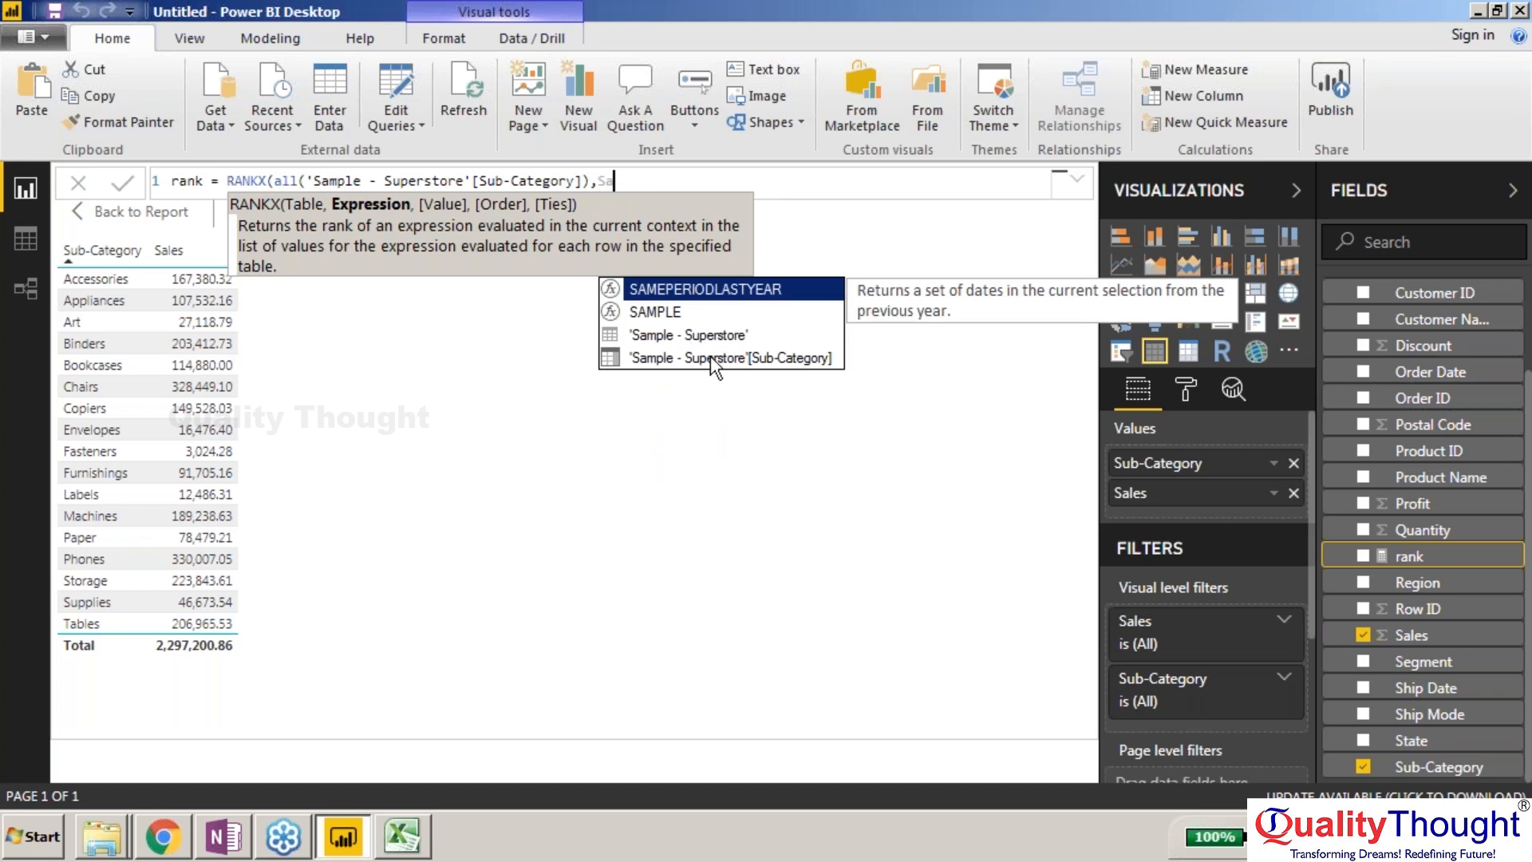
pyautogui.click(784, 232)
pyautogui.click(617, 184)
pyautogui.write('eles')
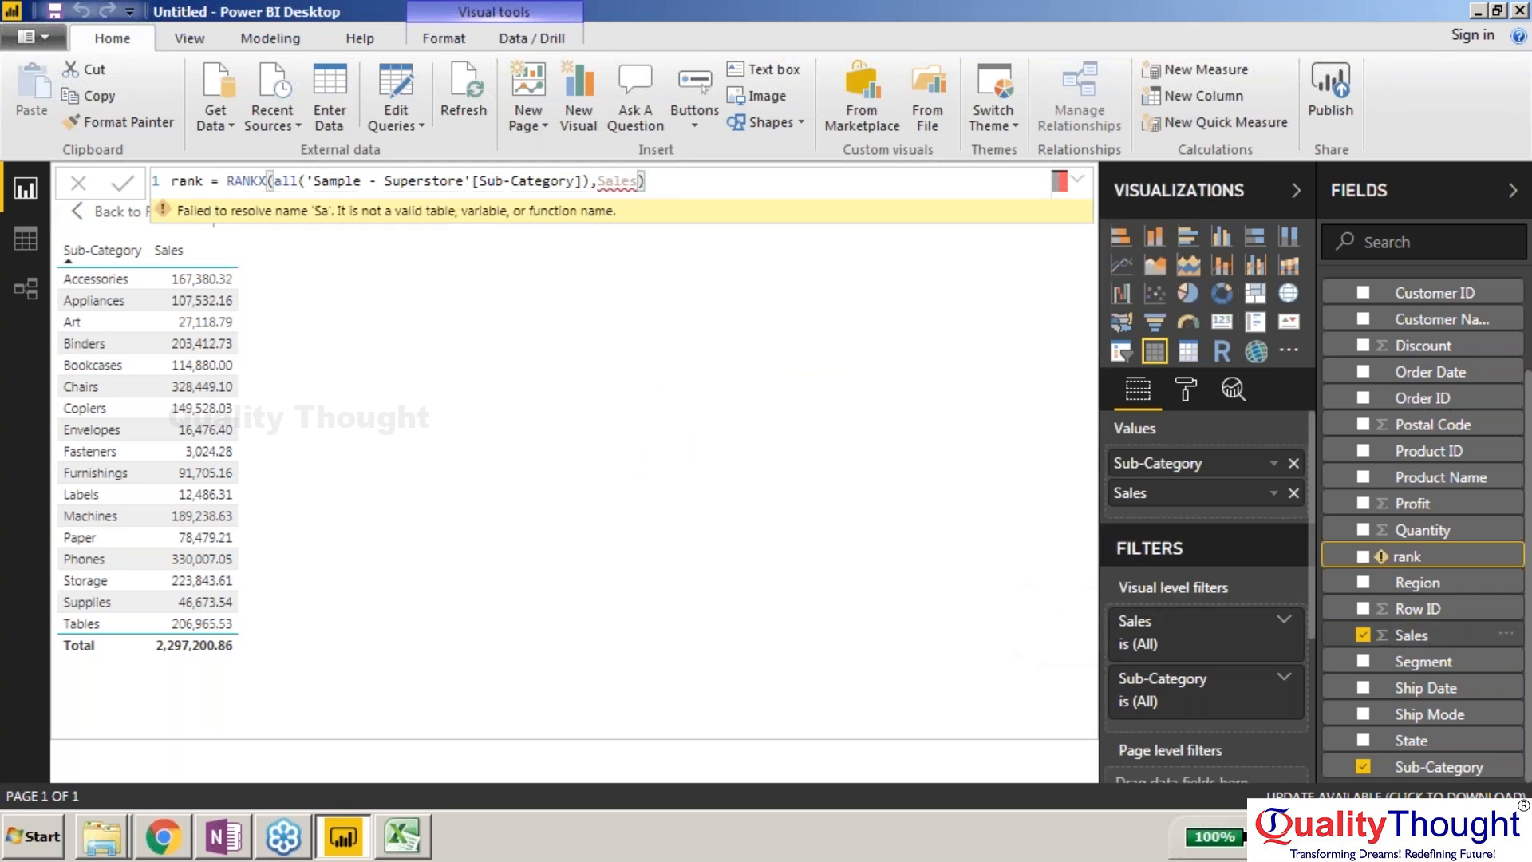
pyautogui.press('Return')
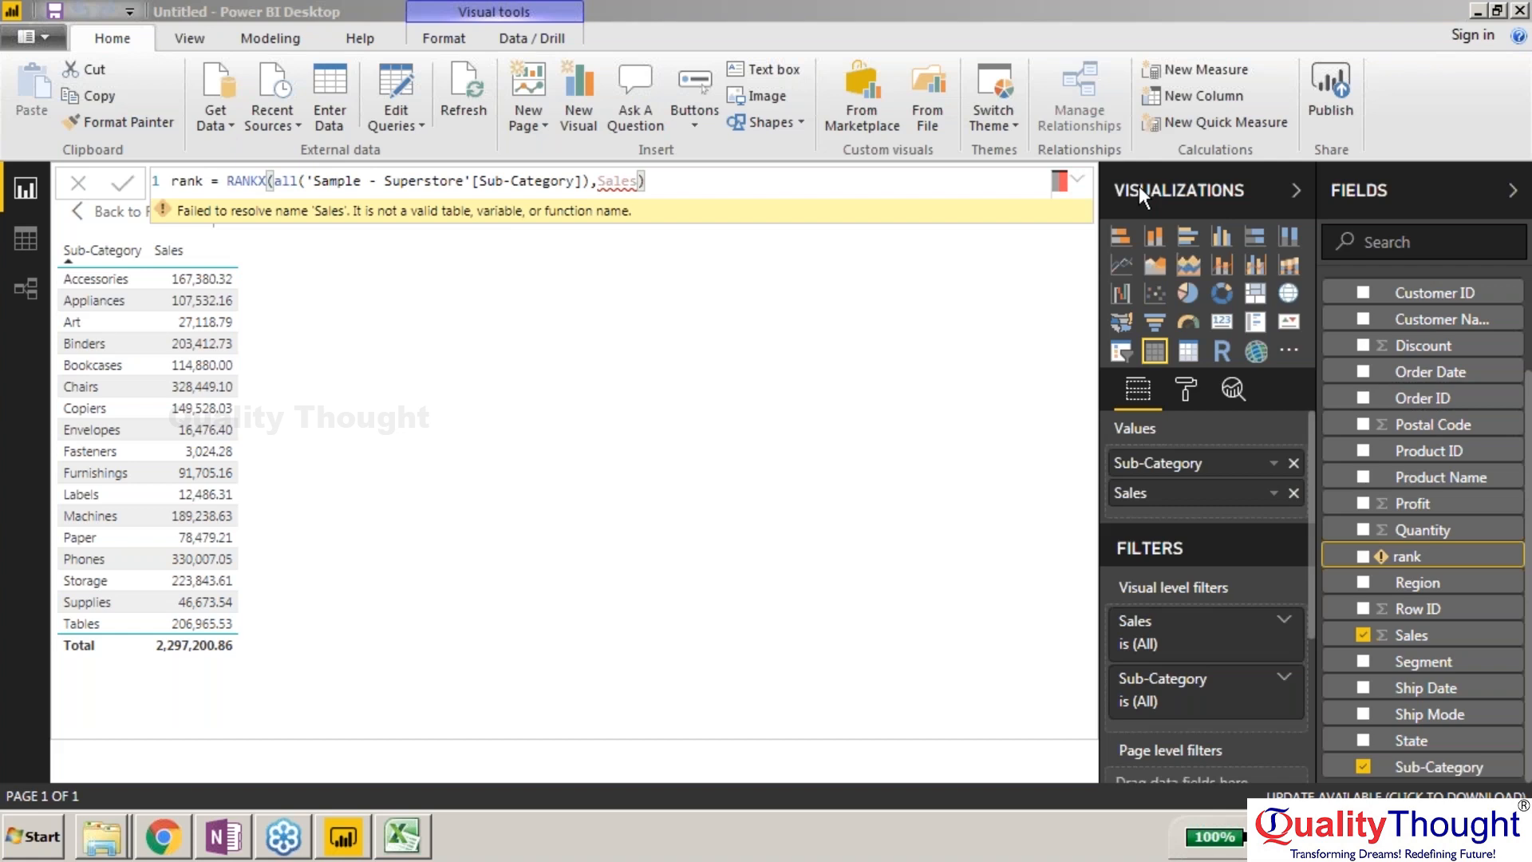
# Step: Replace the RANKX expression argument with SUM('Sample - Superstore'[Sales]), commit the formula and add rank to the table visual
pyautogui.press('BackSpace')
pyautogui.press('BackSpace')
pyautogui.press('BackSpace')
pyautogui.press('BackSpace')
pyautogui.press('BackSpace')
pyautogui.write('SUM(')
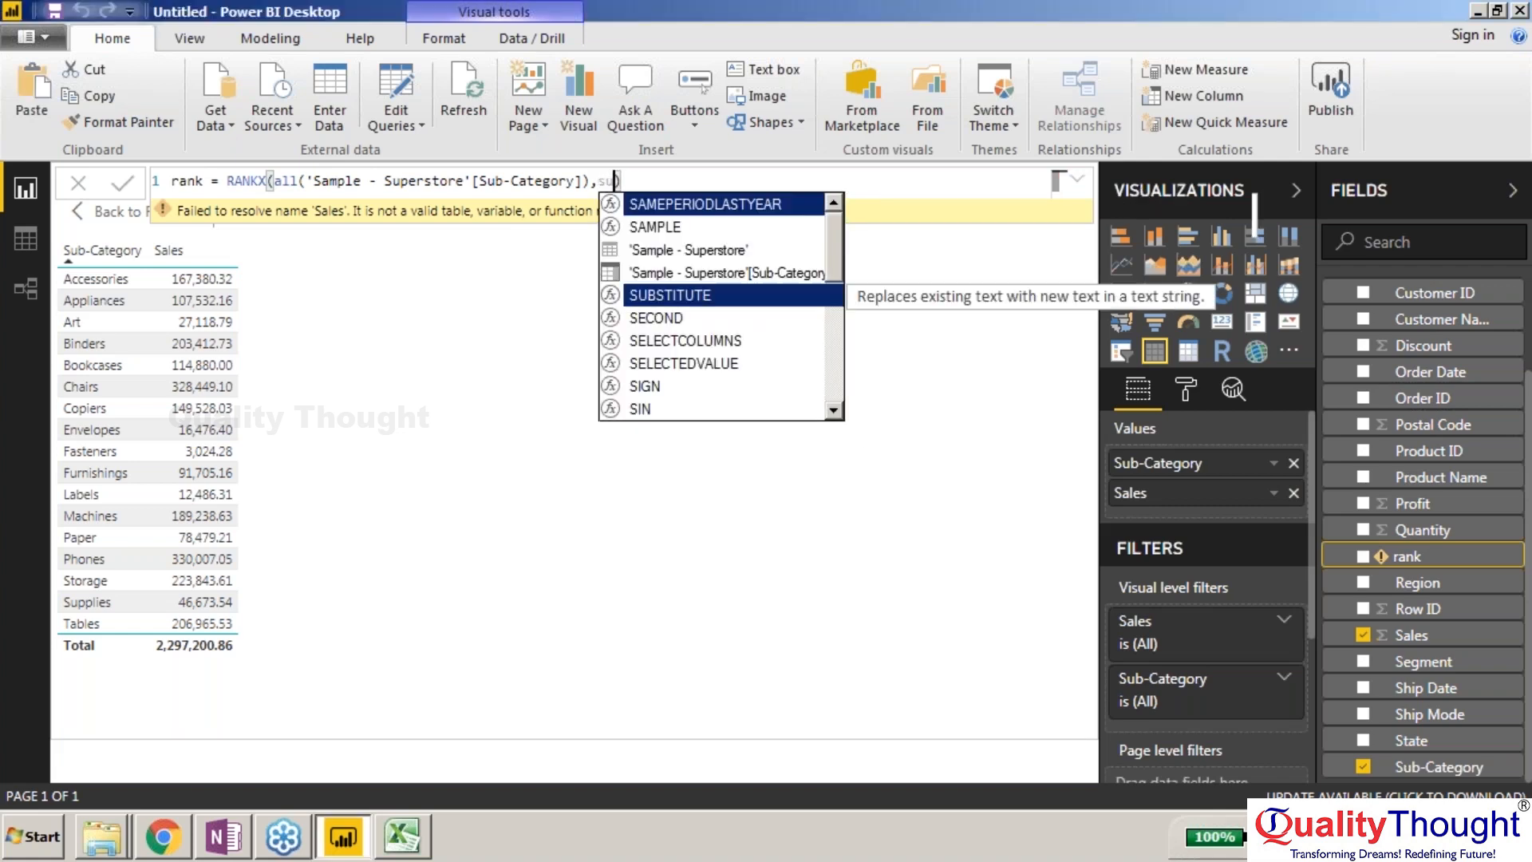
pyautogui.write("'Sample - Superstore'[Sales]")
pyautogui.press('Tab')
pyautogui.click(900, 178)
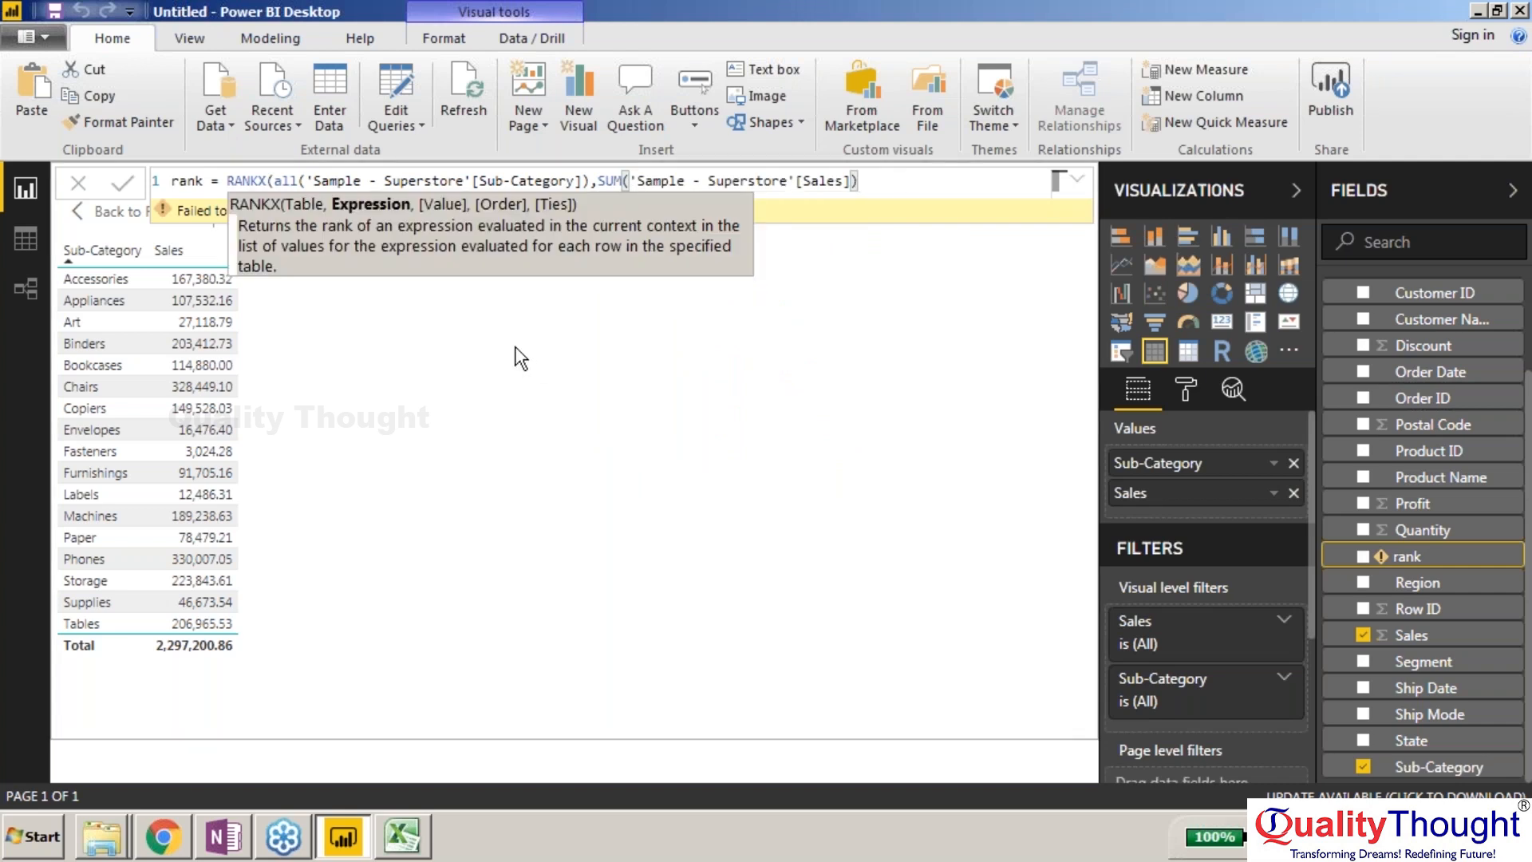
pyautogui.write(')')
pyautogui.press('Return')
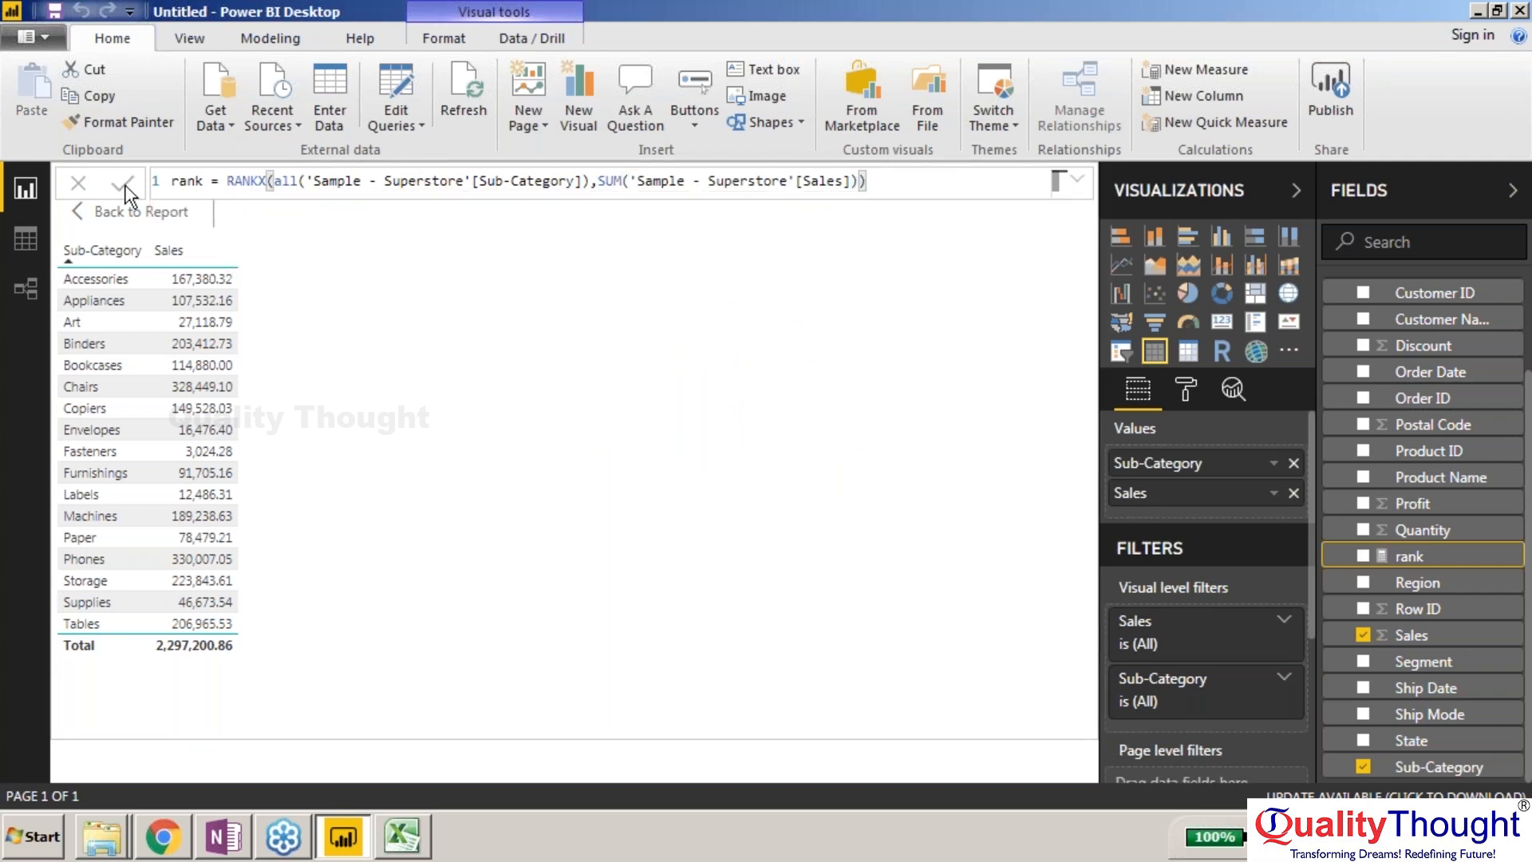
pyautogui.click(1363, 555)
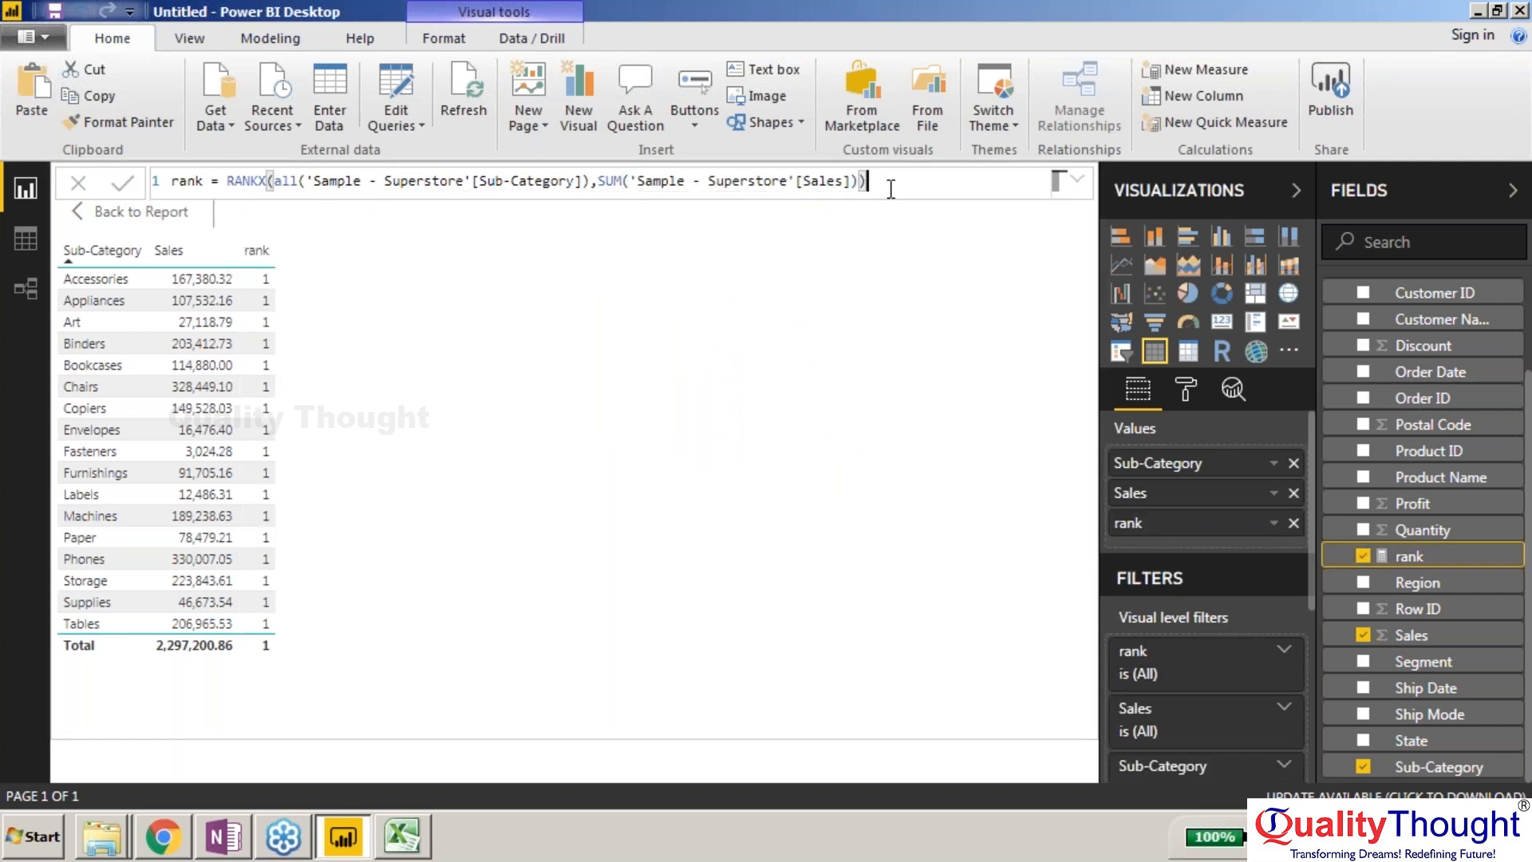
# Step: Review the arguments of the rank formula and the Sample - Superstore field list
pyautogui.click(354, 180)
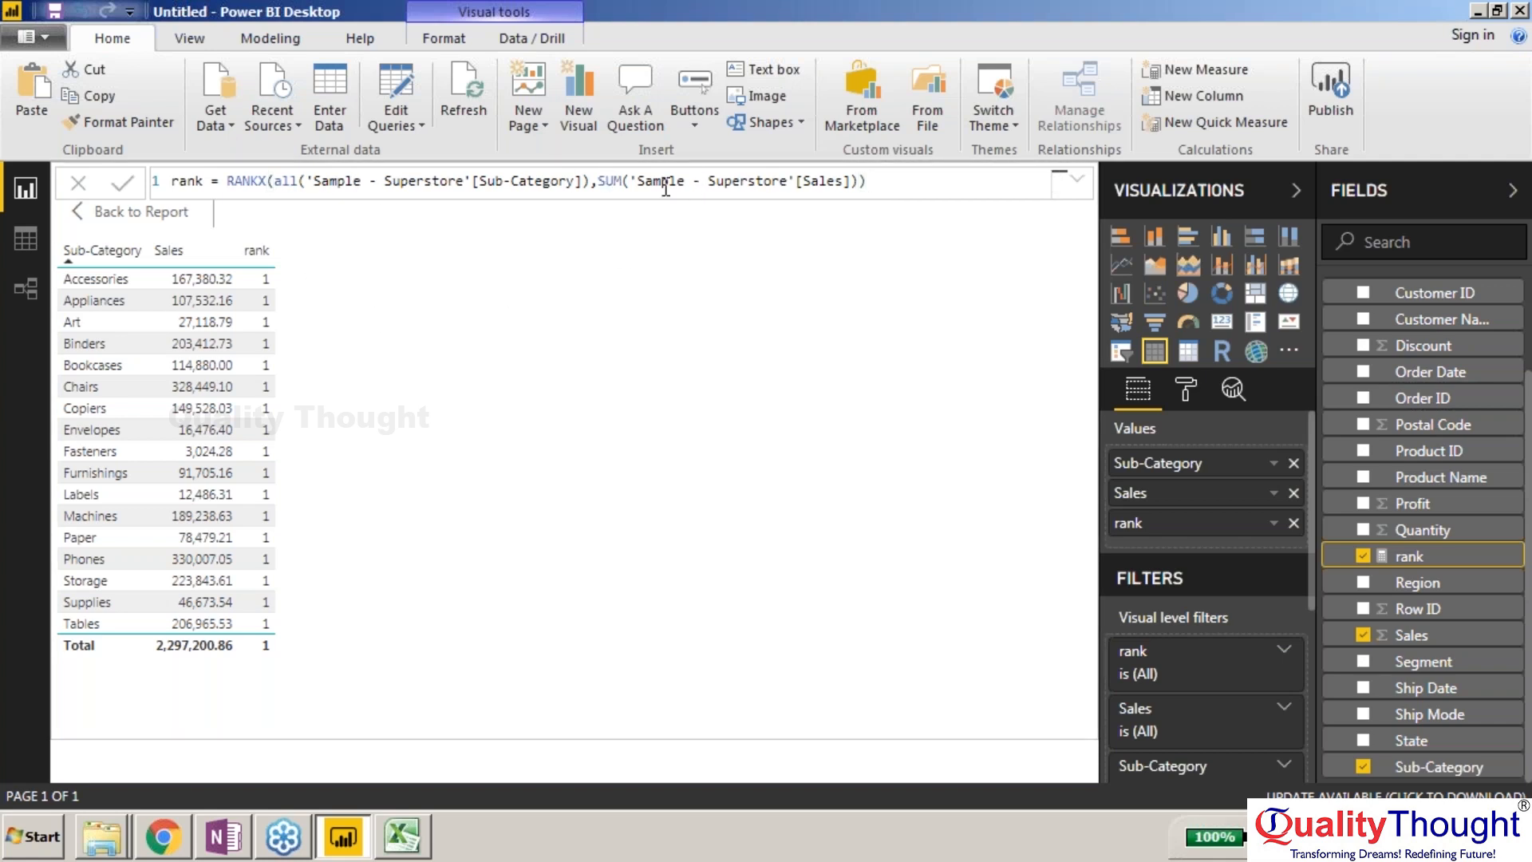
pyautogui.click(856, 182)
pyautogui.click(774, 183)
pyautogui.click(797, 183)
pyautogui.click(1520, 454)
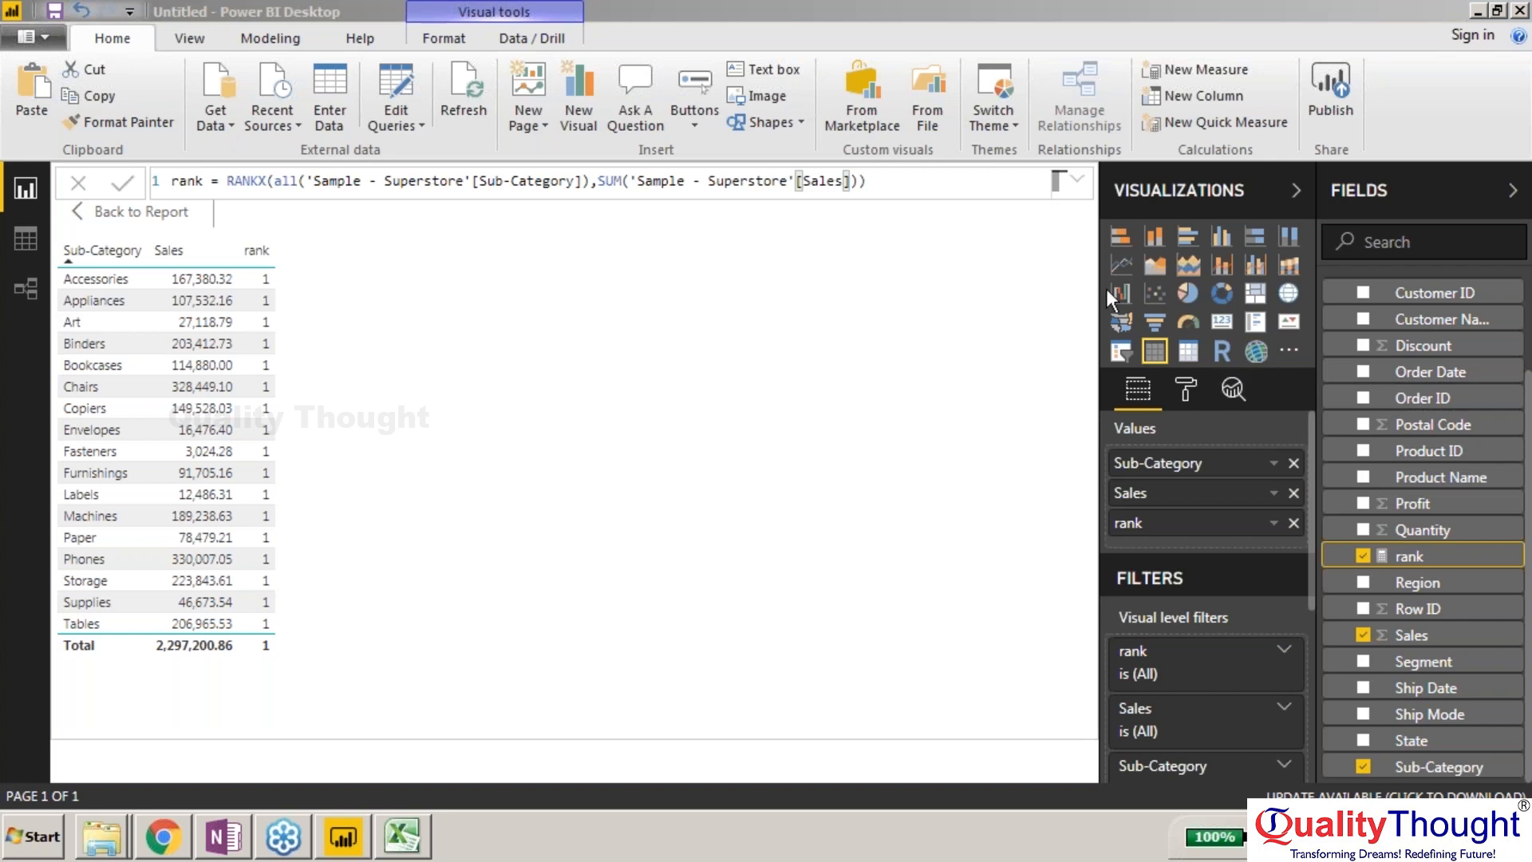
pyautogui.click(855, 272)
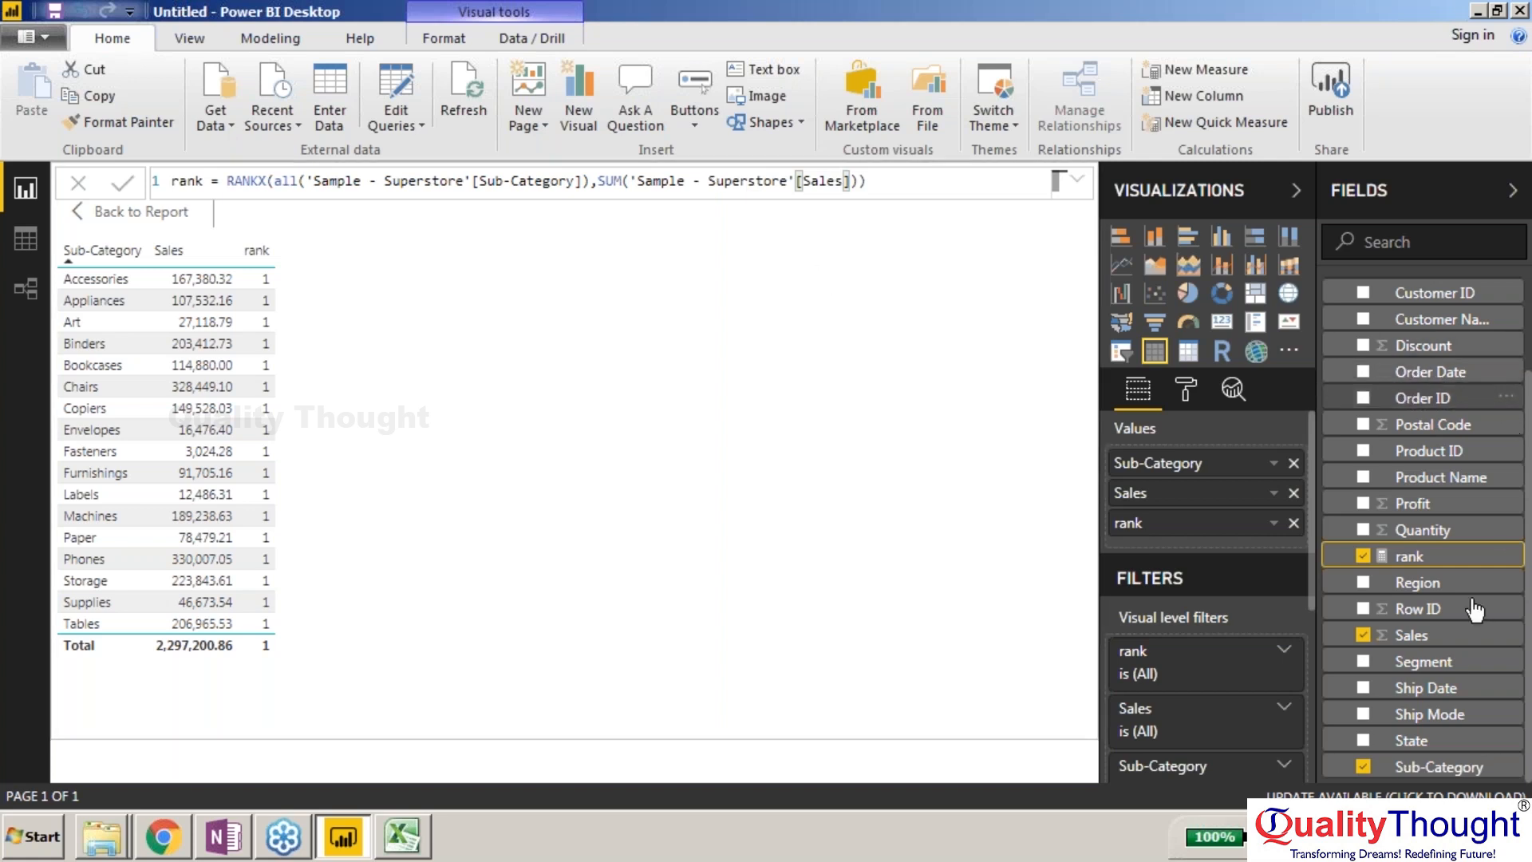
pyautogui.moveTo(1529, 572); pyautogui.dragTo(1529, 526)
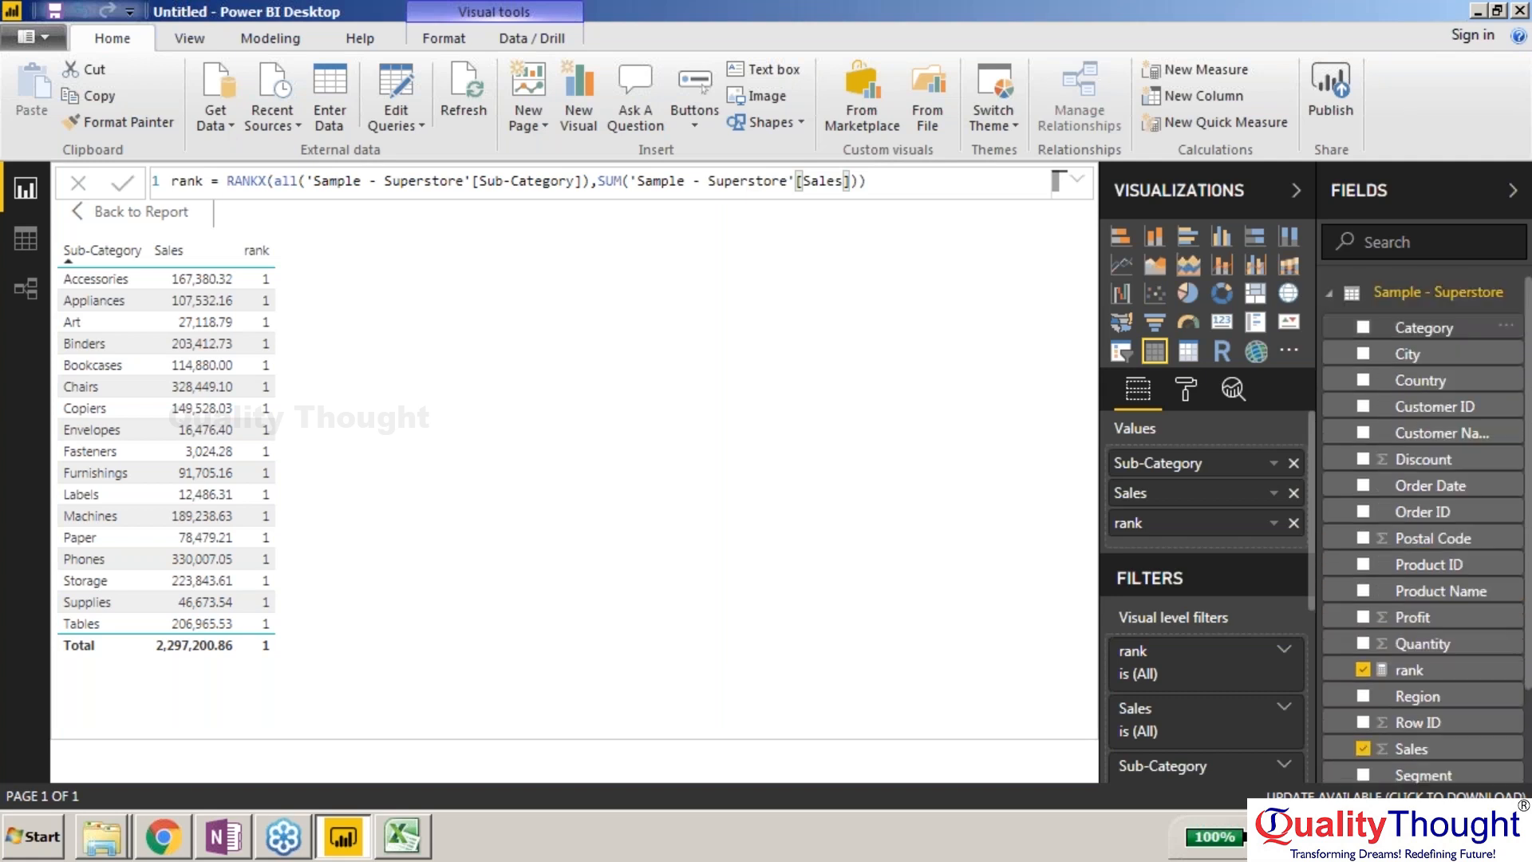
pyautogui.click(1330, 293)
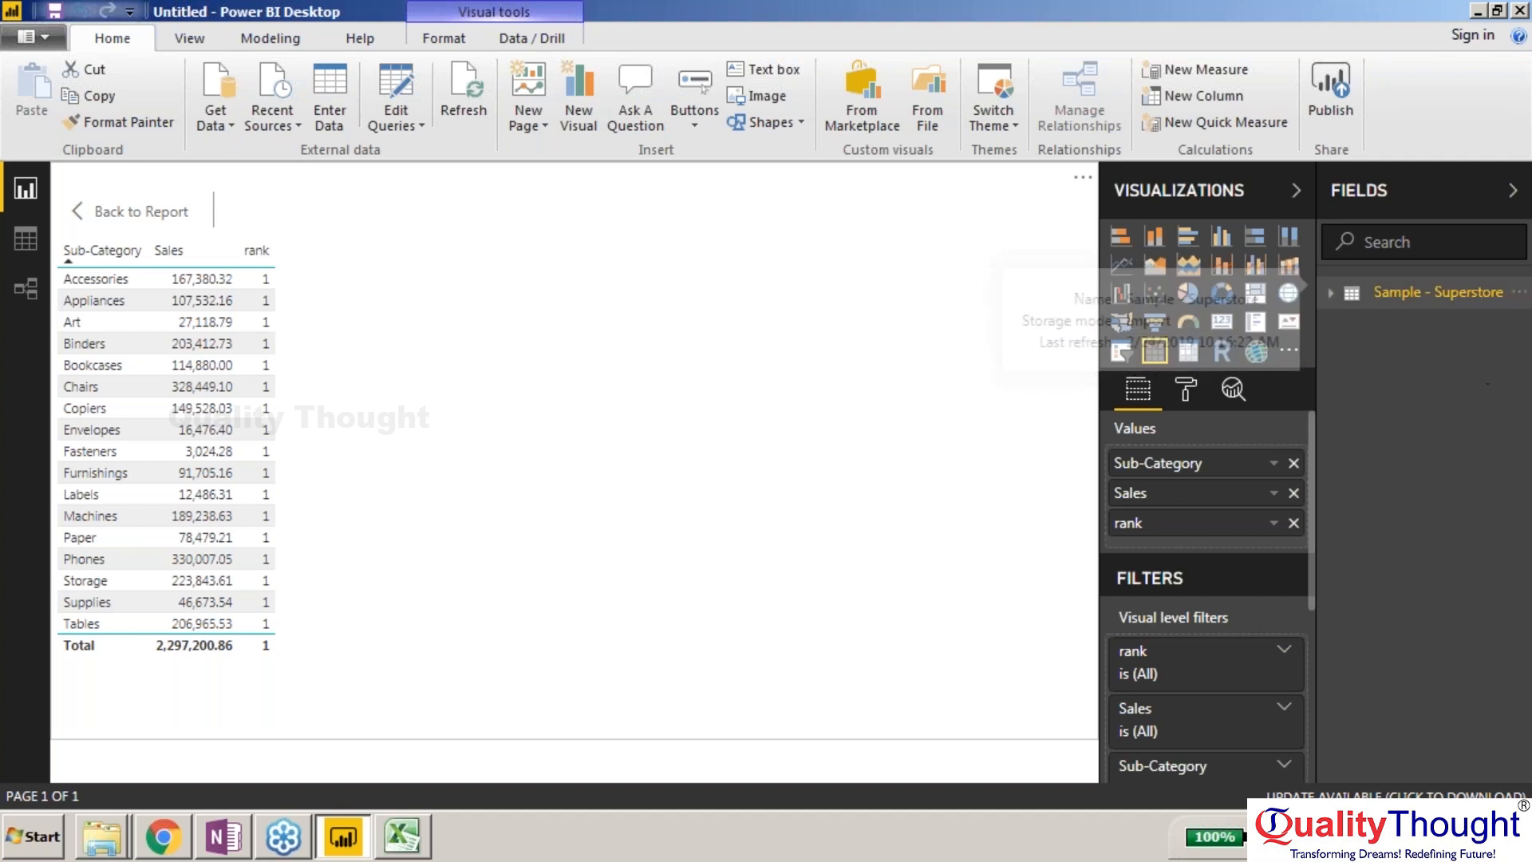
pyautogui.click(1329, 295)
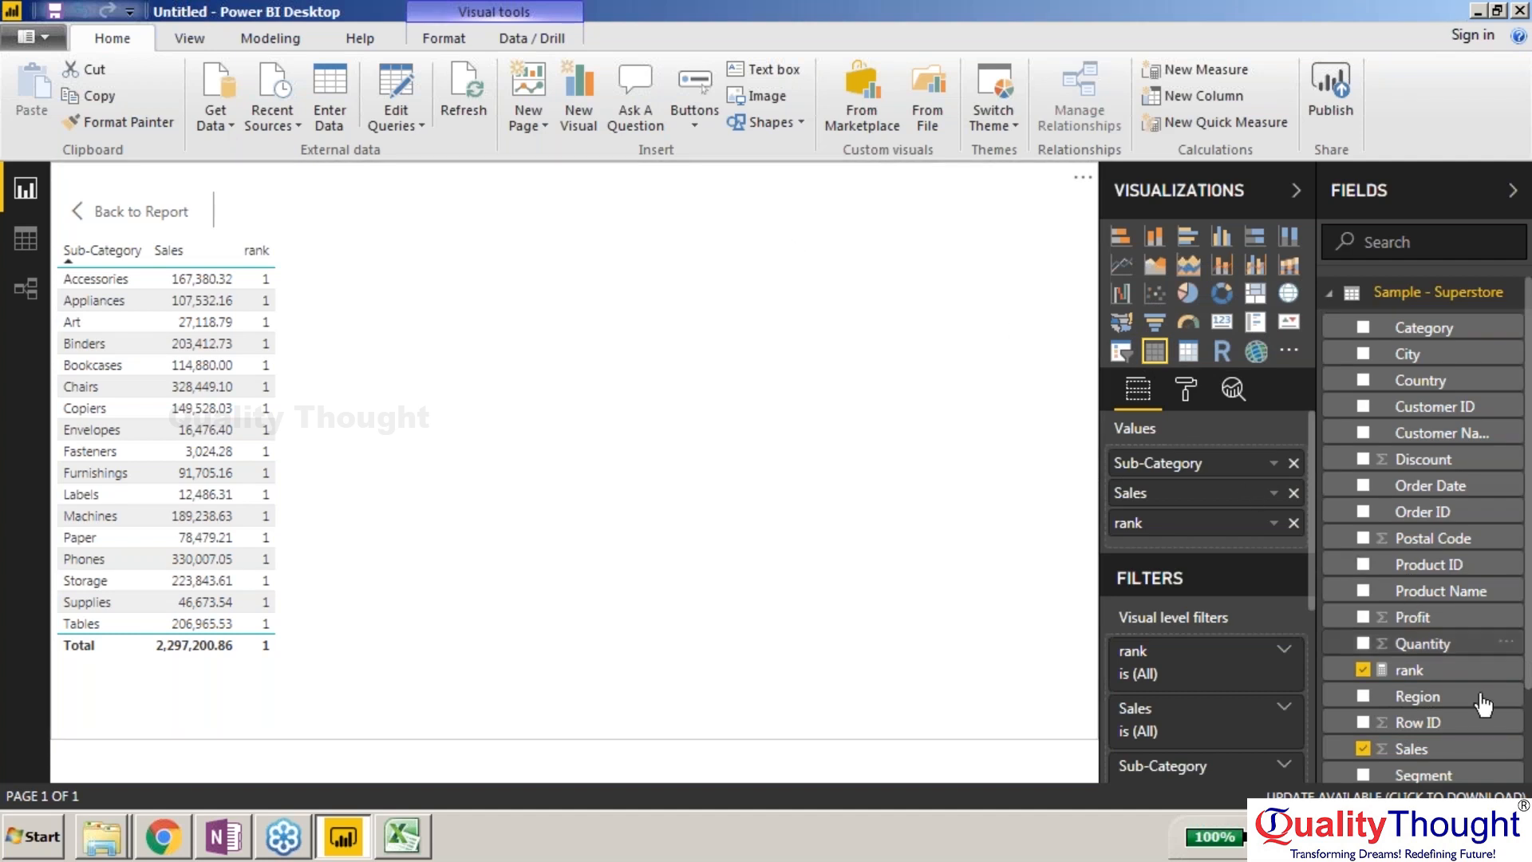
# Step: Move the whole rank formula out of the measure and into a new Notepad document
pyautogui.doubleClick(1393, 670)
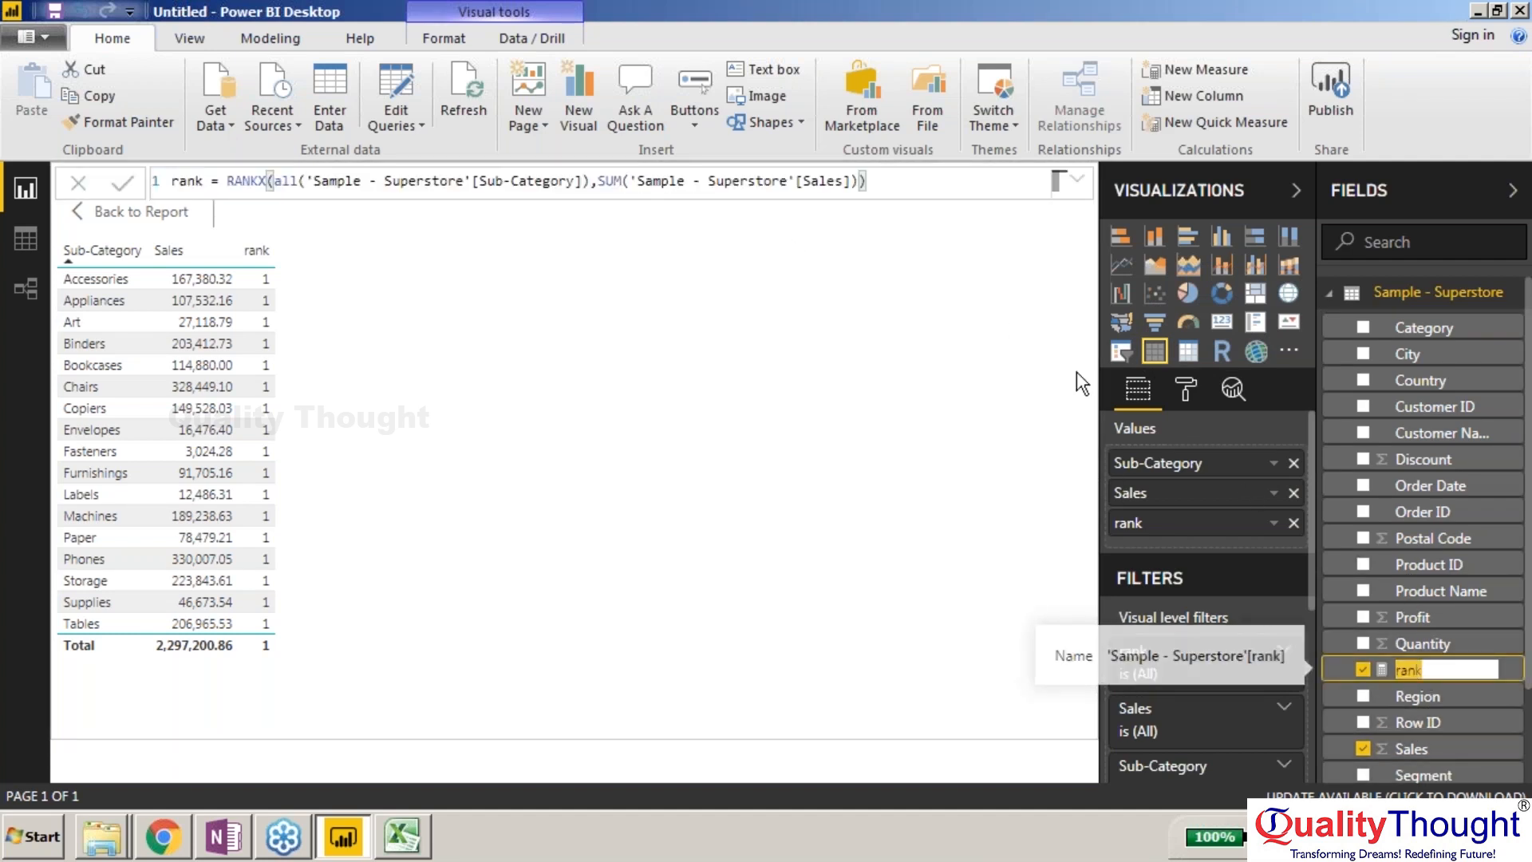
pyautogui.click(967, 184)
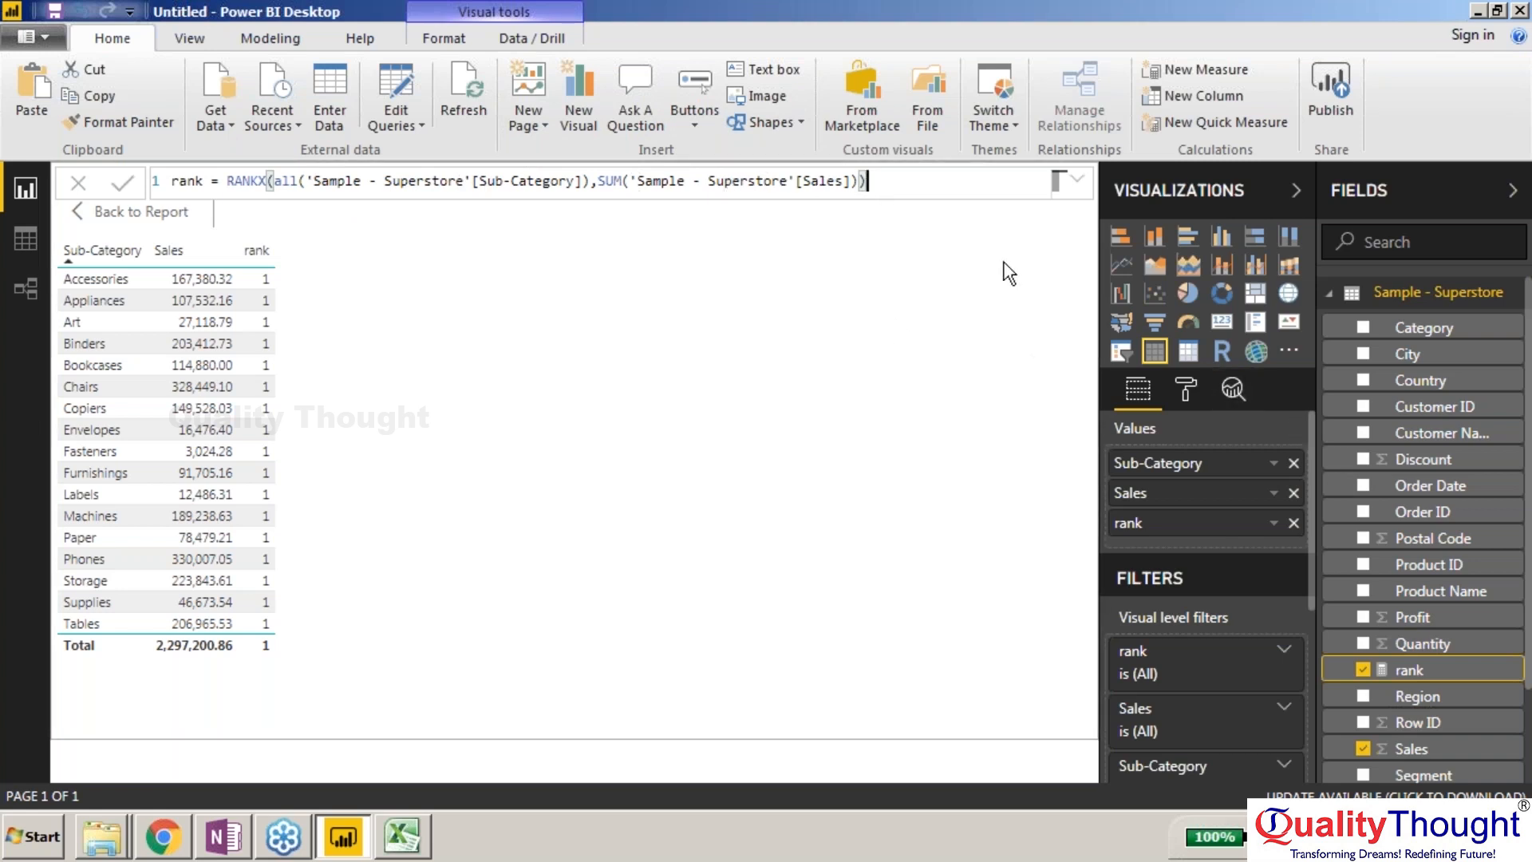
pyautogui.hotkey('ctrl', 'a')
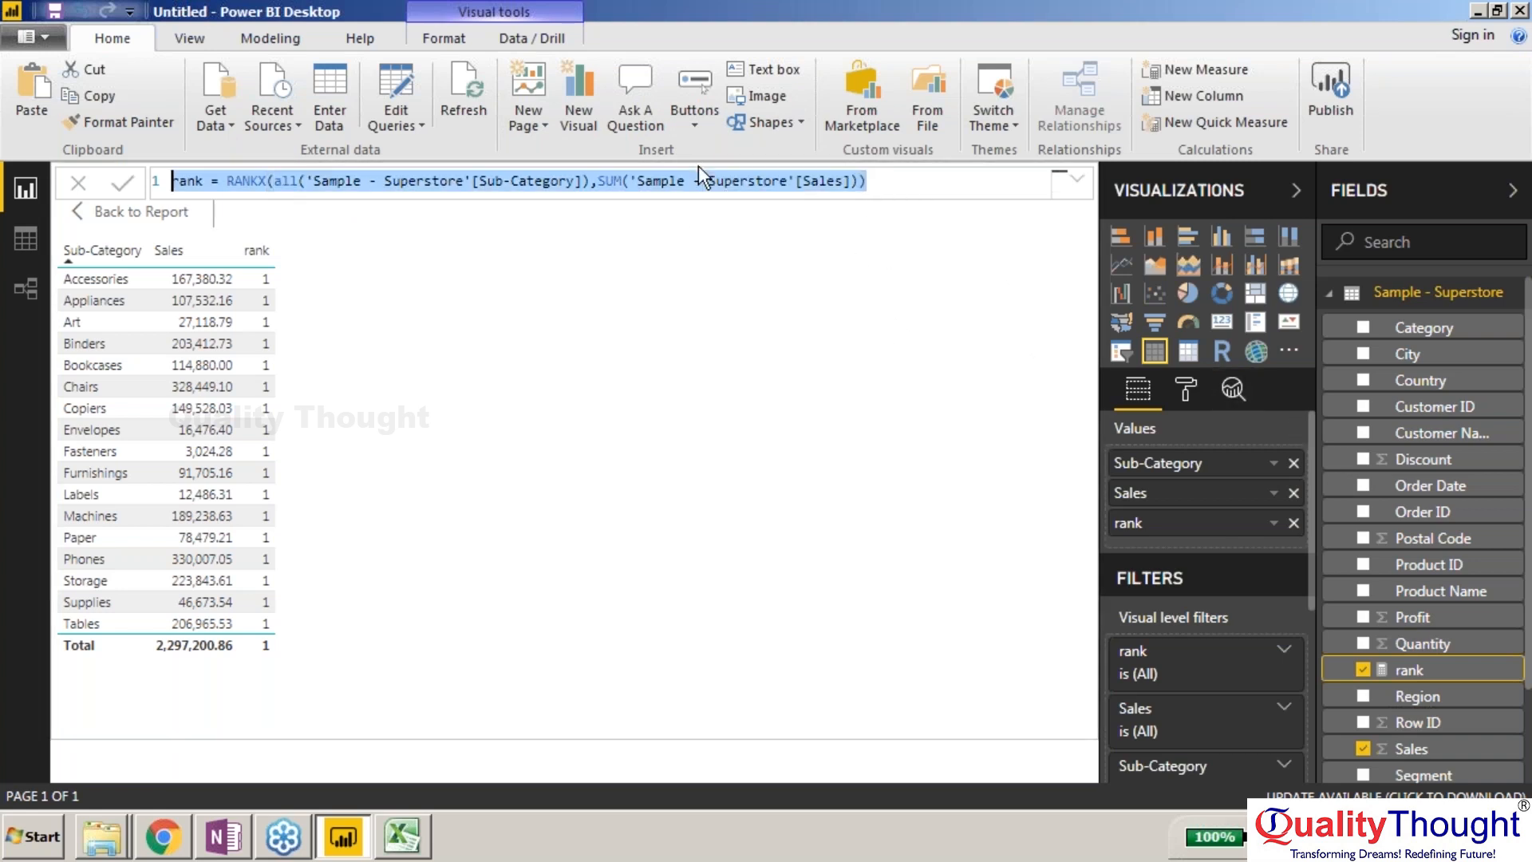
pyautogui.press('Delete')
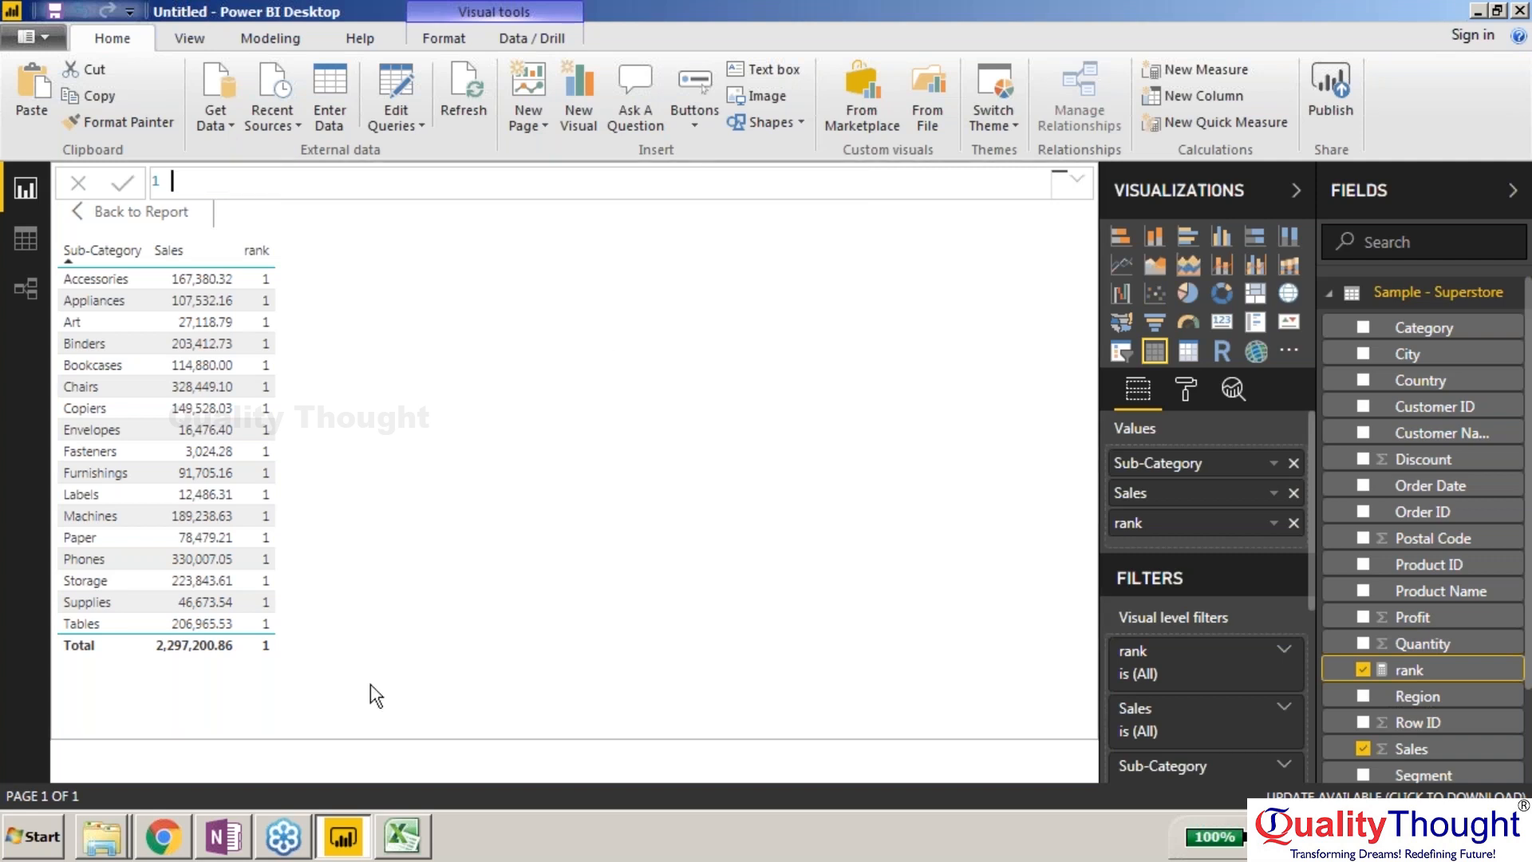
pyautogui.click(17, 833)
pyautogui.click(190, 301)
pyautogui.write("rank = RANKX(all('Sample - Superstore'[Sub-Category]),SUM('Sample Superstore'[Sales]))")
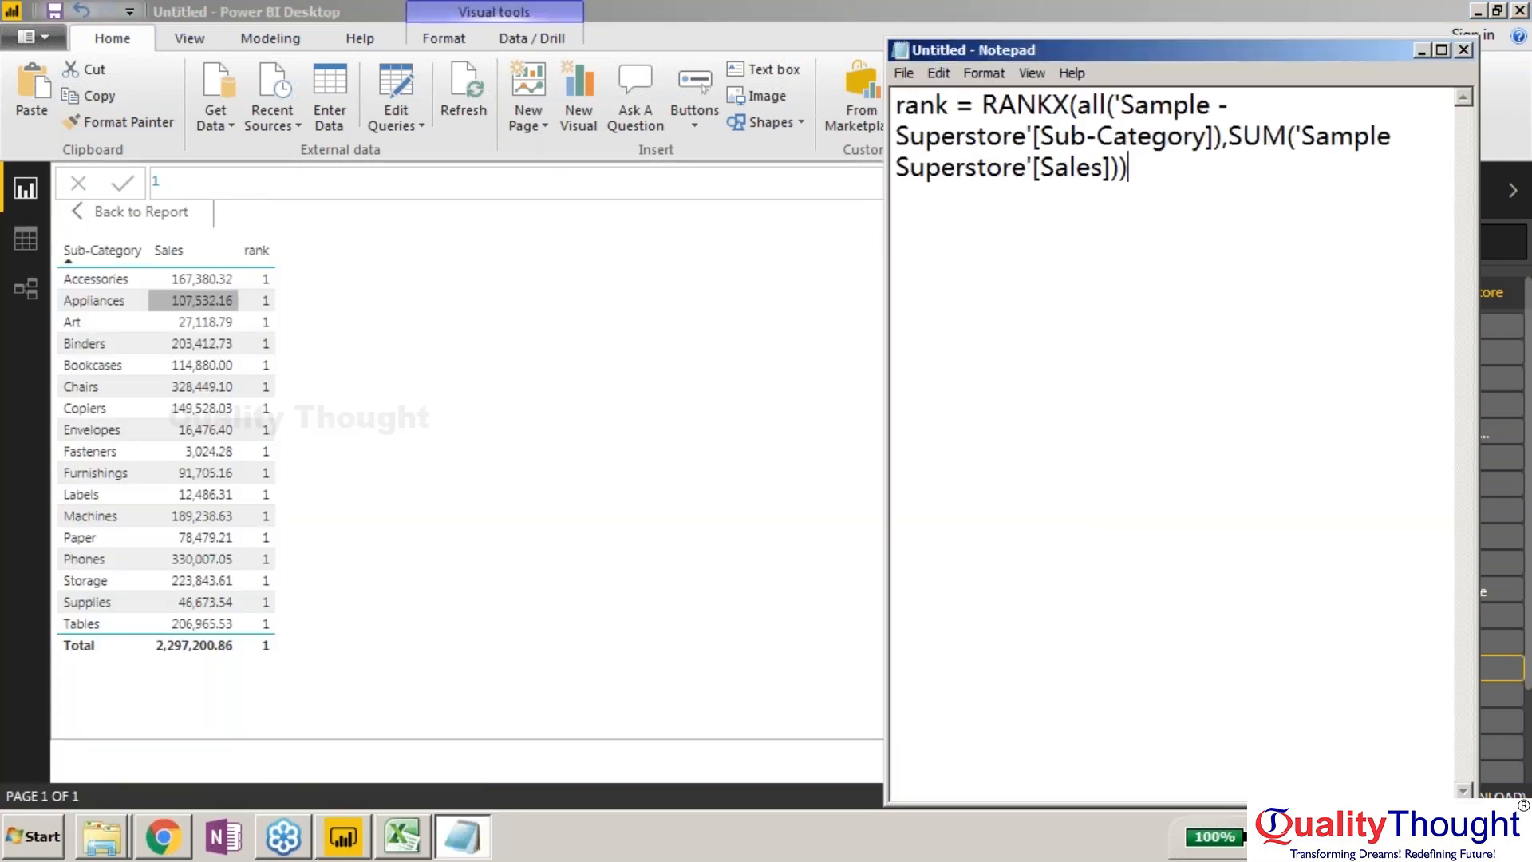
# Step: Switch back to Power BI and redefine the emptied rank measure as totalsales=SUM('Sample - Superstore'[Sales]), committing the formula
pyautogui.hotkey('alt', 'Tab')
pyautogui.write('rank =')
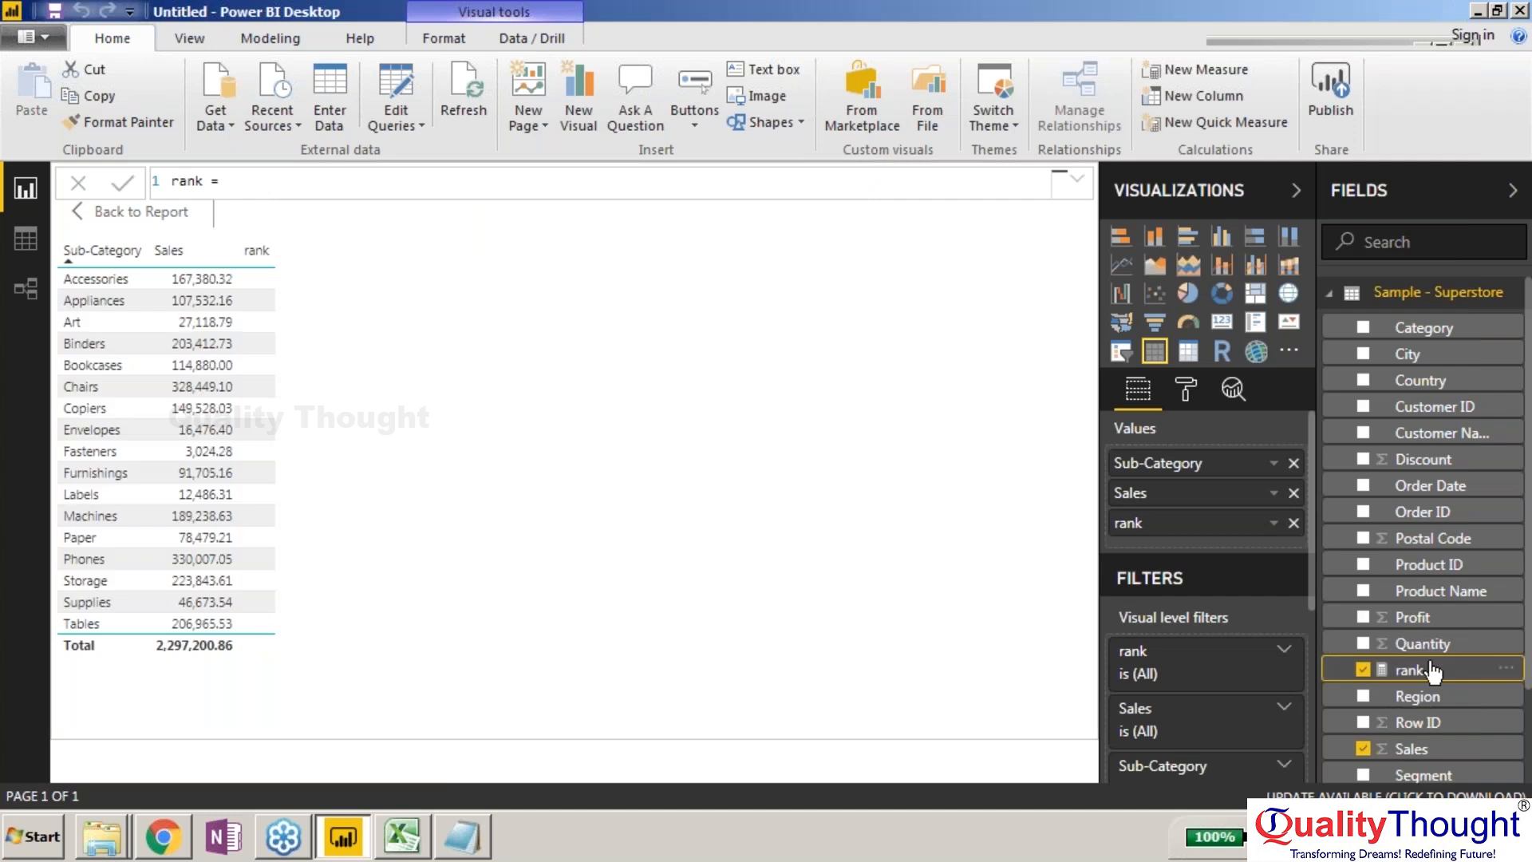
pyautogui.rightClick(1428, 675)
pyautogui.click(867, 552)
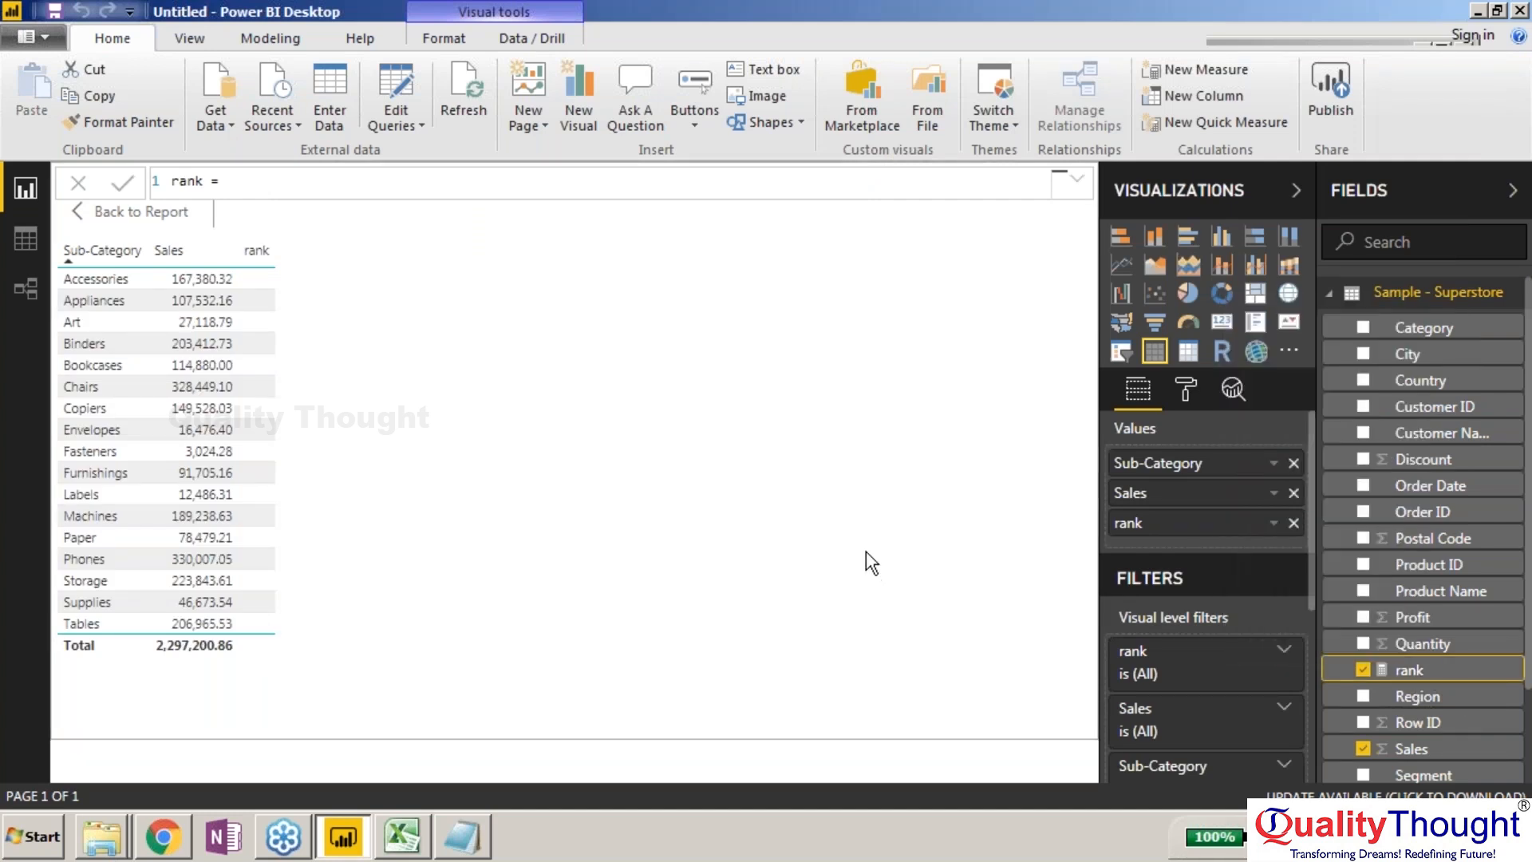
pyautogui.click(573, 176)
pyautogui.hotkey('ctrl', 'a')
pyautogui.press('BackSpace')
pyautogui.write('t')
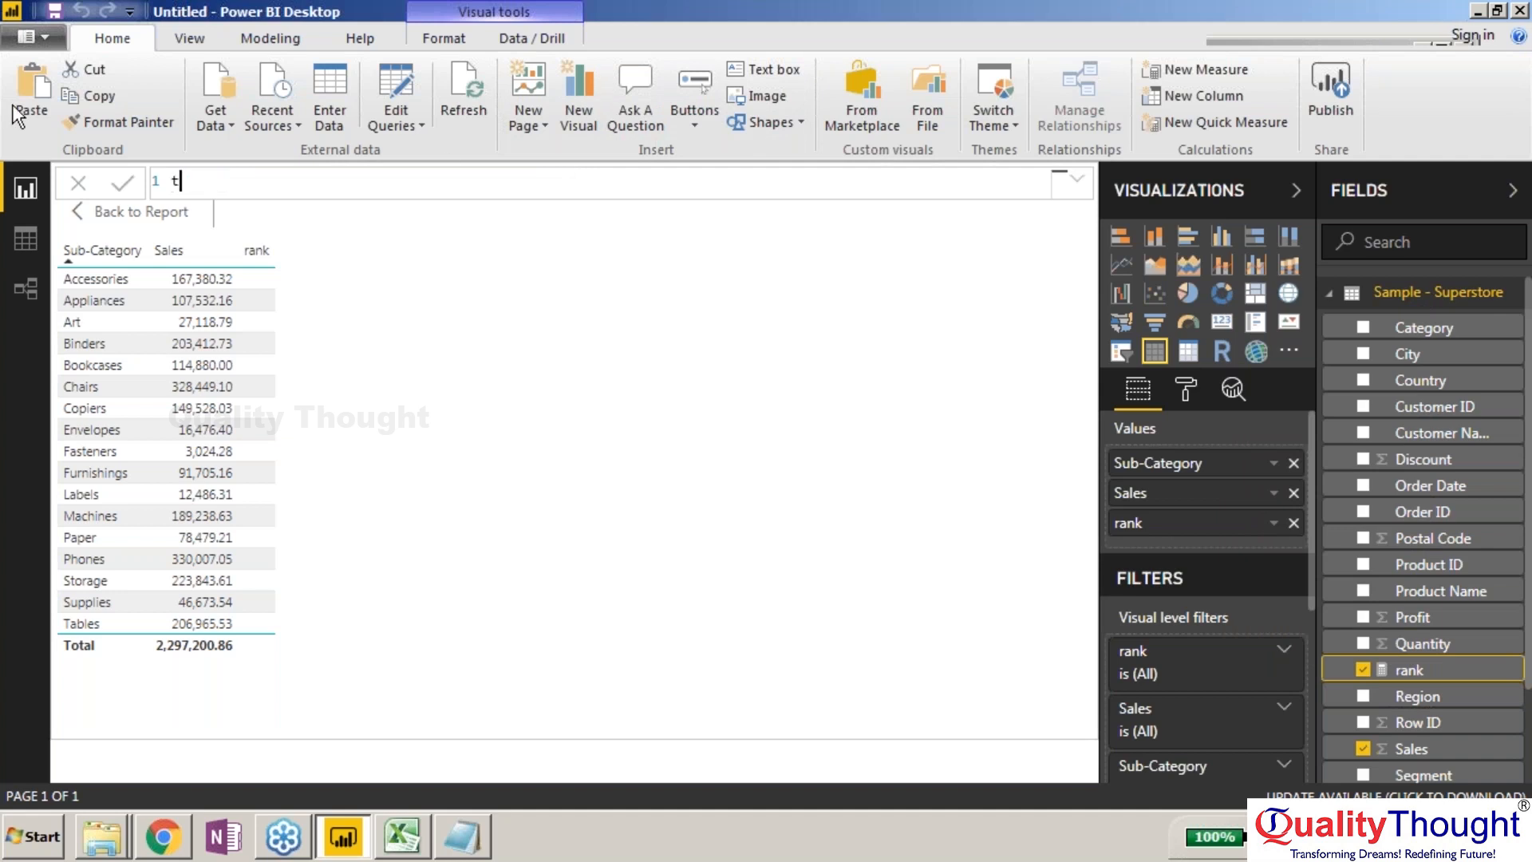
pyautogui.write('otalsales=sum')
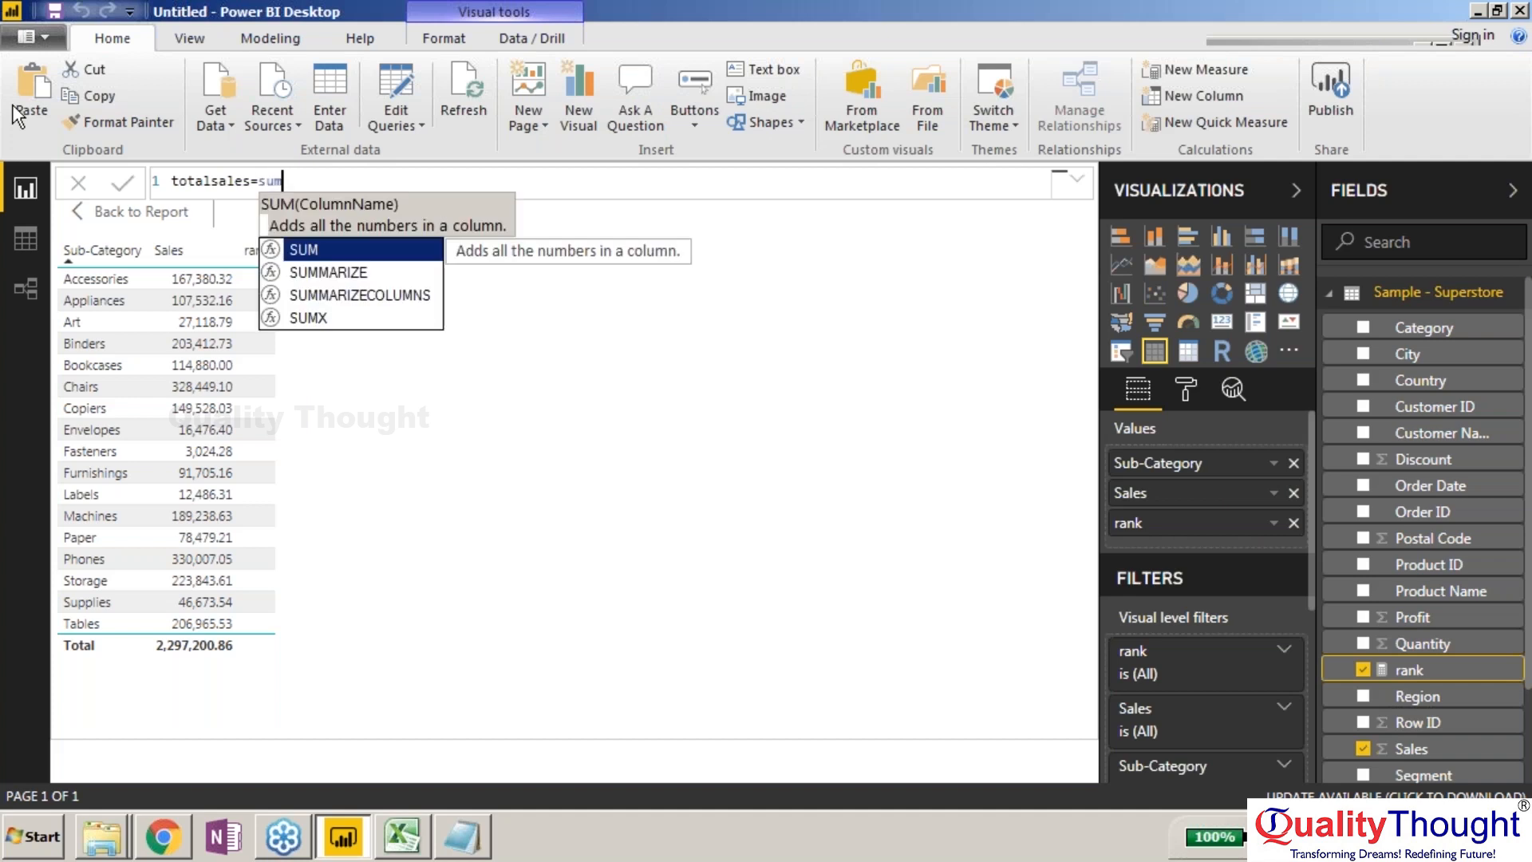
pyautogui.write('(sale')
pyautogui.press('Tab')
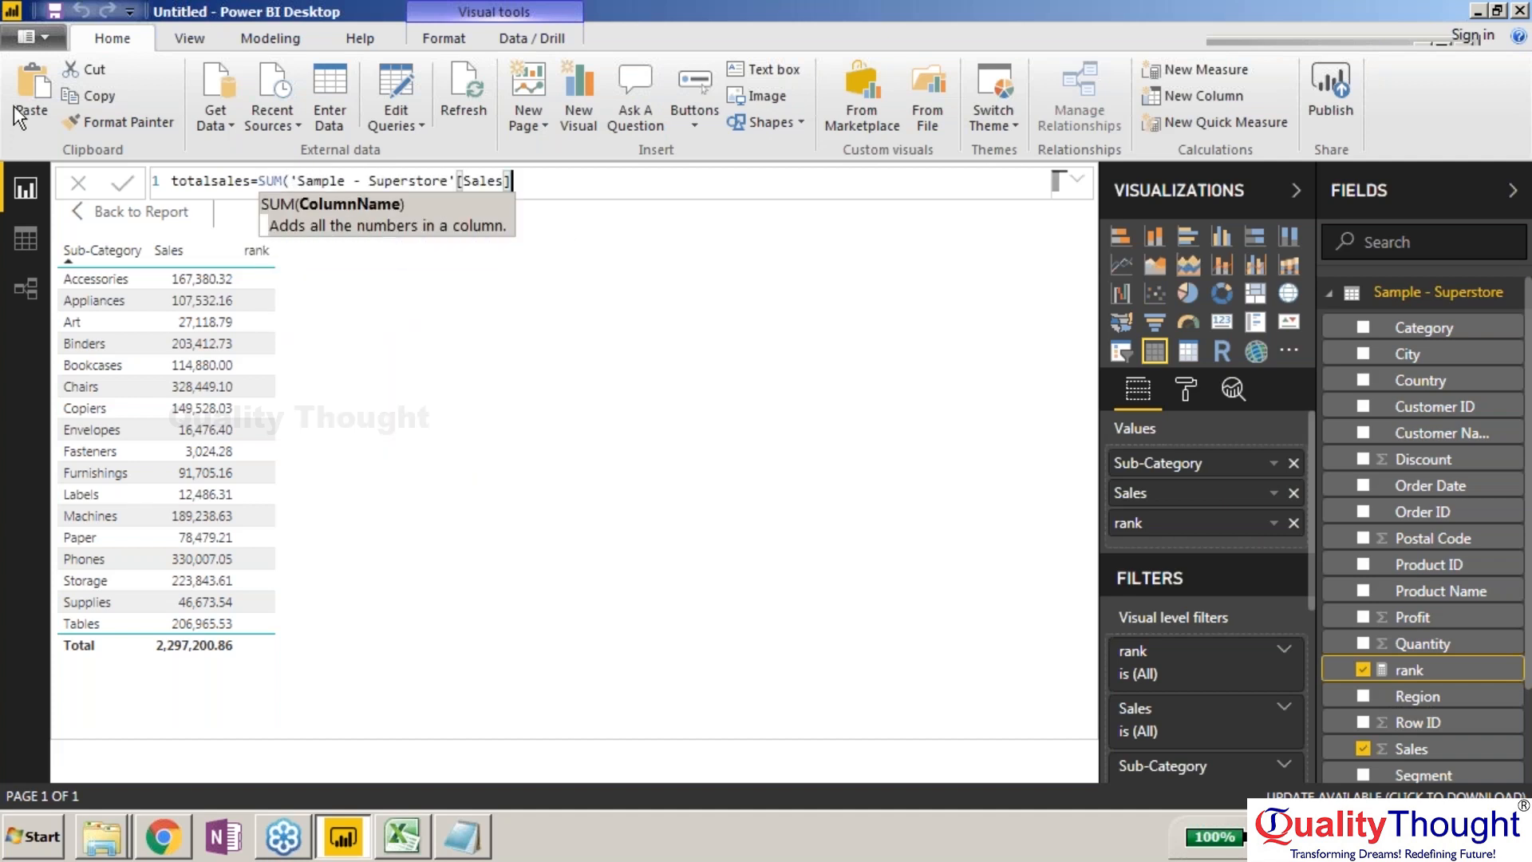
pyautogui.write(')')
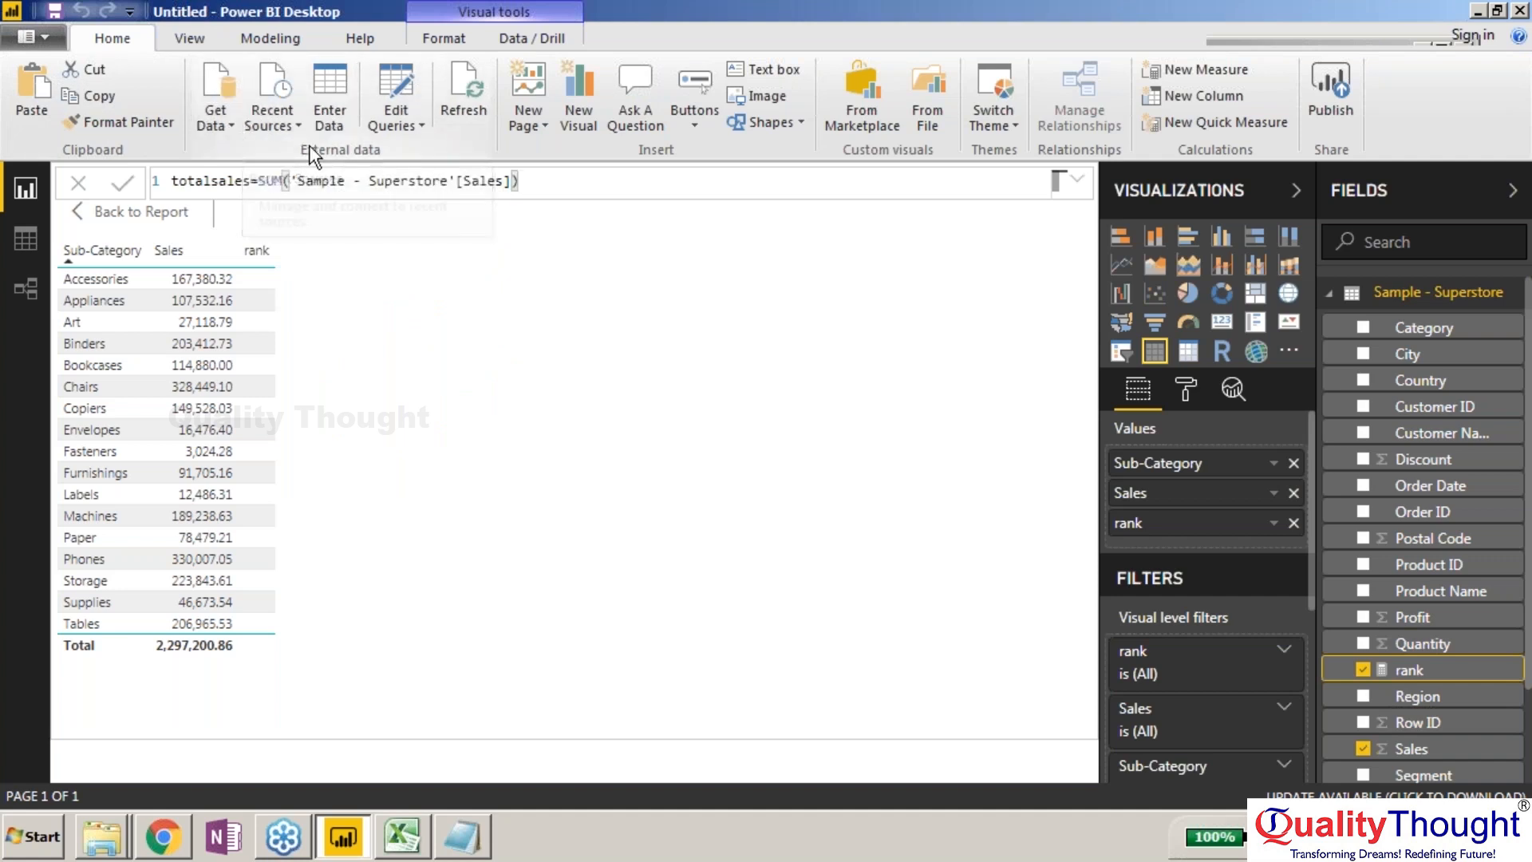
pyautogui.press('Return')
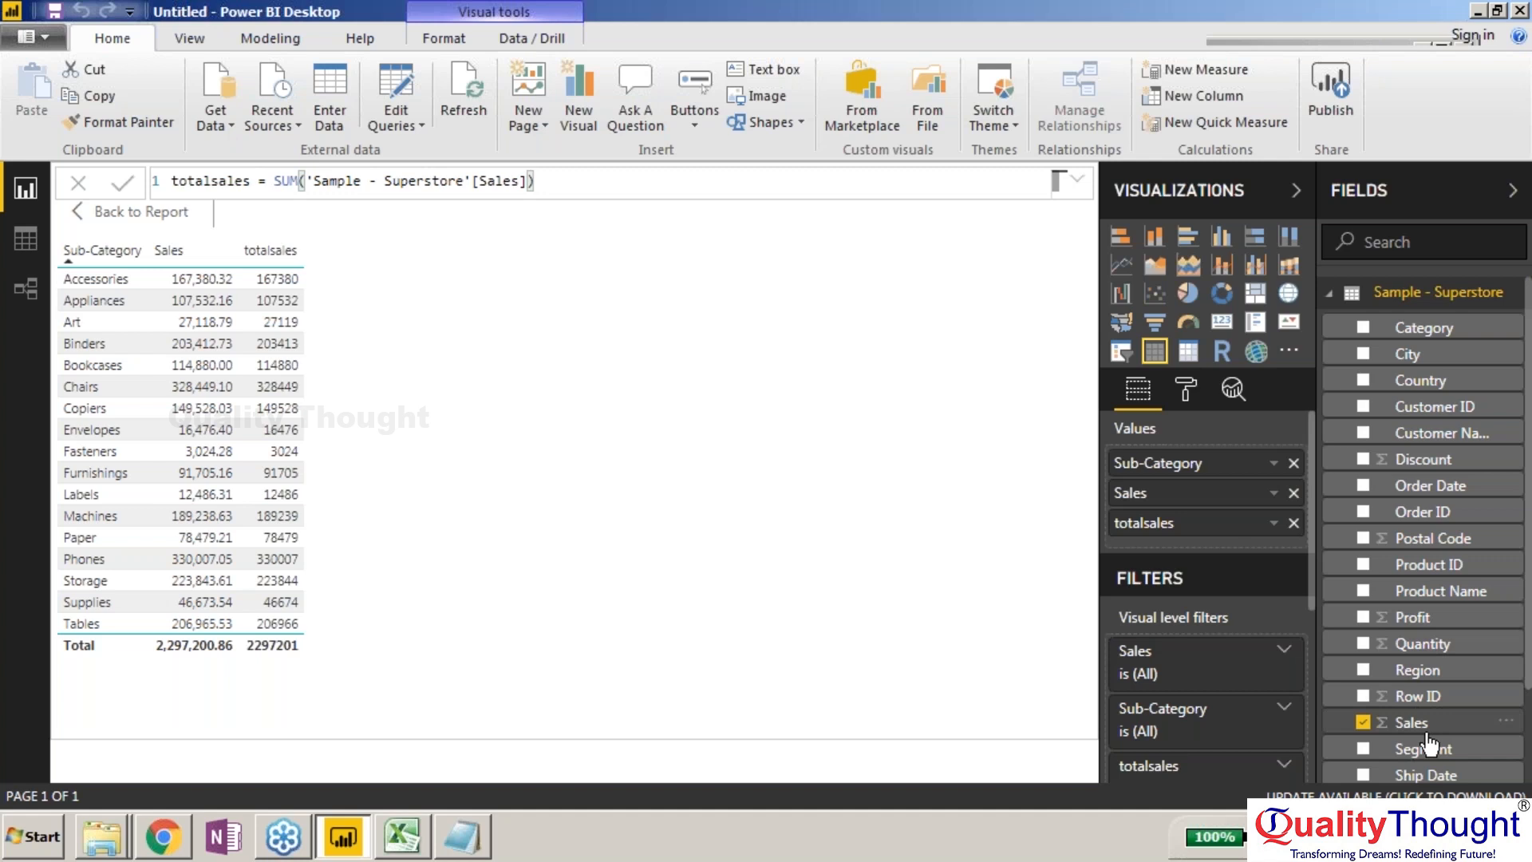
pyautogui.scroll(-3, 1529, 639)
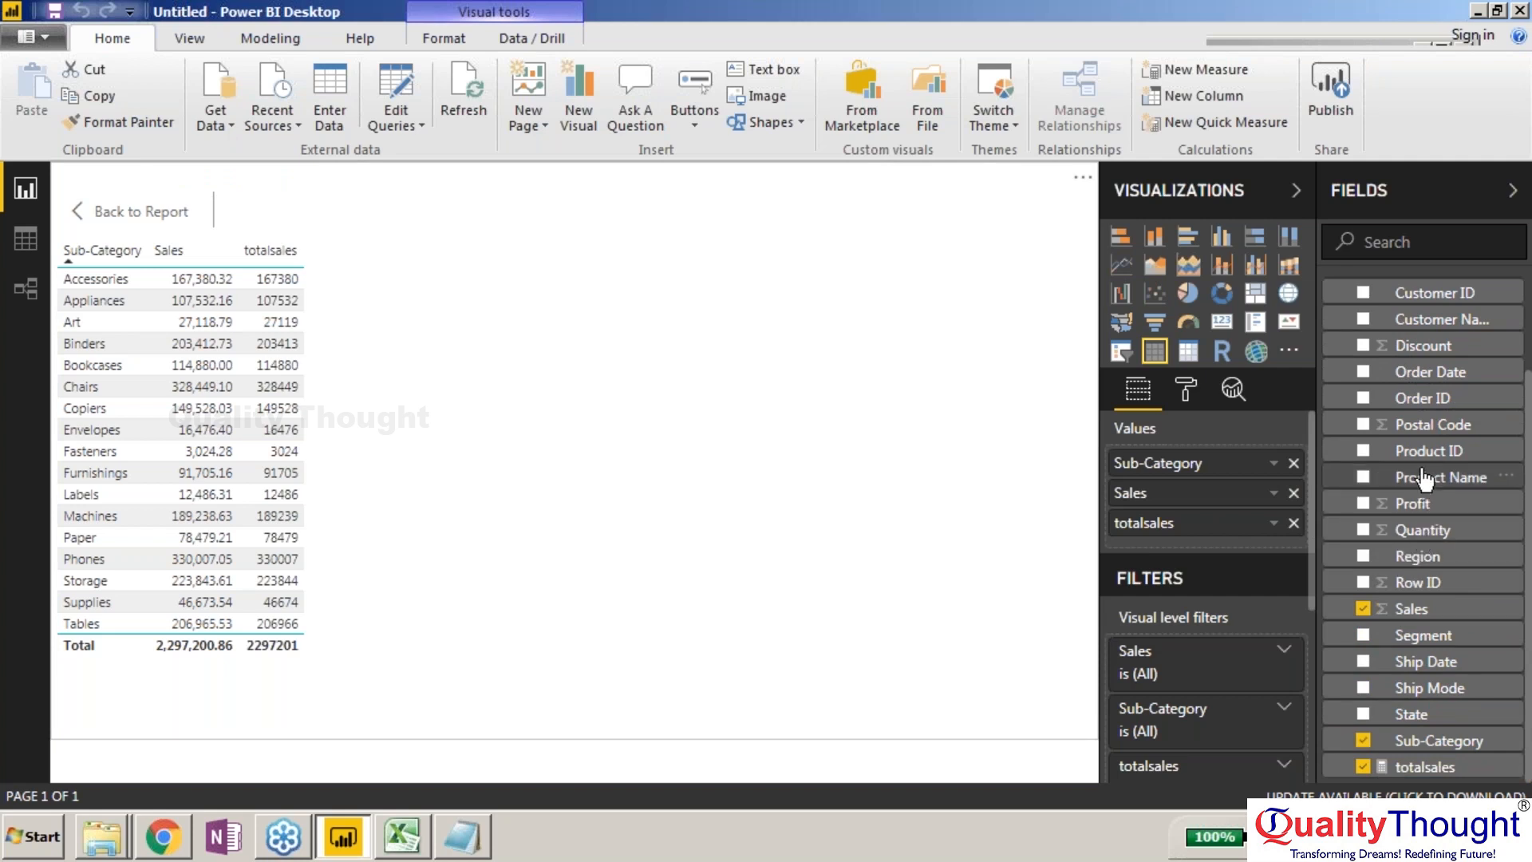
pyautogui.scroll(3, 1436, 607)
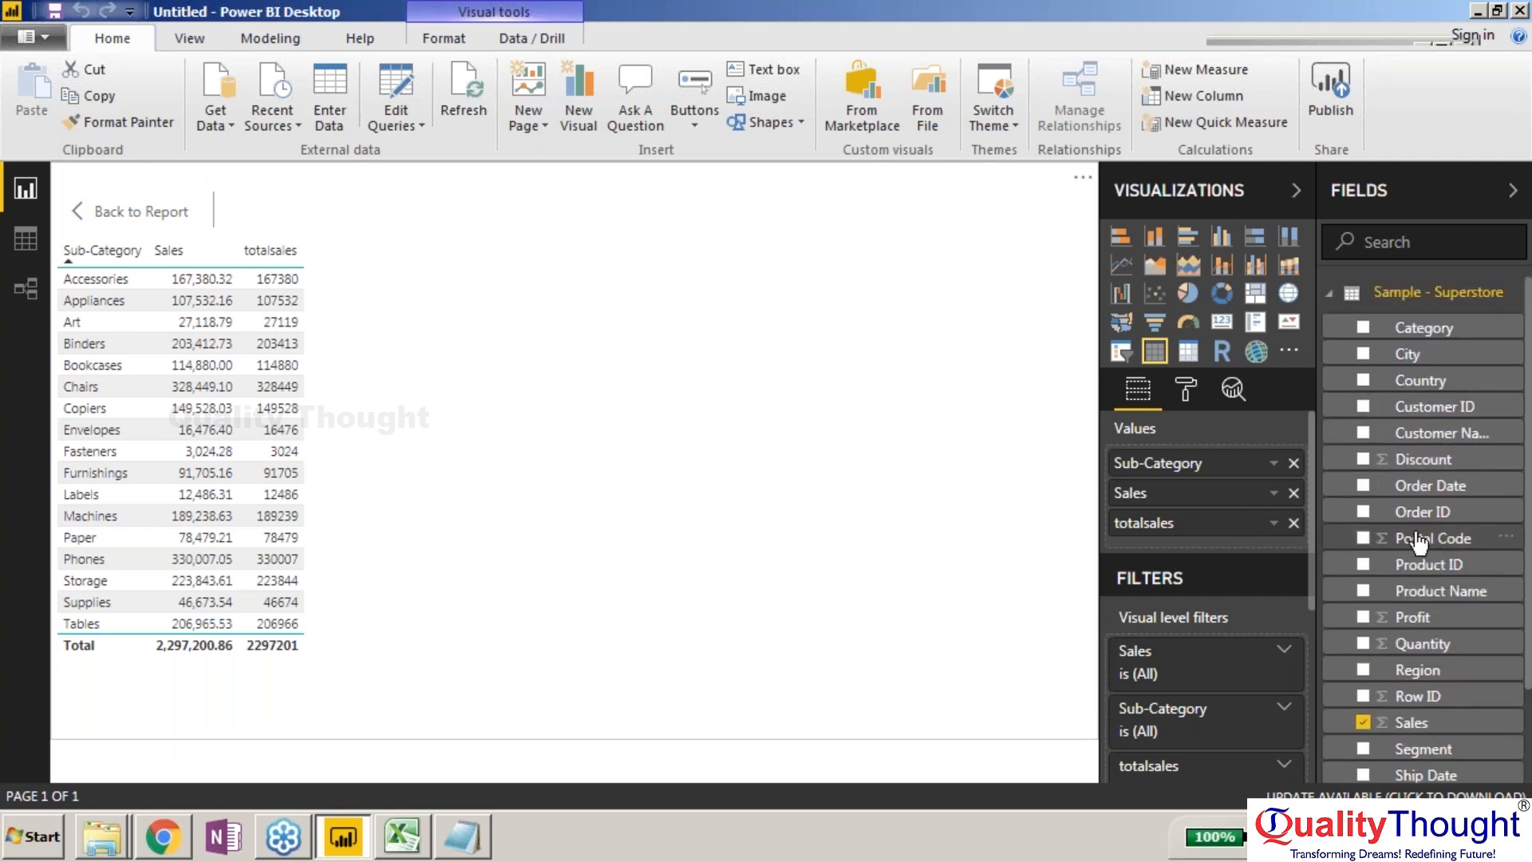
pyautogui.doubleClick(1425, 459)
pyautogui.click(1463, 488)
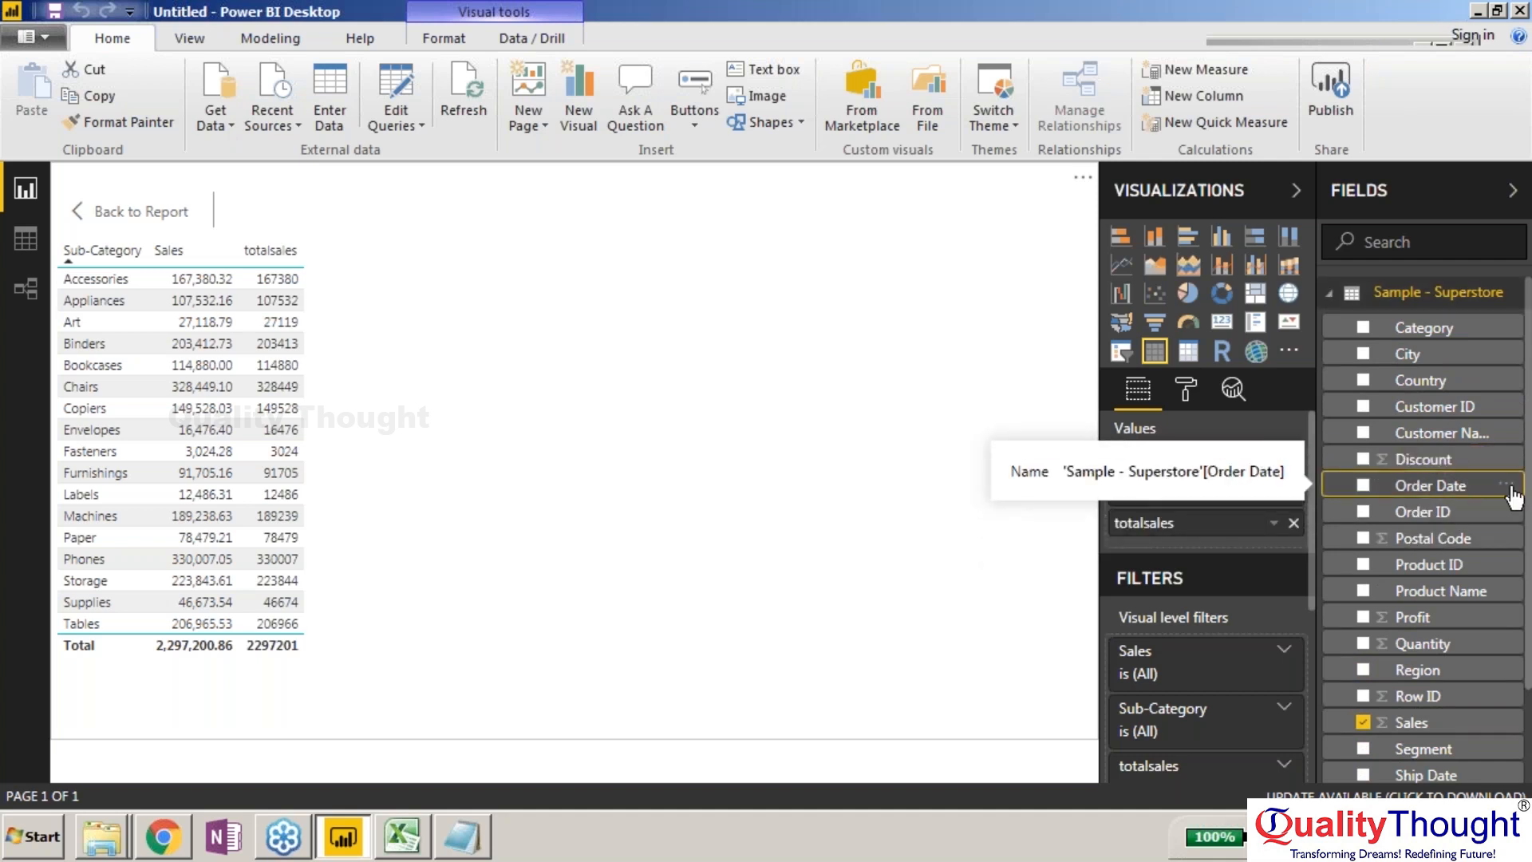
pyautogui.scroll(-3, 1487, 633)
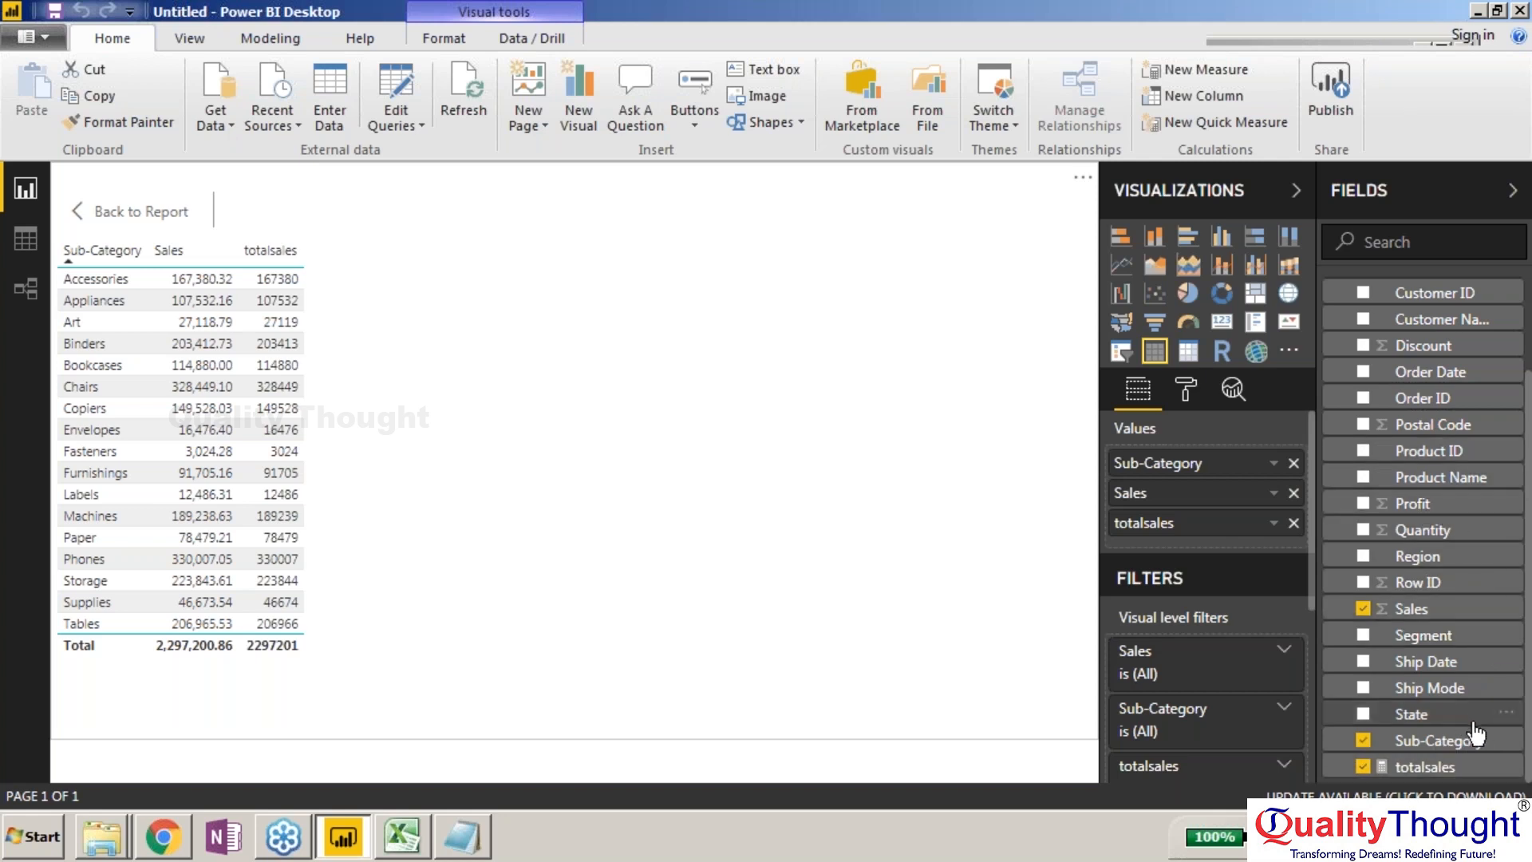
# Step: Create a new measure in Sample - Superstore from the Sub-Category field and clear its default formula text
pyautogui.click(1436, 740)
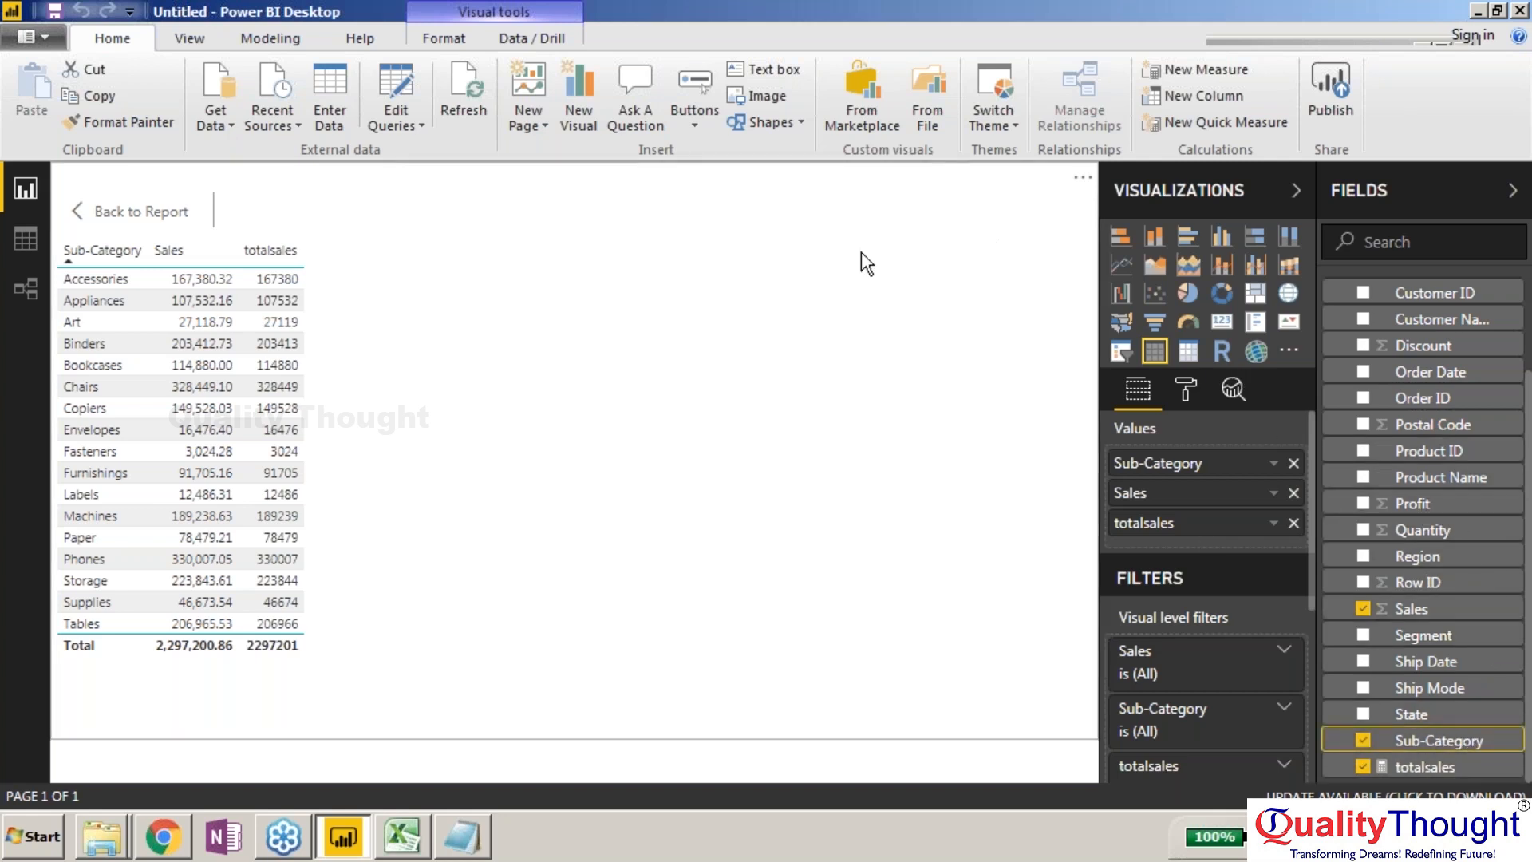
pyautogui.click(1211, 70)
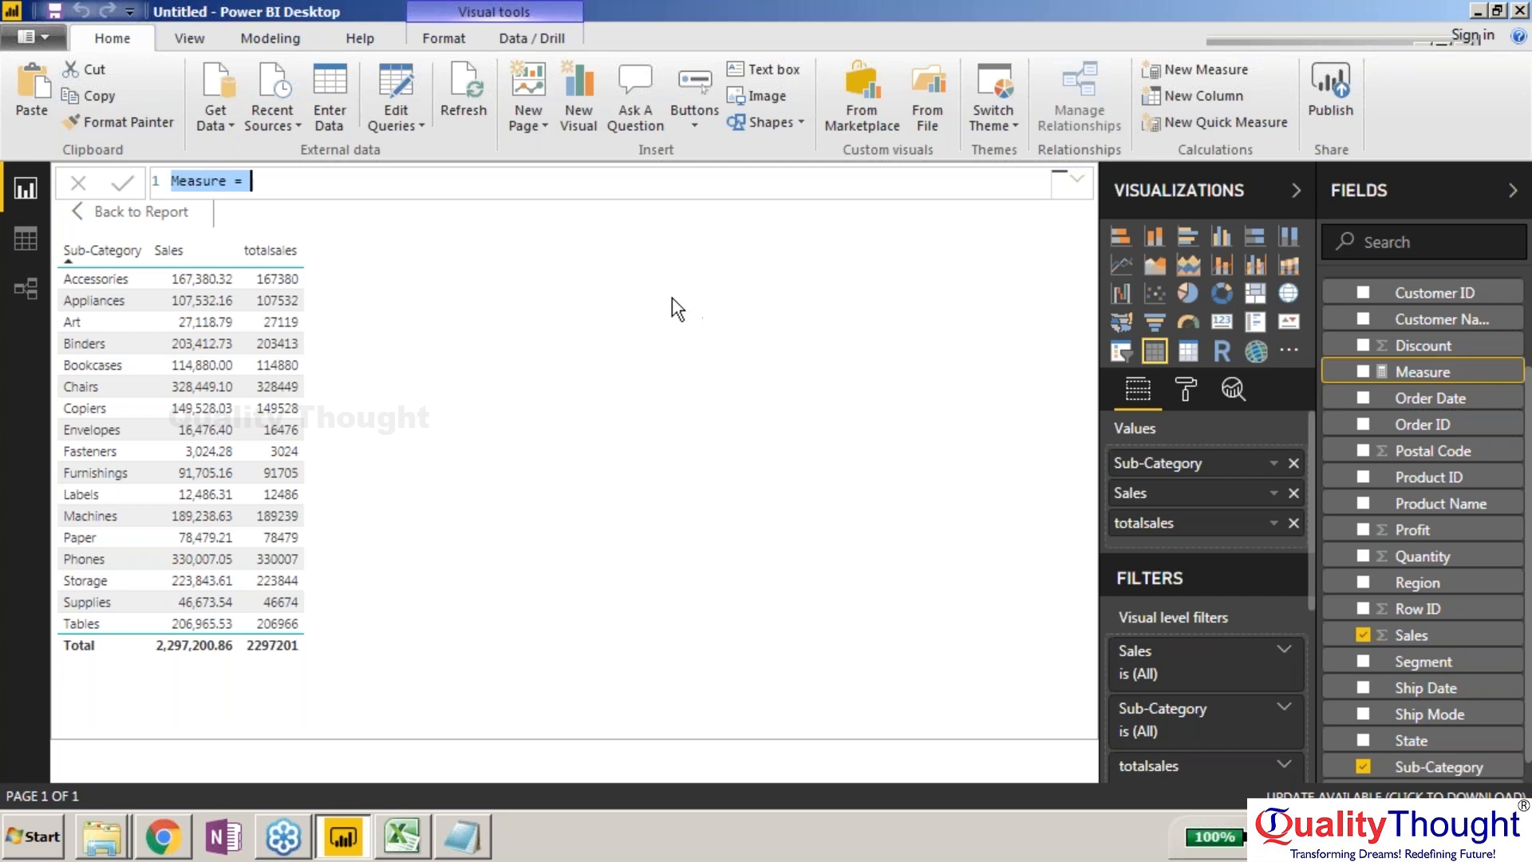
pyautogui.write('ran')
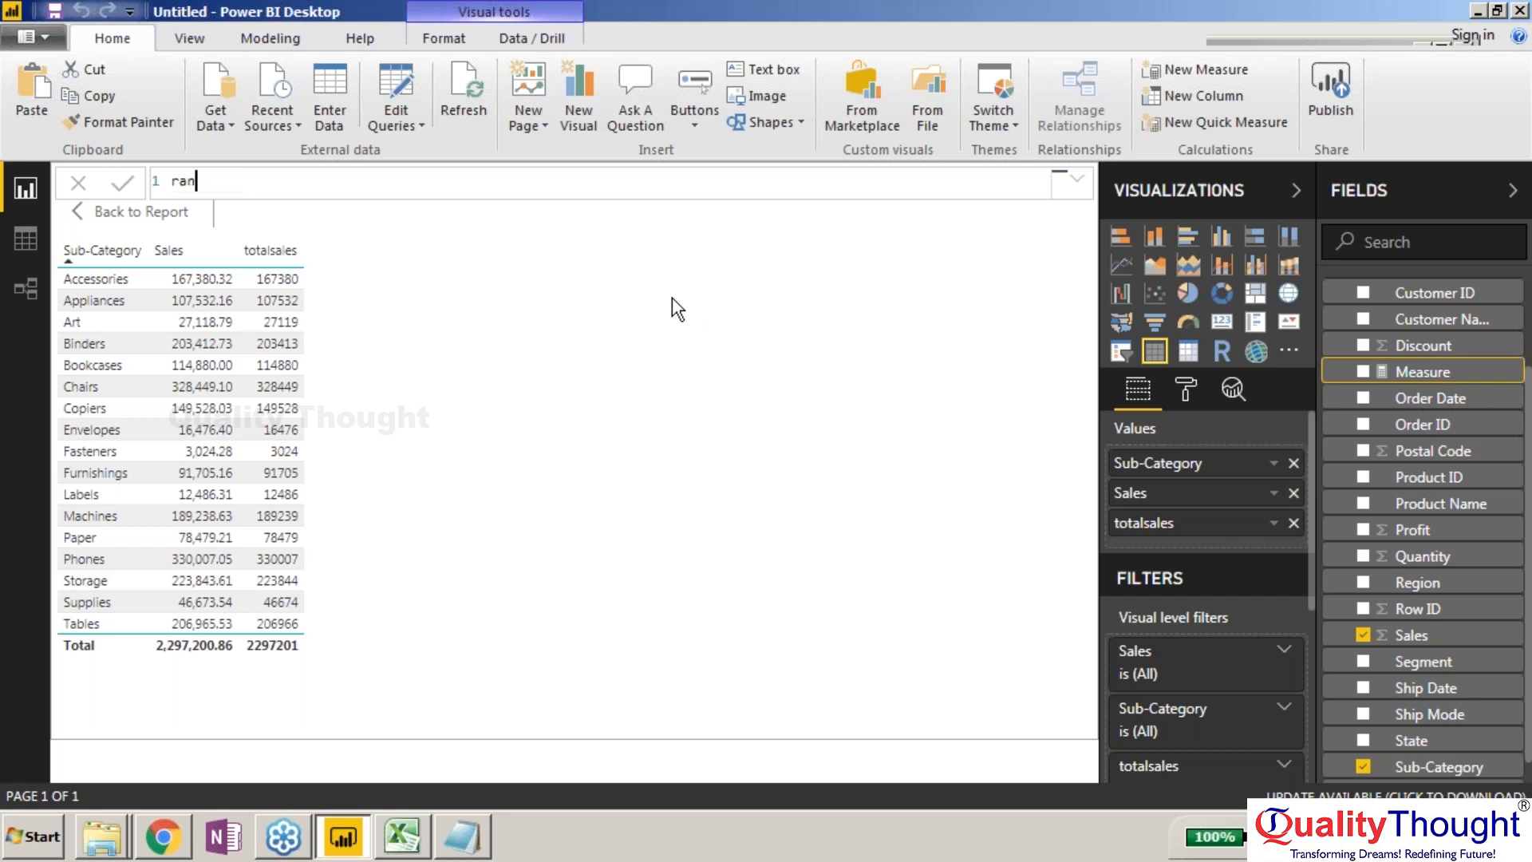
pyautogui.press('BackSpace')
pyautogui.press('BackSpace')
pyautogui.press('BackSpace')
pyautogui.press('BackSpace')
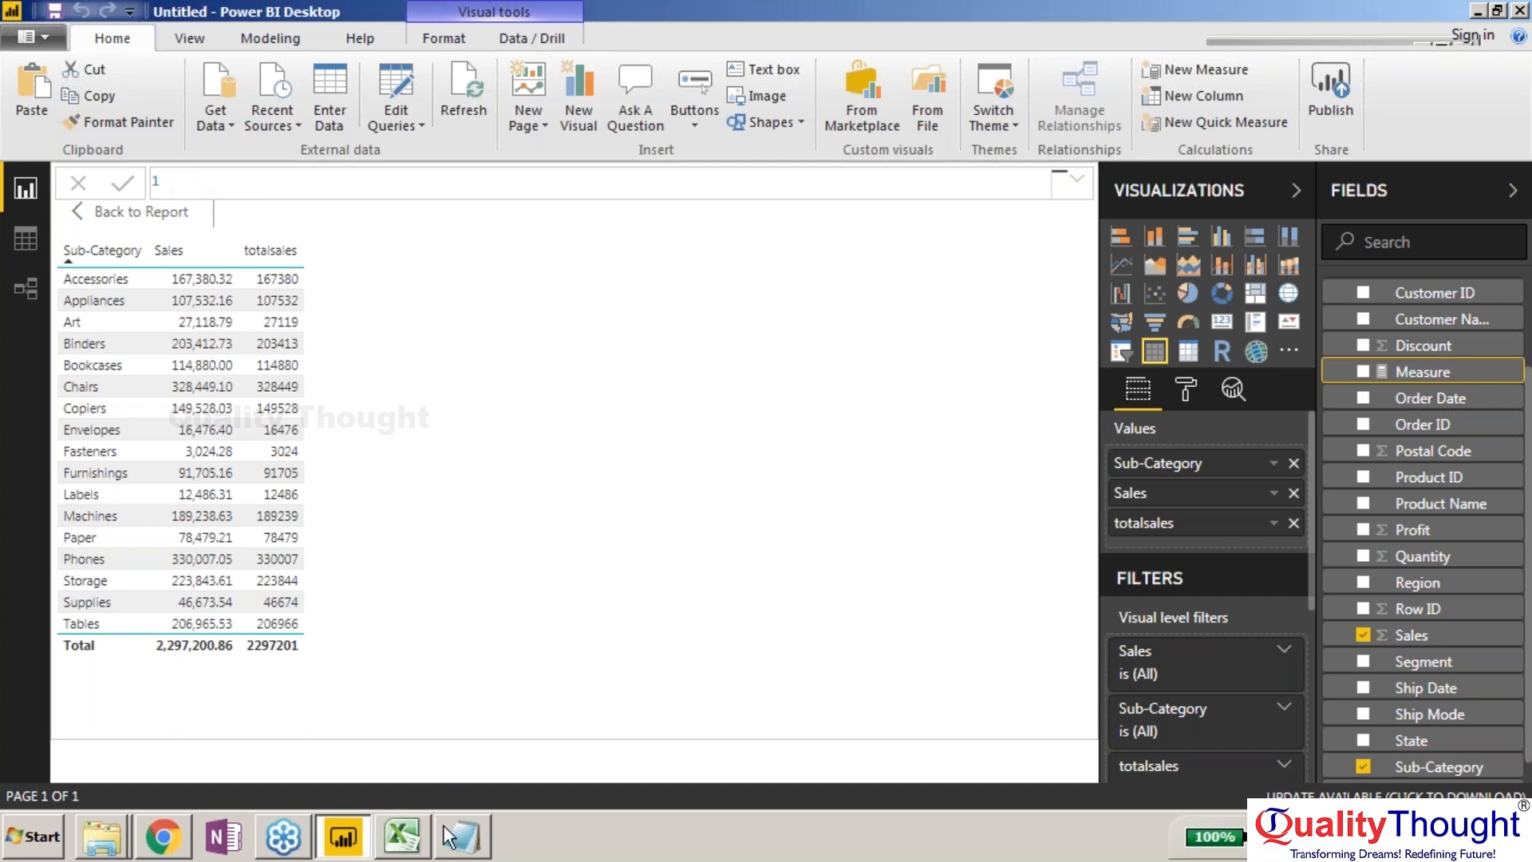
# Step: Copy the saved RANKX formula from Notepad and paste it as the new measure's formula in Power BI
pyautogui.click(447, 830)
pyautogui.hotkey('ctrl', 'a')
pyautogui.hotkey('ctrl', 'c')
pyautogui.click(824, 189)
pyautogui.hotkey('ctrl', 'v')
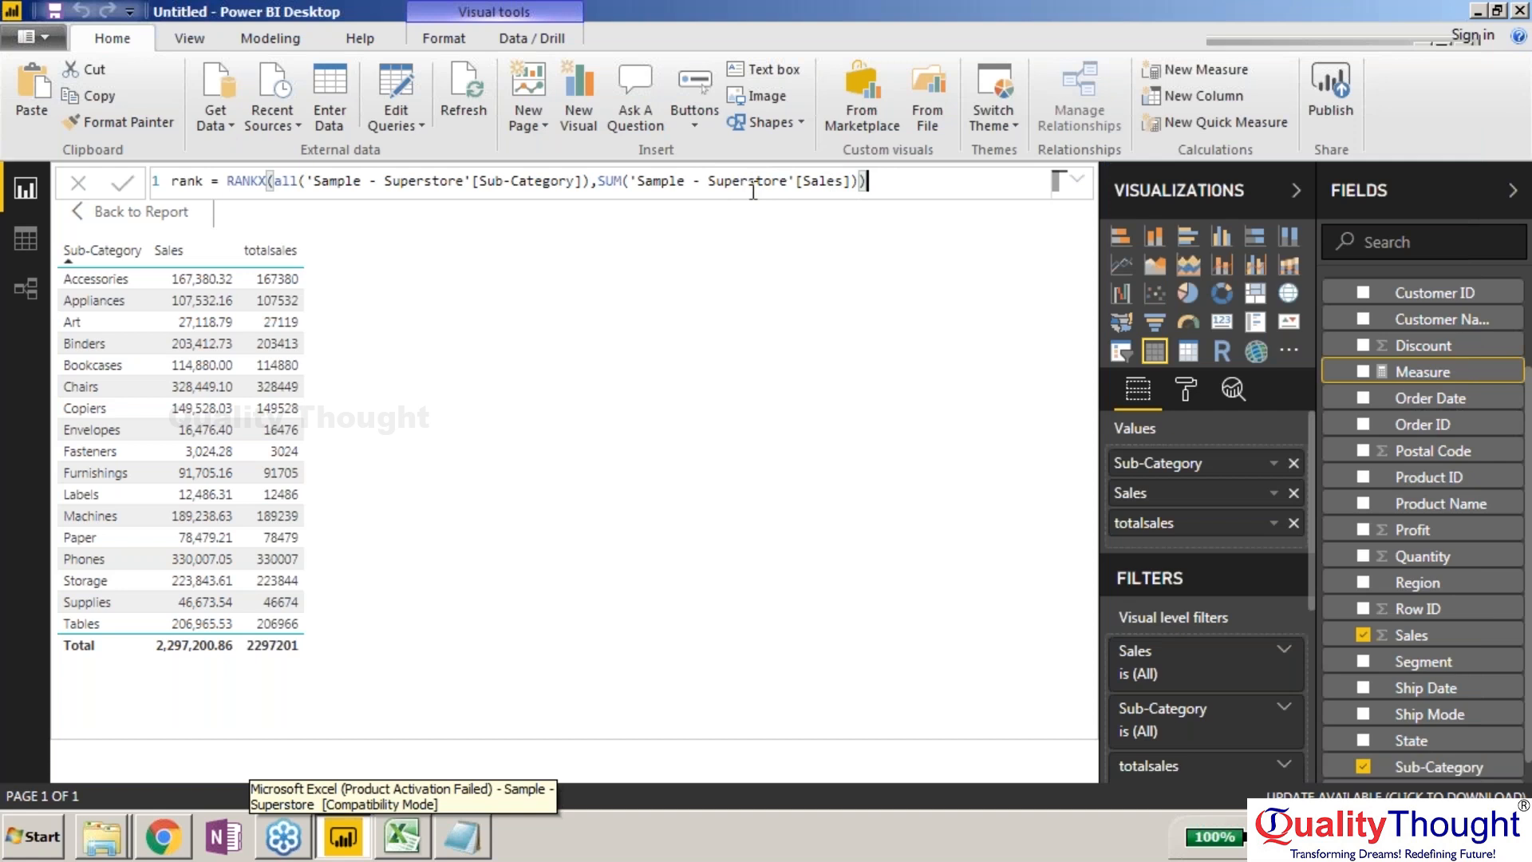
# Step: Replace the SUM expression in the rank formula with 'Sample - Superstore'[totalsales] and commit the RANKX measure
pyautogui.click(804, 182)
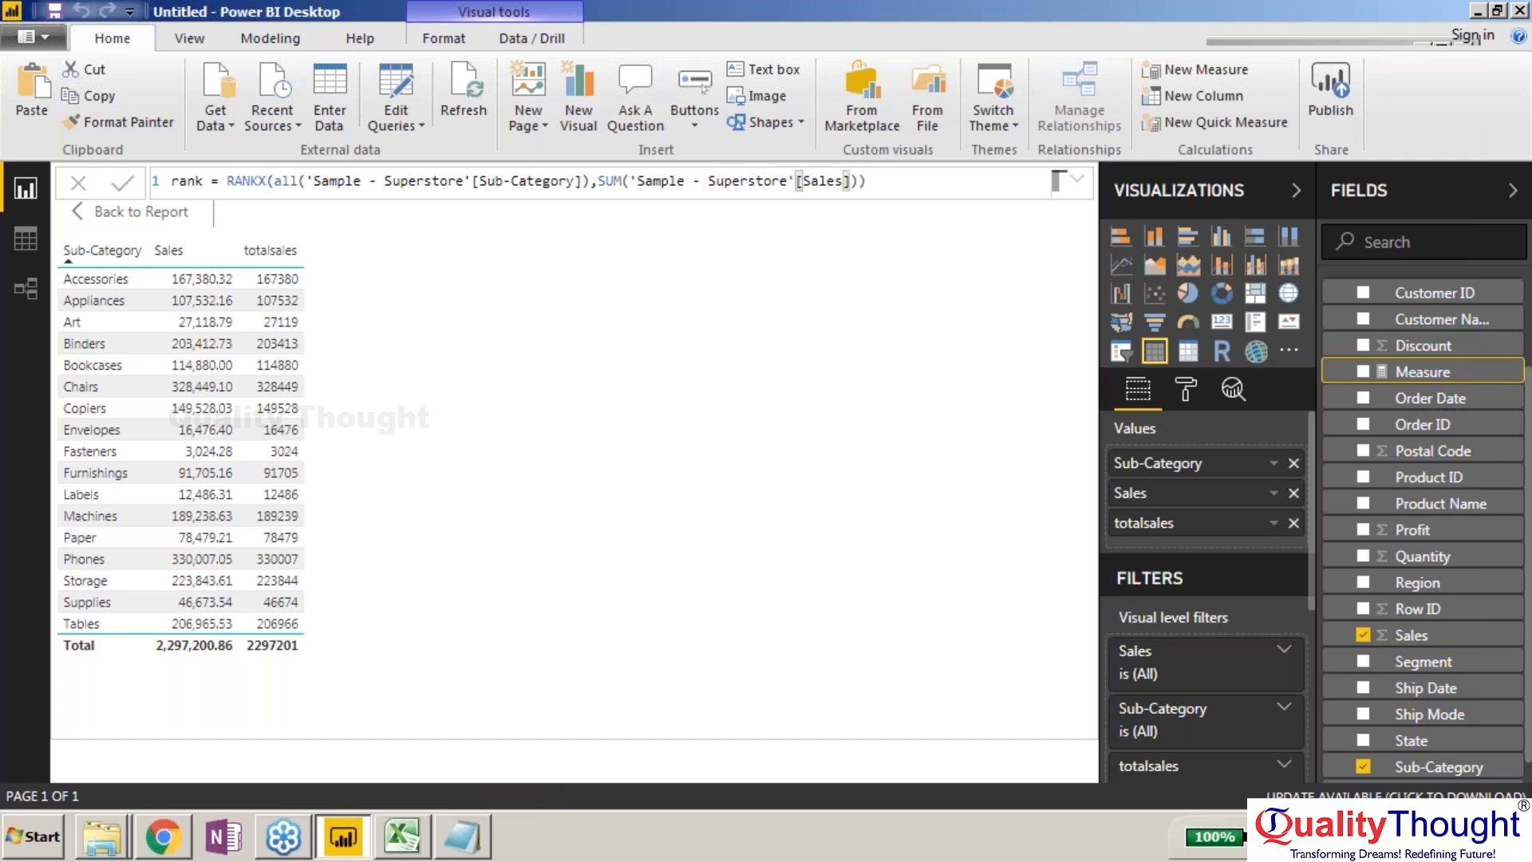
pyautogui.press('BackSpace')
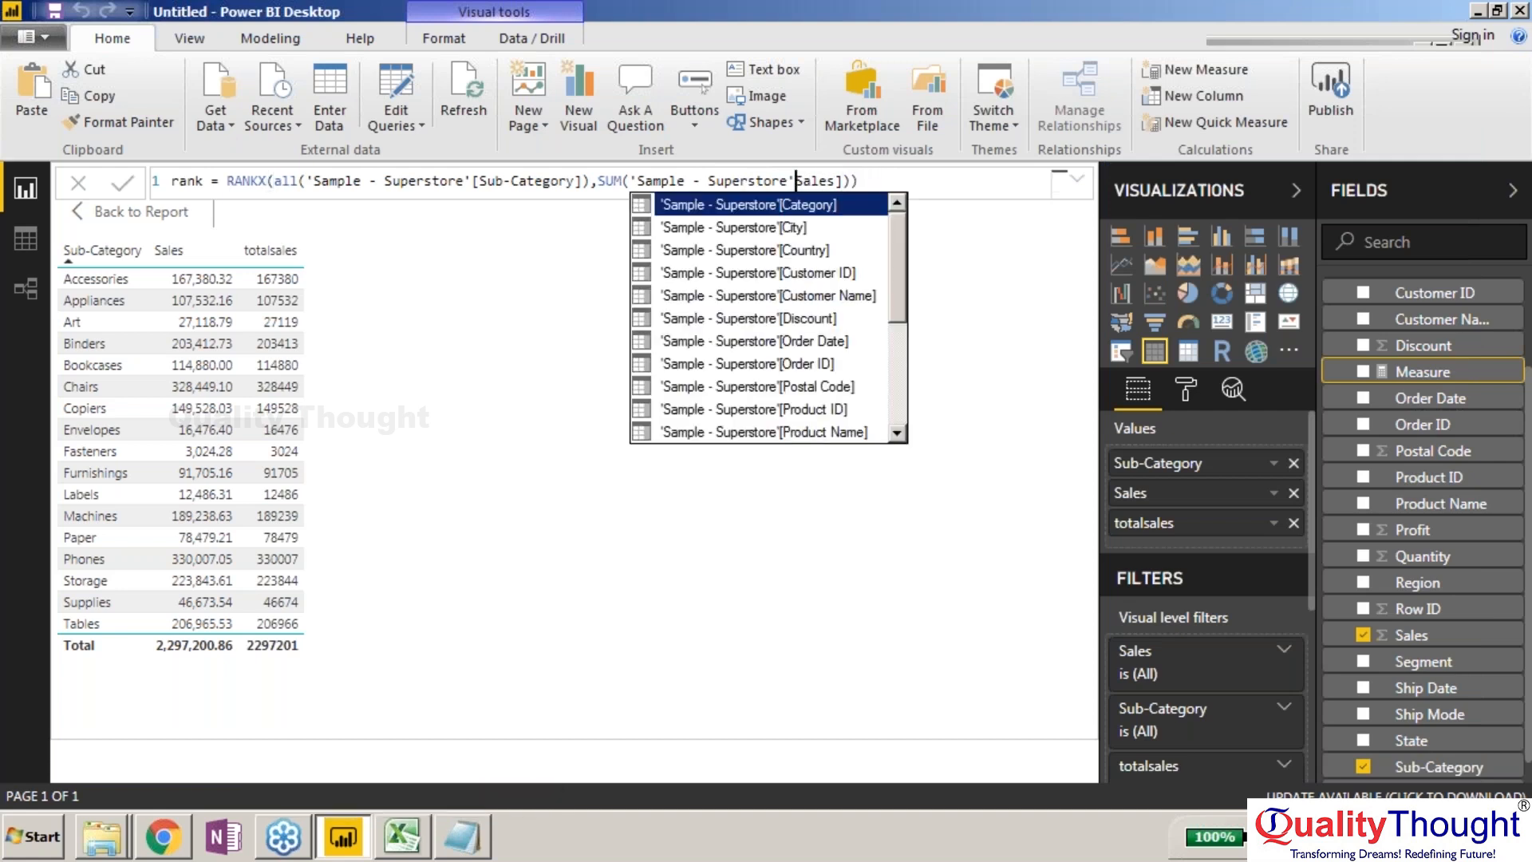
pyautogui.write('tec')
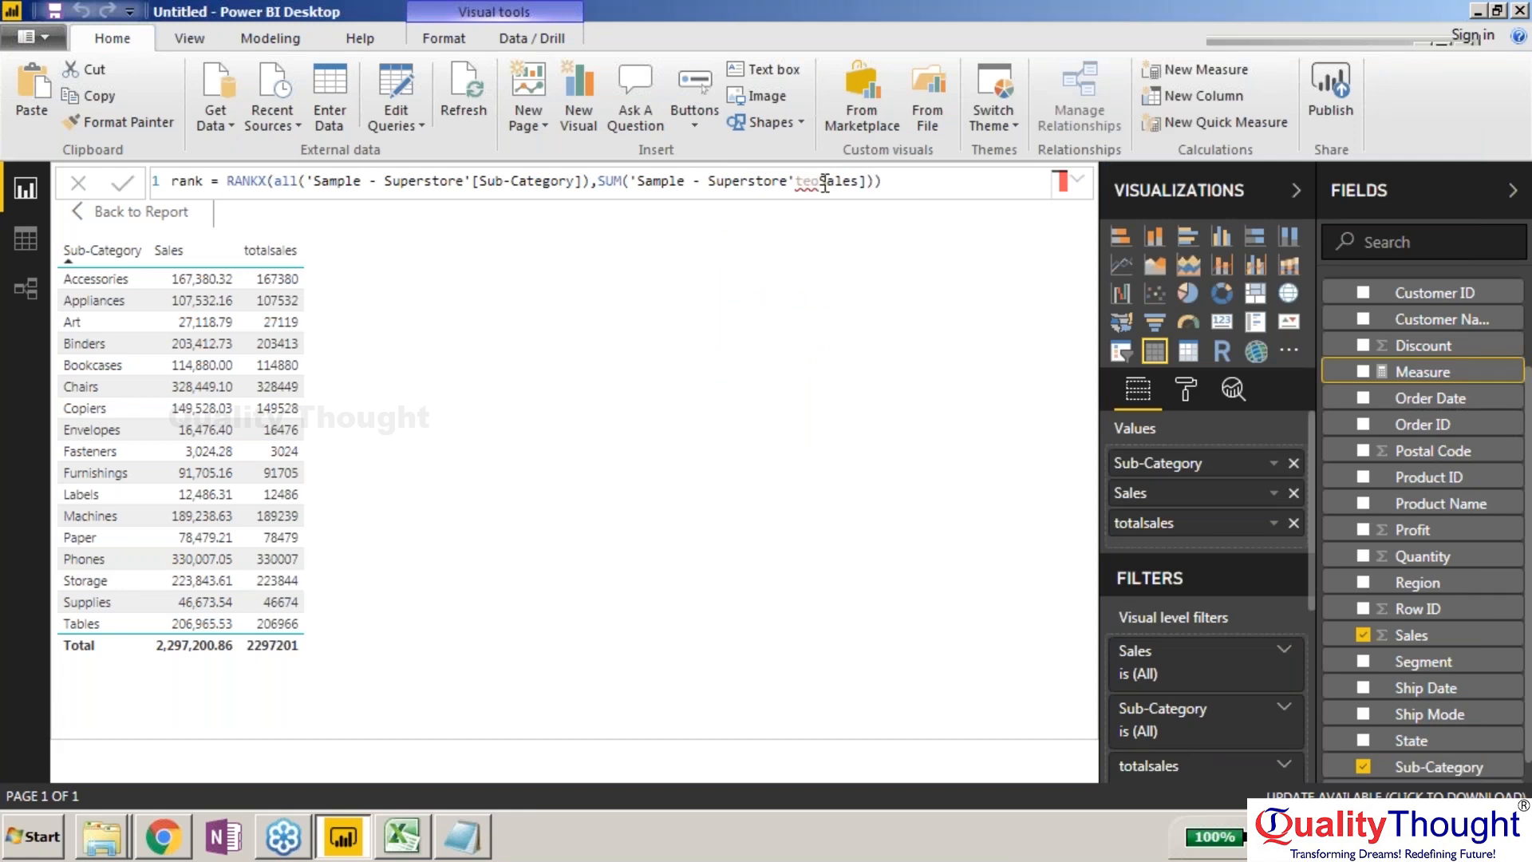
pyautogui.moveTo(881, 182); pyautogui.dragTo(600, 182)
pyautogui.press('BackSpace')
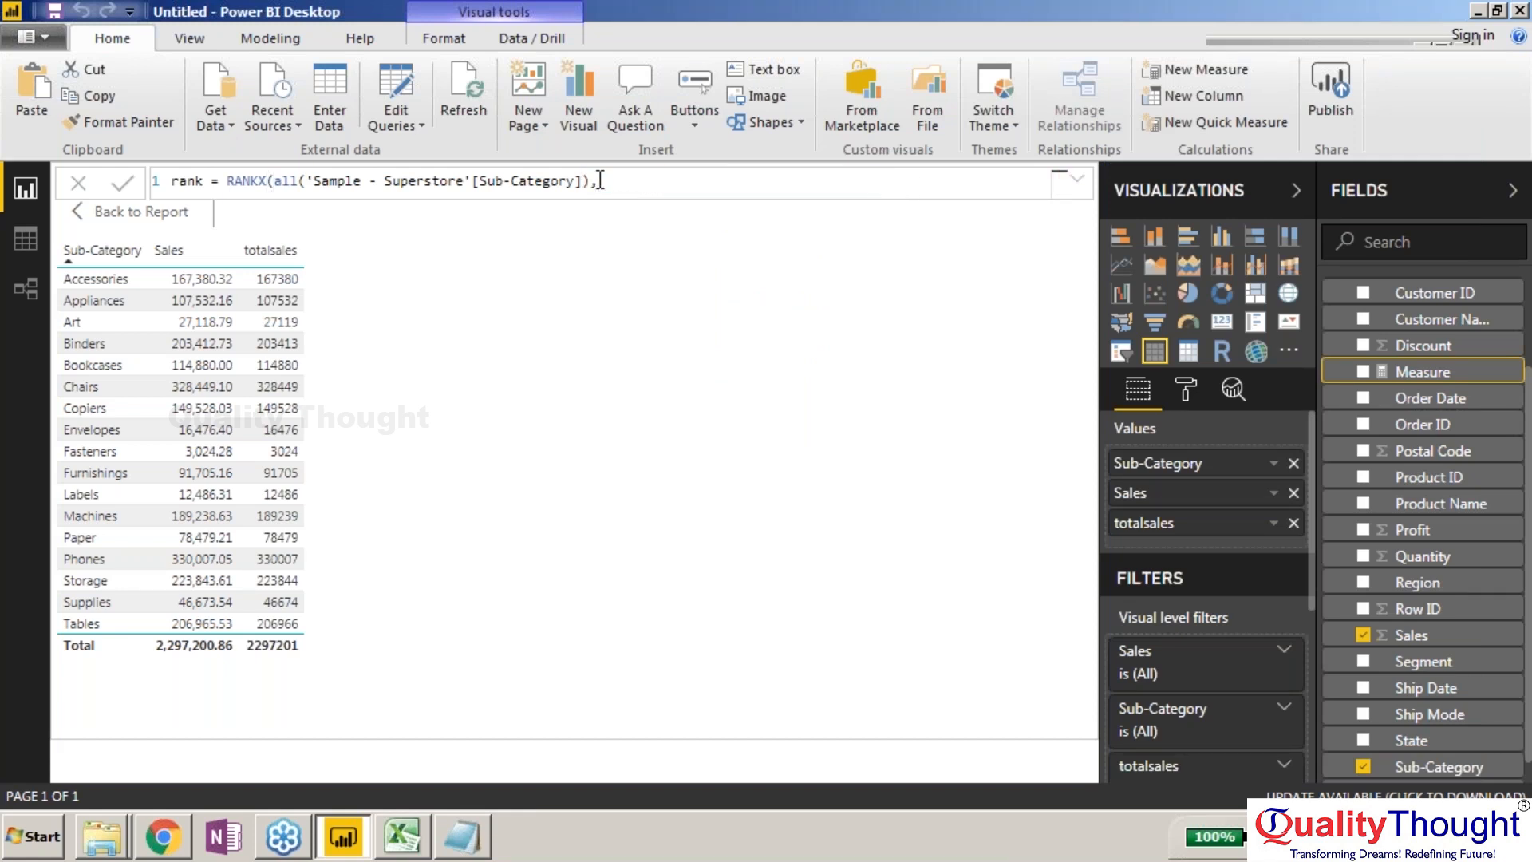
pyautogui.write('to')
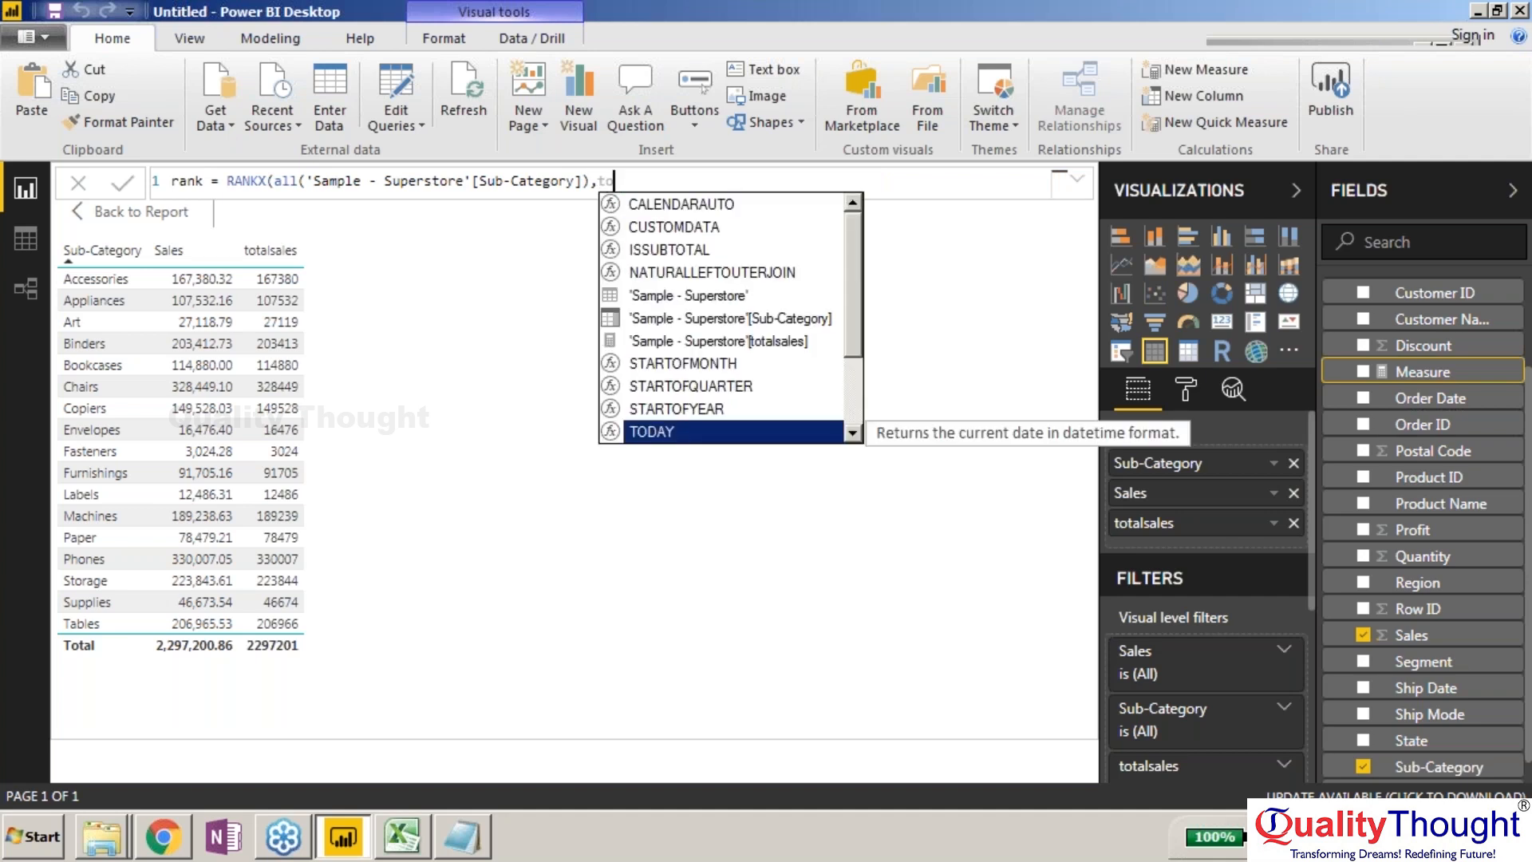
pyautogui.doubleClick(730, 340)
pyautogui.write(')')
pyautogui.press('Return')
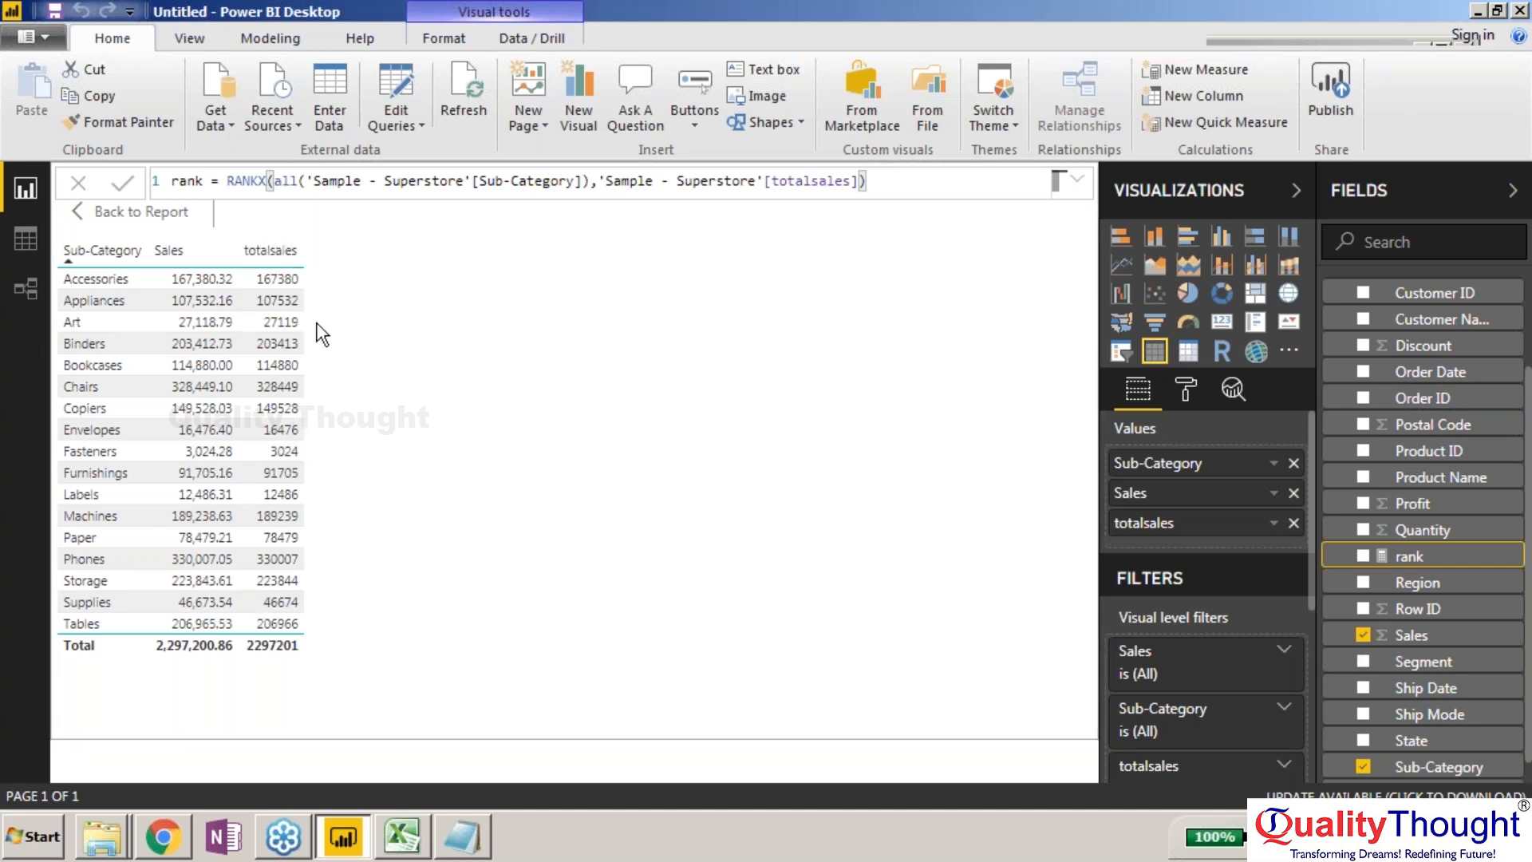
# Step: Swap totalsales for the rank measure in the sub-category table and sort the table by rank in ascending order
pyautogui.click(261, 186)
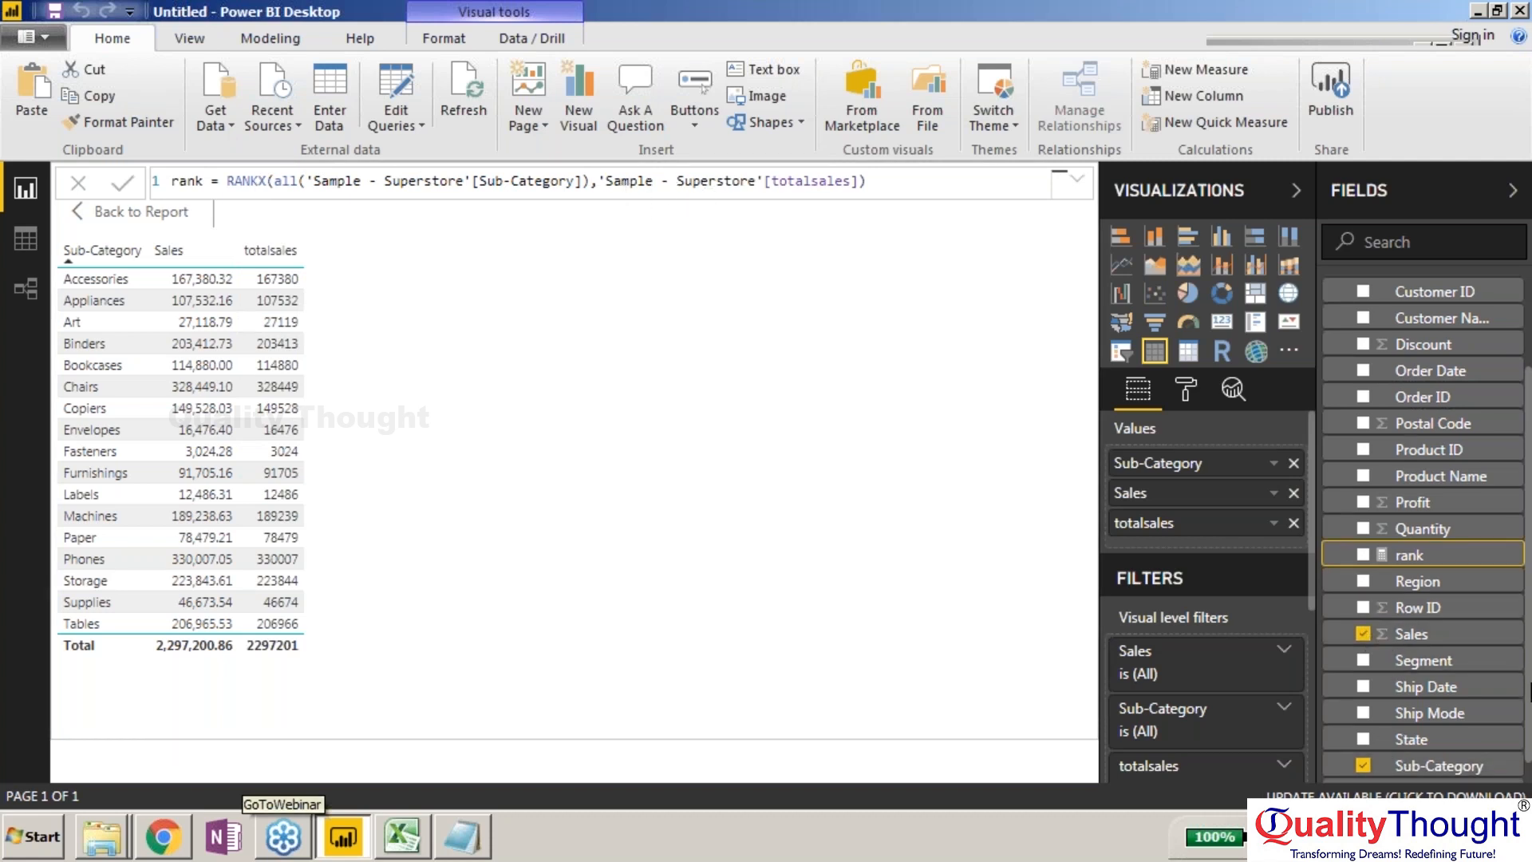
pyautogui.scroll(-1, 1392, 539)
pyautogui.click(1391, 533)
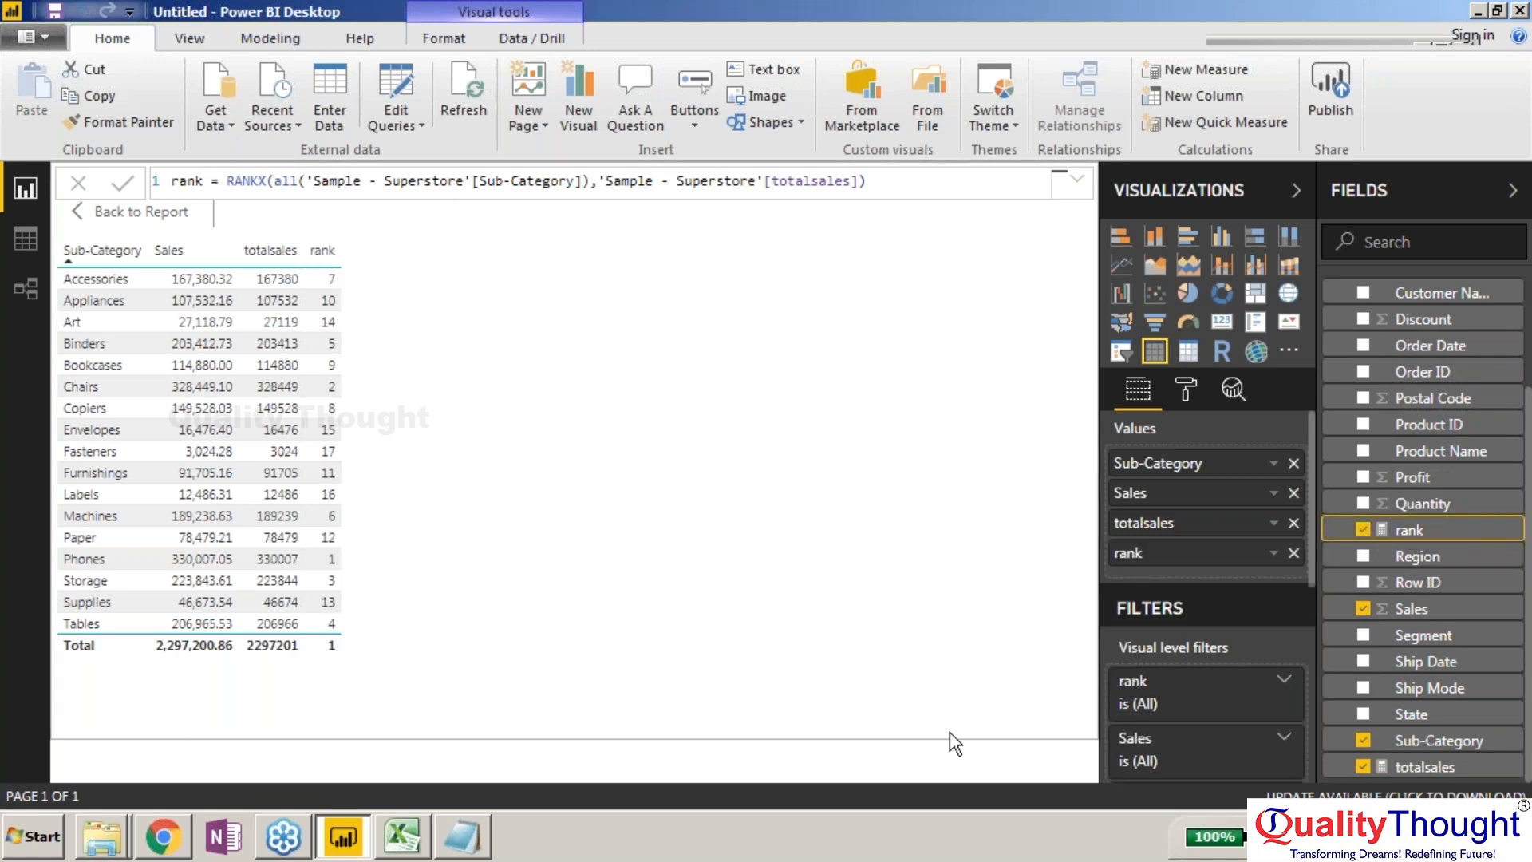
pyautogui.click(1378, 767)
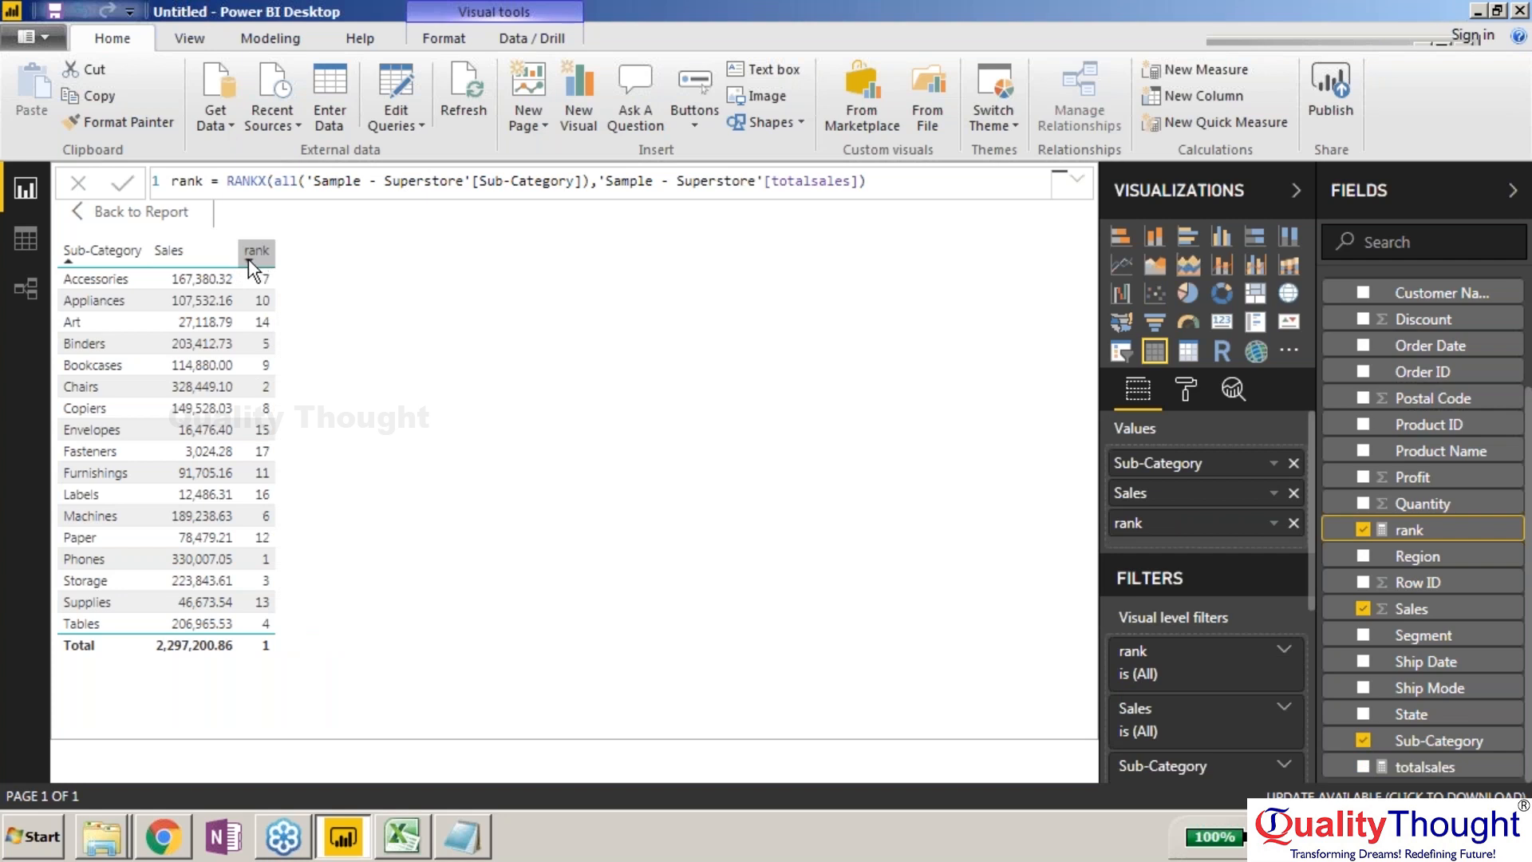
pyautogui.click(255, 254)
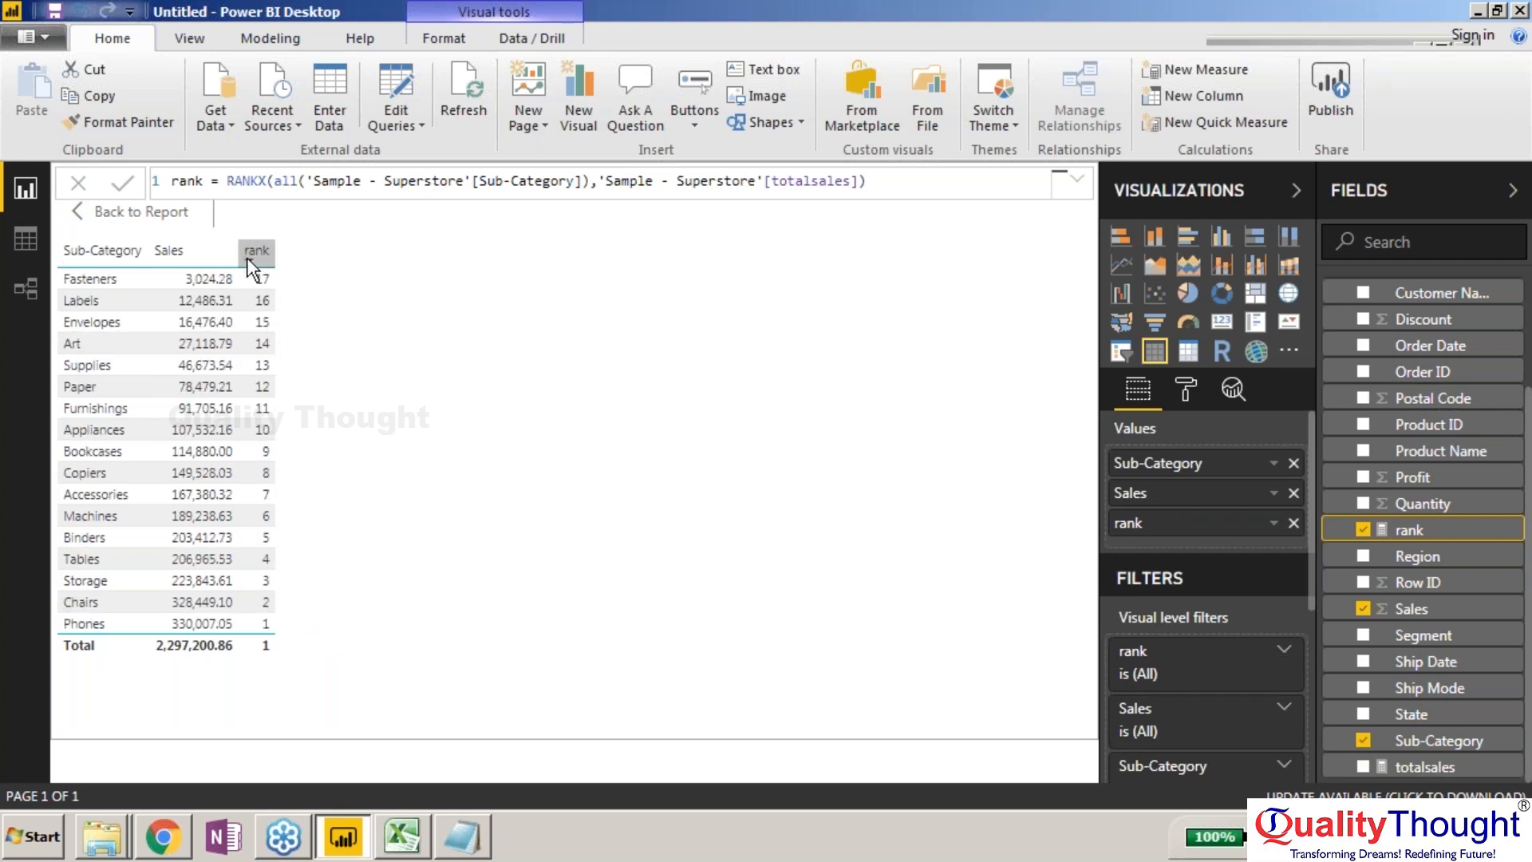
pyautogui.click(249, 254)
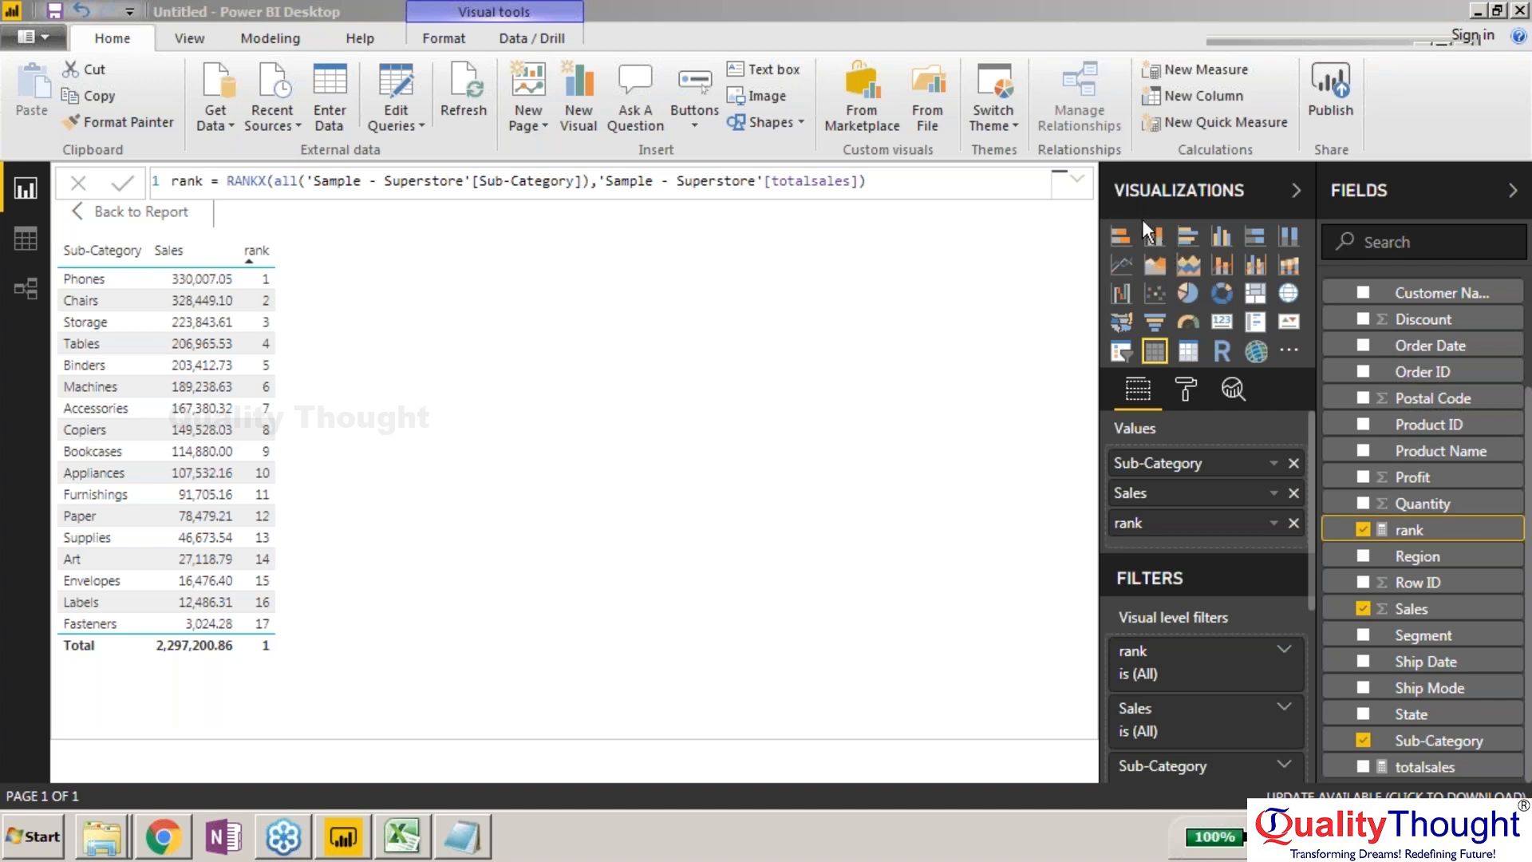
pyautogui.click(461, 320)
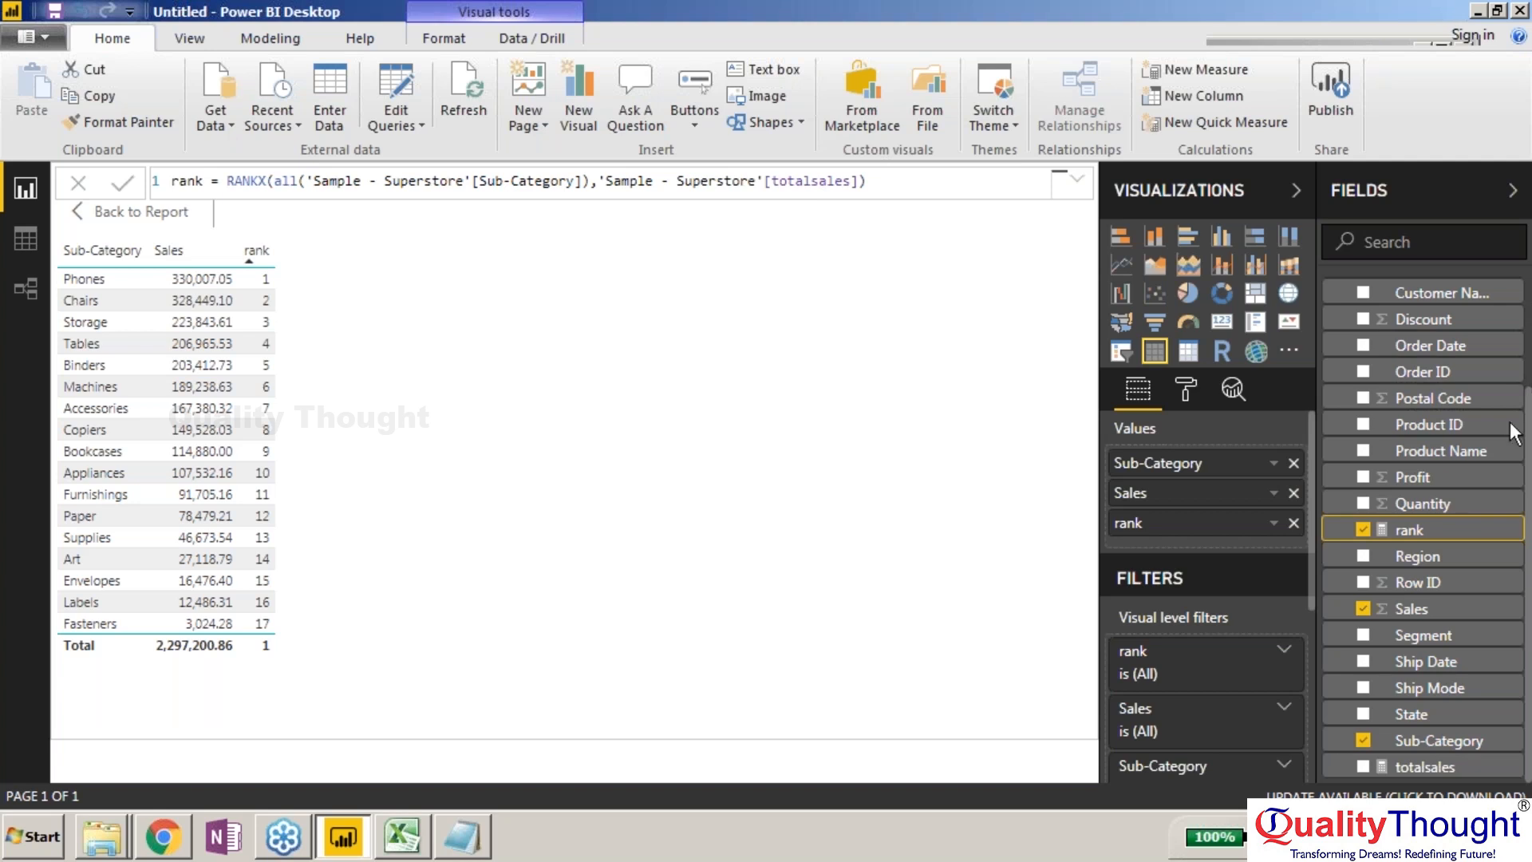
pyautogui.click(1514, 450)
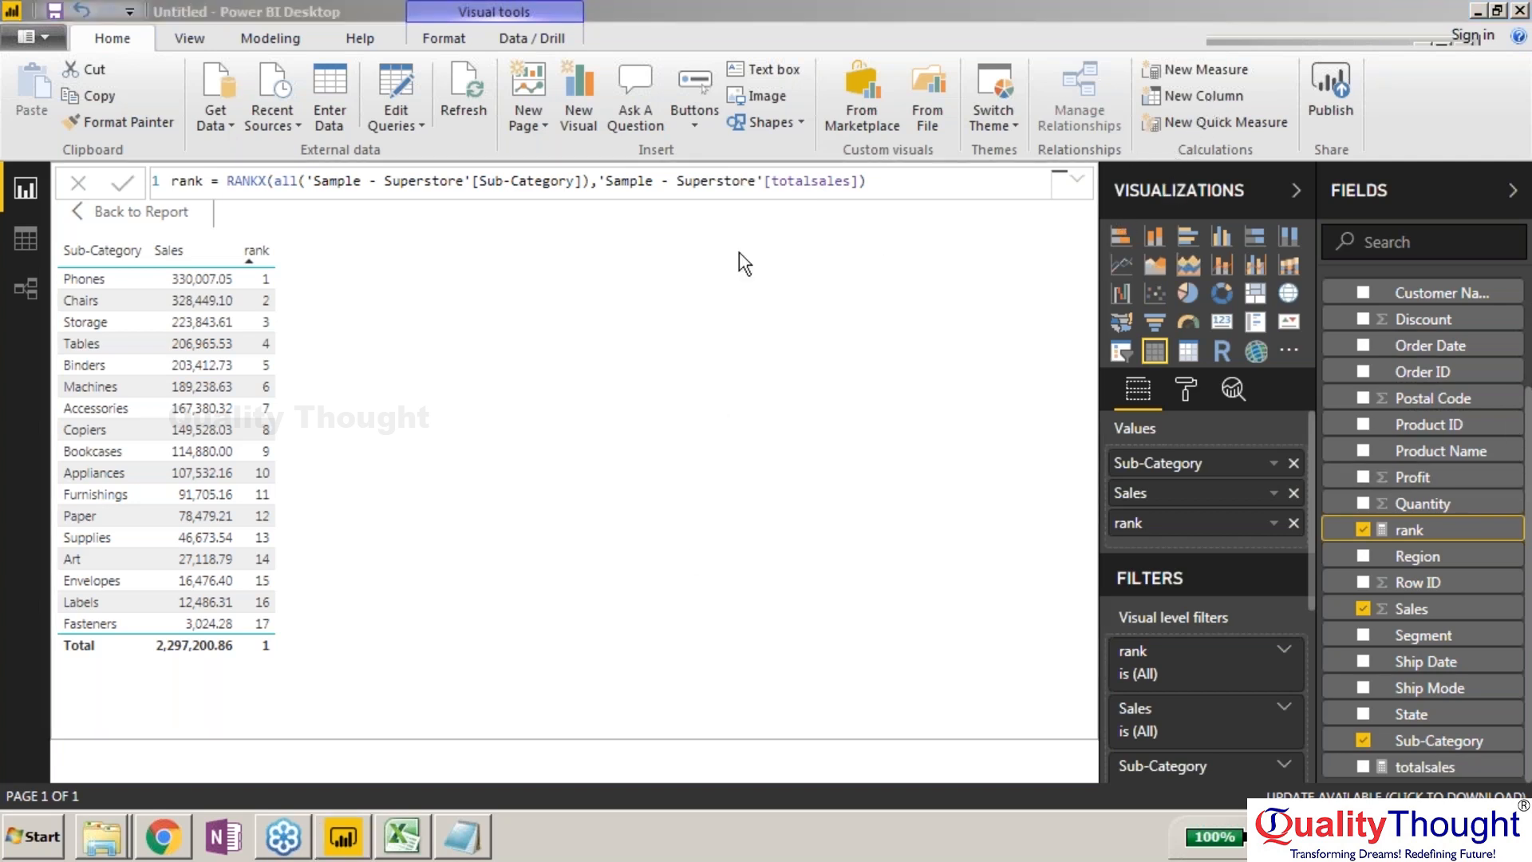
pyautogui.click(661, 327)
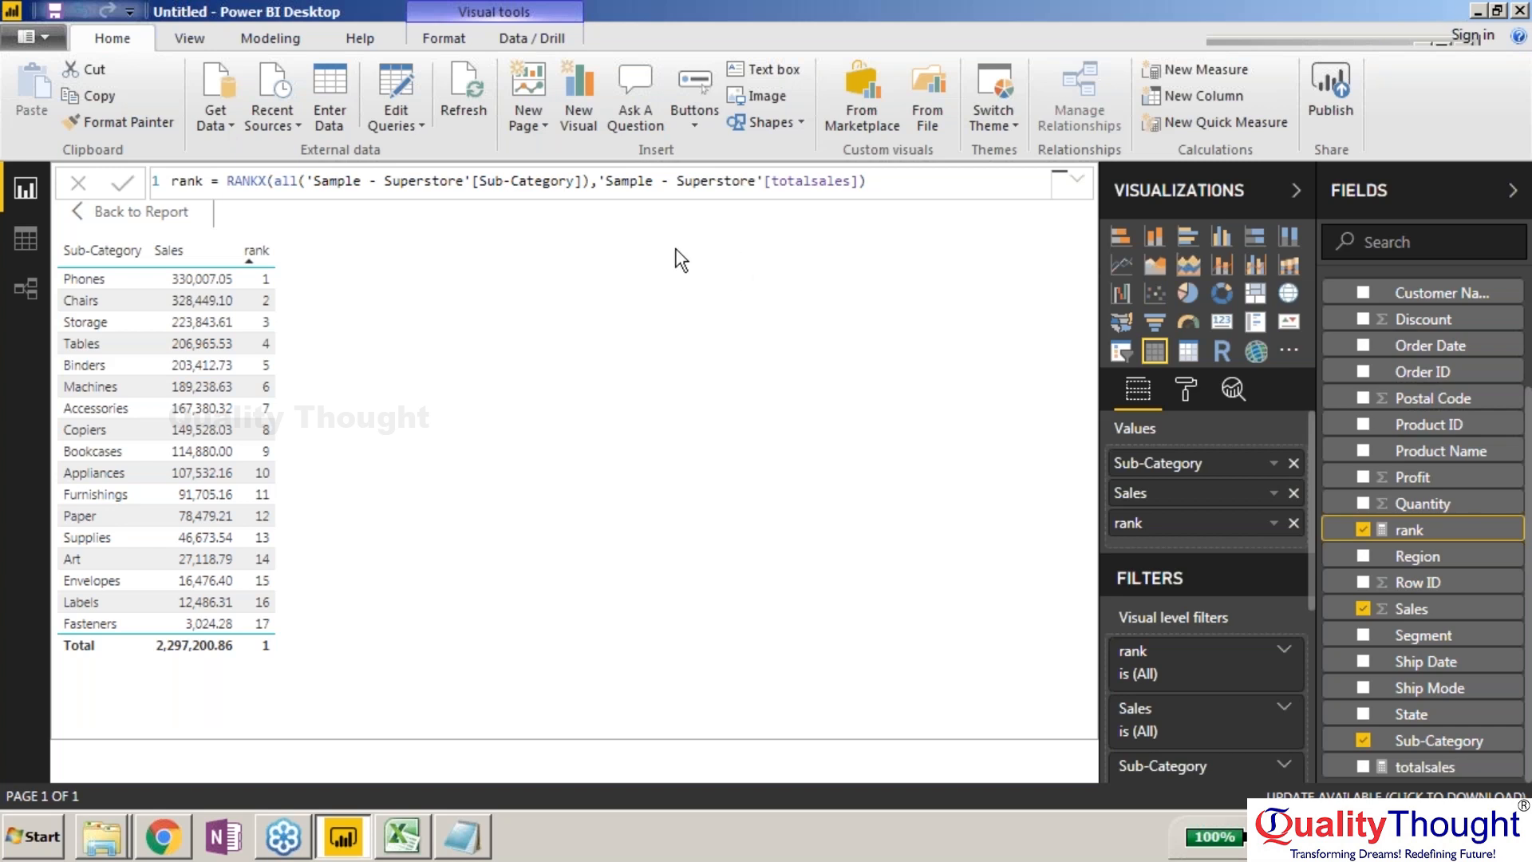
pyautogui.click(102, 387)
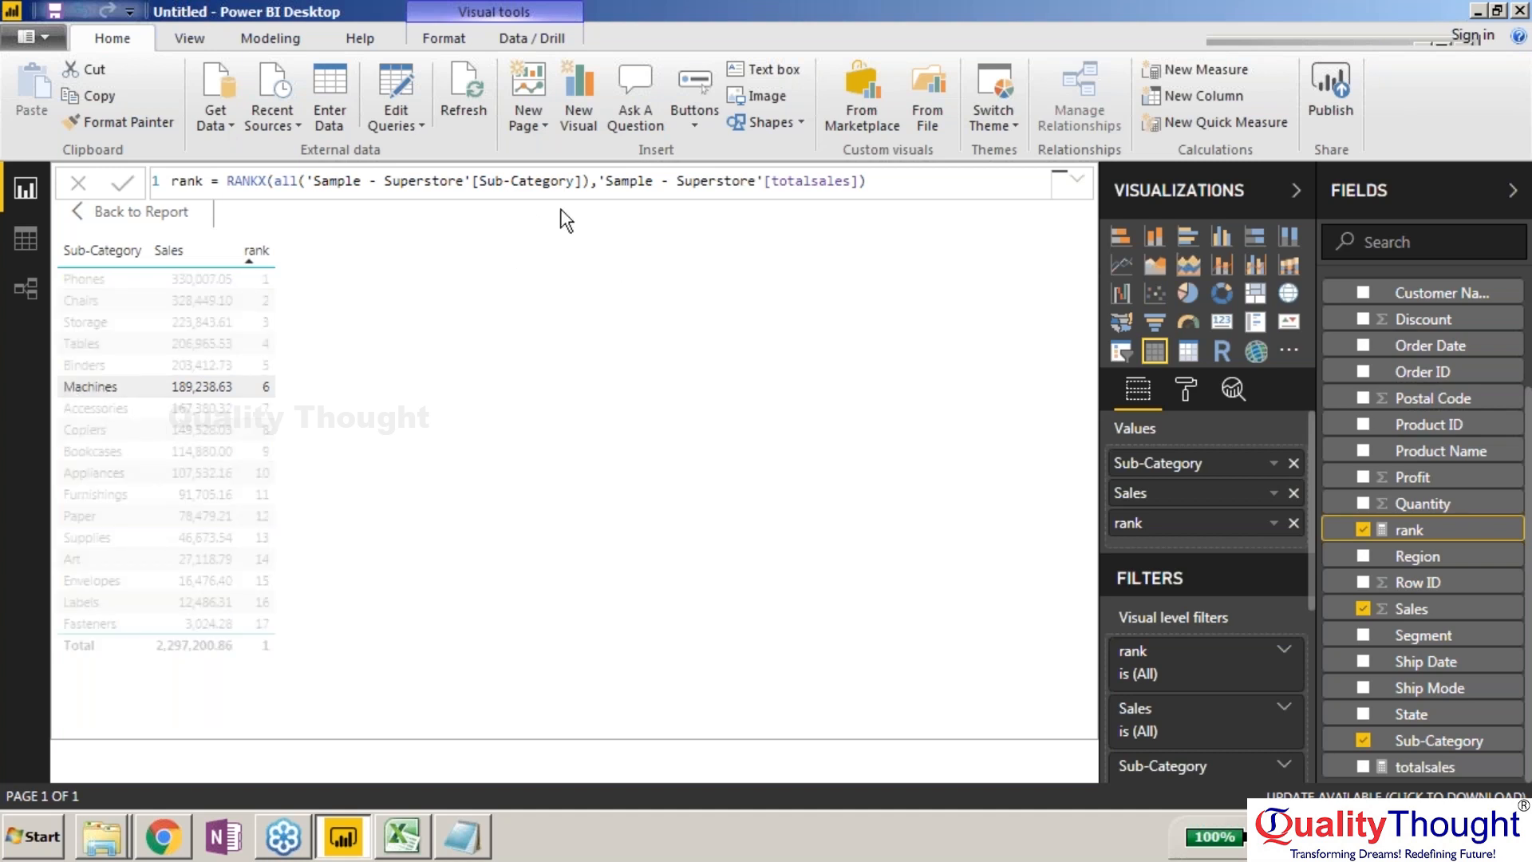
# Step: Overwrite the rank measure's formula with a new CumulativeTotal definition beginning SUMX(TOPN([, and leave the formula editor
pyautogui.click(550, 178)
pyautogui.hotkey('ctrl', 'a')
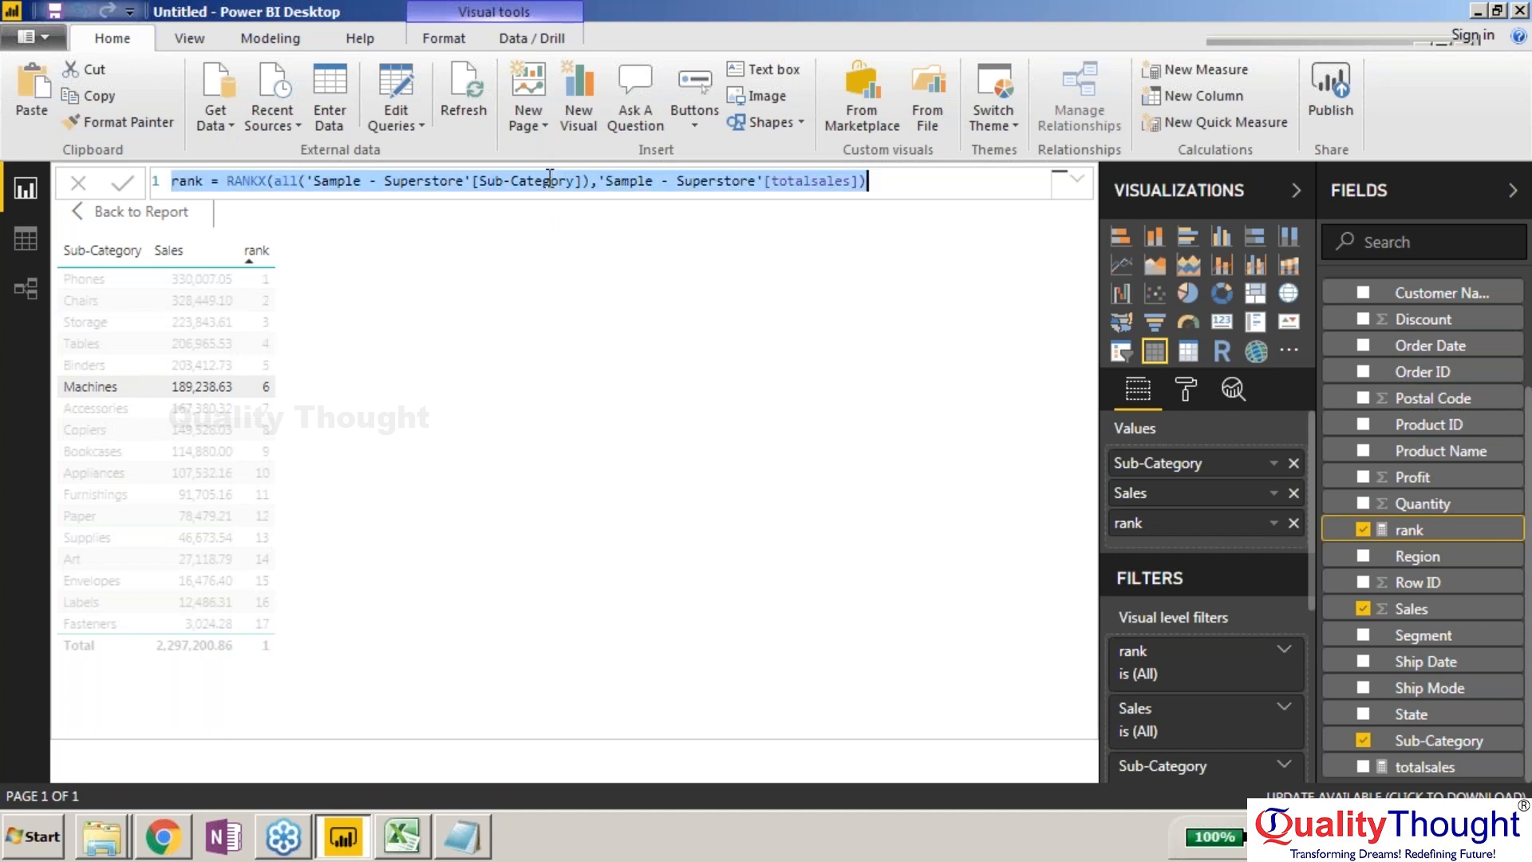
pyautogui.press('Delete')
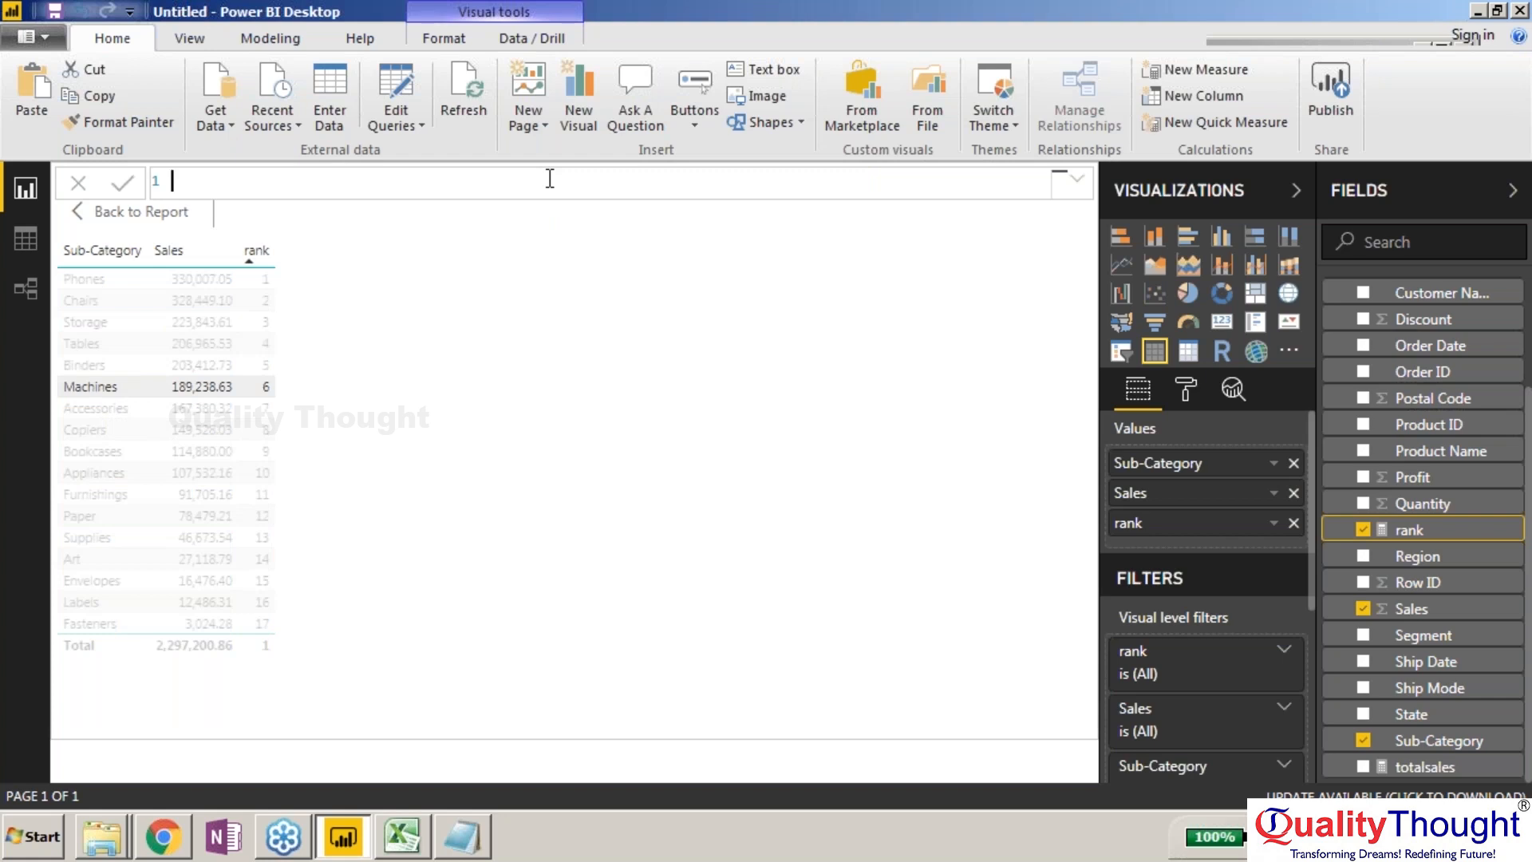
pyautogui.write('CumulativeTotal=sum')
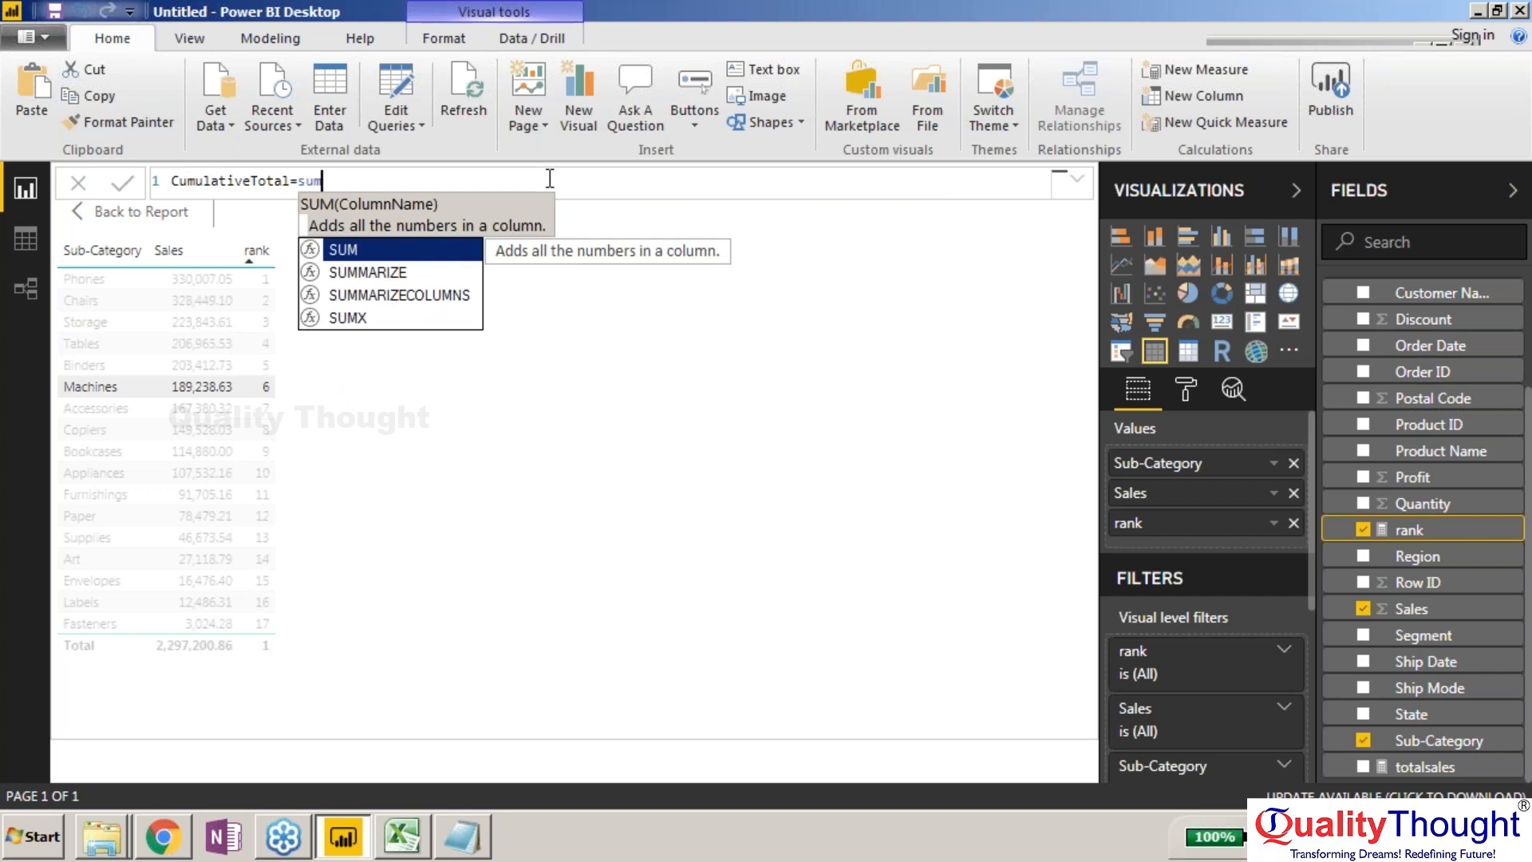
pyautogui.write('x(')
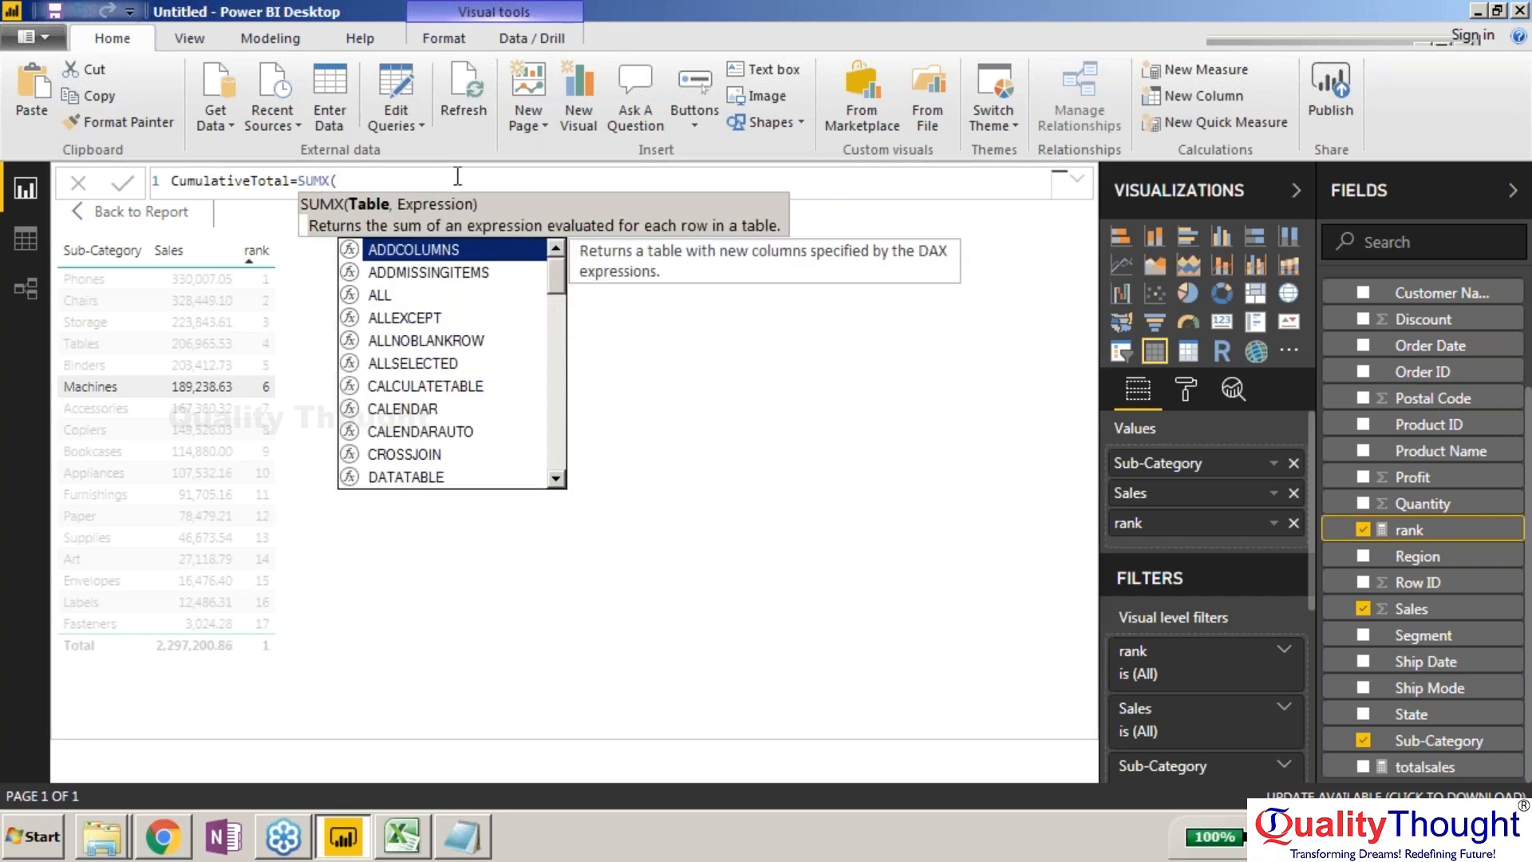
pyautogui.write('TOPN(')
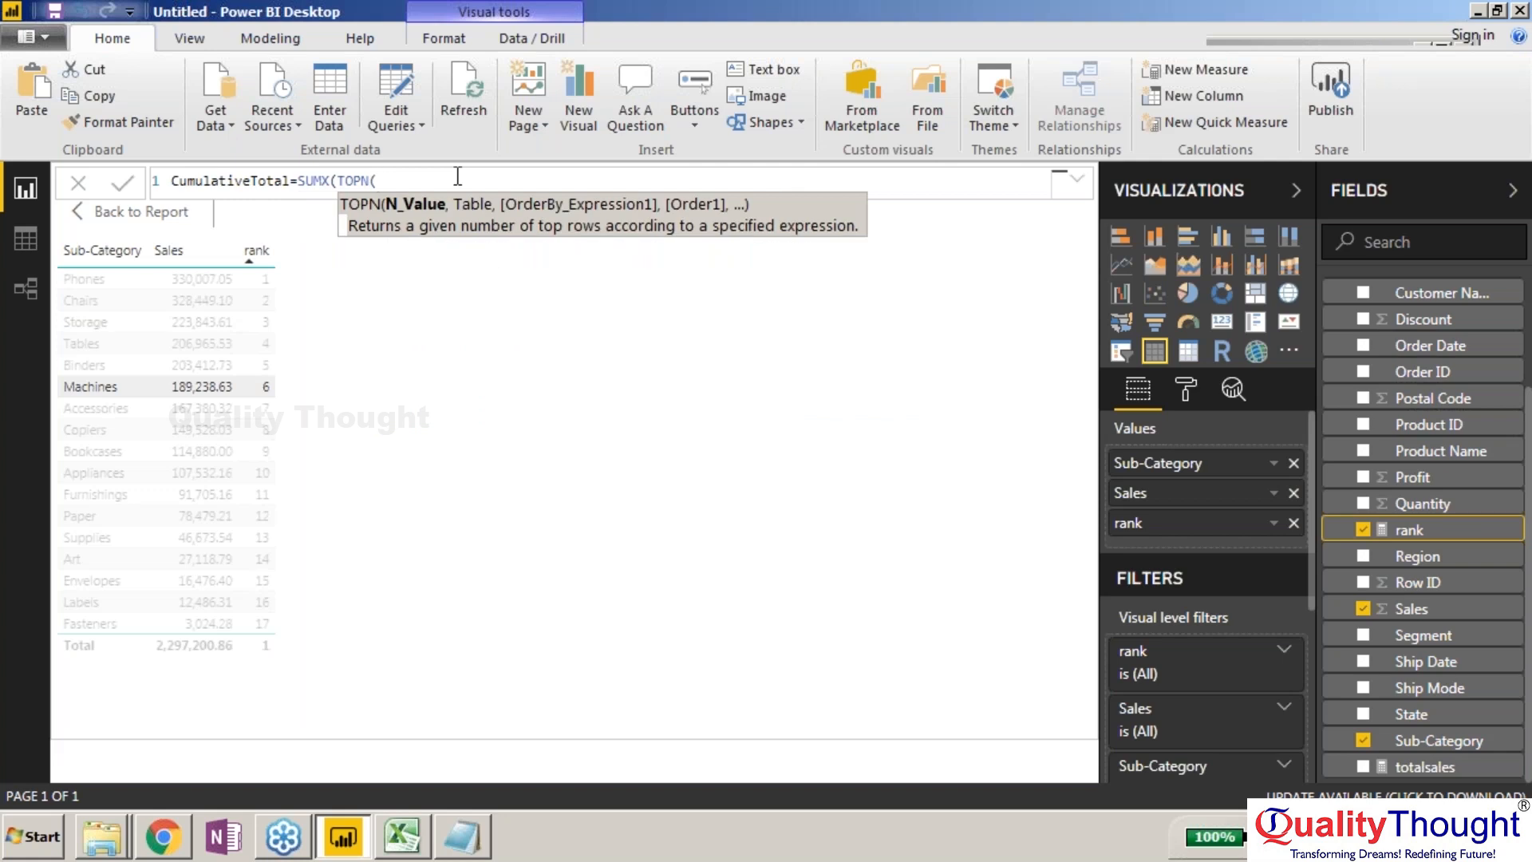
pyautogui.write('ra')
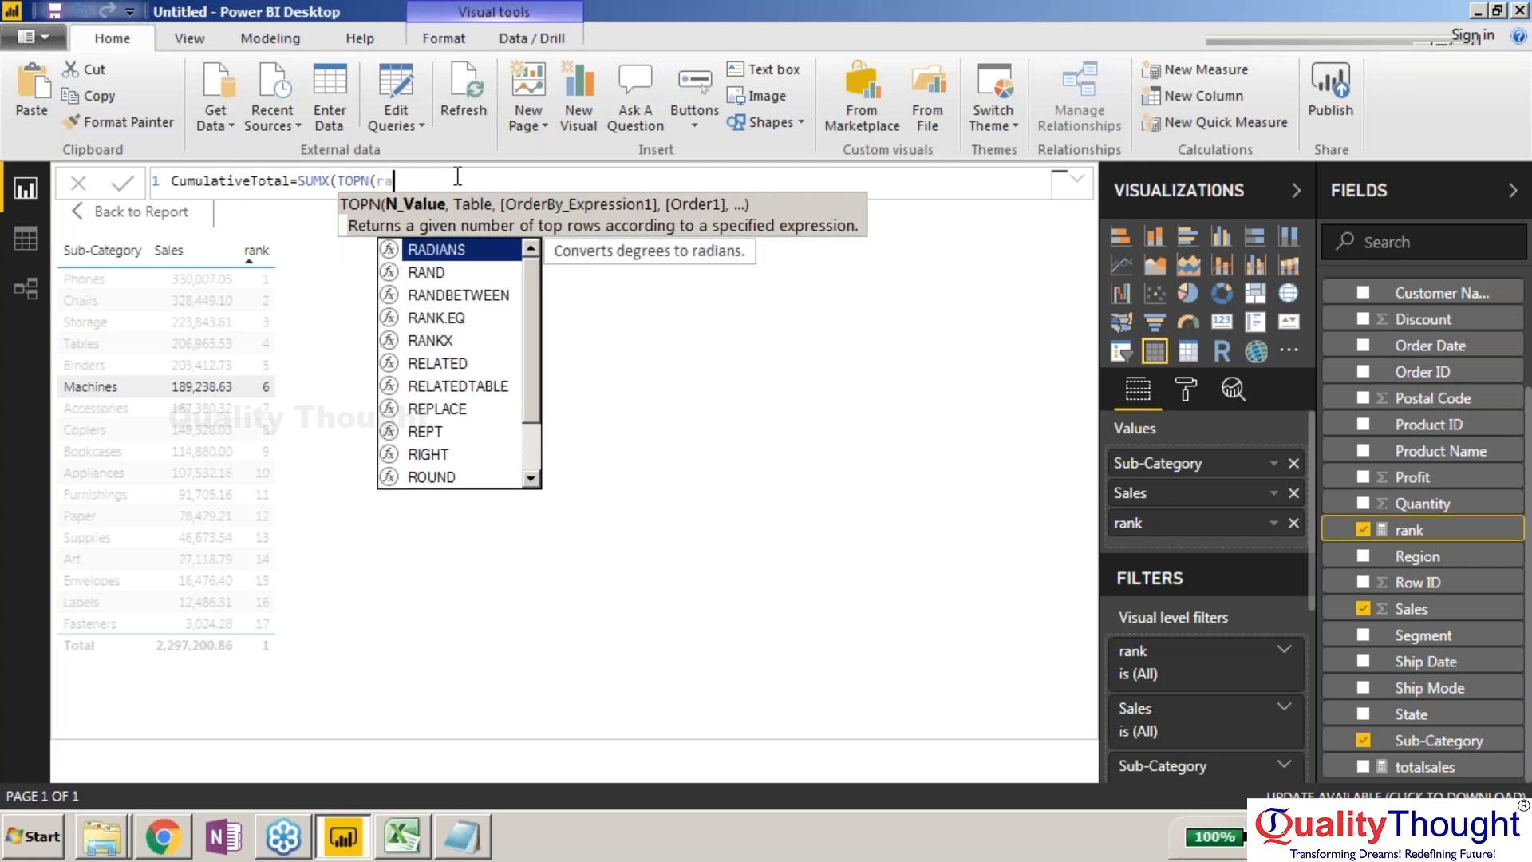
pyautogui.write('n')
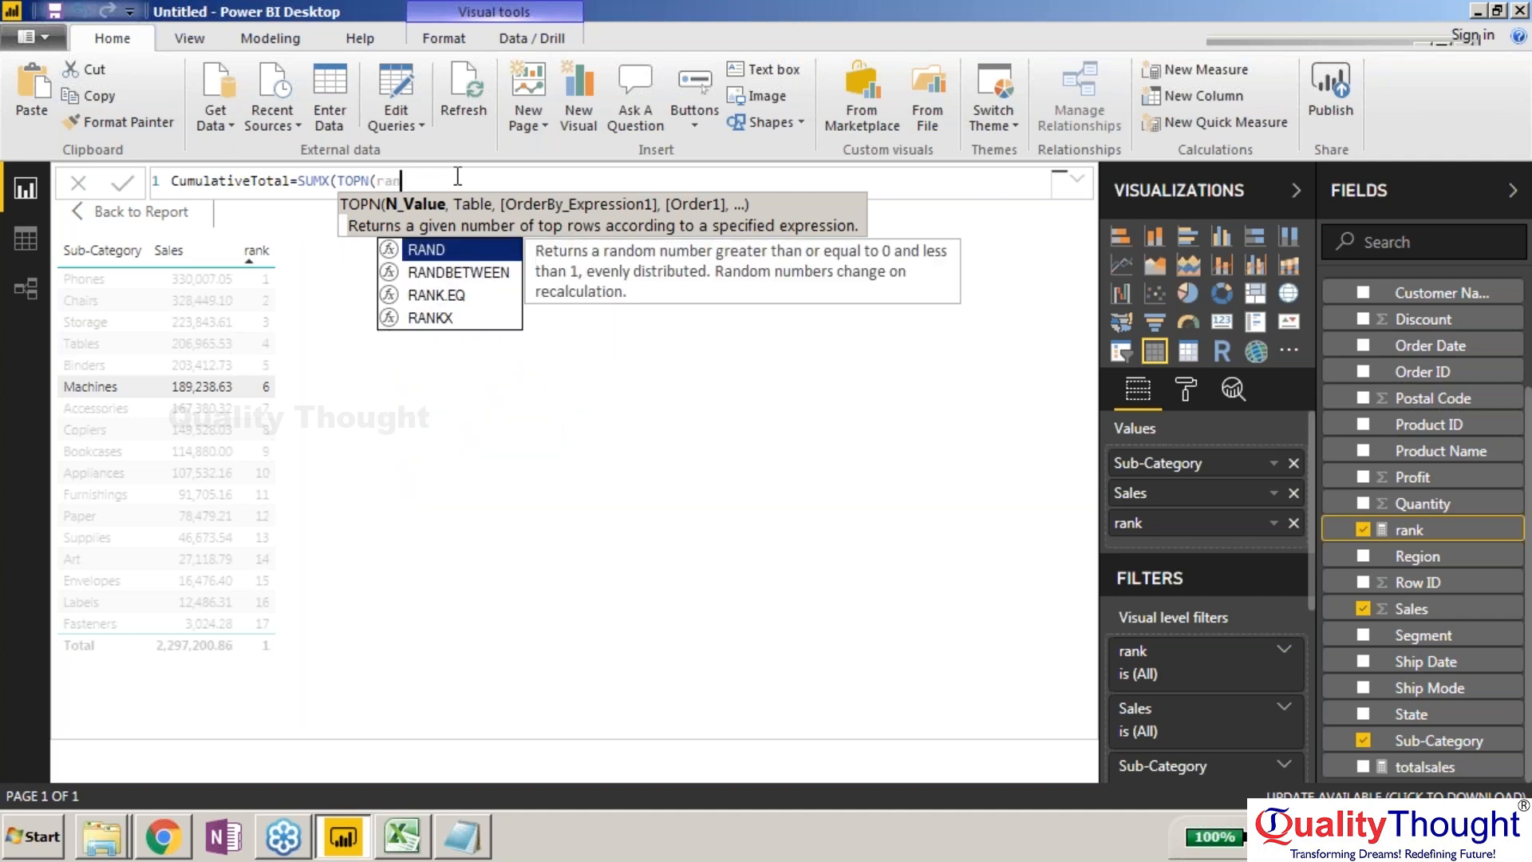
pyautogui.press('BackSpace')
pyautogui.press('BackSpace')
pyautogui.press('BackSpace')
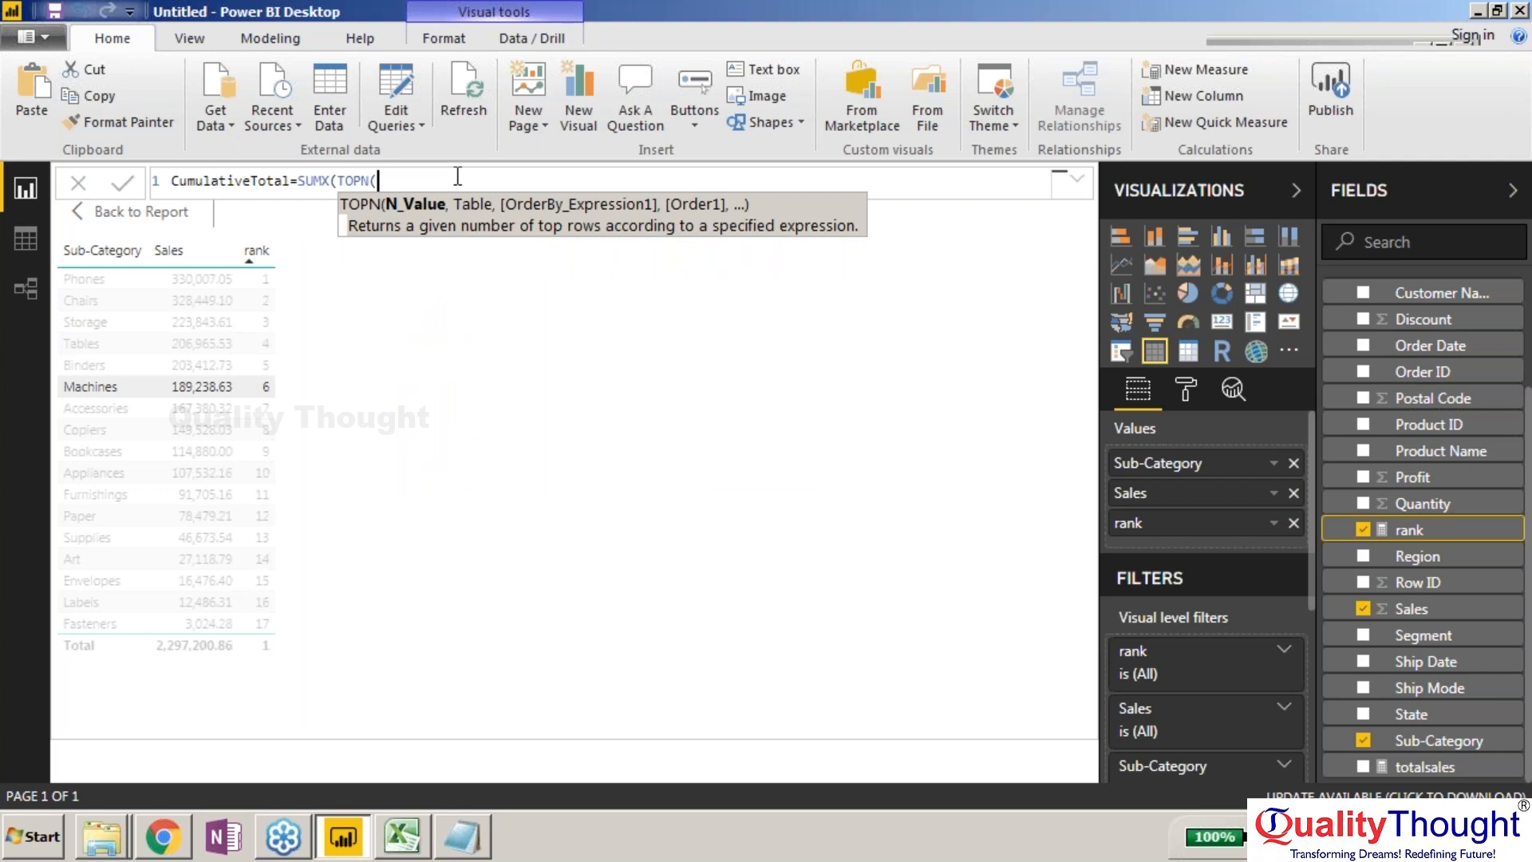
pyautogui.write('[')
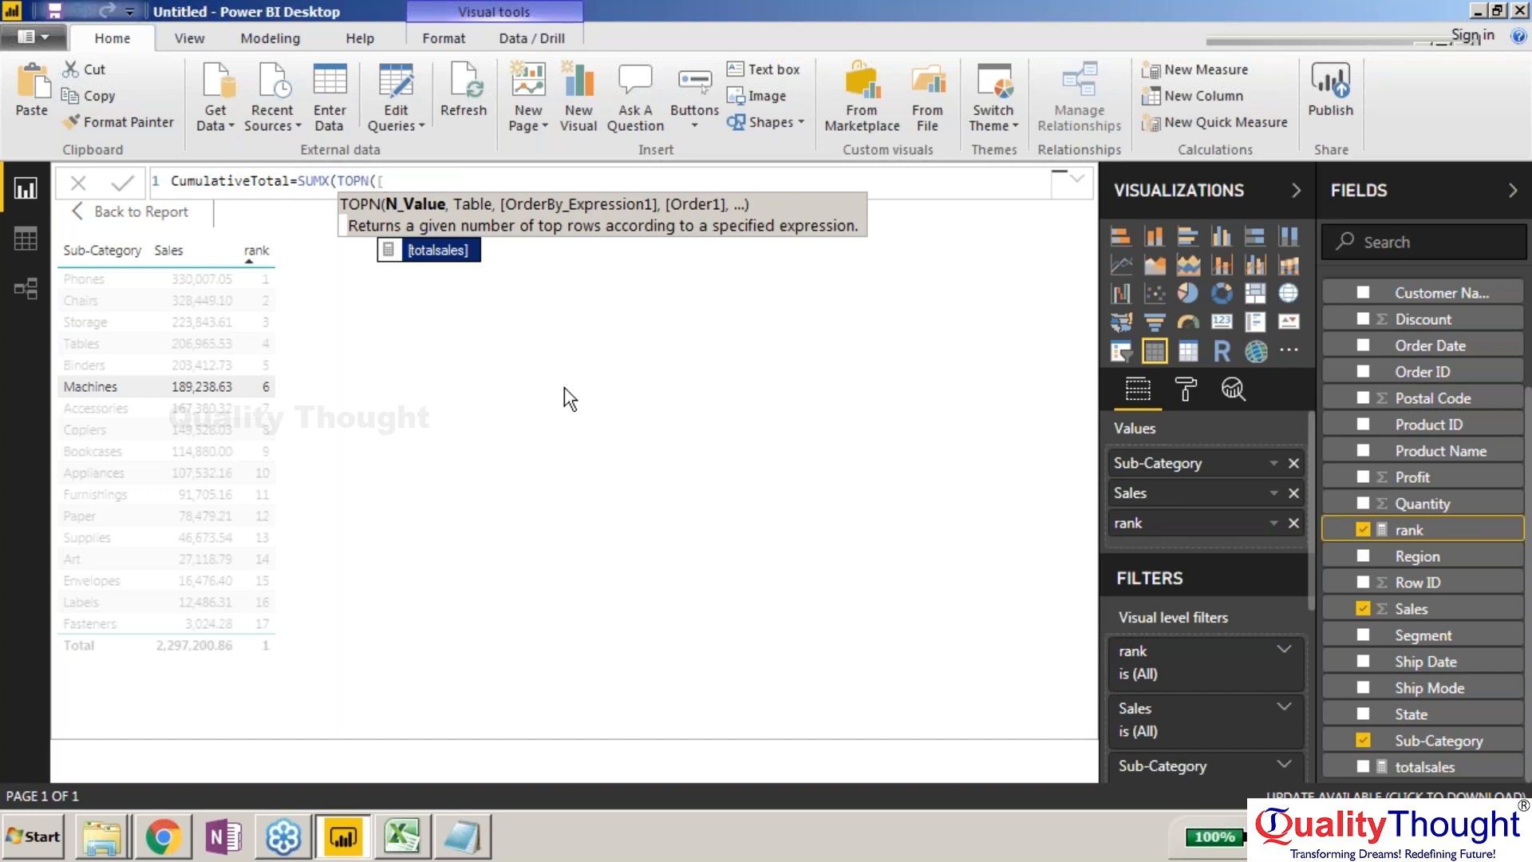
pyautogui.click(348, 366)
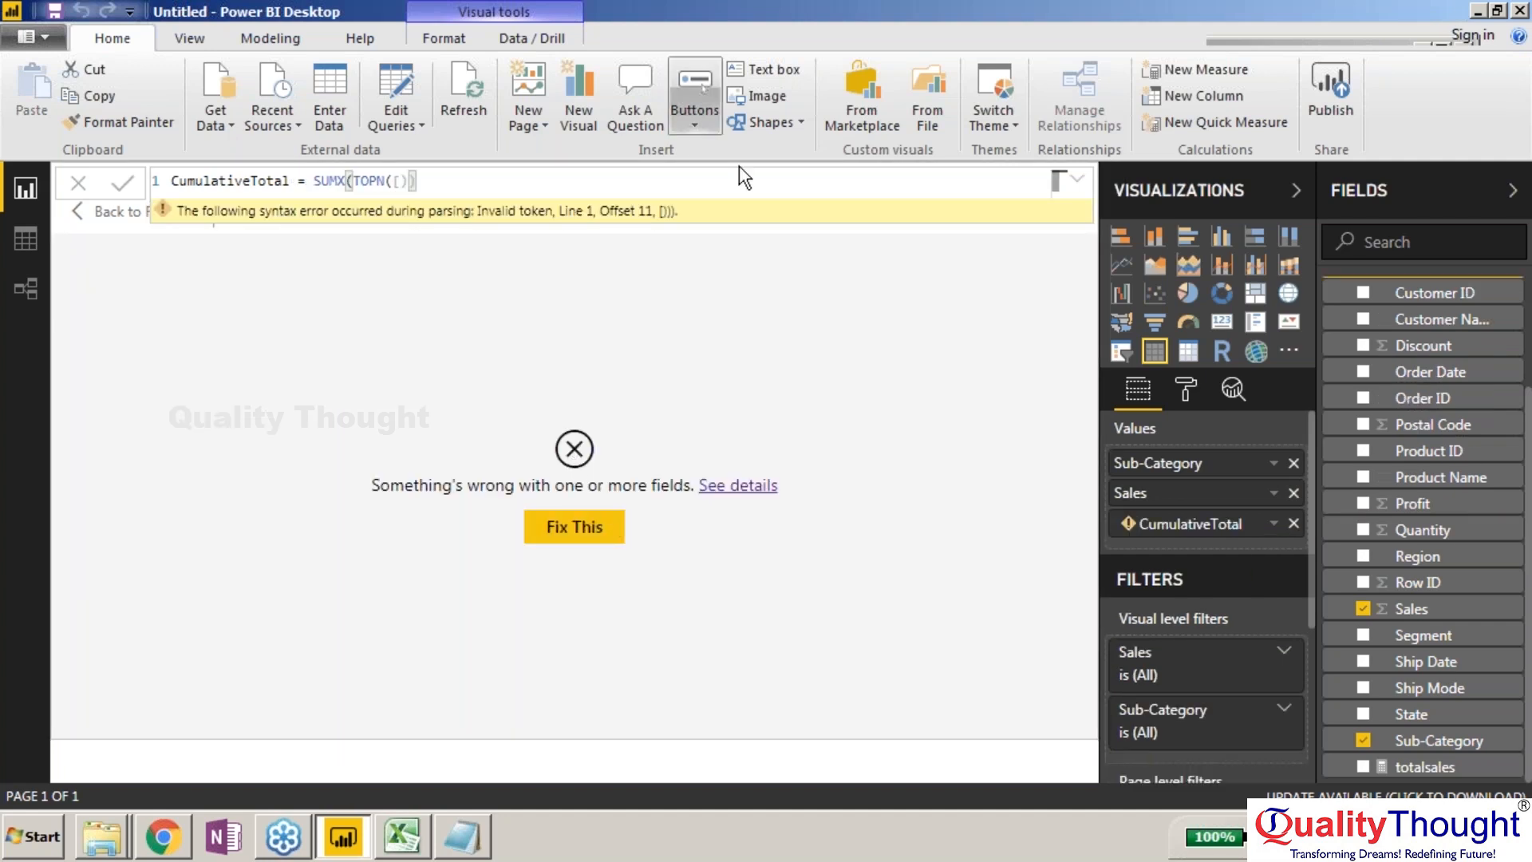
# Step: Clear the formula of the CumulativeTotal measure and commit it empty
pyautogui.click(579, 182)
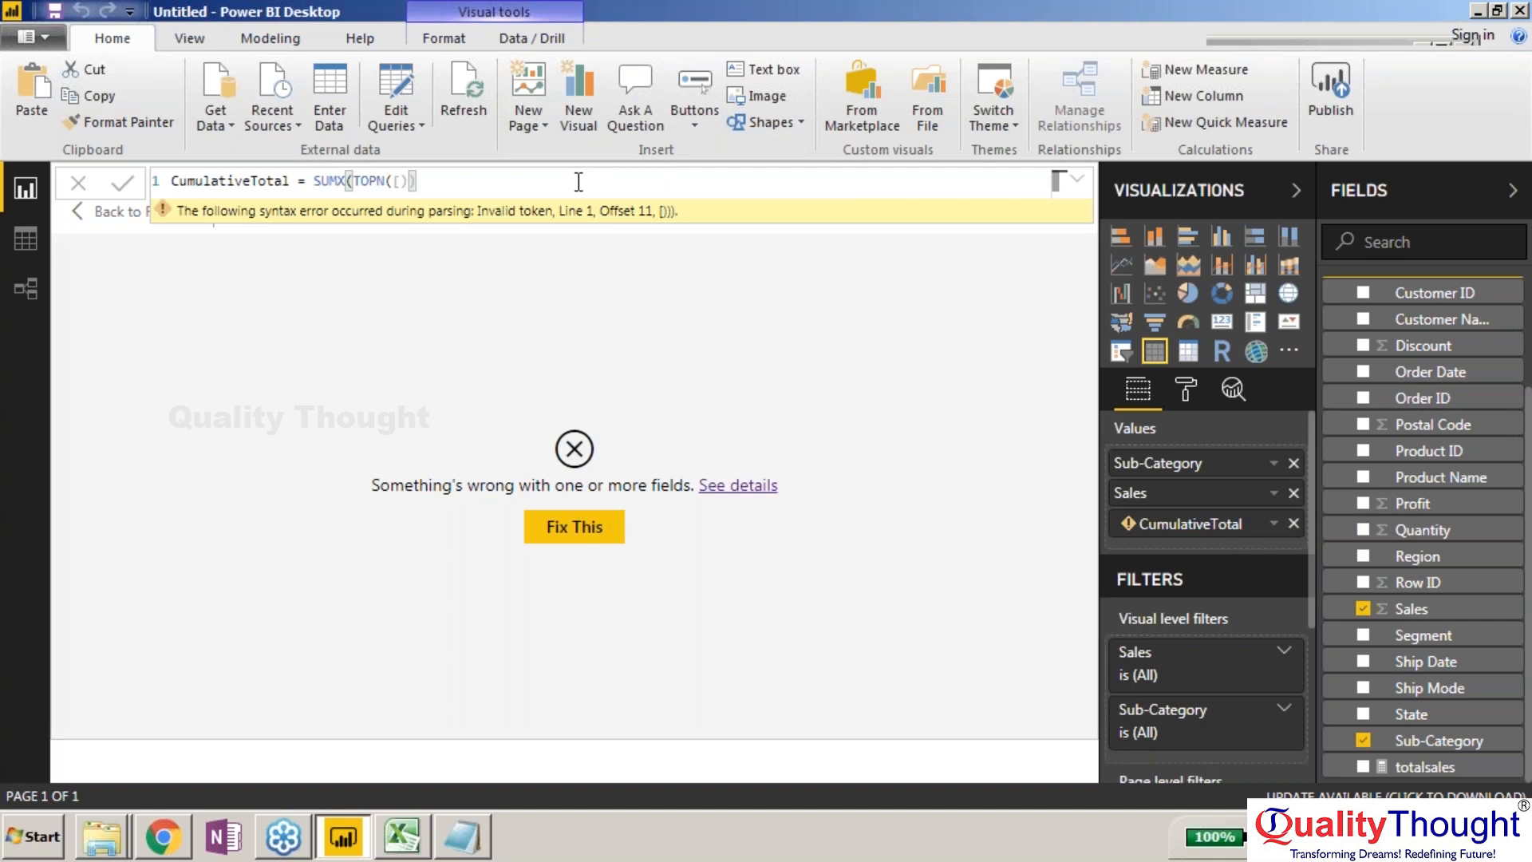
pyautogui.hotkey('ctrl', 'a')
pyautogui.press('BackSpace')
pyautogui.press('Return')
# Step: Return to the report page, deselect the table, and reopen it in focus mode to look through its field list
pyautogui.click(121, 227)
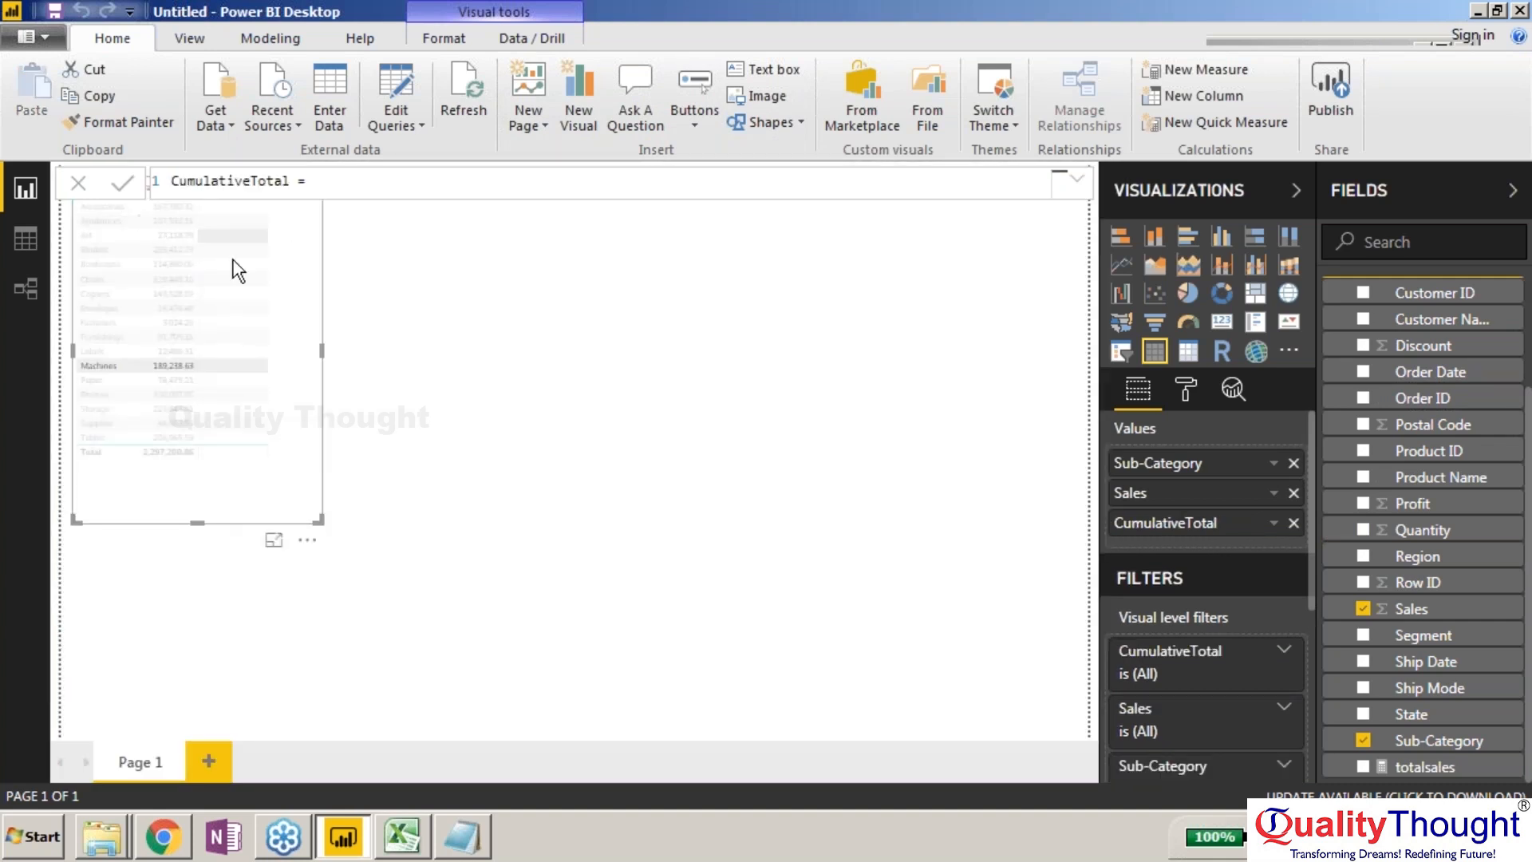
pyautogui.click(501, 461)
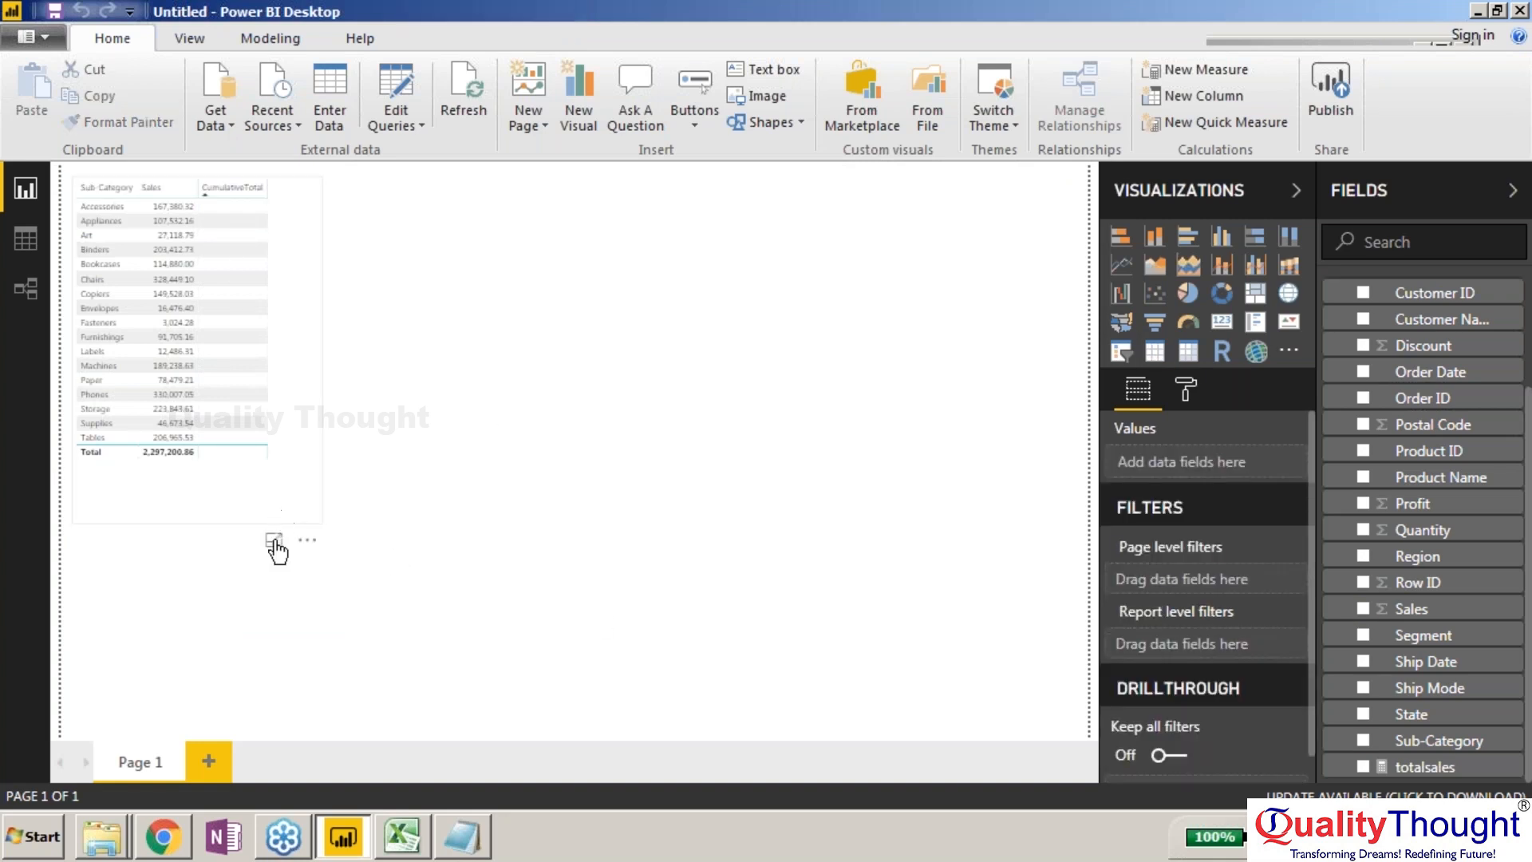
pyautogui.click(276, 547)
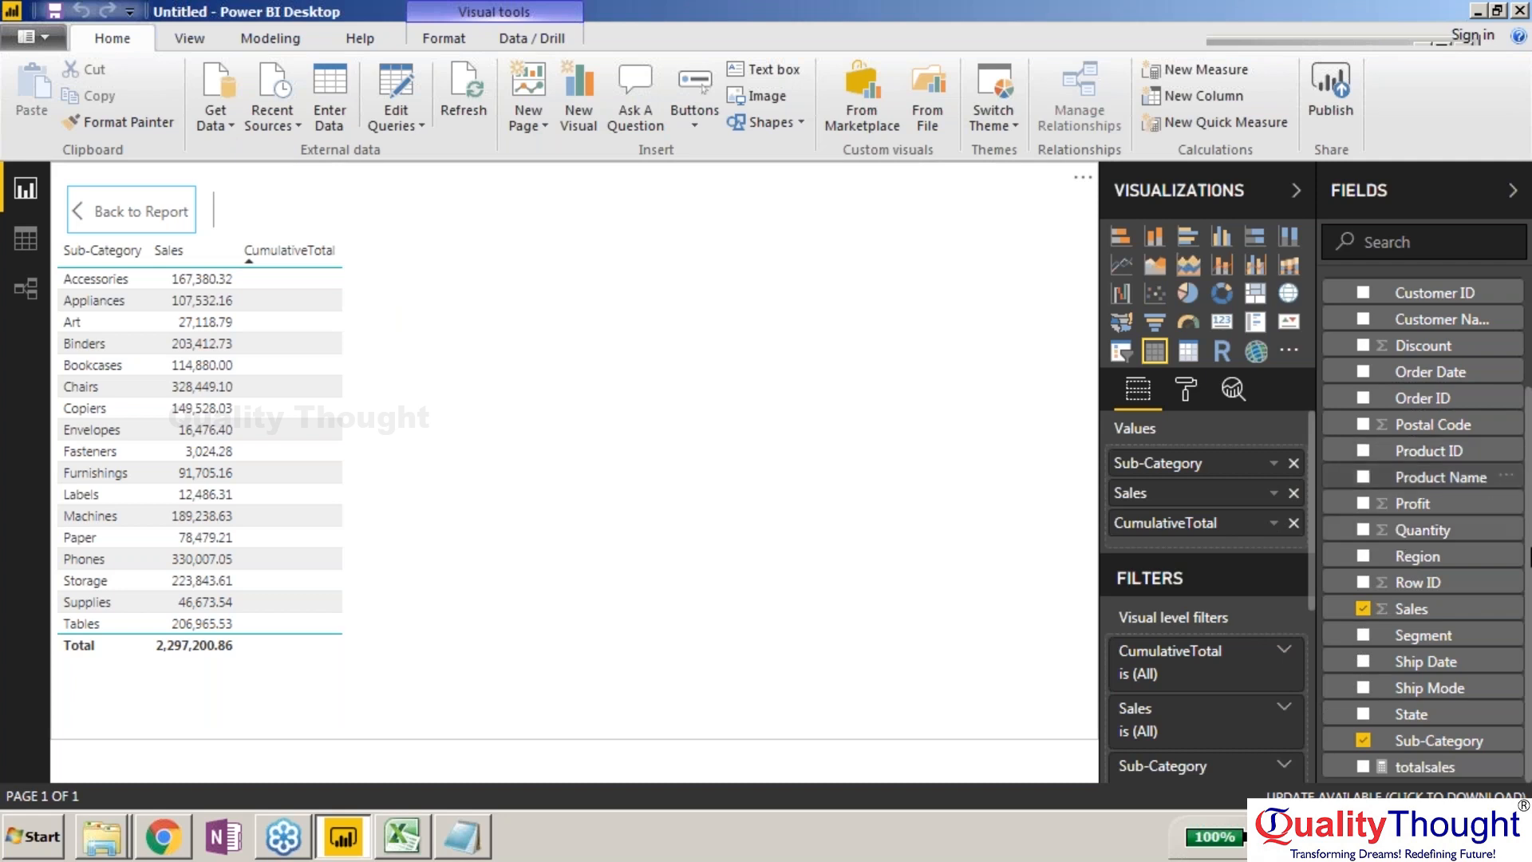
pyautogui.moveTo(1529, 670); pyautogui.dragTo(1529, 547)
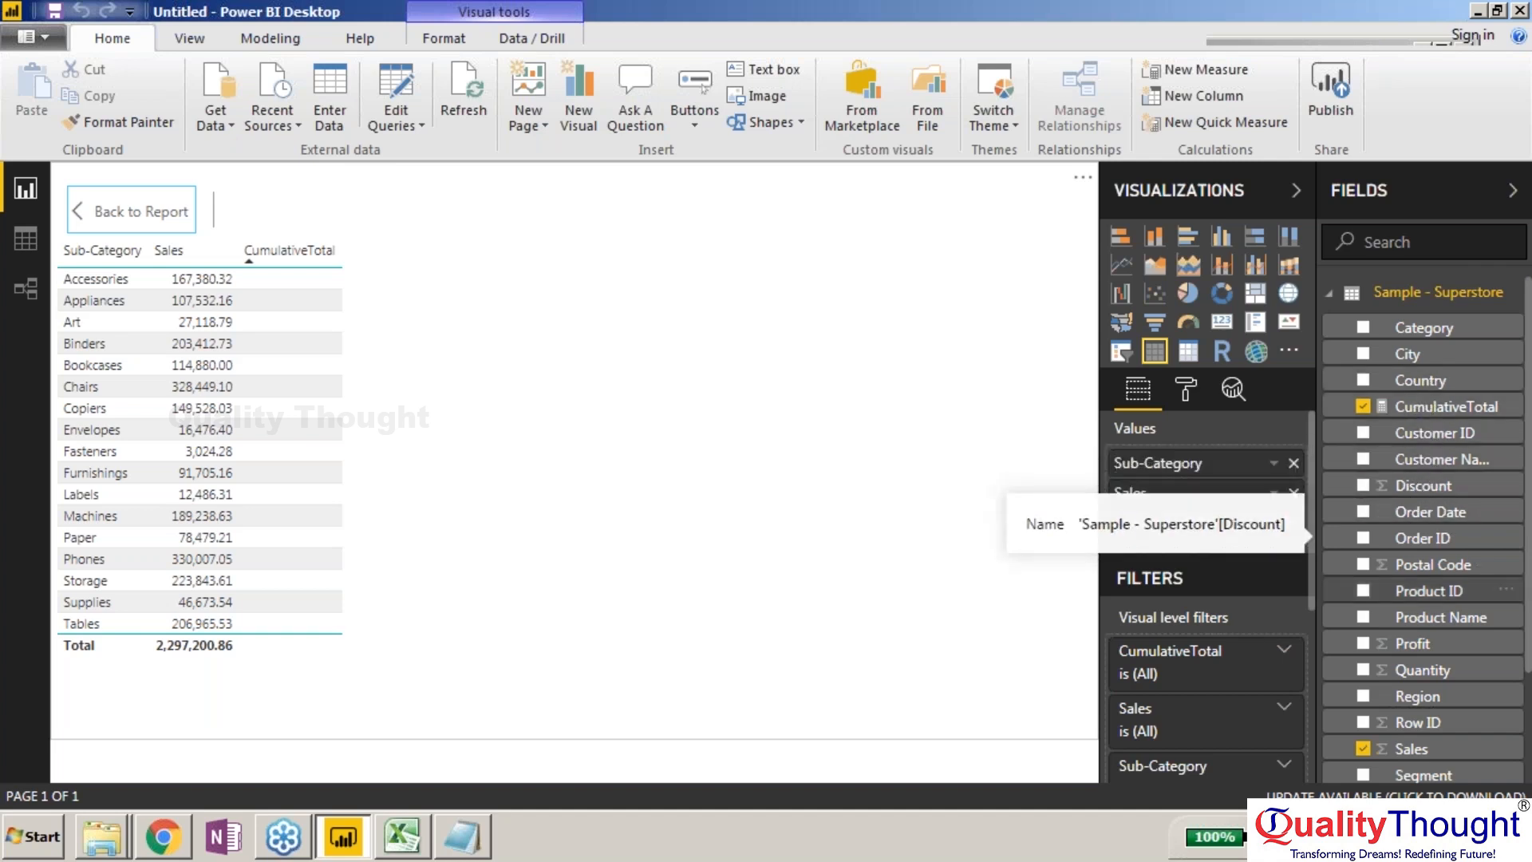
pyautogui.scroll(-3, 1528, 750)
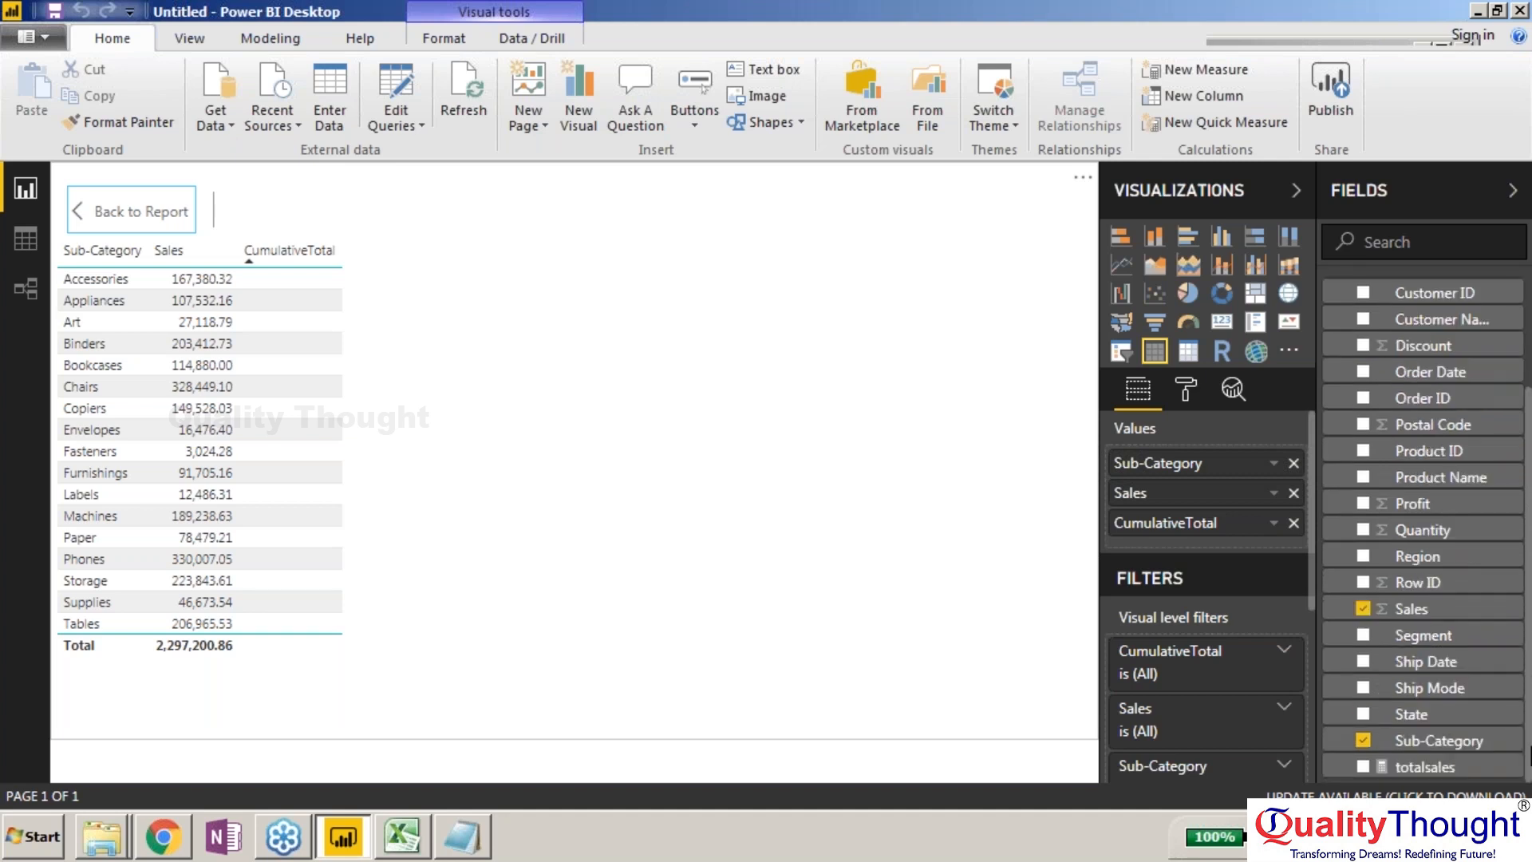
# Step: Switch to Notepad, empty the document, and switch back to the table in Power BI
pyautogui.click(458, 838)
pyautogui.press('Delete')
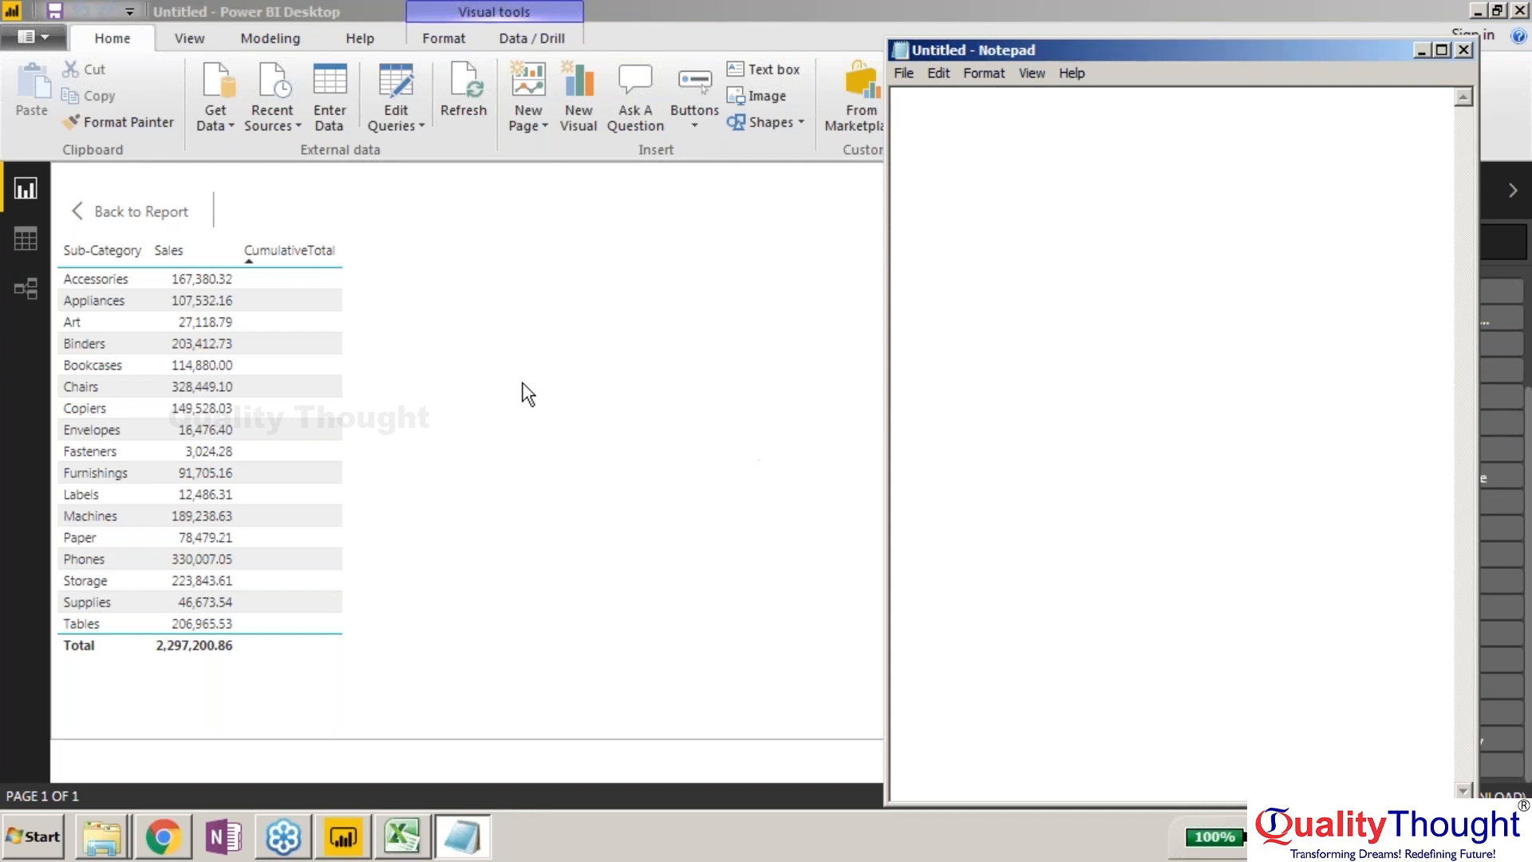
pyautogui.click(300, 254)
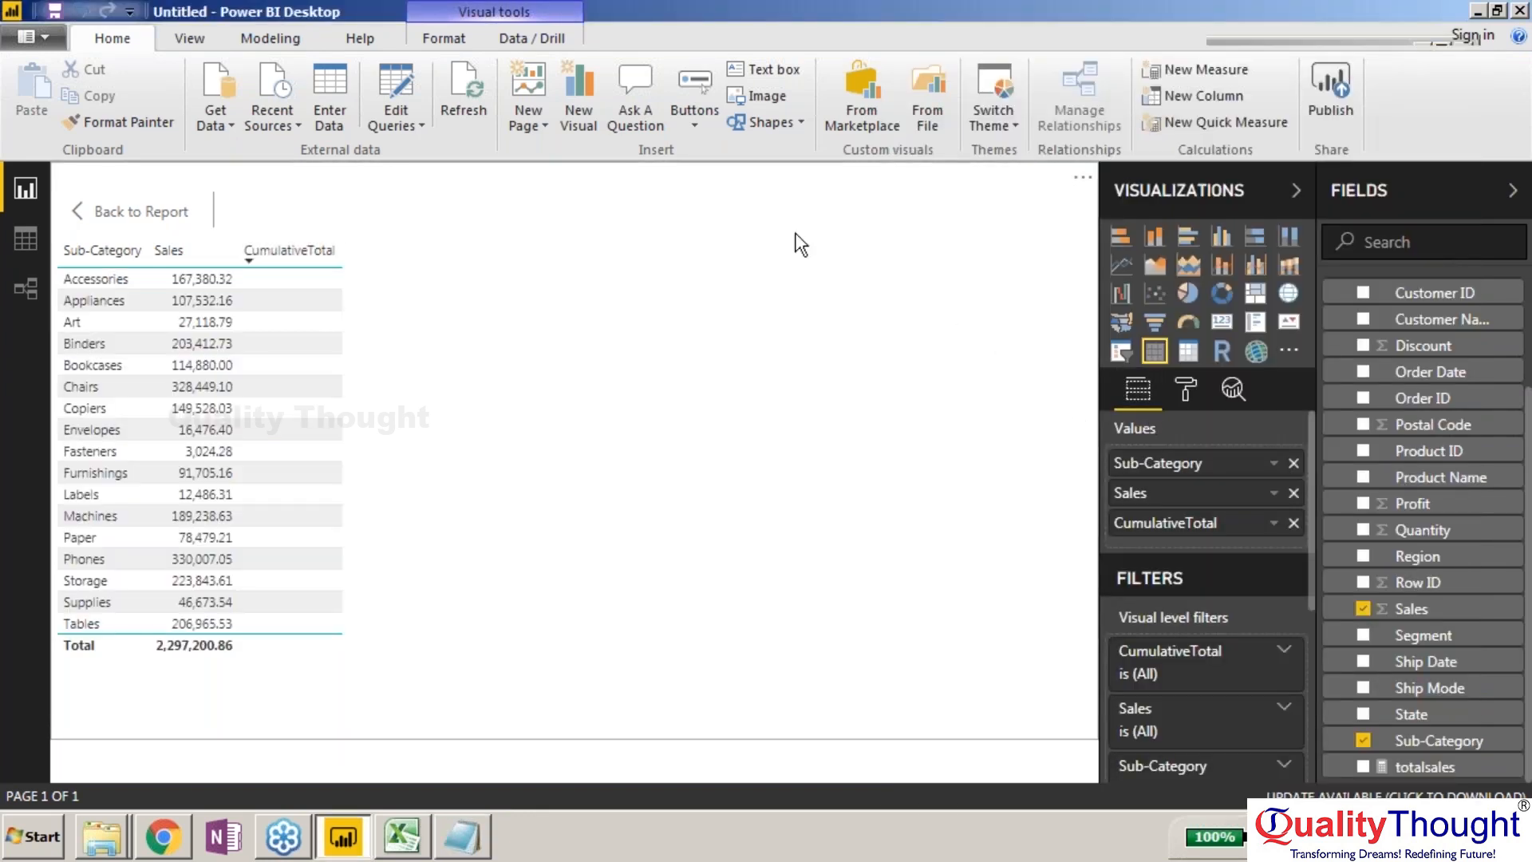
# Step: Create a measure defined as rank = RANKX(all('Sample - Superstore'[Sub-Category]),SUM('Sample - Superstore'[Sales]))
pyautogui.rightClick(1462, 749)
pyautogui.press('Escape')
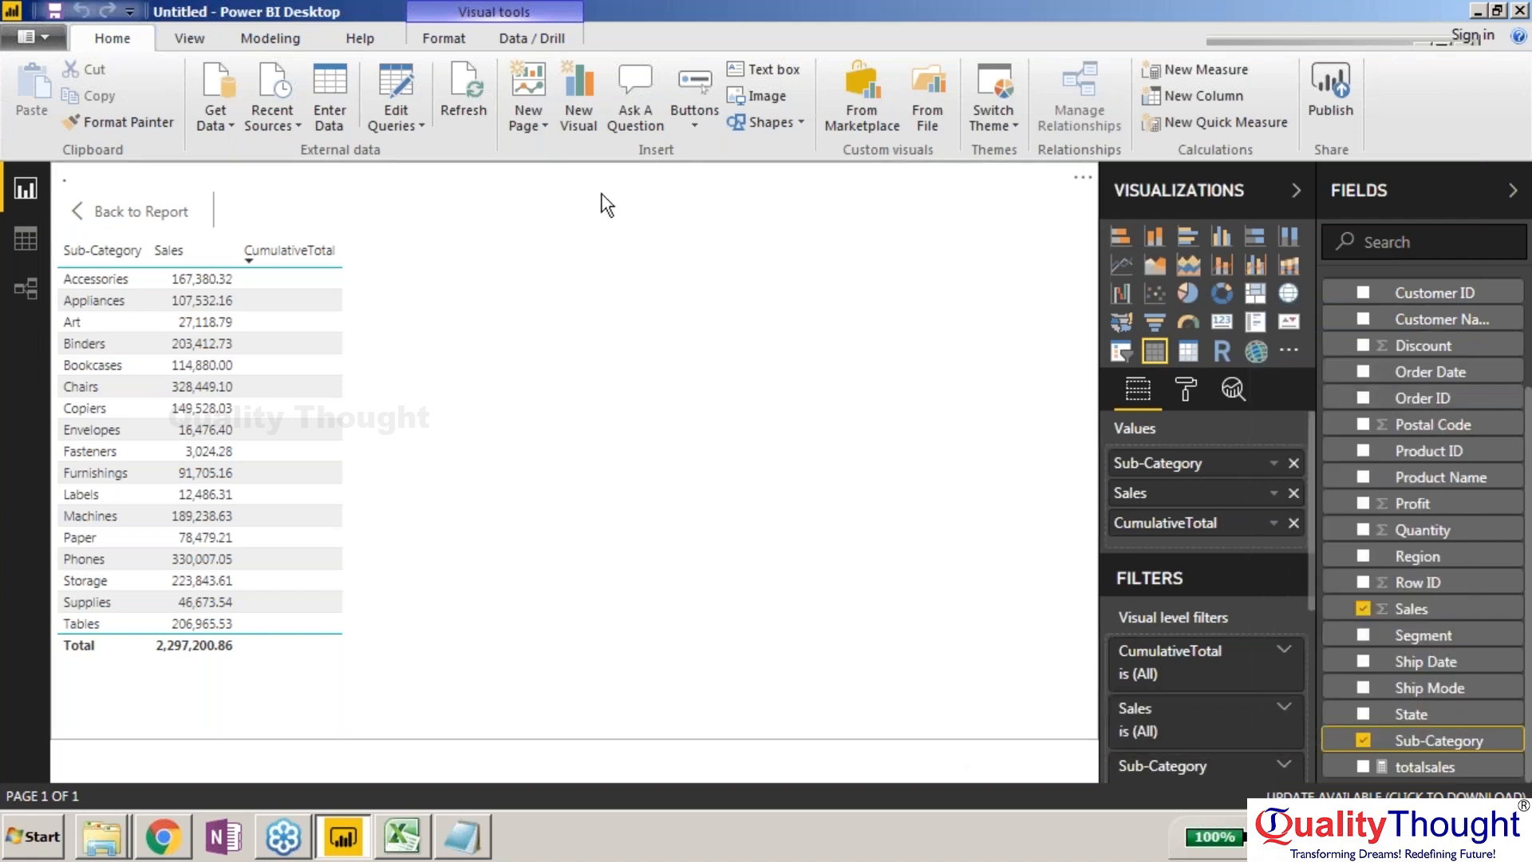
pyautogui.press('BackSpace')
pyautogui.press('BackSpace')
pyautogui.press('BackSpace')
pyautogui.press('BackSpace')
pyautogui.press('BackSpace')
pyautogui.press('BackSpace')
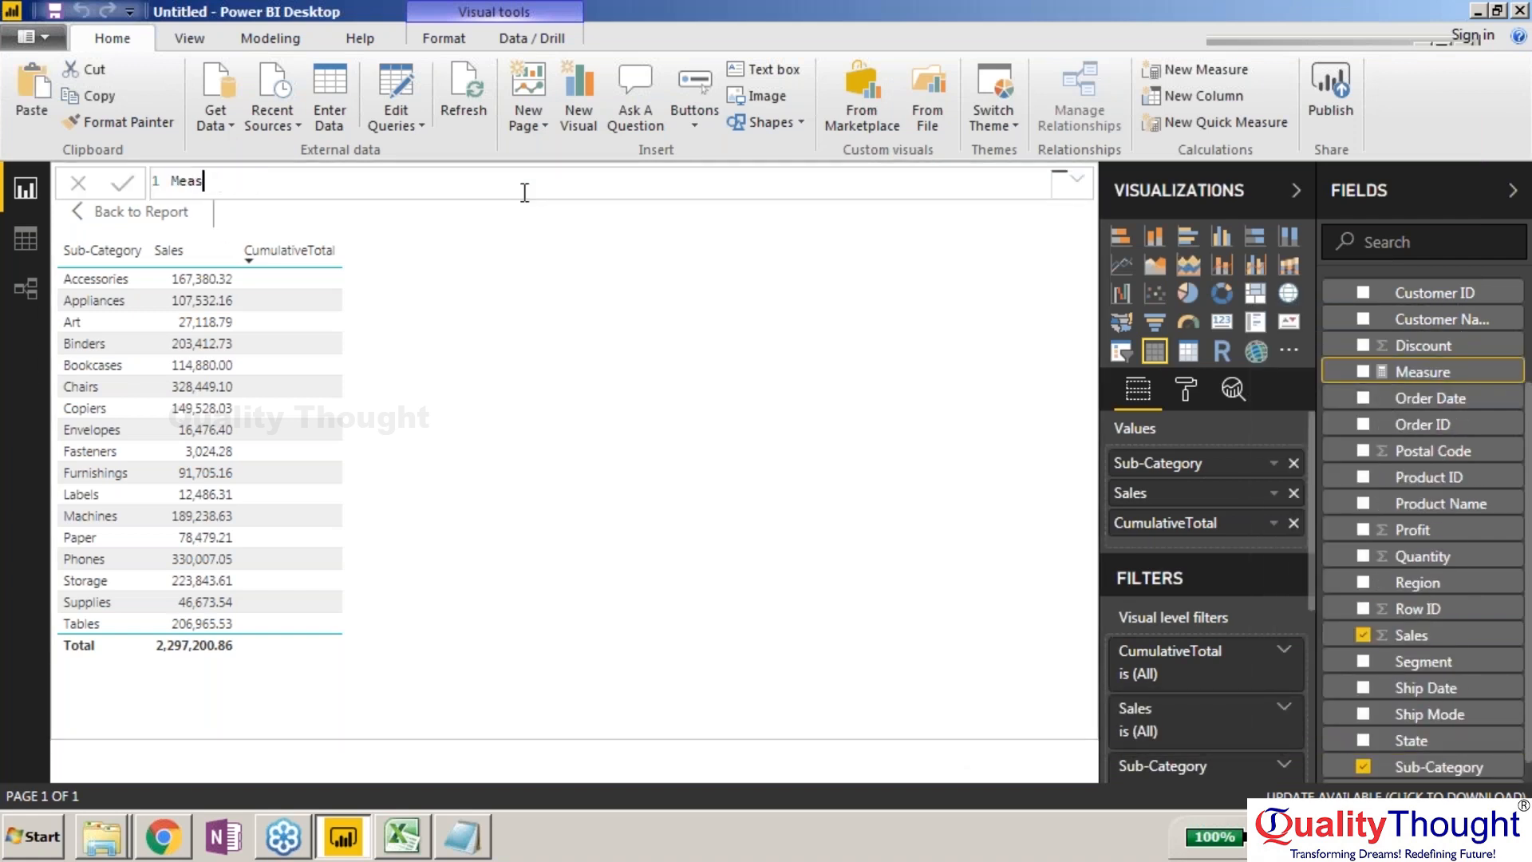
pyautogui.press('BackSpace')
pyautogui.press('BackSpace')
pyautogui.press('BackSpace')
pyautogui.press('BackSpace')
pyautogui.write("rank = RANKX(all('Sample - Superstore'[Sub-Category]),SUM('Sample - Superstore'[Sales]))")
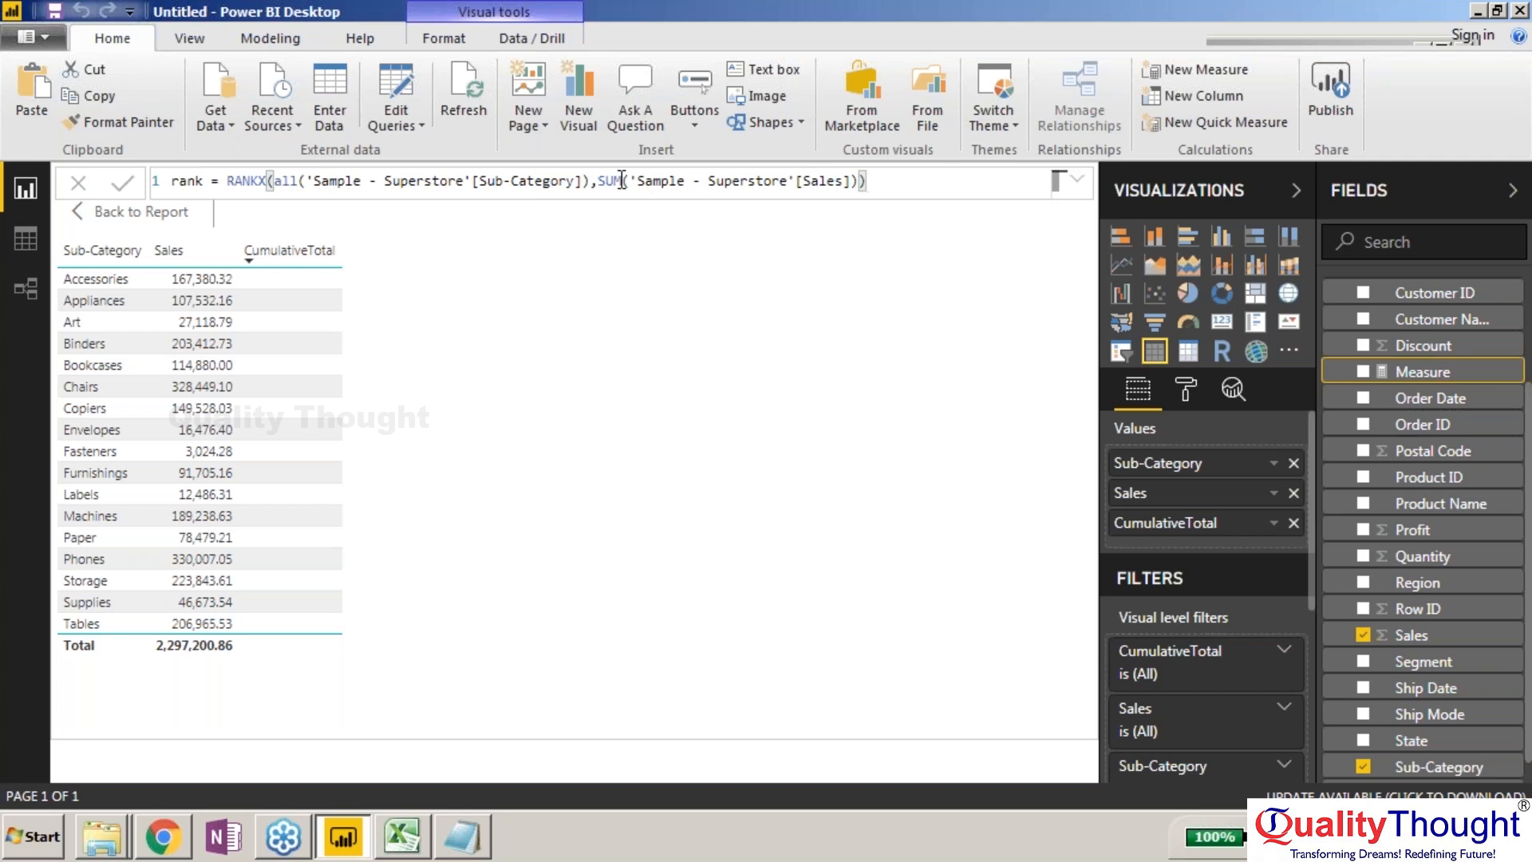
# Step: Replace the SUM expression in the rank formula with [totalsales], commit it, and try the measure in the table
pyautogui.moveTo(600, 180); pyautogui.dragTo(845, 174)
pyautogui.press('Delete')
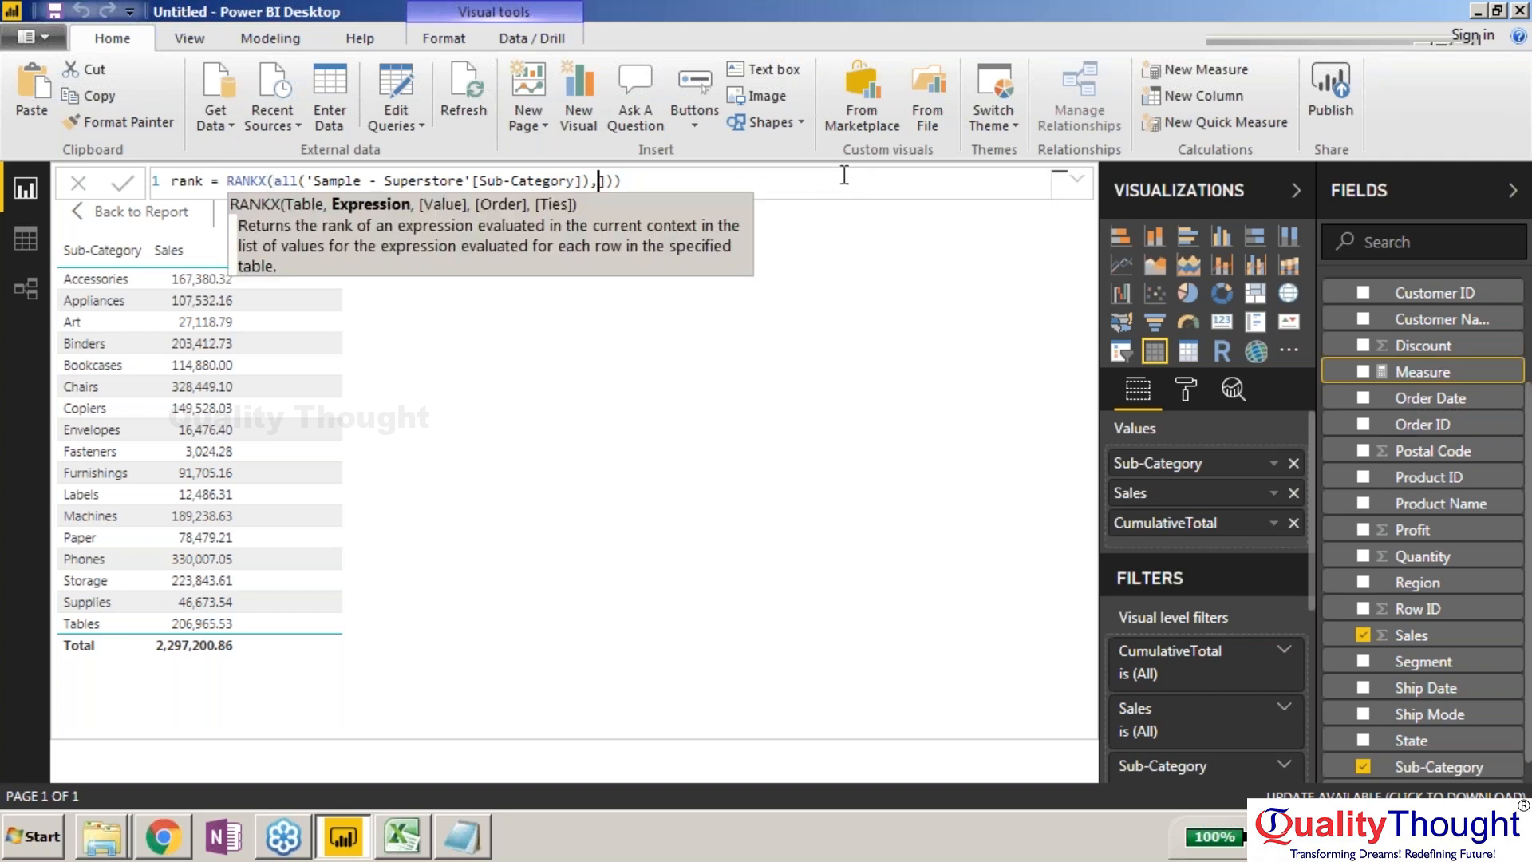
pyautogui.write('[t')
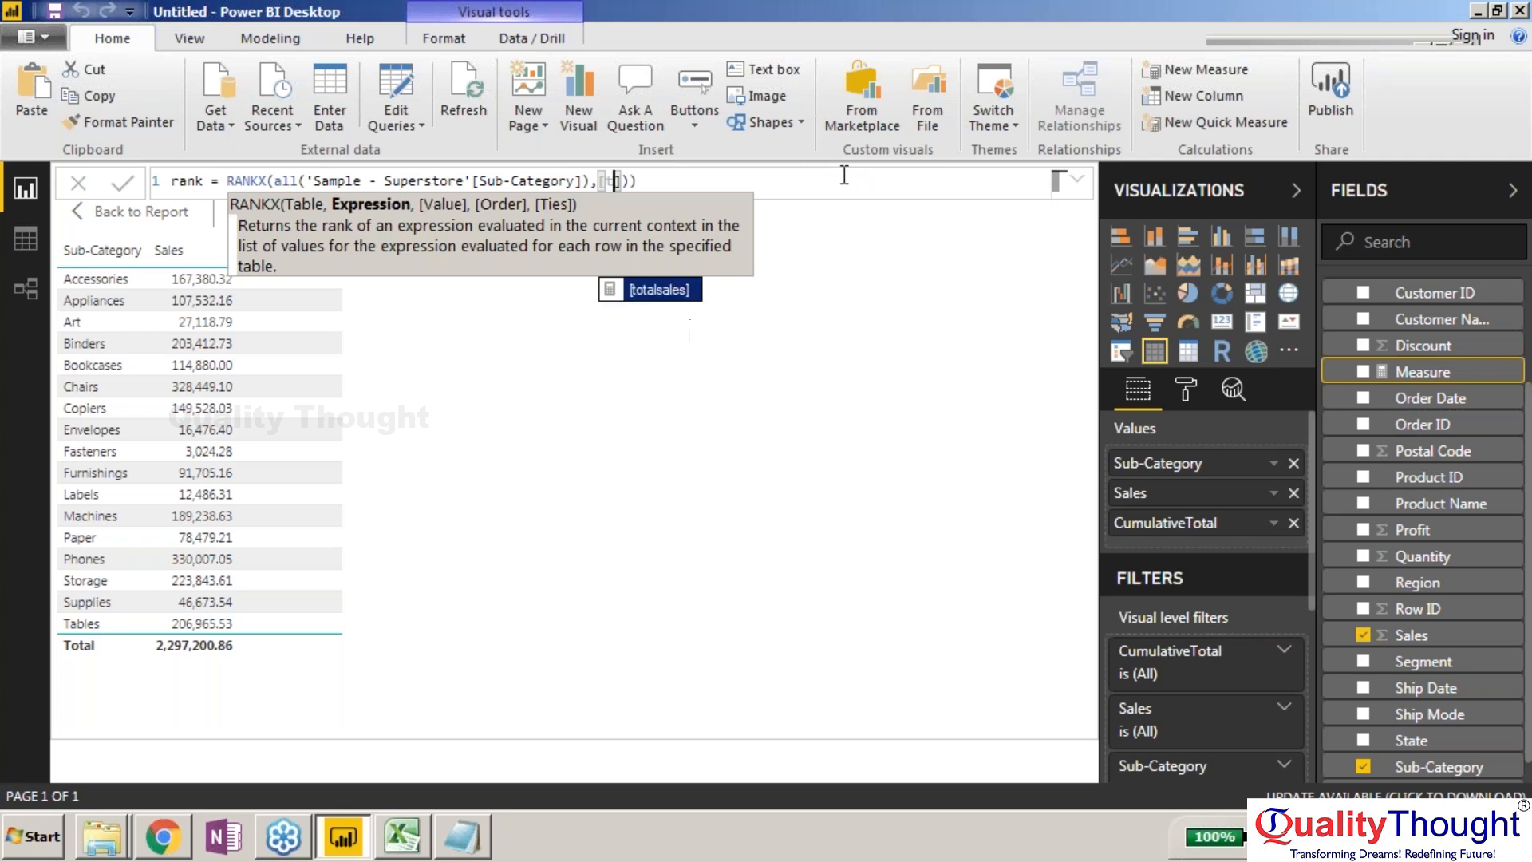
pyautogui.write('o')
pyautogui.press('Tab')
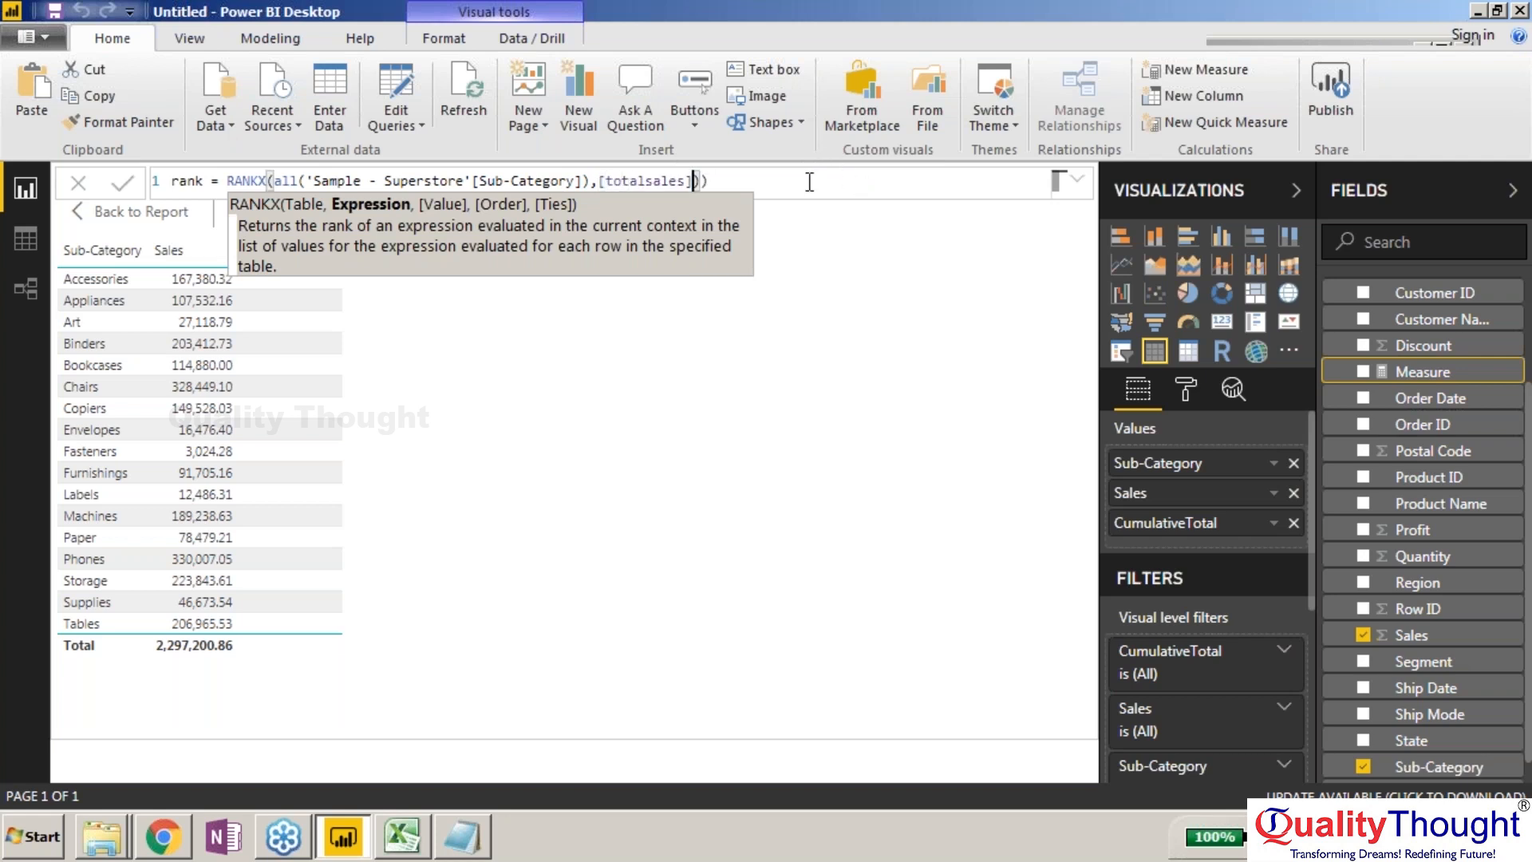
pyautogui.click(121, 185)
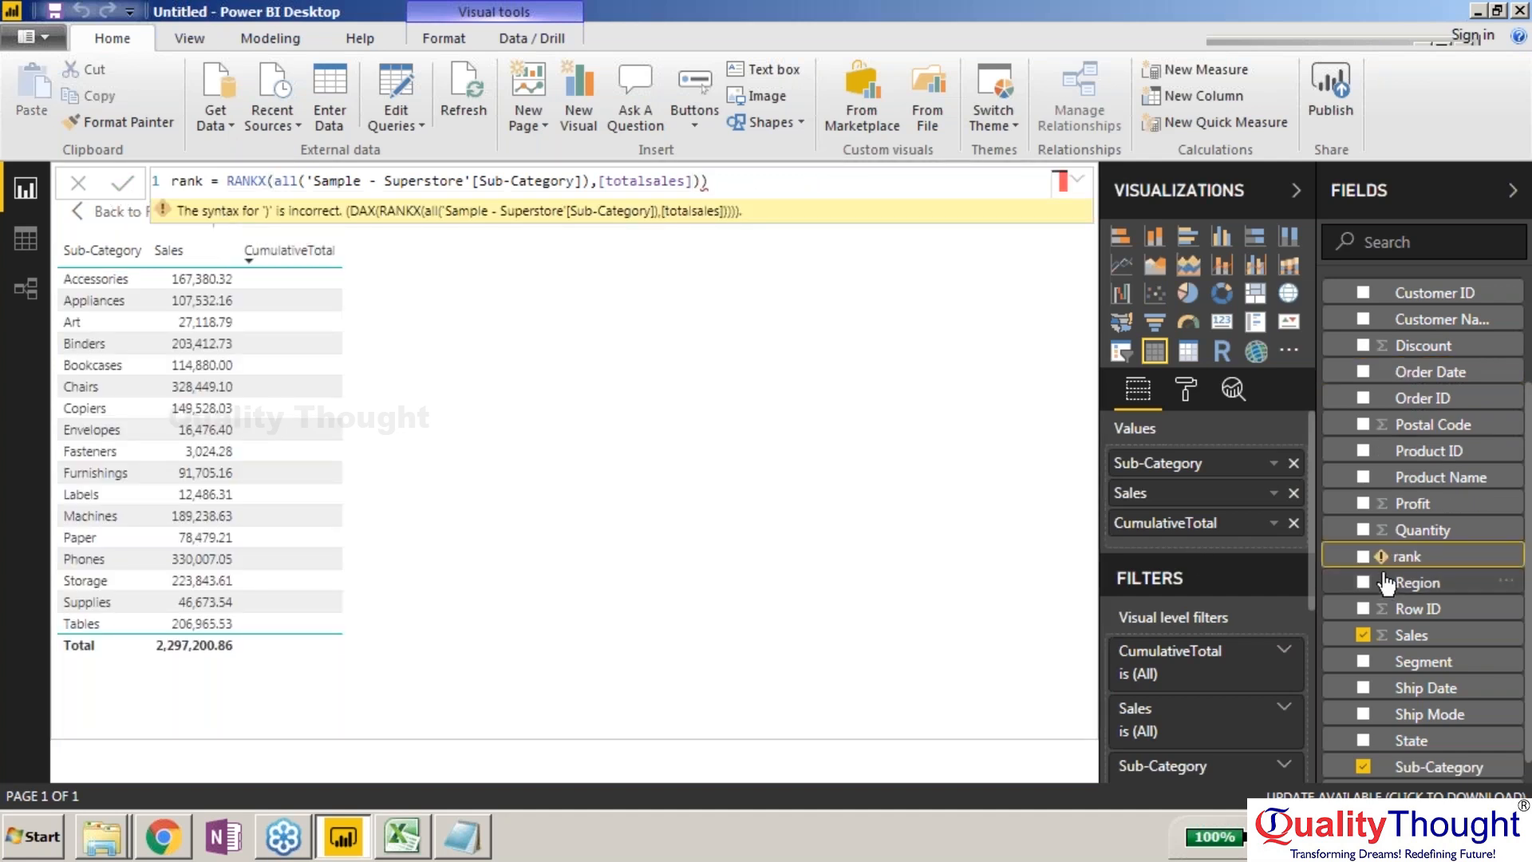
pyautogui.click(1375, 559)
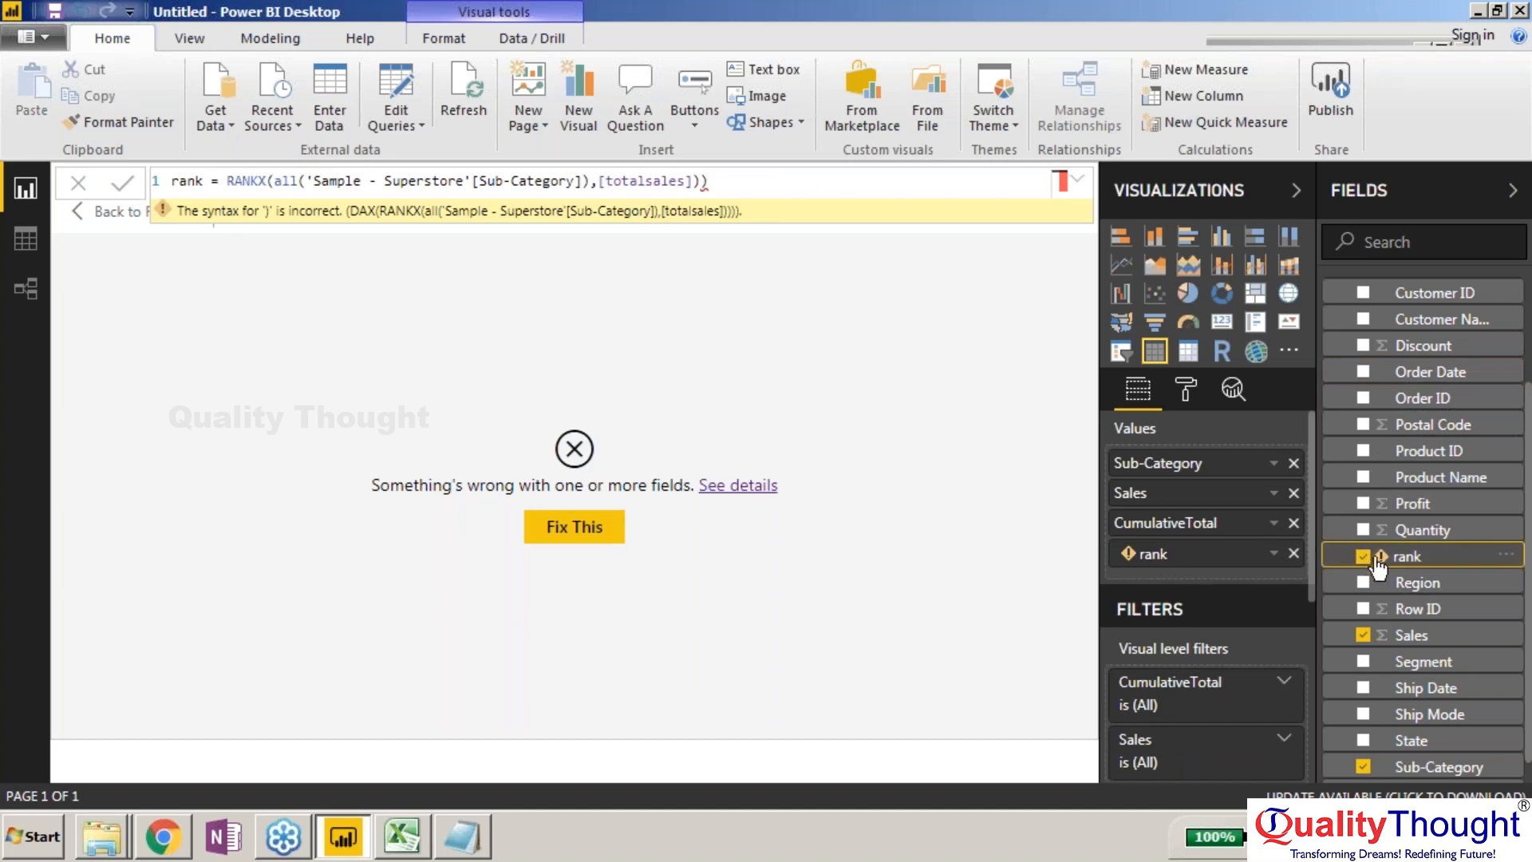
pyautogui.click(1362, 558)
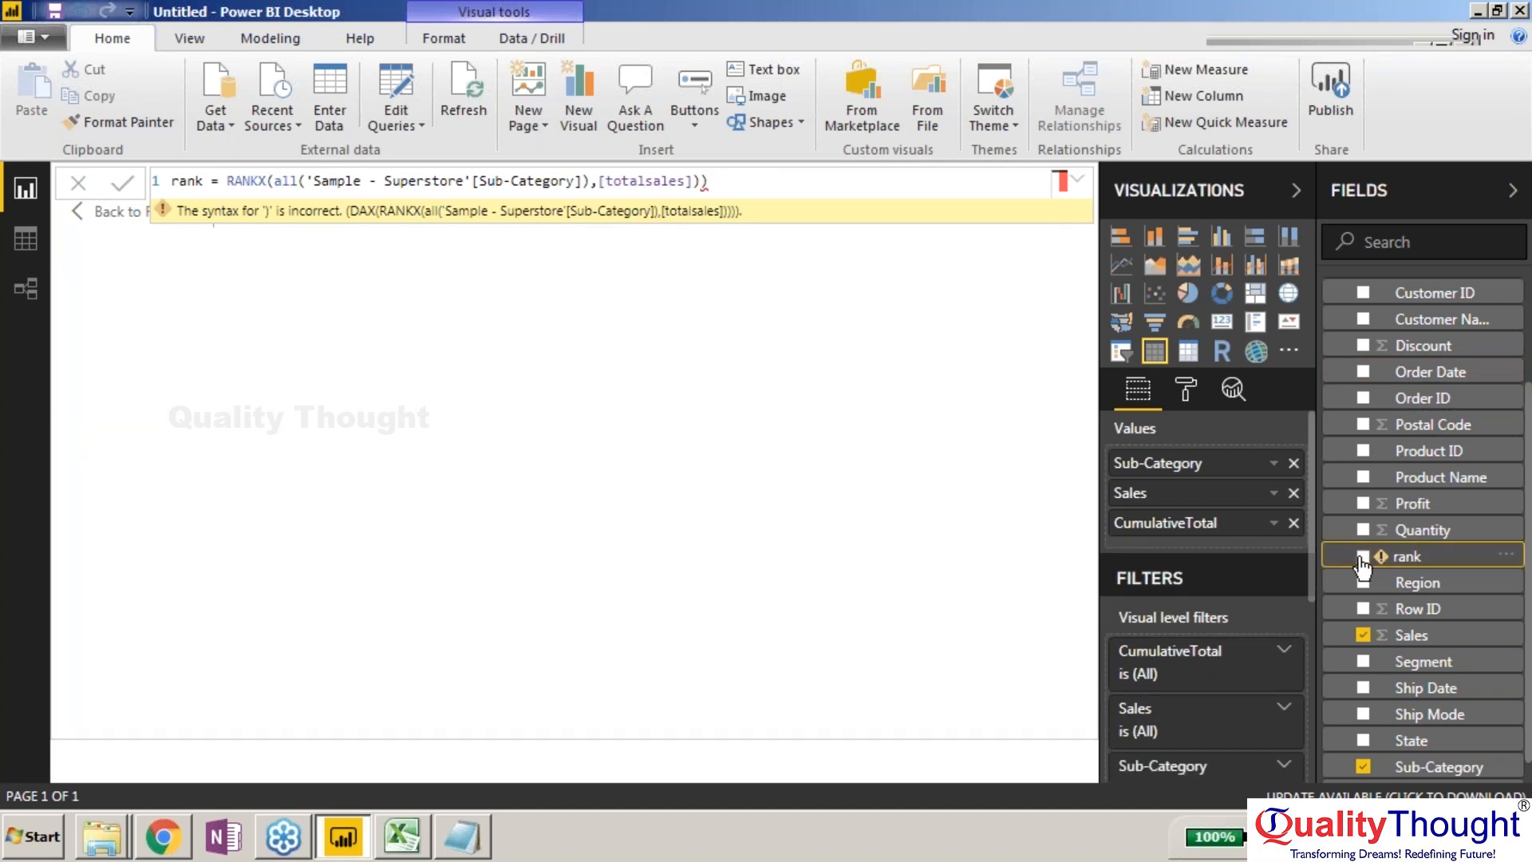
# Step: Qualify [totalsales] in the rank formula with the 'Sample - Superstore' table, remove the extra closing parenthesis, and commit the formula
pyautogui.click(599, 181)
pyautogui.write('sample')
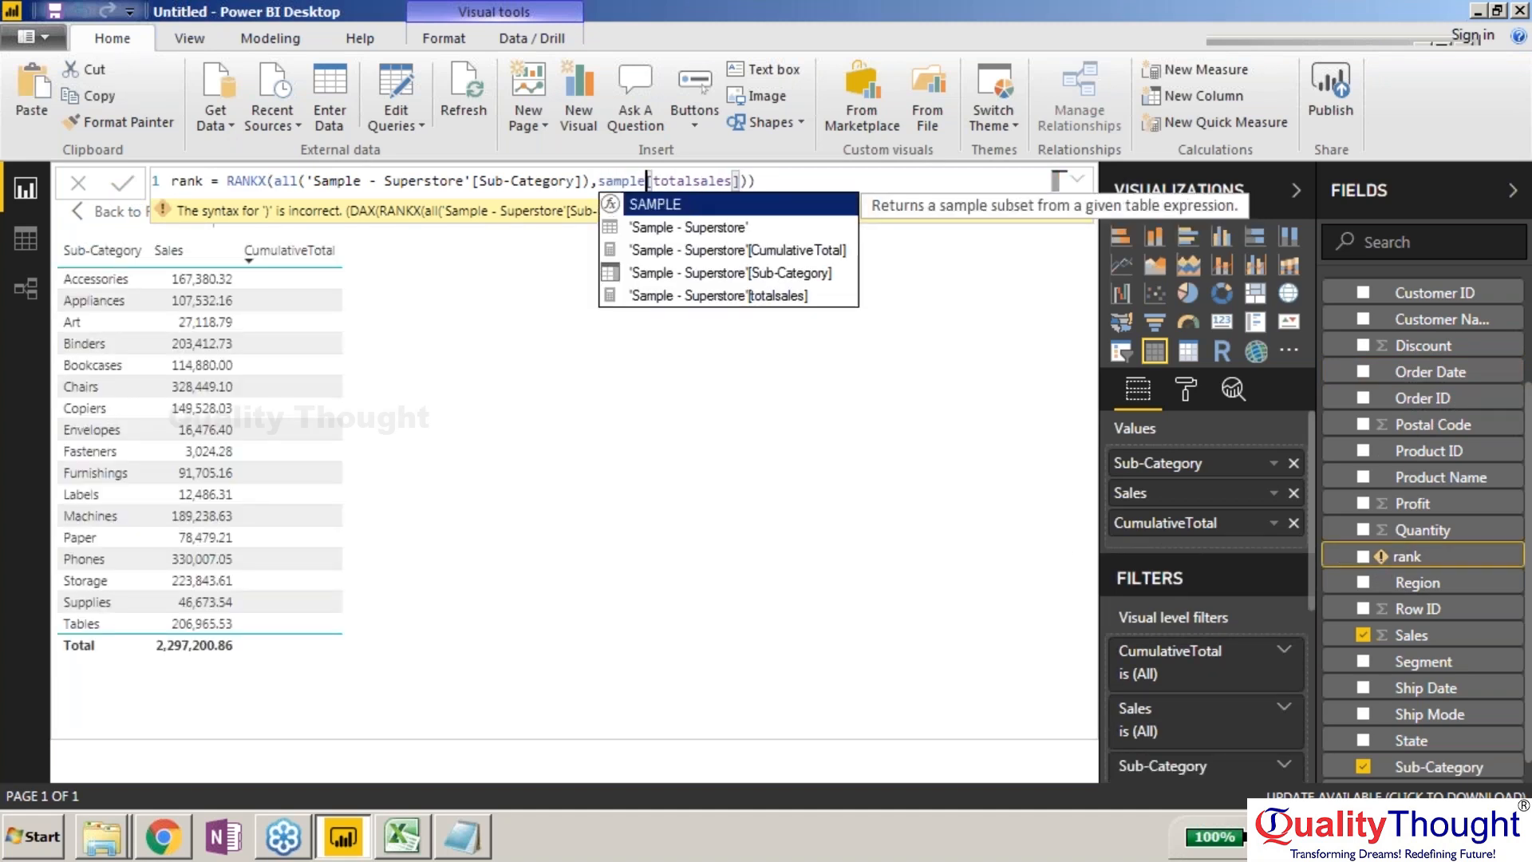
pyautogui.click(658, 228)
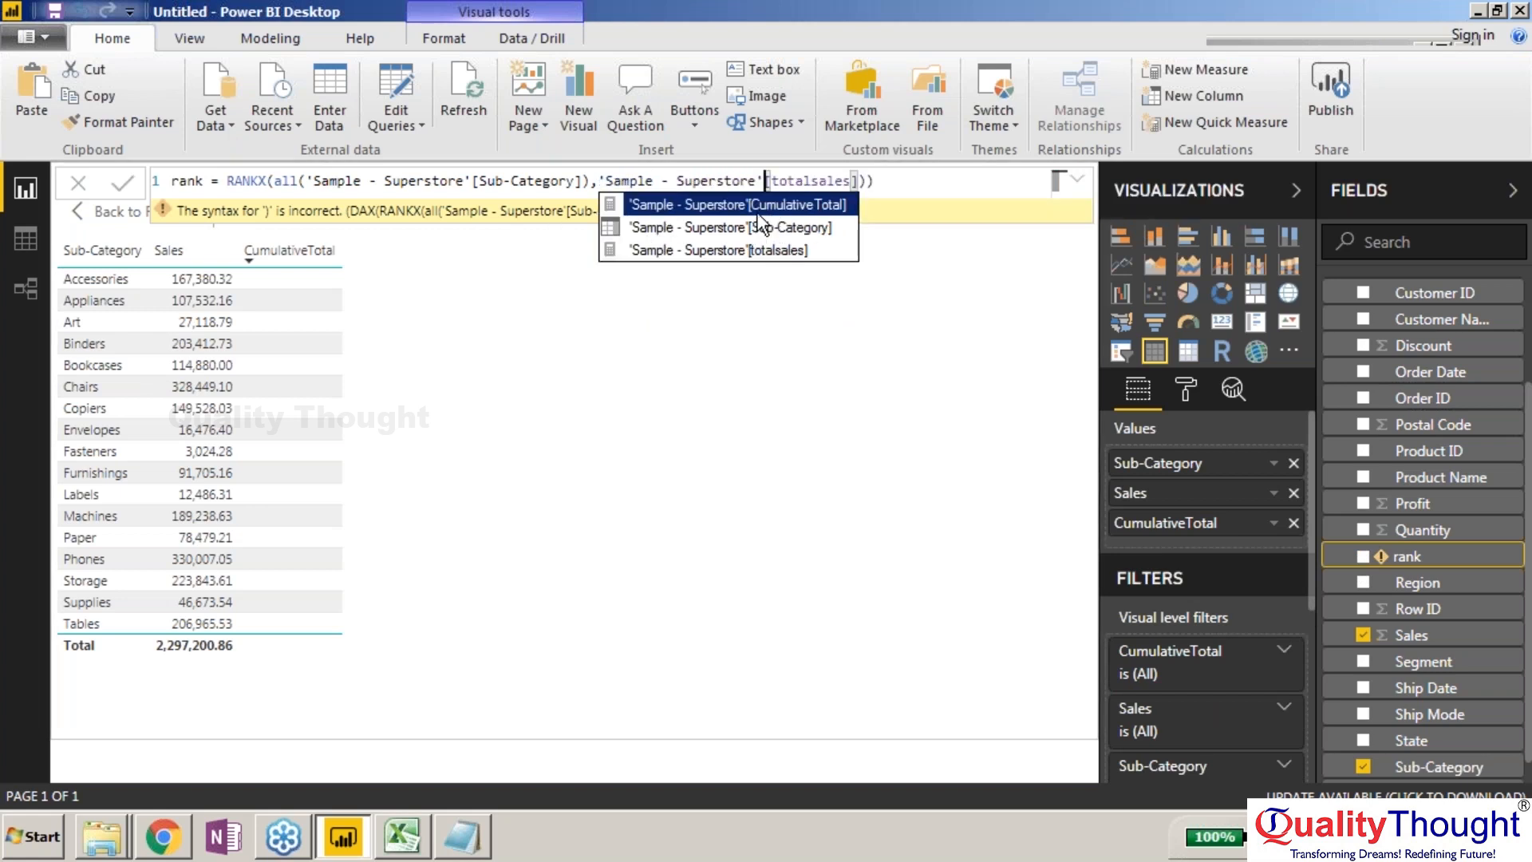
pyautogui.click(745, 252)
pyautogui.press('Delete')
pyautogui.press('Delete')
pyautogui.press('Delete')
pyautogui.press('Delete')
pyautogui.press('Delete')
pyautogui.press('Delete')
pyautogui.press('Delete')
pyautogui.press('Delete')
pyautogui.press('Delete')
pyautogui.press('Delete')
pyautogui.press('Delete')
pyautogui.press('Delete')
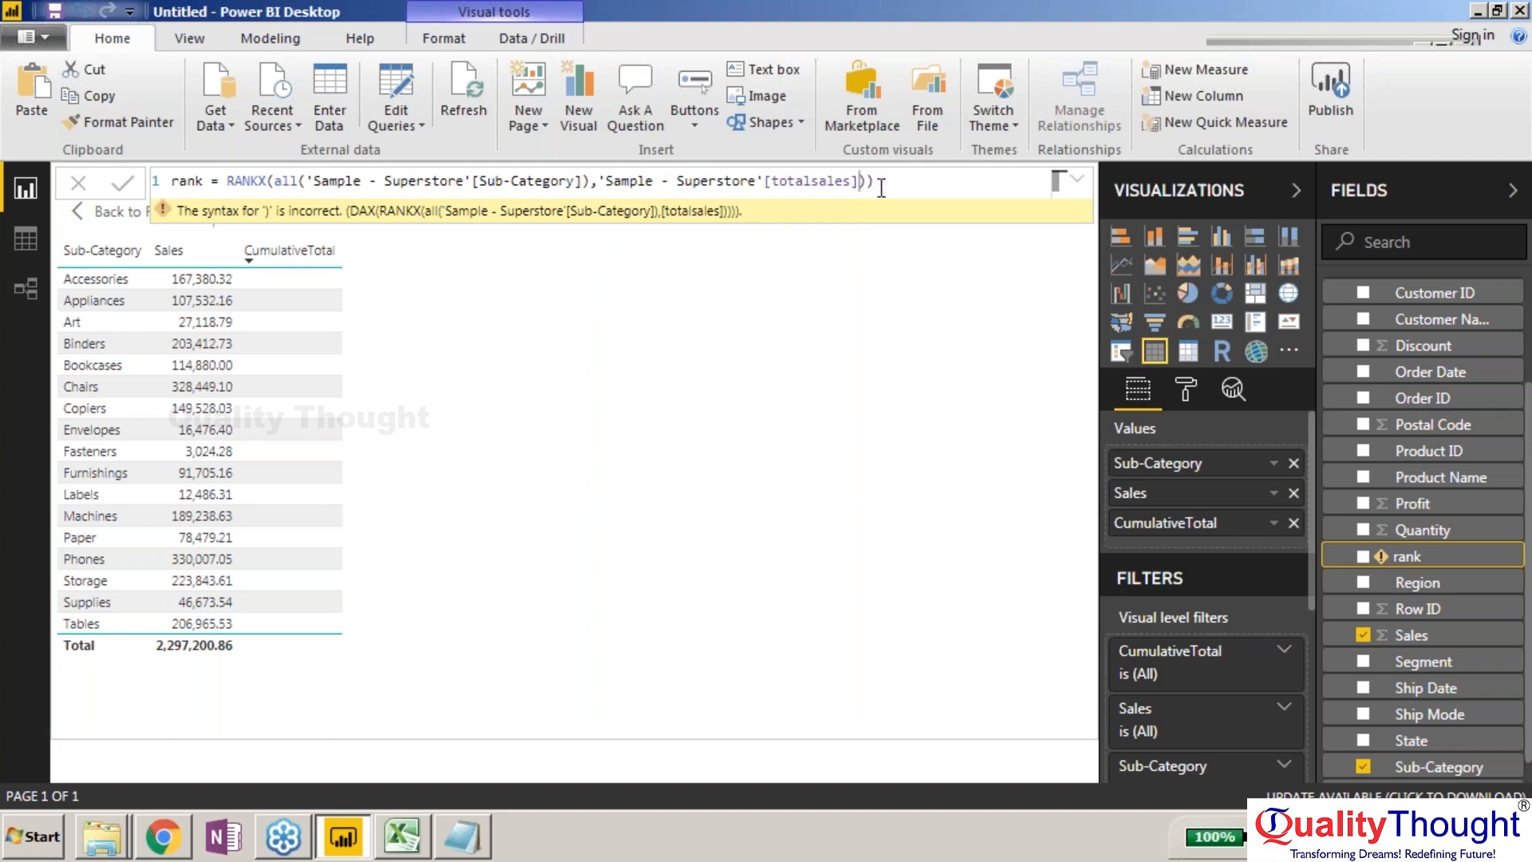
pyautogui.press('Delete')
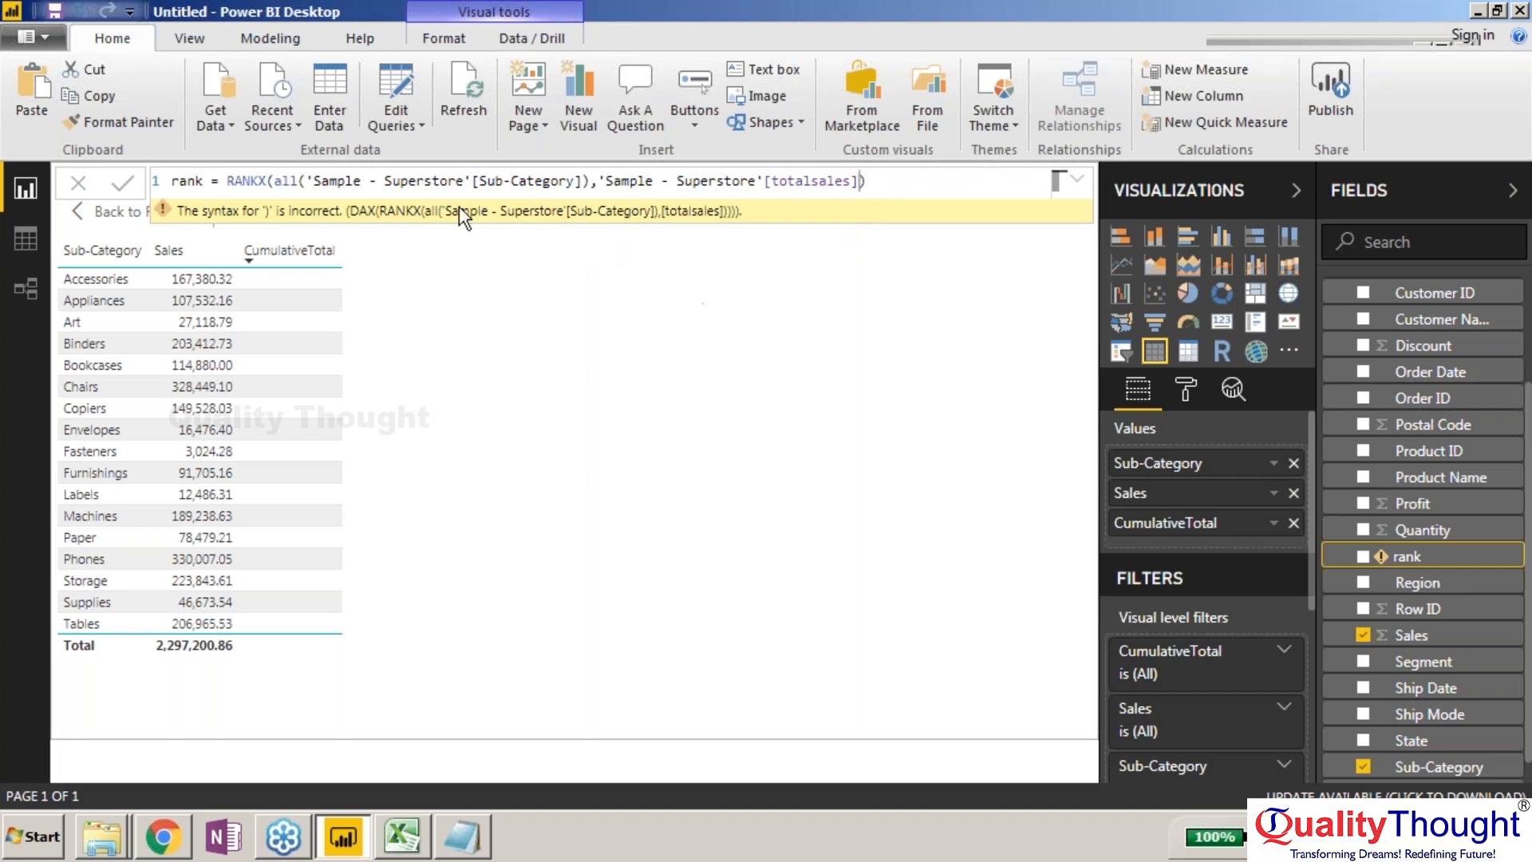
pyautogui.press('Return')
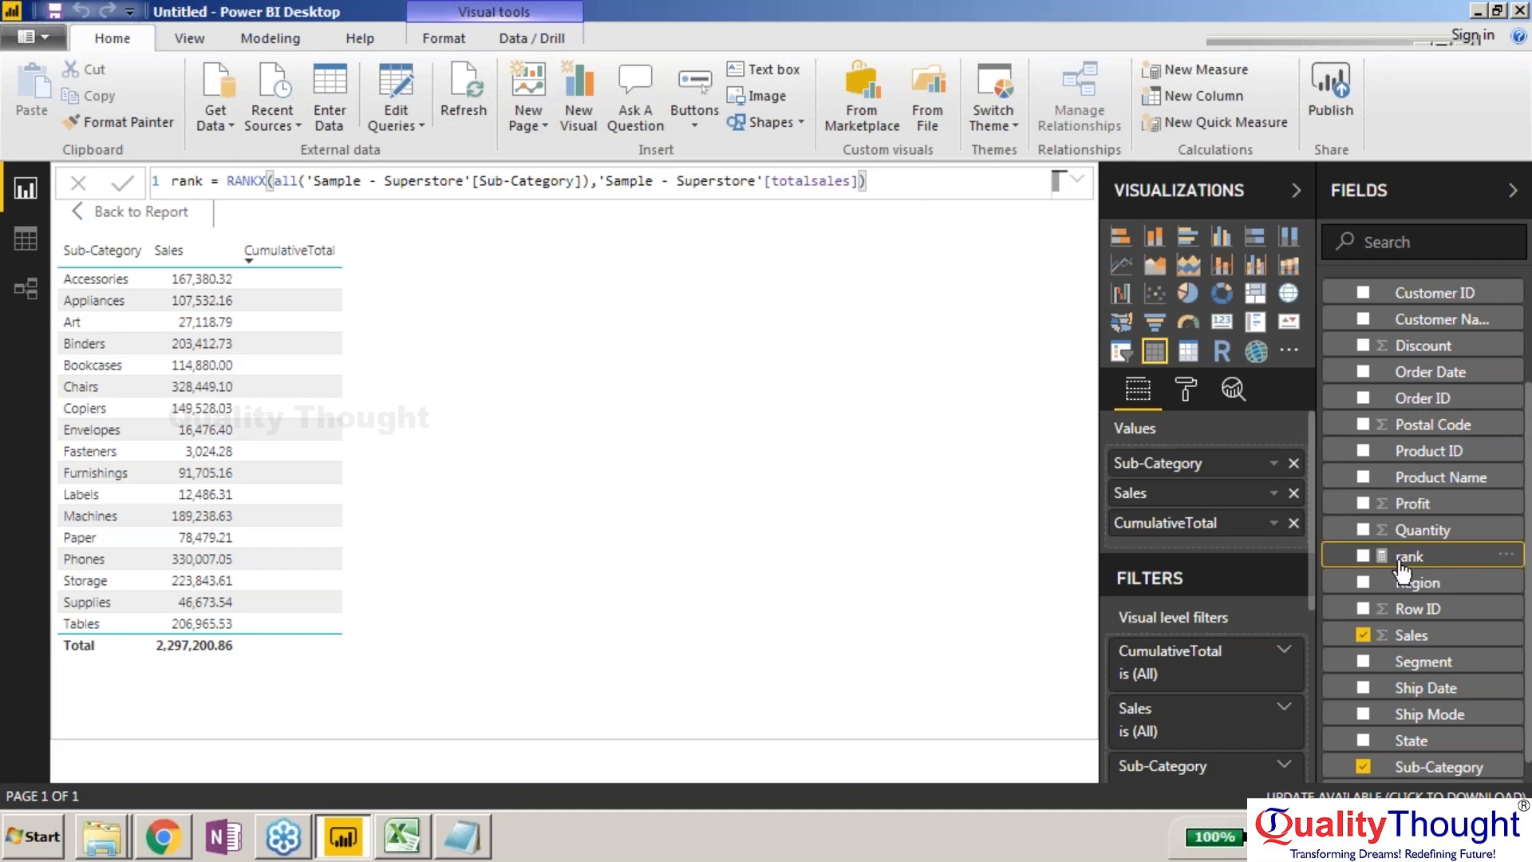
# Step: Add the rank measure to the sub-category table and remove CumulativeTotal from it
pyautogui.click(1361, 558)
pyautogui.scroll(3, 1488, 746)
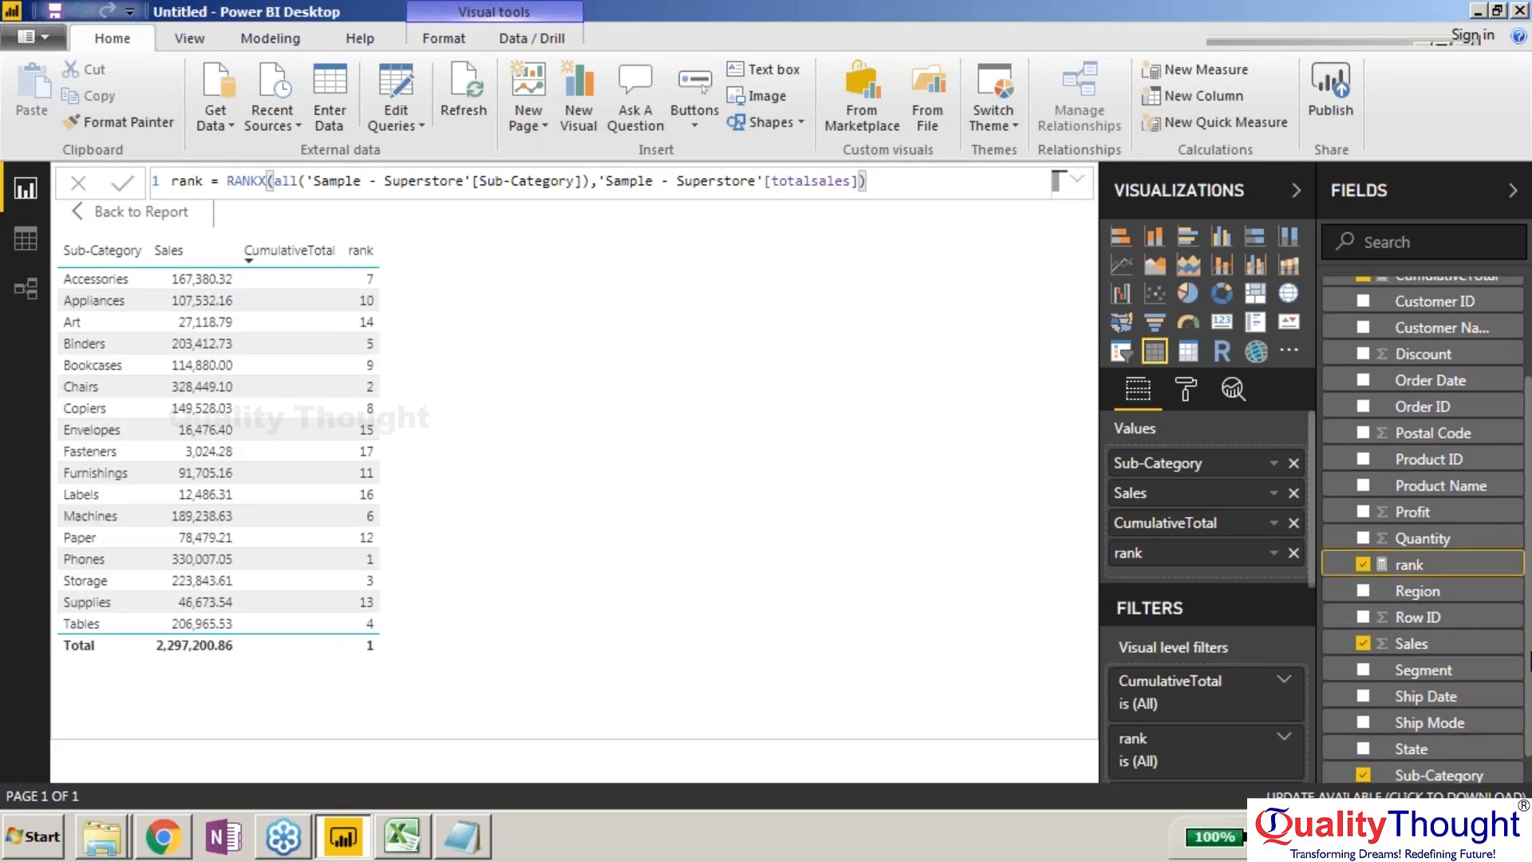
pyautogui.click(1363, 407)
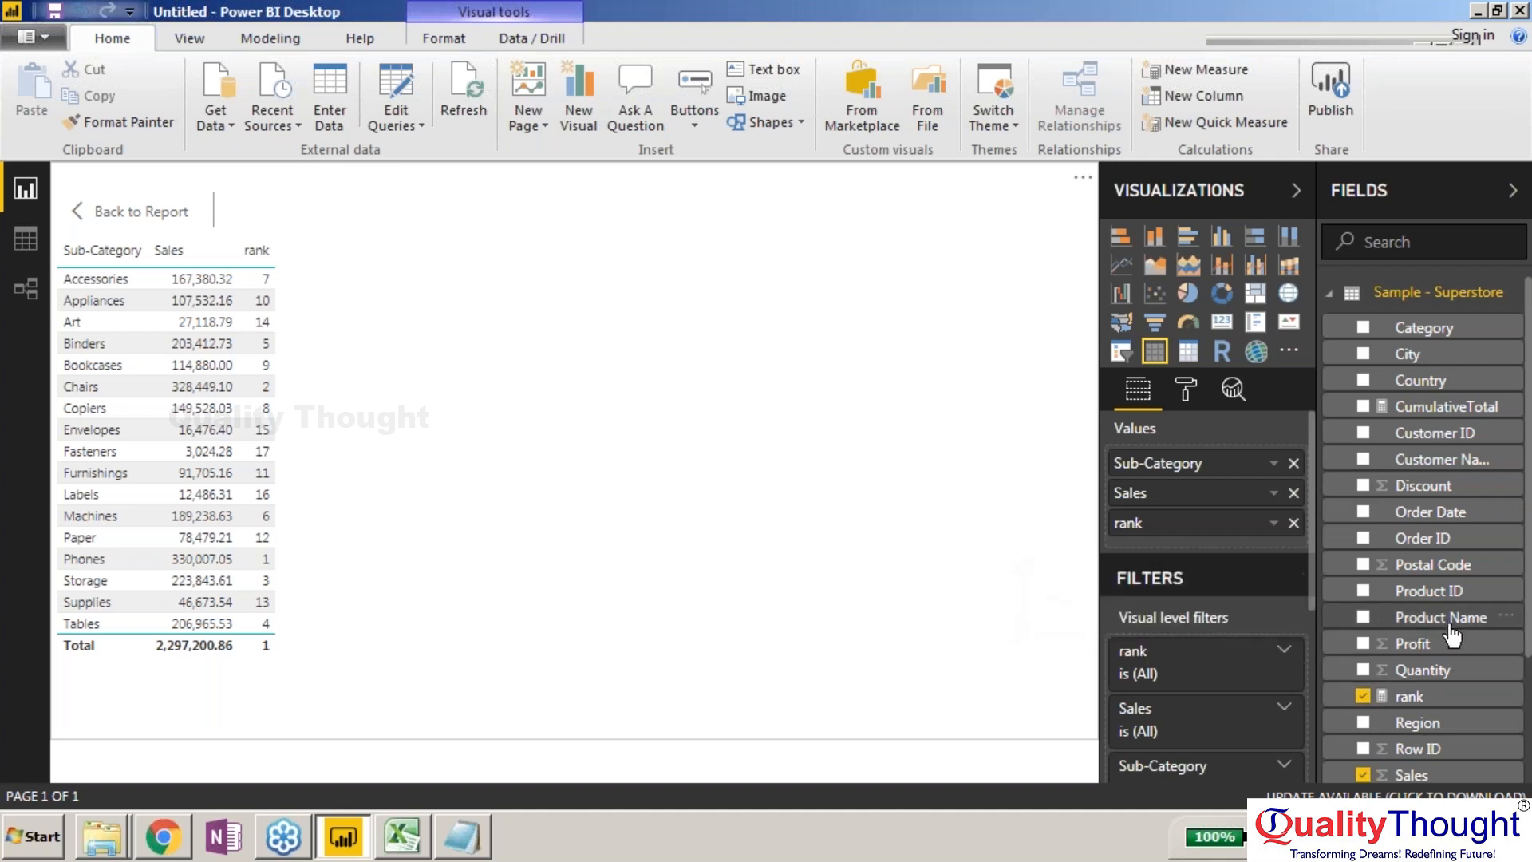
pyautogui.moveTo(1442, 409); pyautogui.dragTo(787, 179)
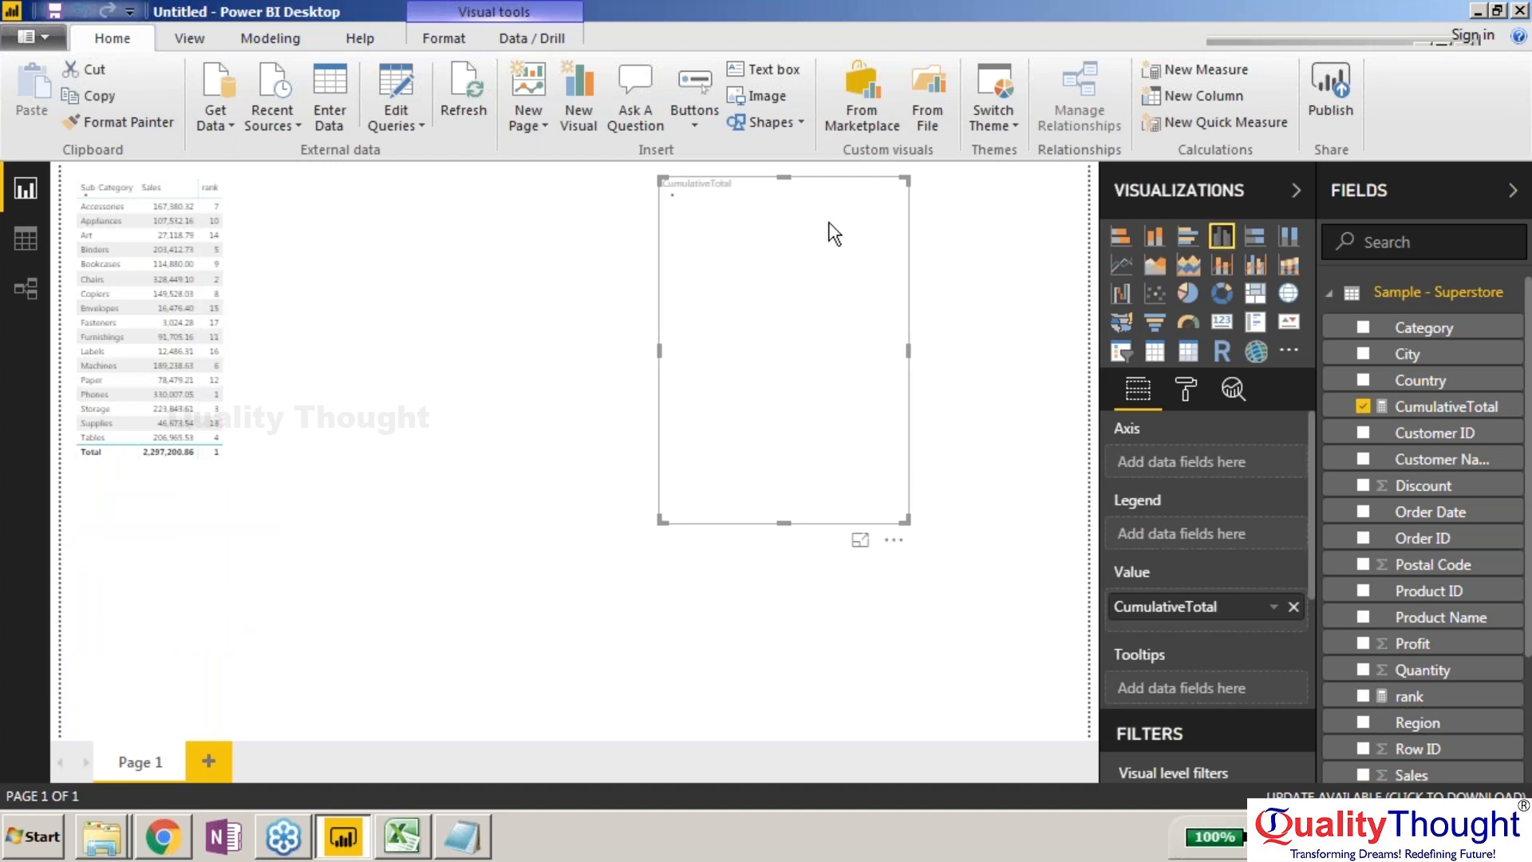
pyautogui.press('Delete')
pyautogui.click(212, 212)
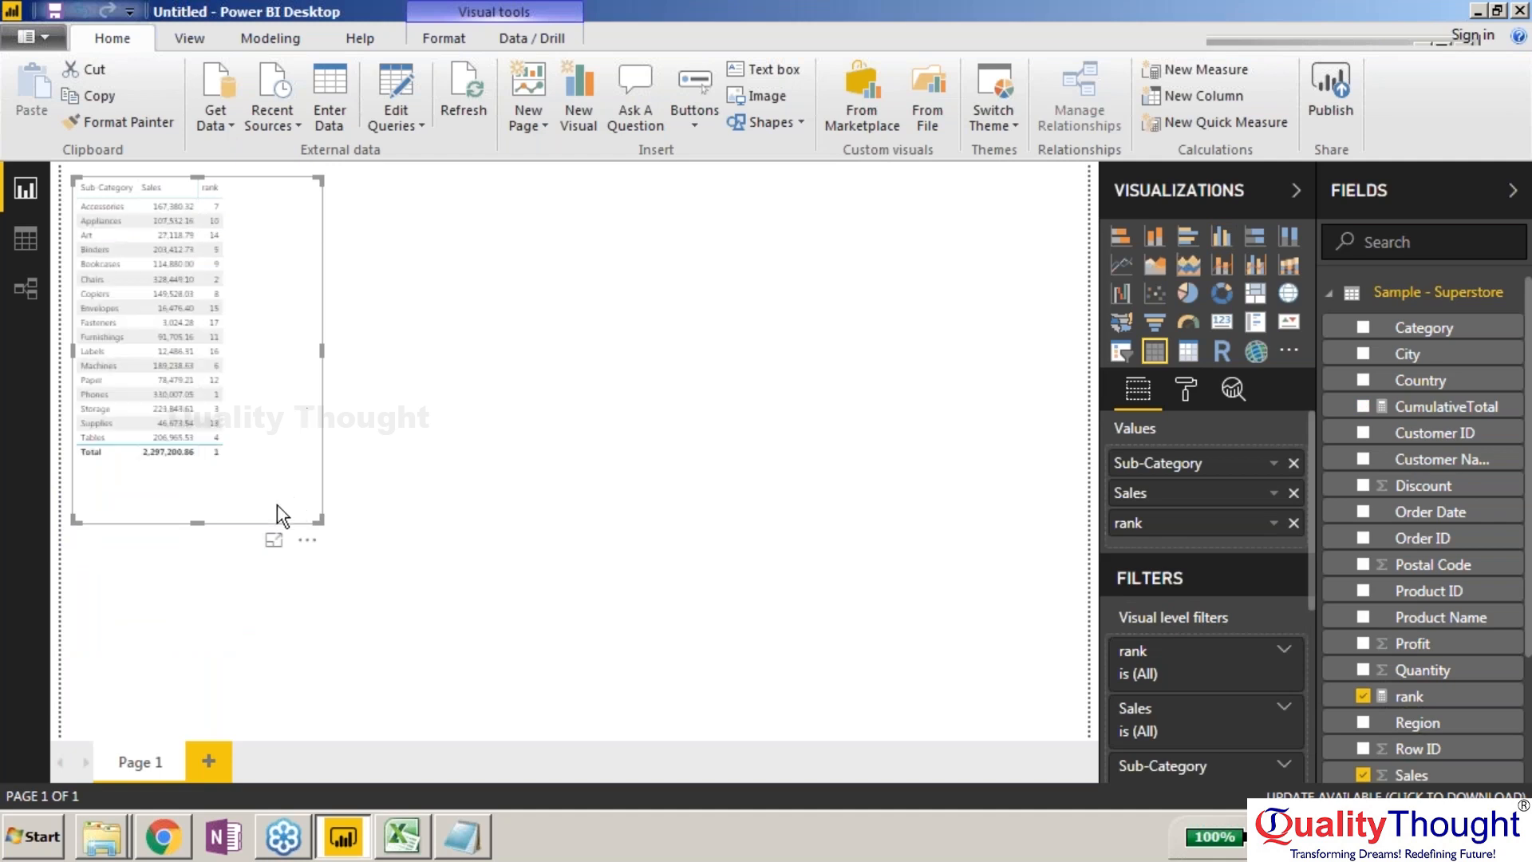
pyautogui.click(273, 540)
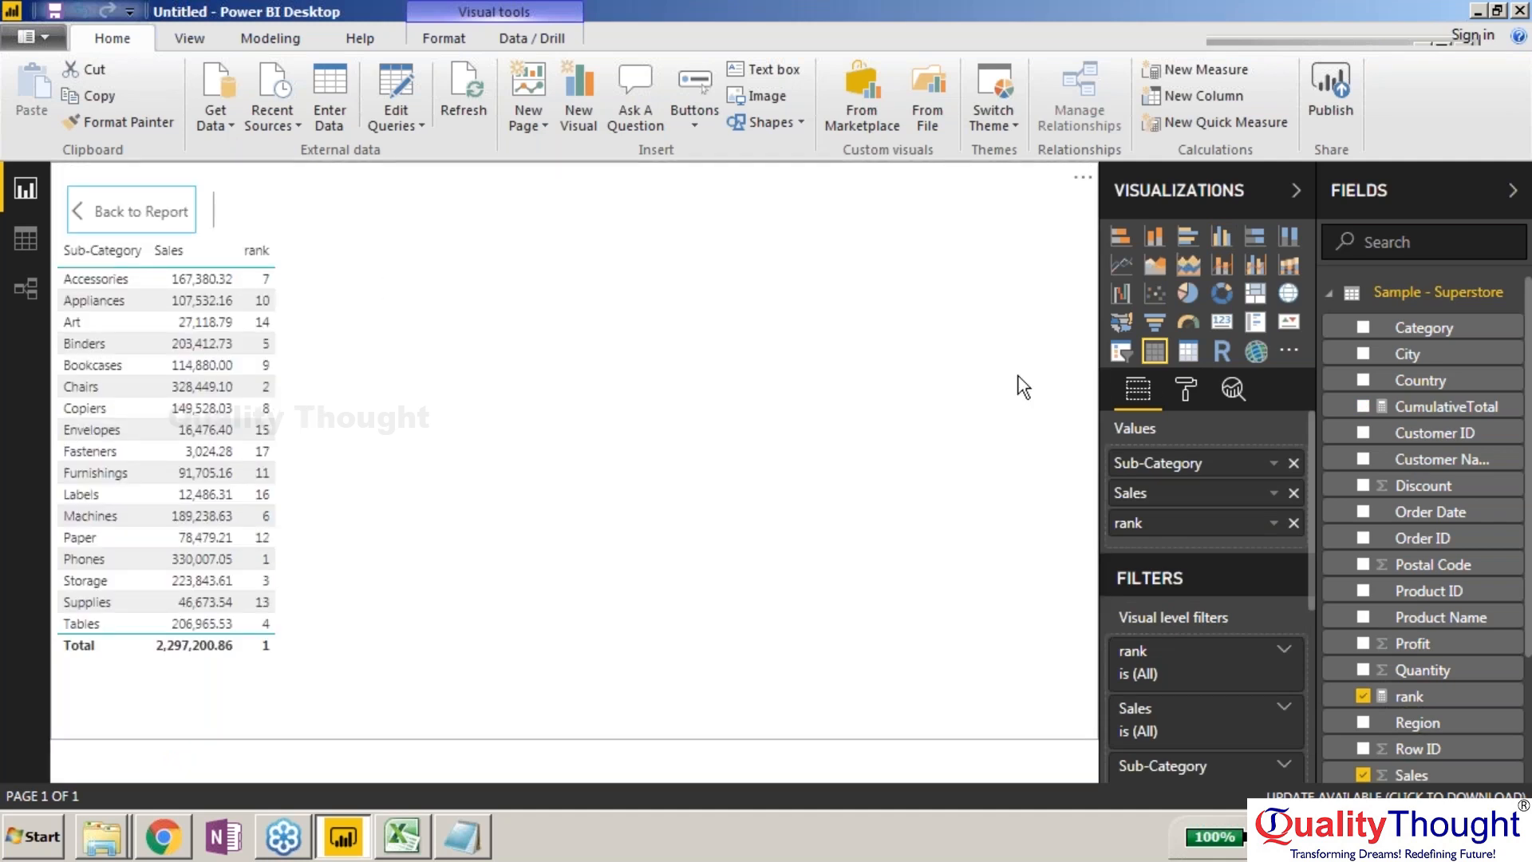
# Step: Delete the CumulativeTotal measure from the Sample - Superstore table and confirm the deletion
pyautogui.rightClick(1468, 406)
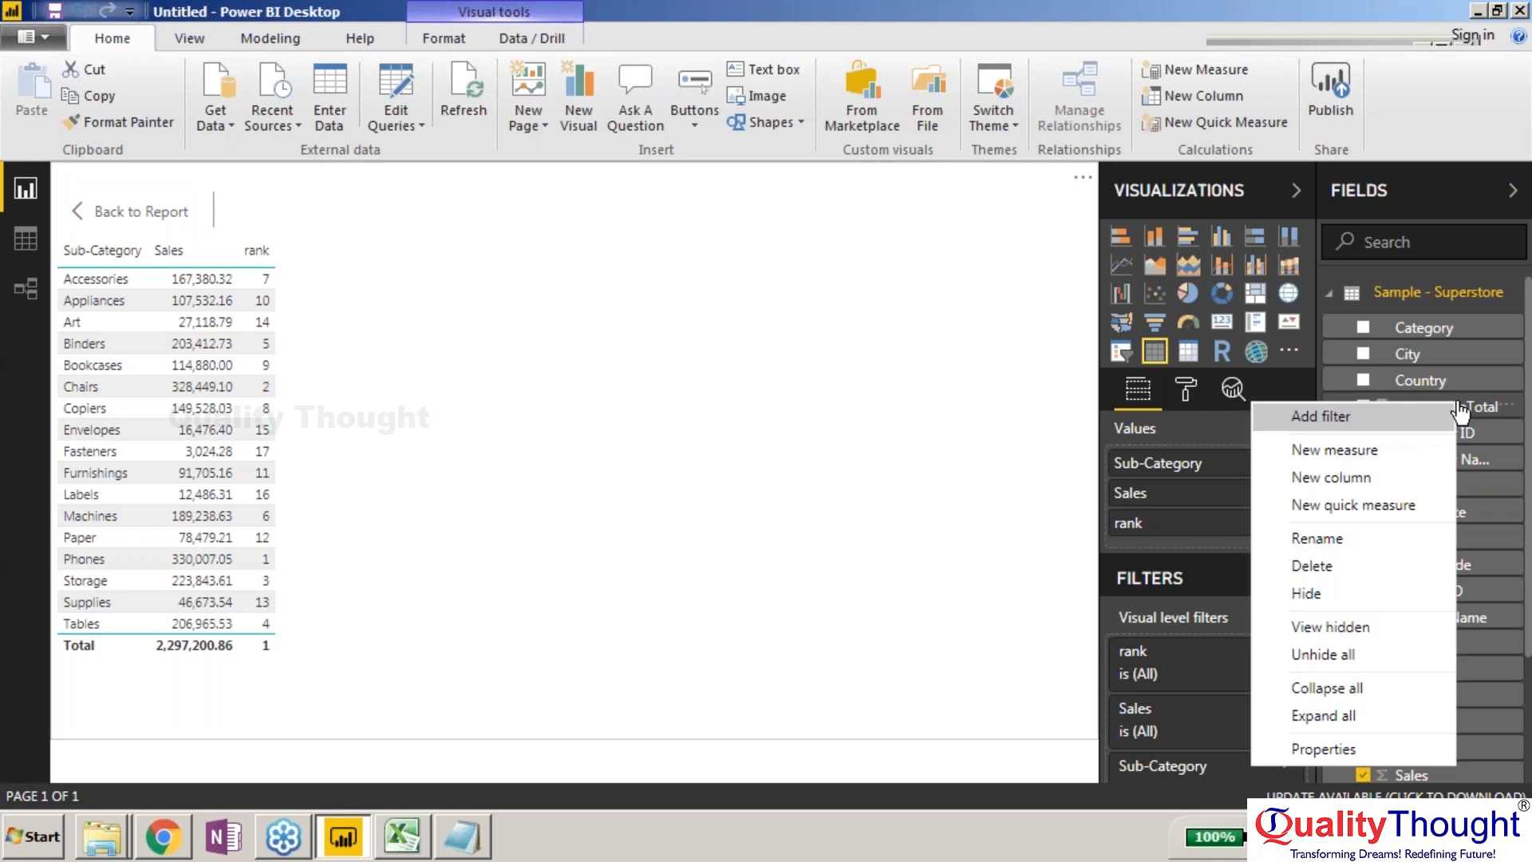
pyautogui.click(1400, 568)
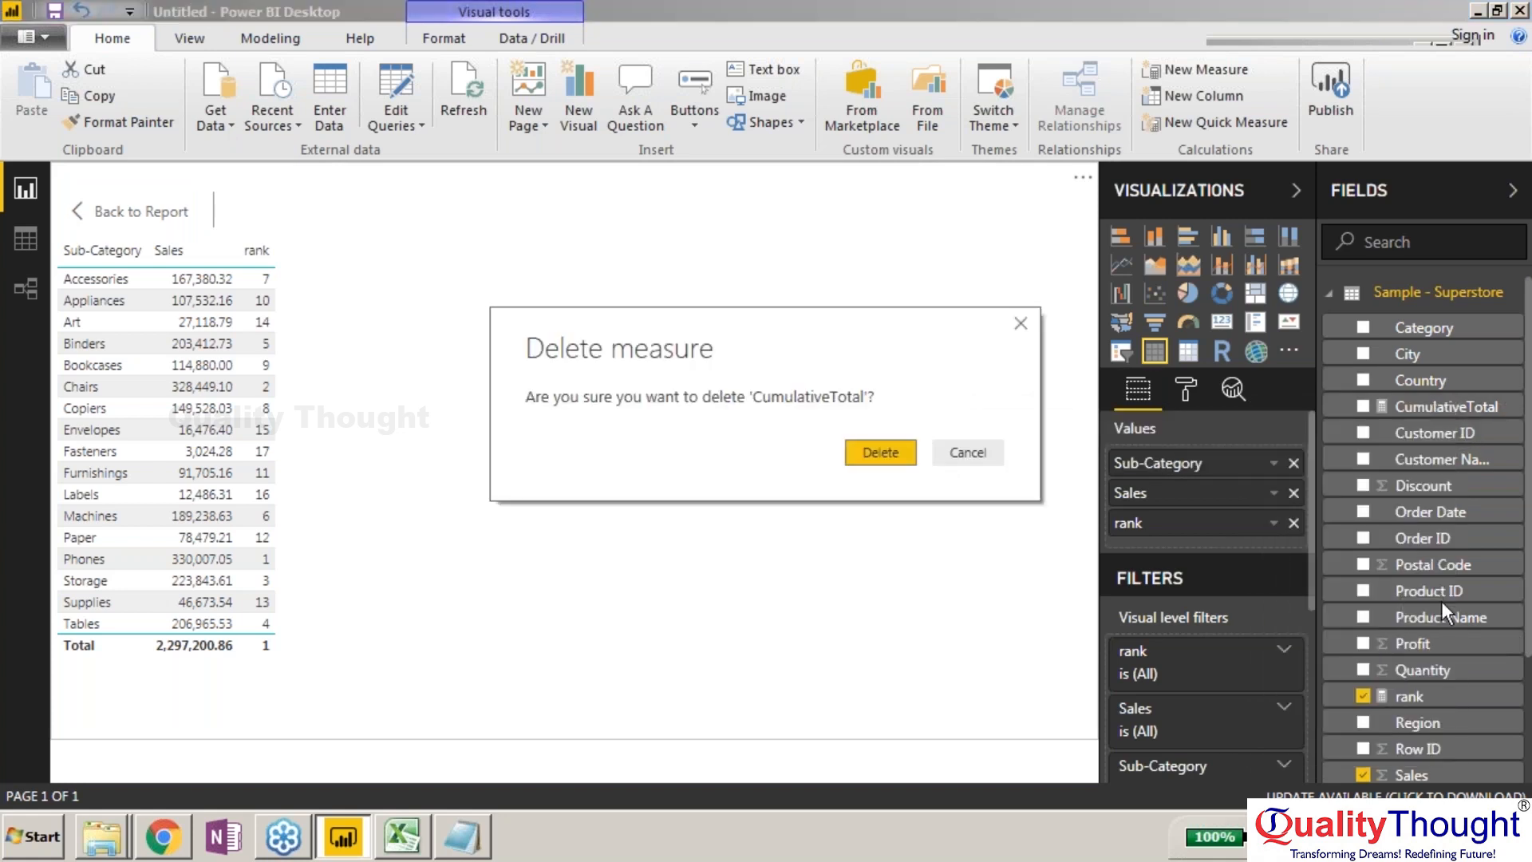
pyautogui.click(903, 448)
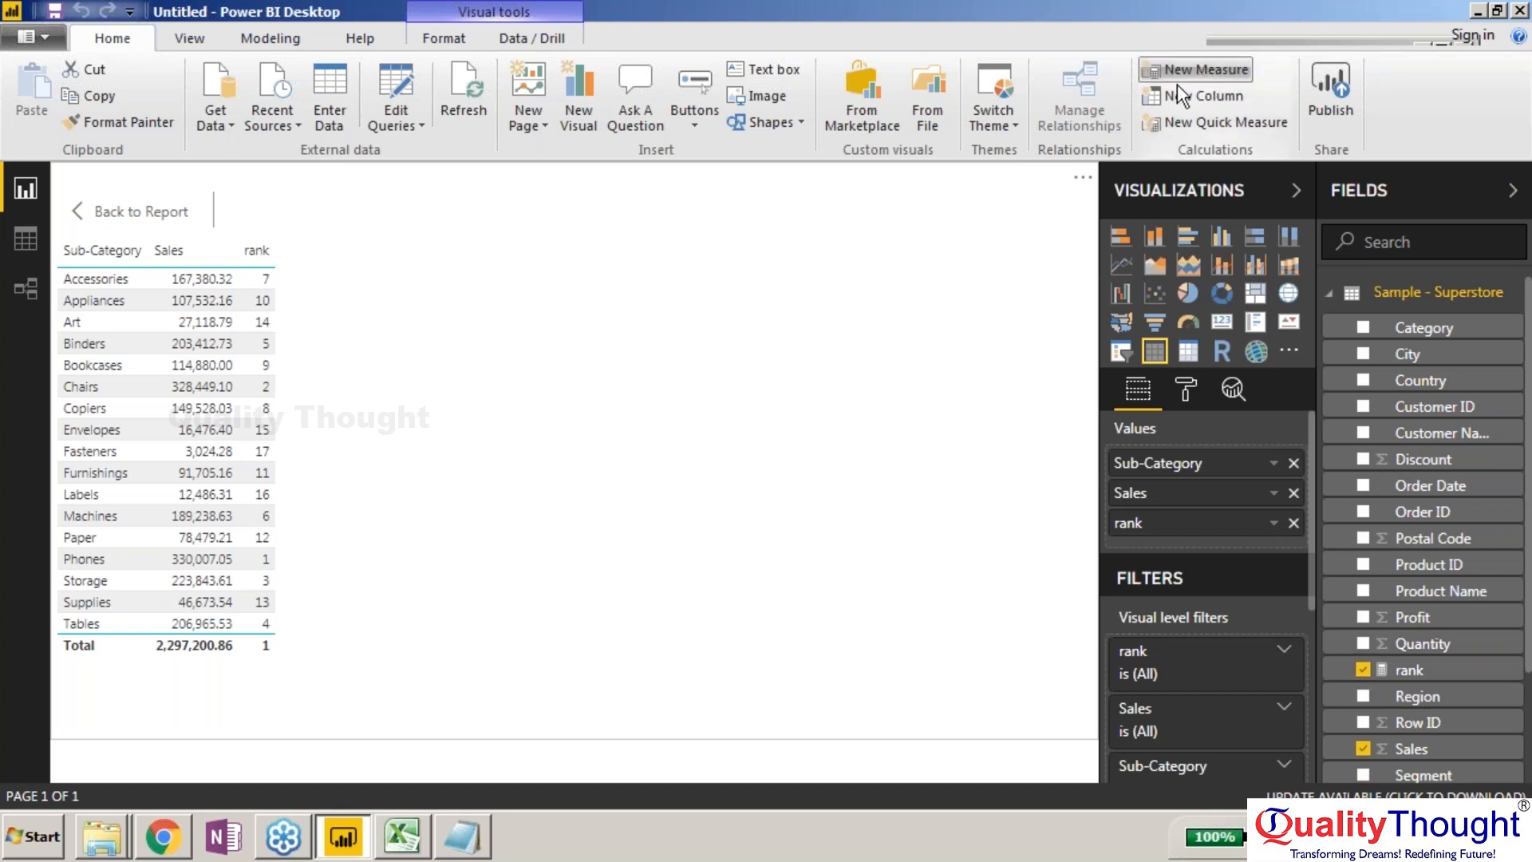
# Step: Create a CumulativeTotal measure whose formula begins SUMX(TOPN(([rank]
pyautogui.write('CumulativeTotal=')
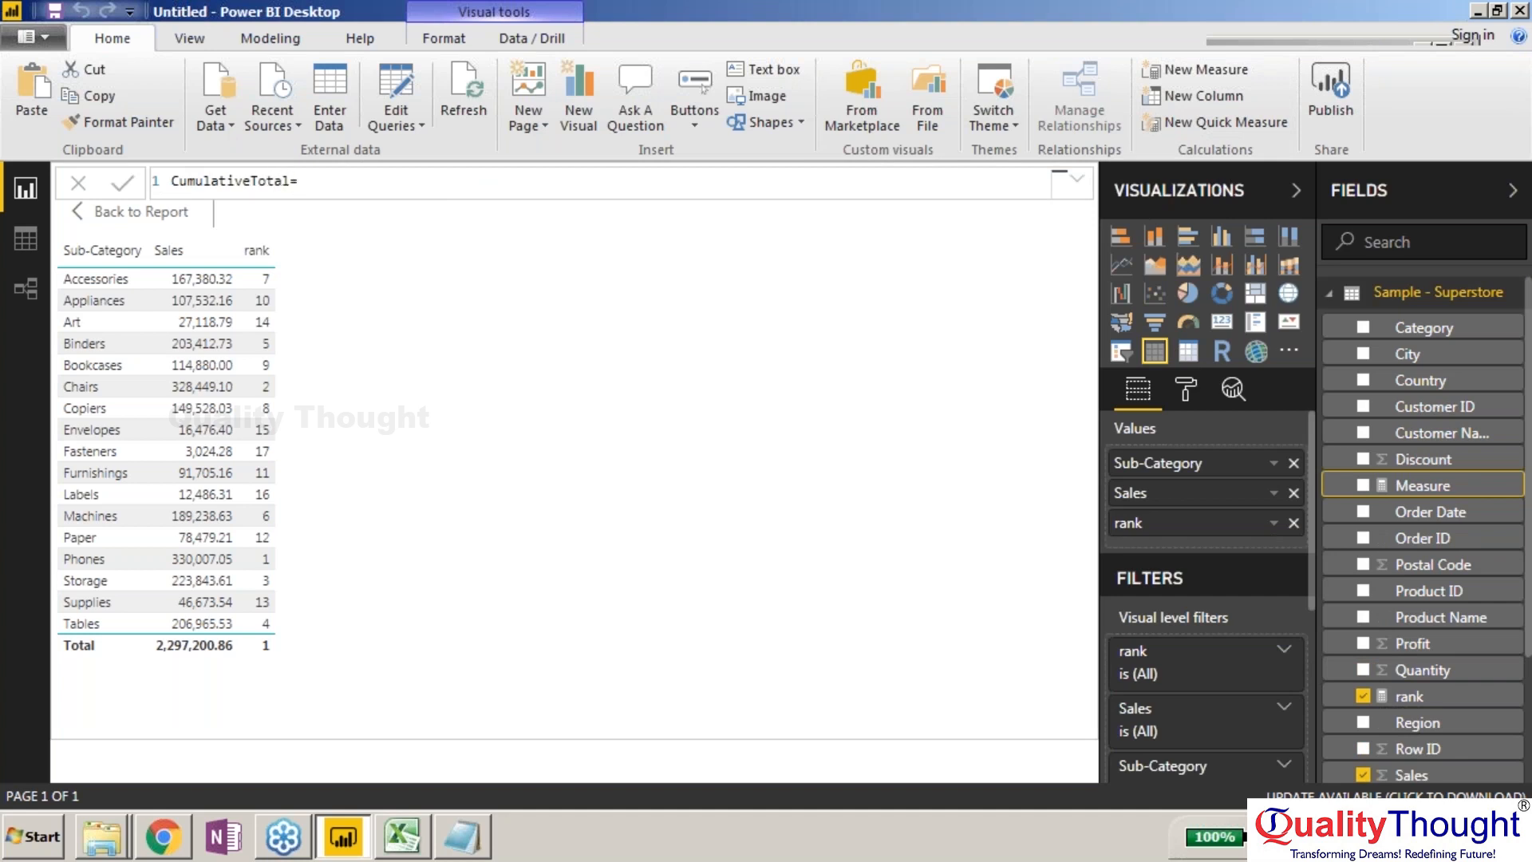
pyautogui.write('Sum')
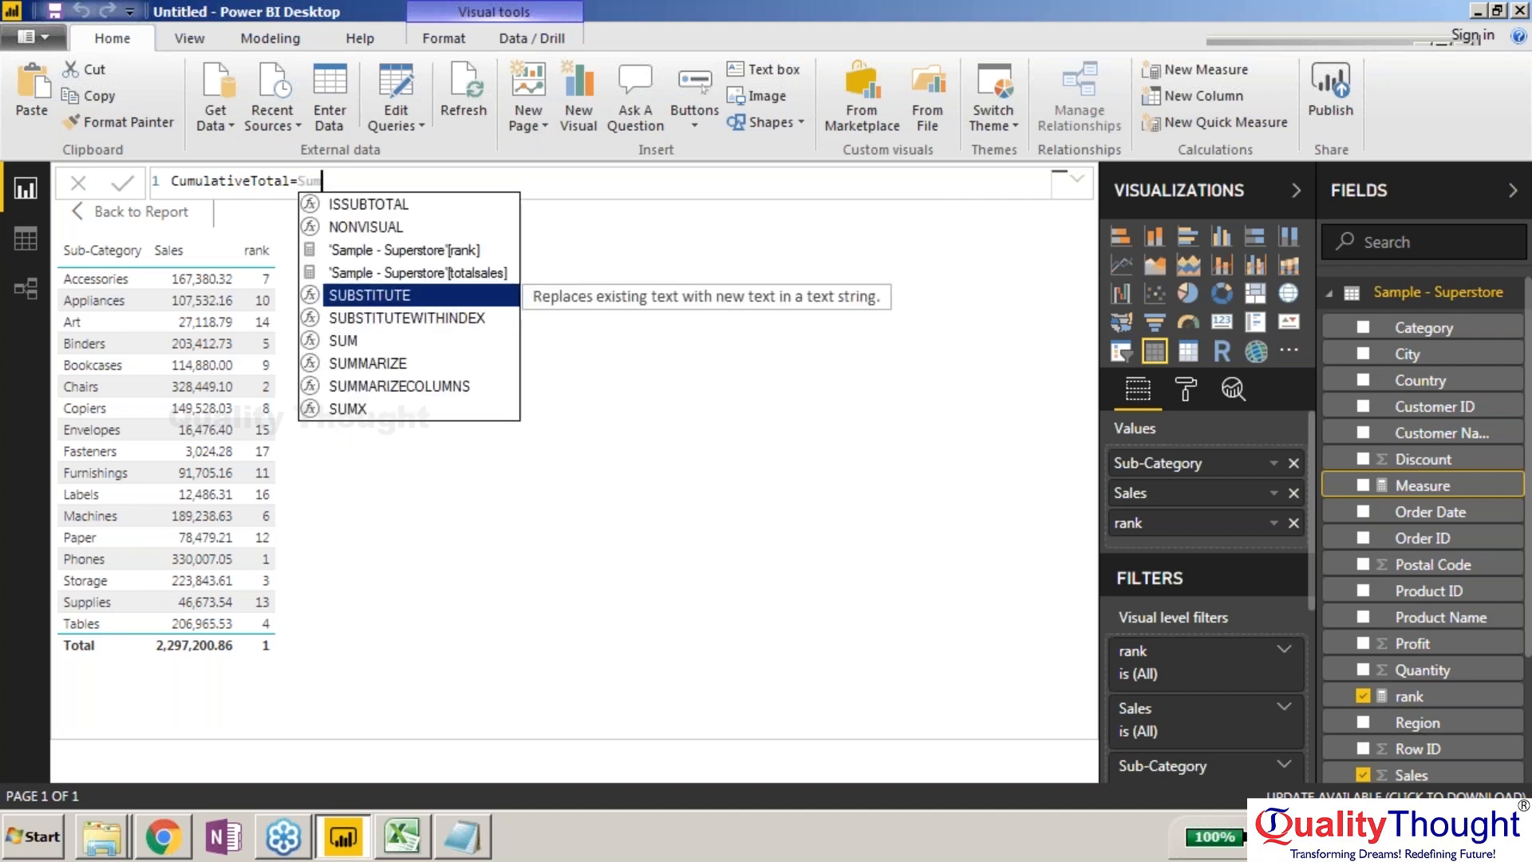
pyautogui.click(420, 318)
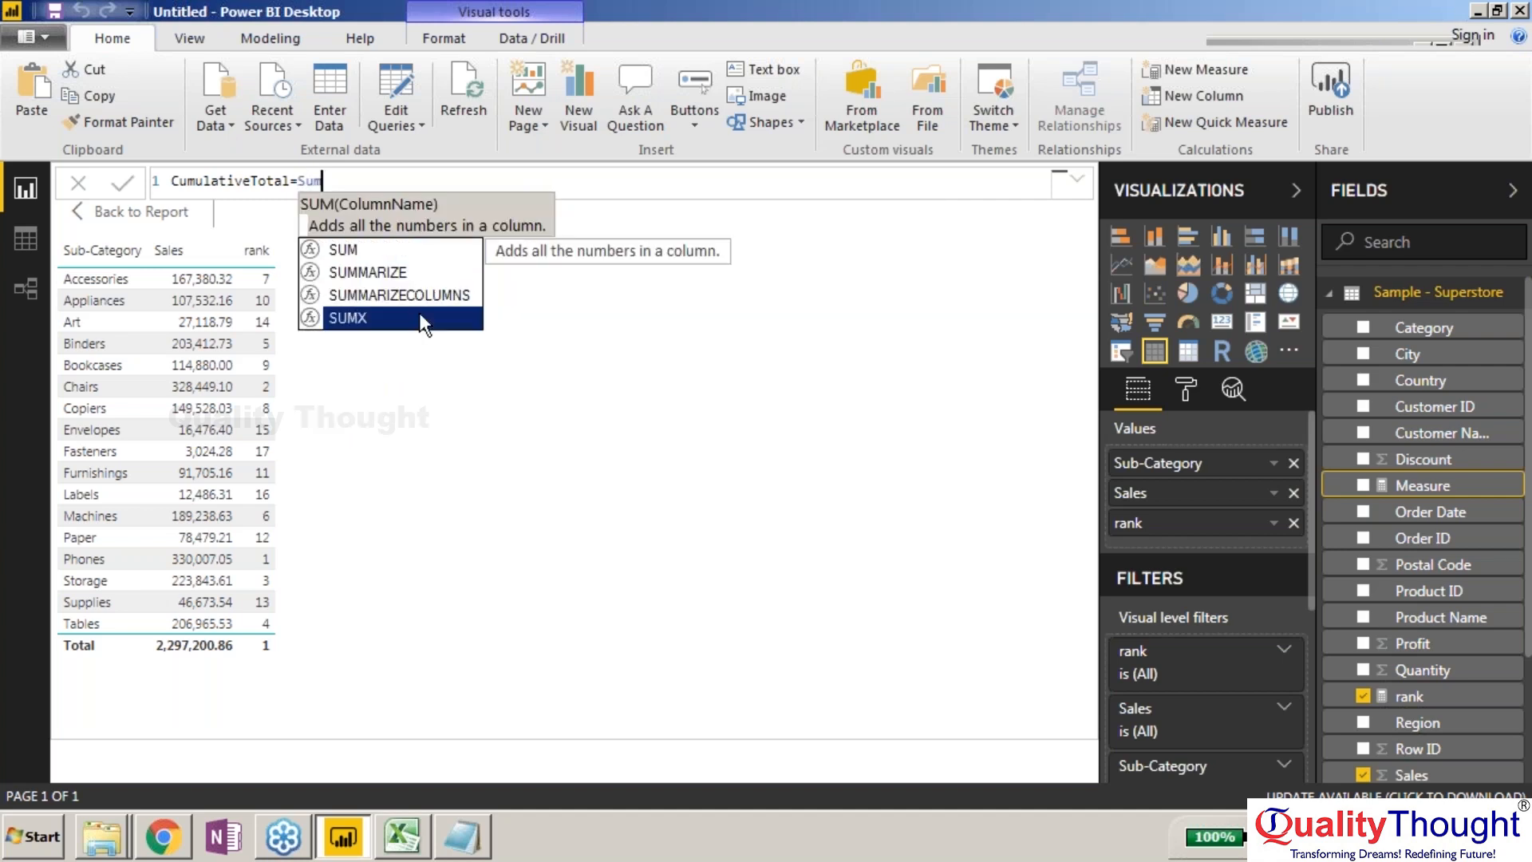
pyautogui.doubleClick(420, 317)
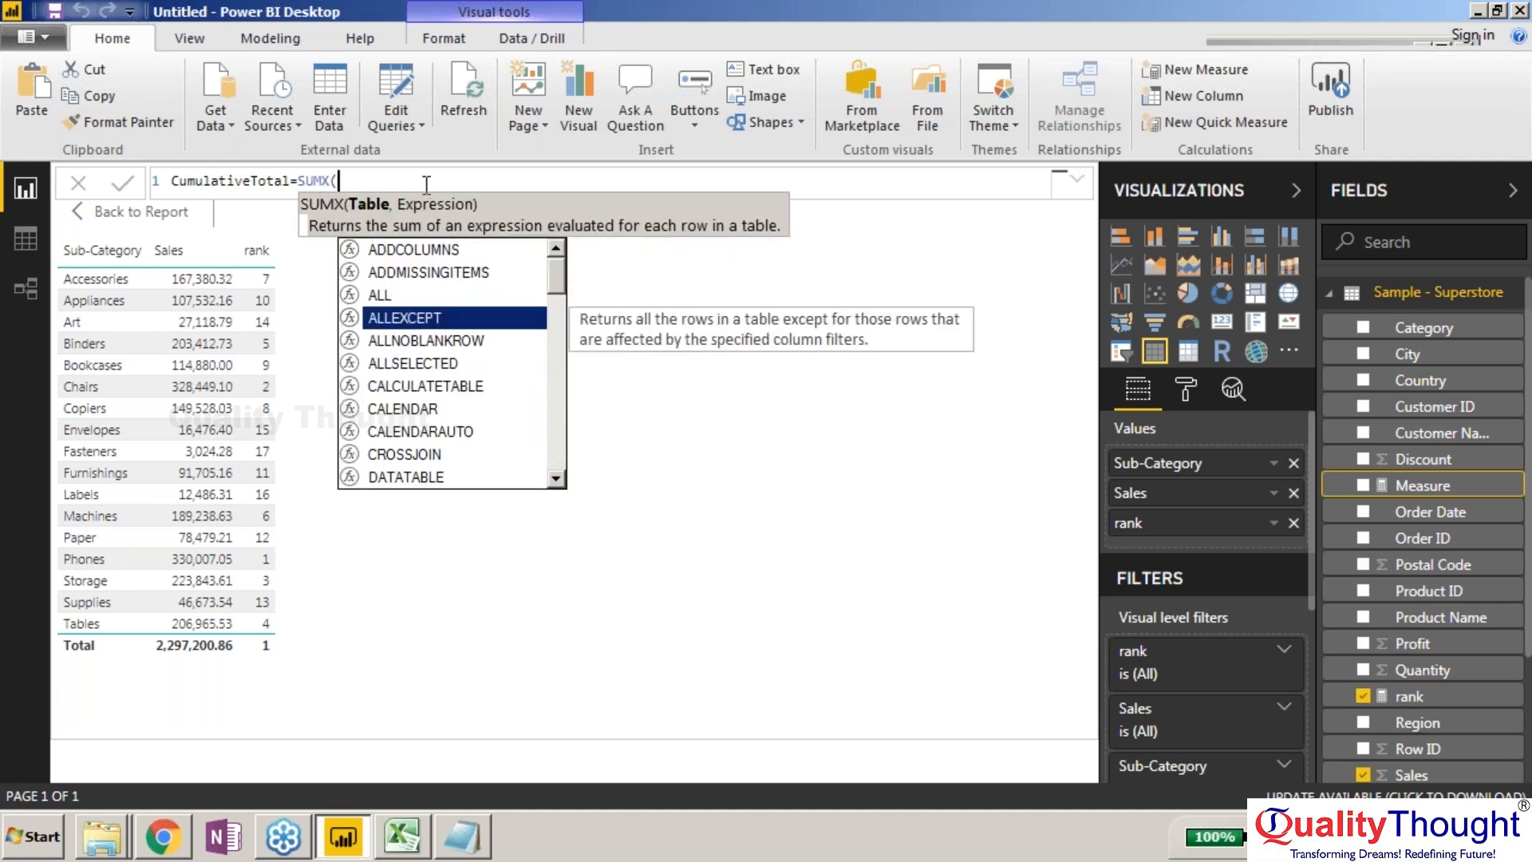
pyautogui.write('T')
pyautogui.write('OP')
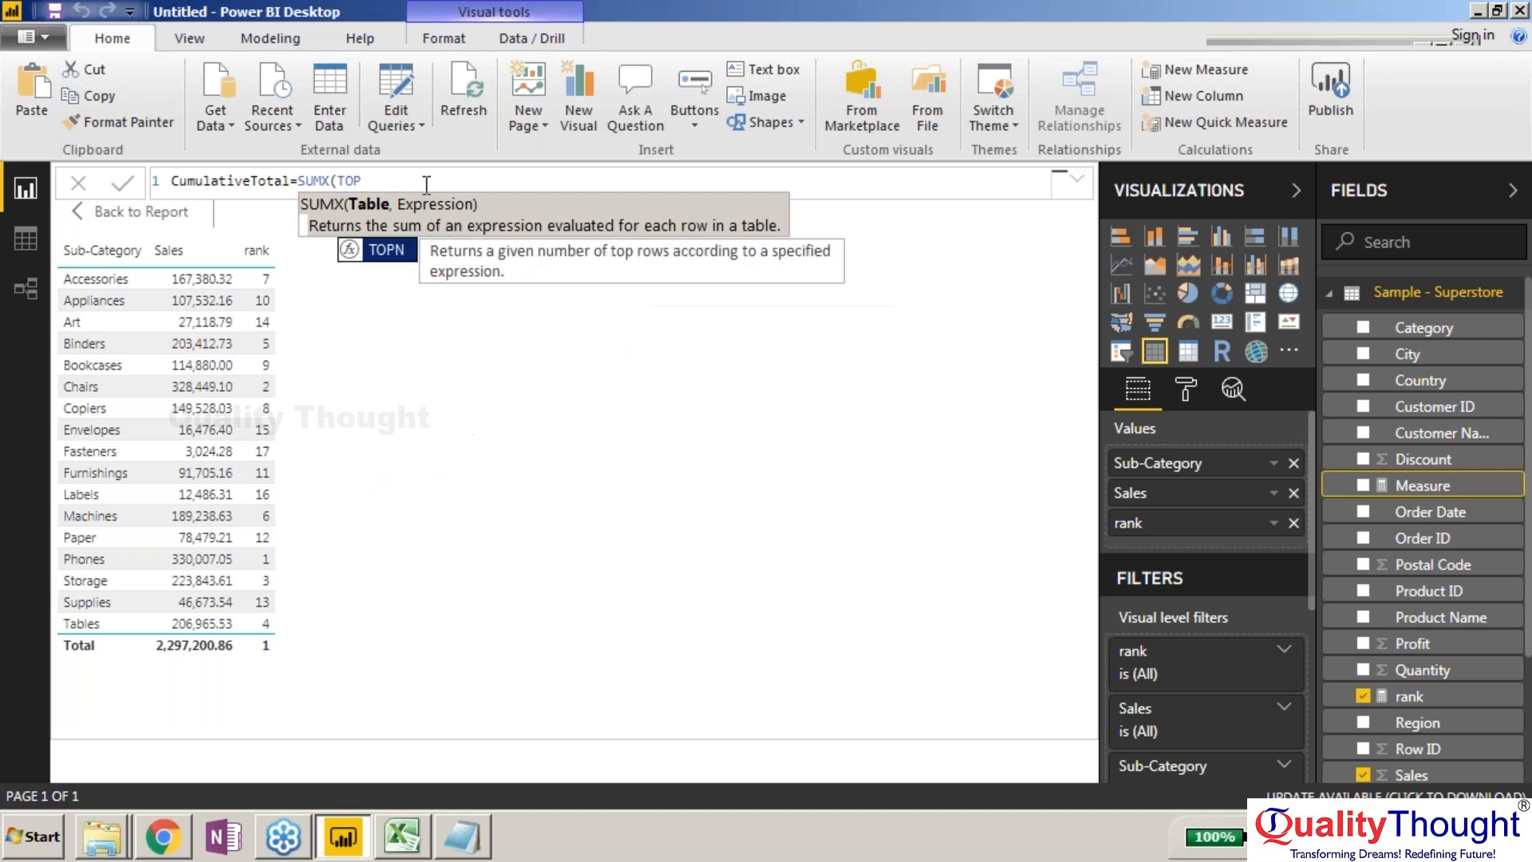
pyautogui.write('N((')
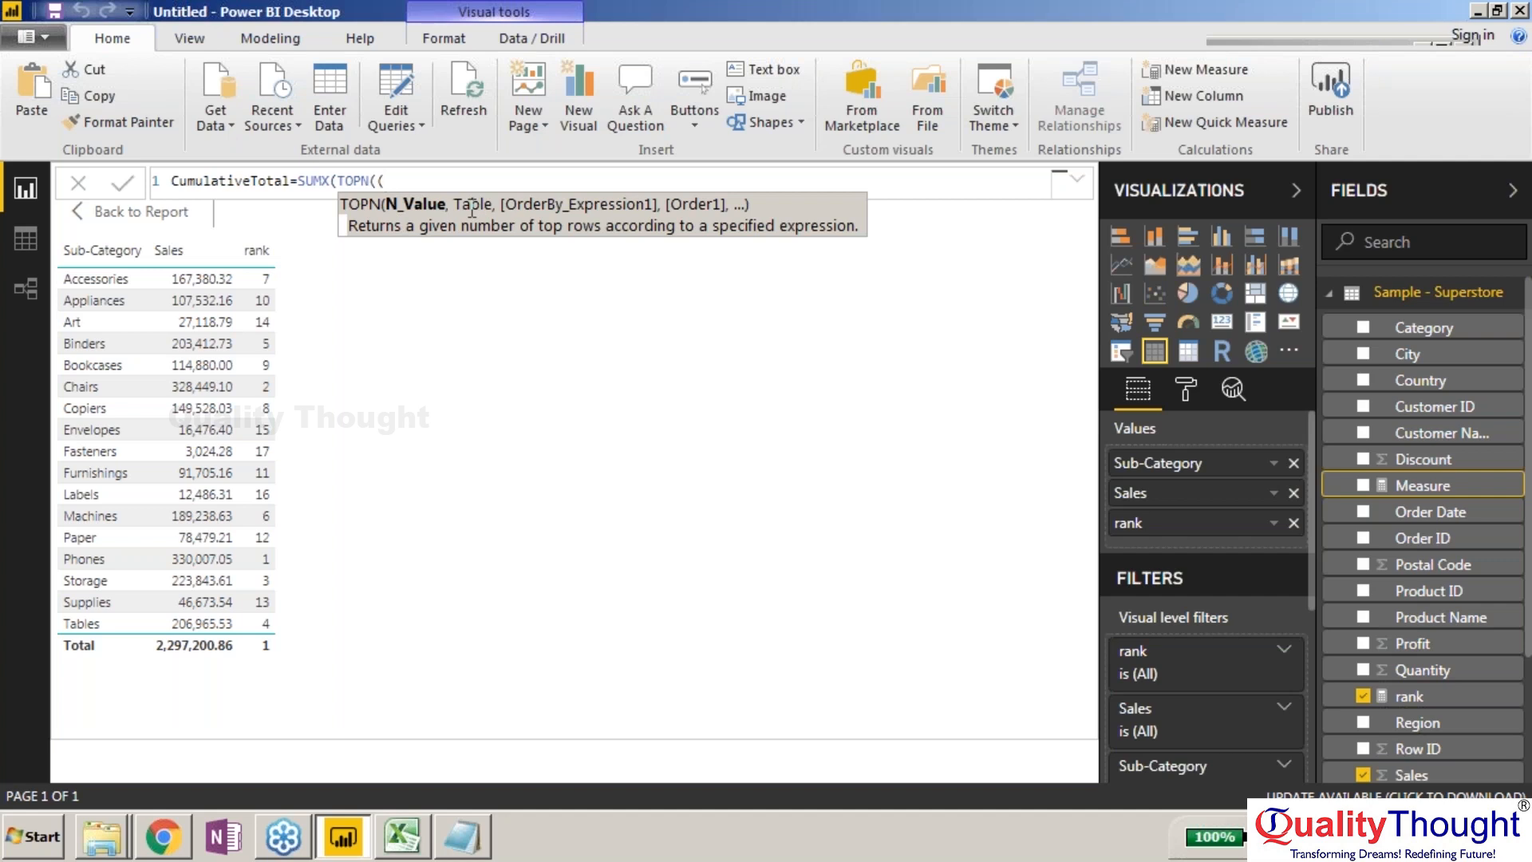
pyautogui.write('[')
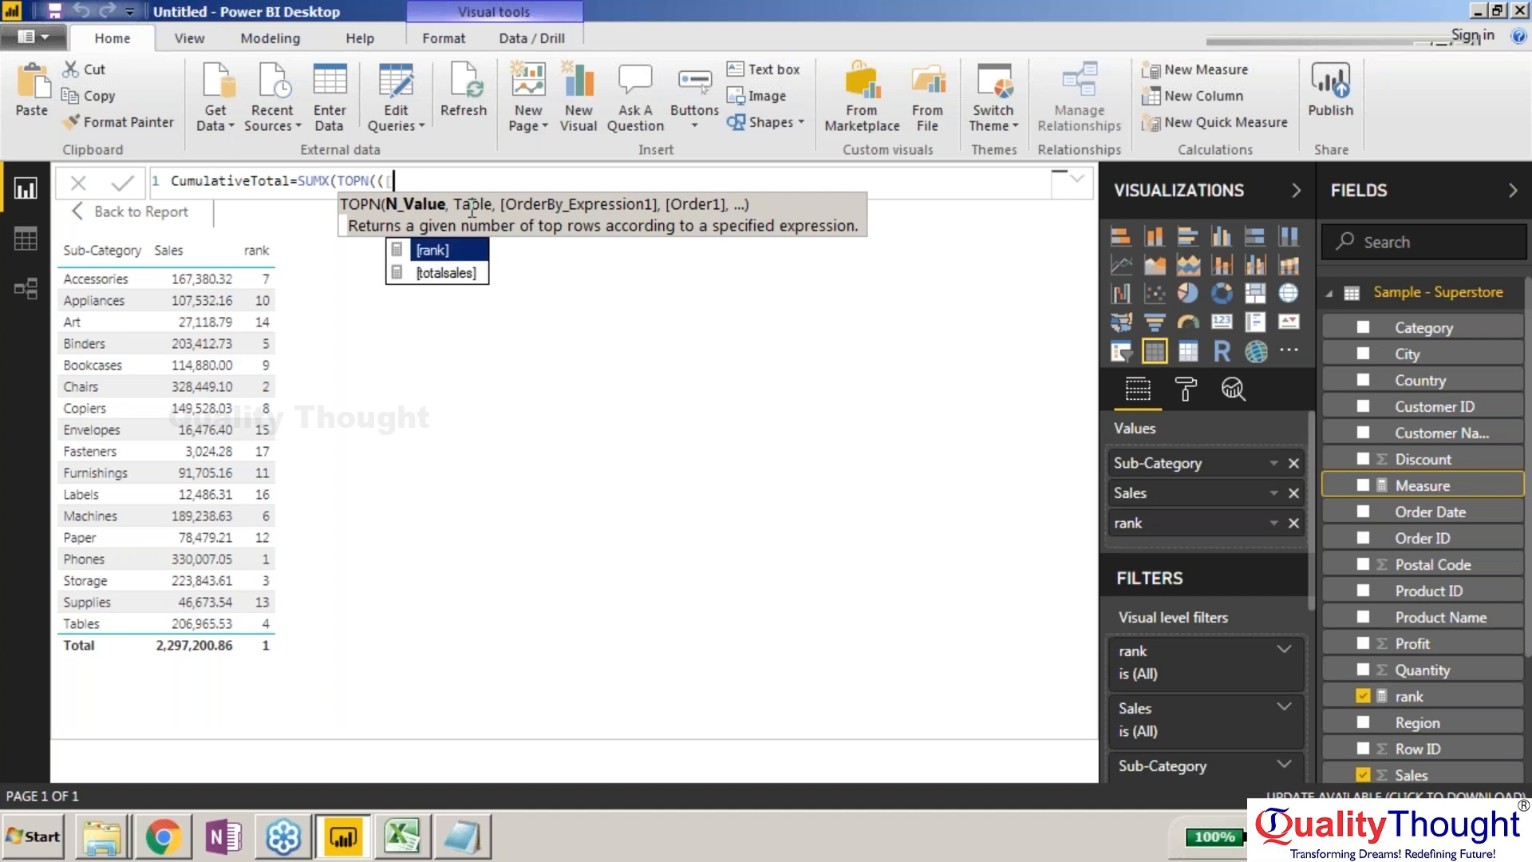
pyautogui.press('Tab')
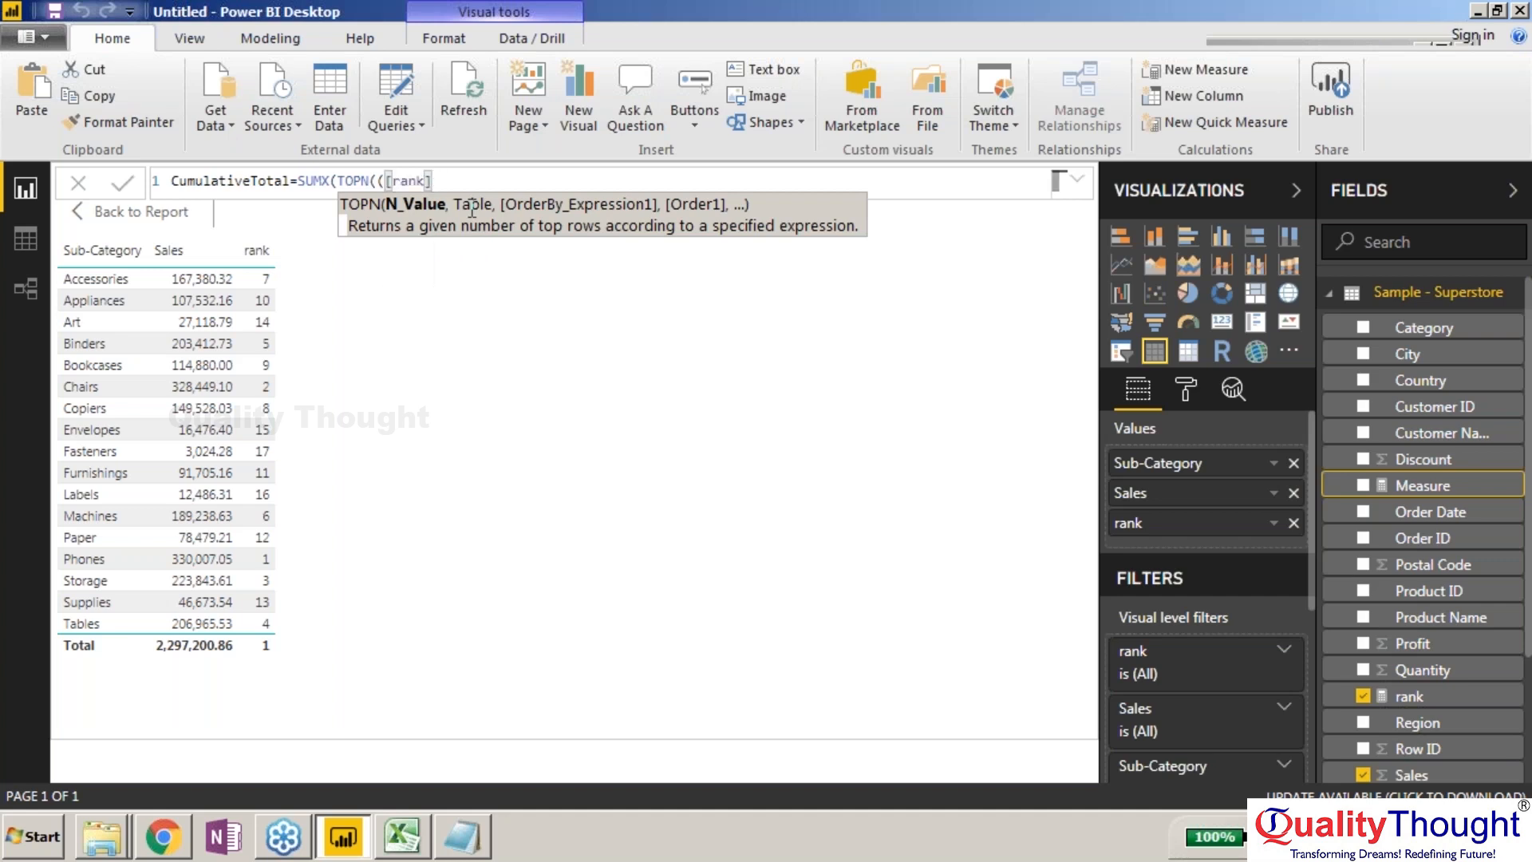
# Step: Enter ALL('Sample - Superstore'[Sub-Category]) after [rank] in the CumulativeTotal formula as TOPN's table argument, followed by a comma
pyautogui.write(',ALL(')
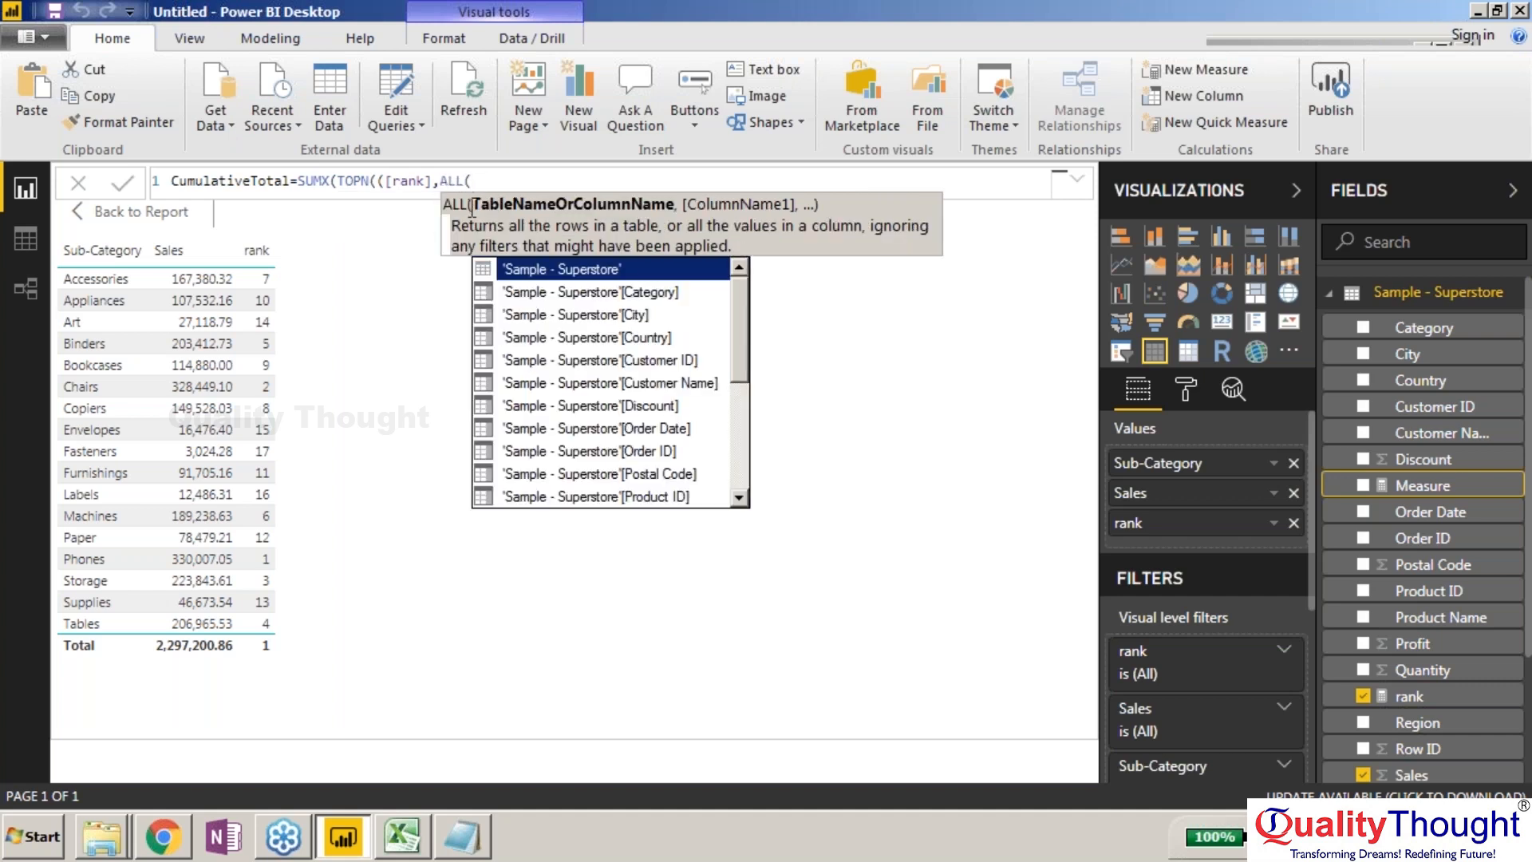
pyautogui.write('Pr')
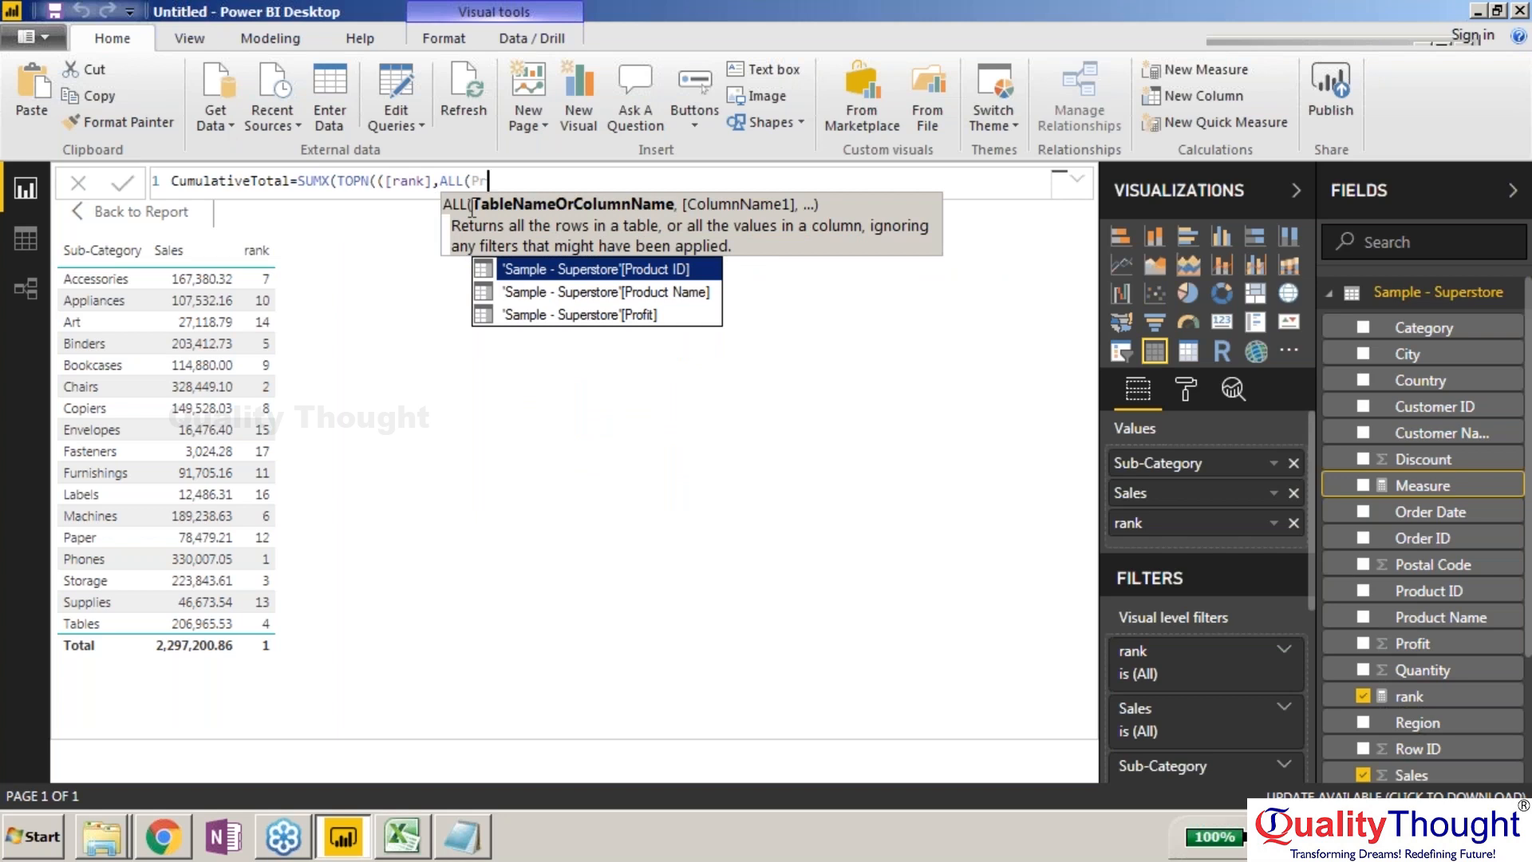
pyautogui.press('BackSpace')
pyautogui.press('BackSpace')
pyautogui.write('sub')
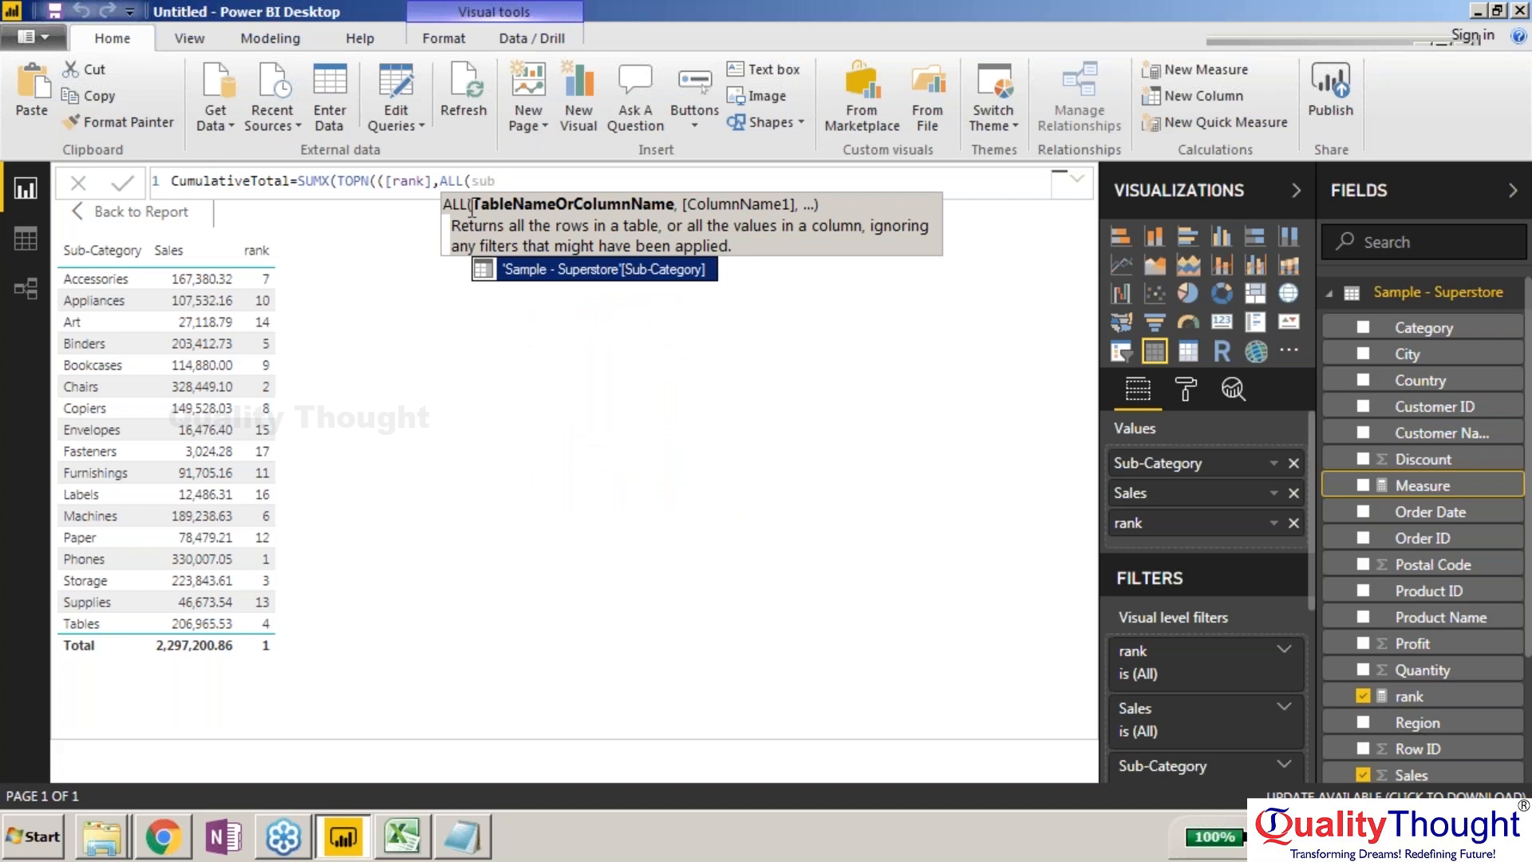
pyautogui.press('Tab')
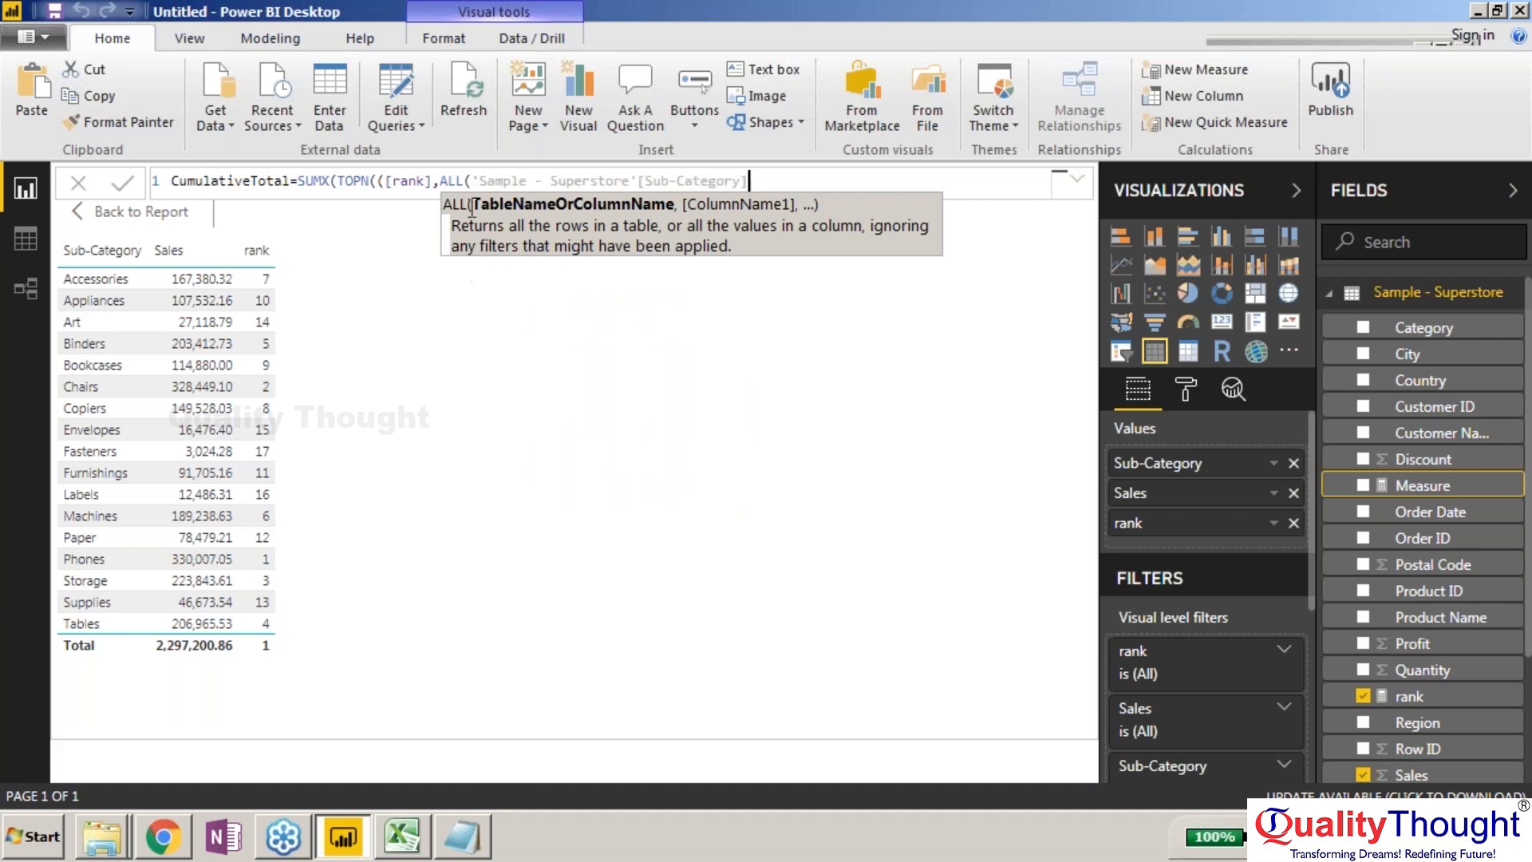
pyautogui.write('),')
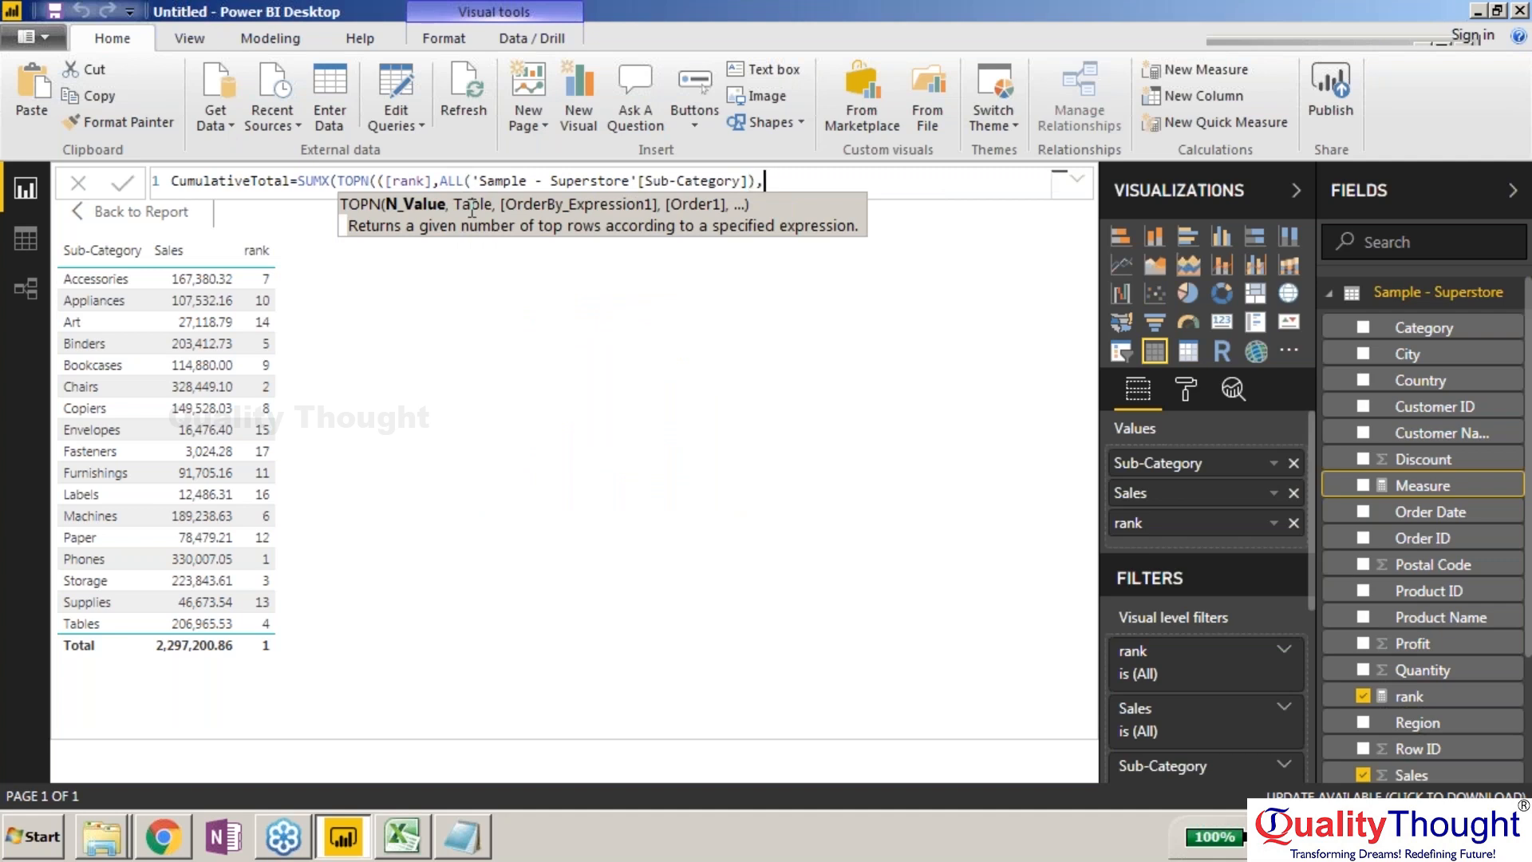
# Step: Order TOPN by [totalsales] with desc in the CumulativeTotal formula and close its parenthesis, followed by a comma
pyautogui.write('[')
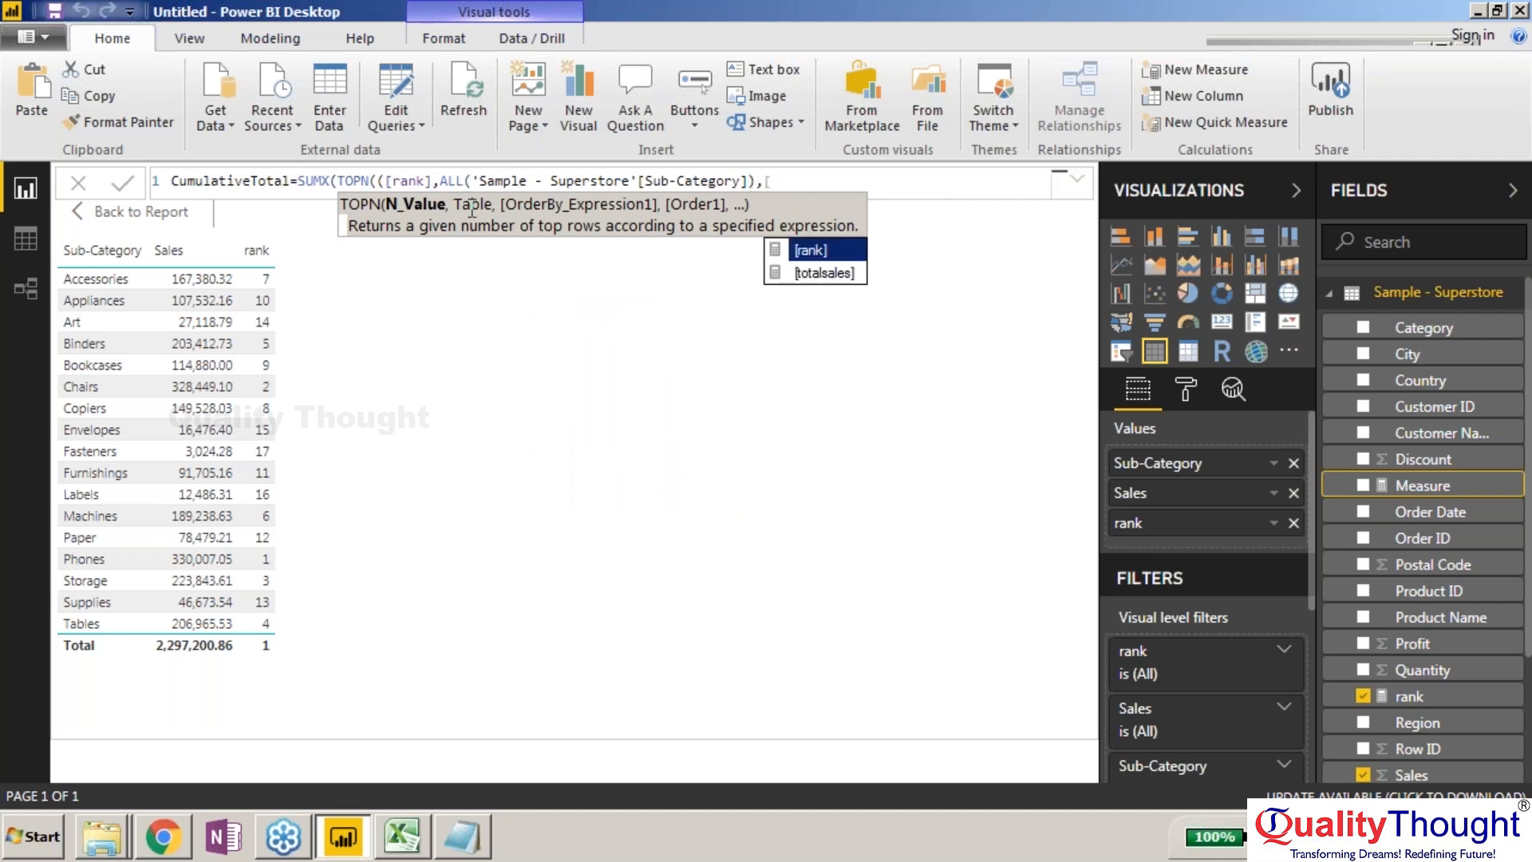
pyautogui.press('Down')
pyautogui.press('Tab')
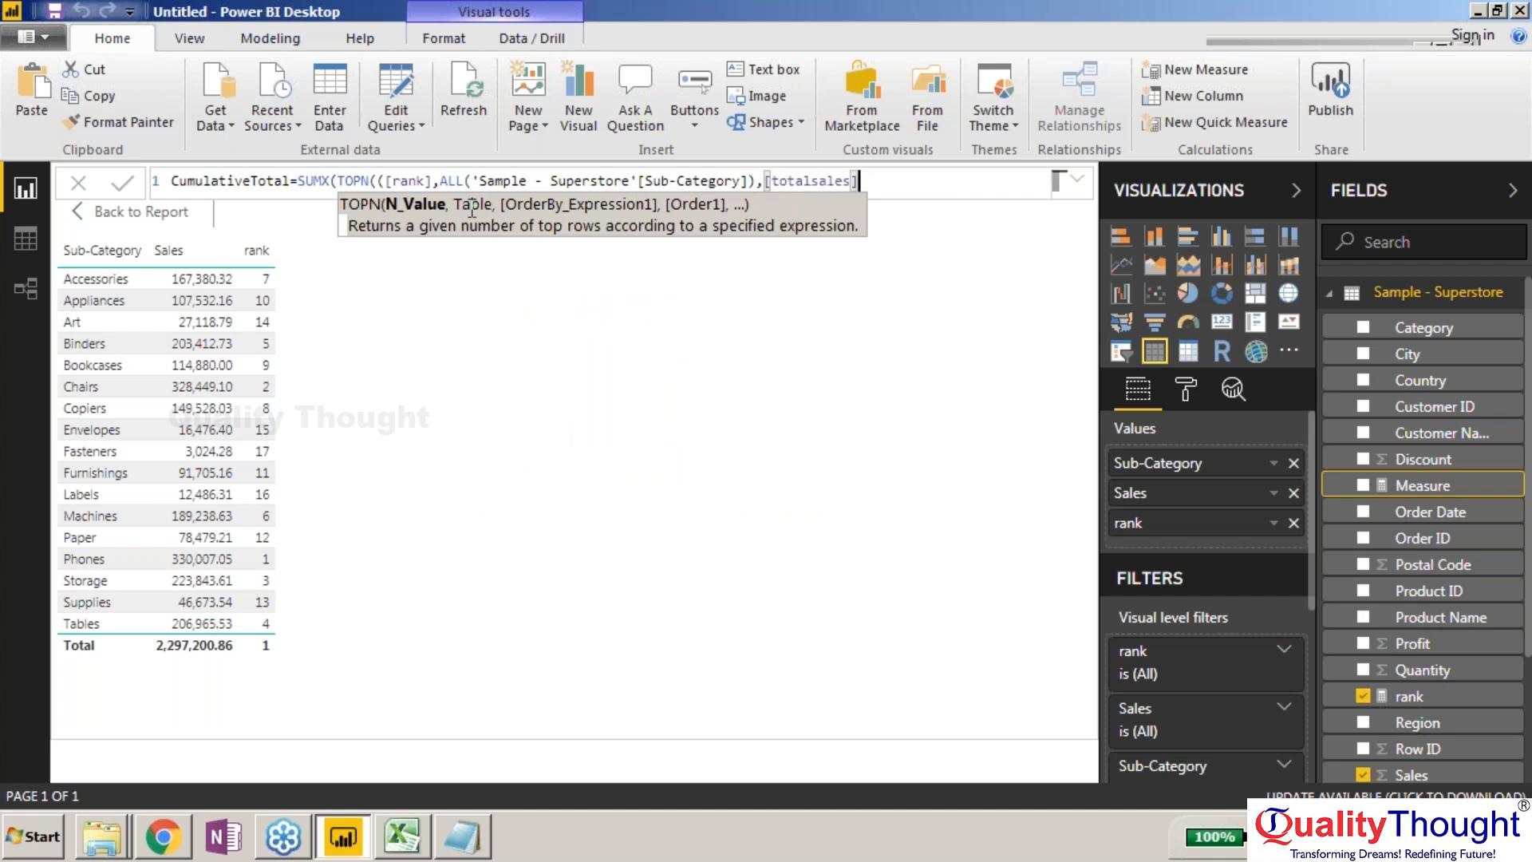
pyautogui.write(',desc),')
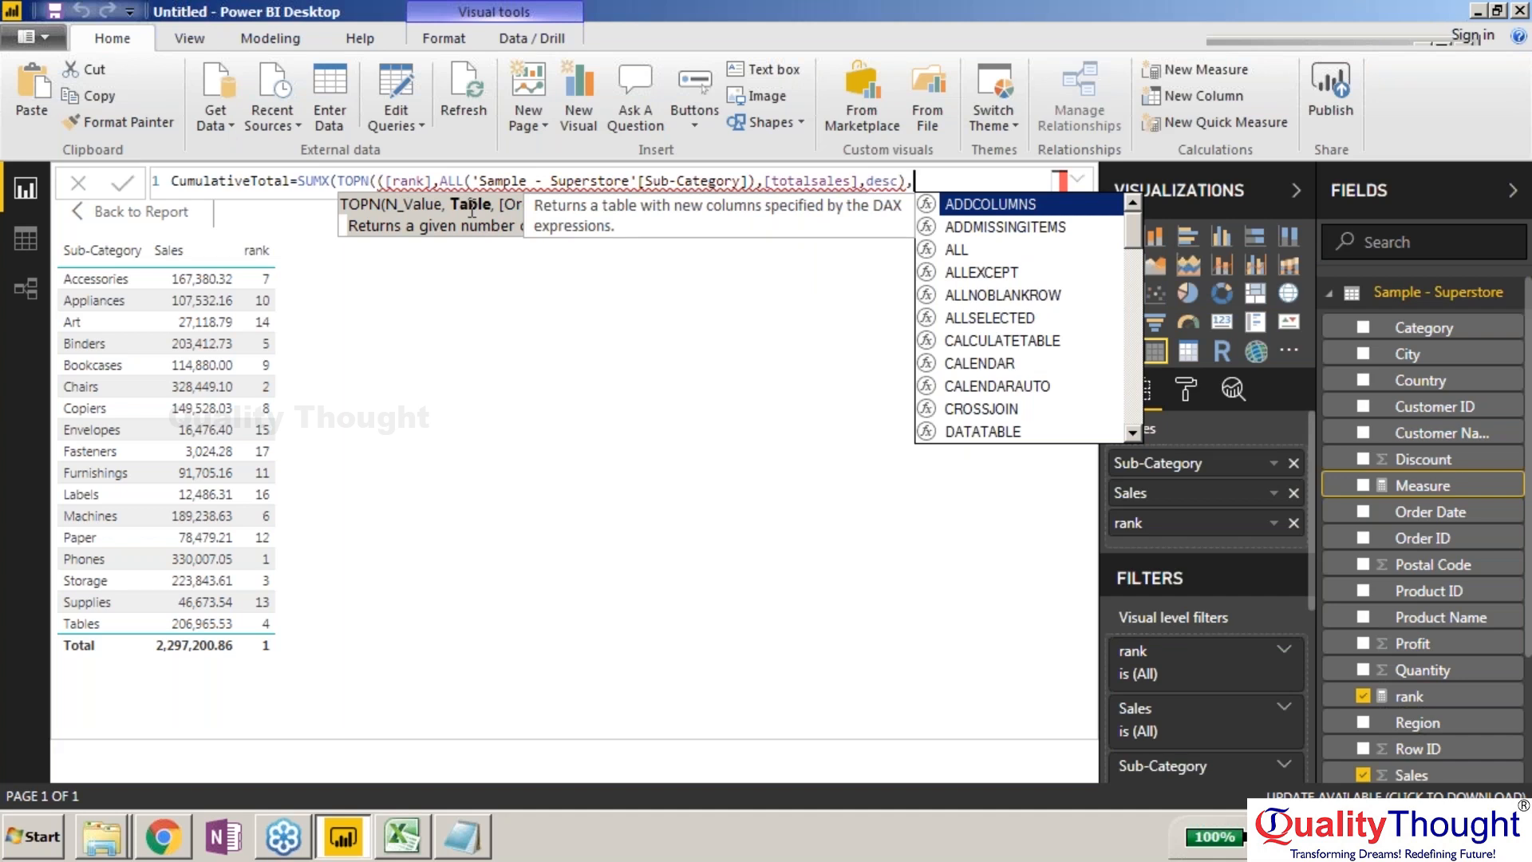
pyautogui.write('[')
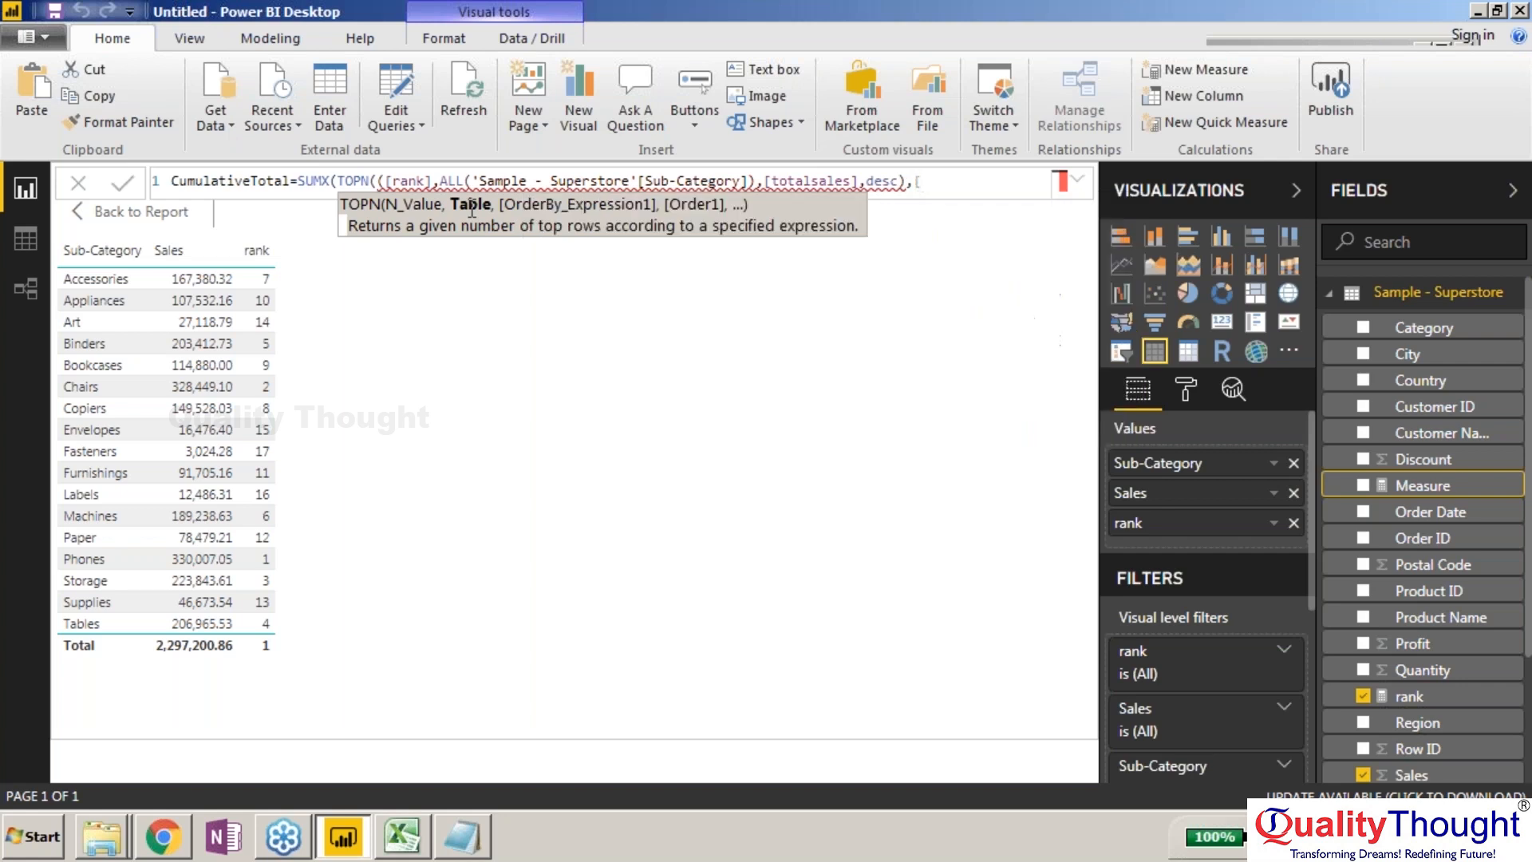
pyautogui.write('to')
pyautogui.press('BackSpace')
pyautogui.press('BackSpace')
pyautogui.press('BackSpace')
pyautogui.press('BackSpace')
pyautogui.write(')')
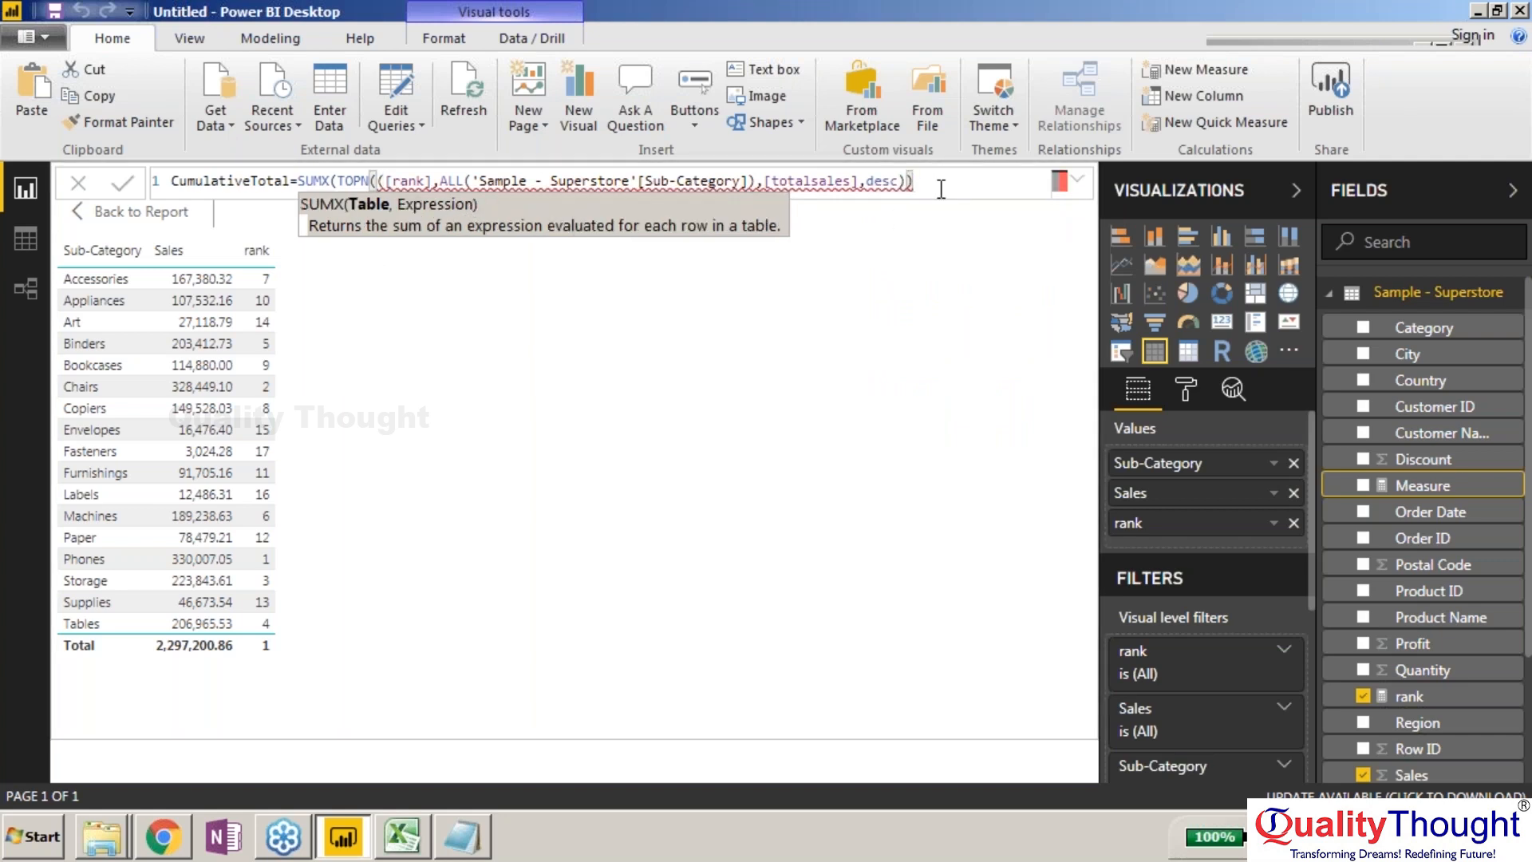
pyautogui.press('BackSpace')
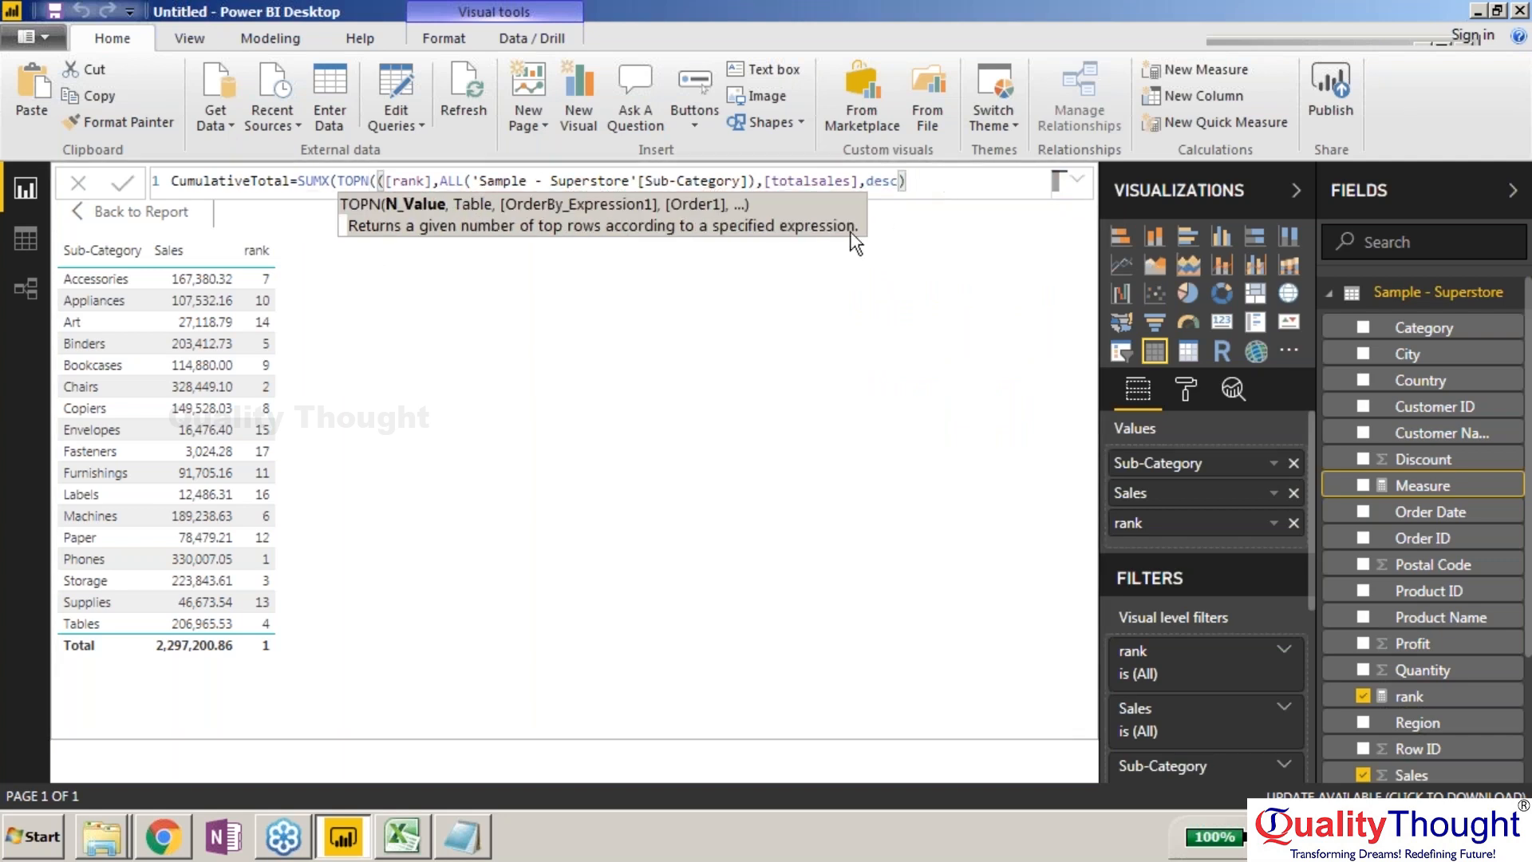
# Step: Remove the extra opening parenthesis before [rank], add [totalsales] as SUMX's closing expression, and commit the CumulativeTotal measure
pyautogui.click(385, 180)
pyautogui.press('BackSpace')
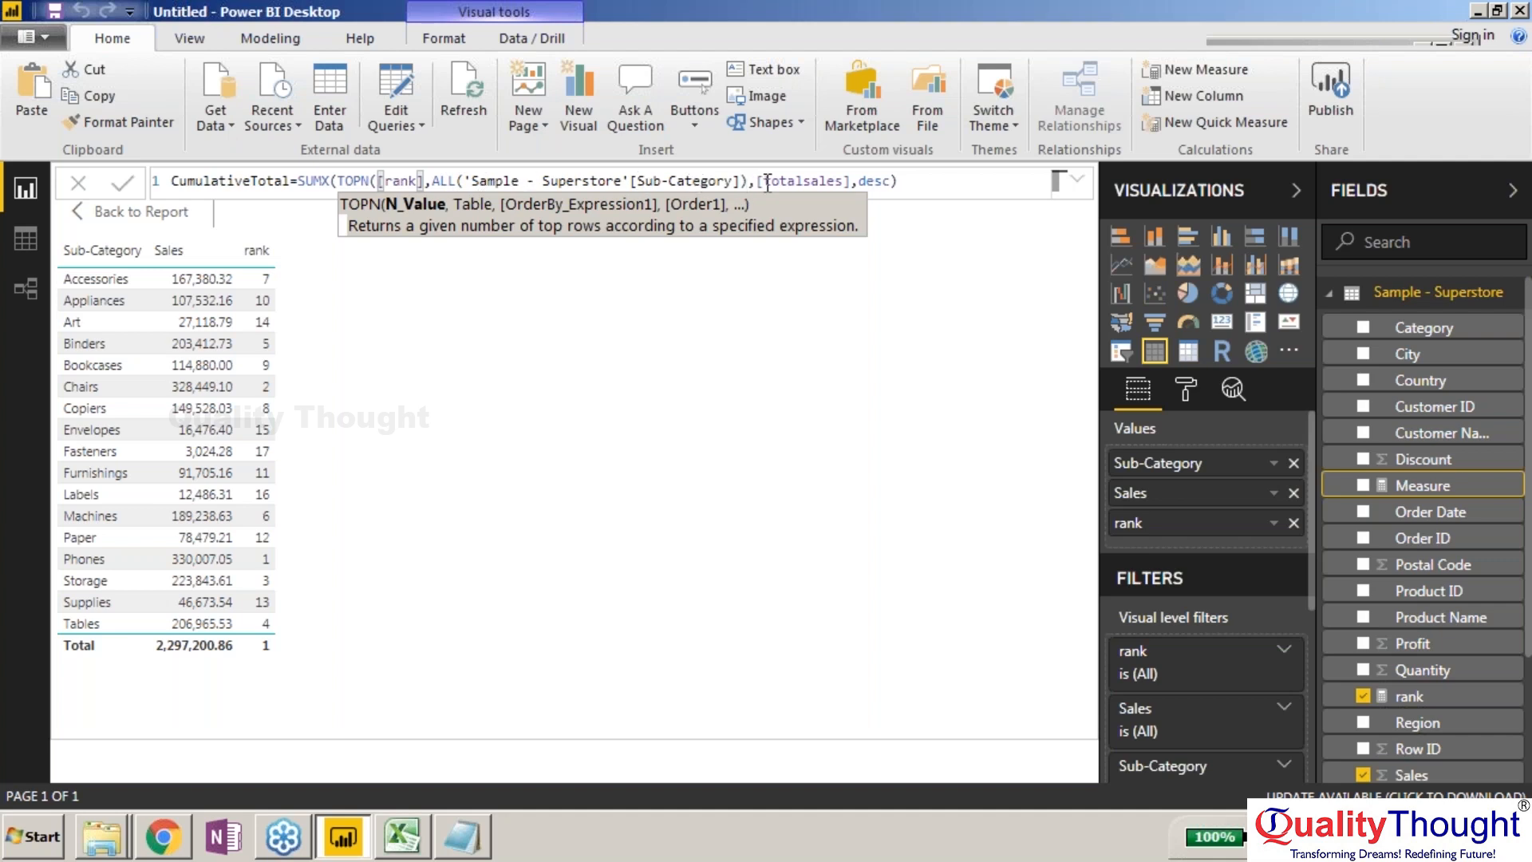
pyautogui.click(928, 178)
pyautogui.write(',')
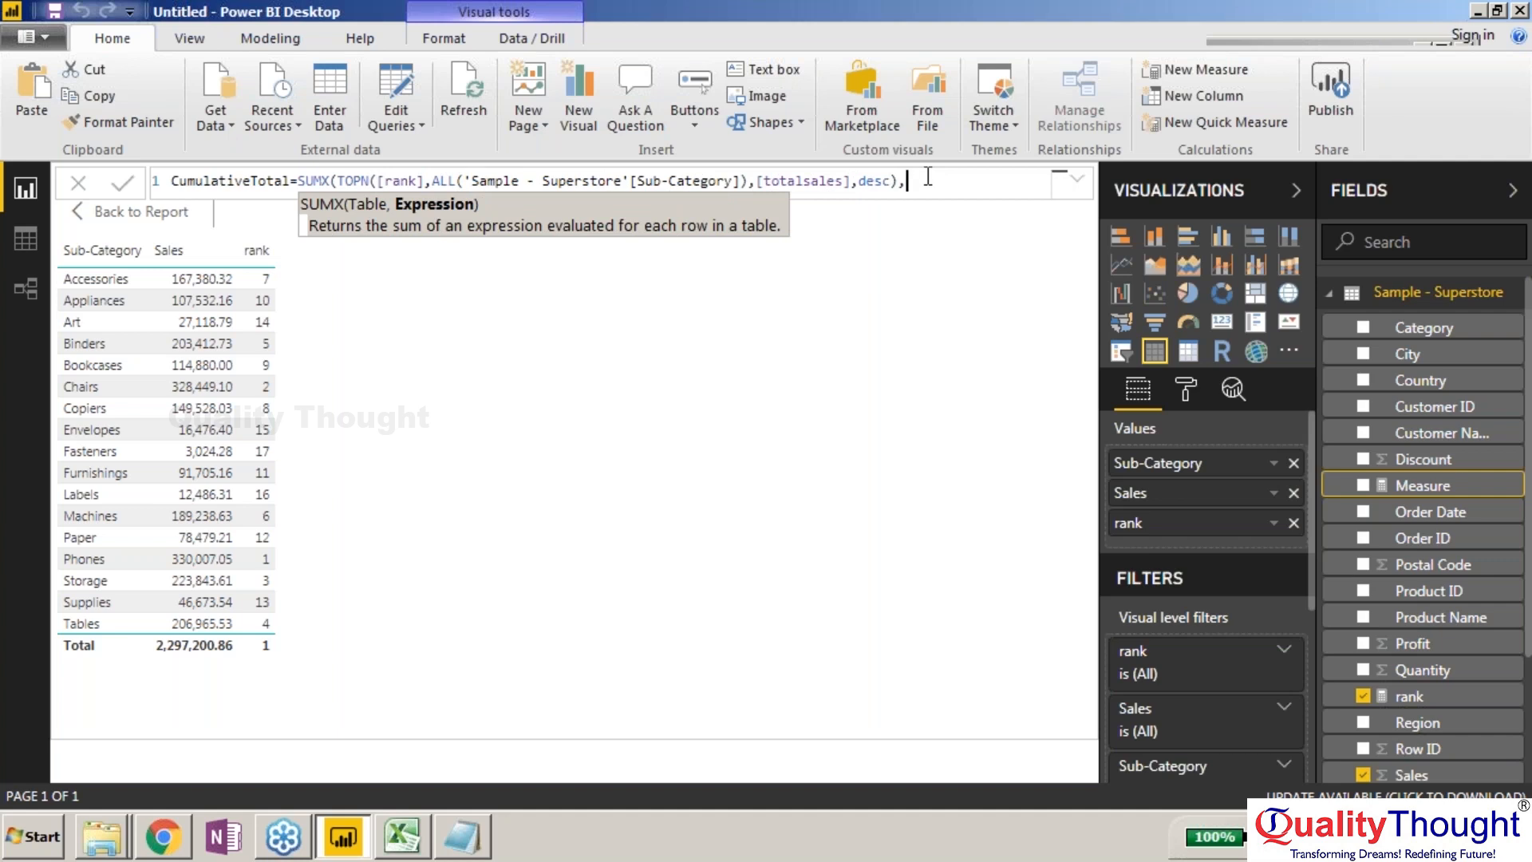
pyautogui.write('[')
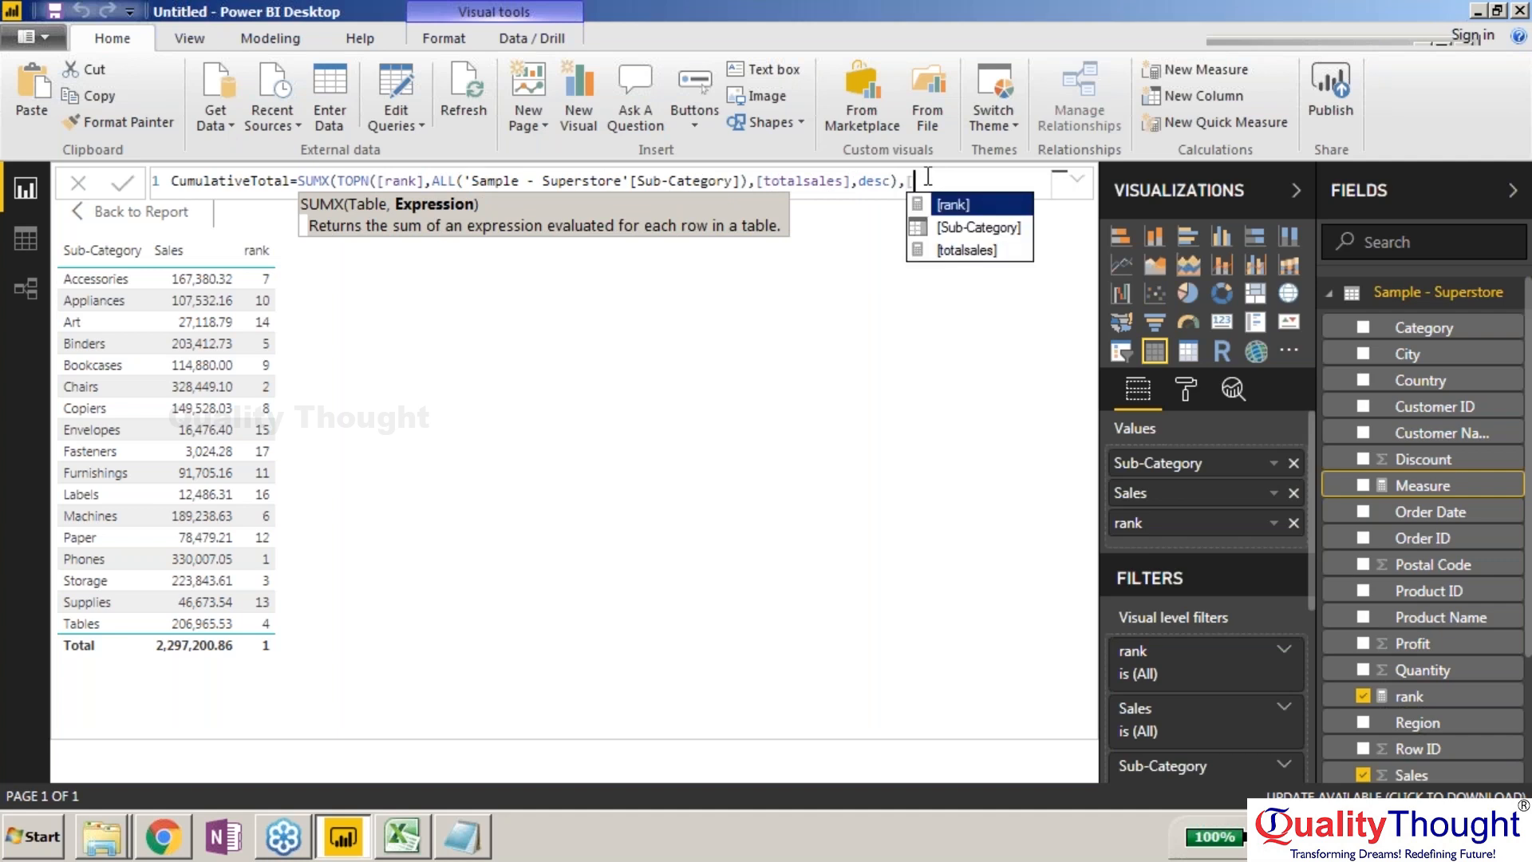
pyautogui.click(988, 250)
pyautogui.write(')')
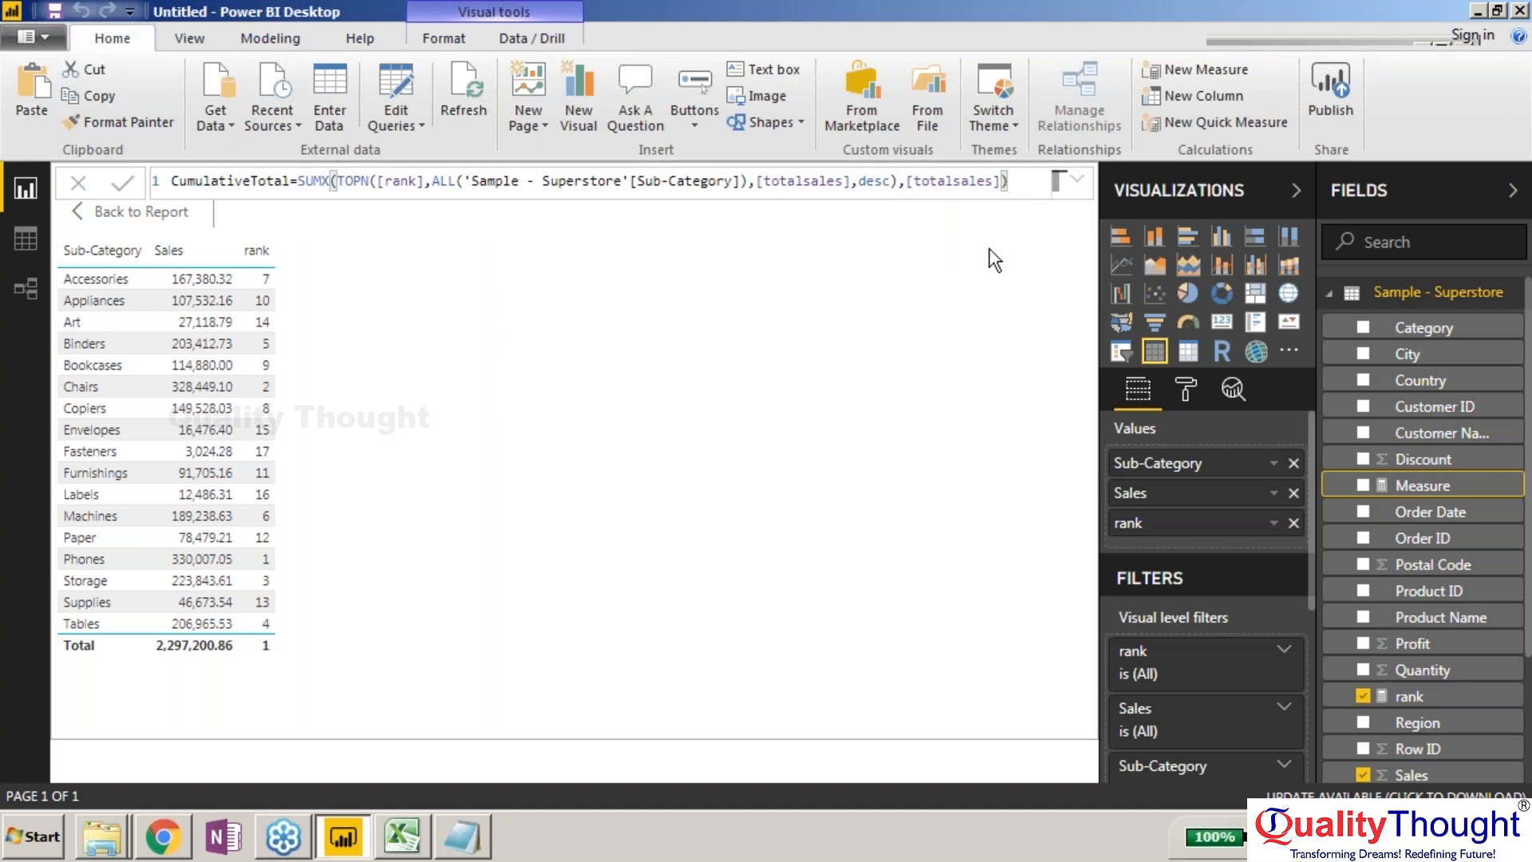
pyautogui.click(122, 183)
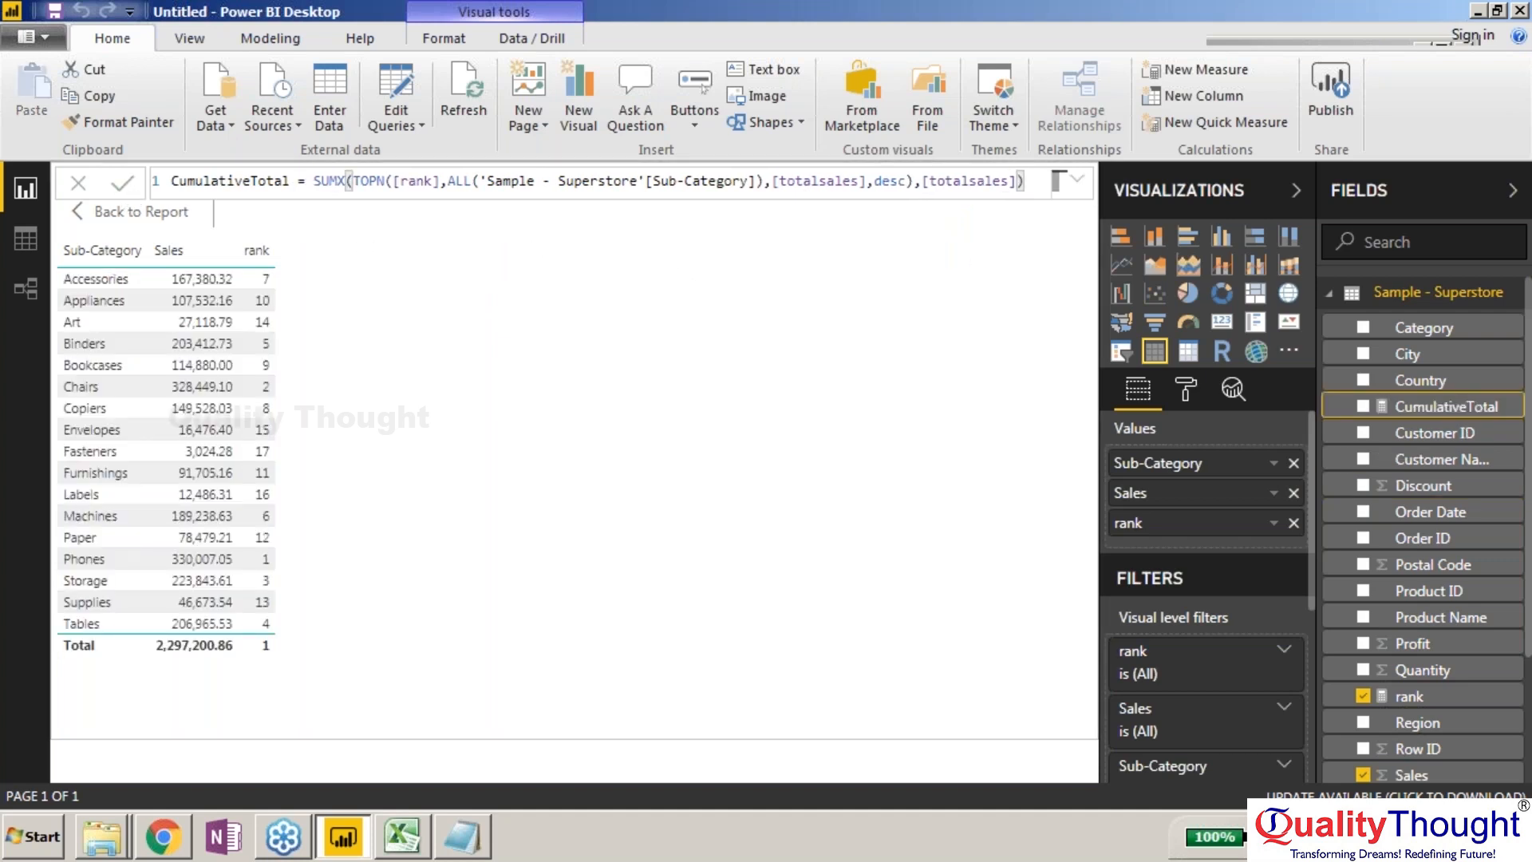
# Step: Add CumulativeTotal to the sub-category table and sort the table by rank in ascending order
pyautogui.click(1362, 407)
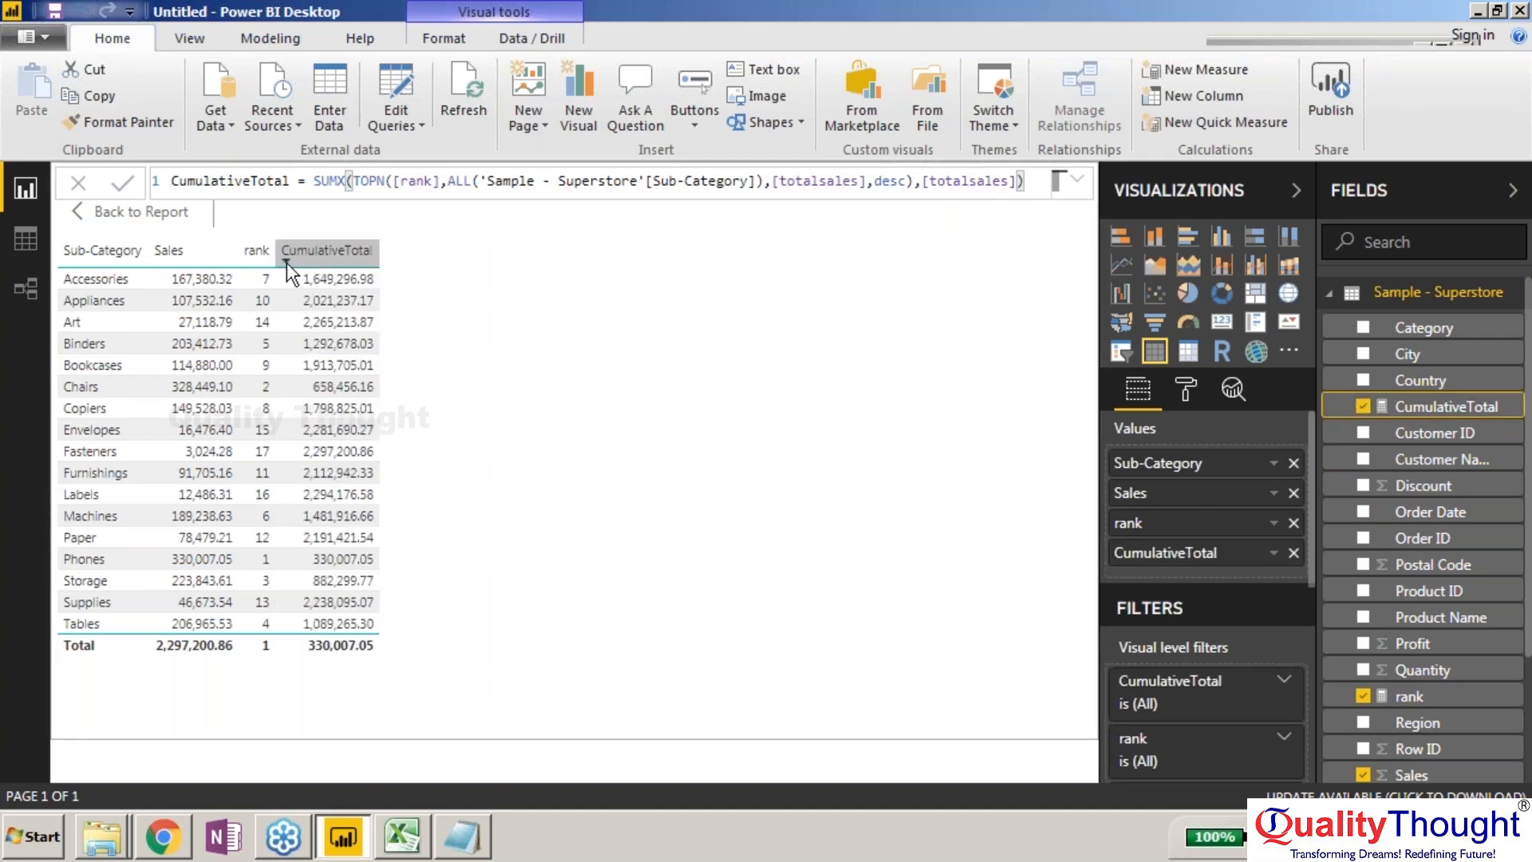
pyautogui.click(252, 257)
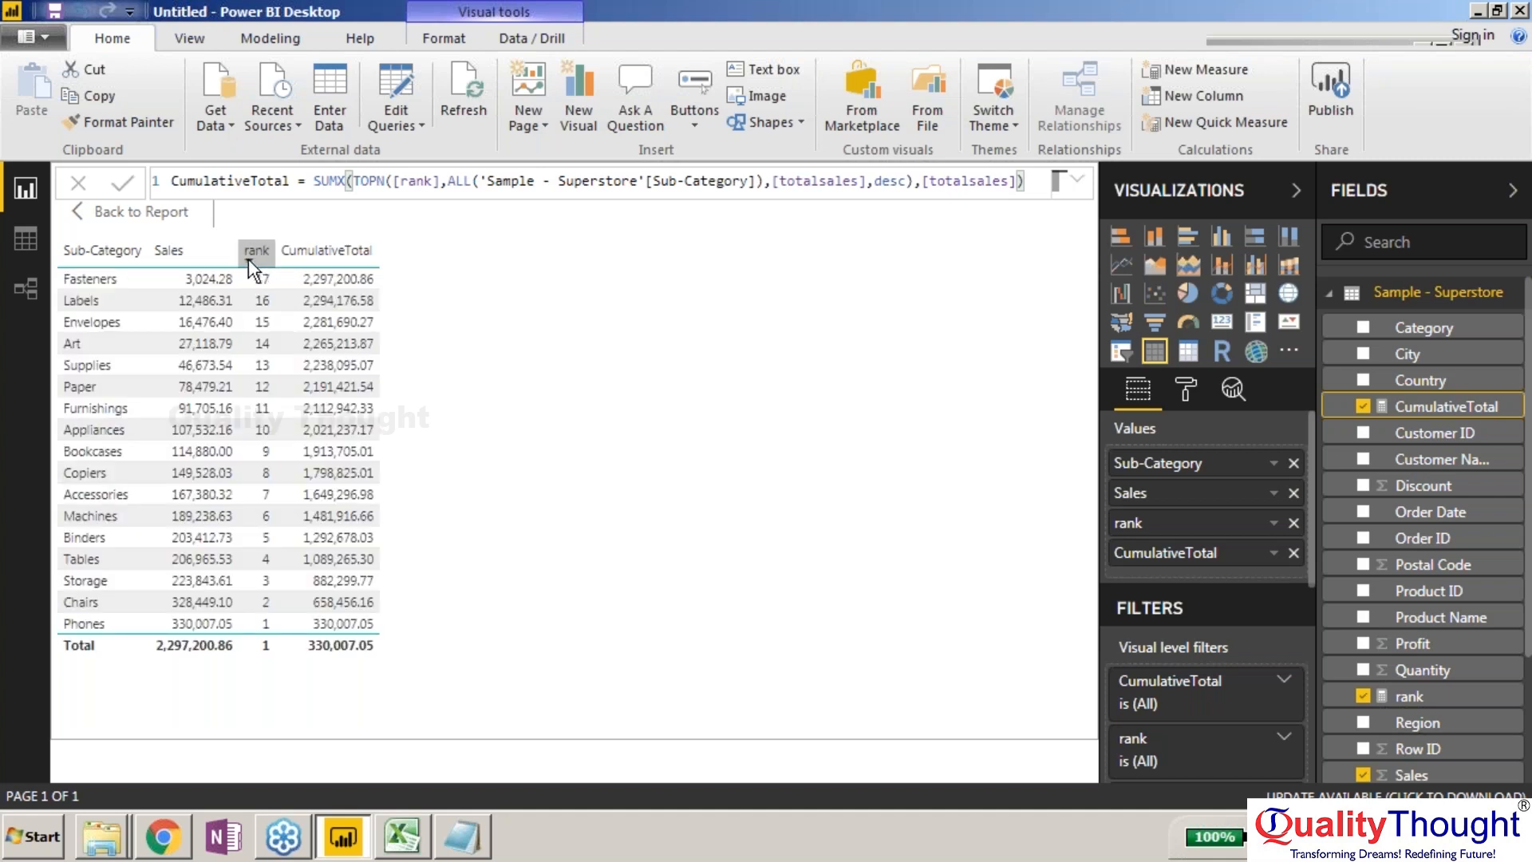
pyautogui.click(247, 256)
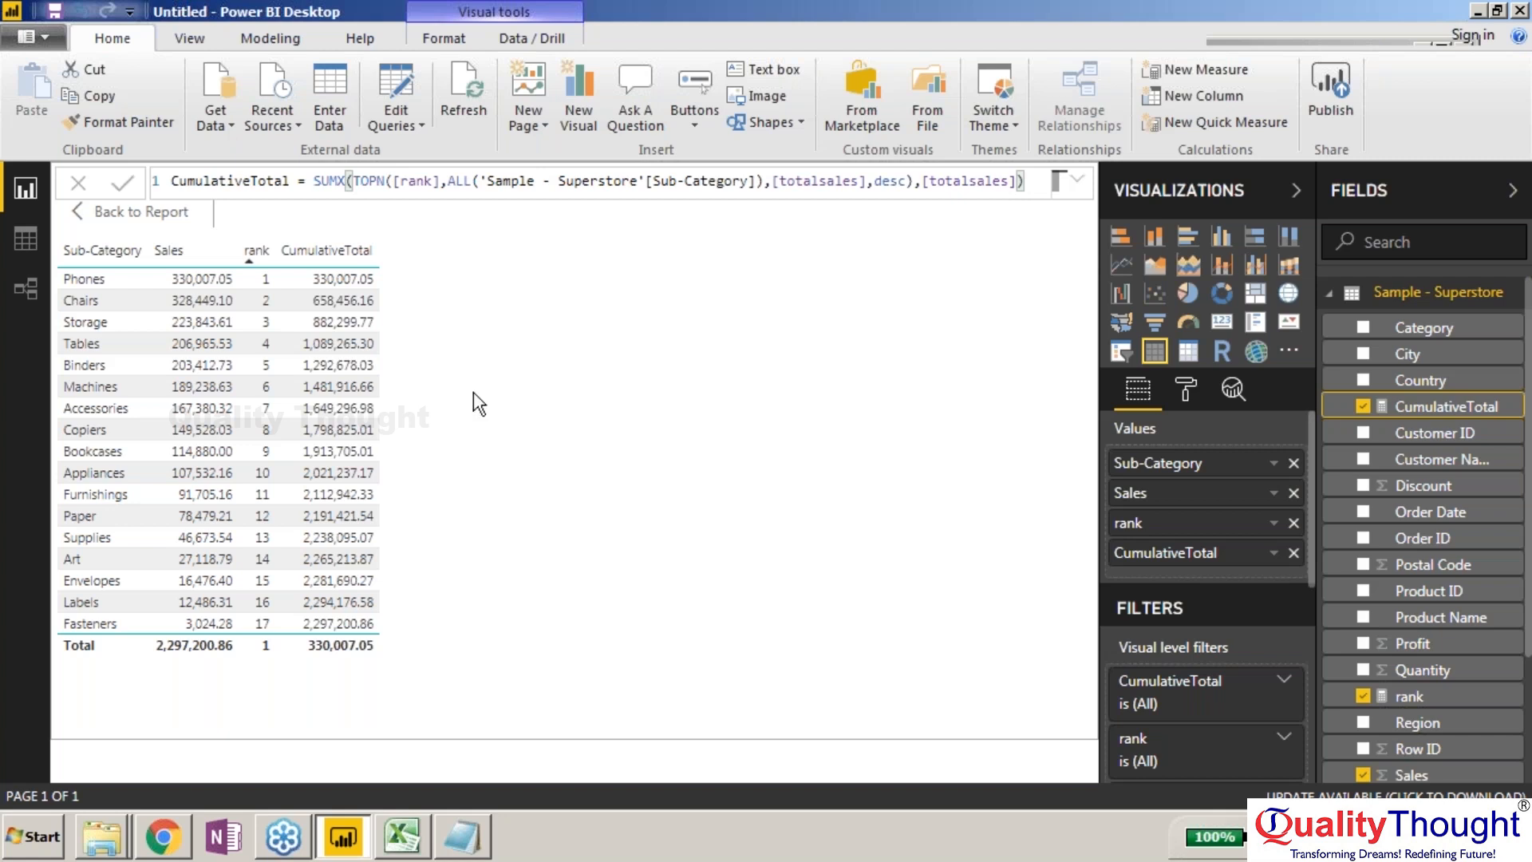
# Step: Examine the cumulative totals in the Binders and Machines rows, clear the row highlight, and return to the report page
pyautogui.click(357, 364)
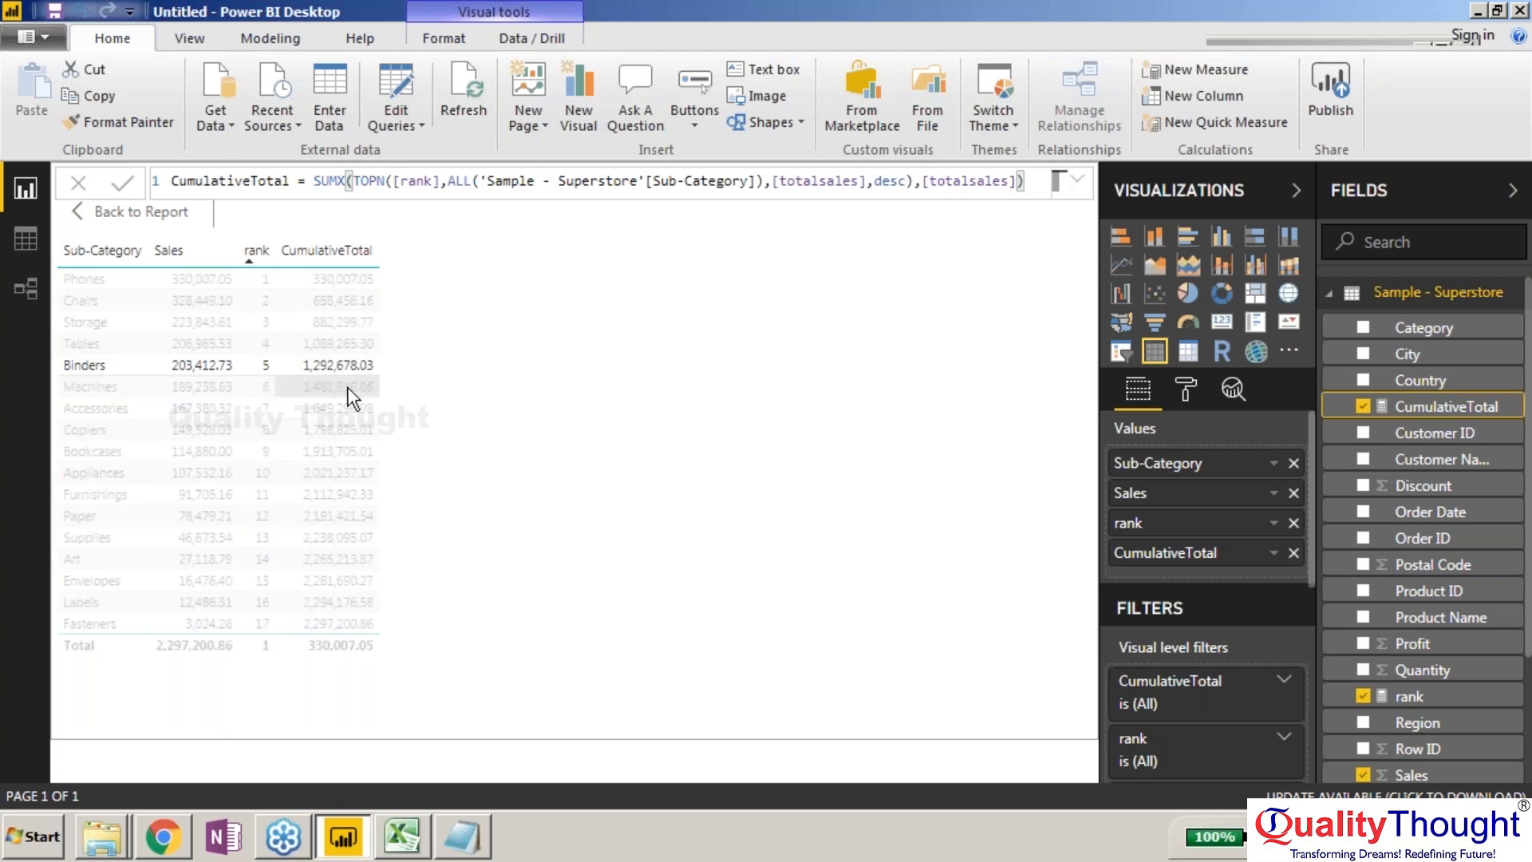
pyautogui.click(359, 395)
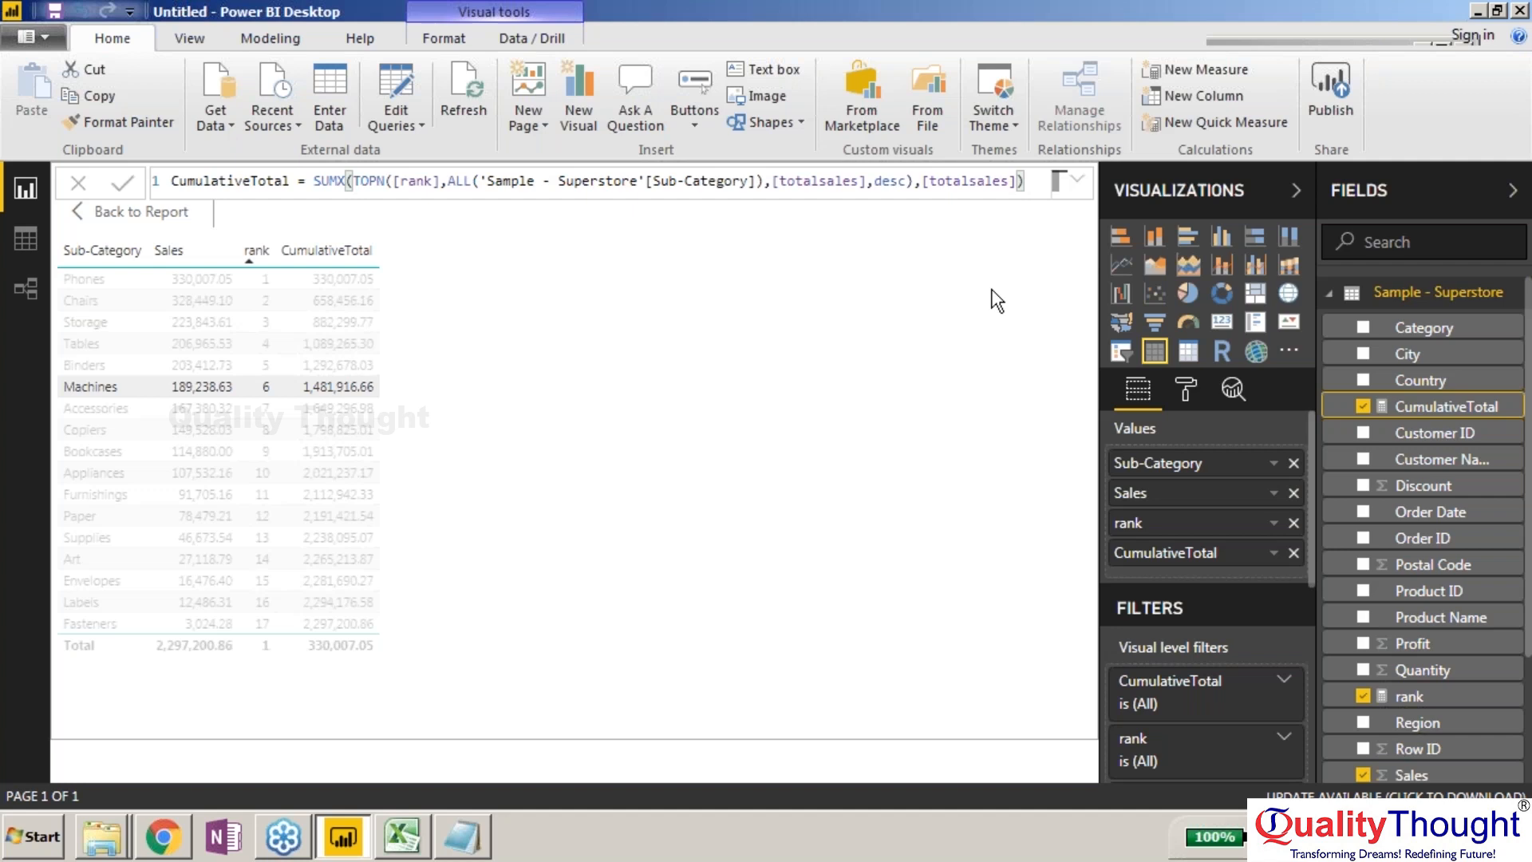
pyautogui.click(771, 331)
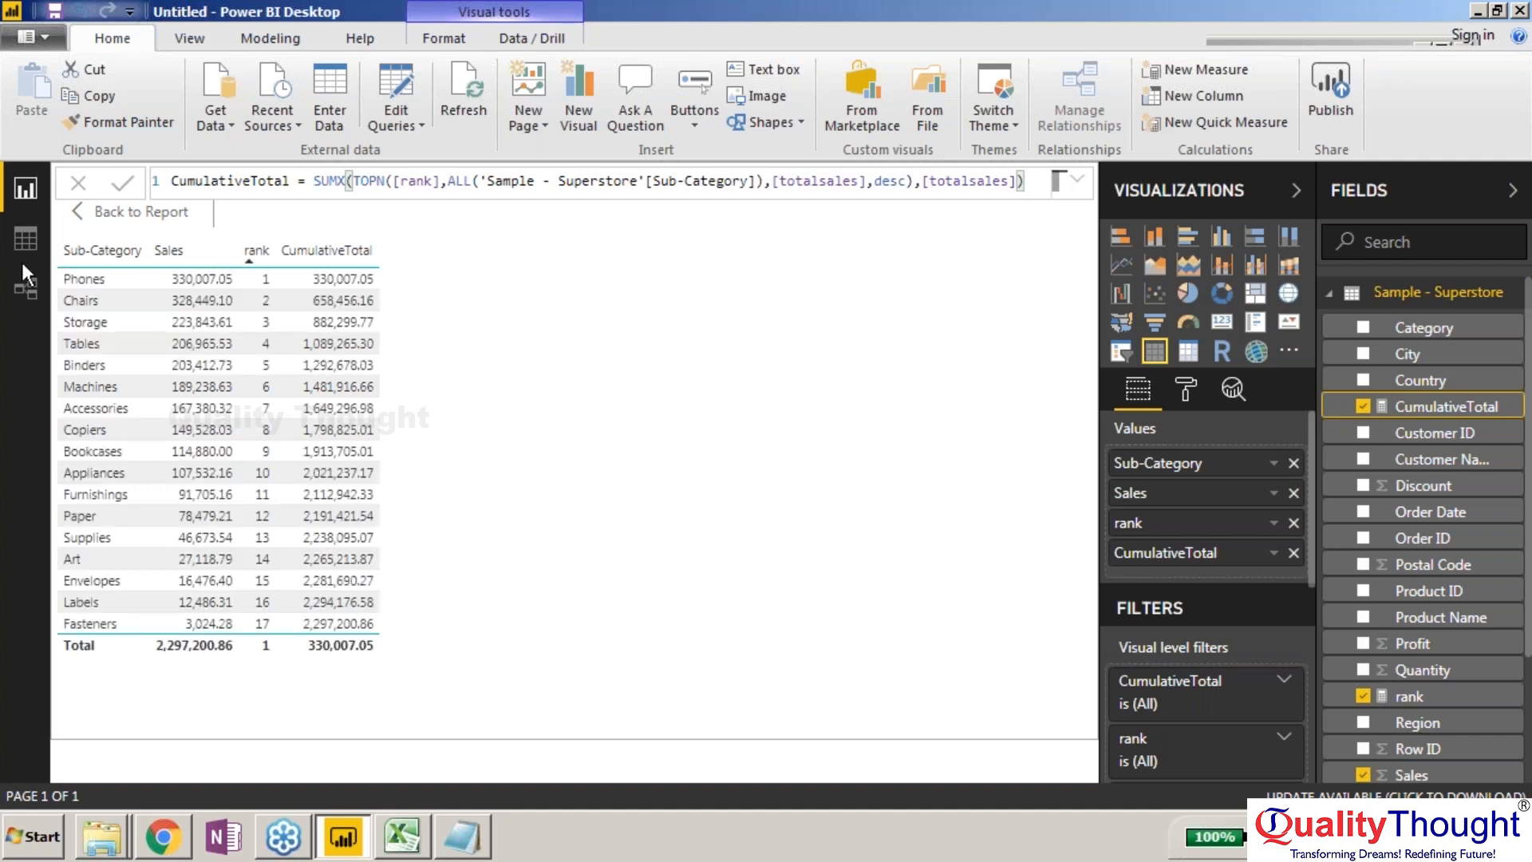
pyautogui.click(83, 212)
pyautogui.click(587, 388)
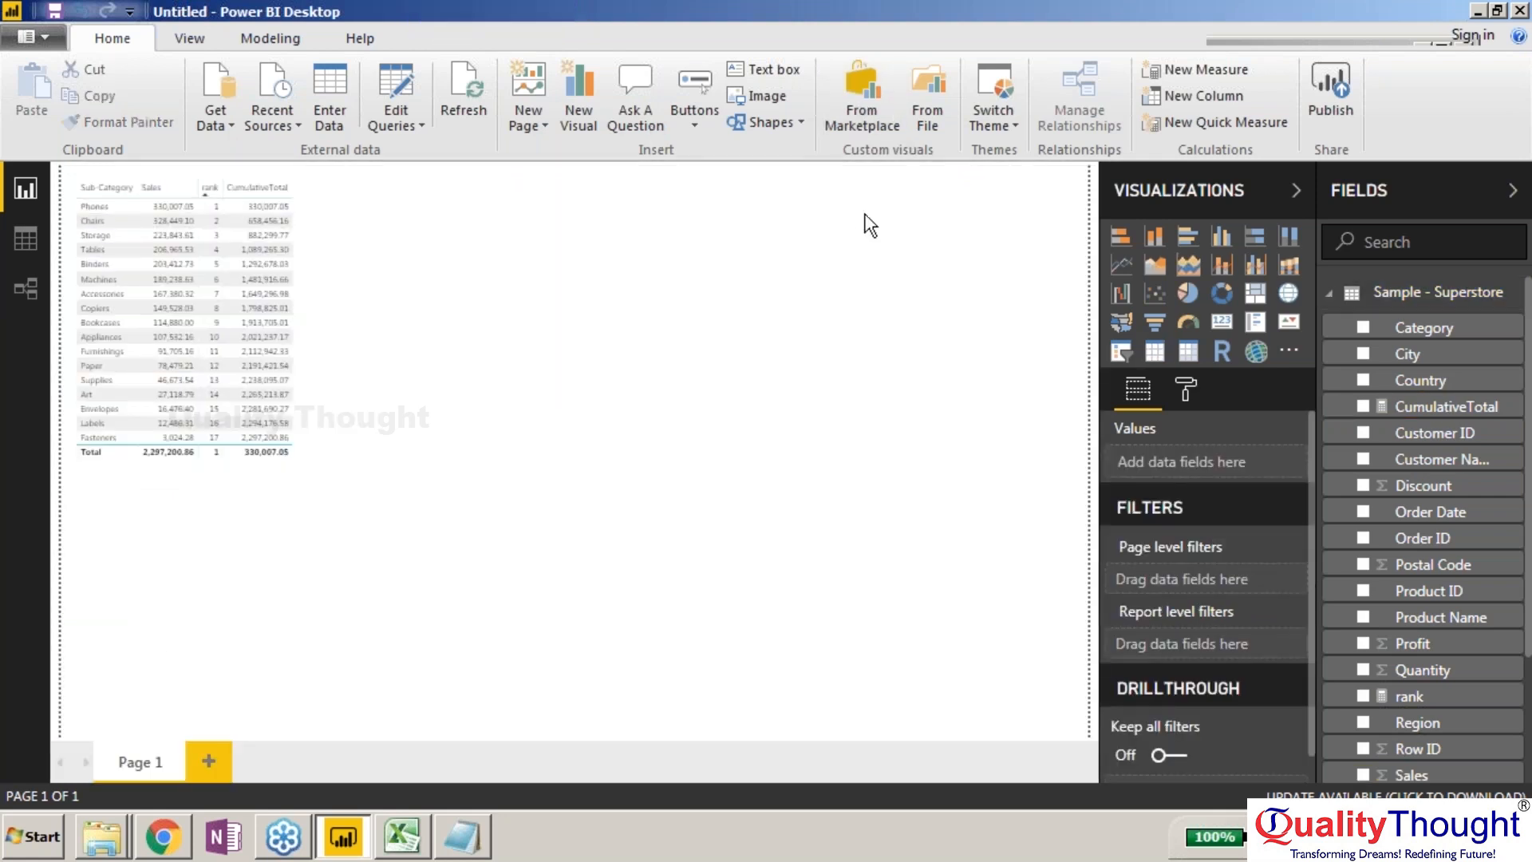
# Step: Place an empty line and stacked column chart beside the sub-category table
pyautogui.click(1221, 264)
pyautogui.moveTo(223, 555); pyautogui.dragTo(536, 271)
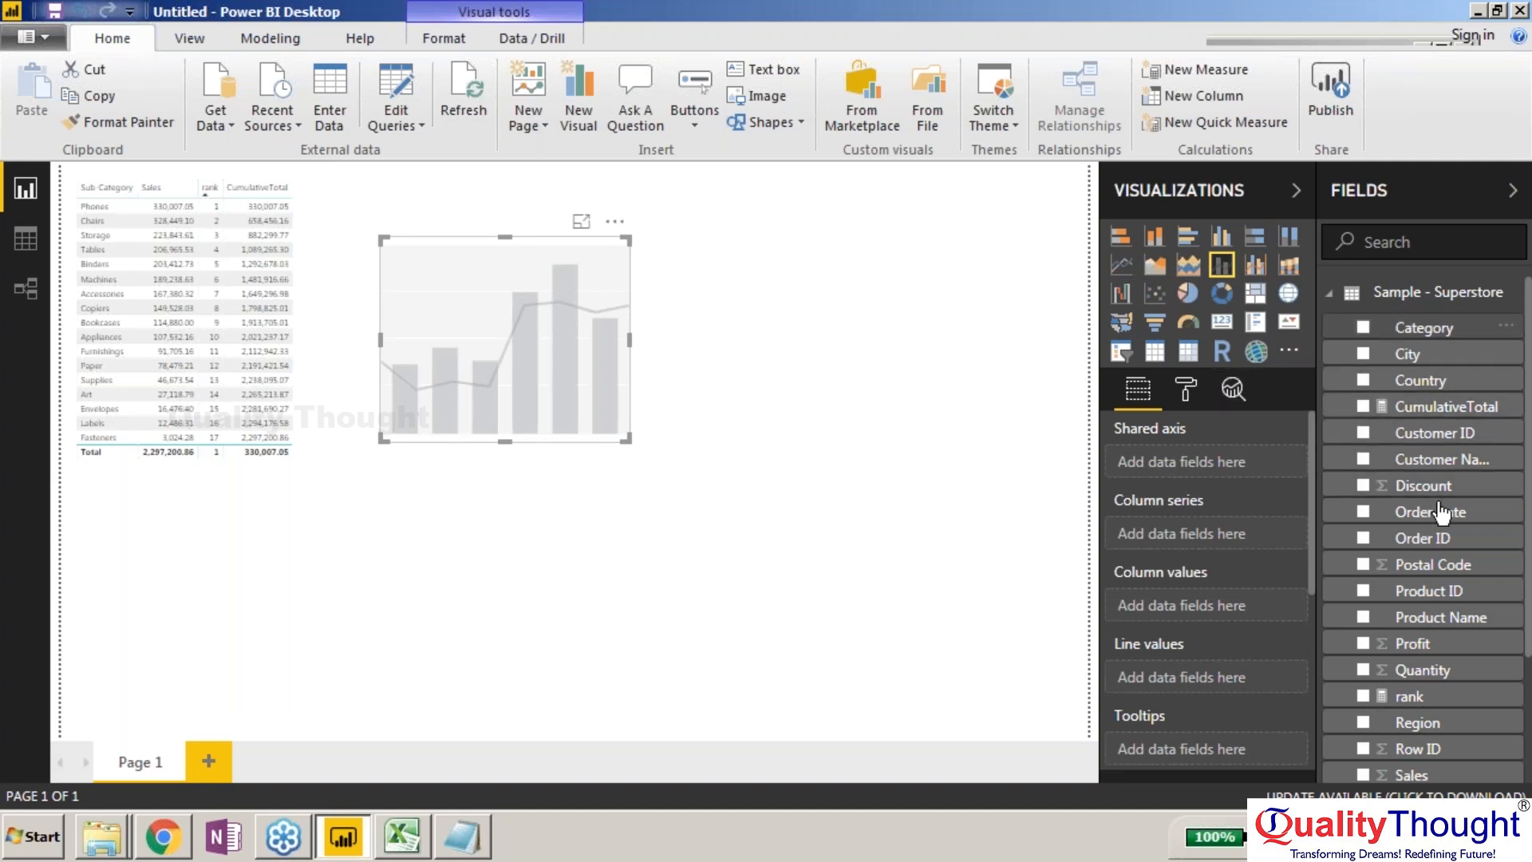
# Step: Create a separate table visual with Sub-Category and Sales in the blank area of the report page
pyautogui.scroll(-1, 1526, 669)
pyautogui.scroll(-3, 1525, 718)
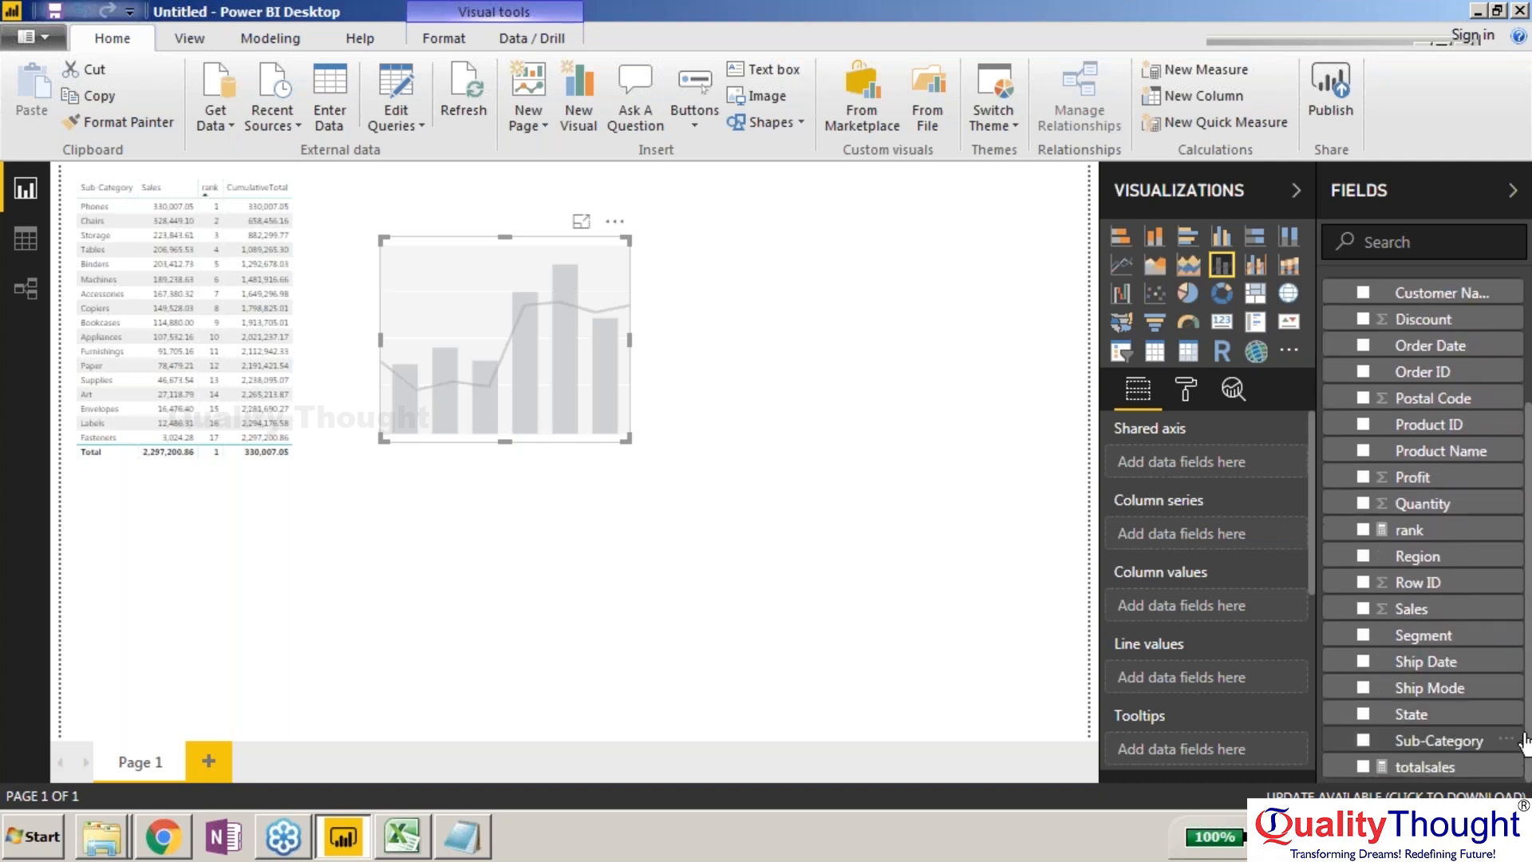
pyautogui.moveTo(1477, 742); pyautogui.dragTo(685, 335)
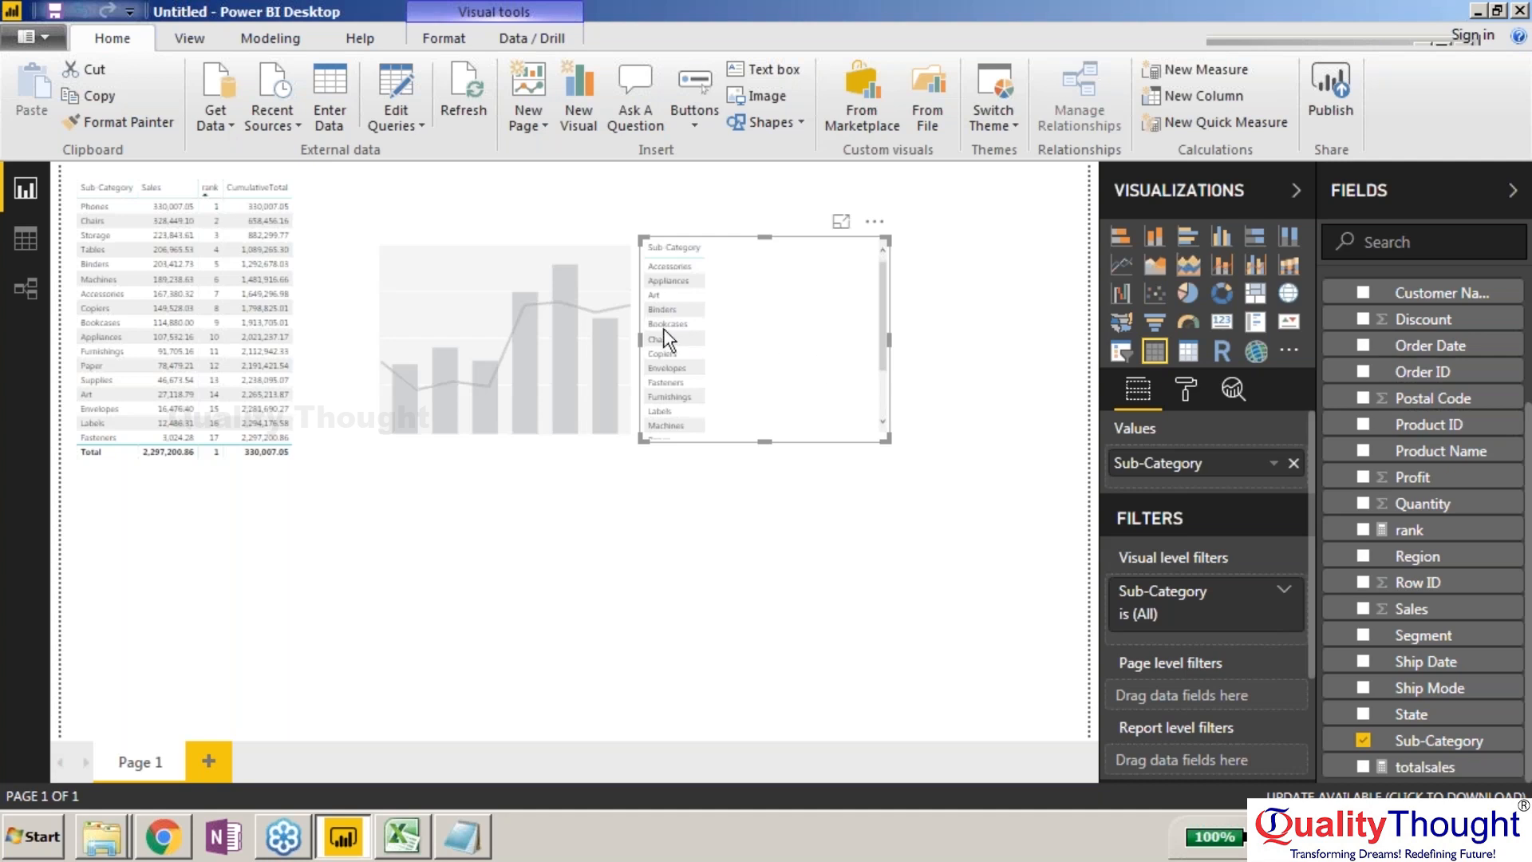
pyautogui.moveTo(1359, 626); pyautogui.dragTo(692, 387)
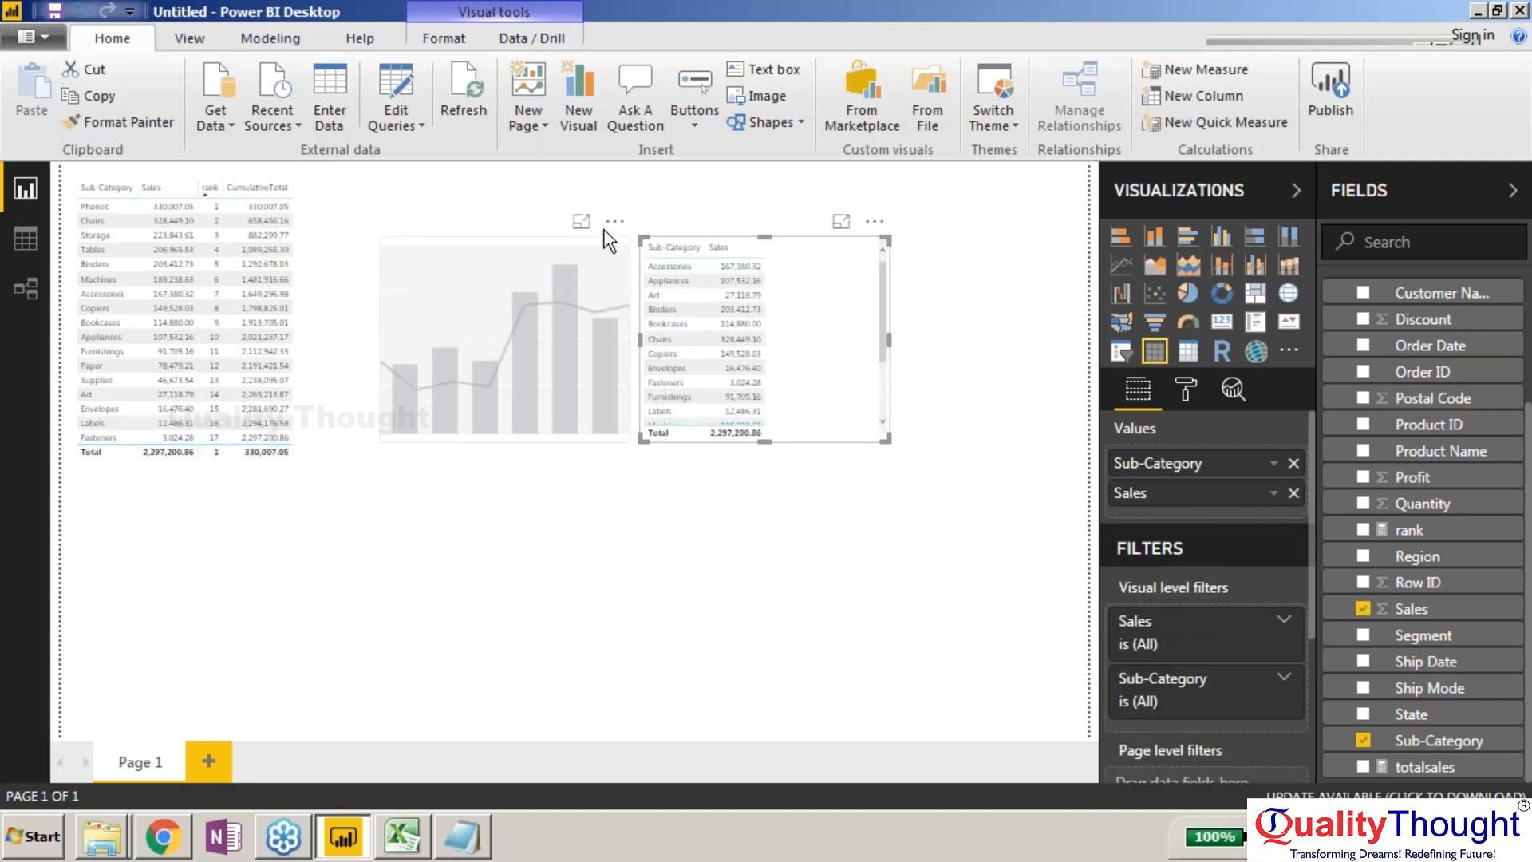
# Step: Delete the empty chart and convert the new Sub-Category and Sales table into a line and stacked column chart
pyautogui.click(579, 264)
pyautogui.press('Delete')
pyautogui.click(788, 305)
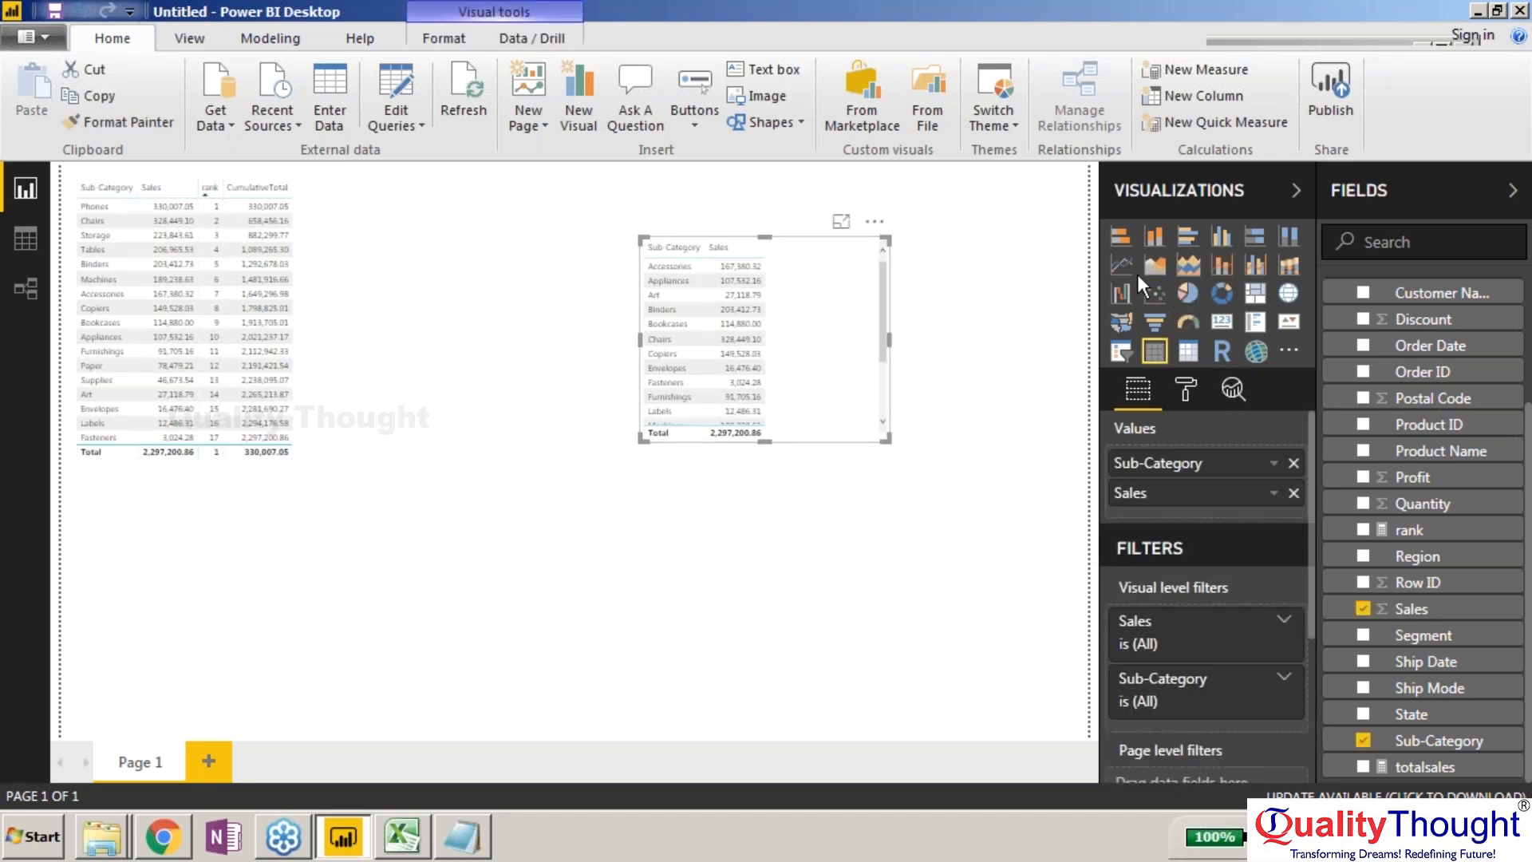
pyautogui.click(1222, 266)
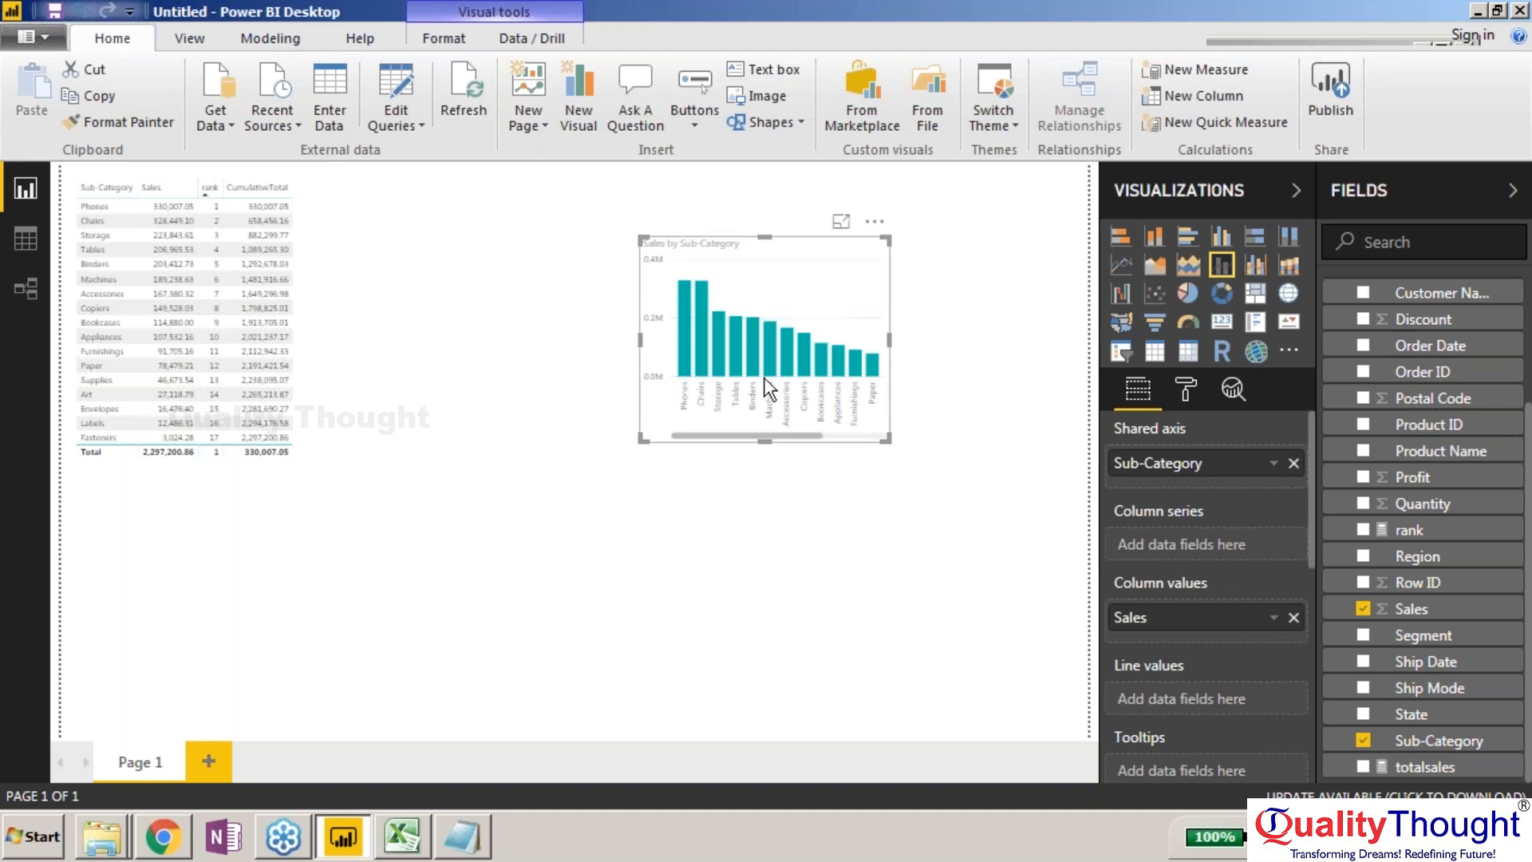
# Step: Show the column chart in focus mode and set its title text to "Total Sales by subcategory"
pyautogui.click(840, 219)
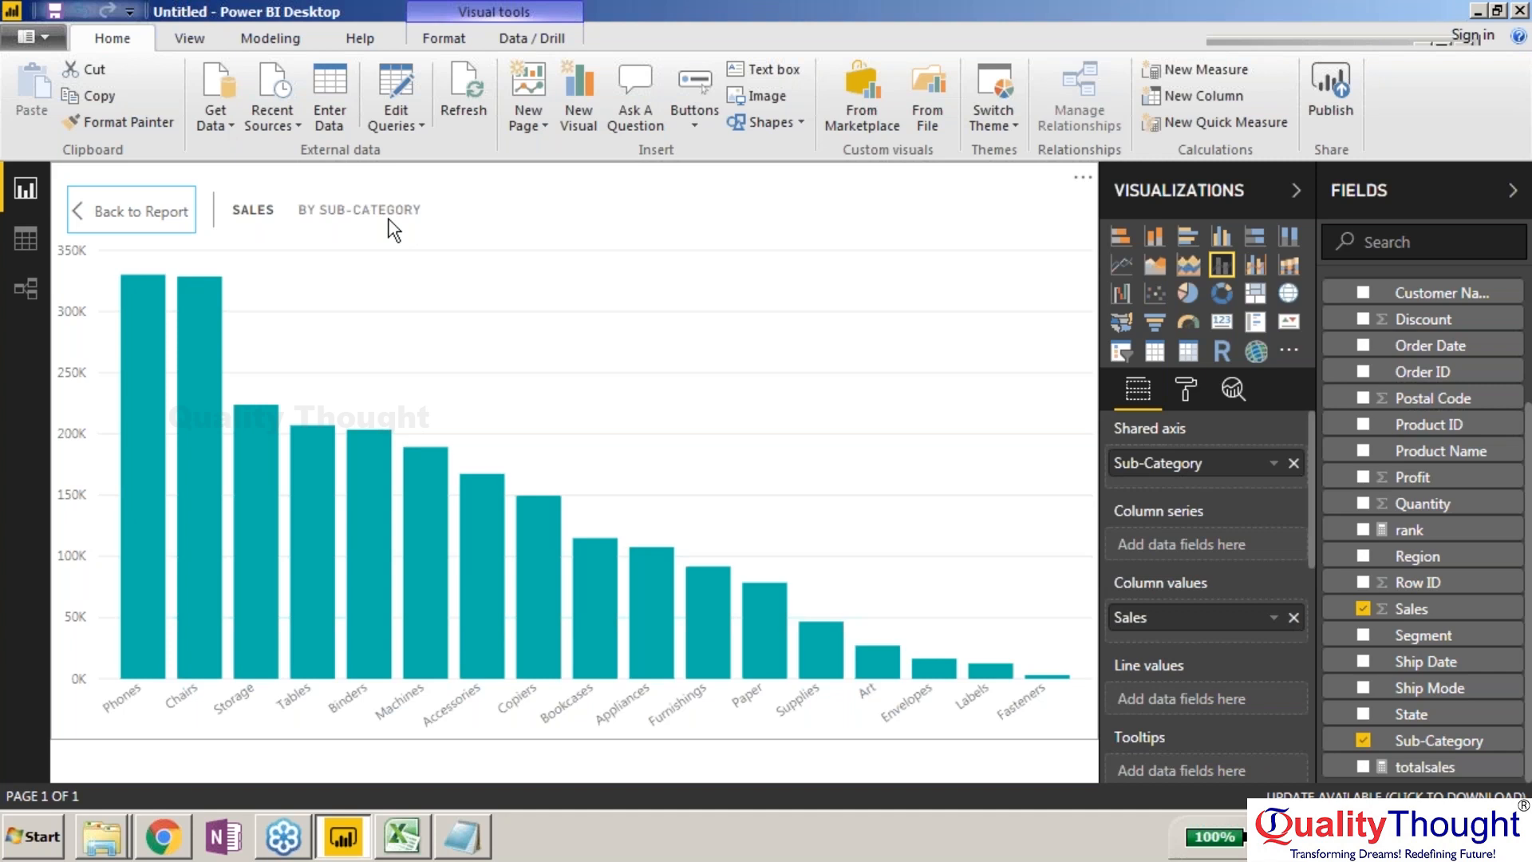
pyautogui.click(1185, 389)
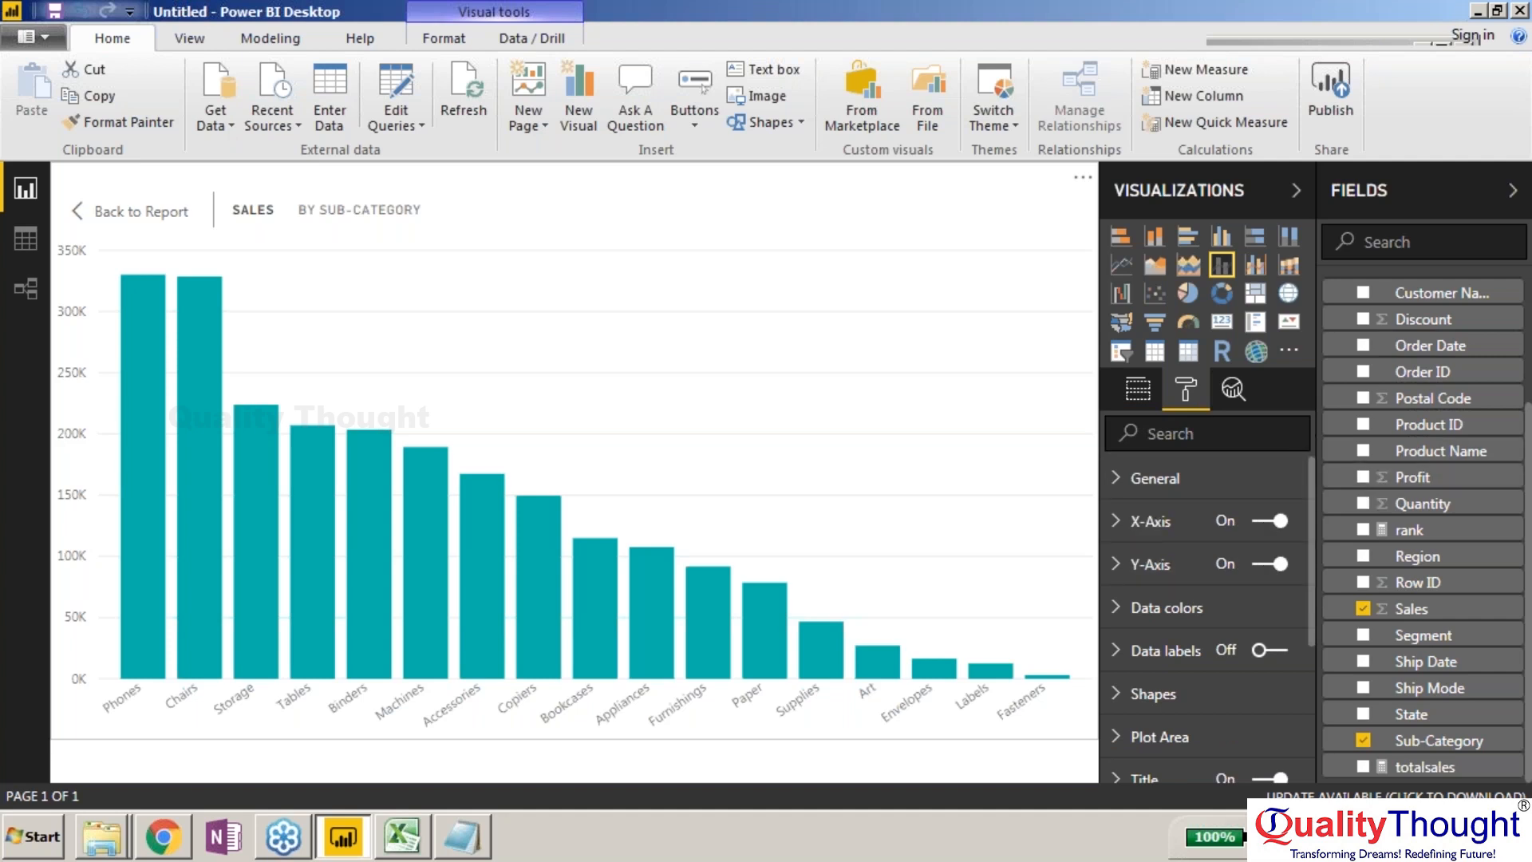
pyautogui.scroll(-3, 1284, 617)
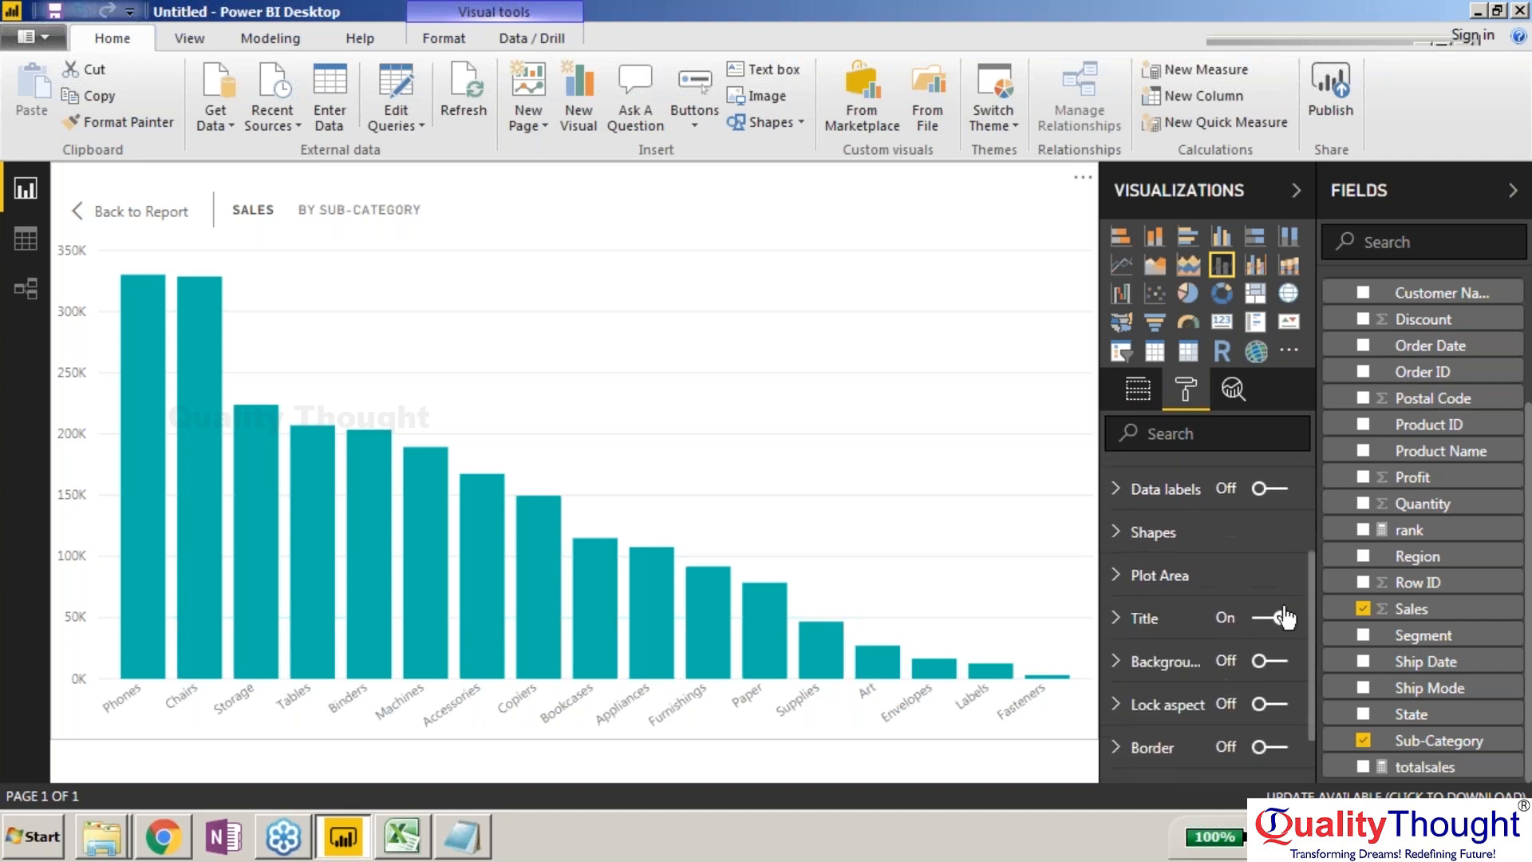
pyautogui.click(1117, 618)
pyautogui.hotkey('ctrl', 'a')
pyautogui.press('BackSpace')
pyautogui.write('Total Sales ')
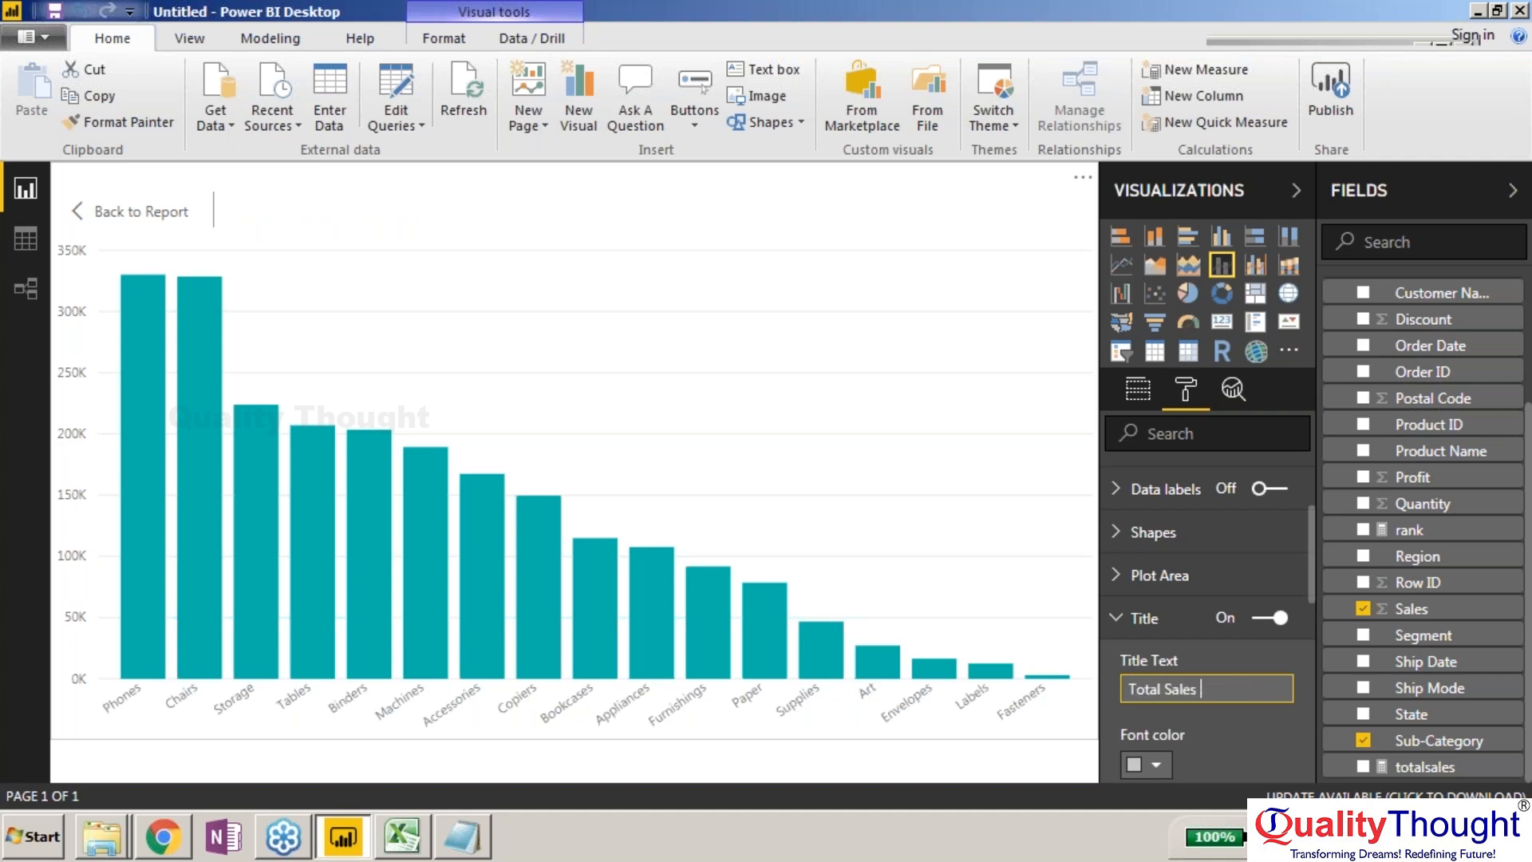
pyautogui.write('by subcategory')
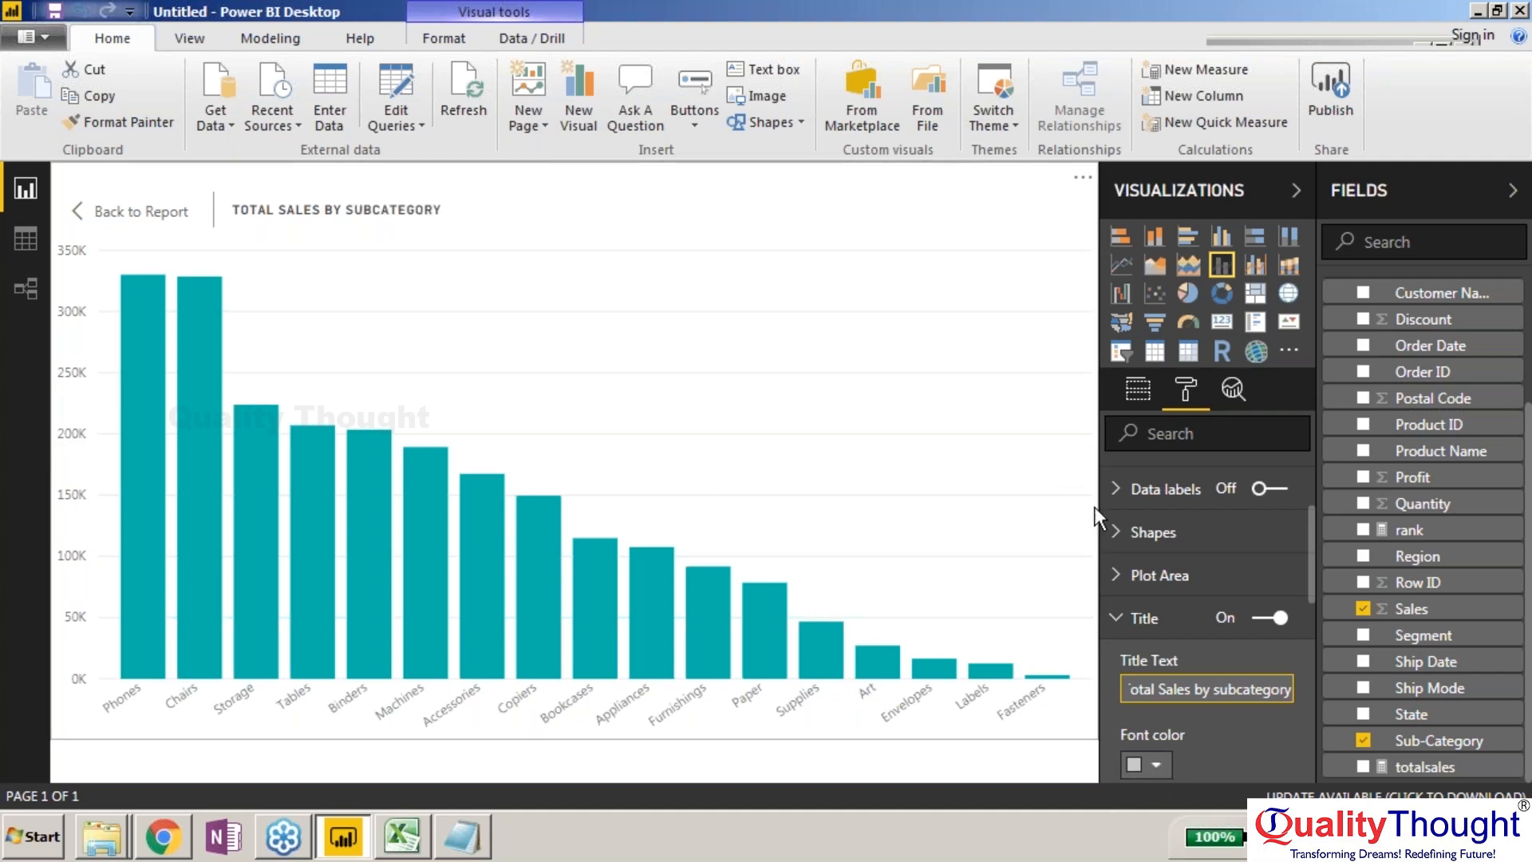
pyautogui.click(1246, 719)
# Step: Look through the chart's formatting options, including Title, Visual header, General and X-Axis, and its analytics options
pyautogui.moveTo(1309, 566); pyautogui.dragTo(1322, 654)
pyautogui.click(1144, 698)
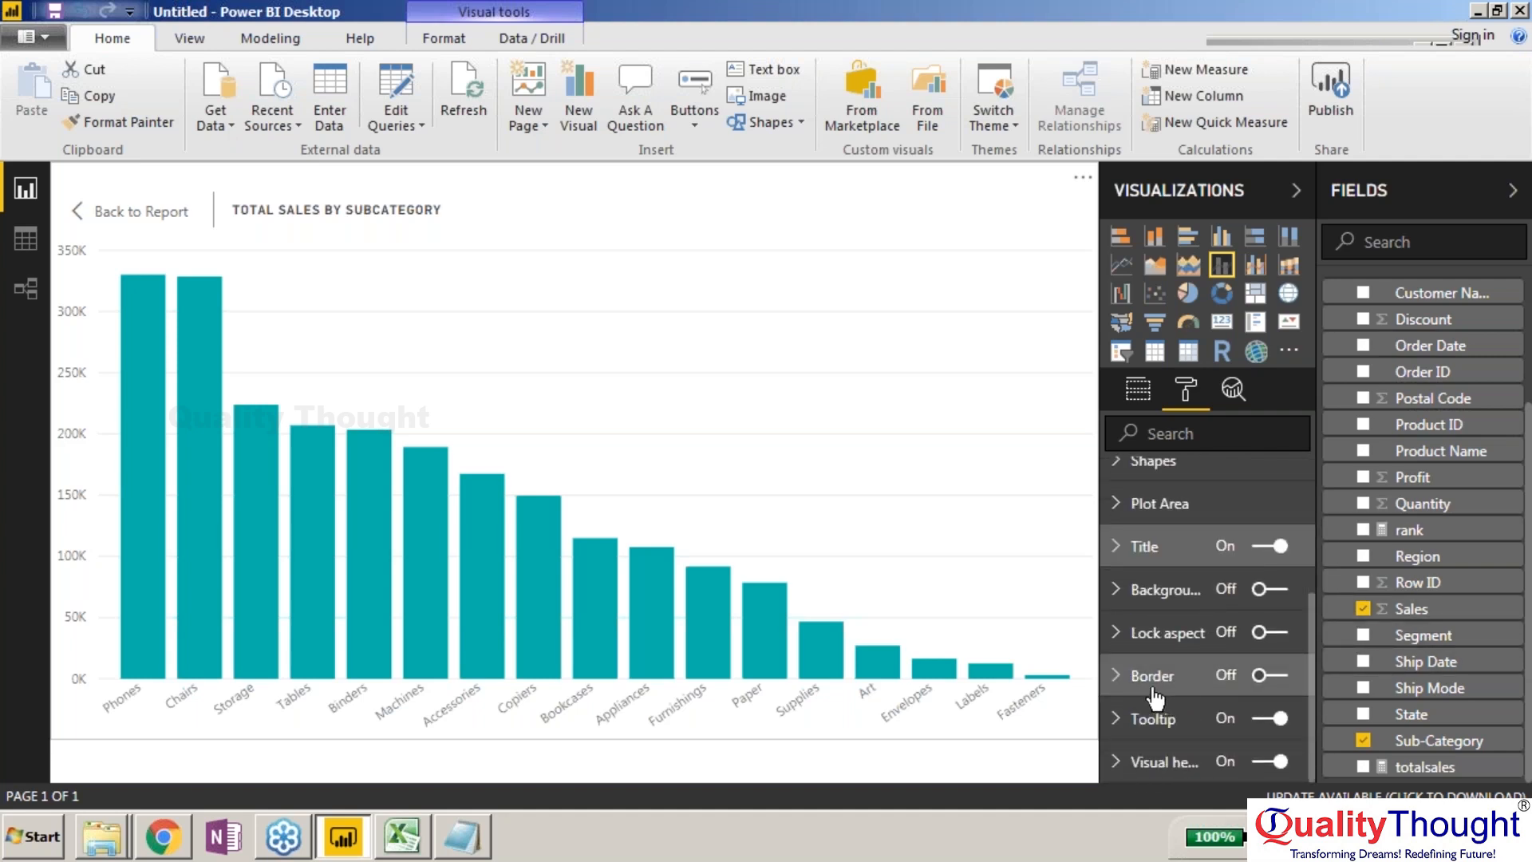
pyautogui.click(1149, 762)
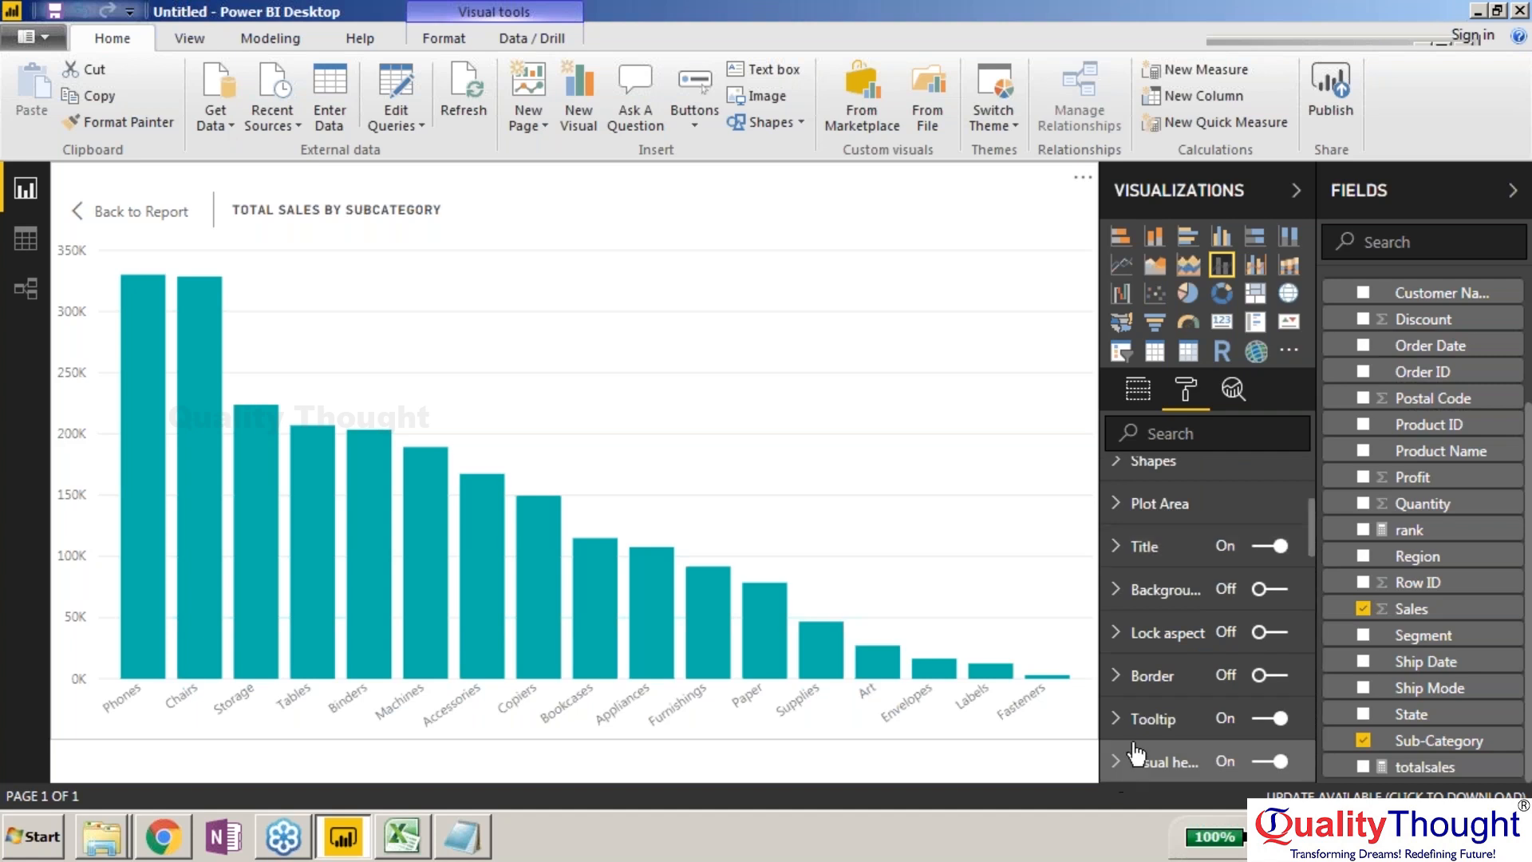
pyautogui.moveTo(1315, 576); pyautogui.dragTo(1306, 492)
pyautogui.click(1118, 482)
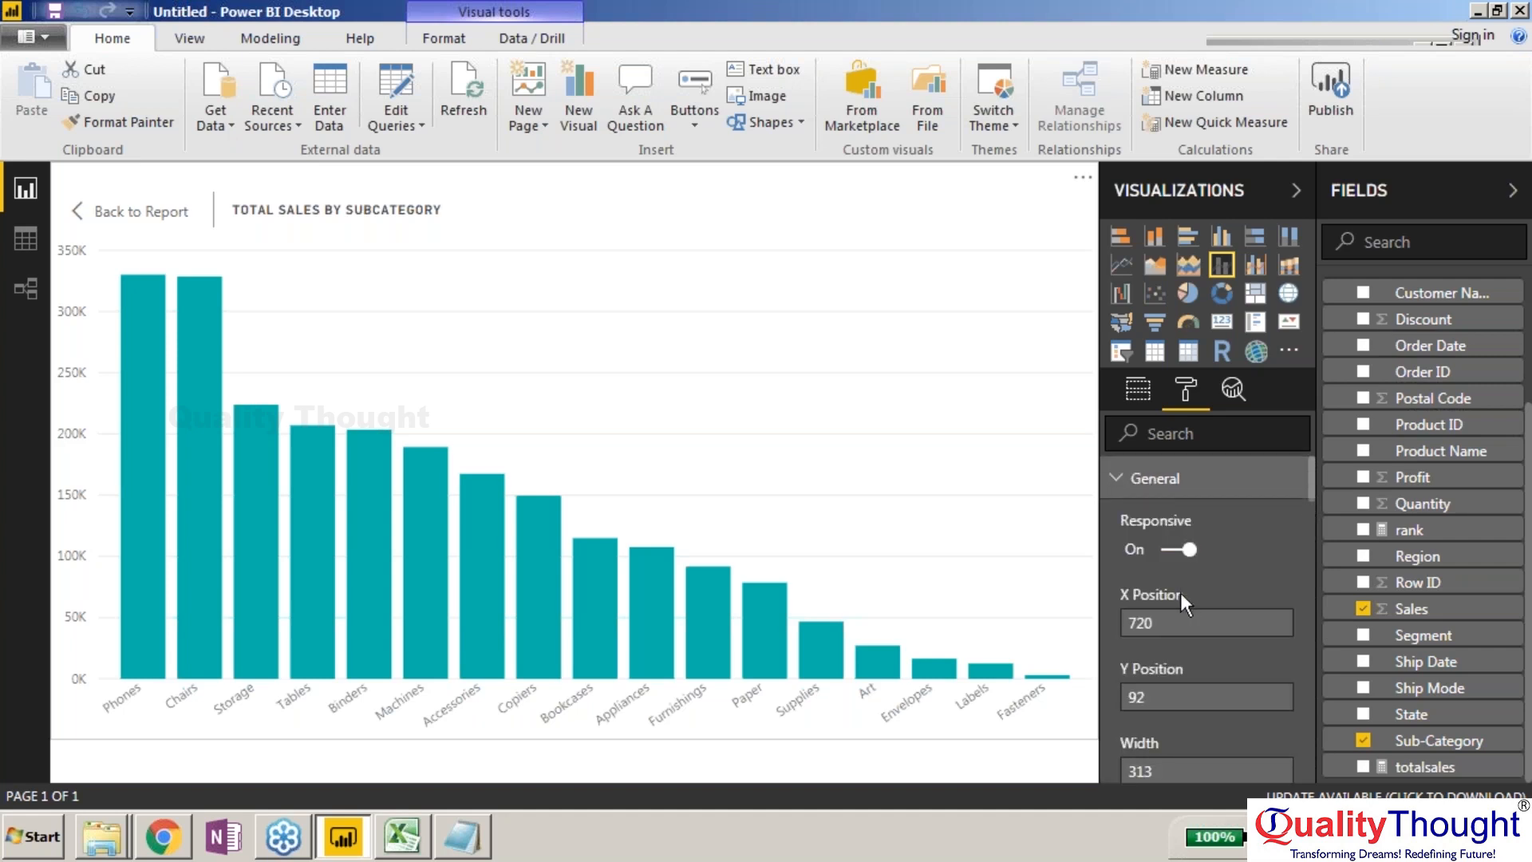
pyautogui.click(1117, 482)
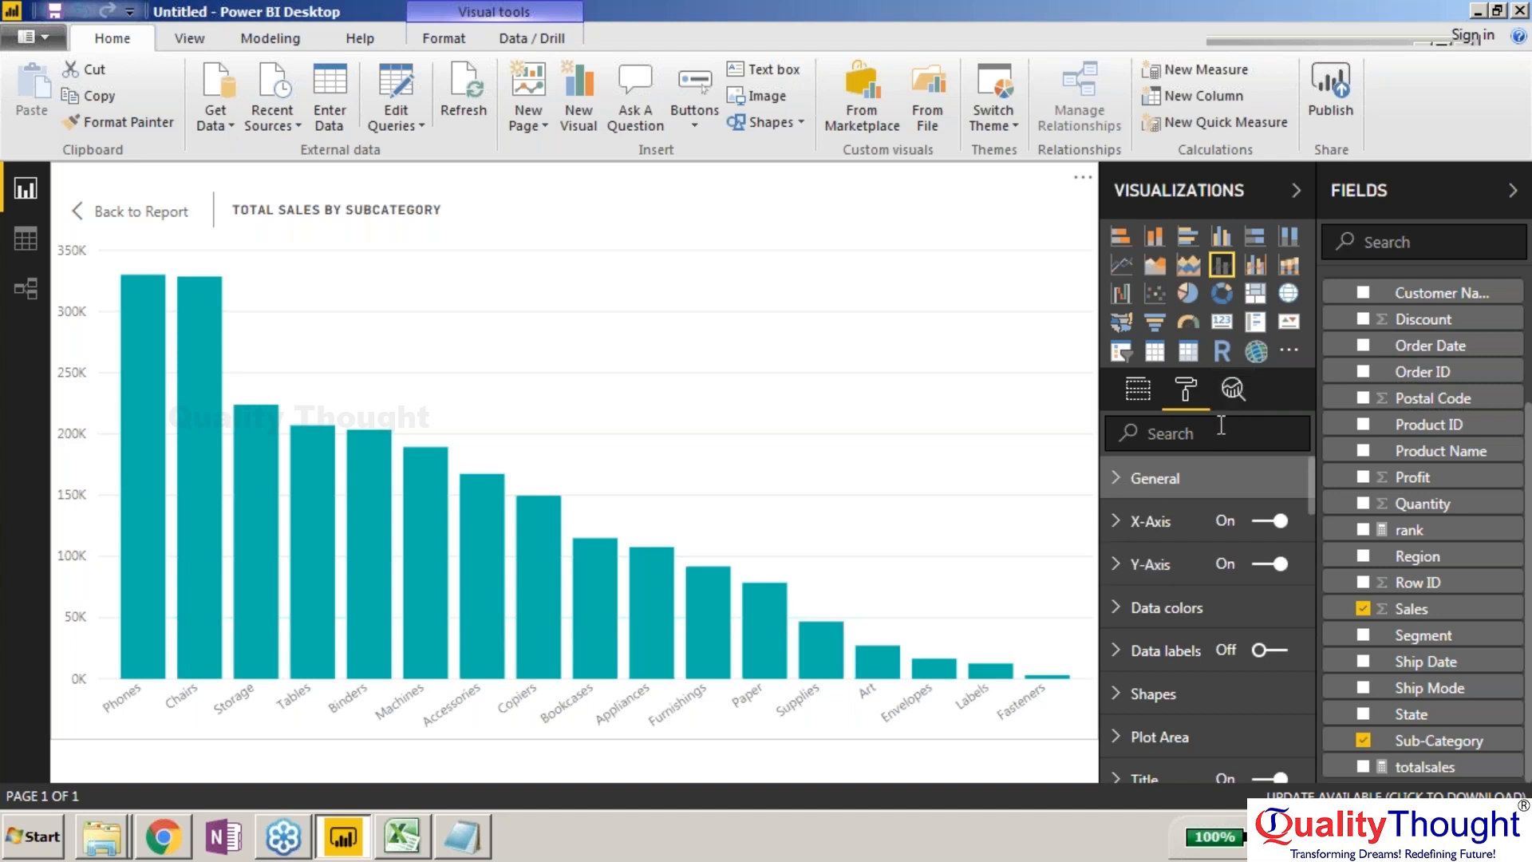
pyautogui.click(1229, 395)
pyautogui.click(1184, 392)
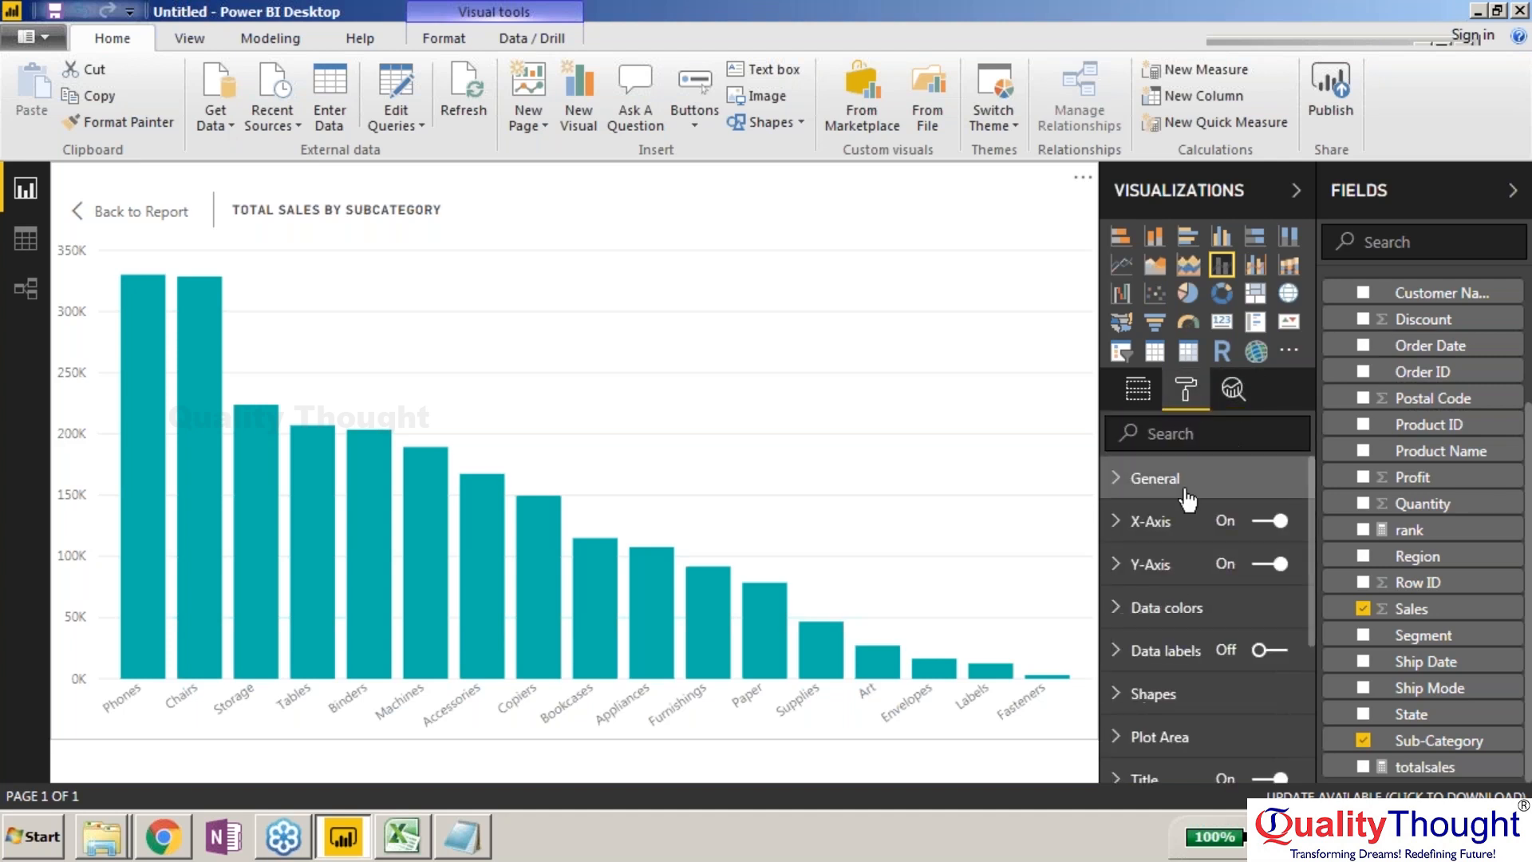
pyautogui.click(1117, 520)
pyautogui.click(1117, 520)
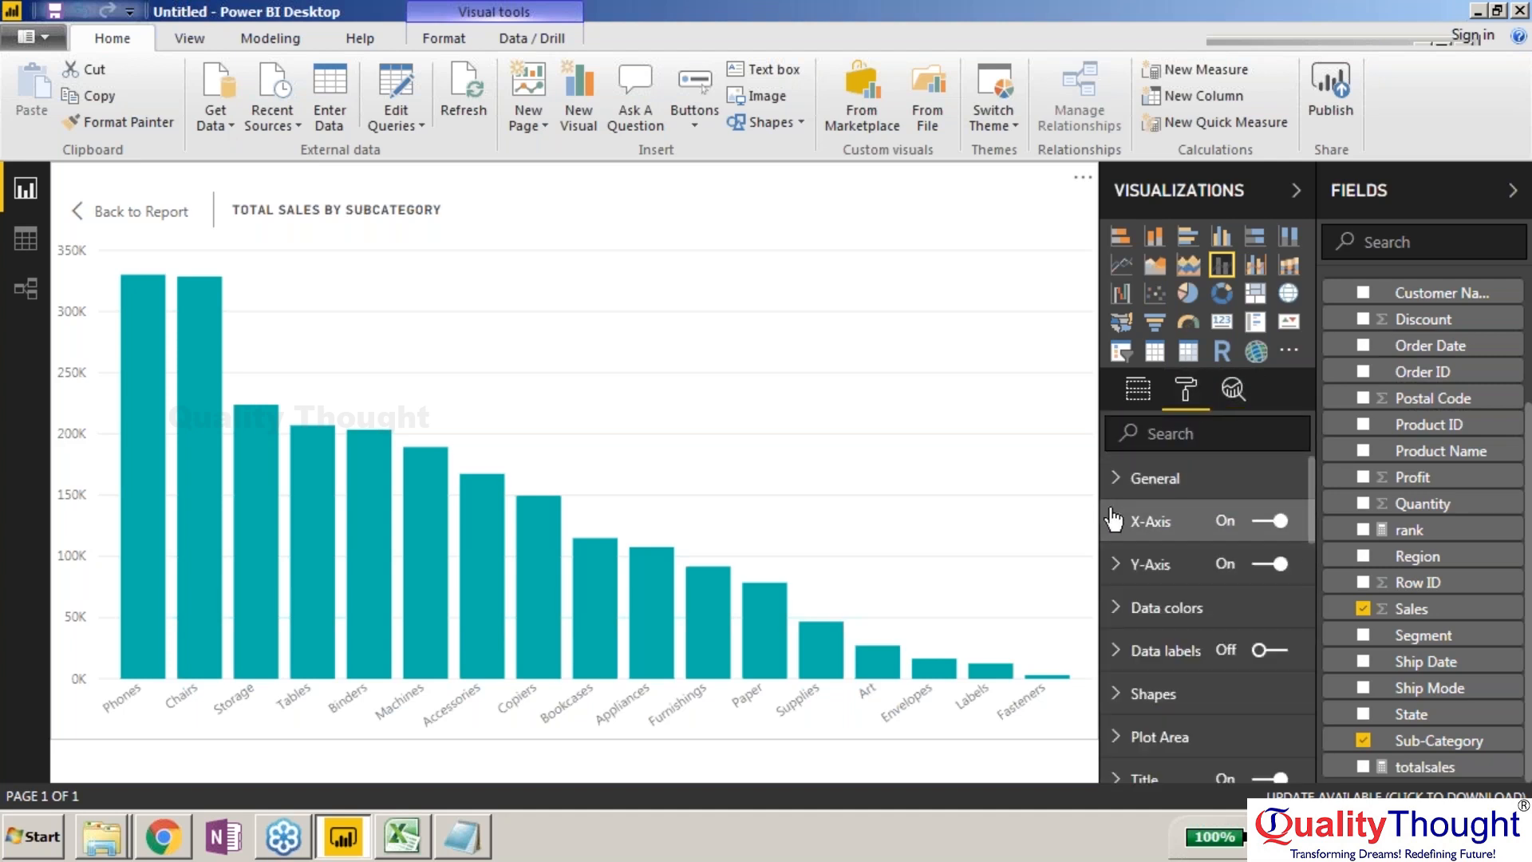
# Step: Turn on data labels for the Total Sales by subcategory chart
pyautogui.click(1137, 610)
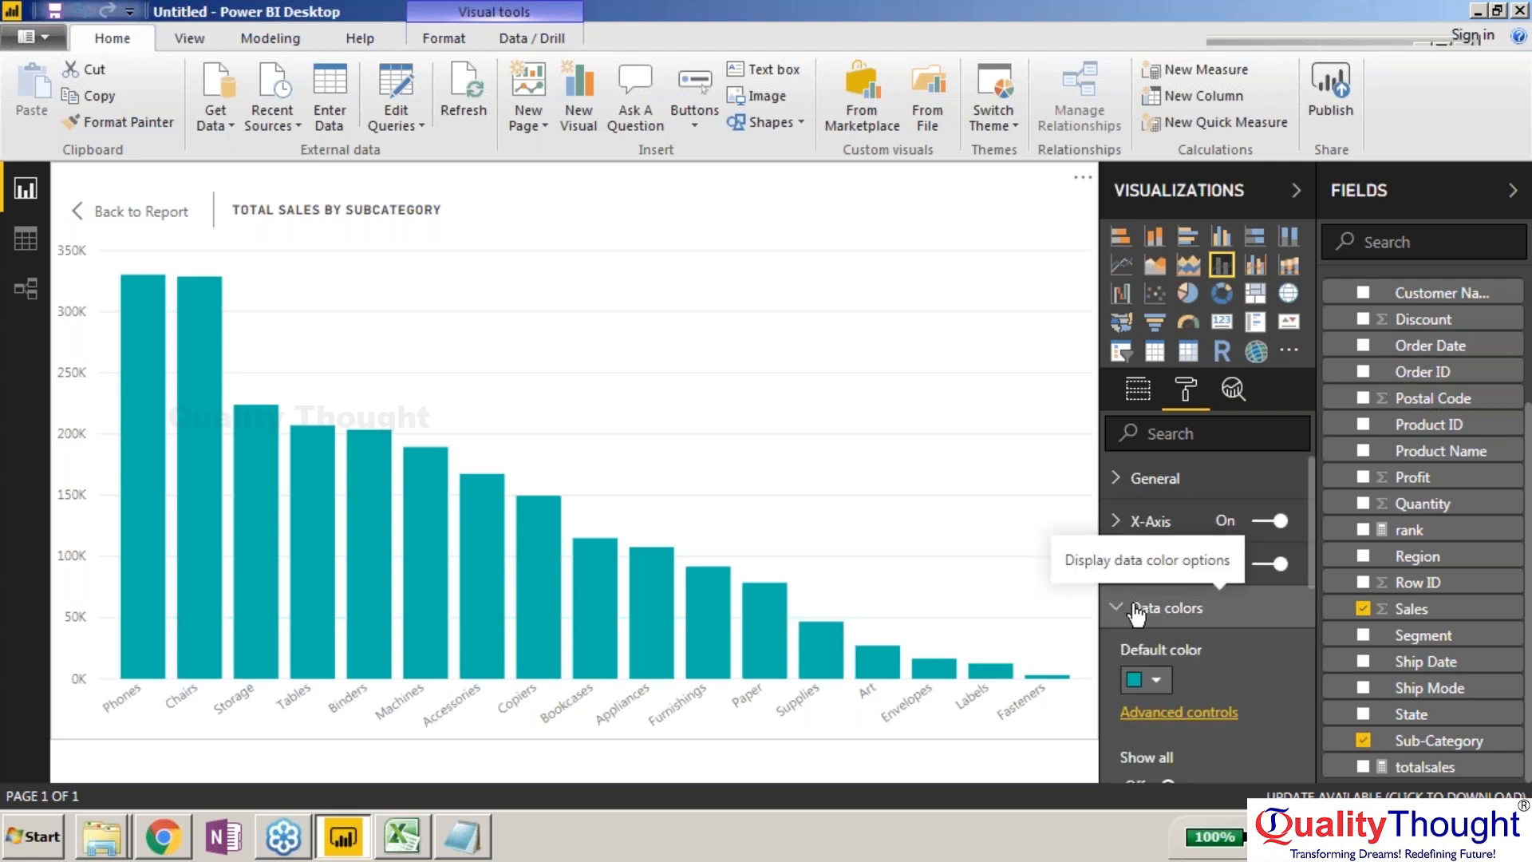
pyautogui.click(1137, 611)
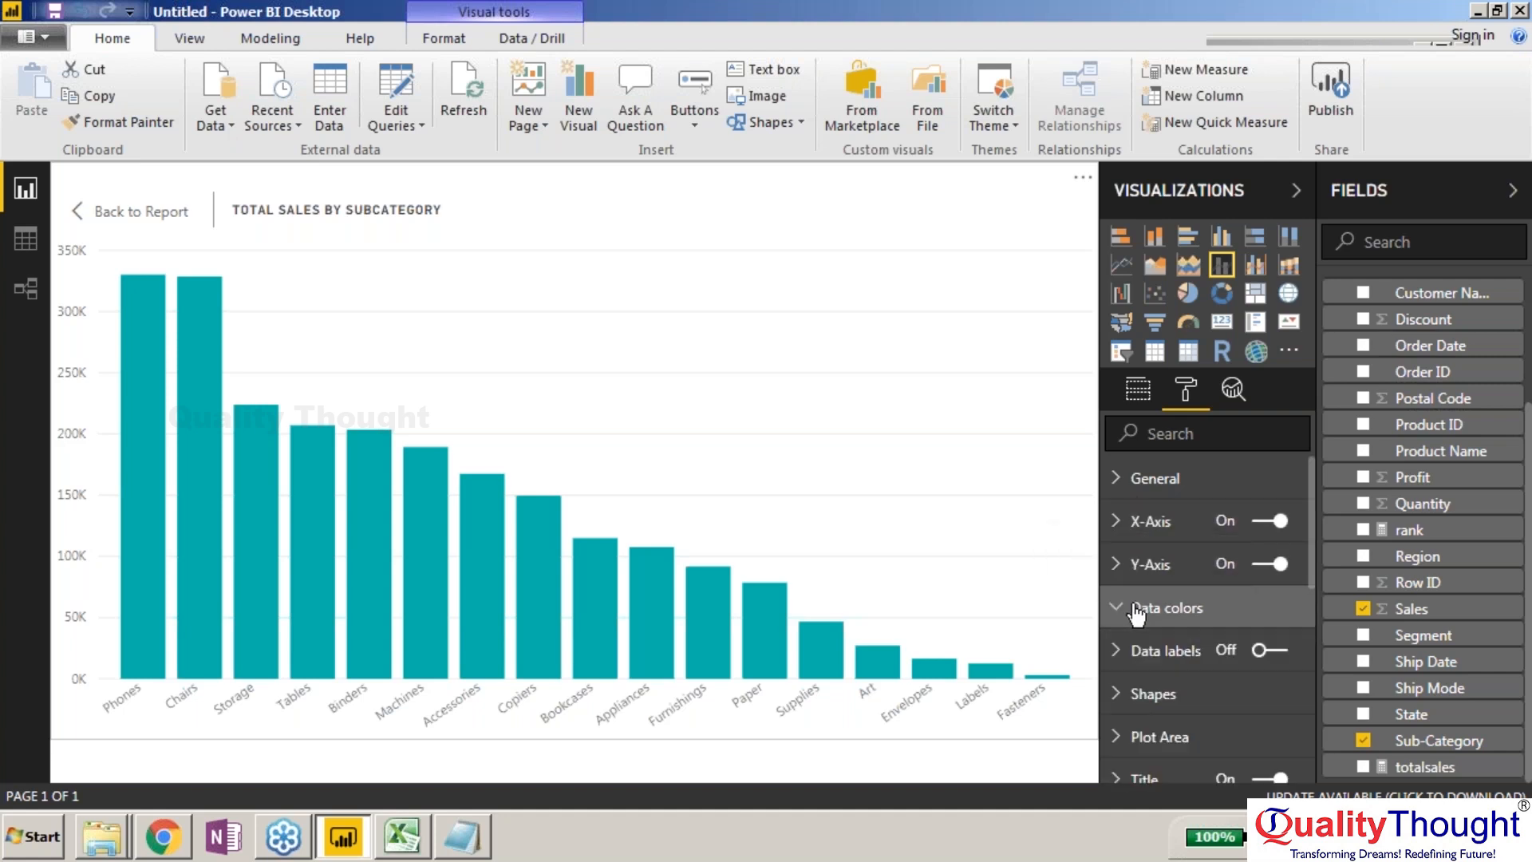
pyautogui.click(1264, 659)
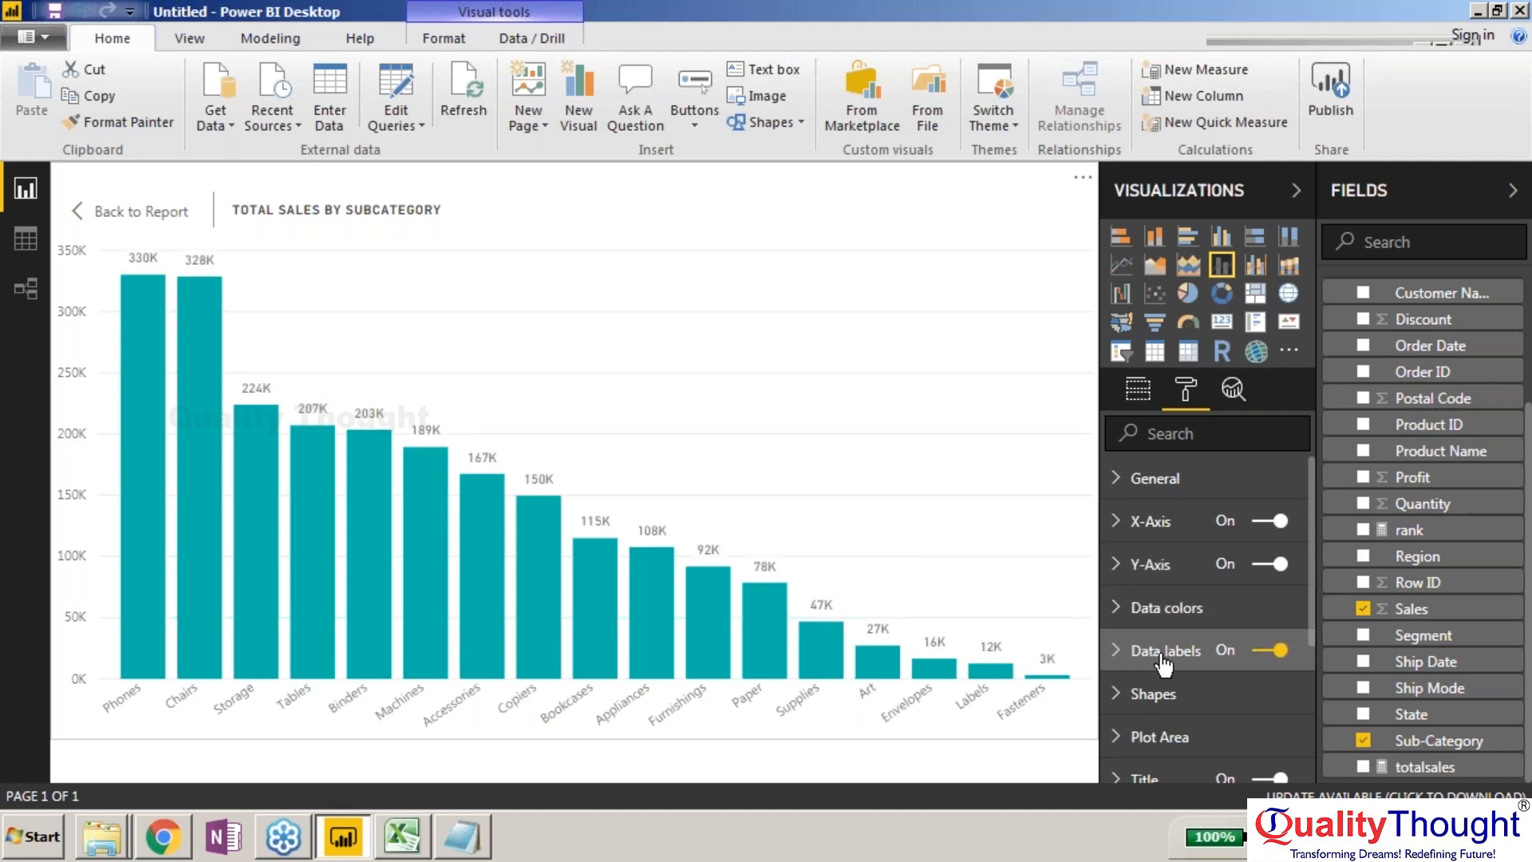
pyautogui.scroll(-1, 1313, 538)
pyautogui.moveTo(1311, 536); pyautogui.dragTo(1312, 658)
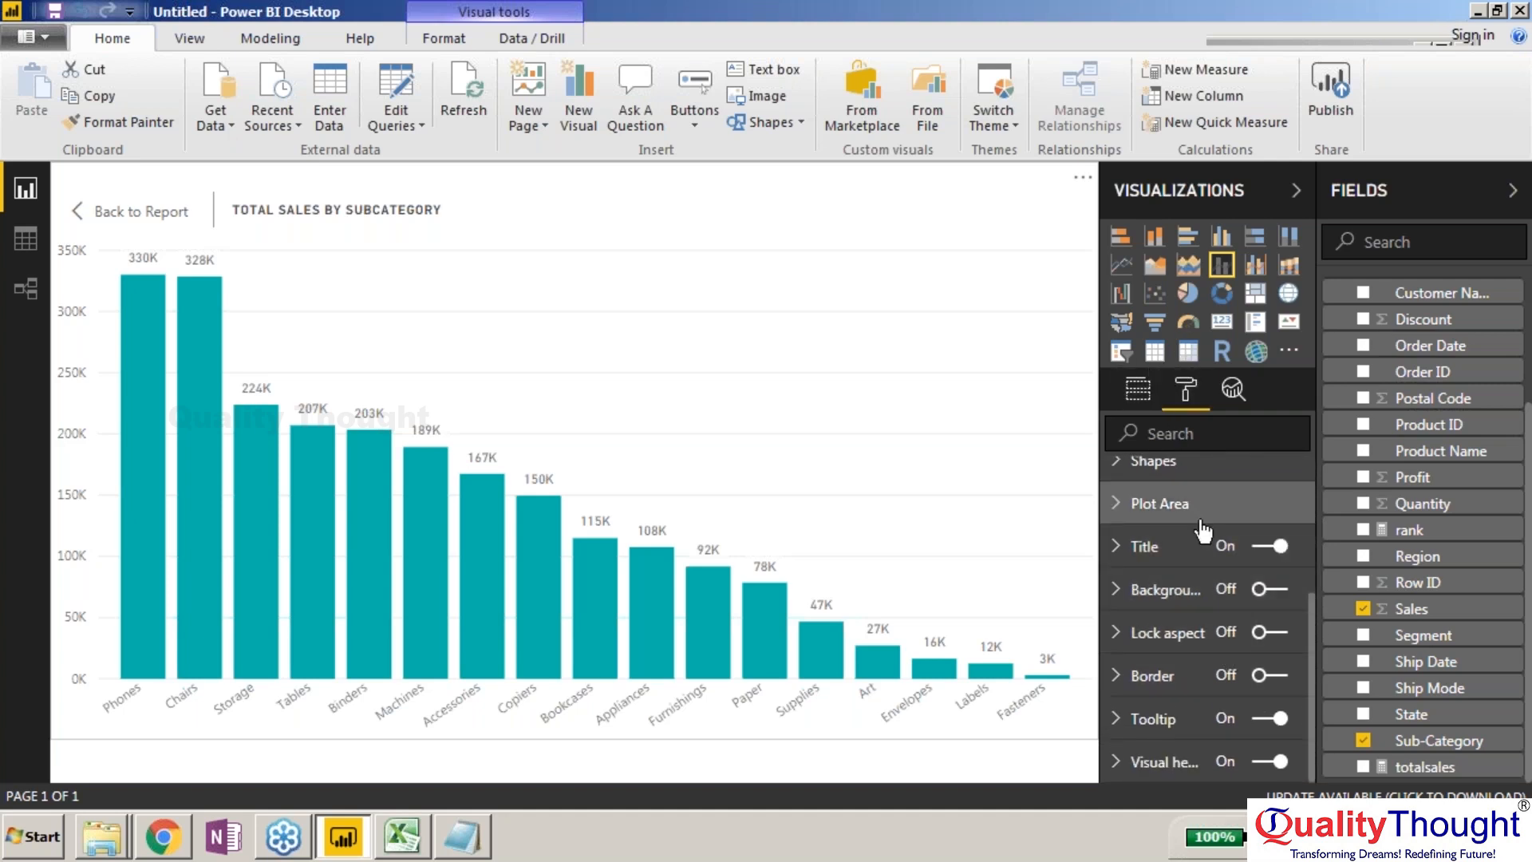
# Step: Add the CumulativeTotal measure to the combo chart as its line values
pyautogui.click(1157, 400)
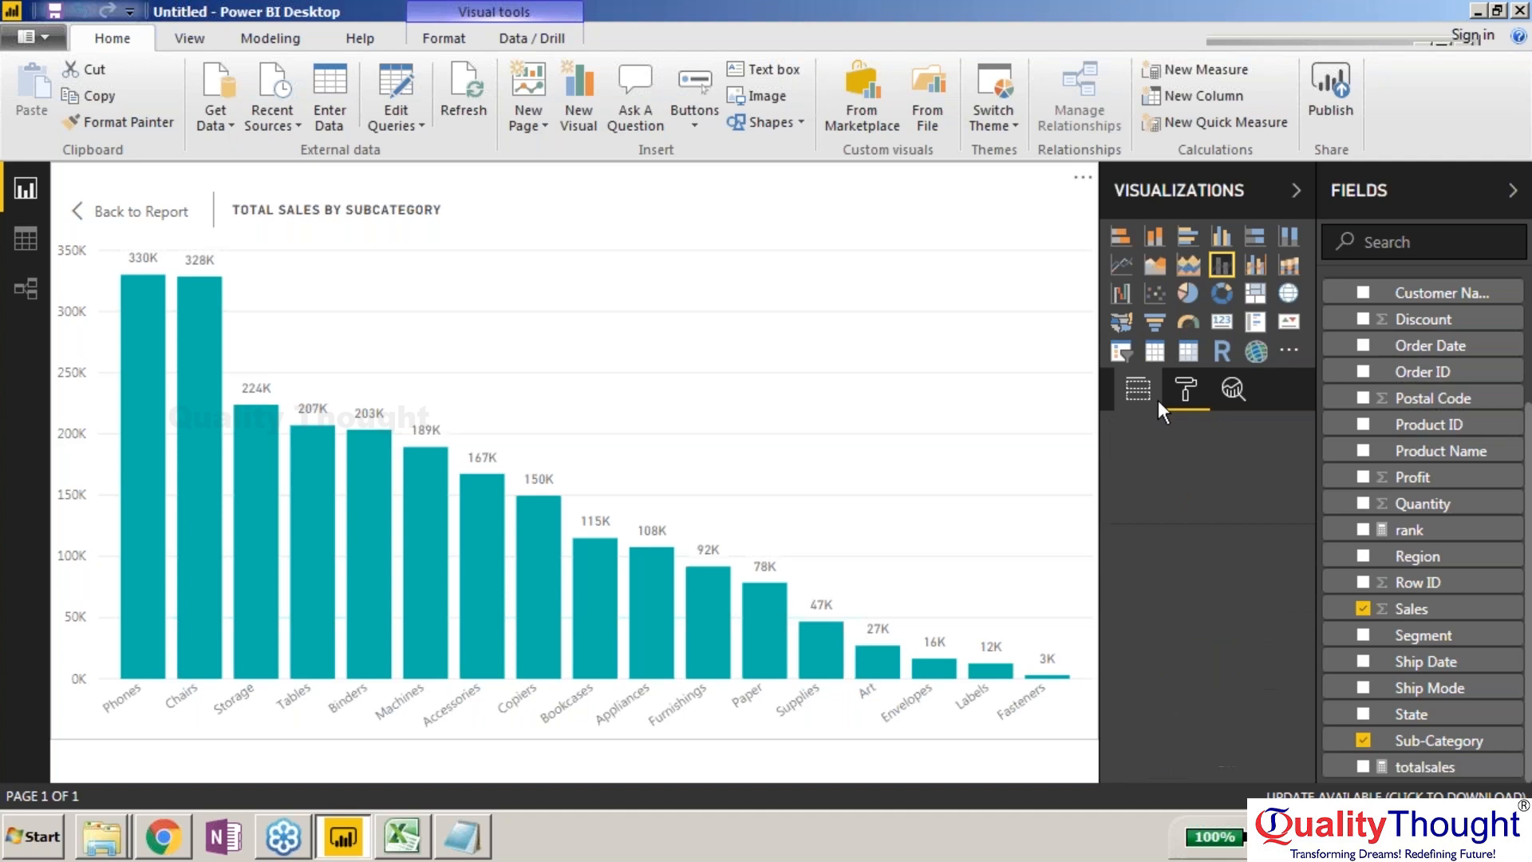
pyautogui.moveTo(1314, 486); pyautogui.dragTo(1291, 411)
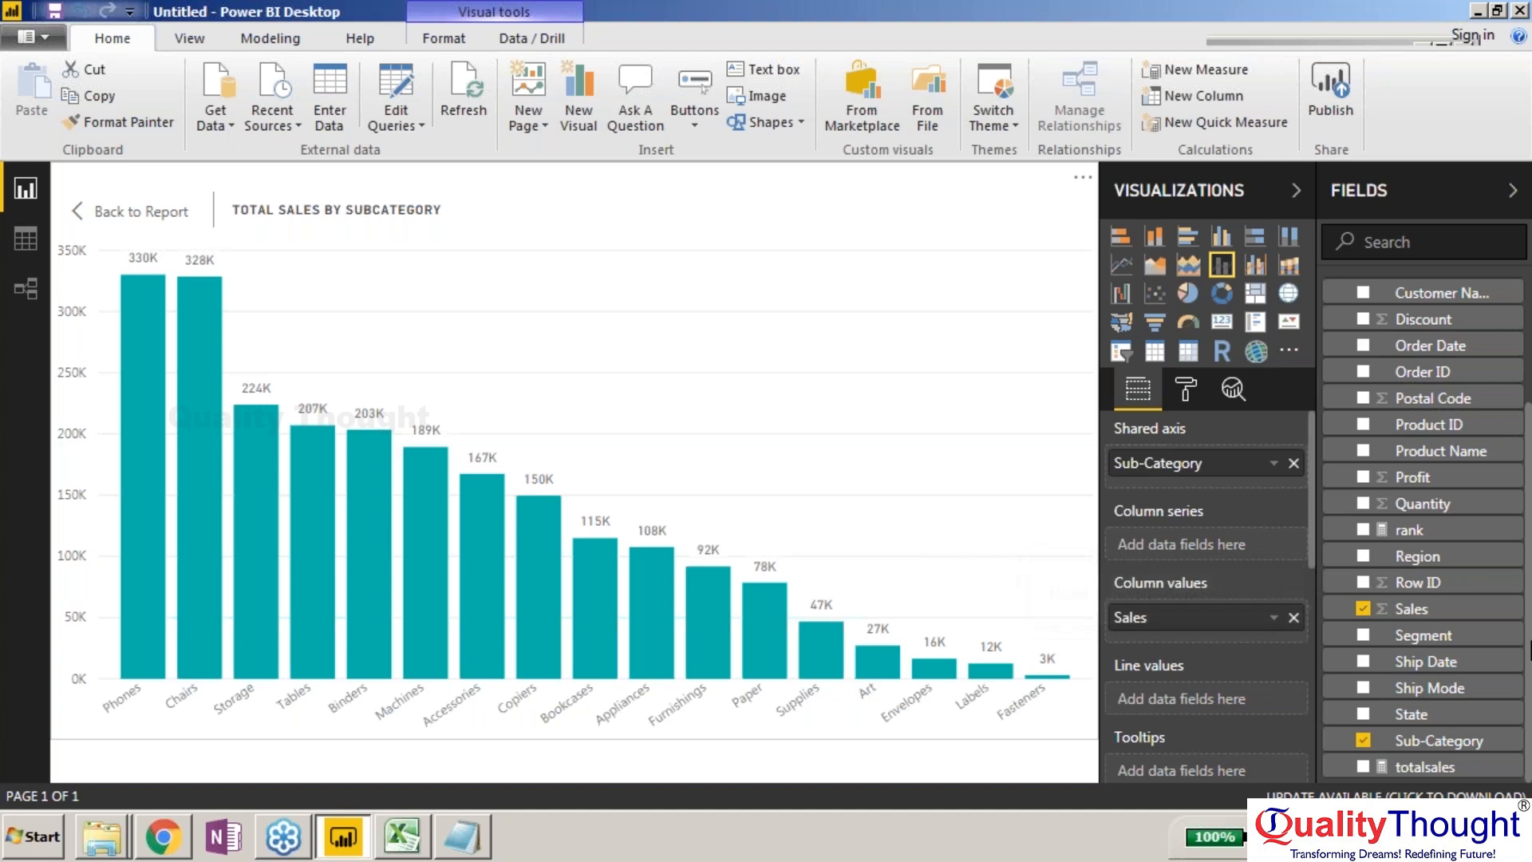
pyautogui.scroll(4, 1526, 648)
pyautogui.scroll(-4, 1524, 630)
pyautogui.scroll(4, 1524, 631)
pyautogui.moveTo(1428, 406); pyautogui.dragTo(1214, 702)
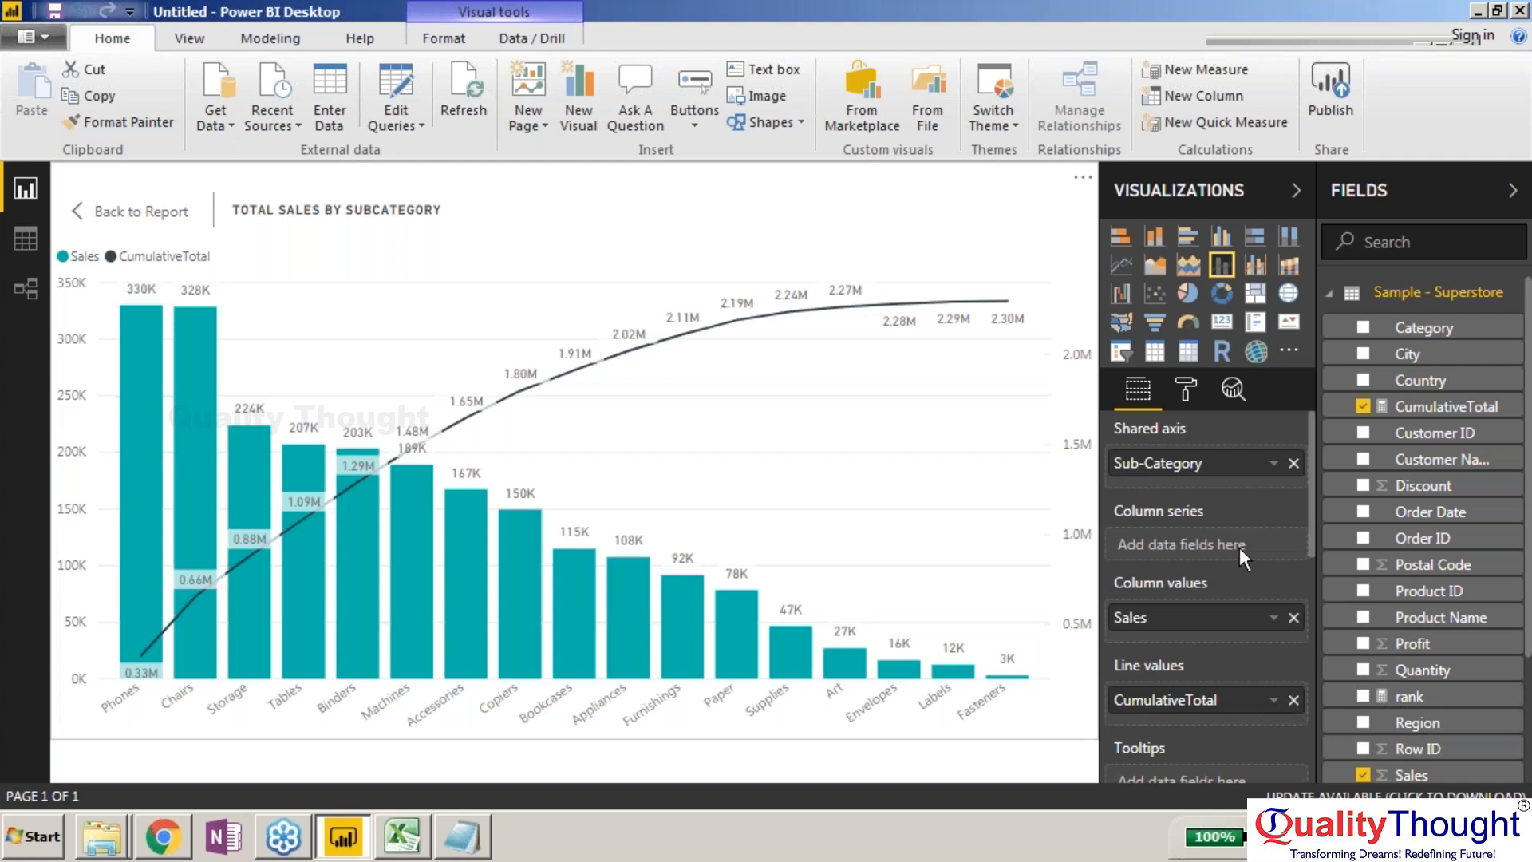
pyautogui.moveTo(1312, 491); pyautogui.dragTo(1315, 707)
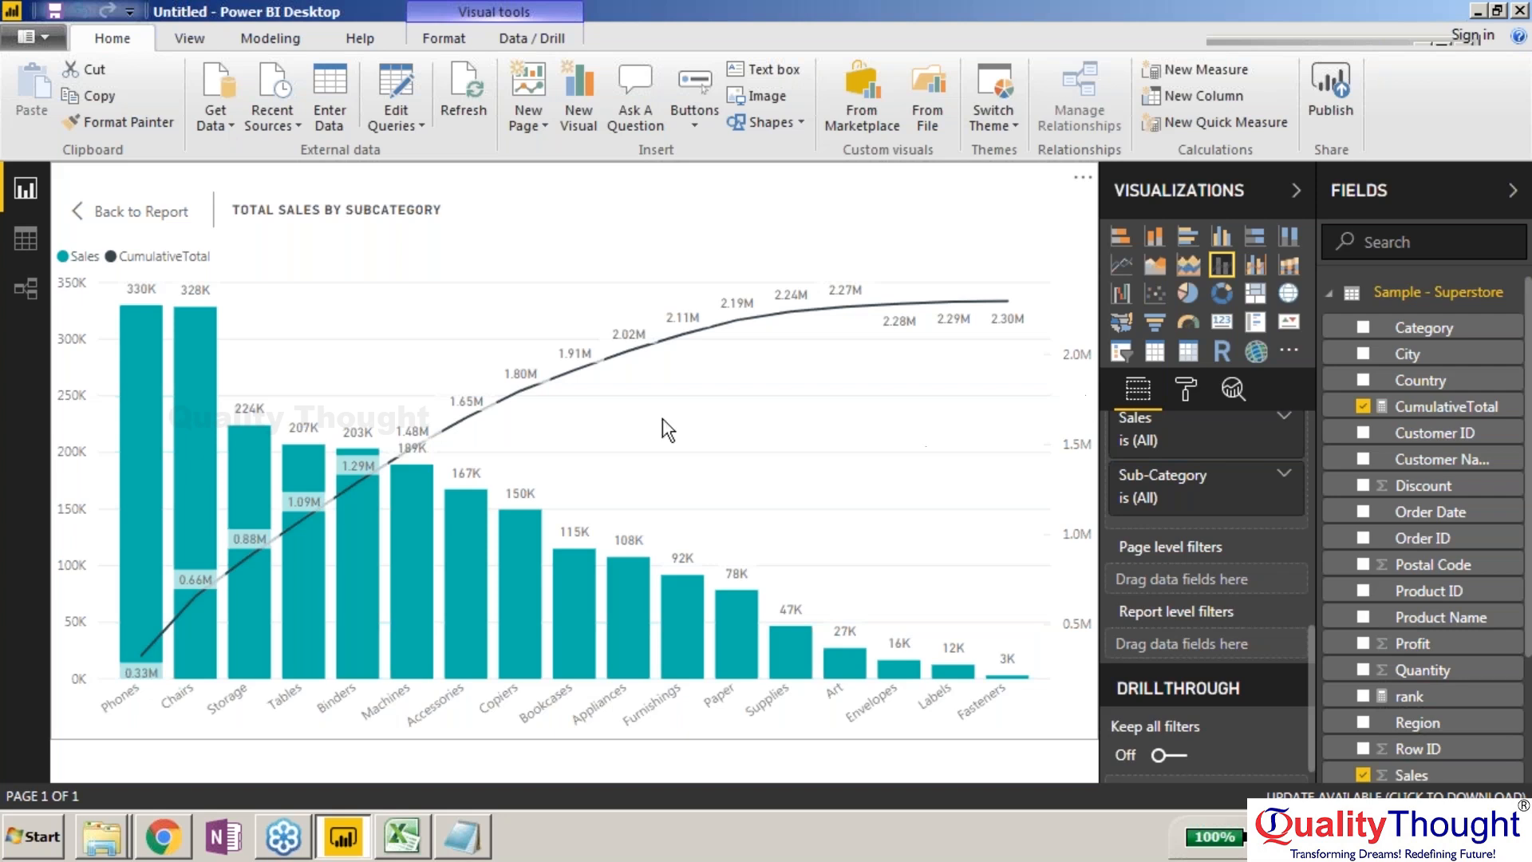
# Step: Return to the report page and show the sub-category rank table in focus mode
pyautogui.click(87, 210)
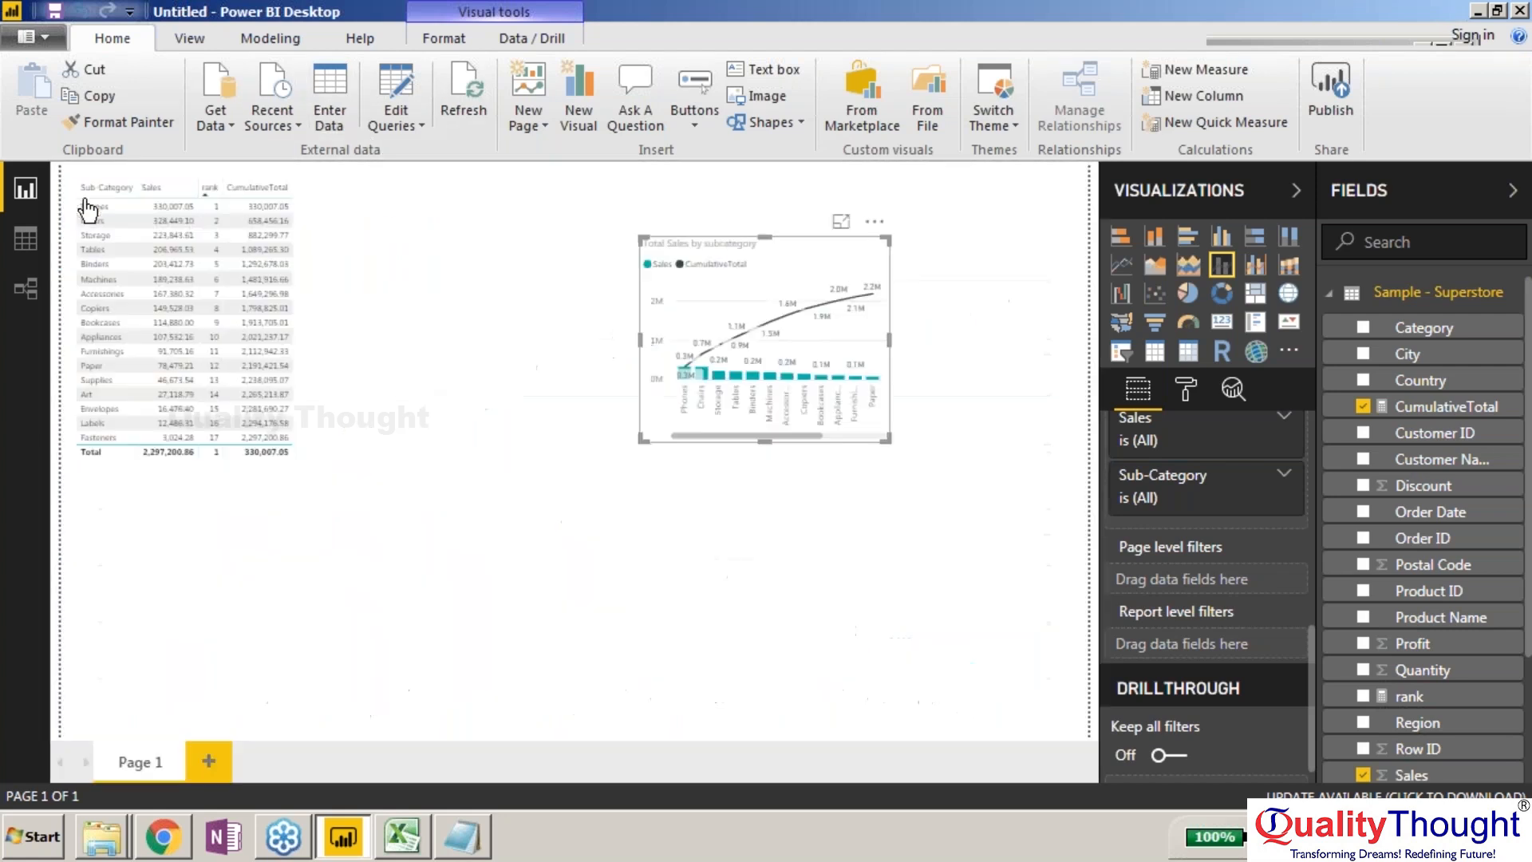
pyautogui.click(204, 236)
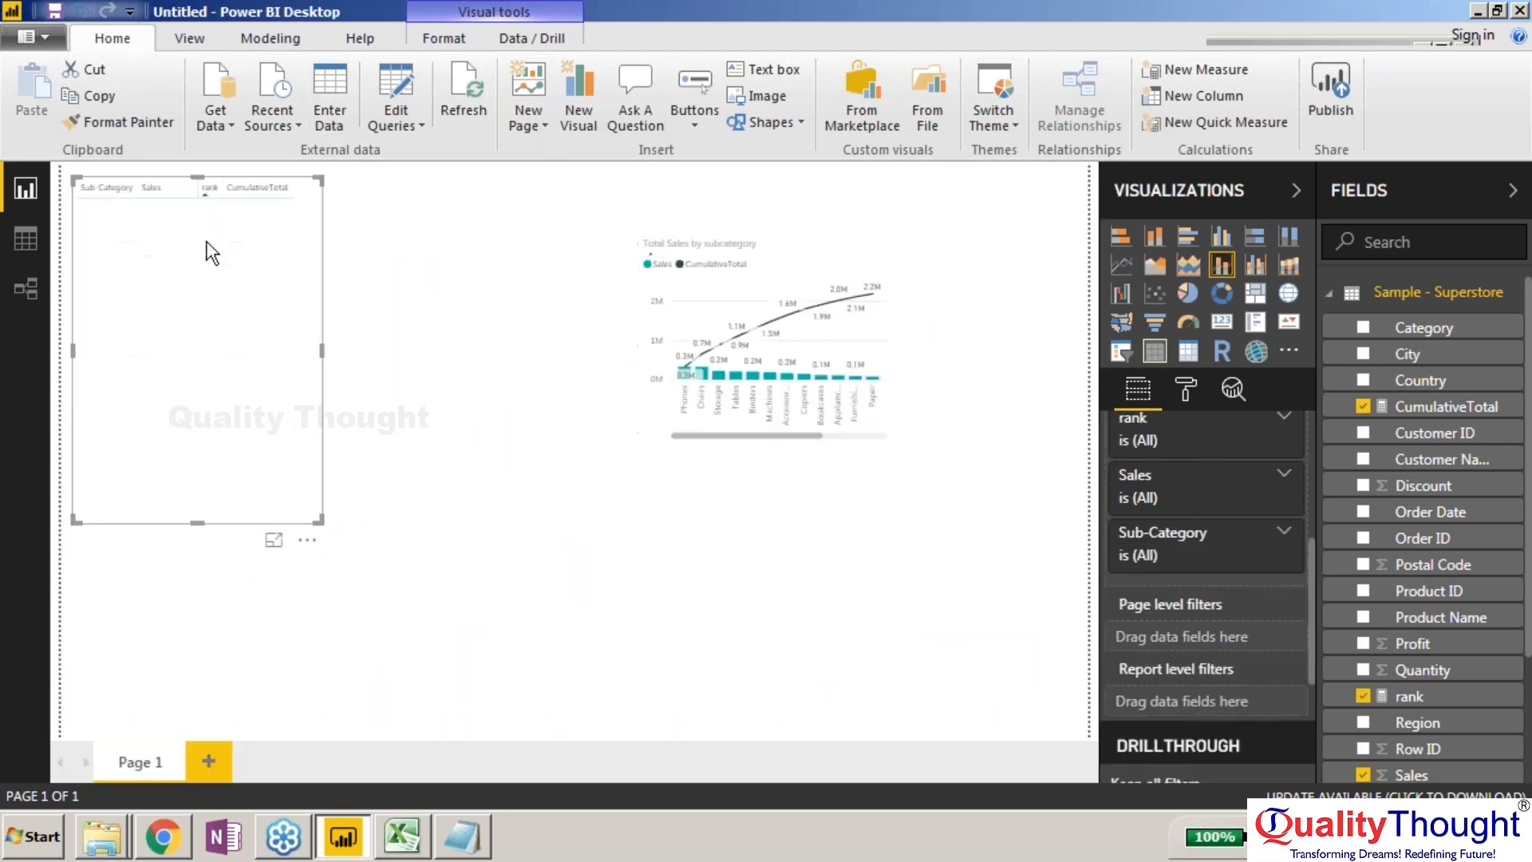
pyautogui.click(276, 486)
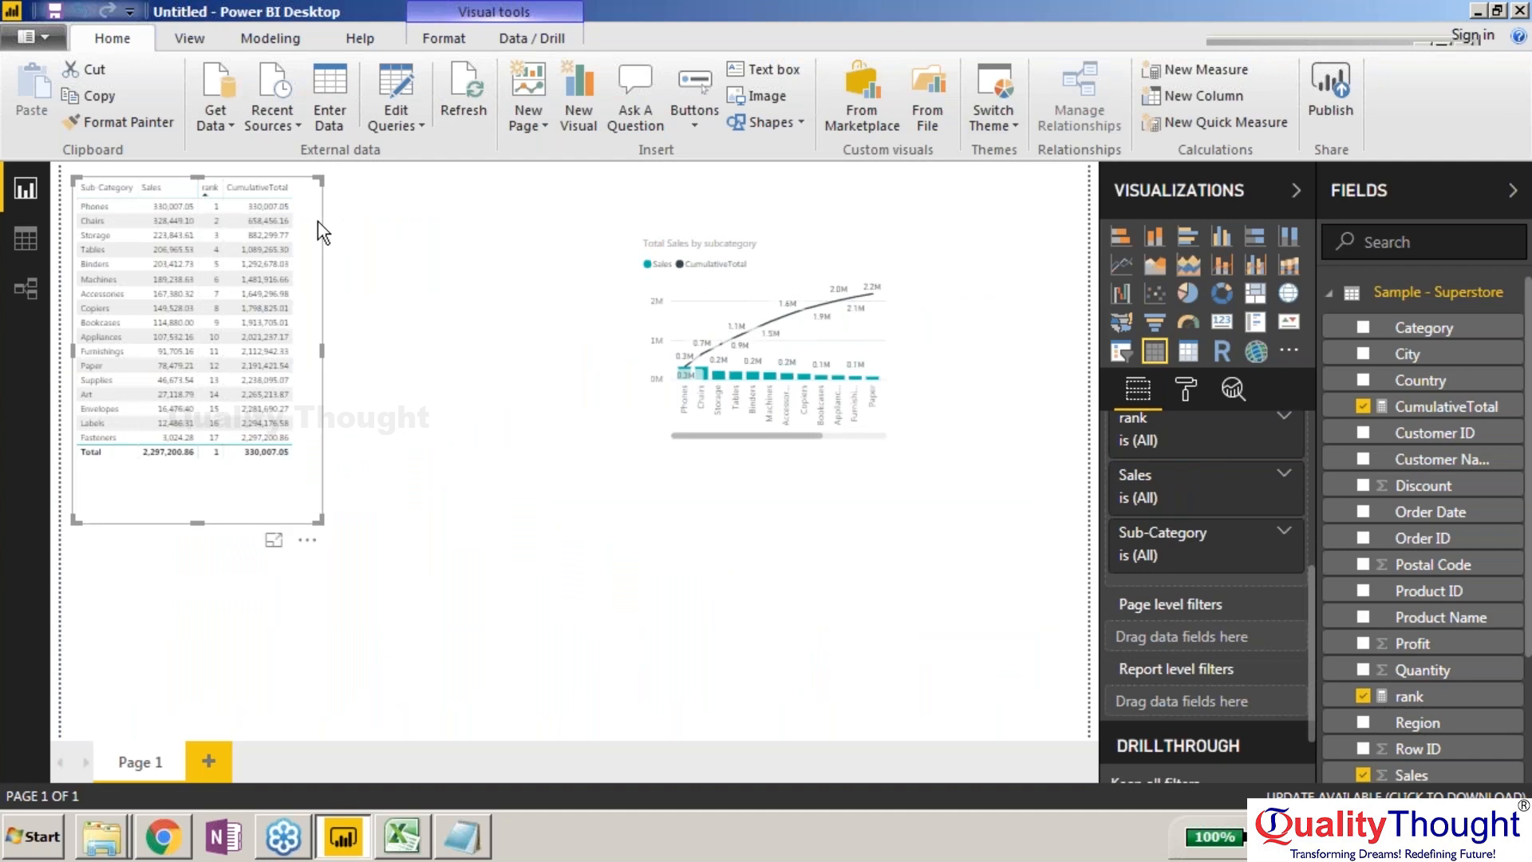
pyautogui.click(274, 540)
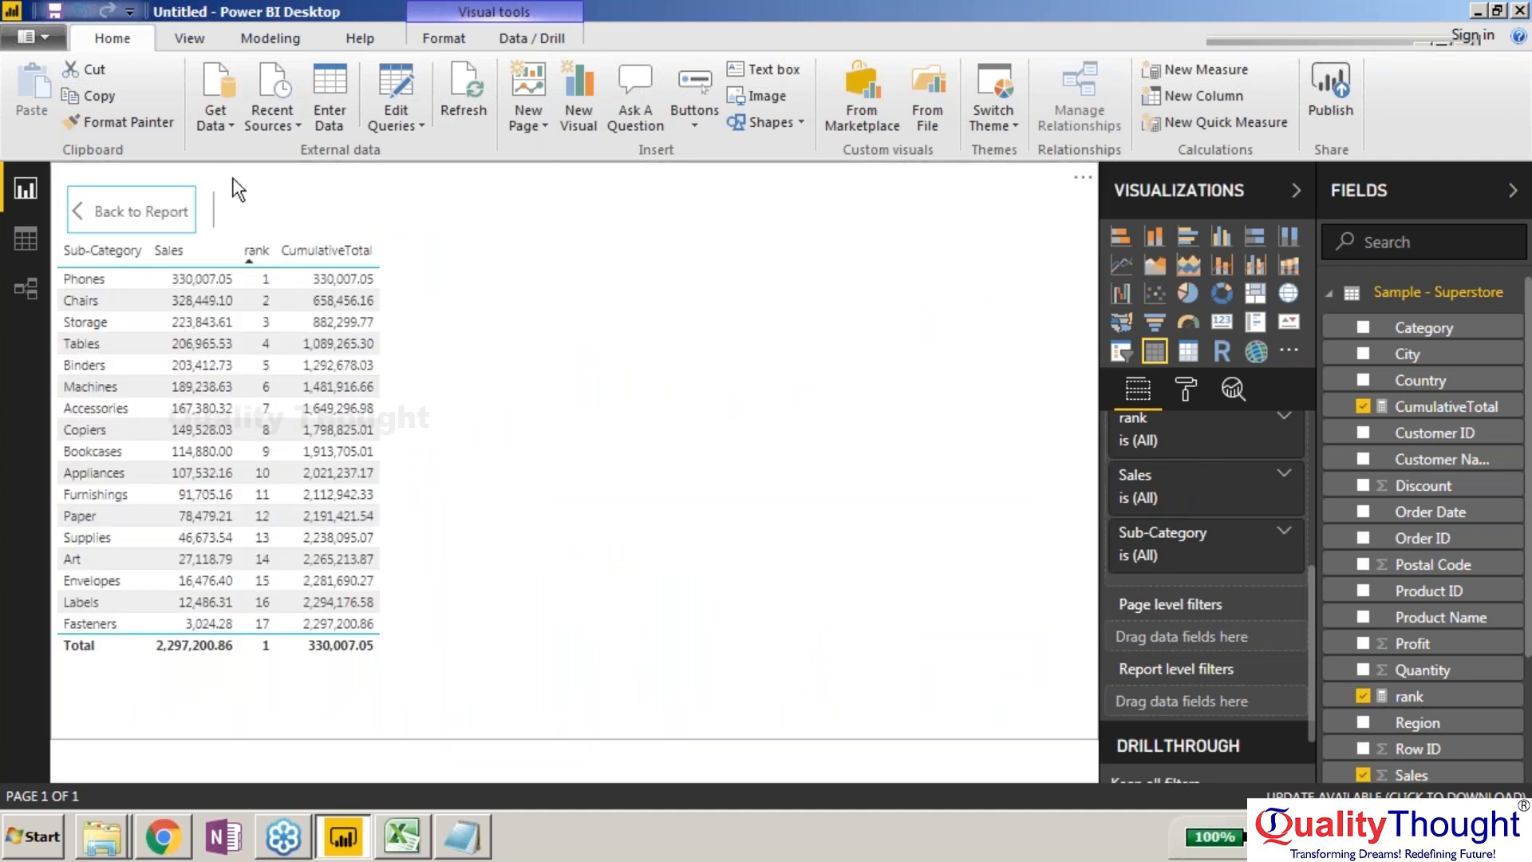
# Step: Create a measure named CumulativePercentages and begin its formula with DIVIDE, using [CumulativeTotal] as the numerator
pyautogui.rightClick(1428, 484)
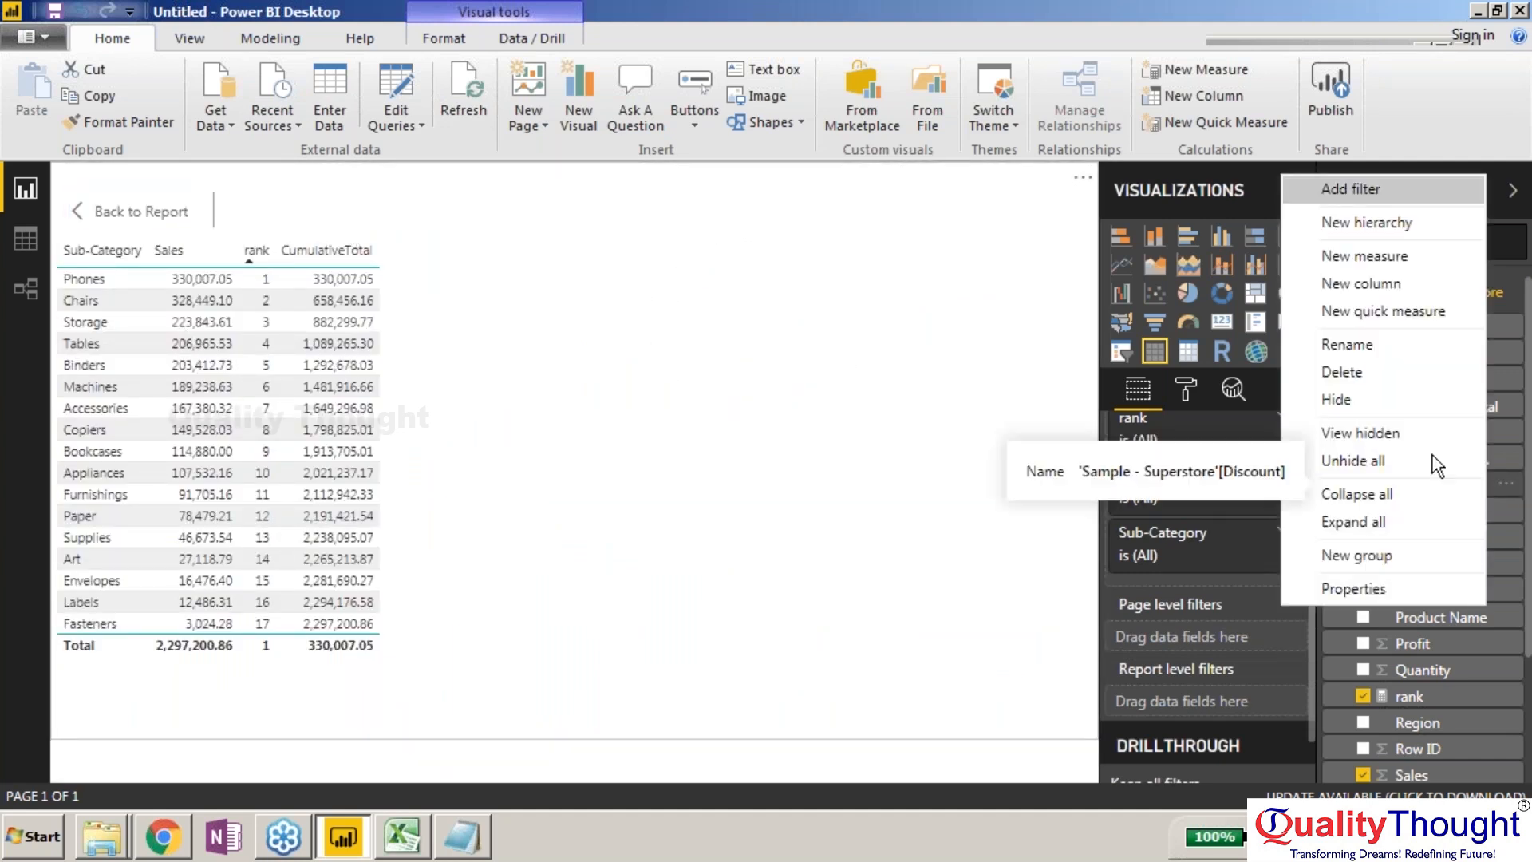
pyautogui.click(1373, 310)
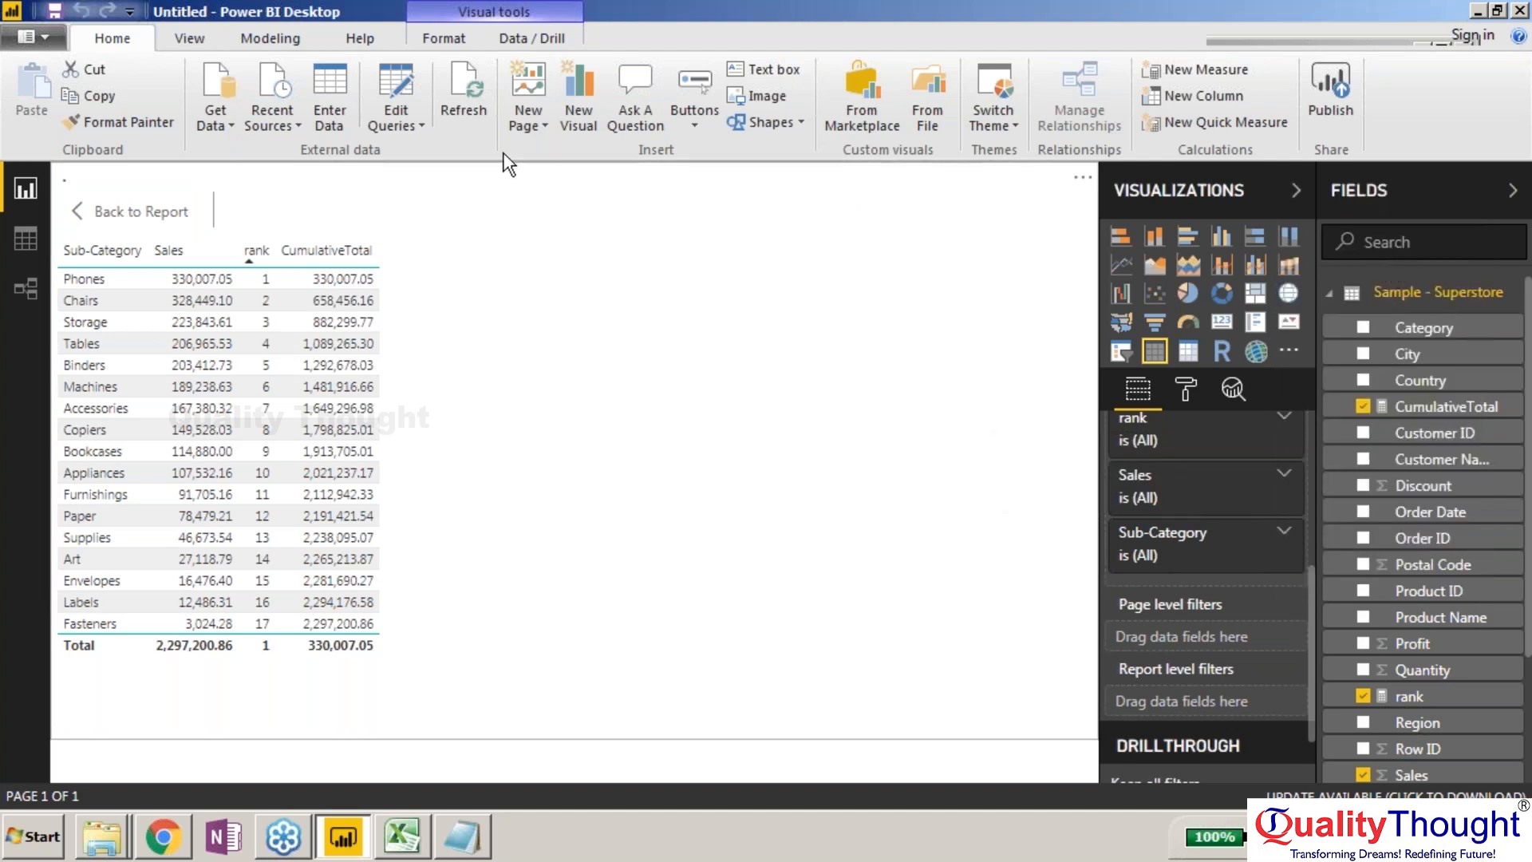
pyautogui.write('CumulativePercentages')
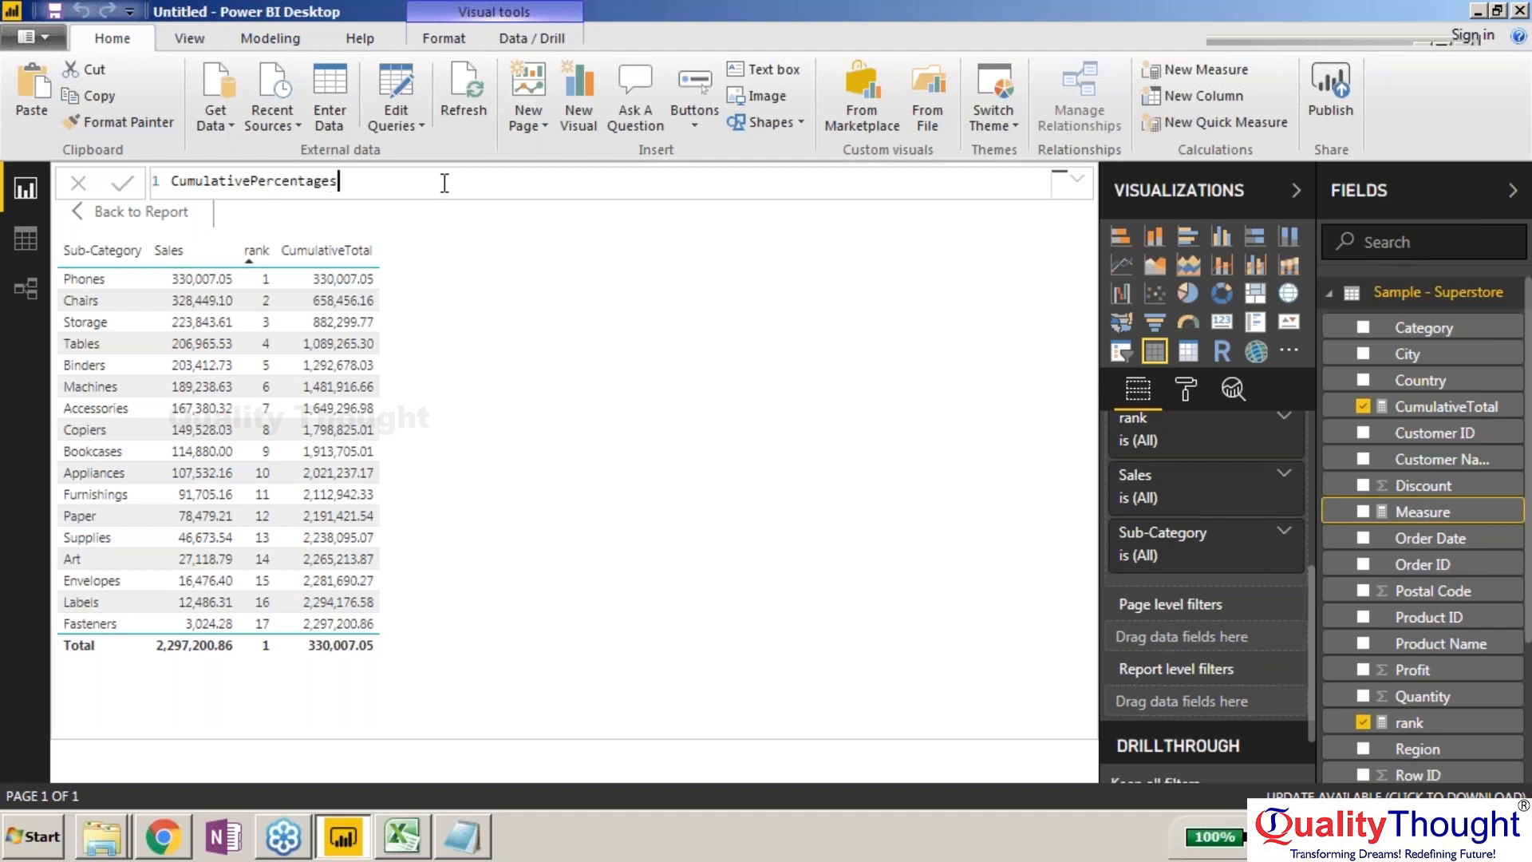
pyautogui.write('=DIVIDE(')
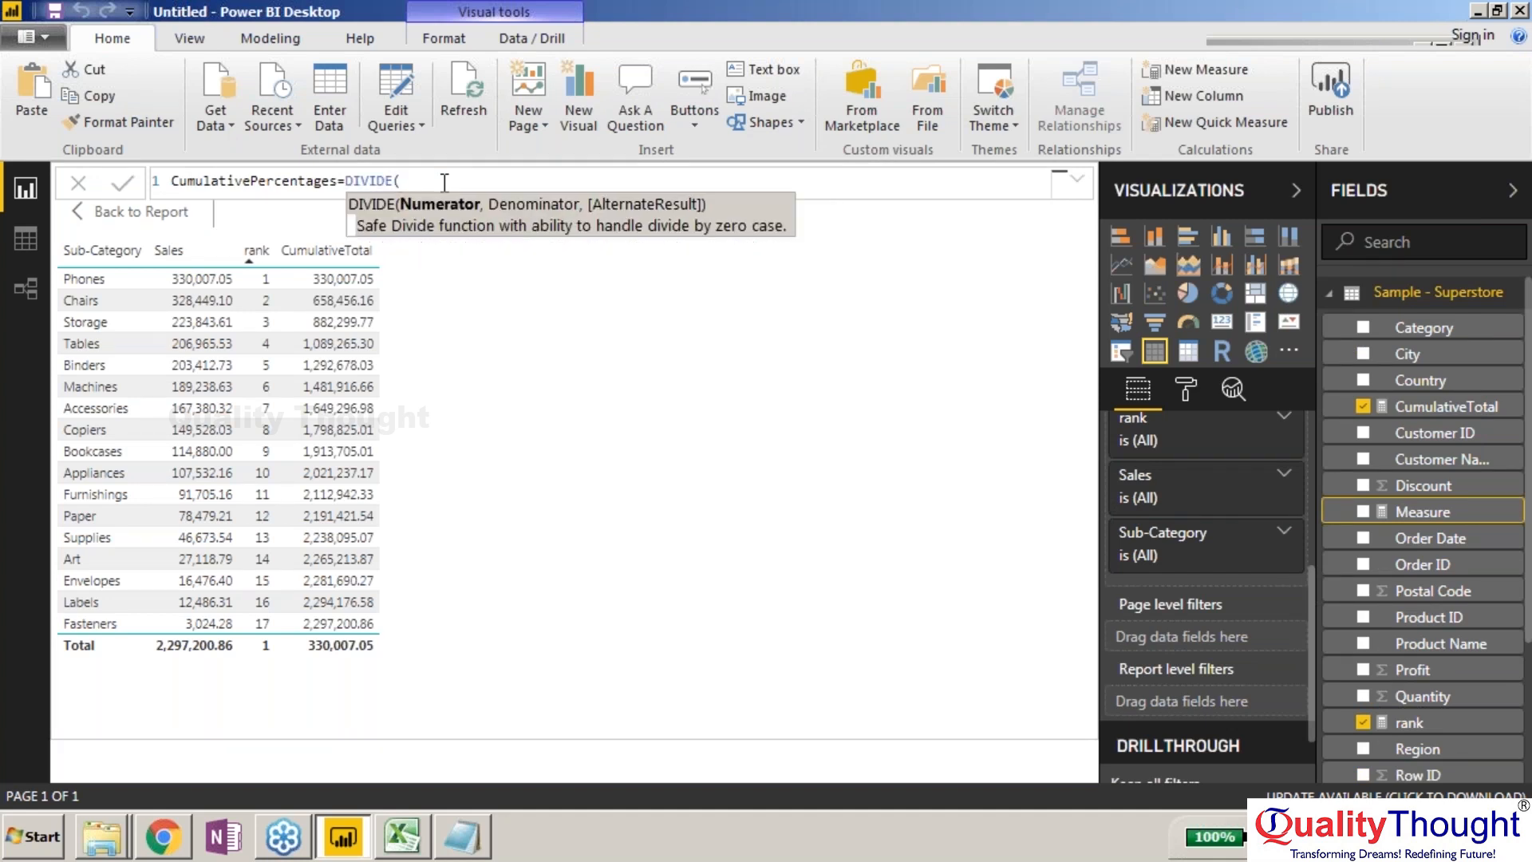
pyautogui.write('[C')
pyautogui.press('Tab')
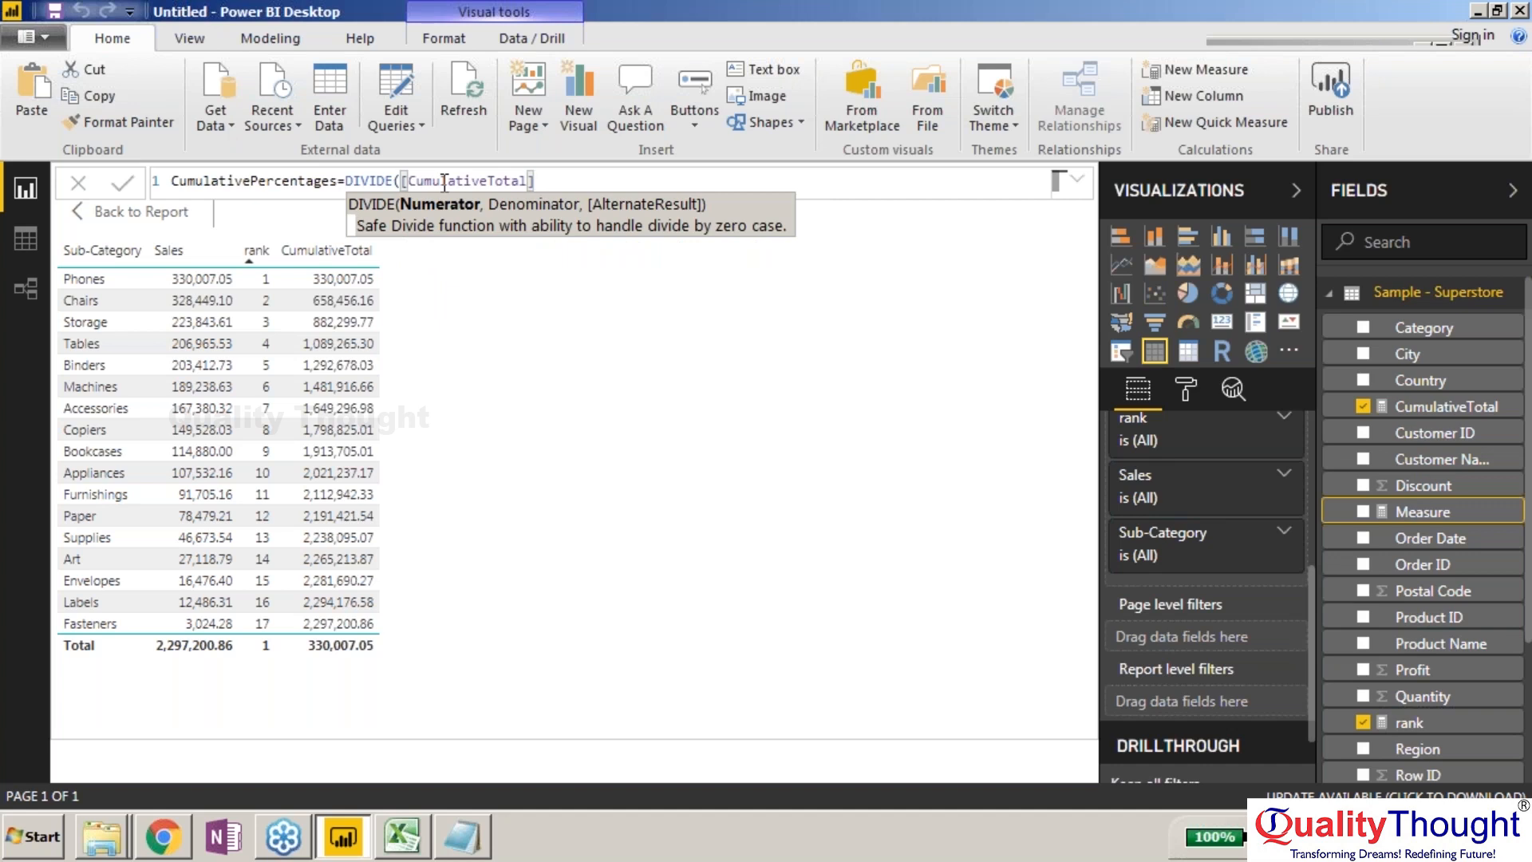
# Step: Complete the CumulativePercentages formula with 'Sample - Superstore'[totalsales] as the denominator and 0 as the alternate result, and commit it
pyautogui.write('/')
pyautogui.press('BackSpace')
pyautogui.write(',')
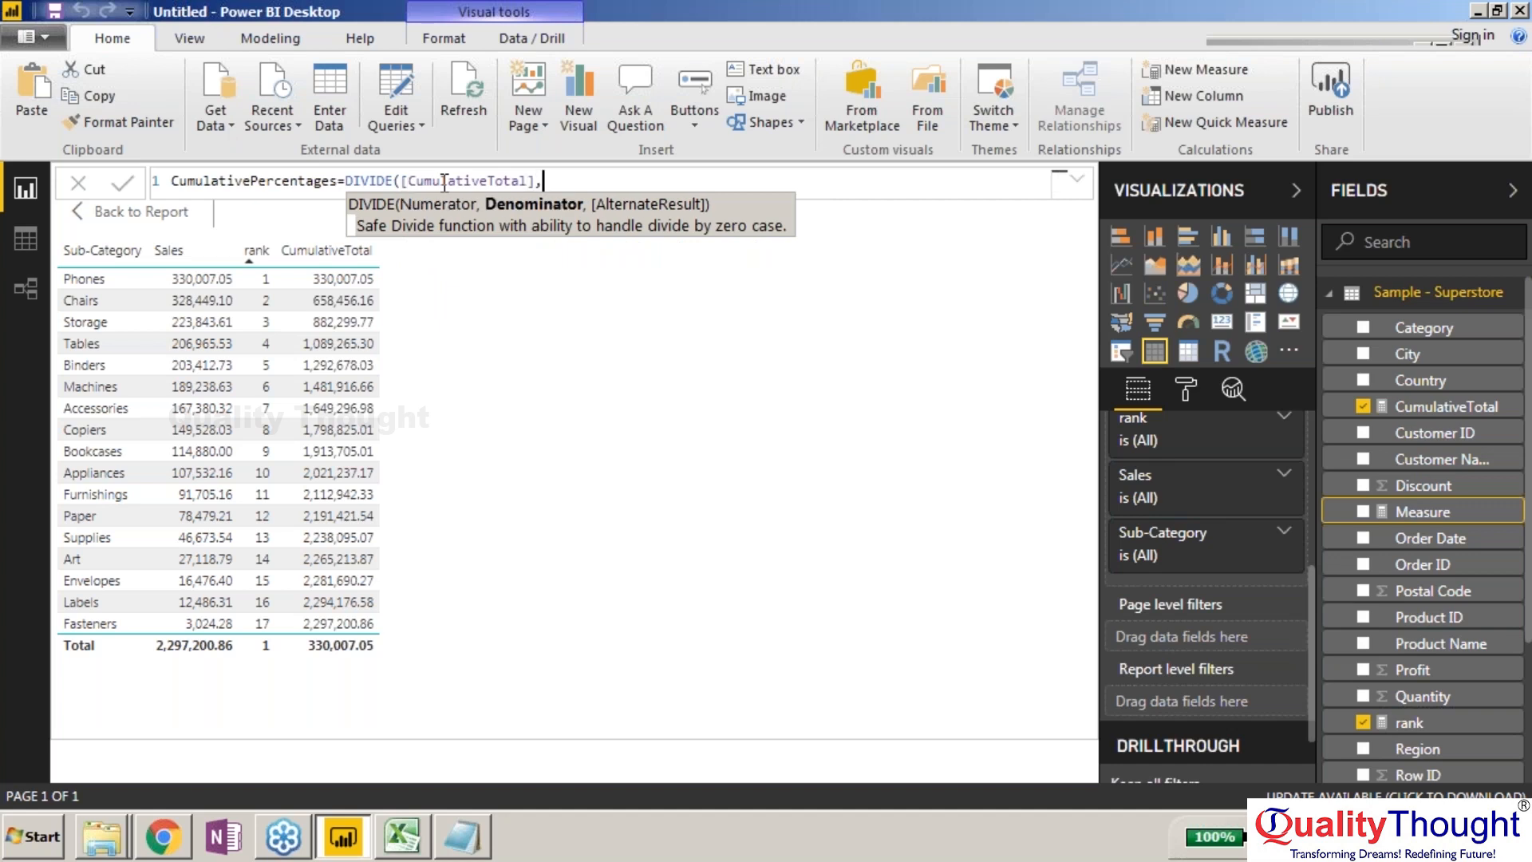
pyautogui.write('to')
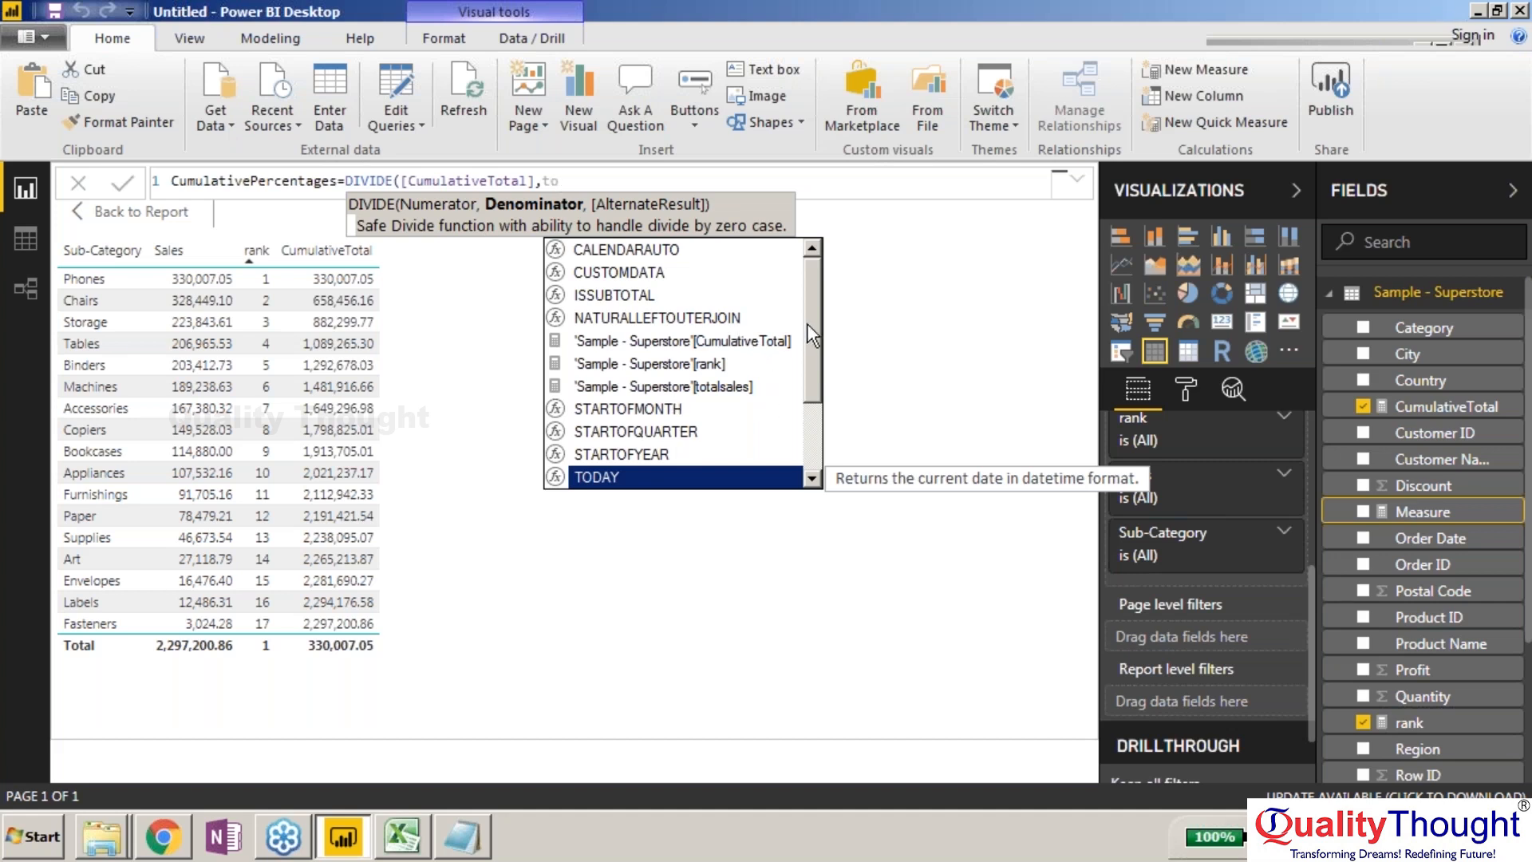
pyautogui.doubleClick(736, 383)
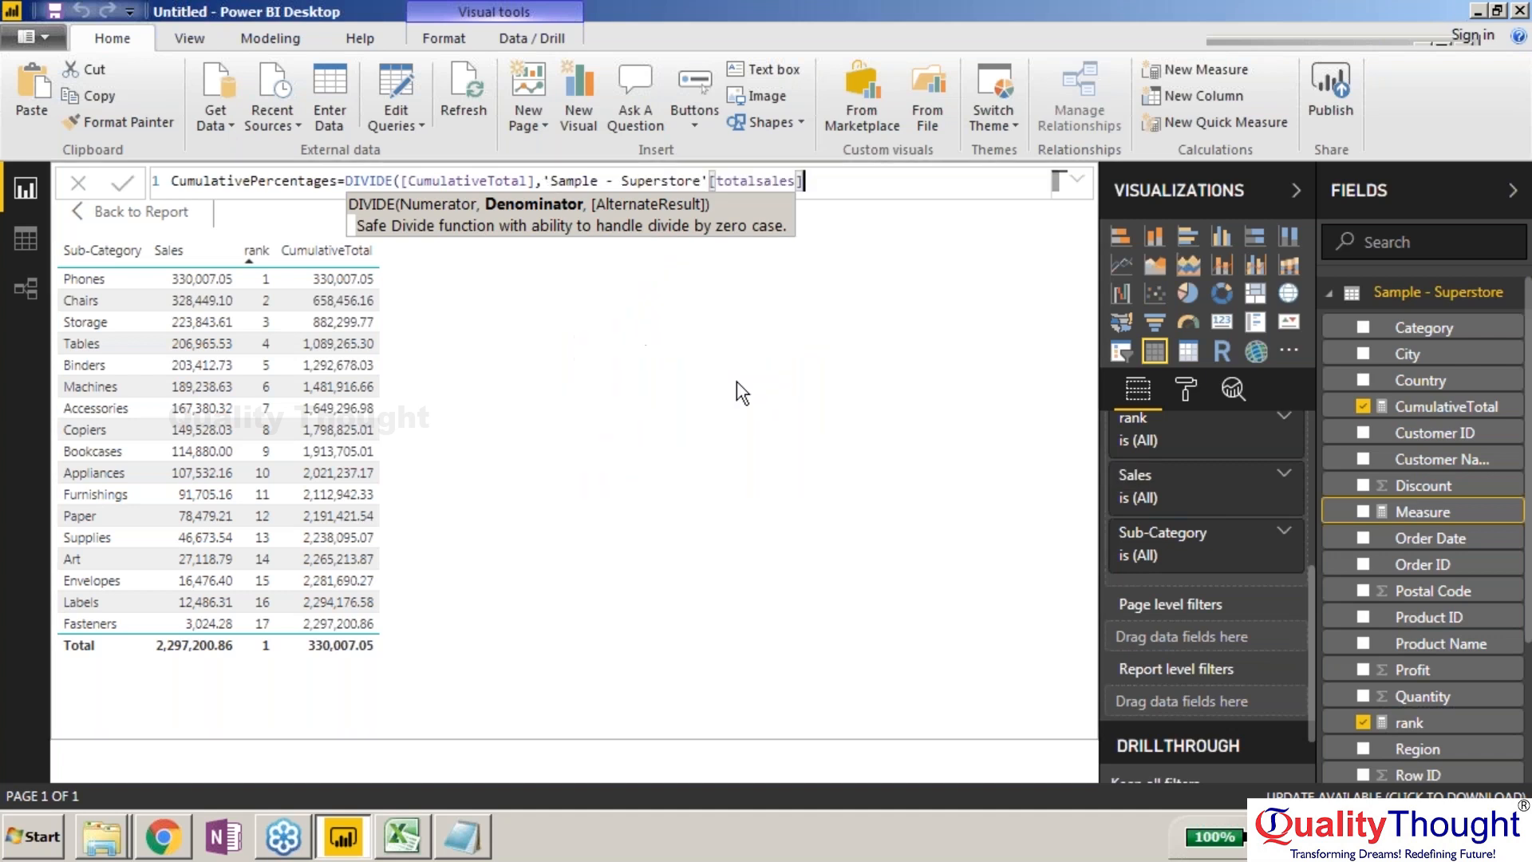
pyautogui.write(',0)')
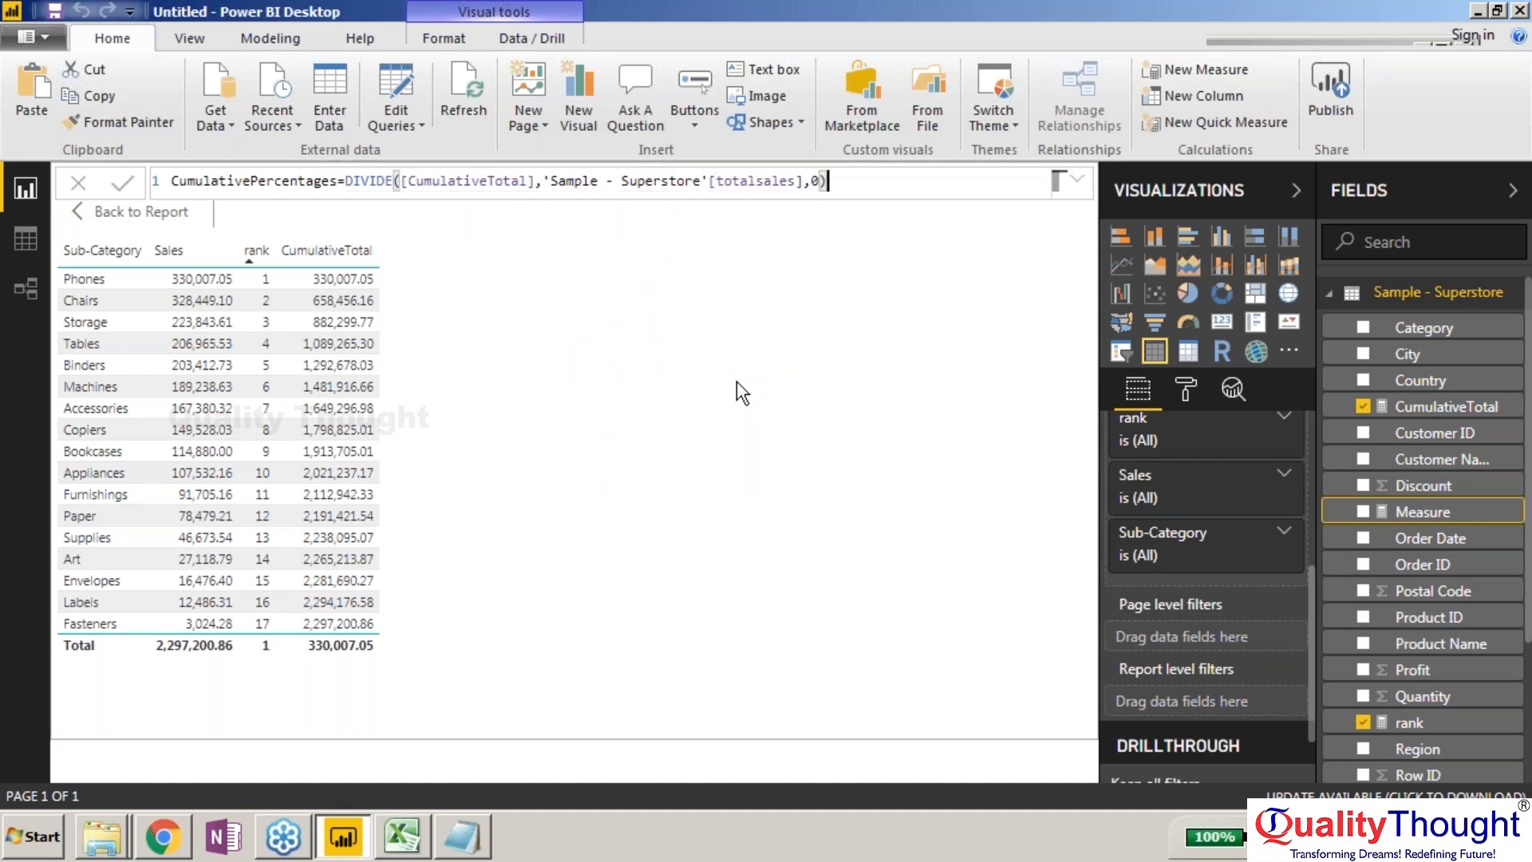
pyautogui.click(142, 190)
# Step: Add the CumulativePercentages and totalsales measures as columns in the sub-category table
pyautogui.click(1364, 407)
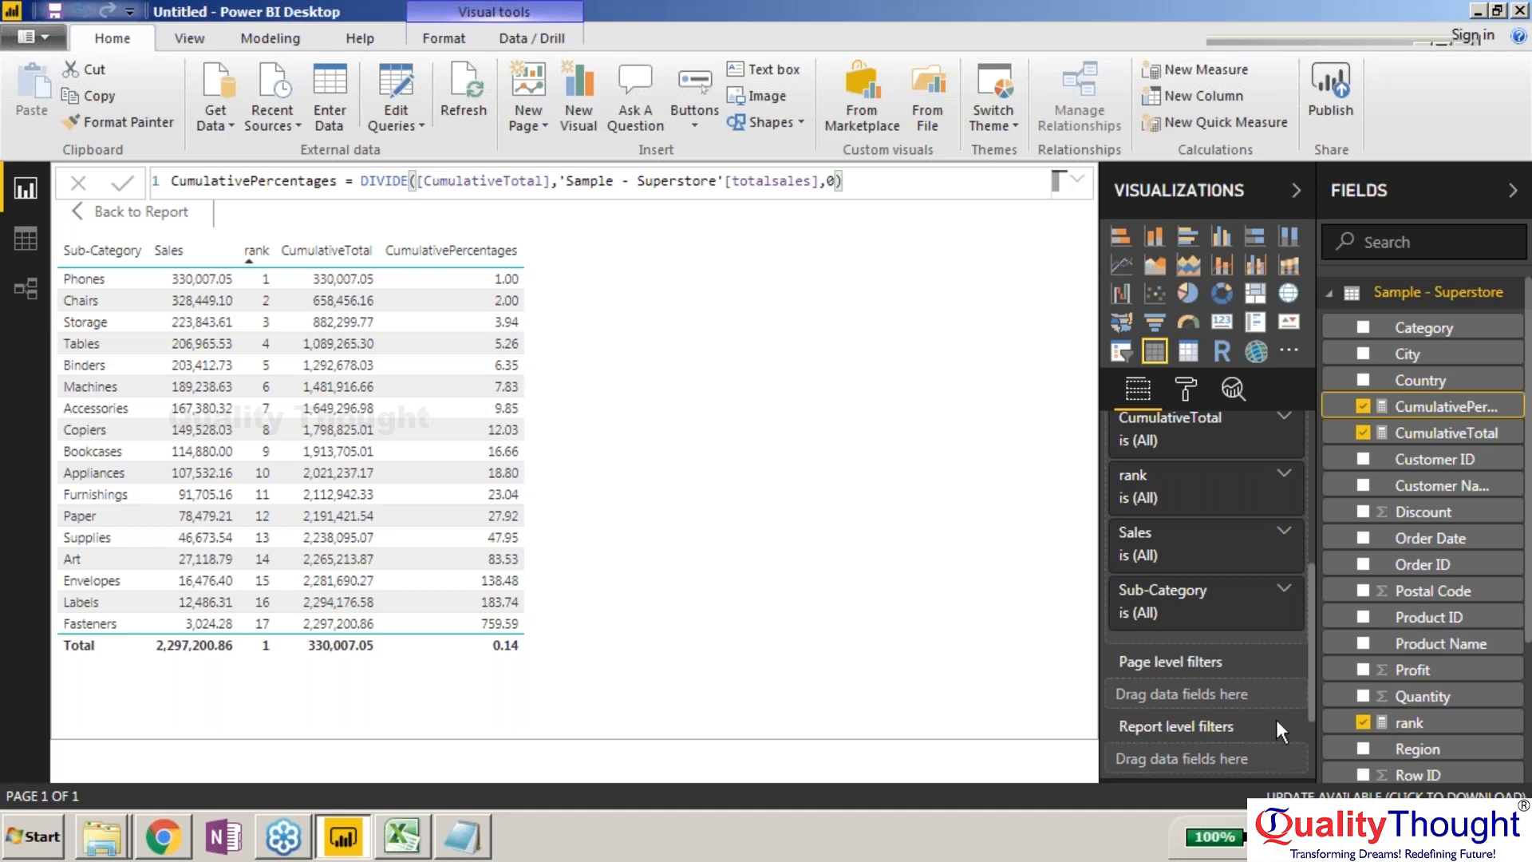
pyautogui.scroll(-3, 1527, 638)
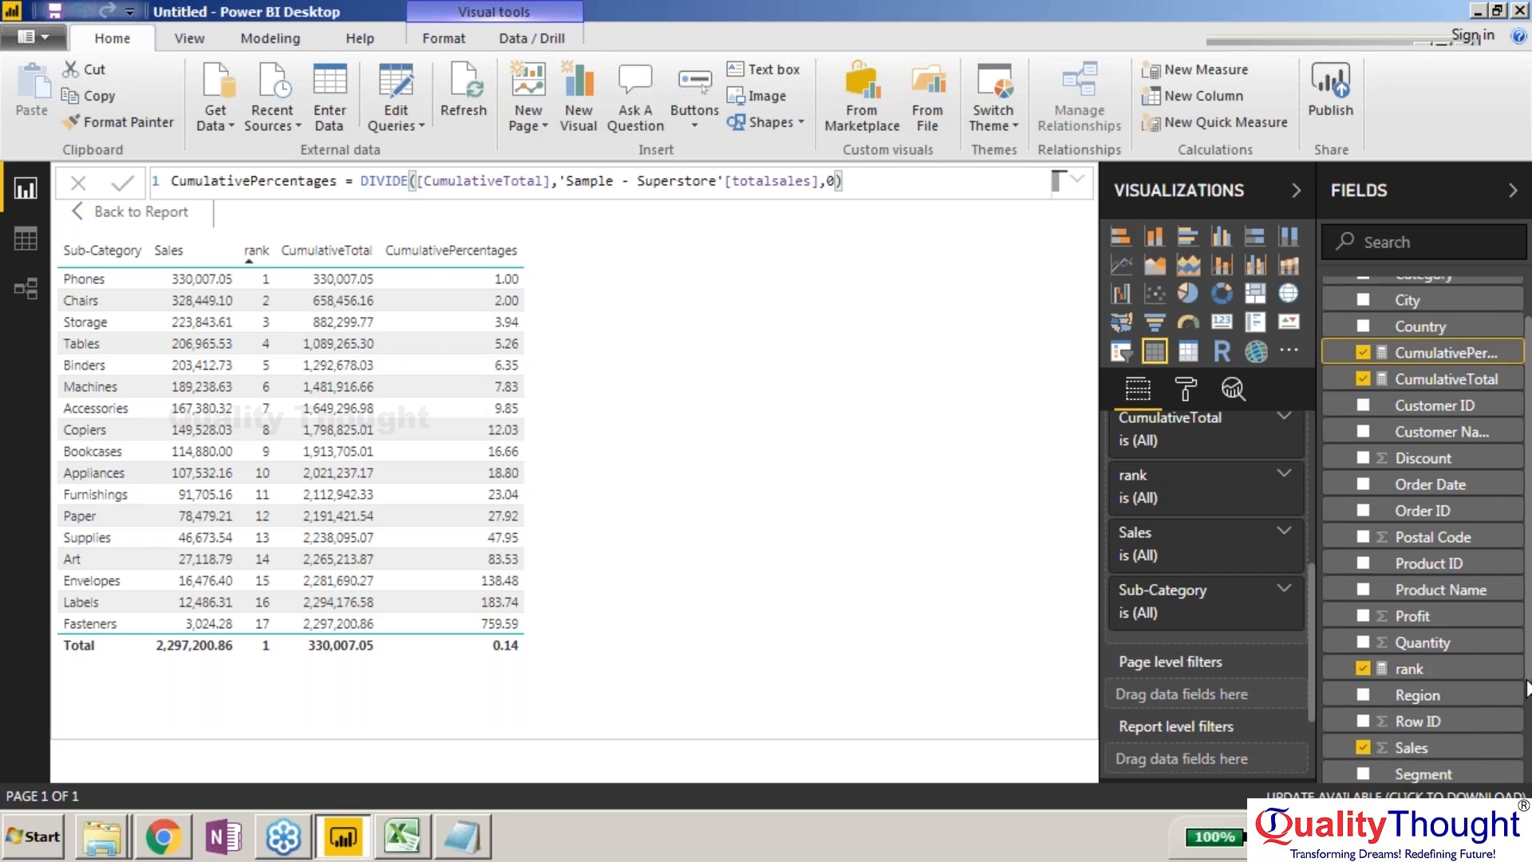
pyautogui.scroll(-1, 1369, 734)
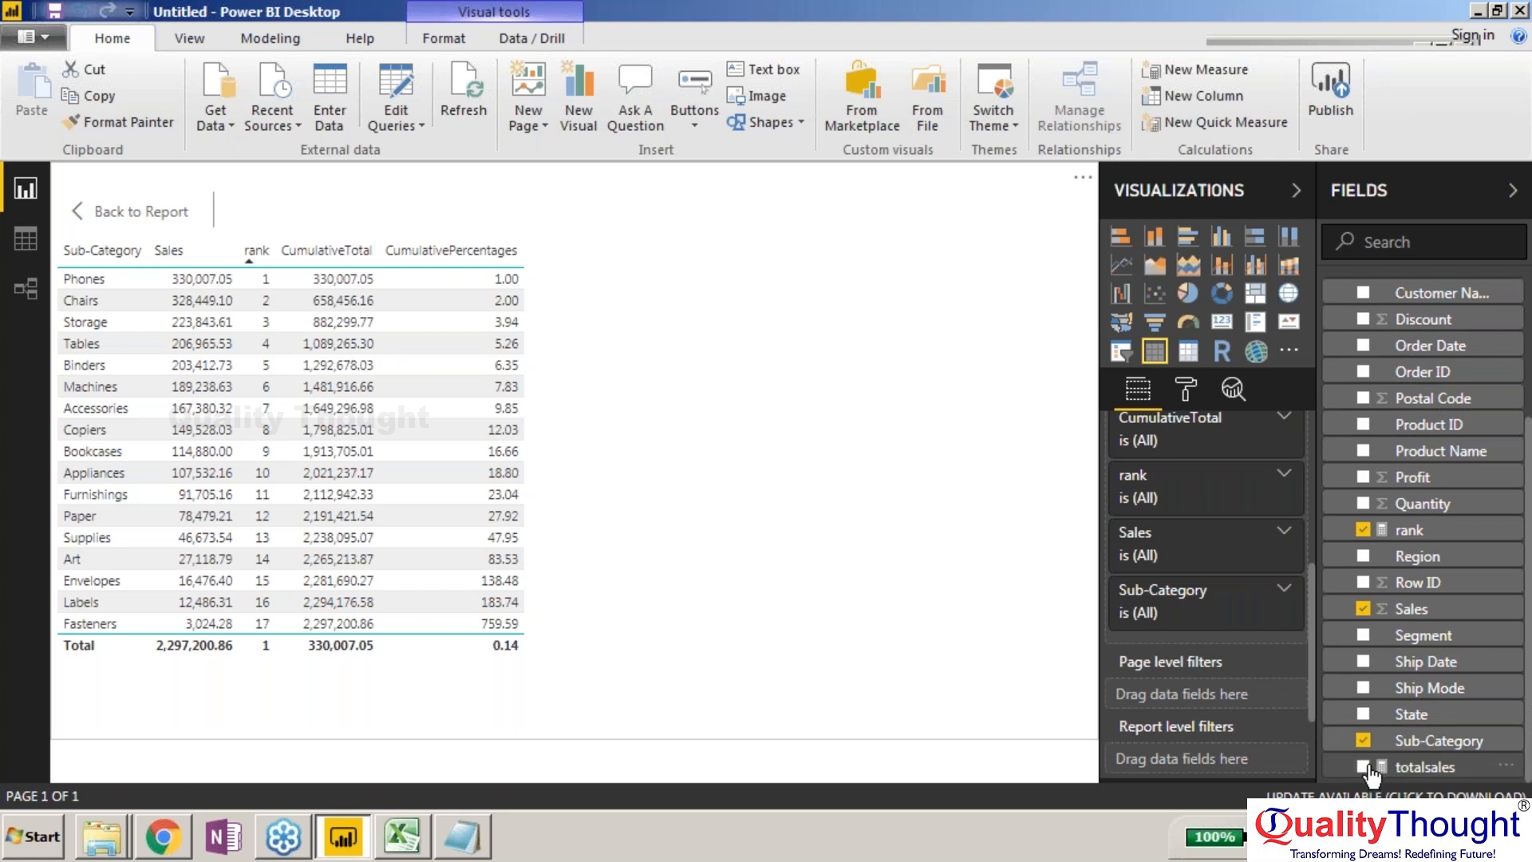
pyautogui.click(1369, 766)
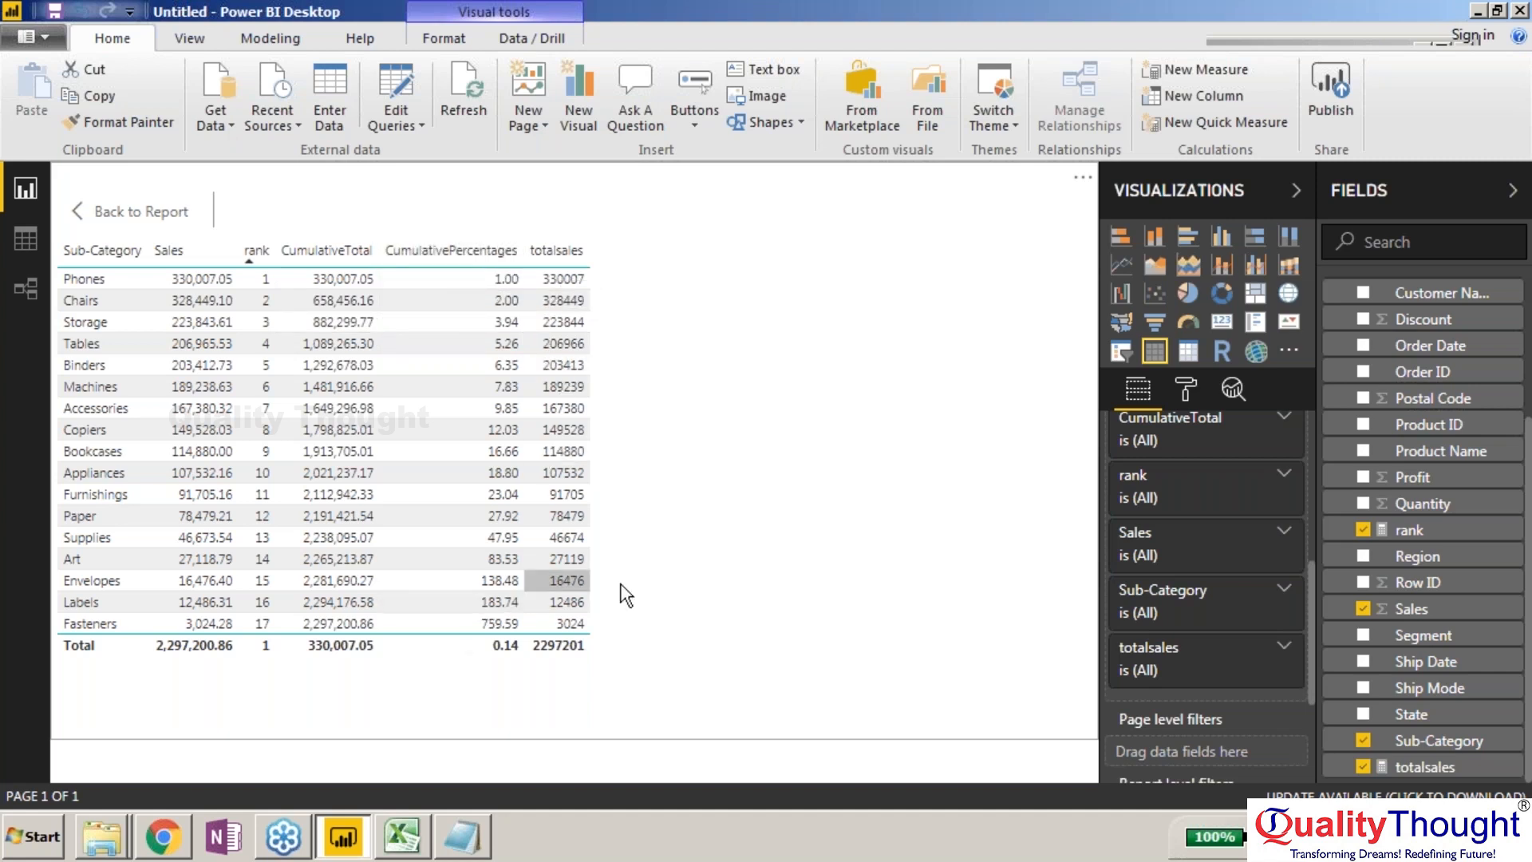
# Step: Compare CumulativeTotal, CumulativePercentages and totalsales in the Phones, Chairs and Fasteners rows by highlighting each row
pyautogui.click(561, 283)
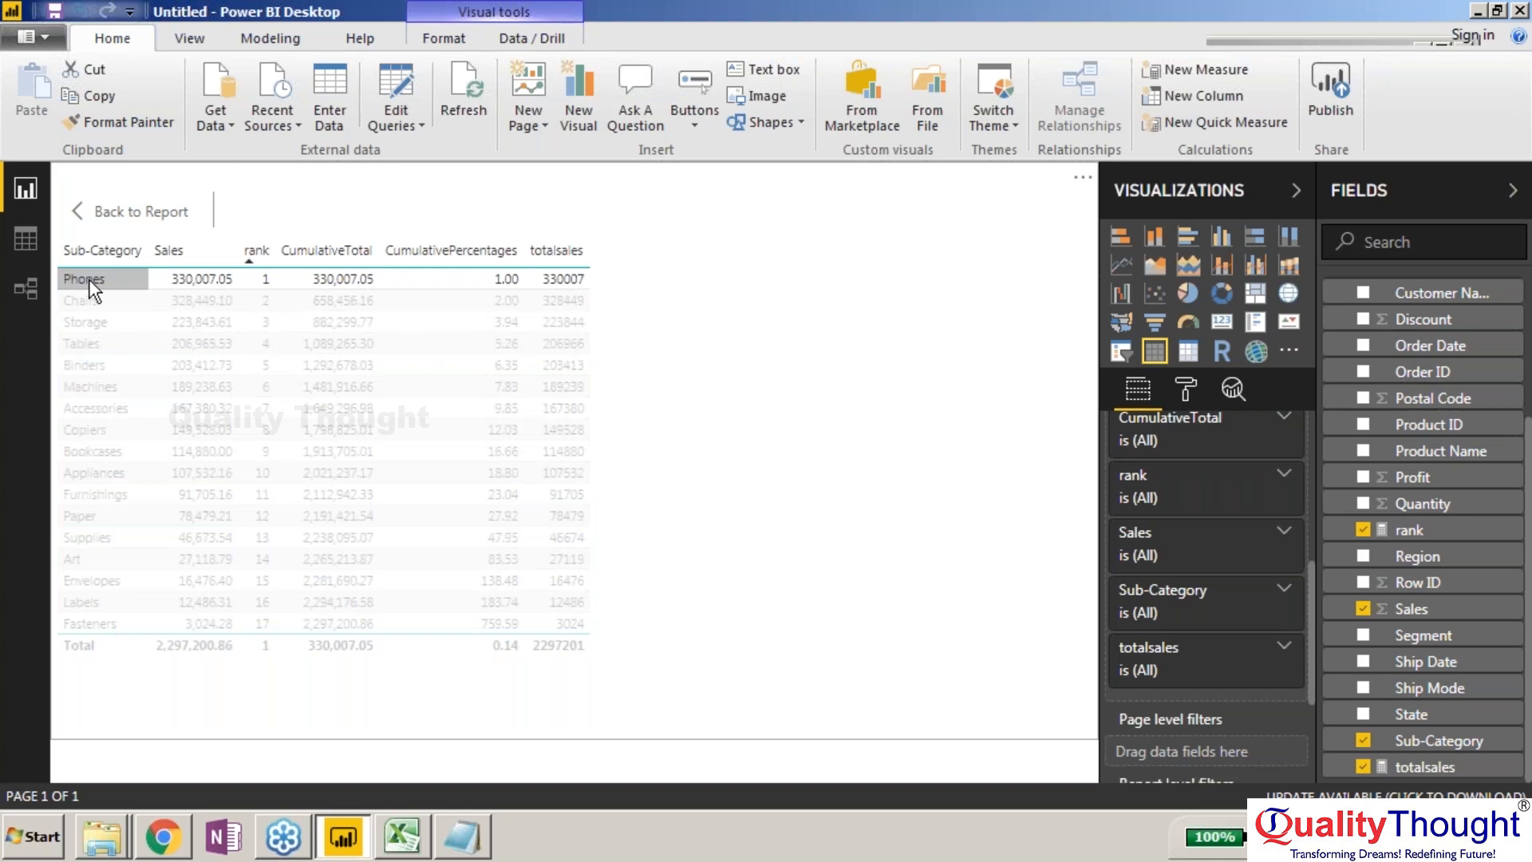
pyautogui.click(710, 293)
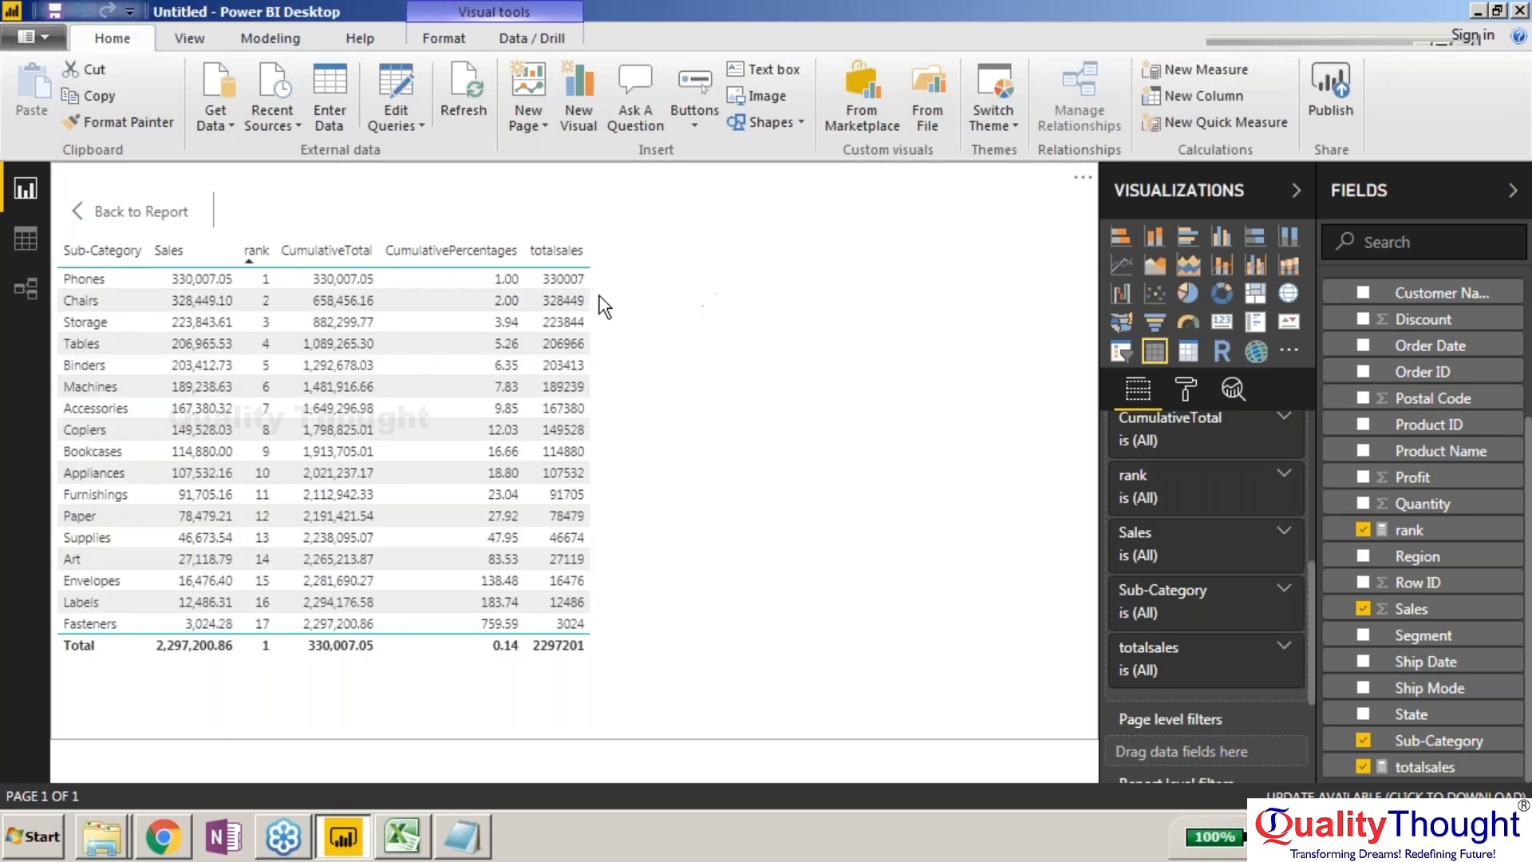
pyautogui.click(564, 301)
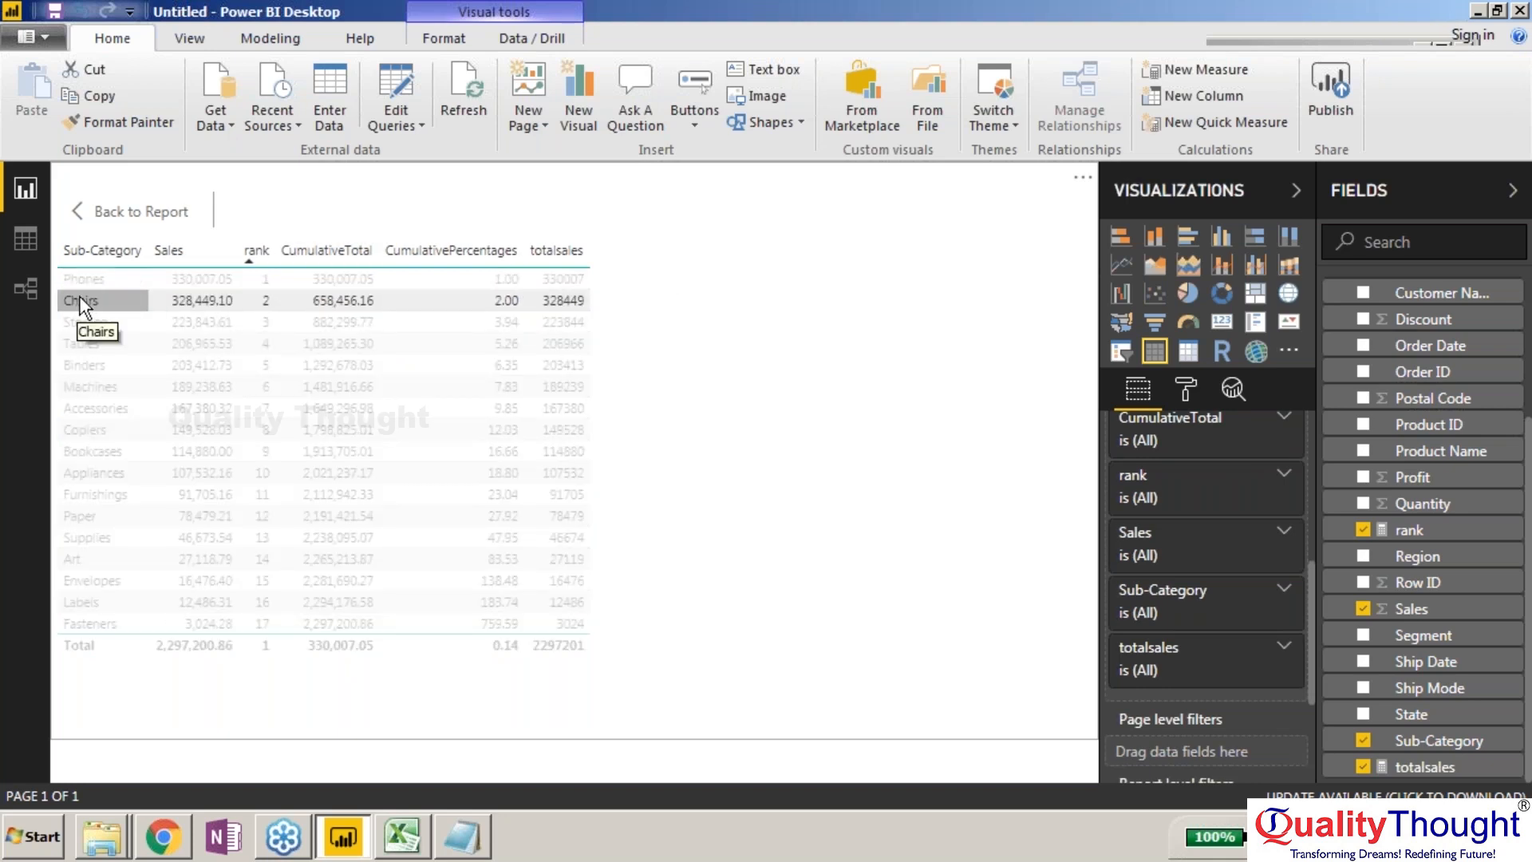
pyautogui.click(705, 268)
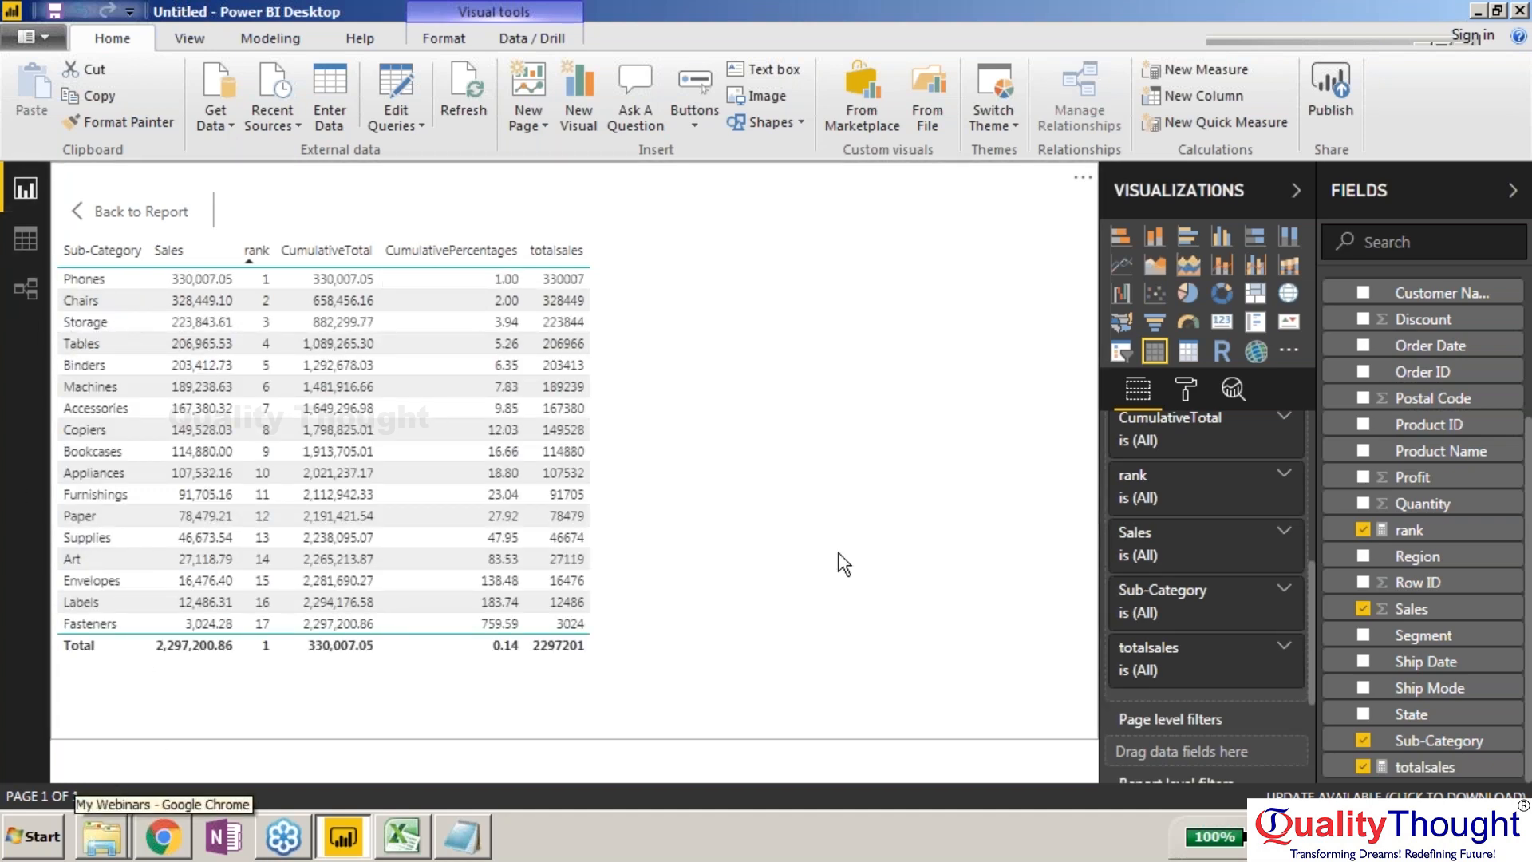
pyautogui.click(117, 628)
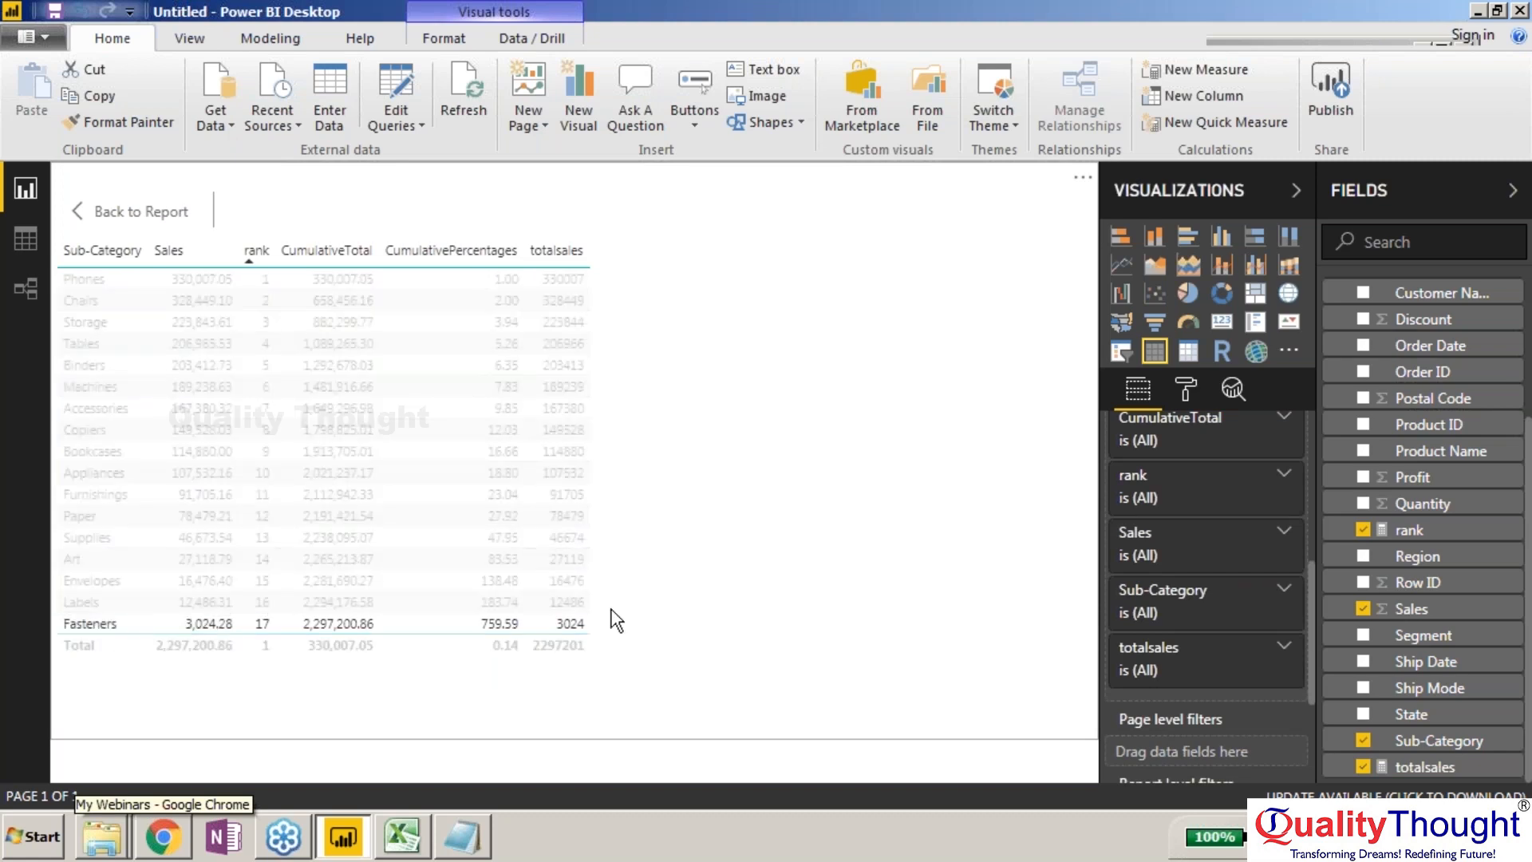
pyautogui.click(668, 624)
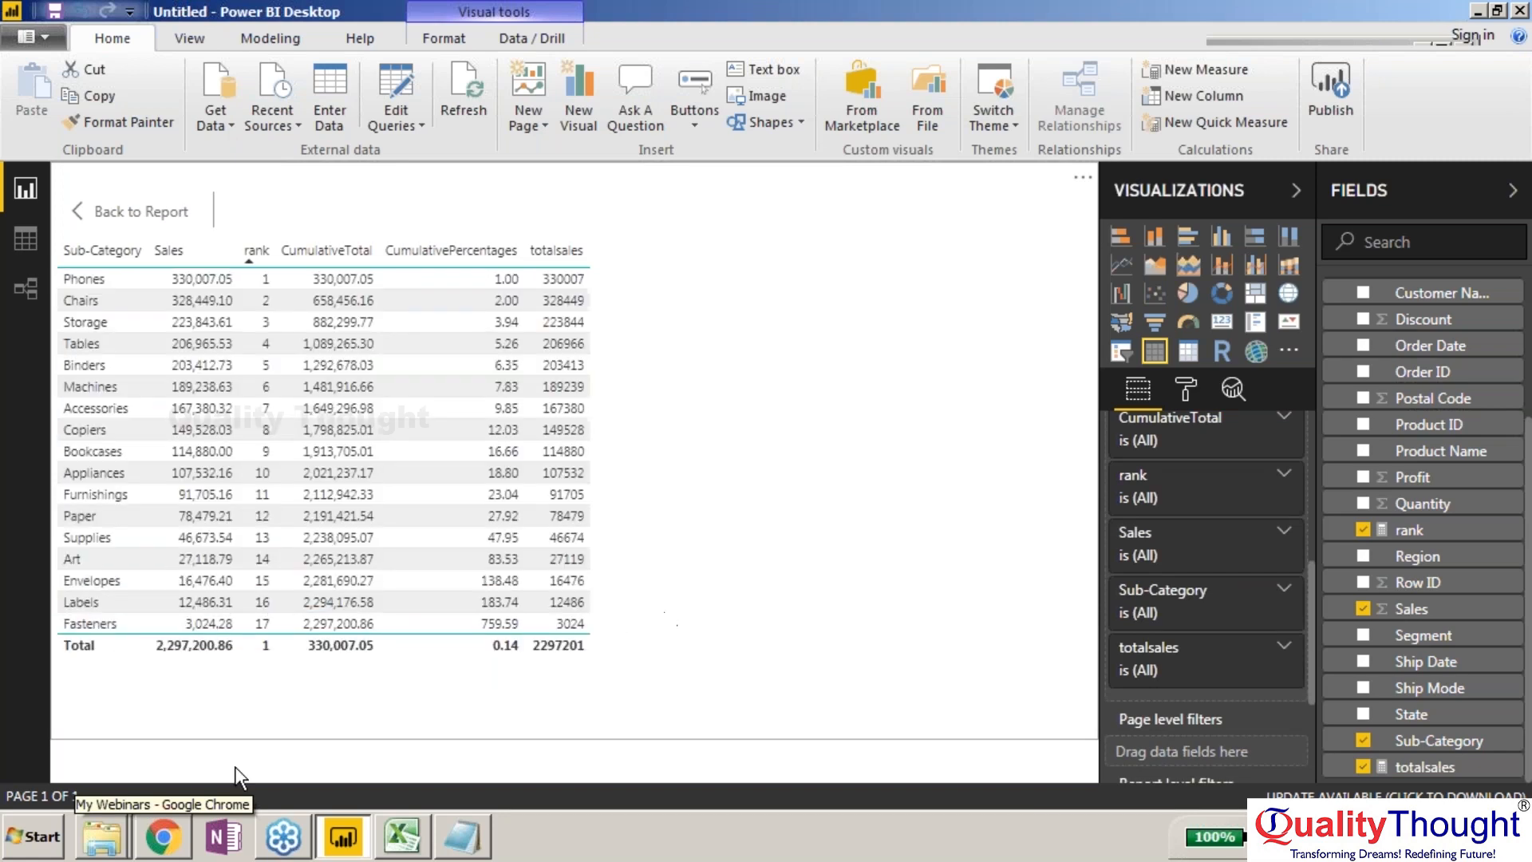
# Step: Leave the table's focus mode, examine the combo chart in focus mode, and return to the report page
pyautogui.click(160, 212)
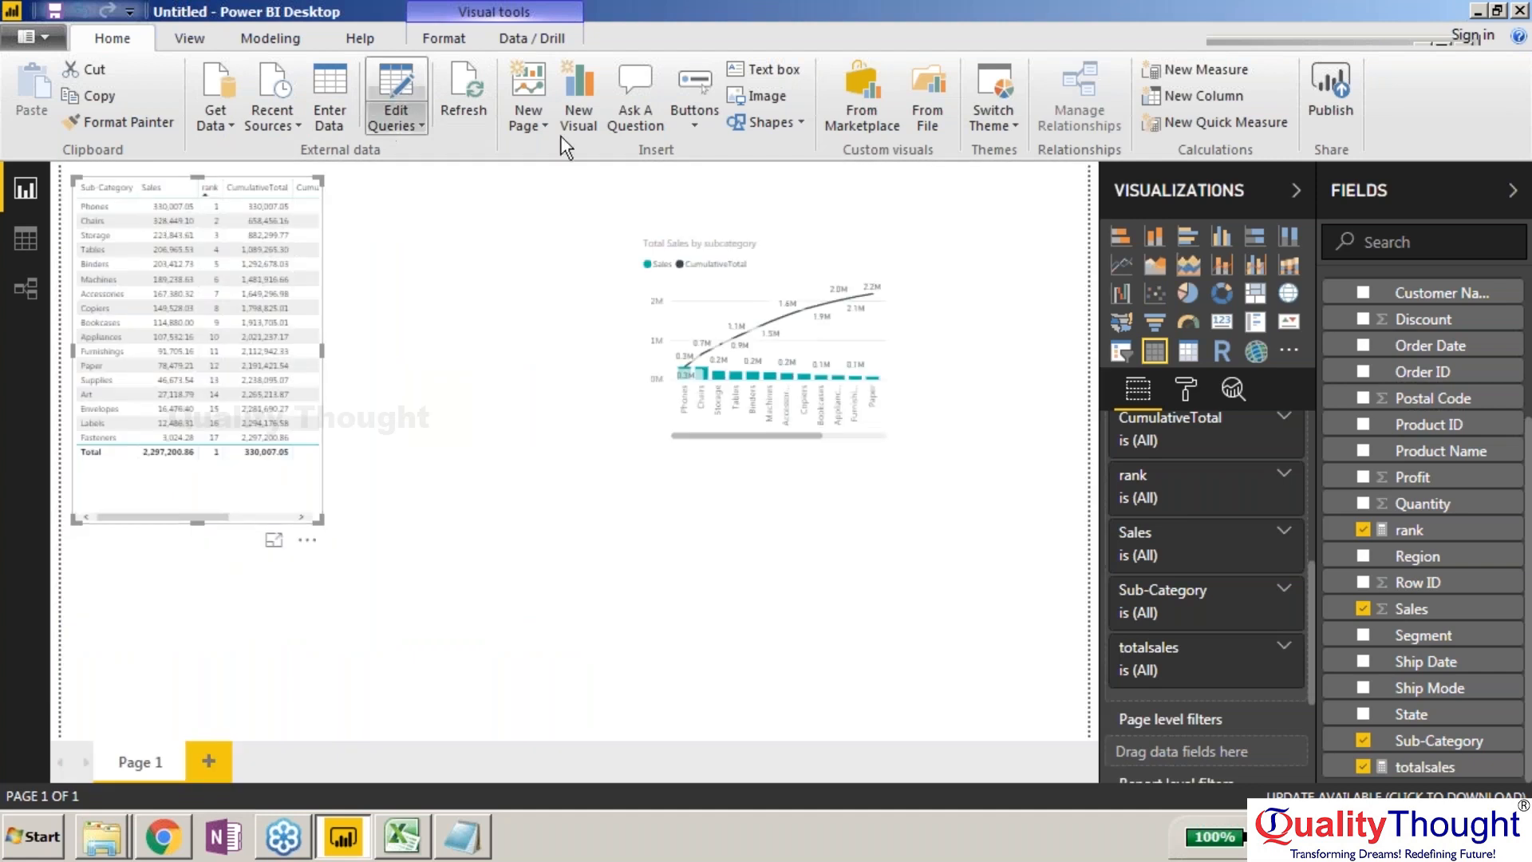
pyautogui.click(844, 235)
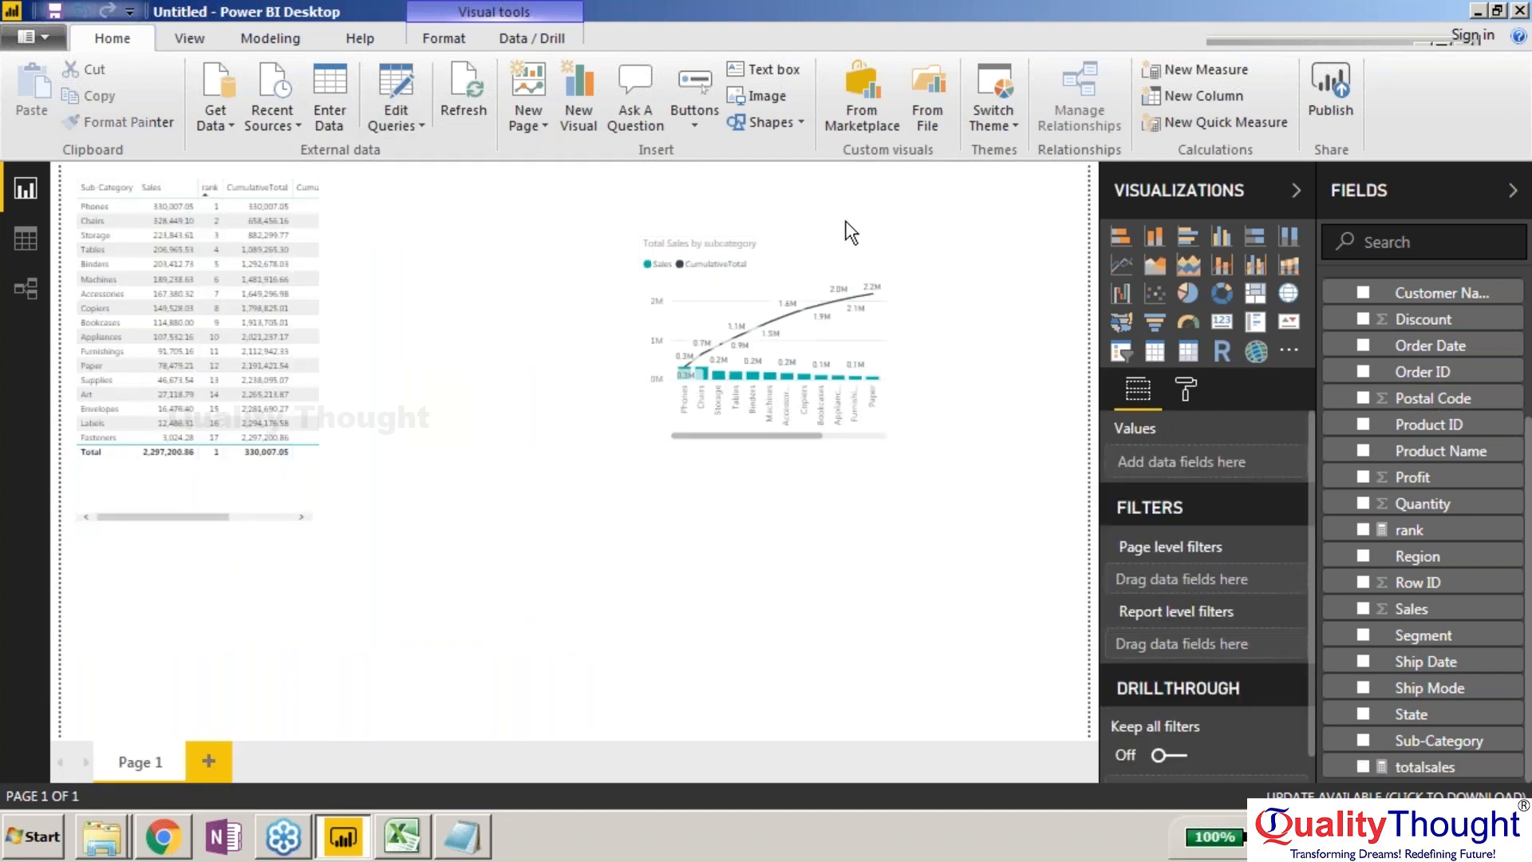
pyautogui.click(839, 229)
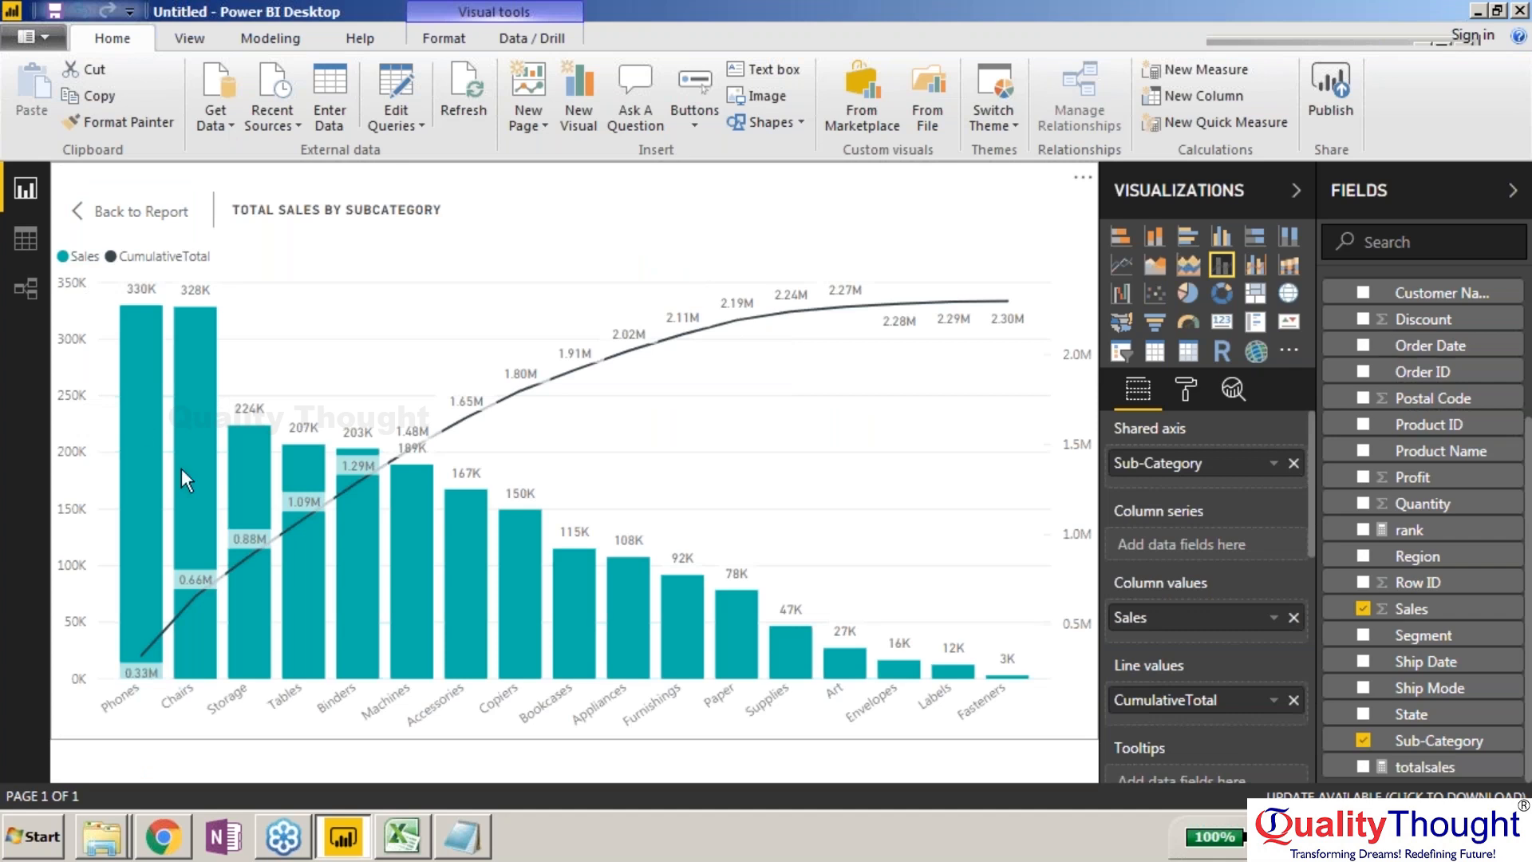
pyautogui.click(78, 211)
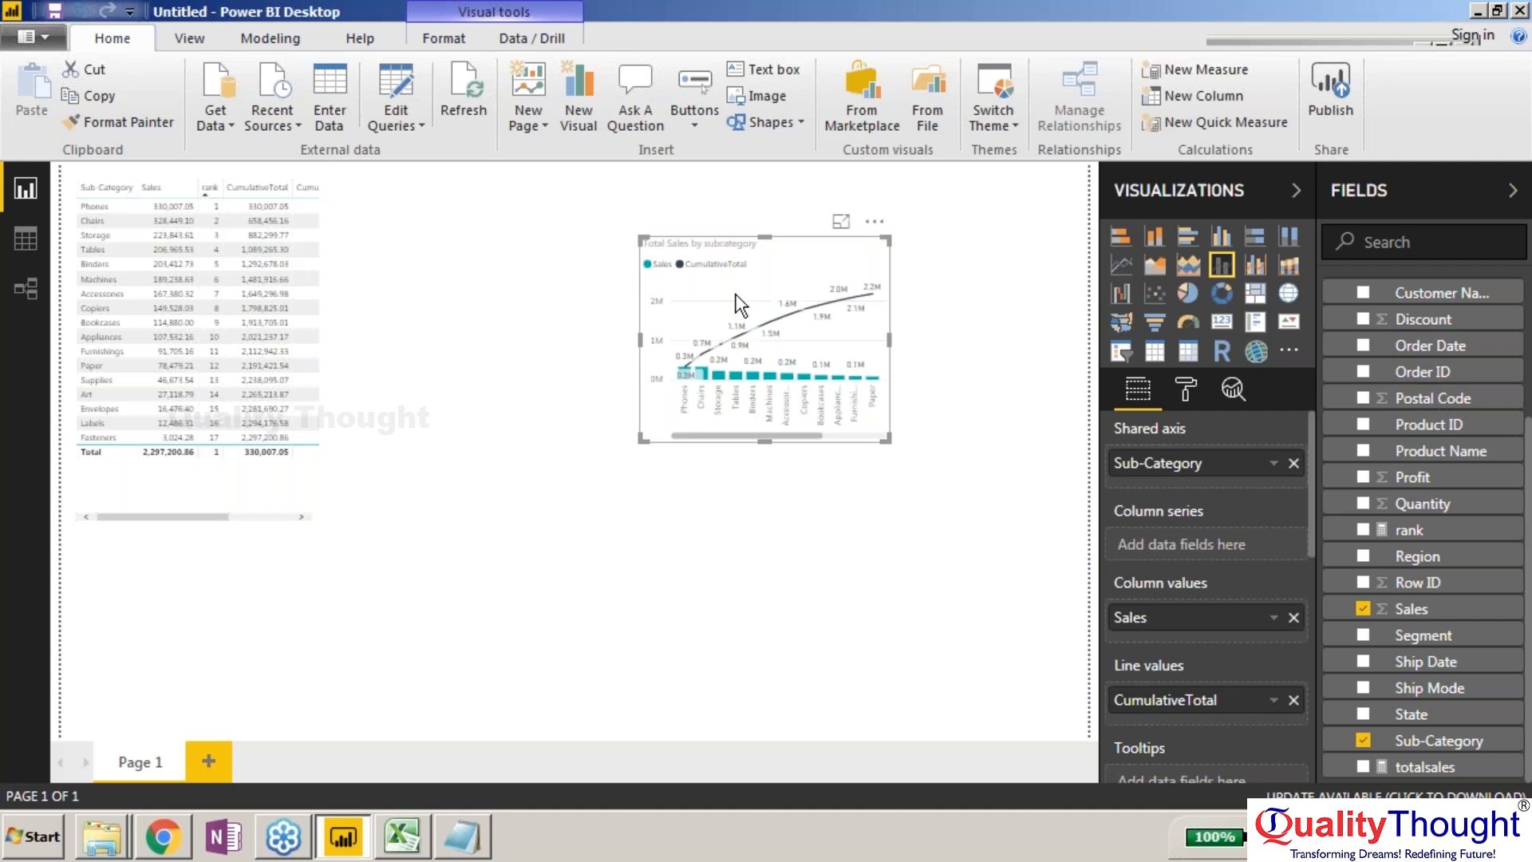
# Step: Enlarge the sub-category table in focus mode and sort it by totalsales in descending order
pyautogui.click(289, 536)
pyautogui.click(274, 535)
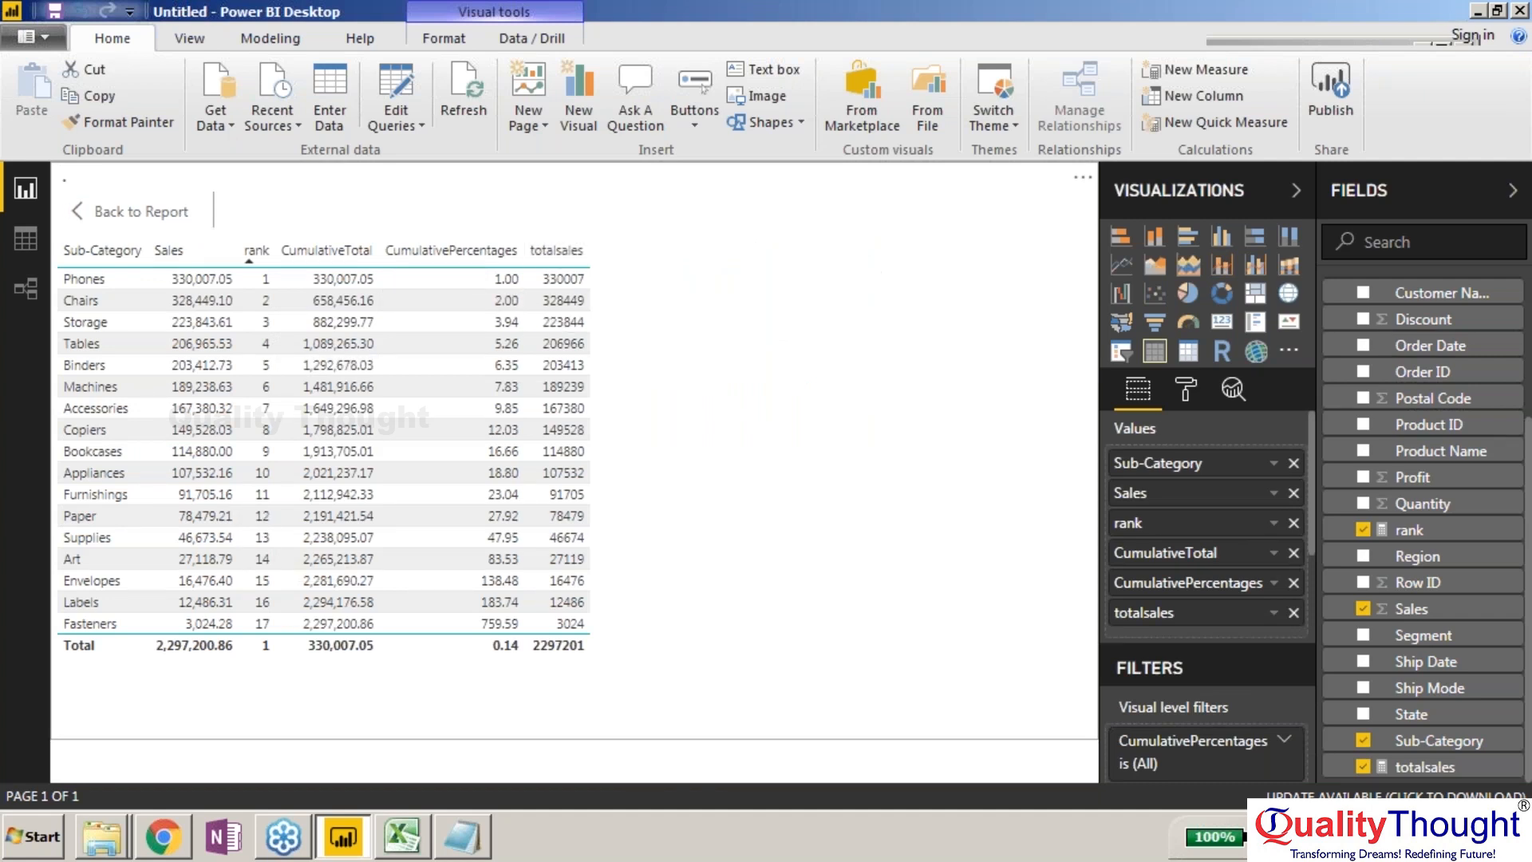
pyautogui.click(575, 247)
# Step: Examine the totalsales measure's formula alongside the table's totalsales column, and return to the report page
pyautogui.doubleClick(1421, 773)
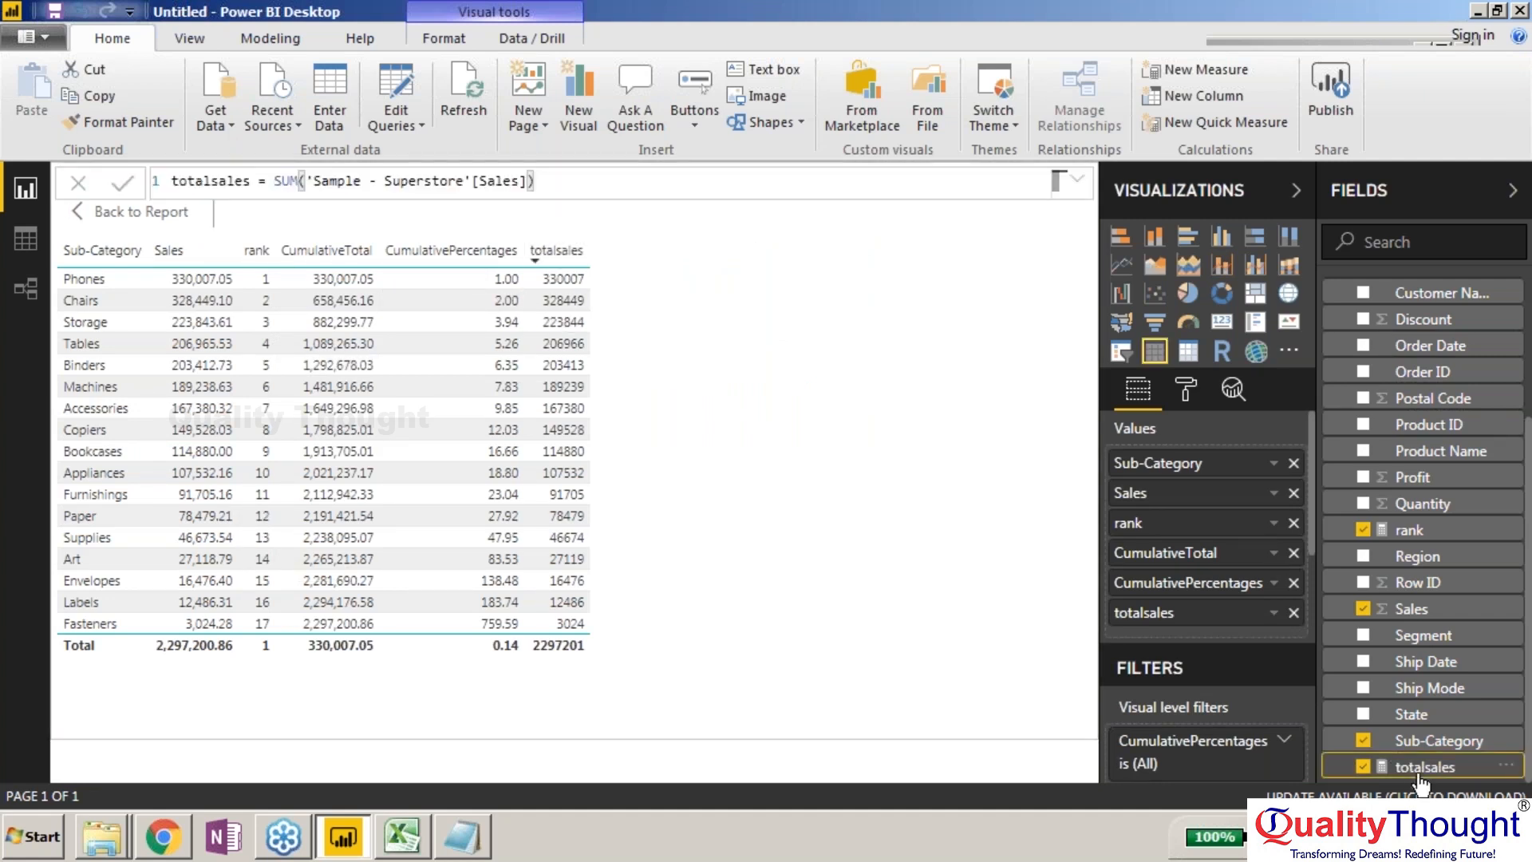
pyautogui.rightClick(1504, 768)
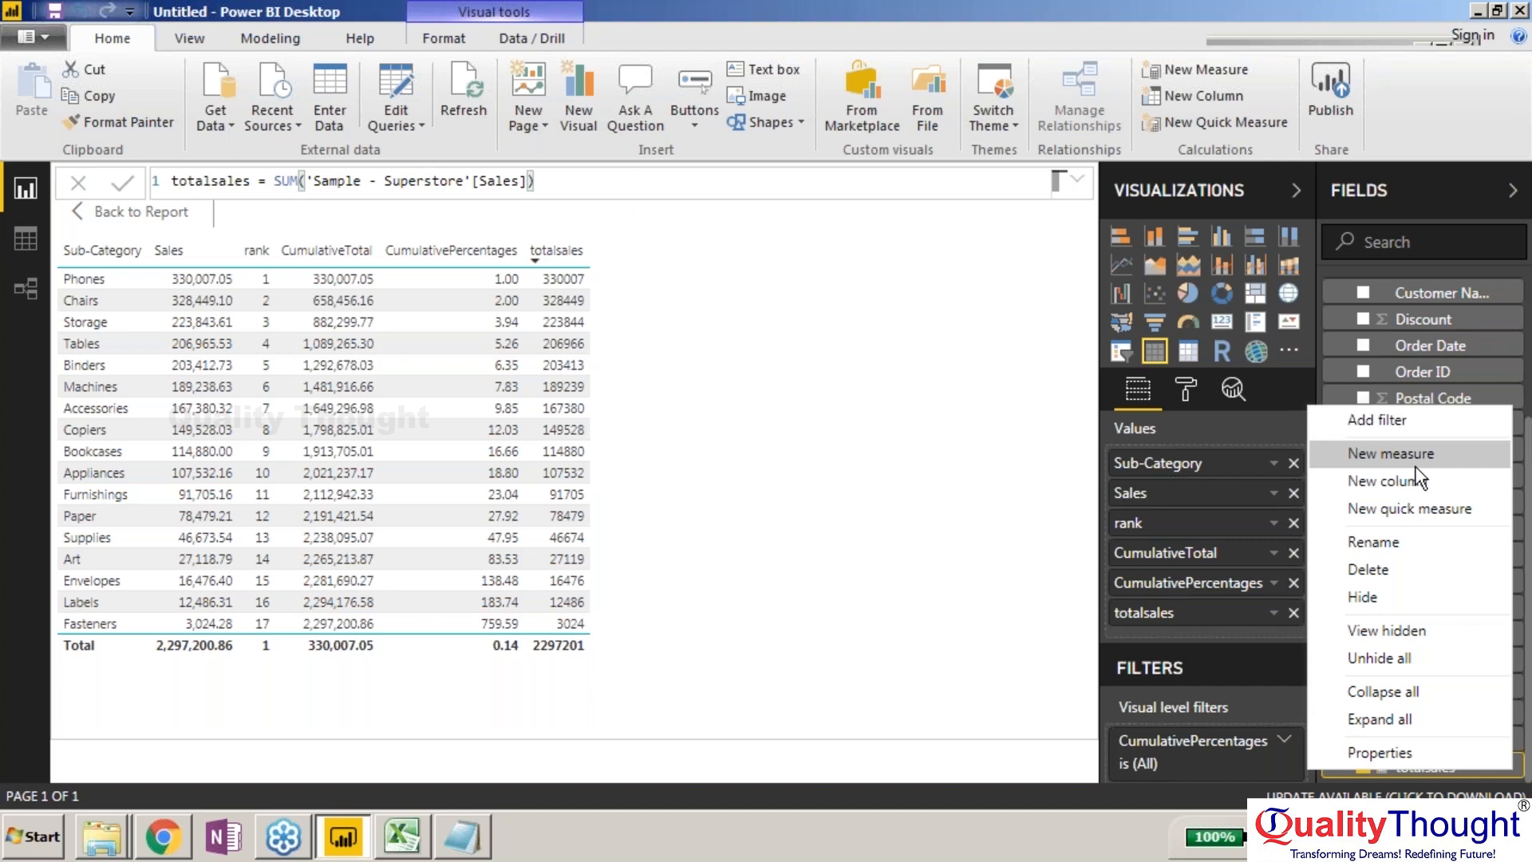
pyautogui.click(975, 427)
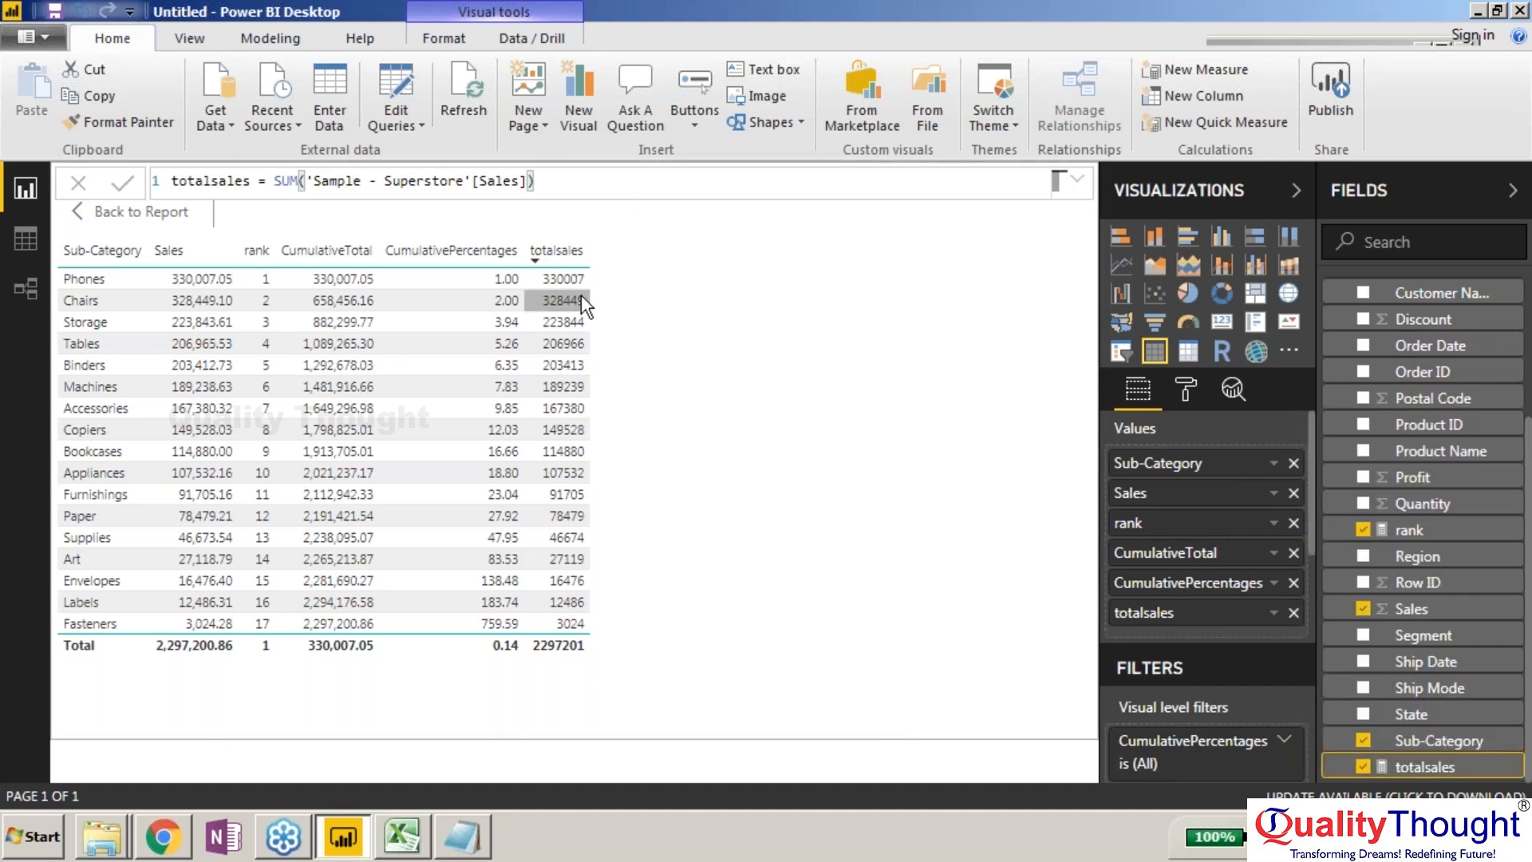
pyautogui.click(332, 169)
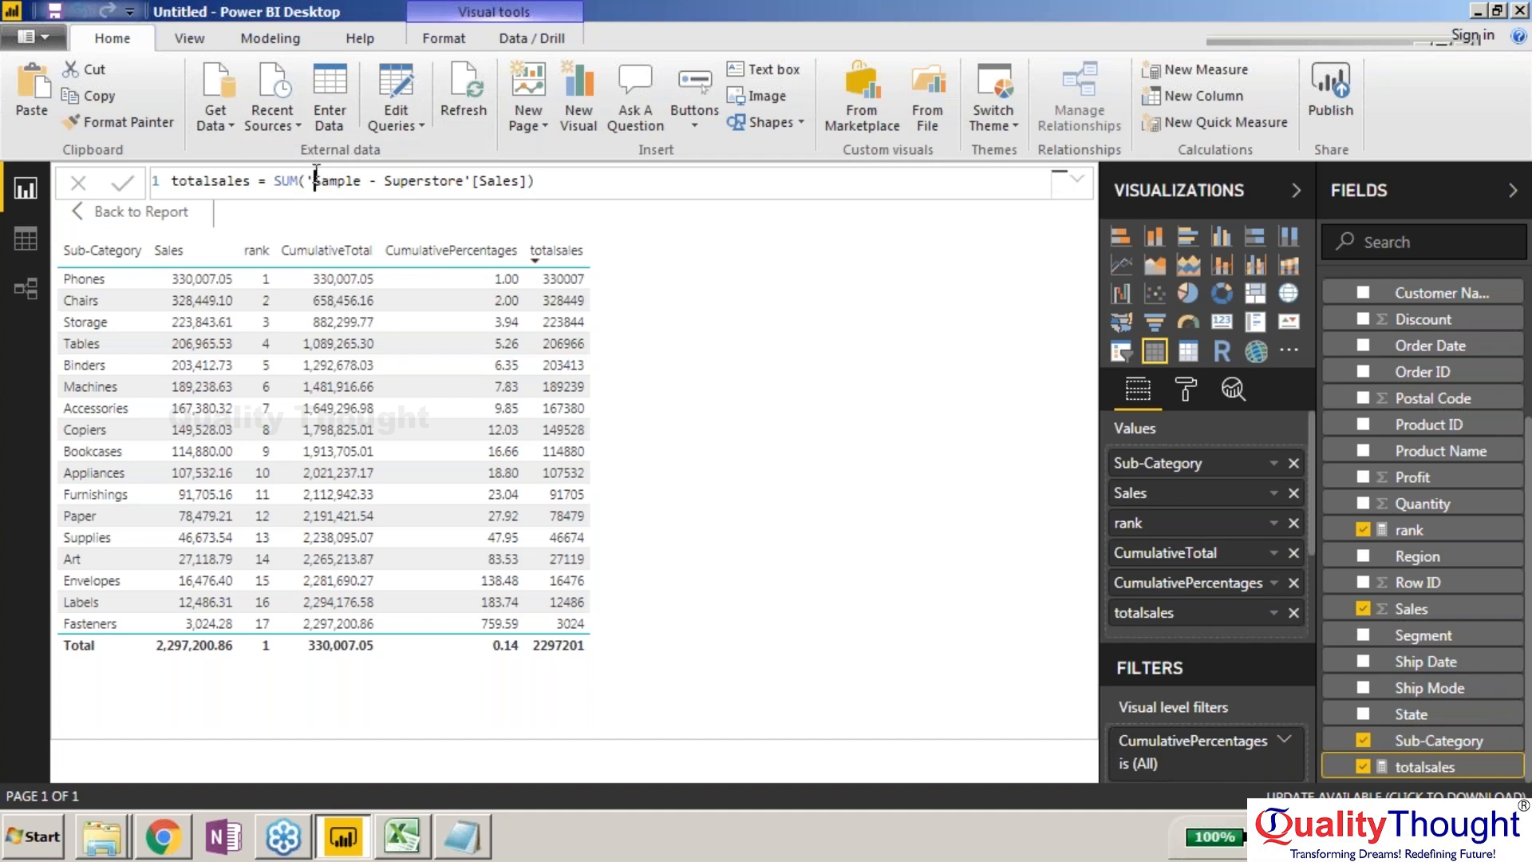
pyautogui.click(520, 182)
pyautogui.click(576, 186)
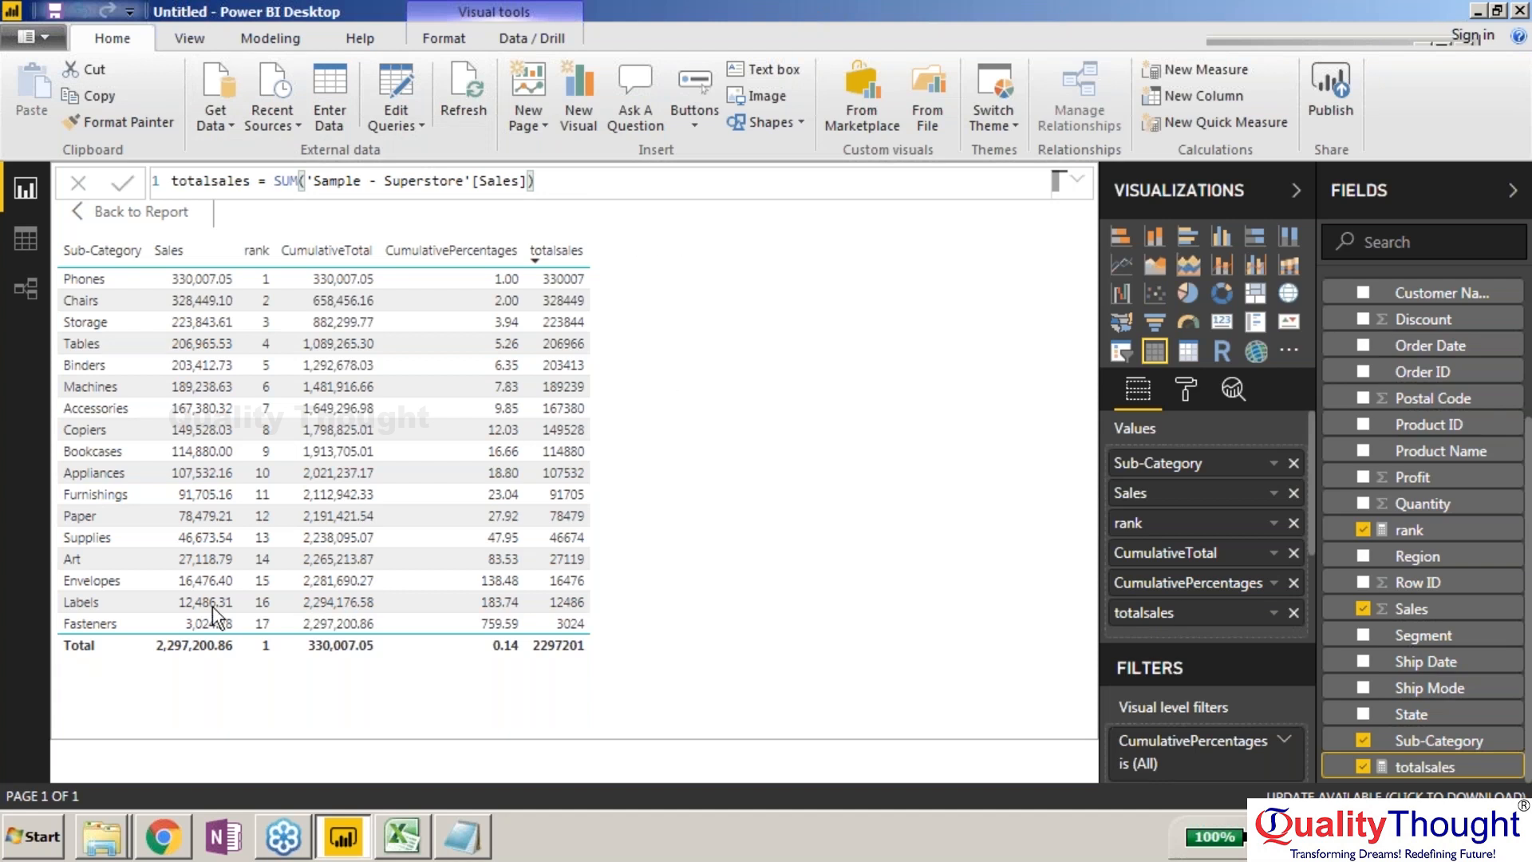
pyautogui.click(82, 214)
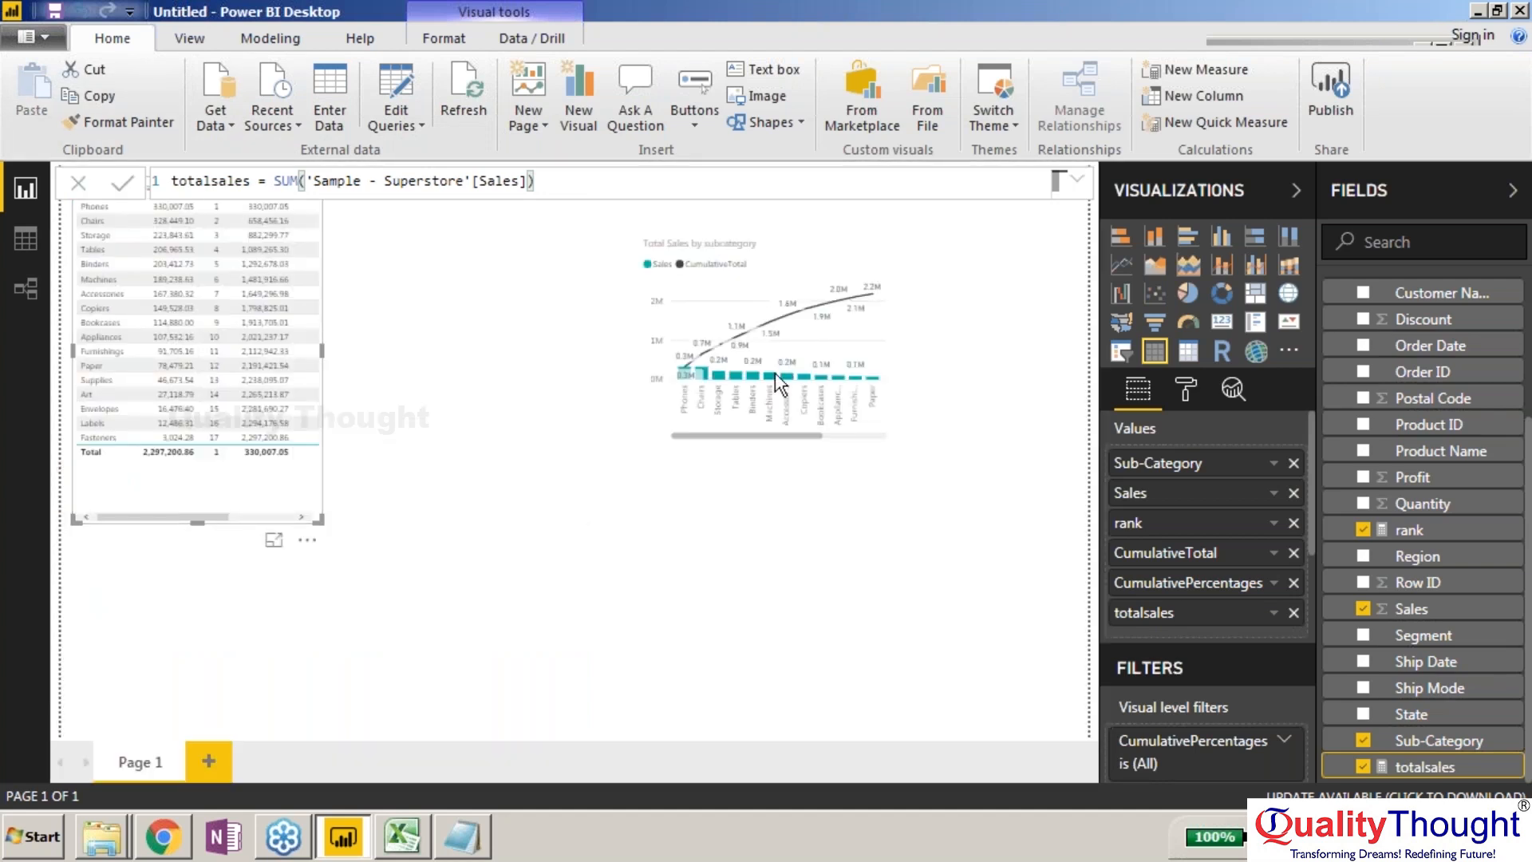
# Step: Examine the combo chart and the sub-category table in focus mode by turns, and return to the report page
pyautogui.click(825, 376)
pyautogui.click(841, 221)
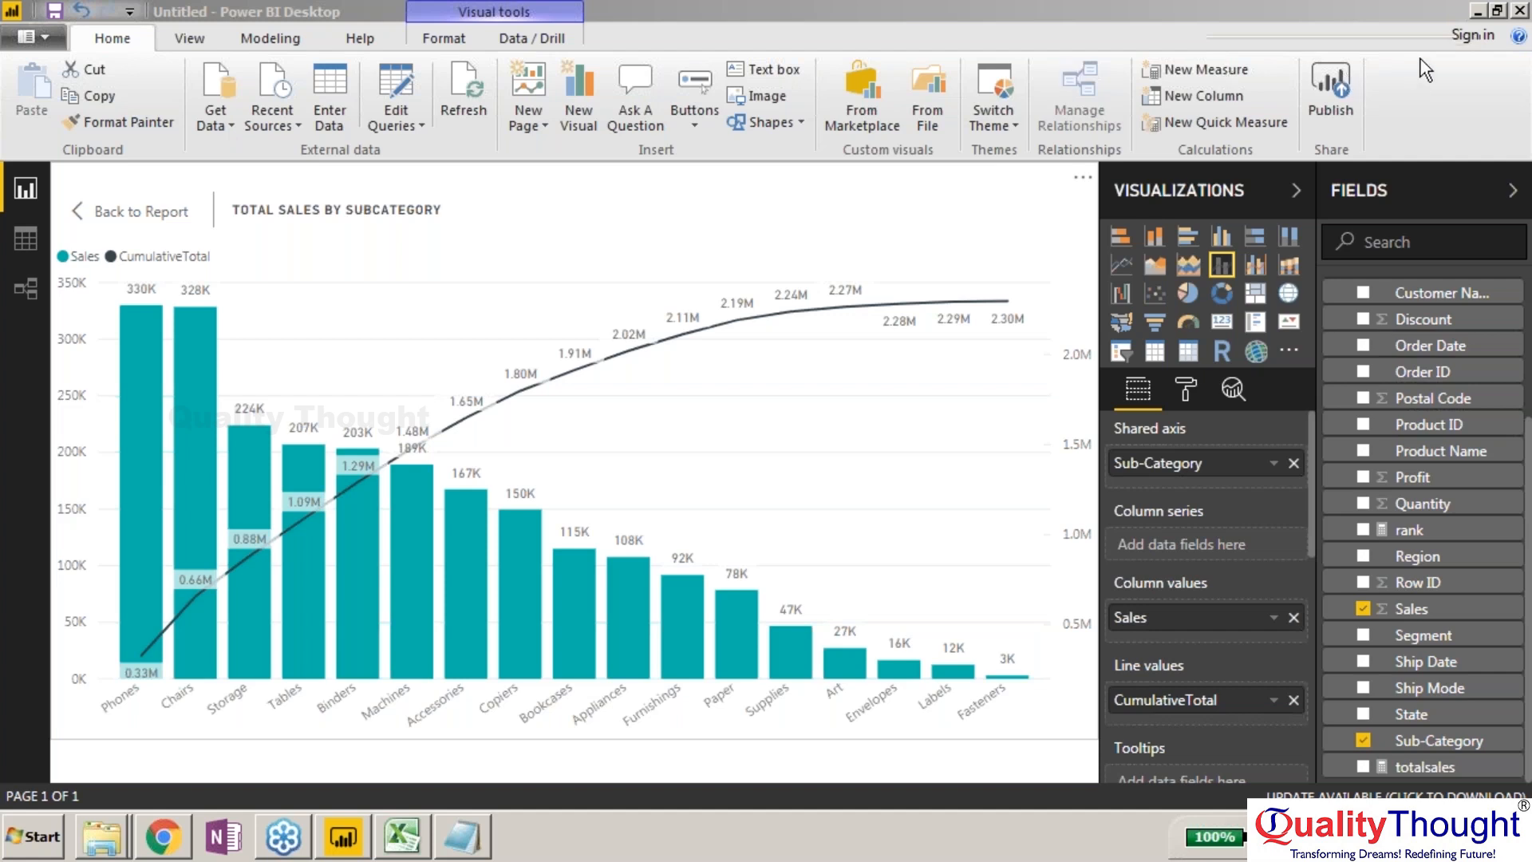
pyautogui.click(84, 213)
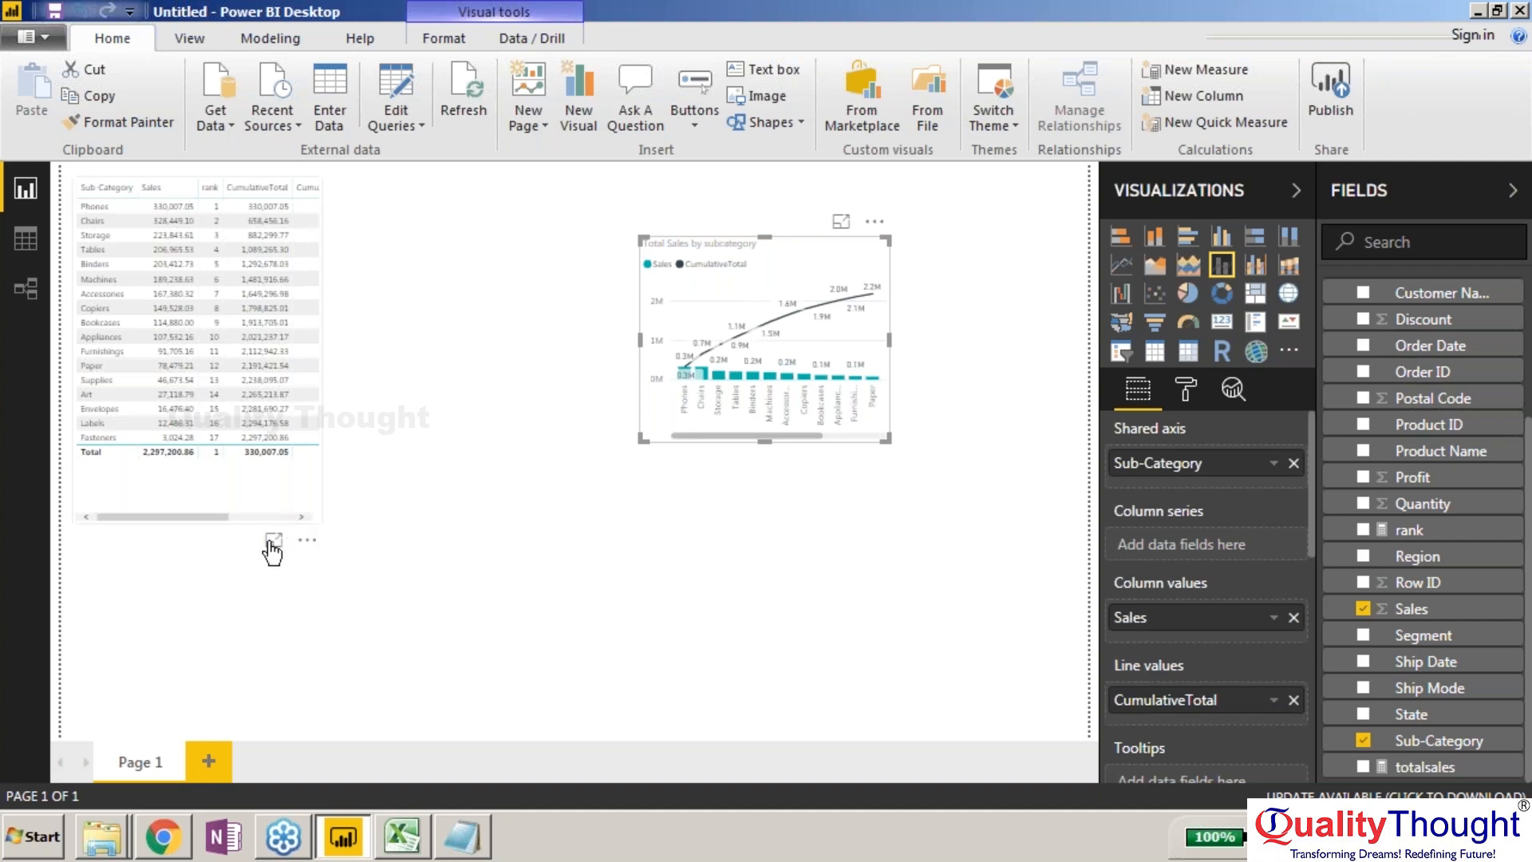
pyautogui.click(272, 542)
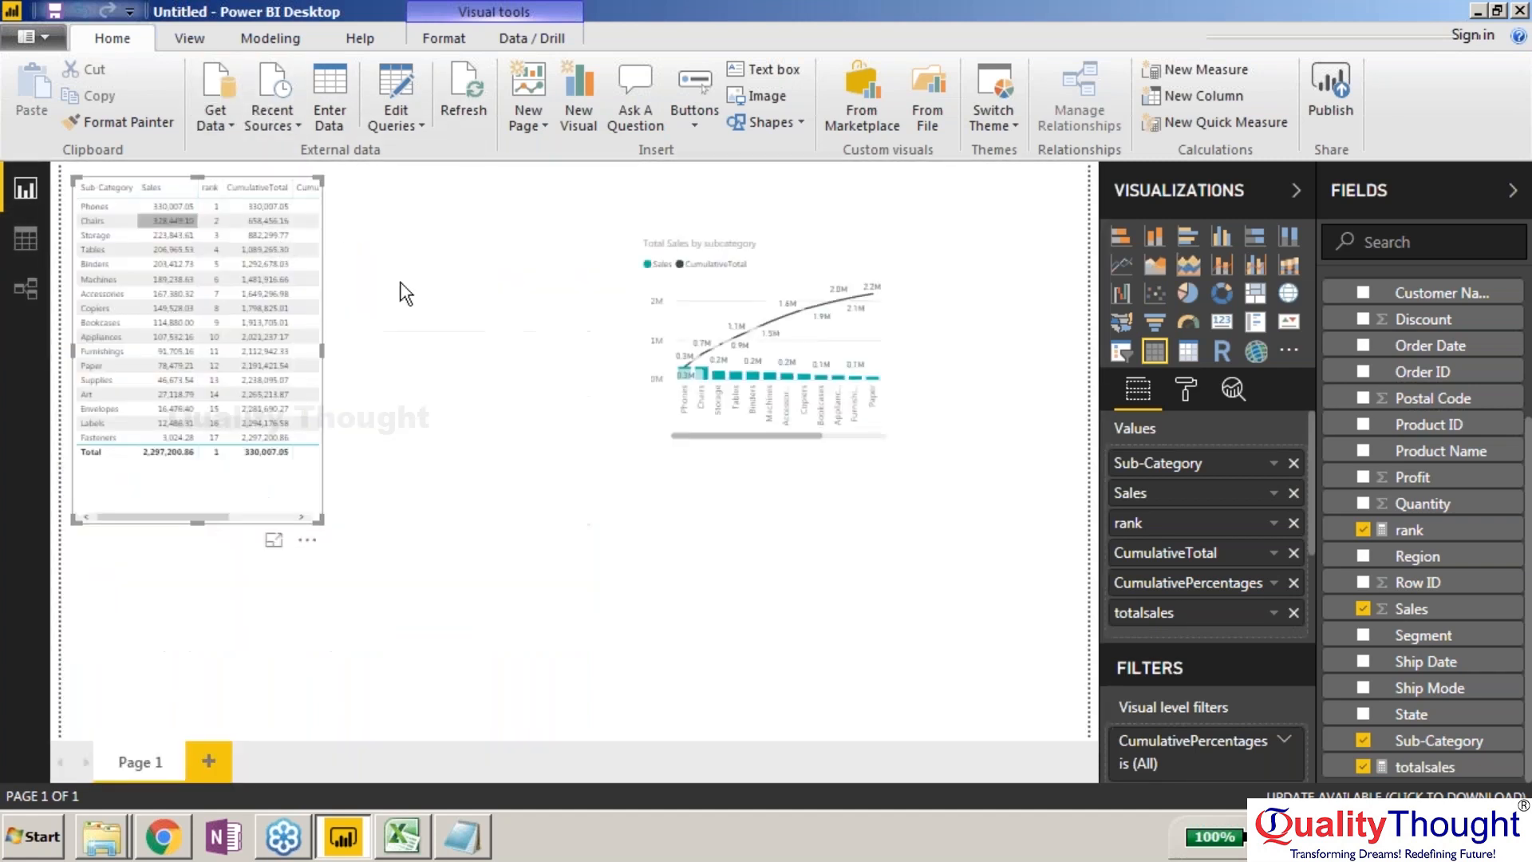
pyautogui.click(781, 369)
pyautogui.click(838, 226)
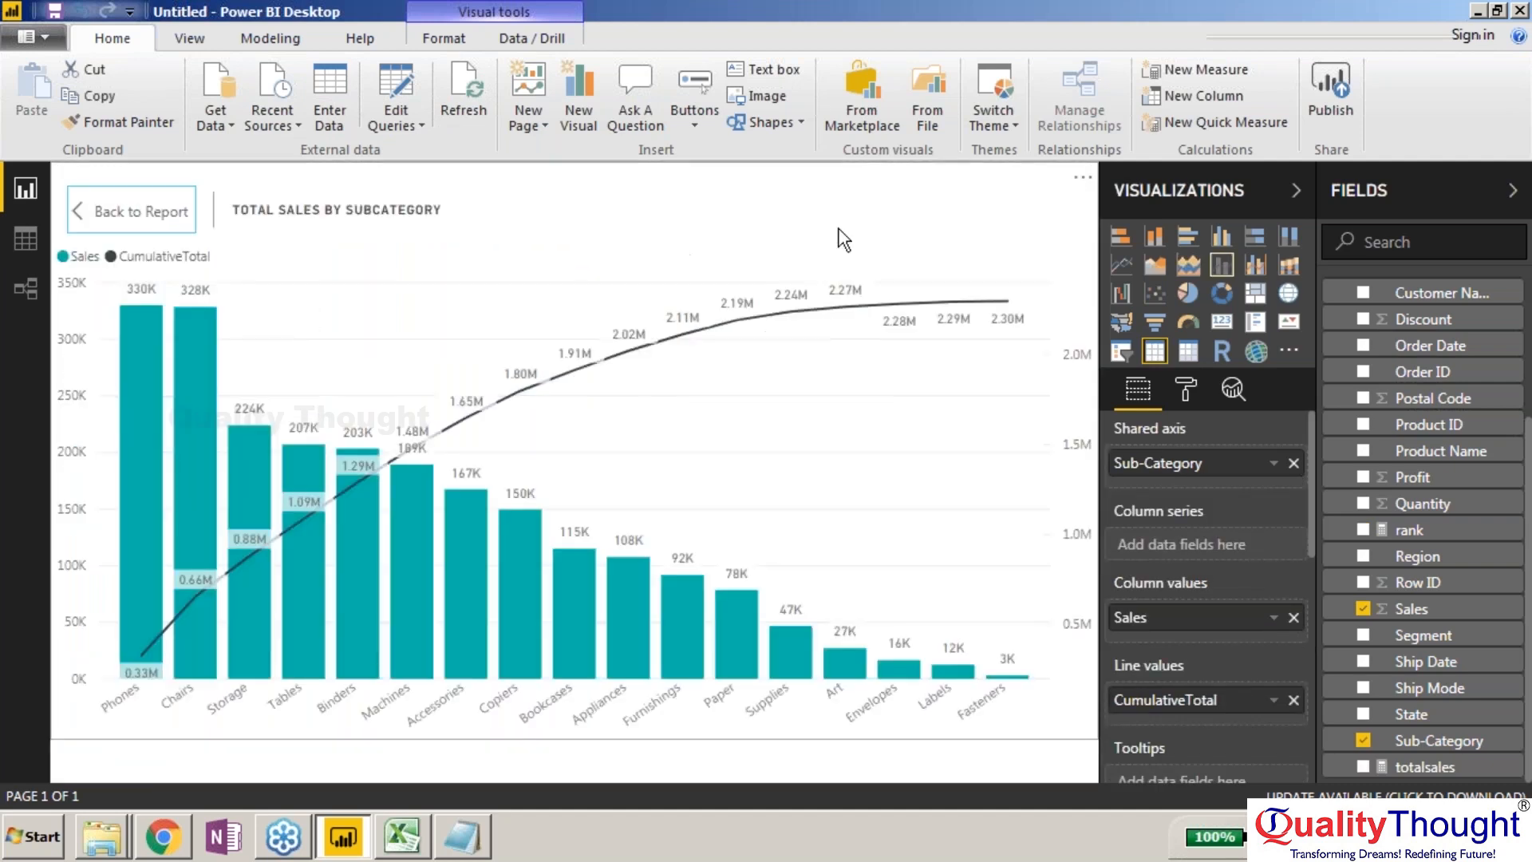
pyautogui.moveTo(875, 316)
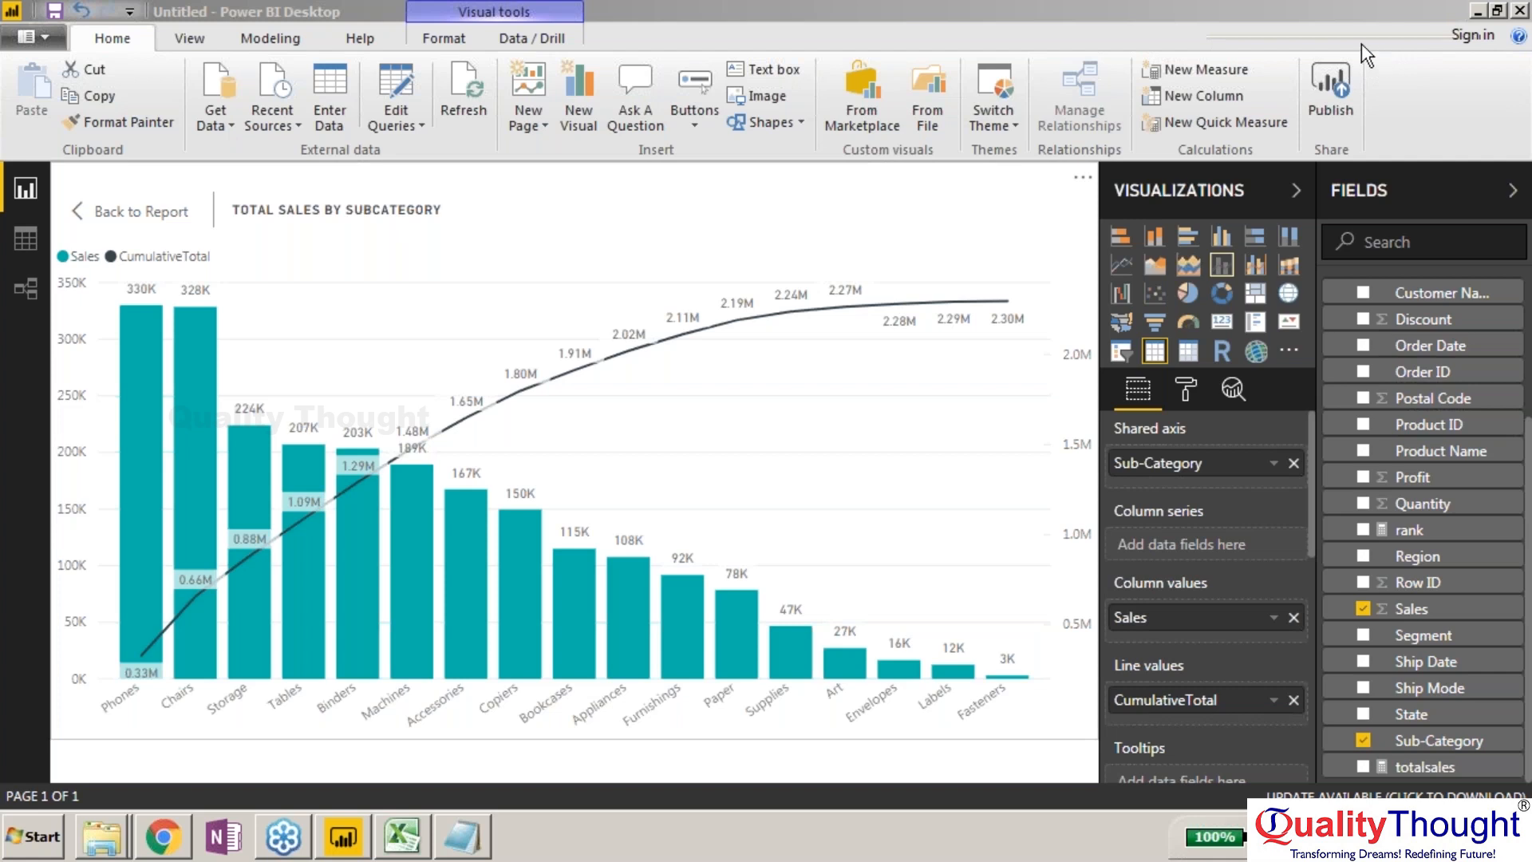
pyautogui.click(128, 215)
pyautogui.click(854, 447)
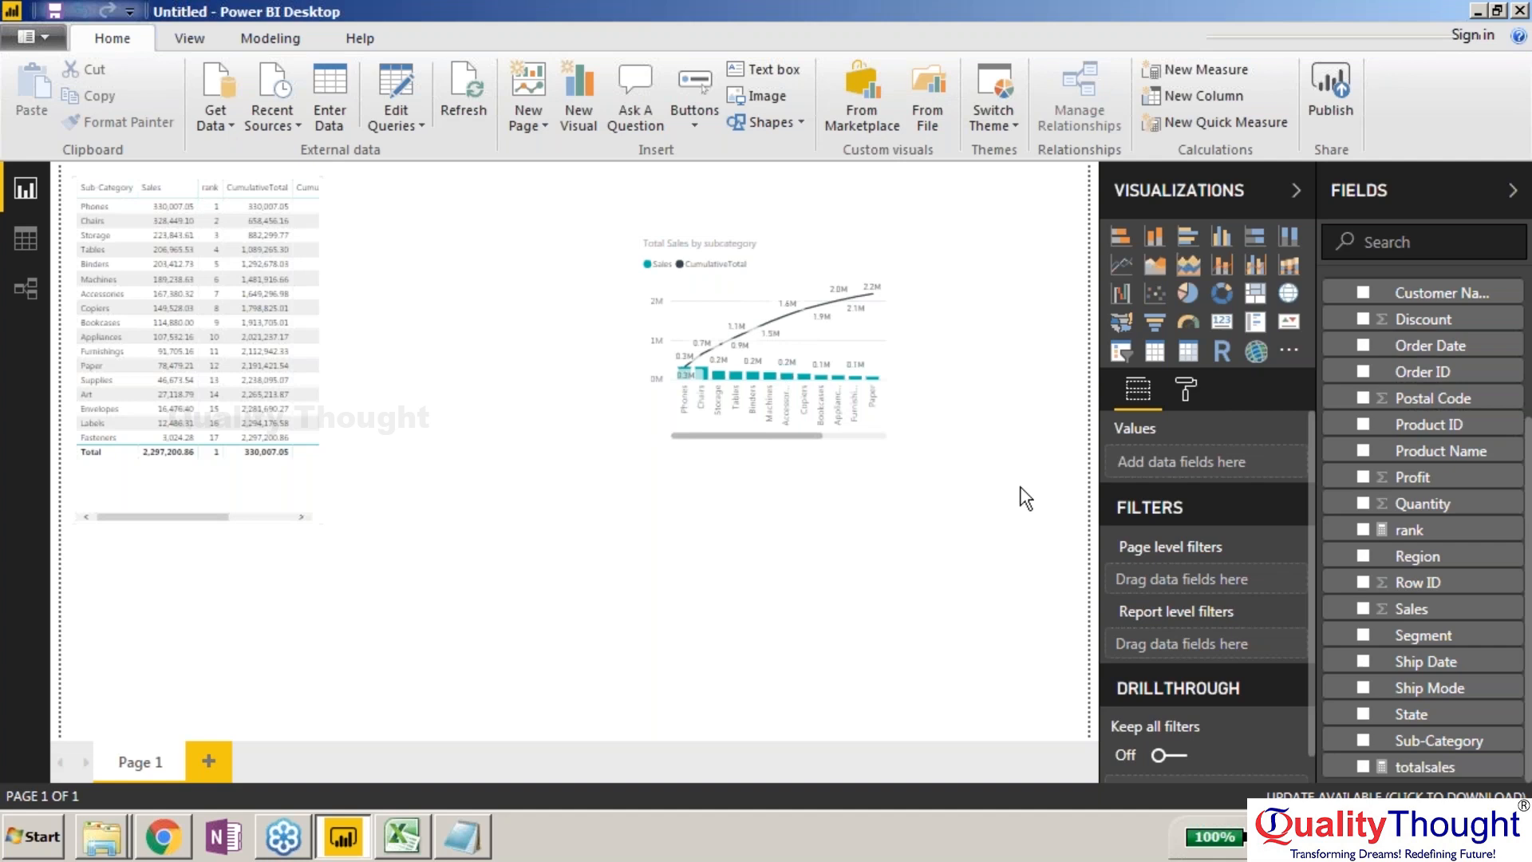
# Step: Show the CumulativePercentages measure's formula and examine its CumulativeTotal and totalsales arguments
pyautogui.scroll(3, 1426, 399)
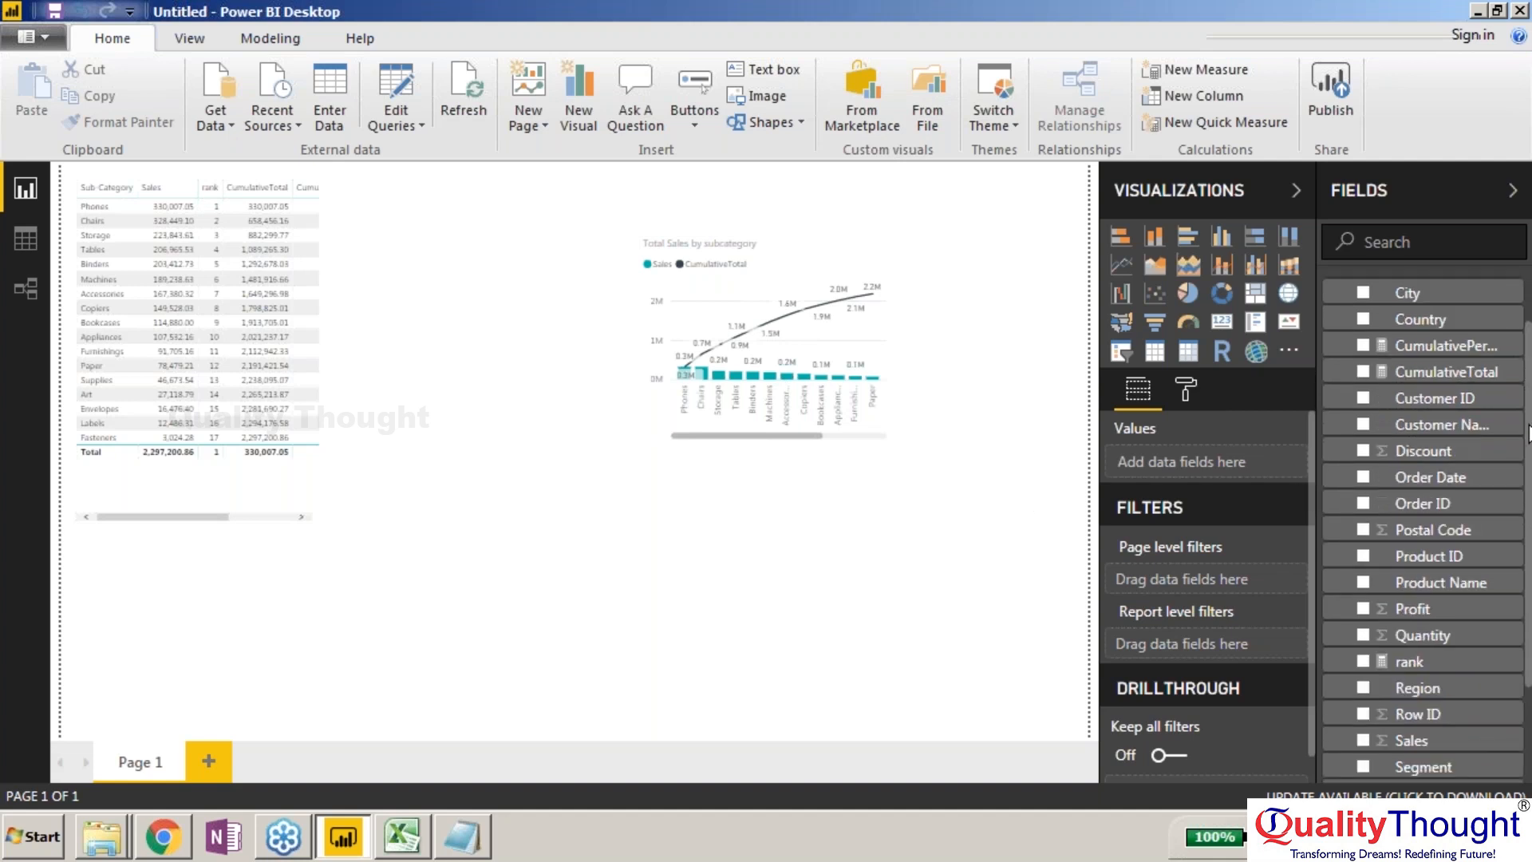
pyautogui.click(1436, 418)
pyautogui.click(1426, 396)
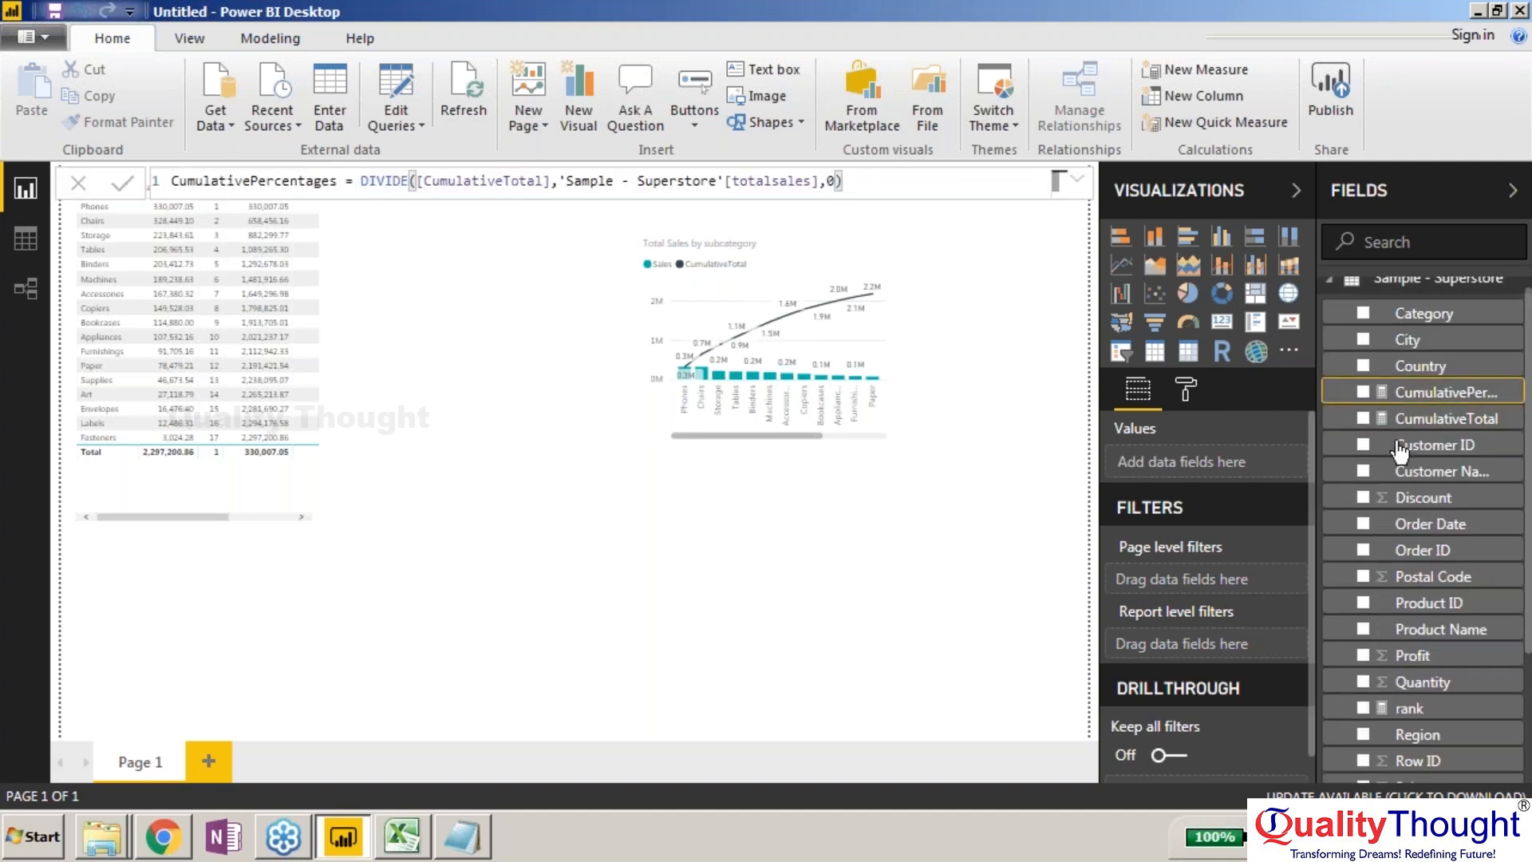
pyautogui.click(527, 180)
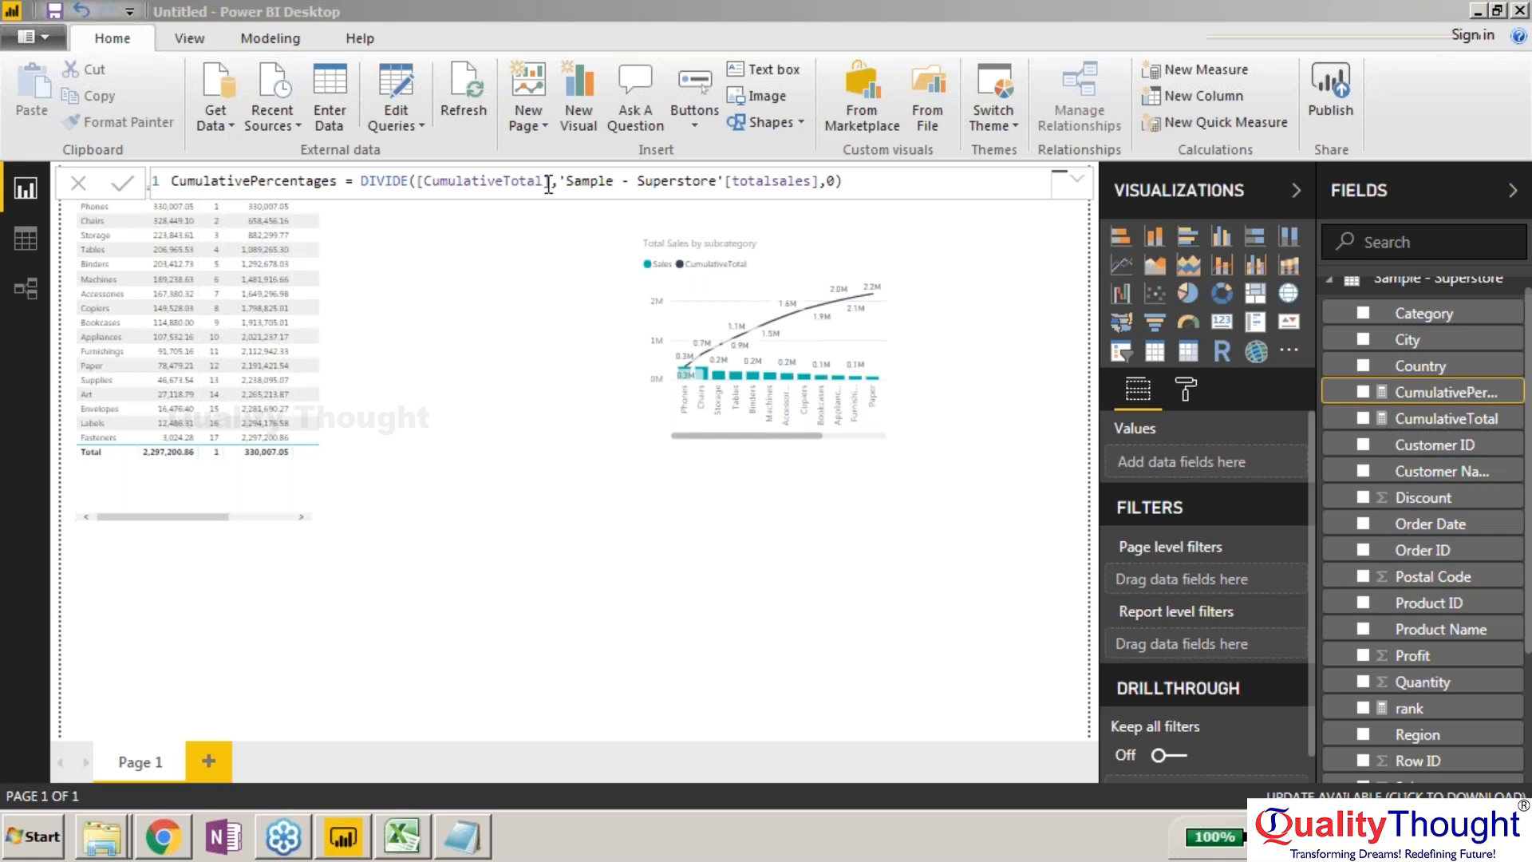
pyautogui.click(549, 186)
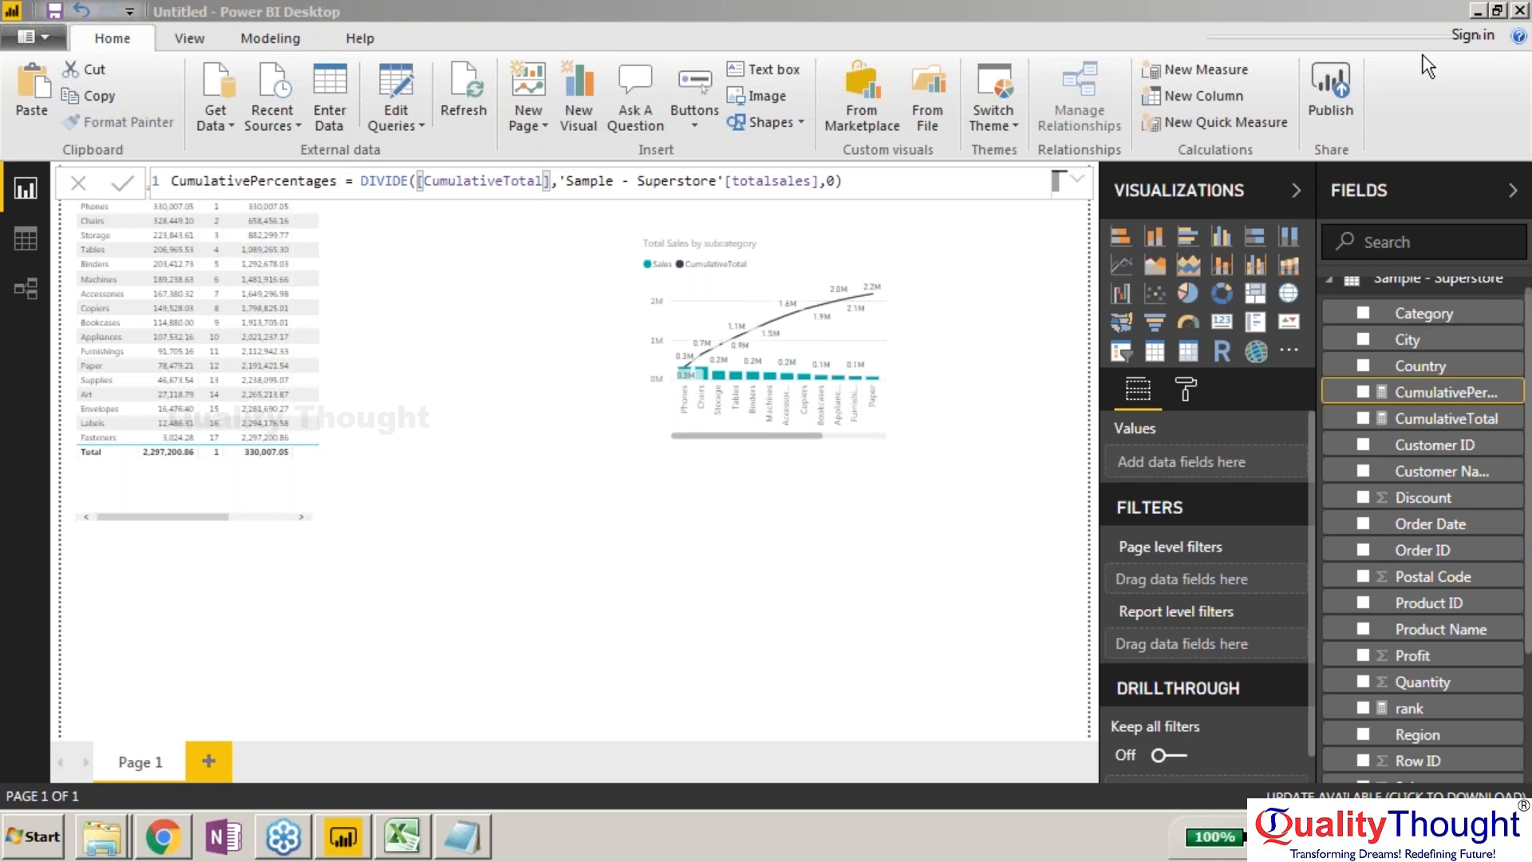
# Step: Enlarge the combo chart until all sub-categories fit on its axis, and move it up beside the table
pyautogui.click(772, 399)
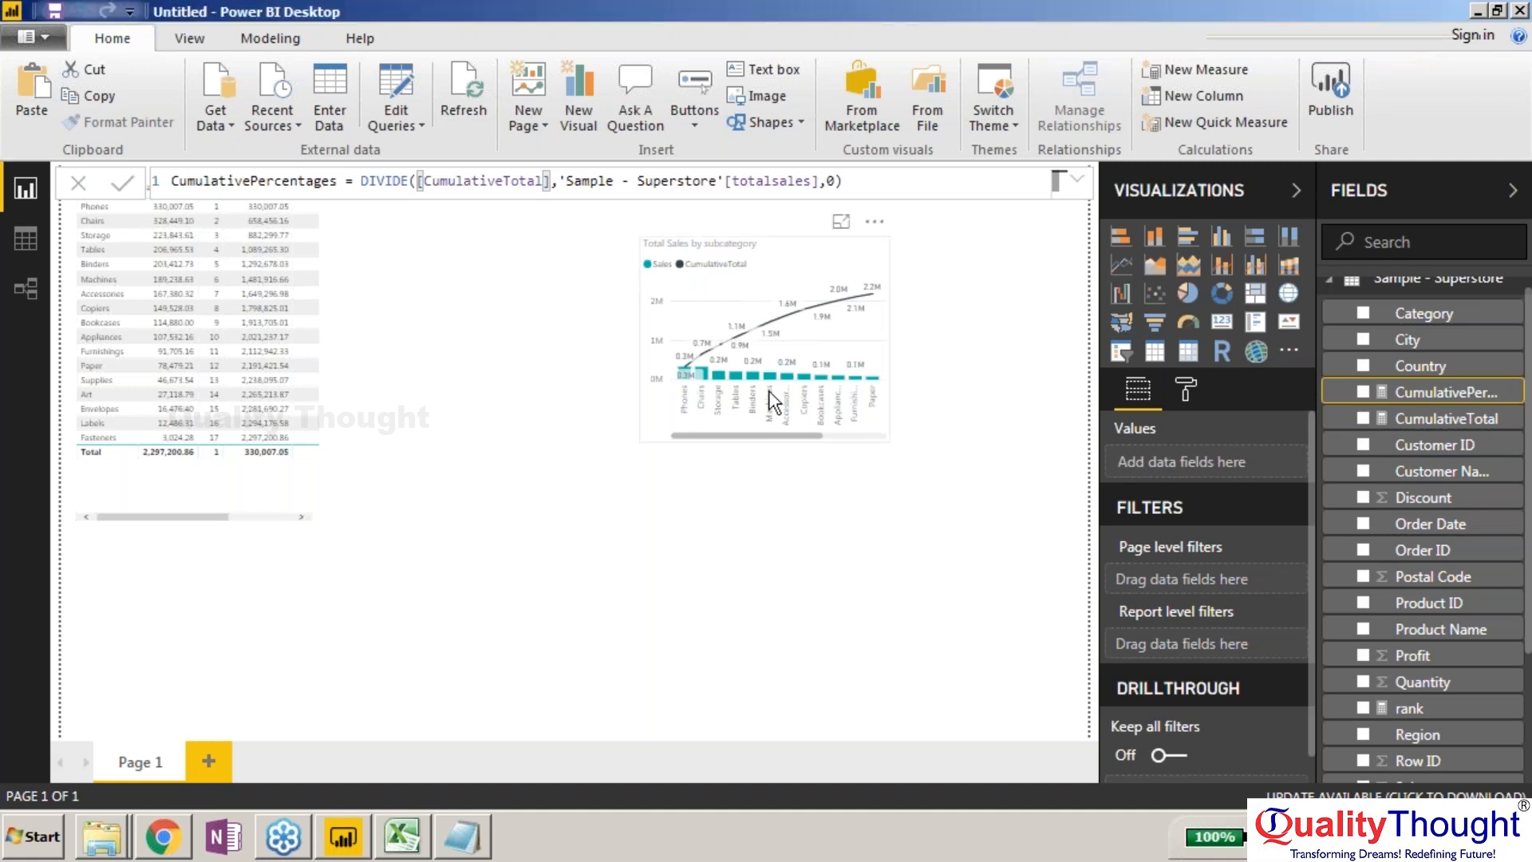
pyautogui.click(882, 439)
pyautogui.moveTo(884, 453); pyautogui.dragTo(1094, 553)
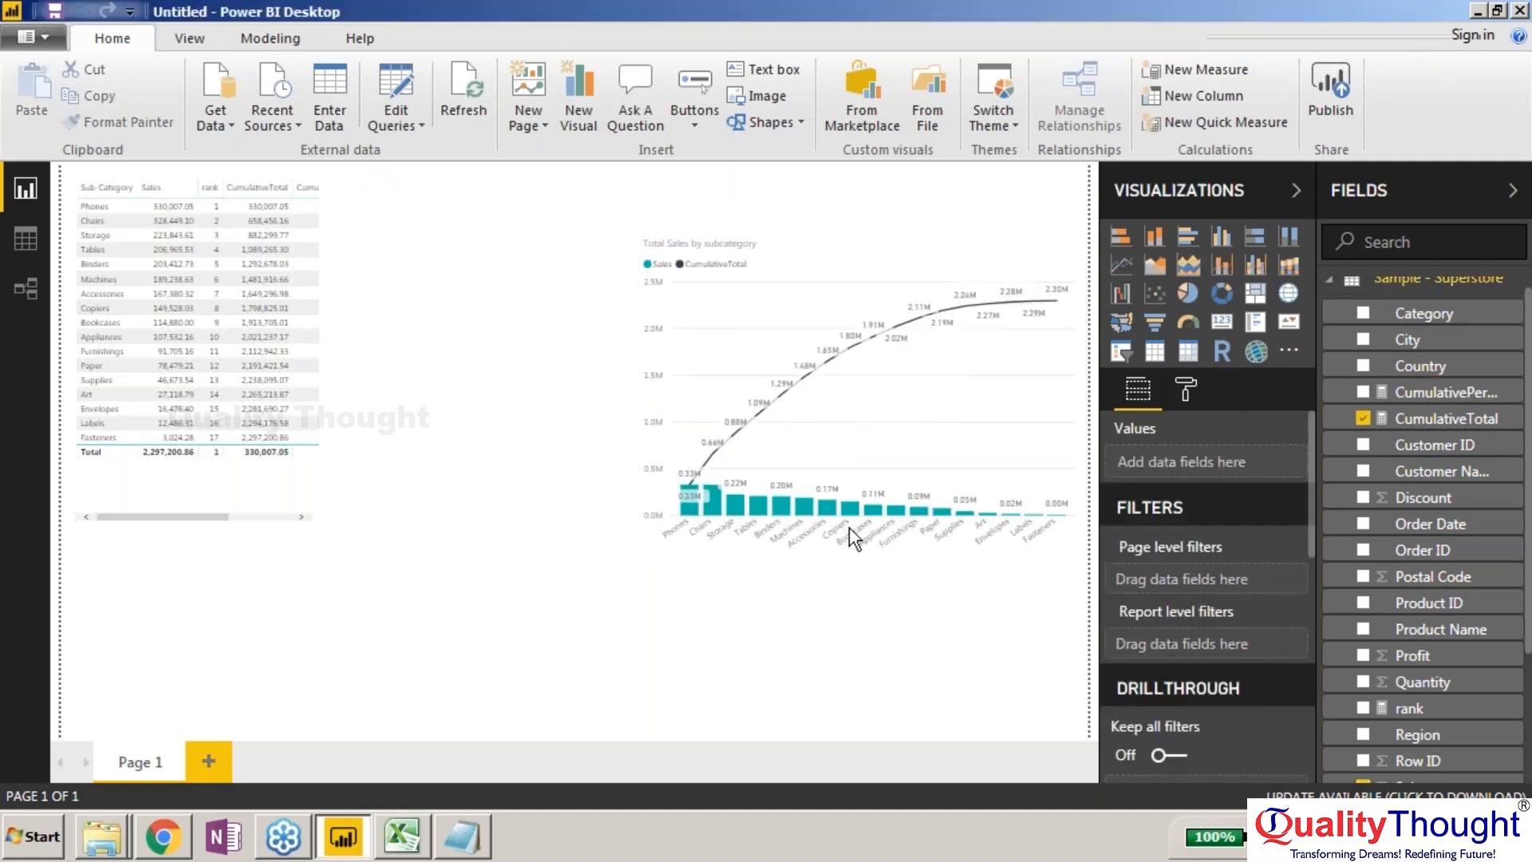
pyautogui.moveTo(882, 250); pyautogui.dragTo(697, 192)
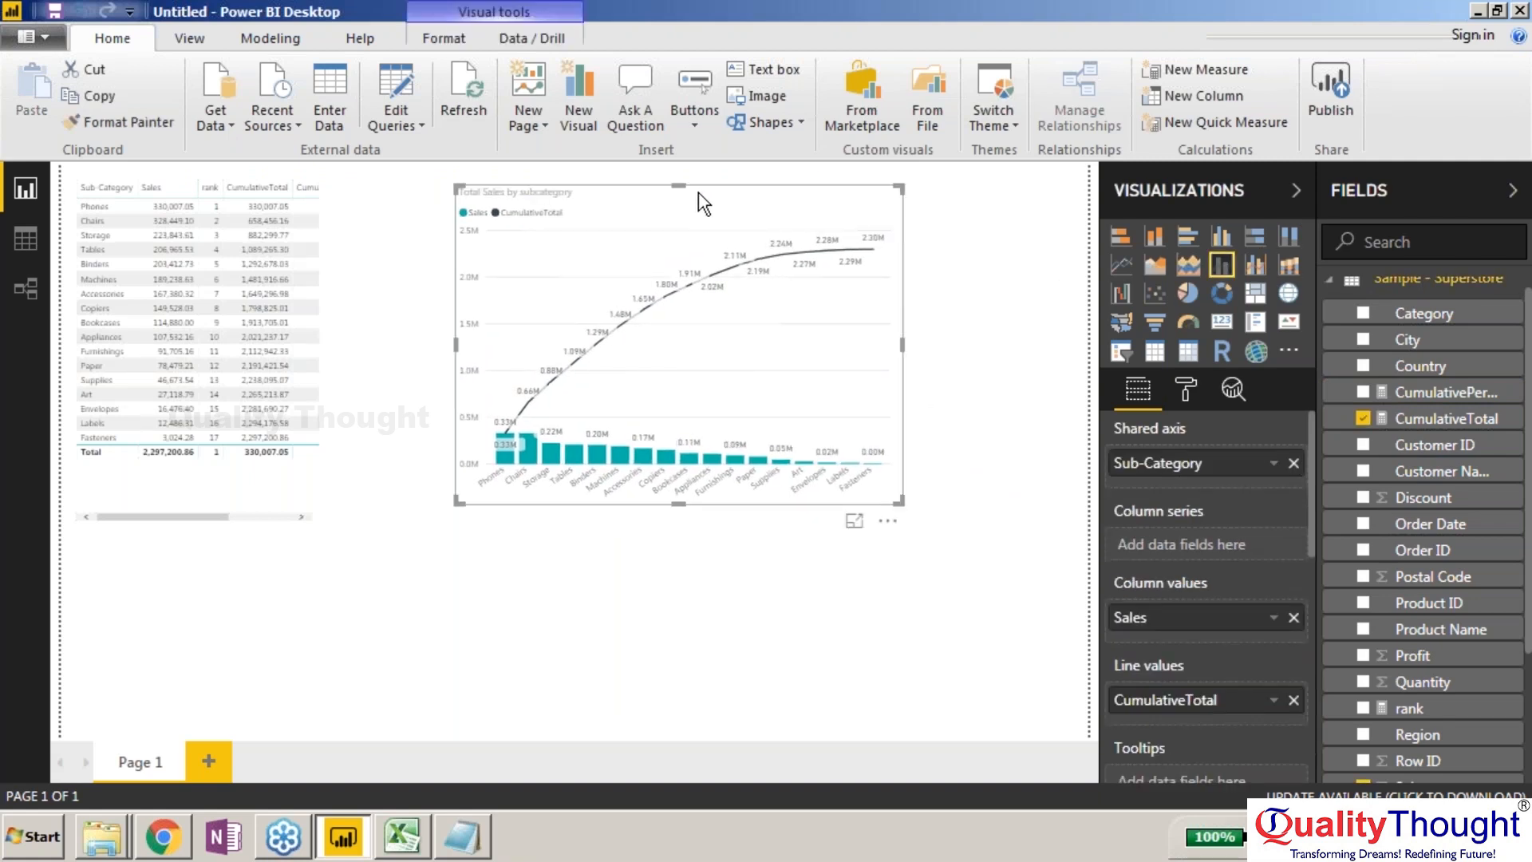
pyautogui.click(511, 522)
# Step: Sort the sub-category table by CumulativeTotal in descending order and clear the row highlight
pyautogui.click(322, 323)
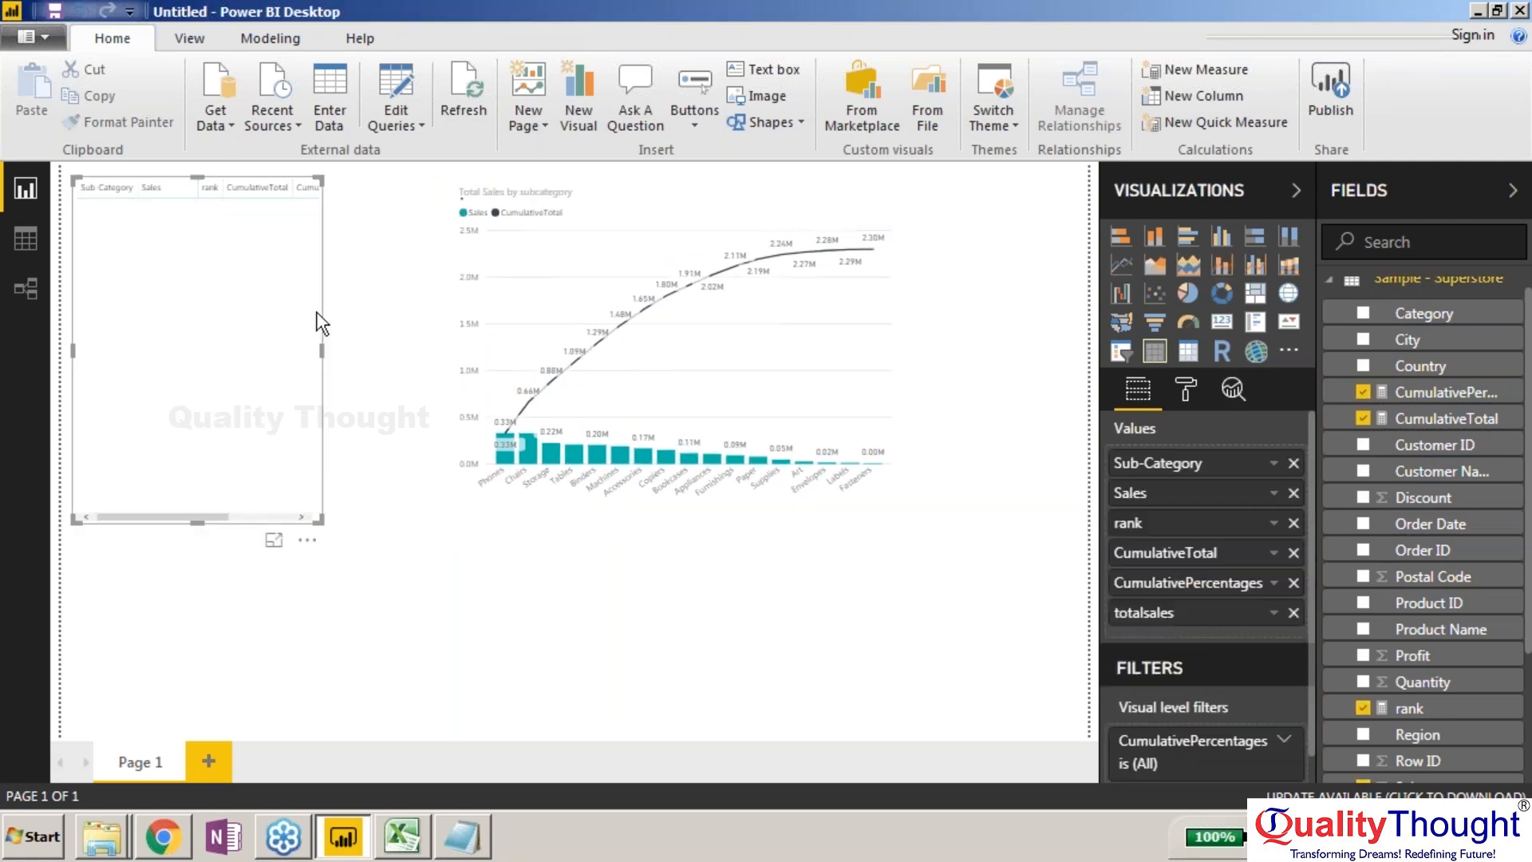
pyautogui.click(274, 175)
pyautogui.click(275, 187)
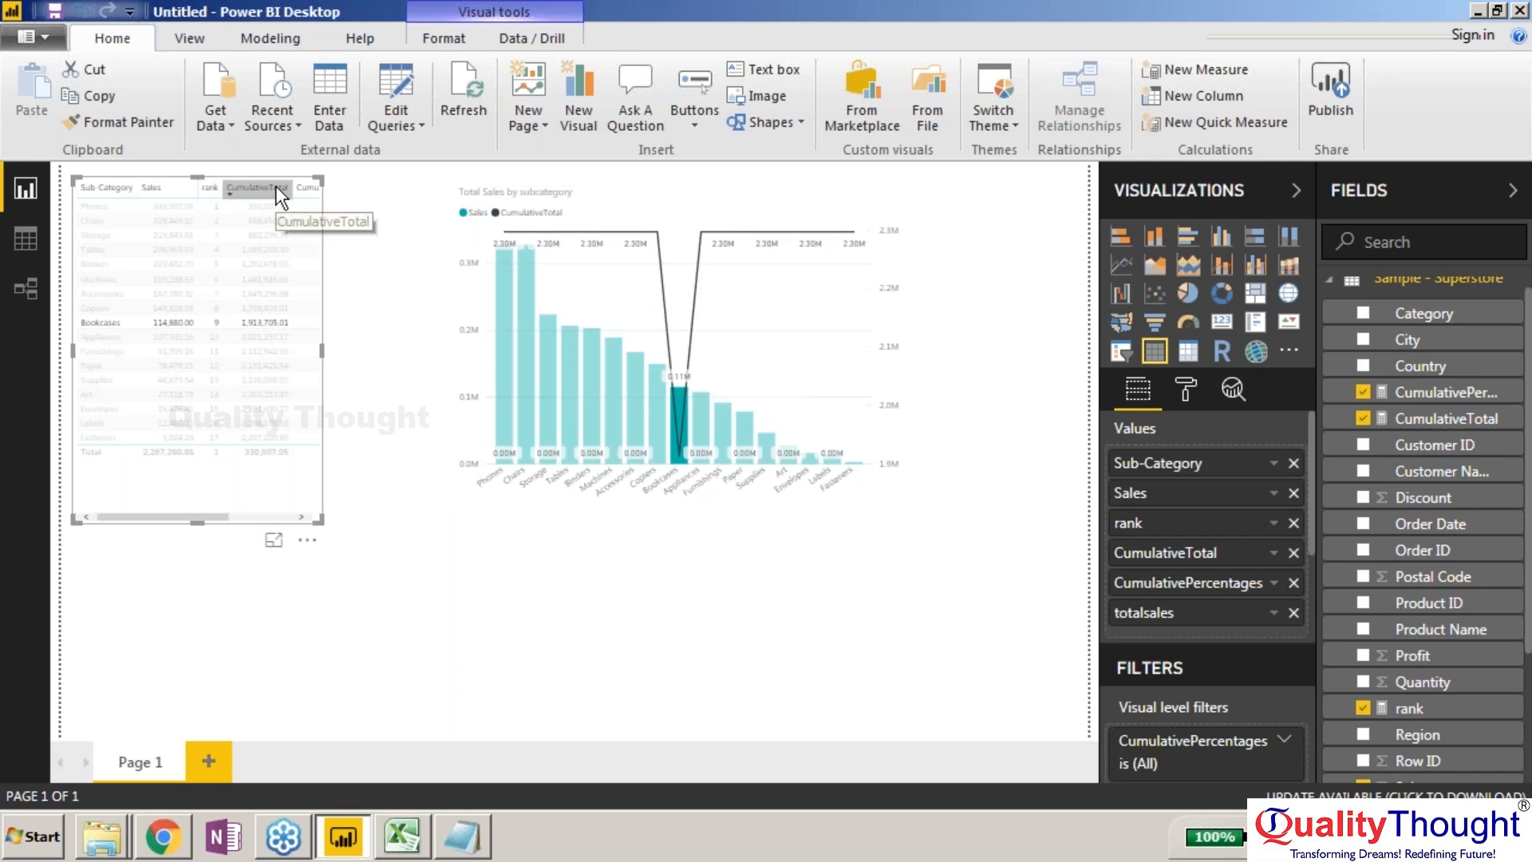
pyautogui.click(275, 185)
pyautogui.click(352, 402)
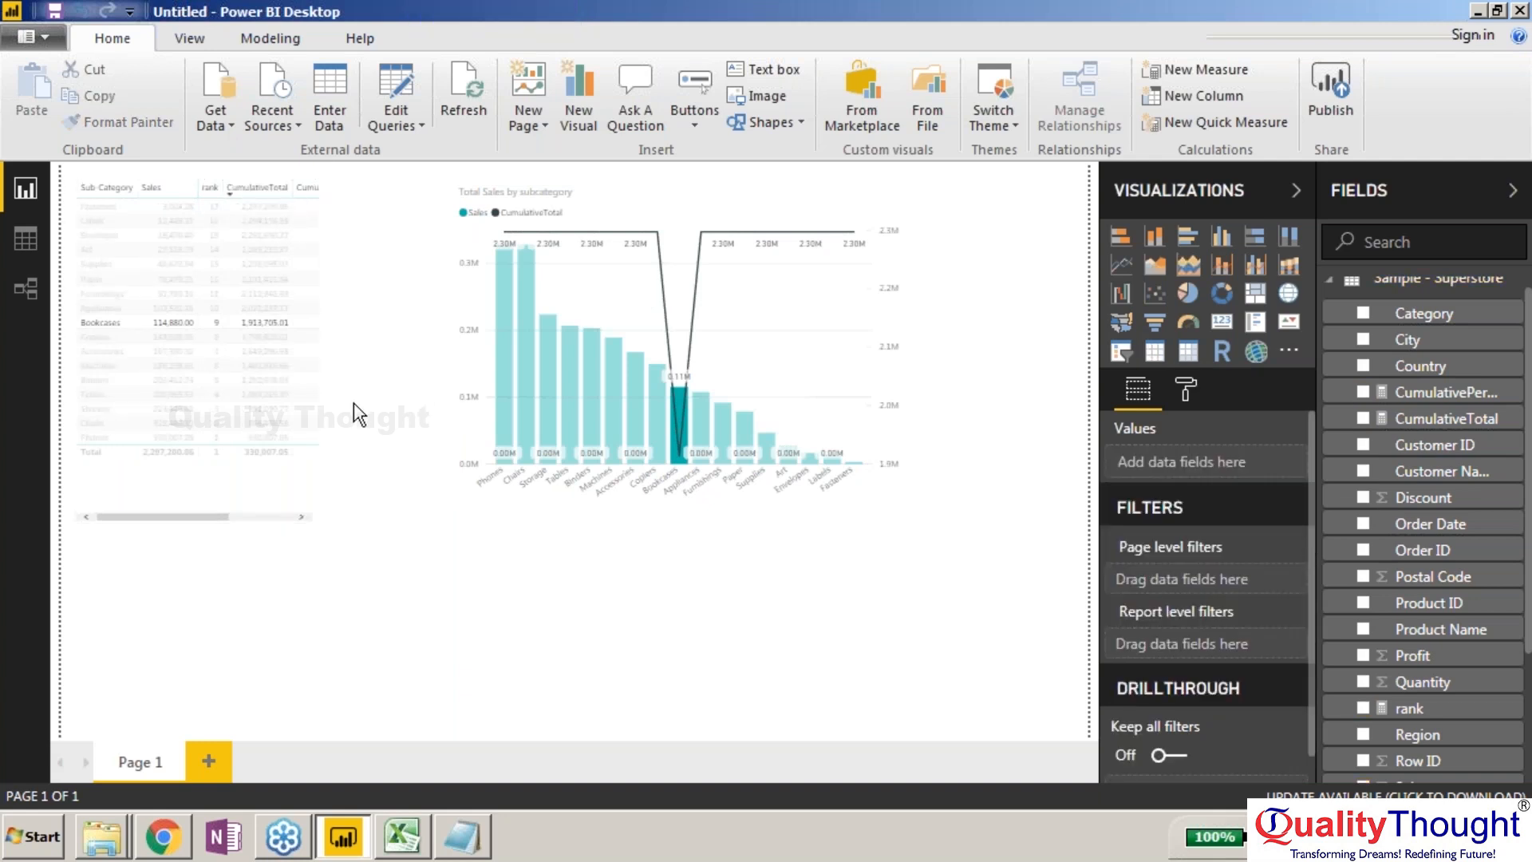
pyautogui.click(261, 515)
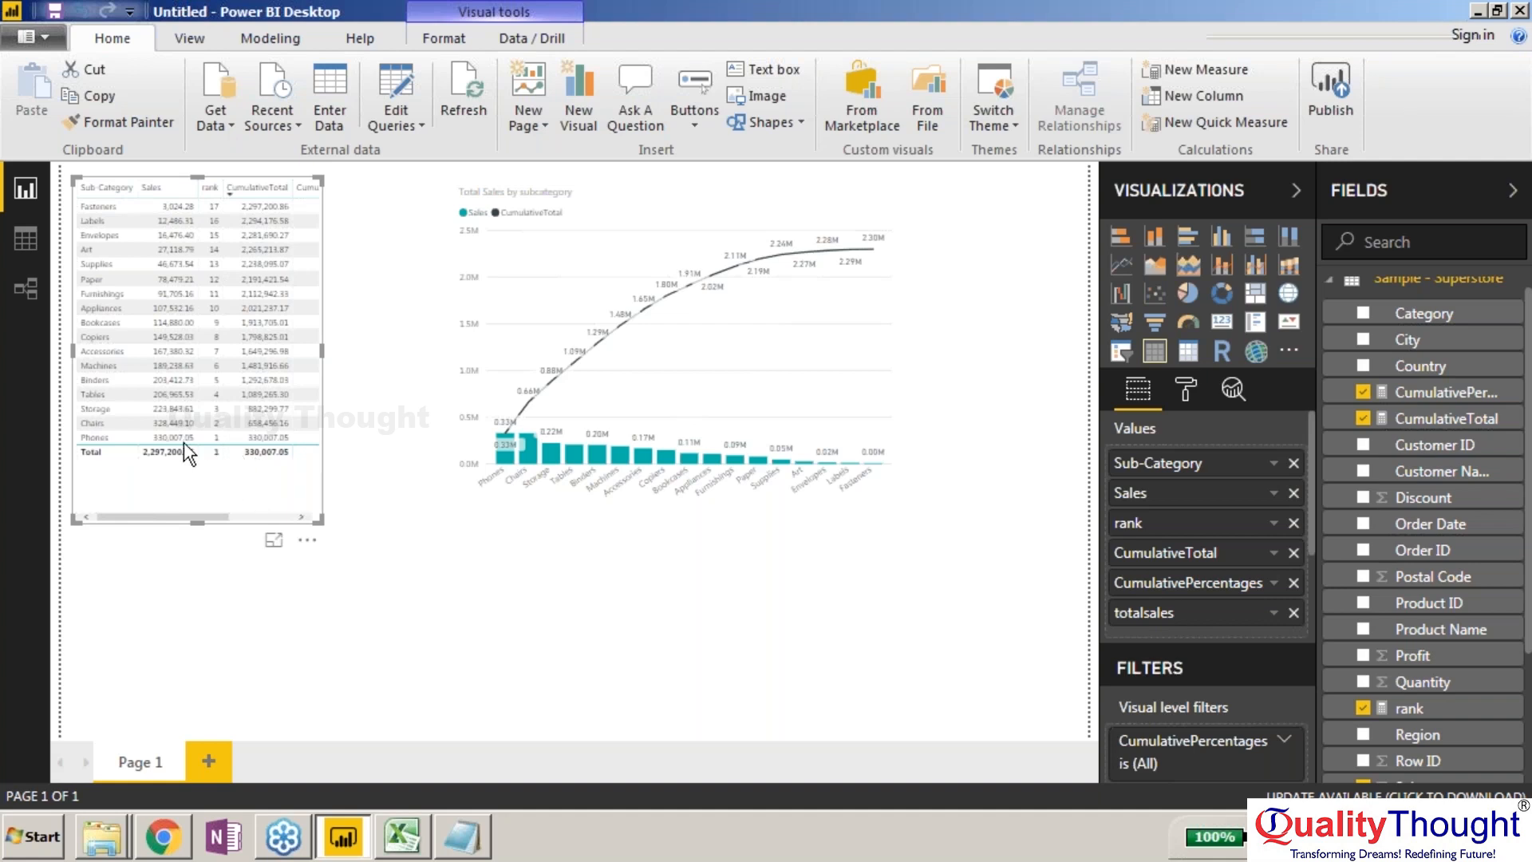
# Step: Trace how CumulativeTotal builds up from Phones to Fasteners by highlighting table rows in turn, and clear the highlight
pyautogui.click(249, 434)
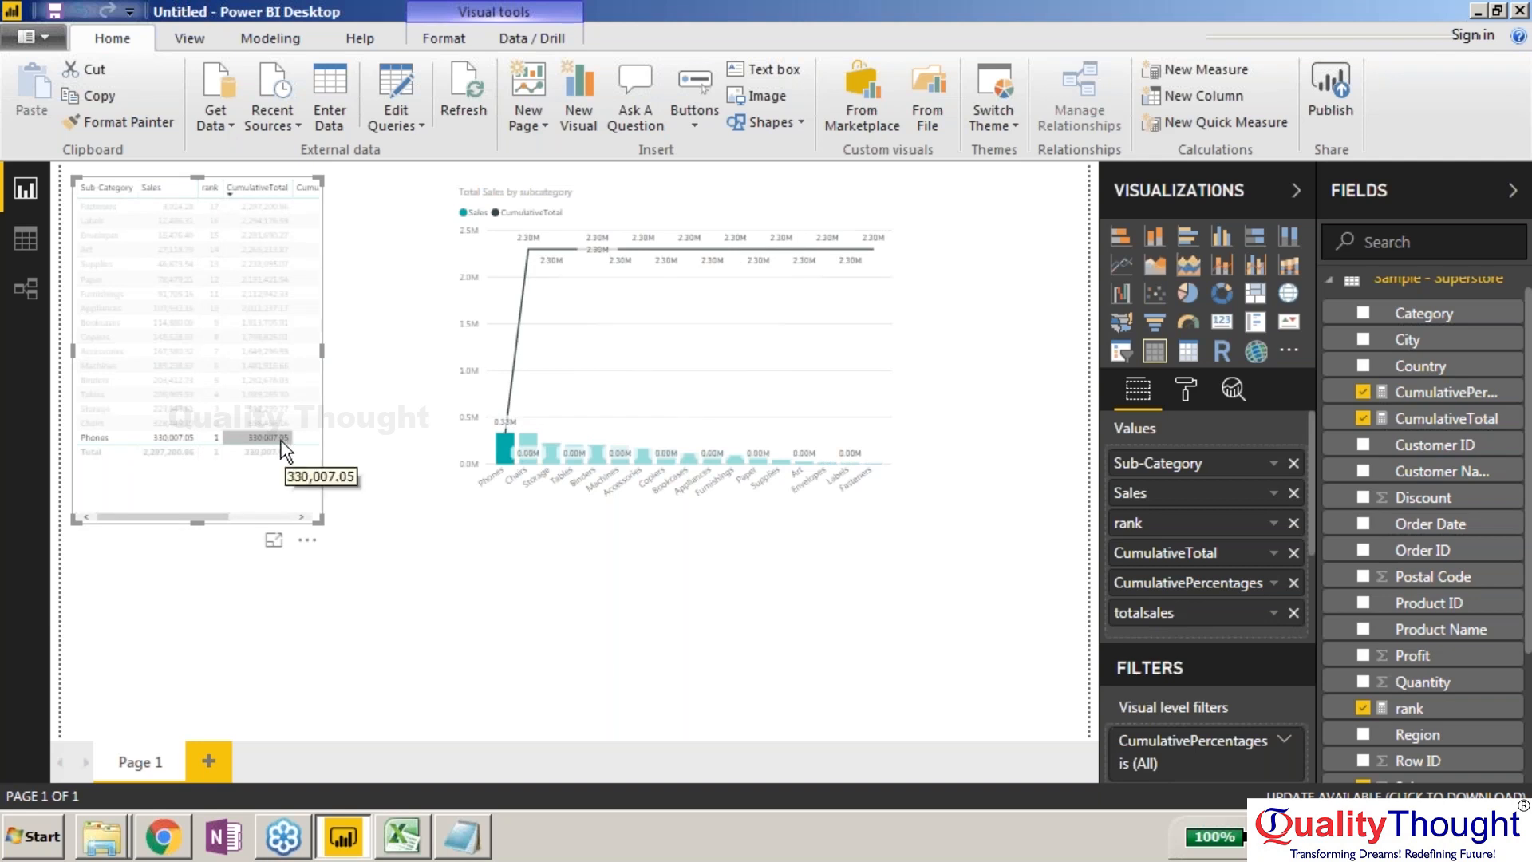
pyautogui.click(116, 423)
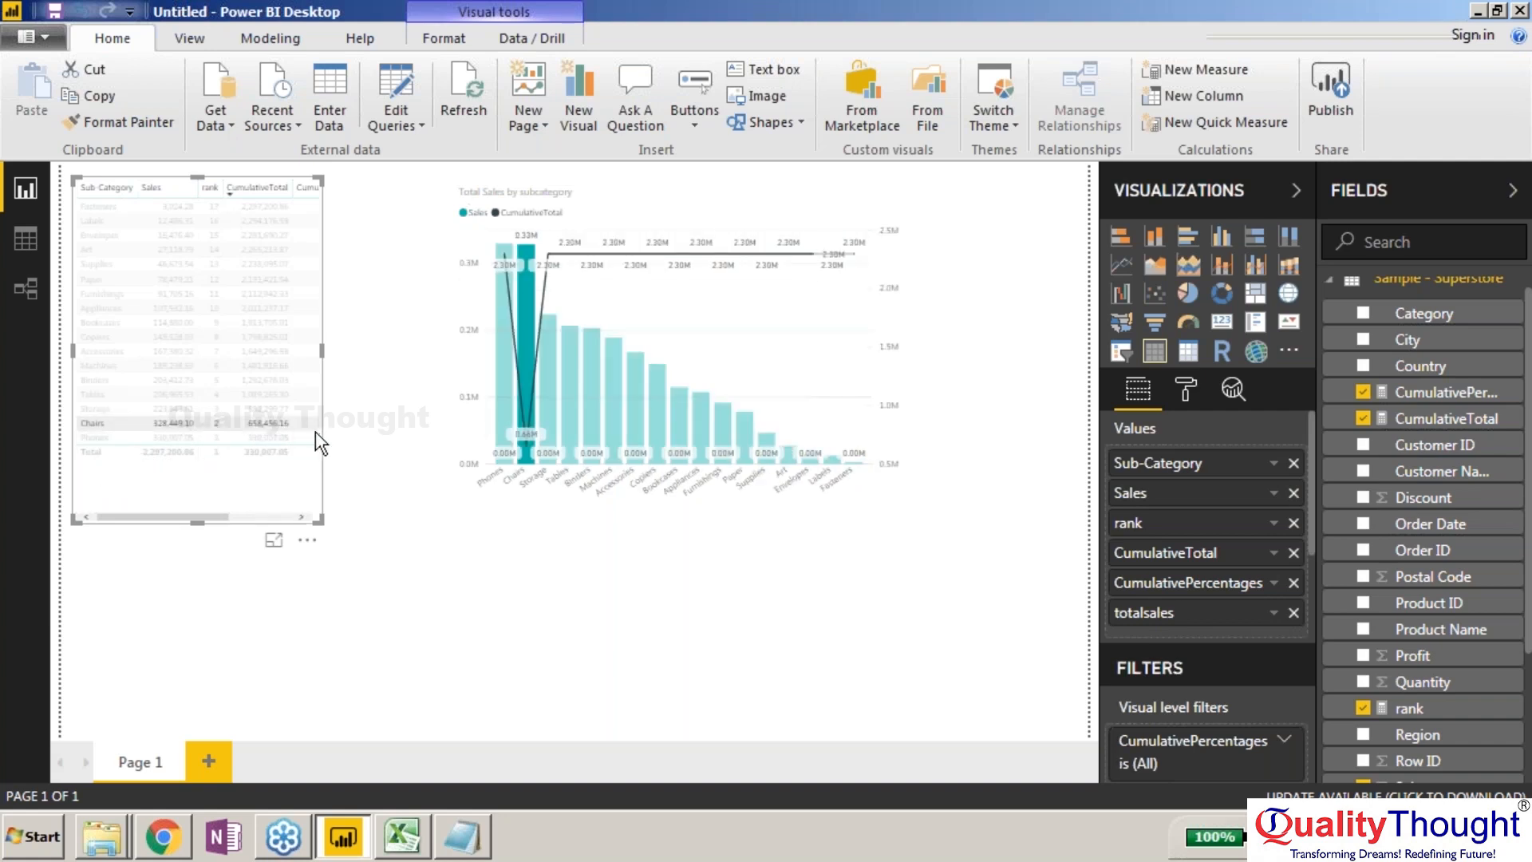
pyautogui.click(252, 408)
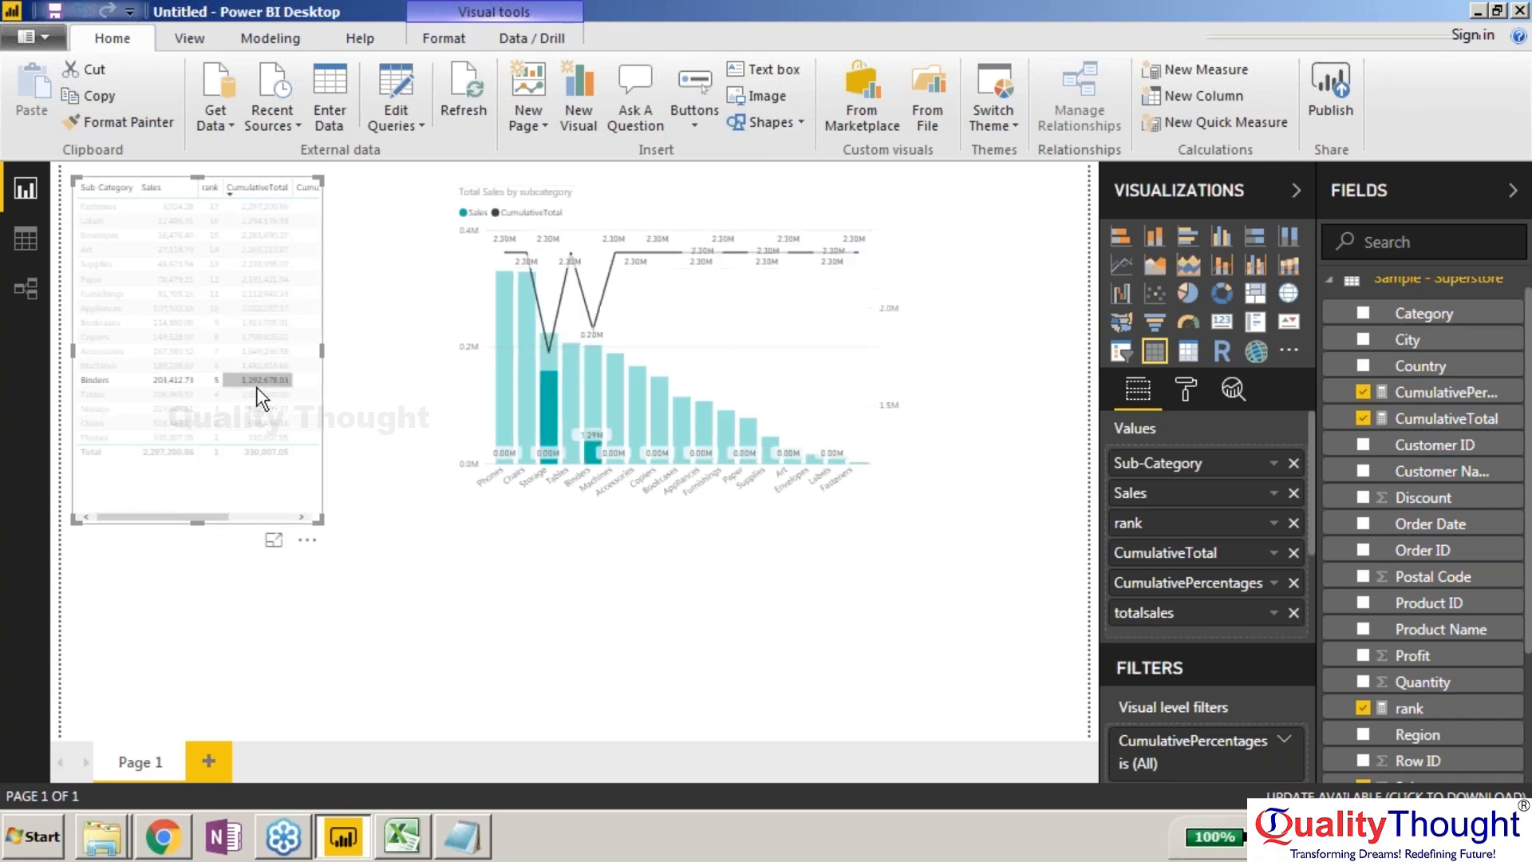
pyautogui.click(256, 351)
pyautogui.click(255, 280)
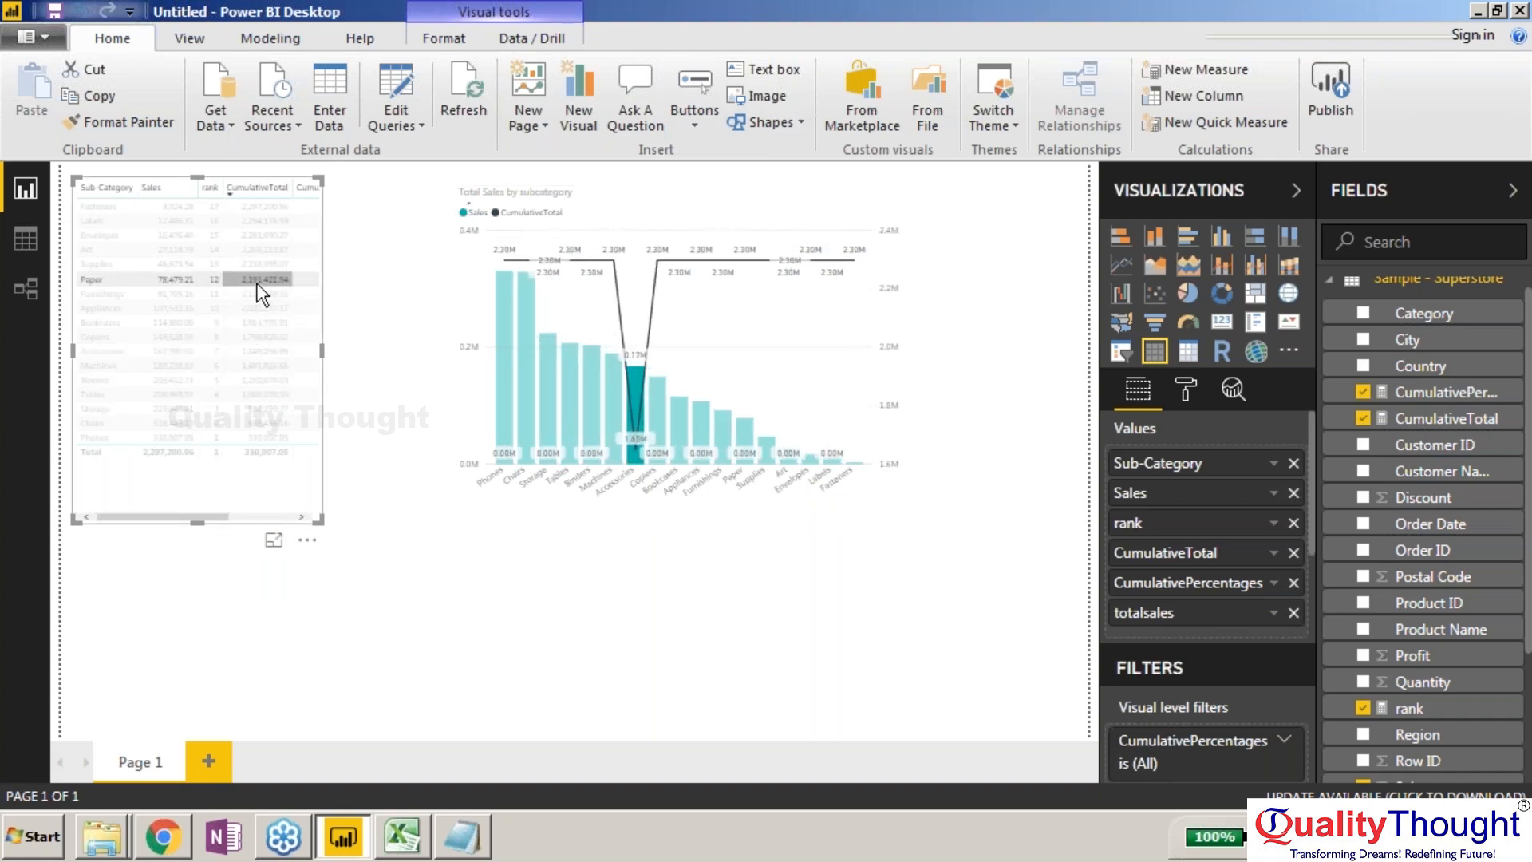
pyautogui.click(256, 236)
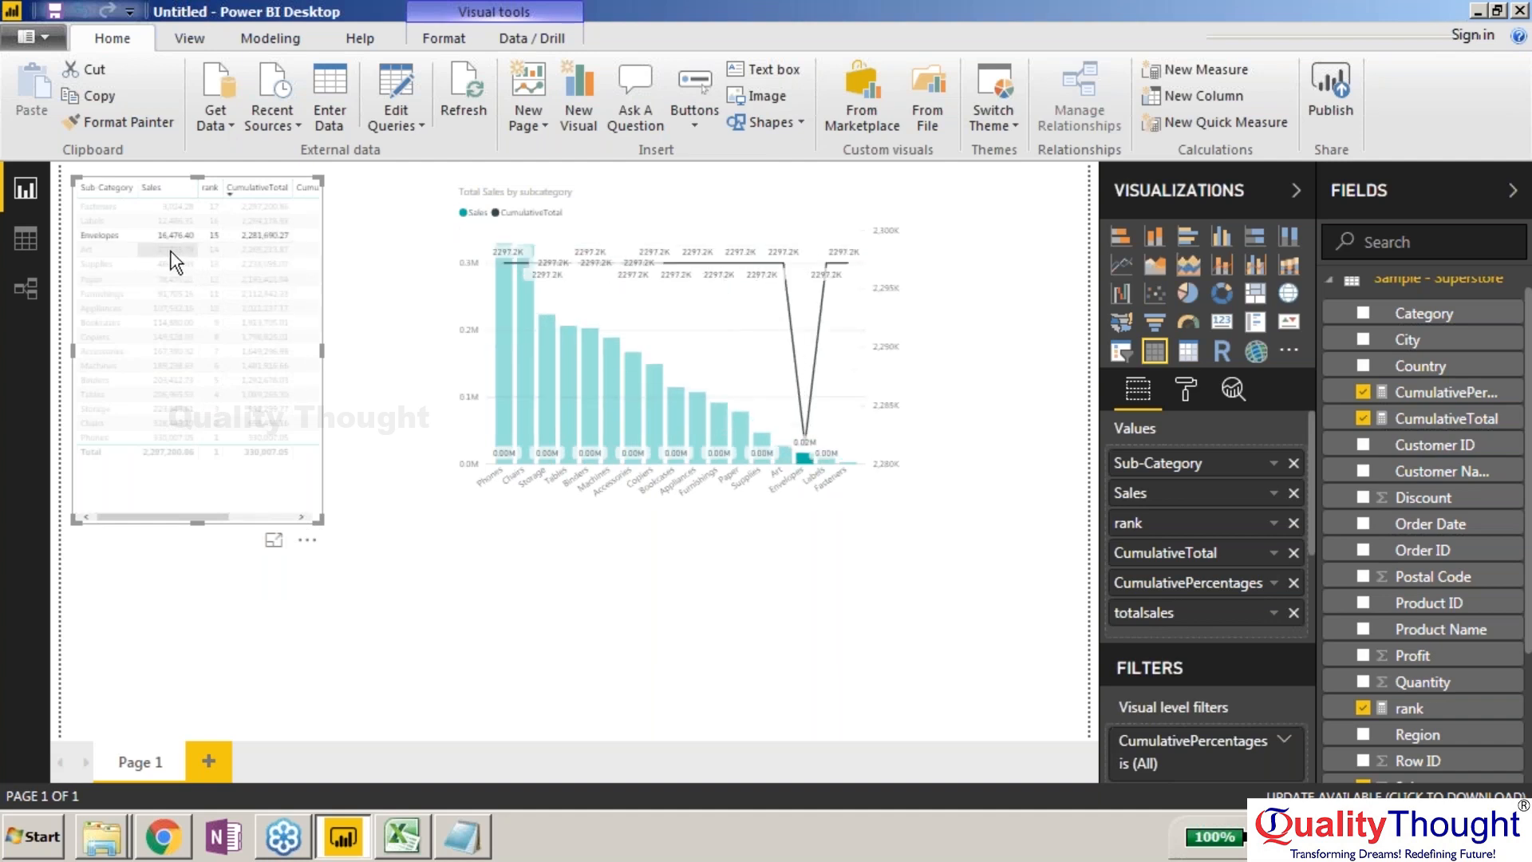
pyautogui.click(142, 221)
pyautogui.click(247, 206)
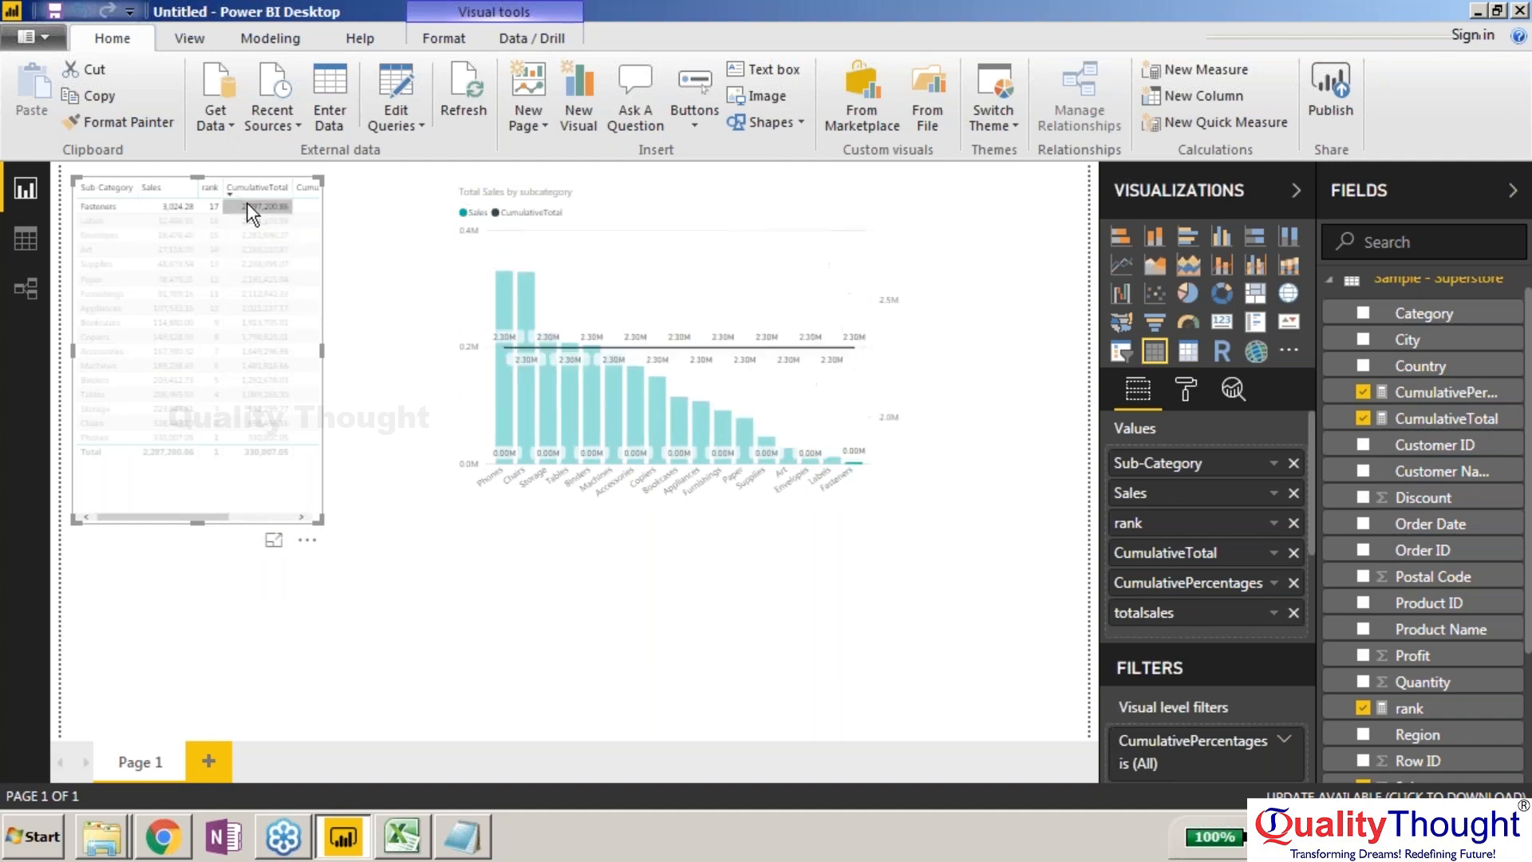
pyautogui.click(367, 663)
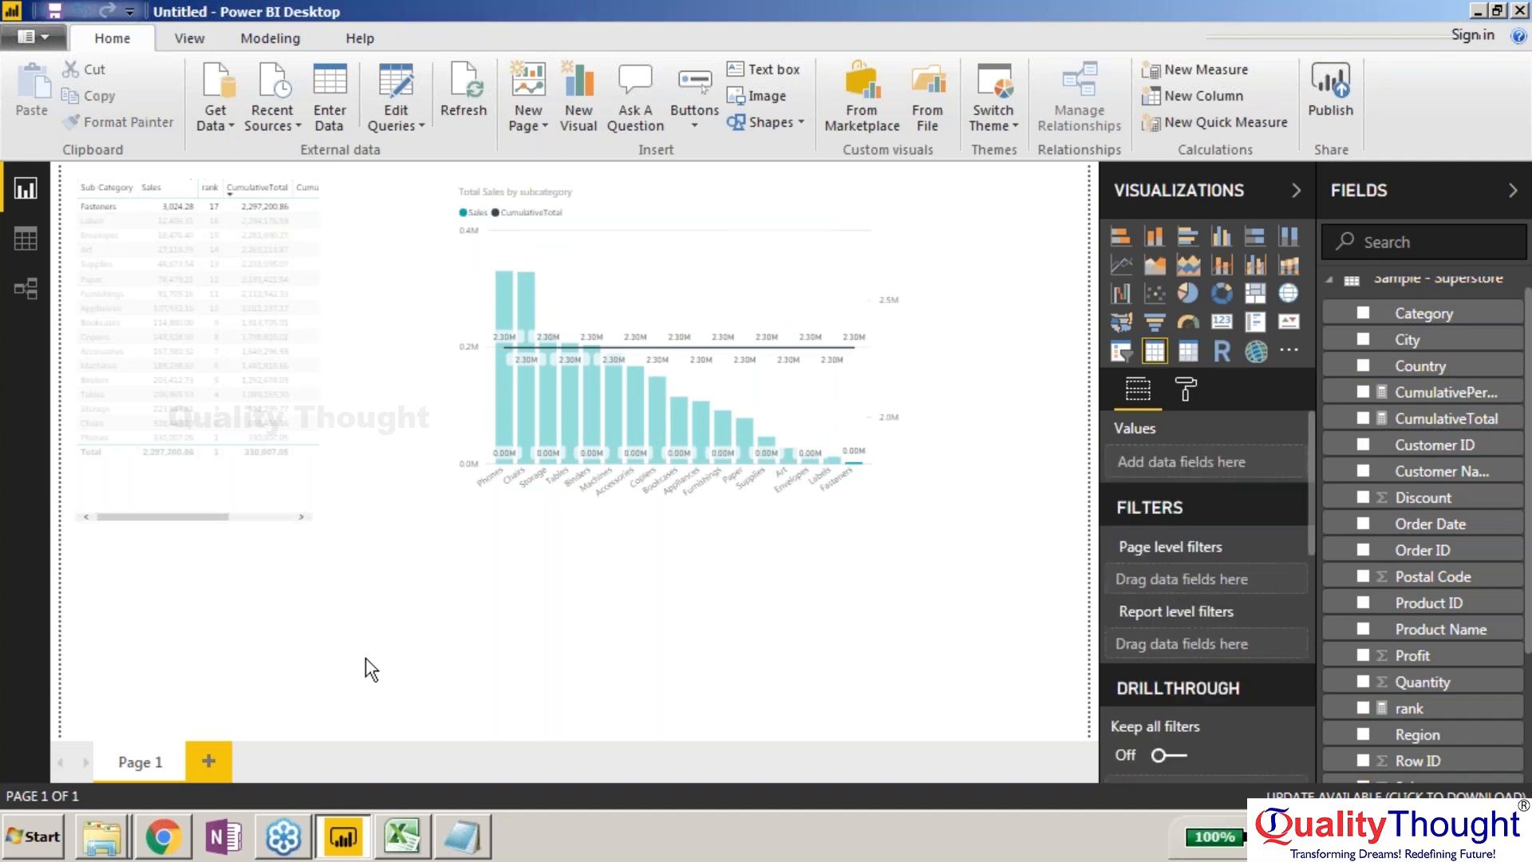
pyautogui.click(281, 500)
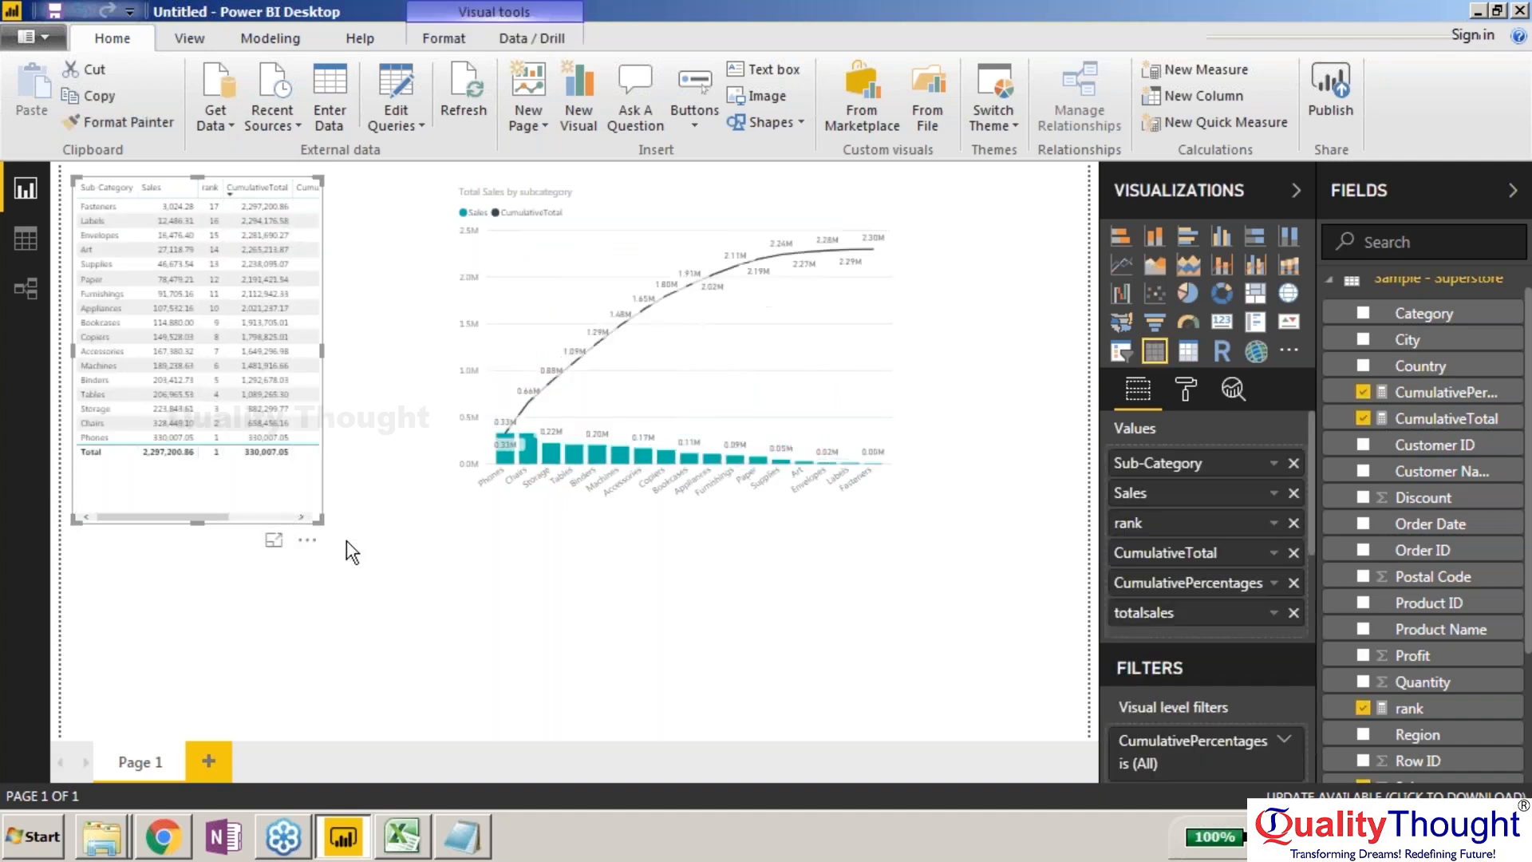
pyautogui.click(448, 674)
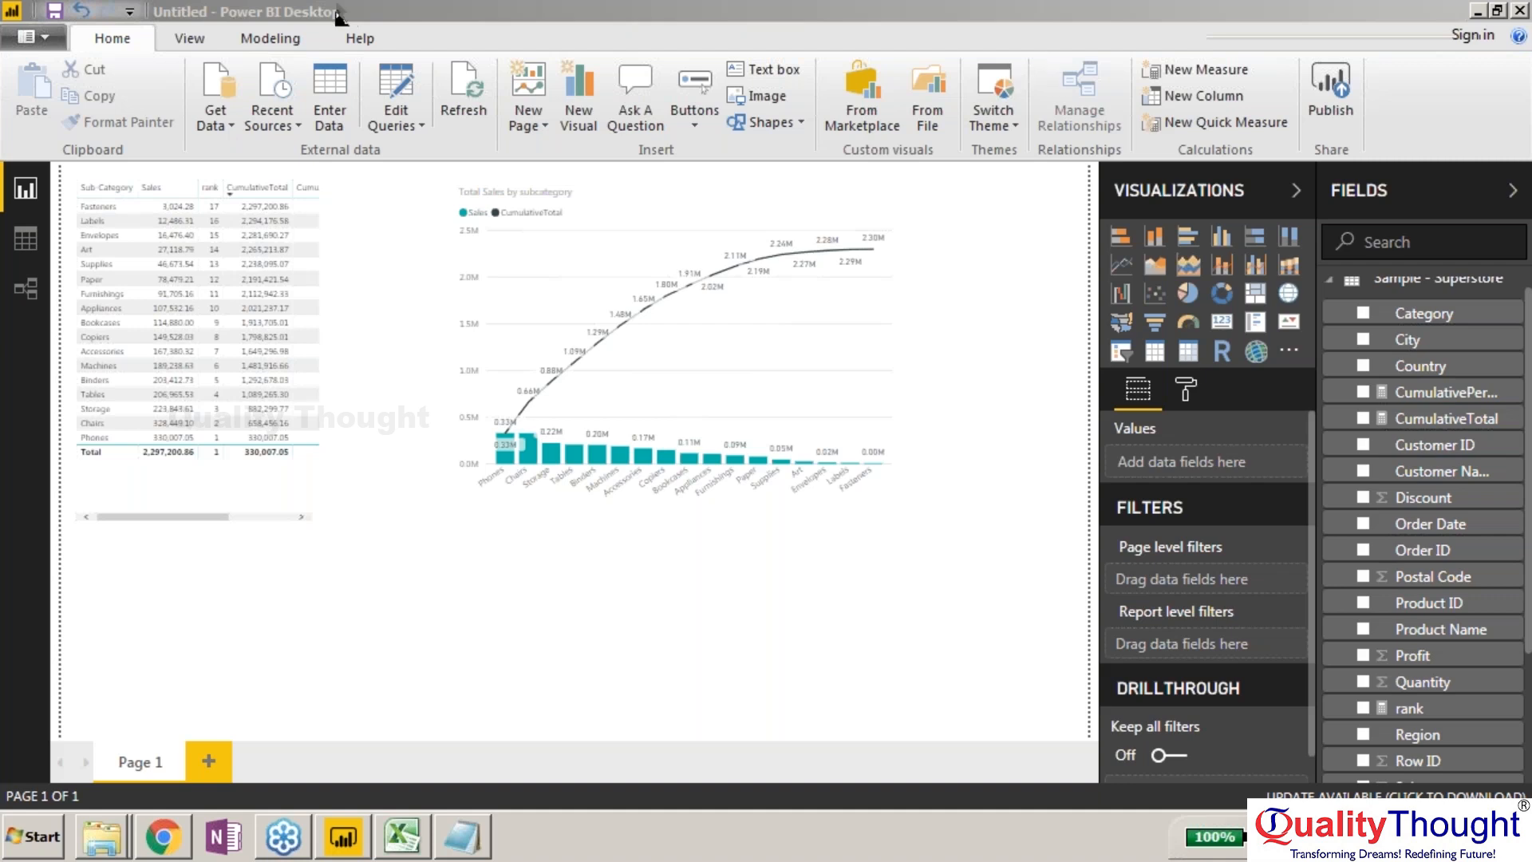
pyautogui.click(274, 36)
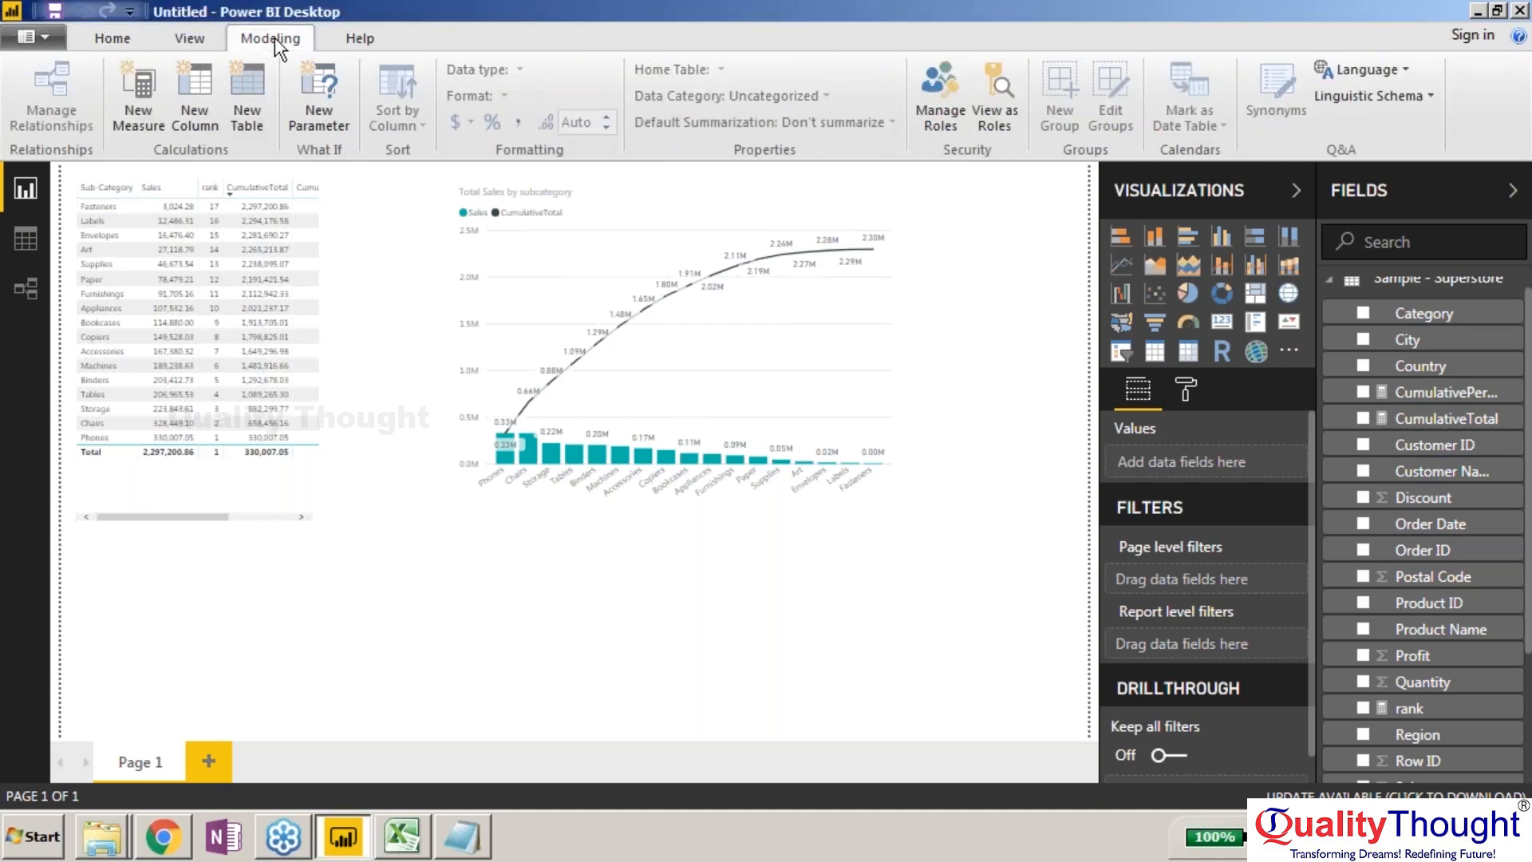
pyautogui.click(189, 40)
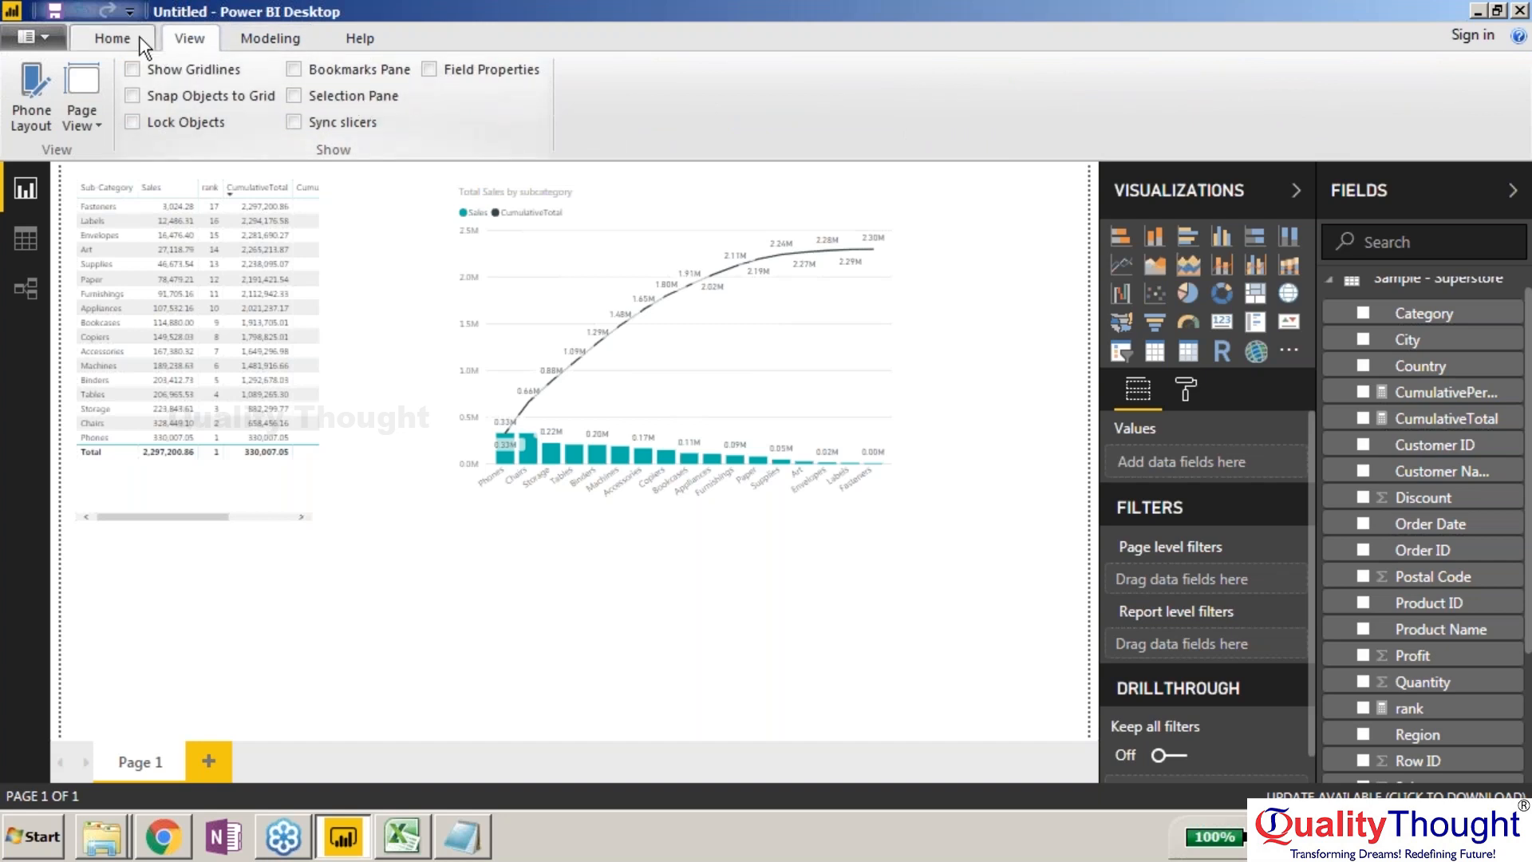
# Step: Open the Sample - Superstore query in the Power Query Editor and return to the report
pyautogui.click(112, 38)
pyautogui.click(394, 85)
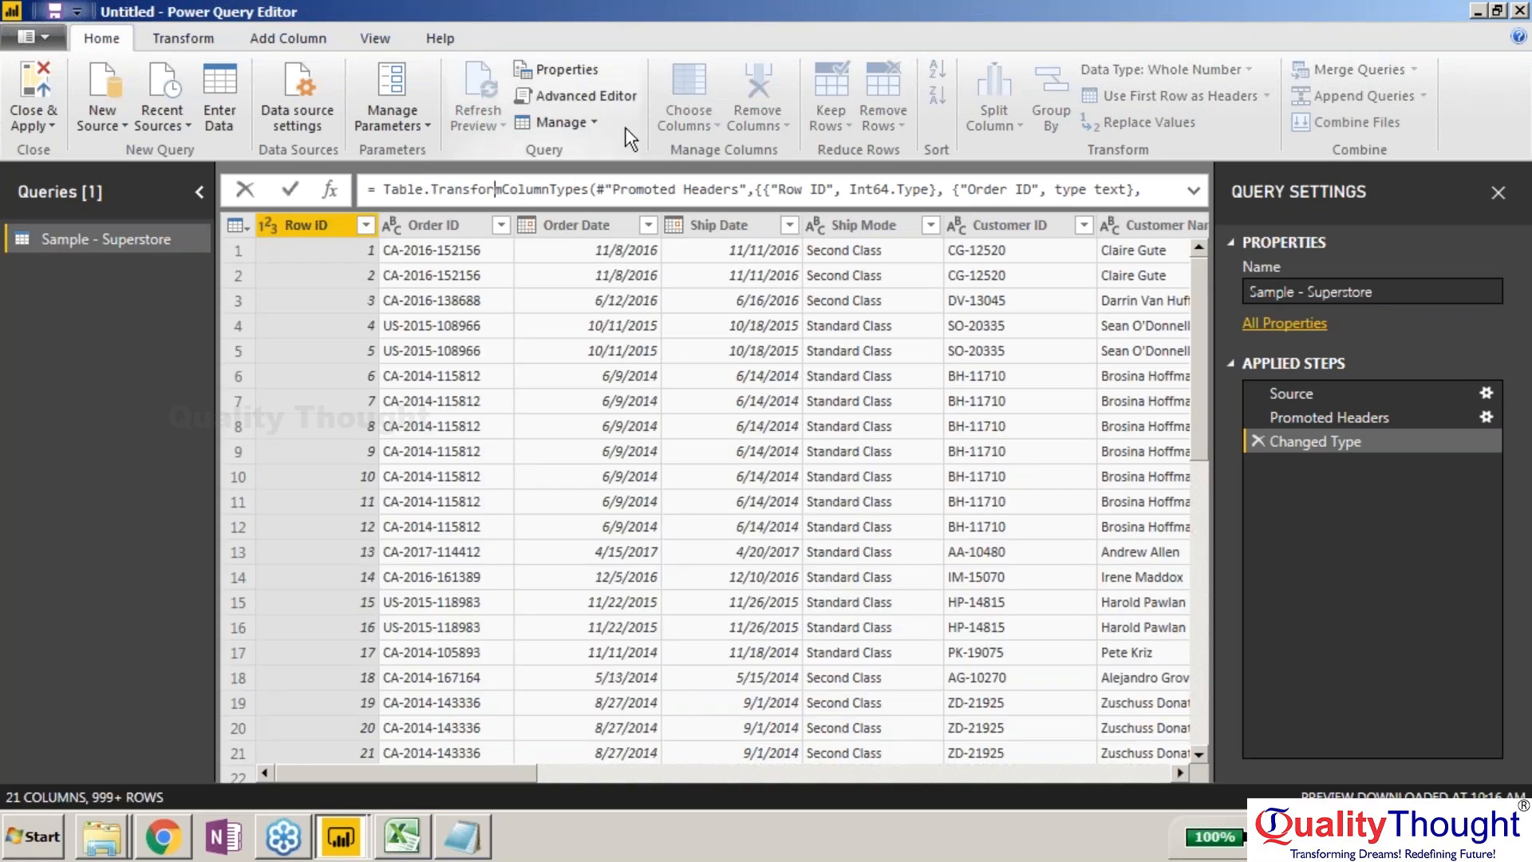
pyautogui.click(1520, 11)
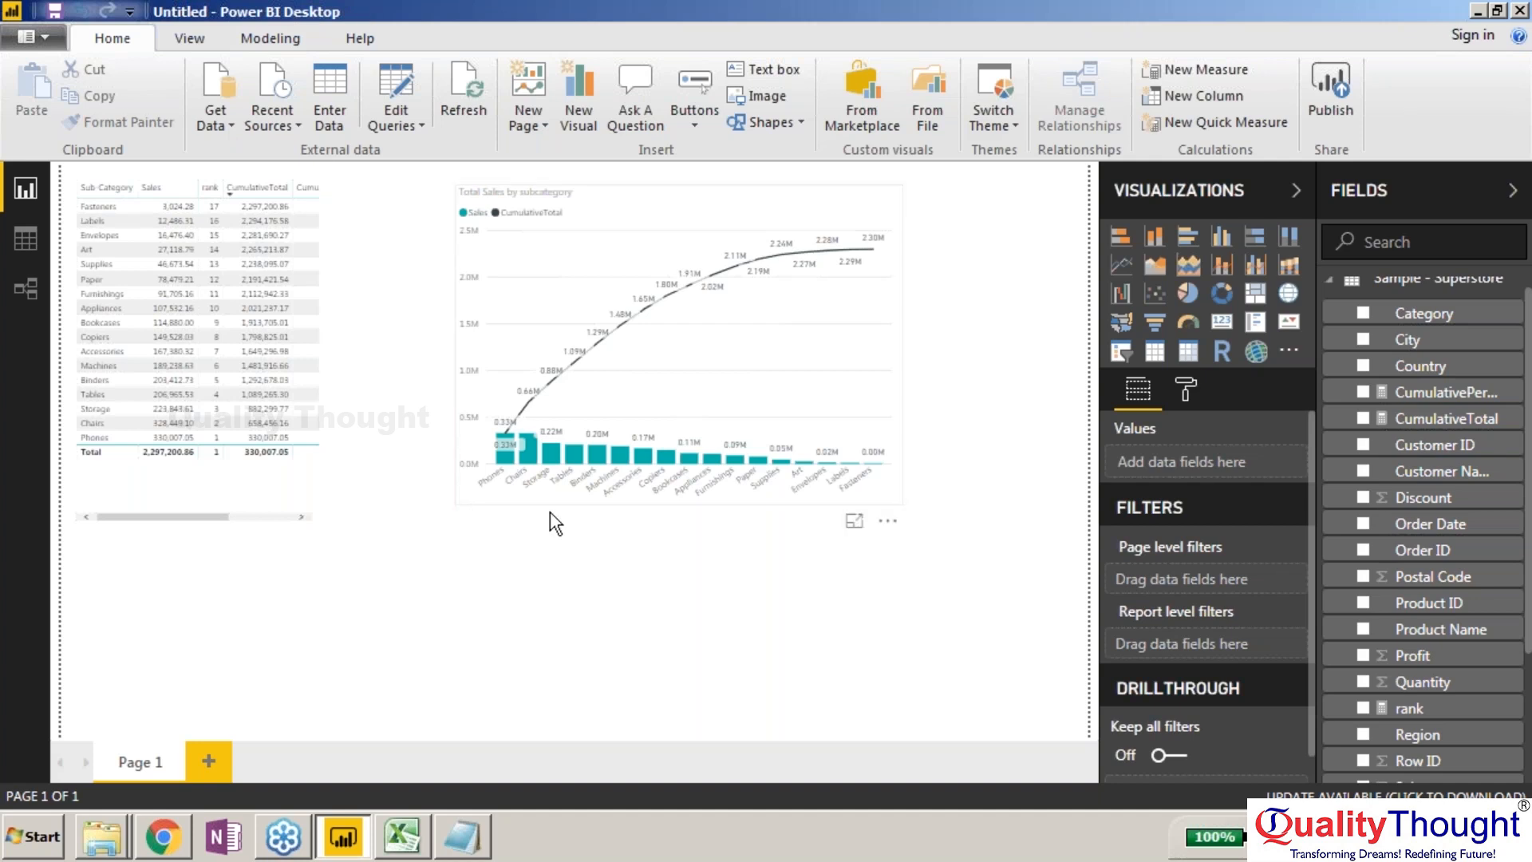
pyautogui.click(1418, 53)
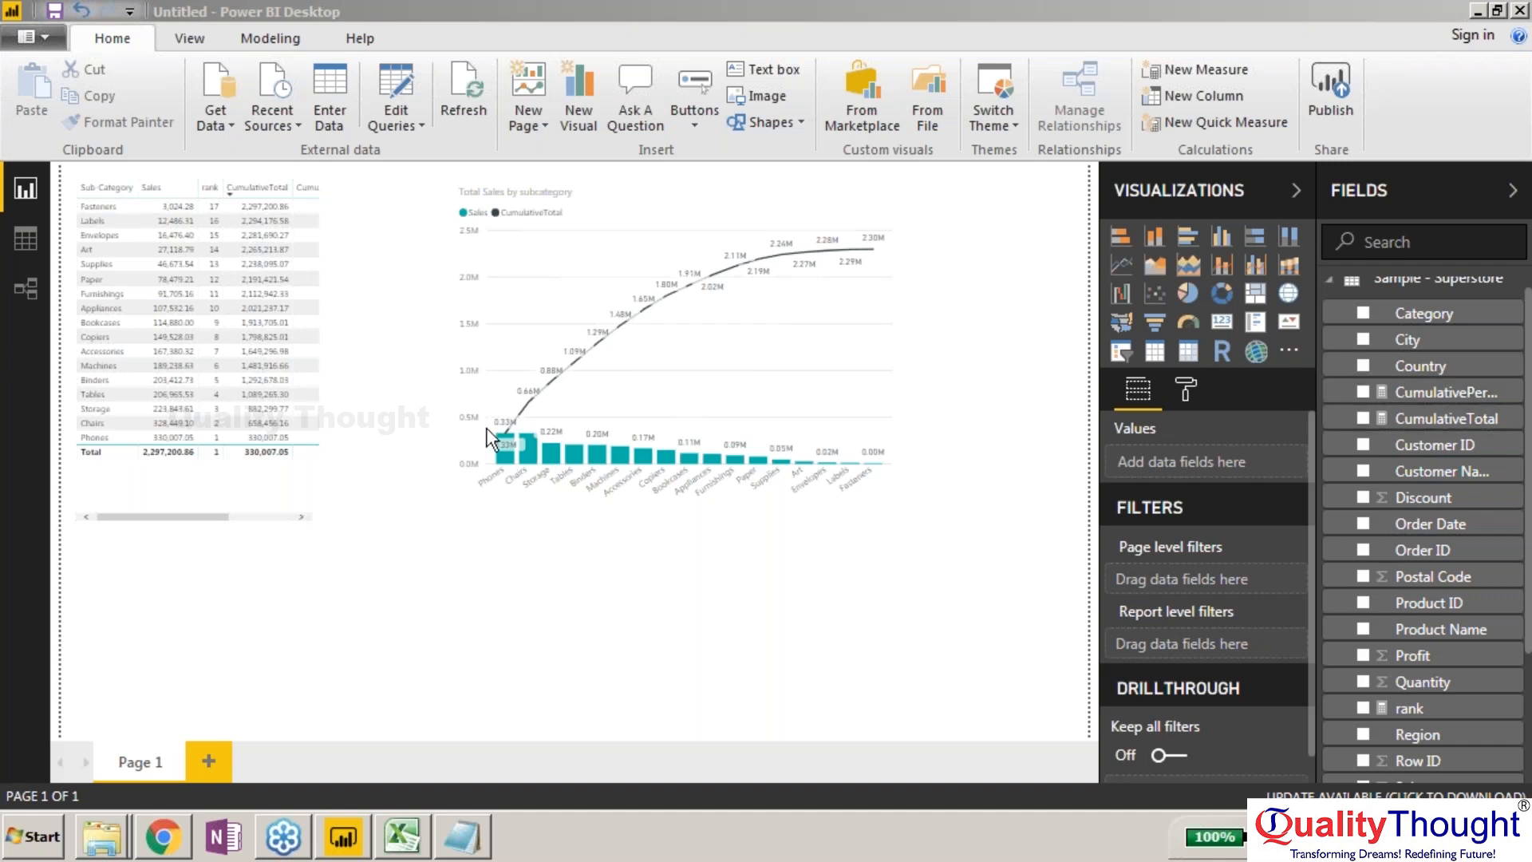
# Step: Show the sub-category table in focus mode, check its analytics options and clear the row highlight
pyautogui.click(241, 321)
pyautogui.click(239, 320)
pyautogui.click(274, 540)
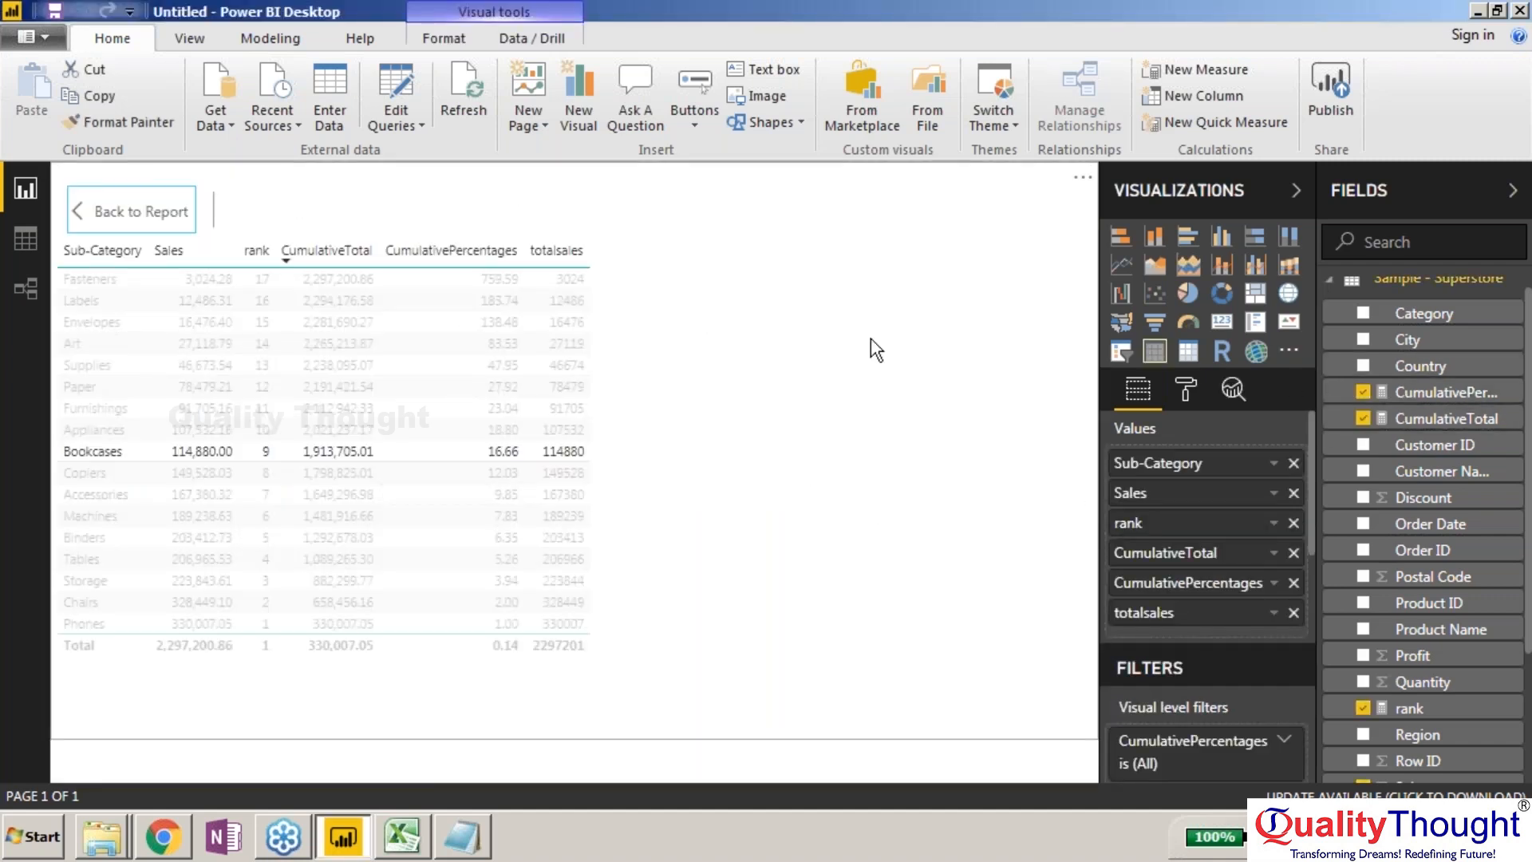
pyautogui.click(1232, 386)
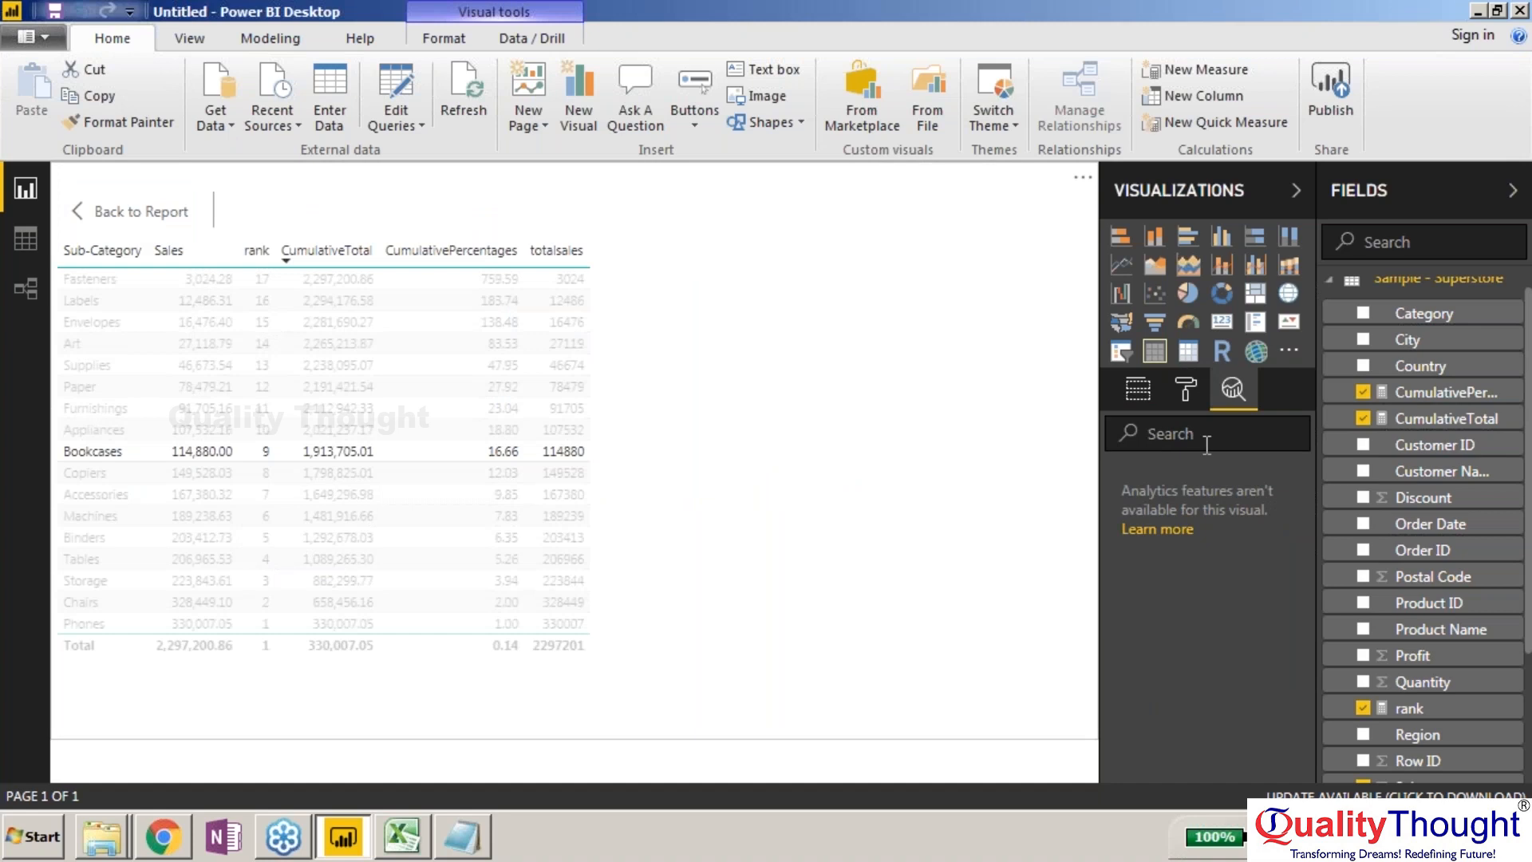
pyautogui.click(1206, 444)
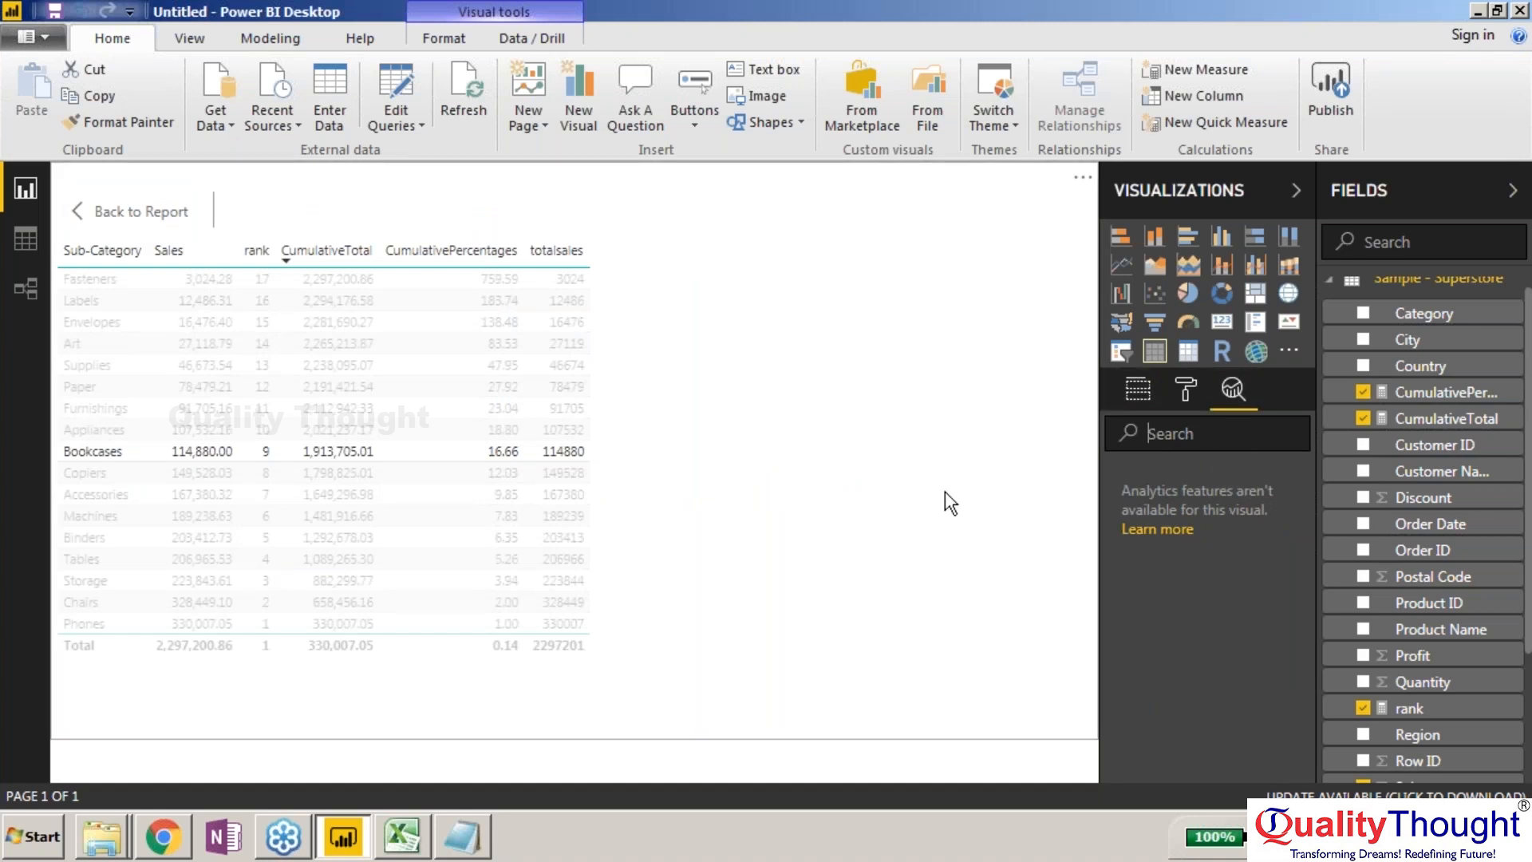
pyautogui.click(658, 283)
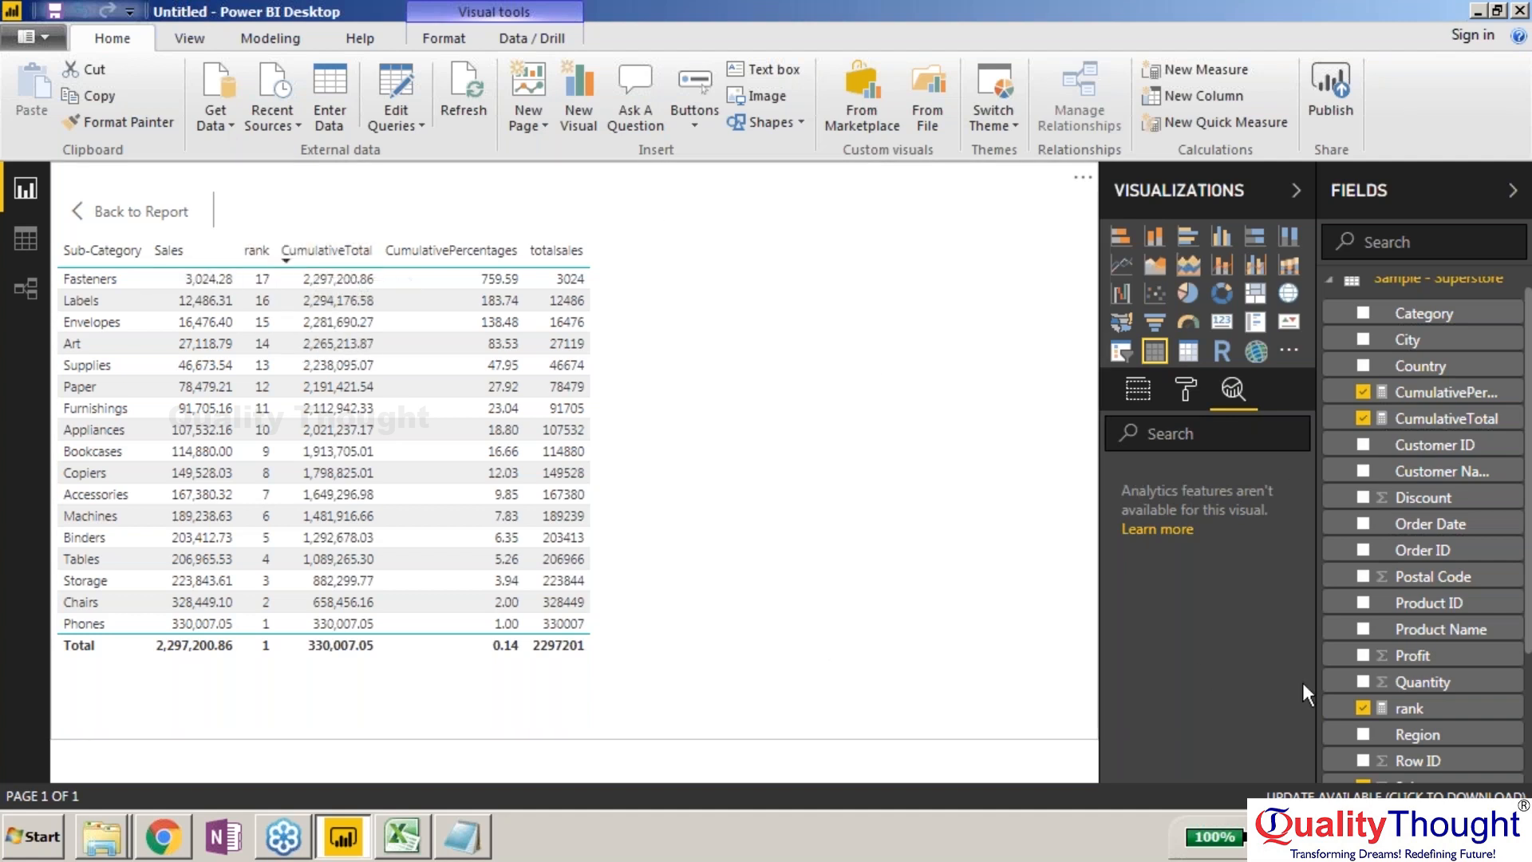
# Step: Remove rank, CumulativeTotal, CumulativePercentages and totalsales from the table, keeping only Sub-Category and Sales
pyautogui.click(1377, 714)
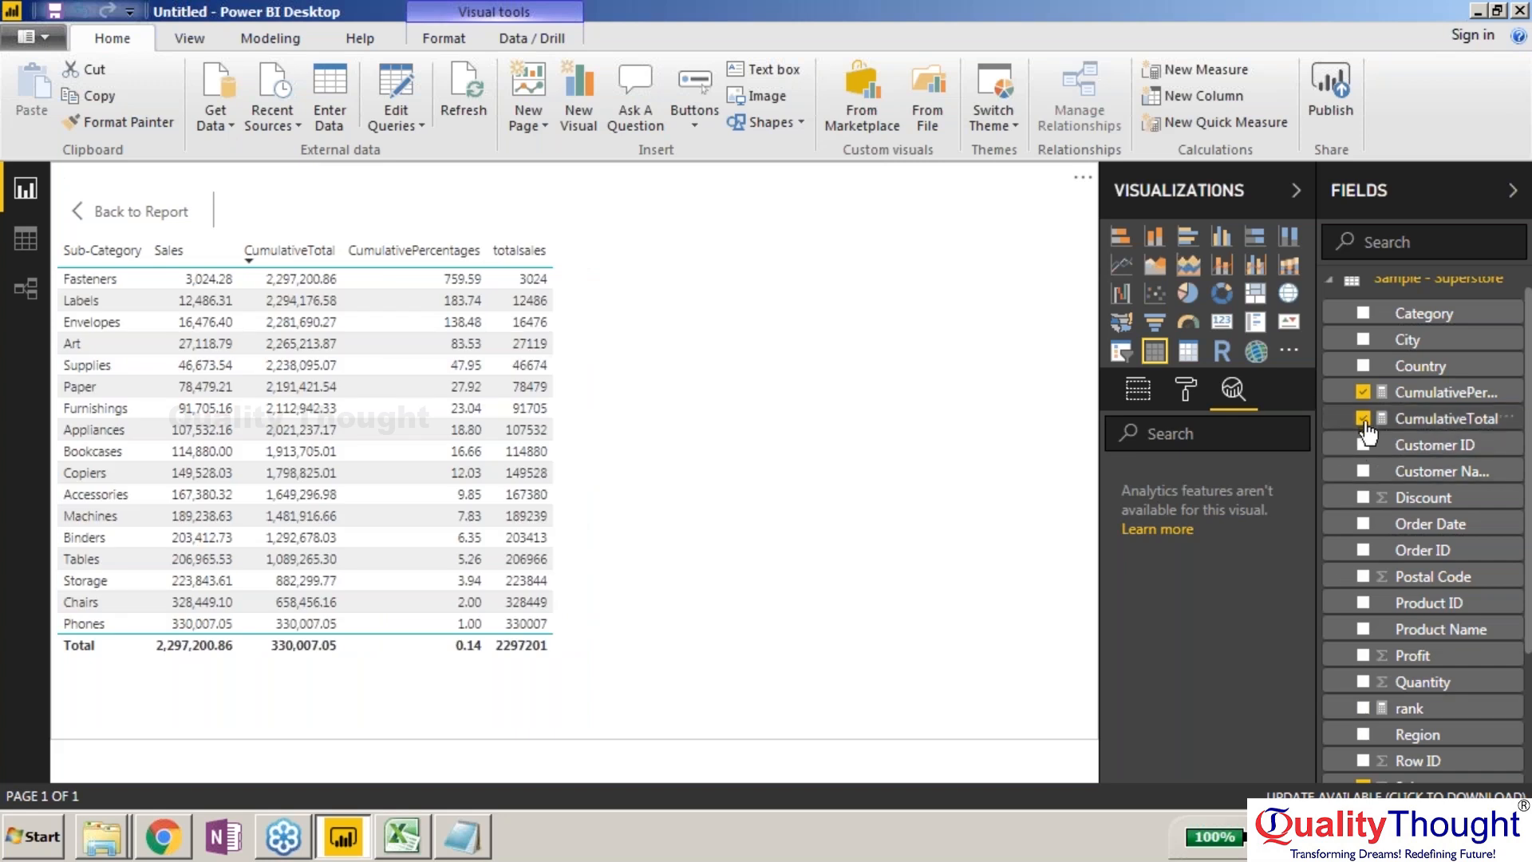
pyautogui.click(1362, 419)
pyautogui.click(1363, 392)
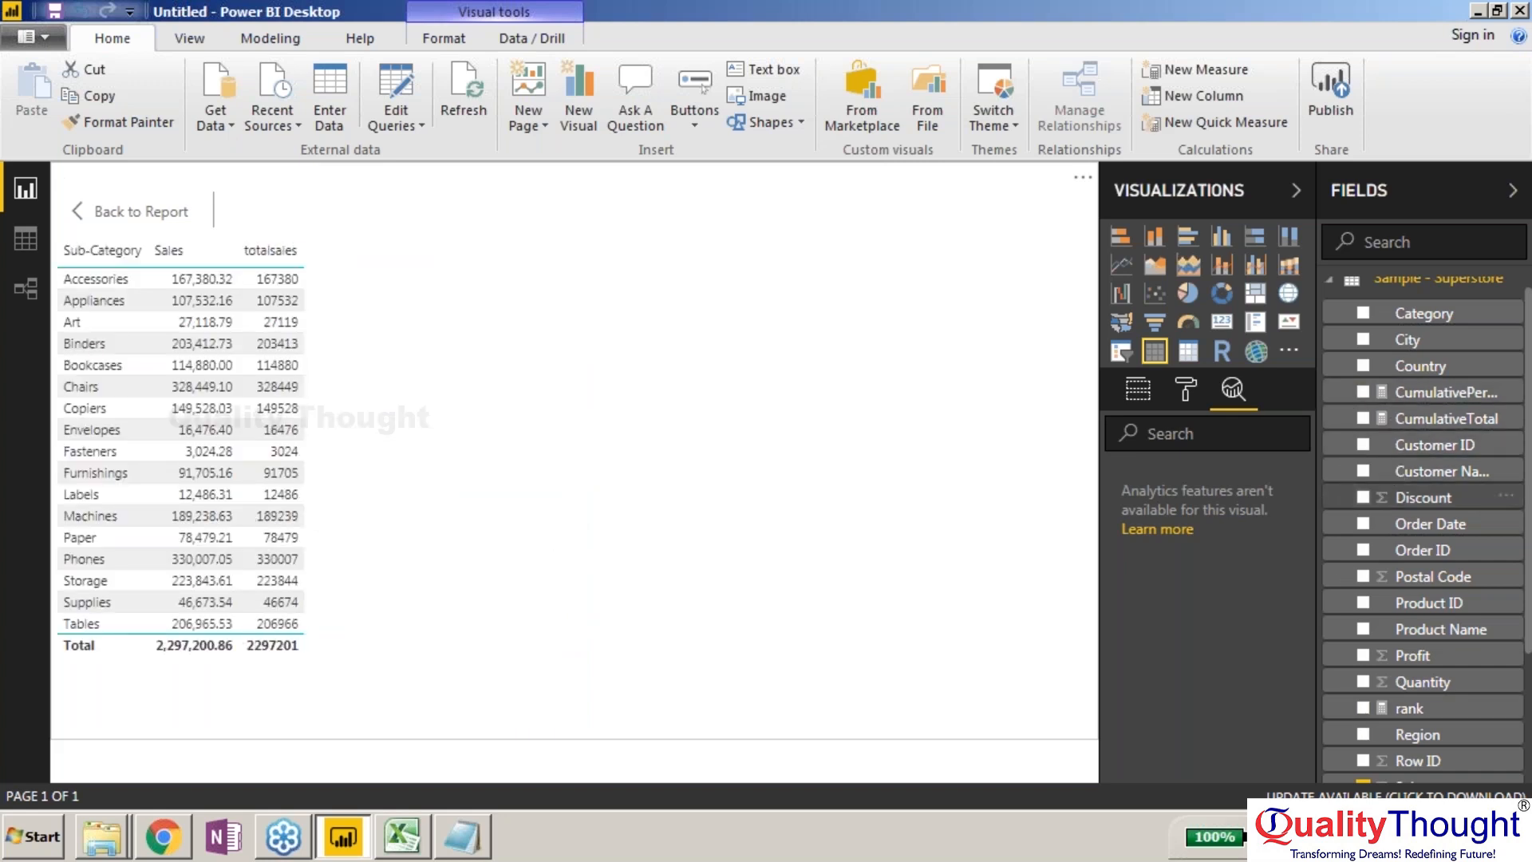
pyautogui.scroll(-3, 1421, 679)
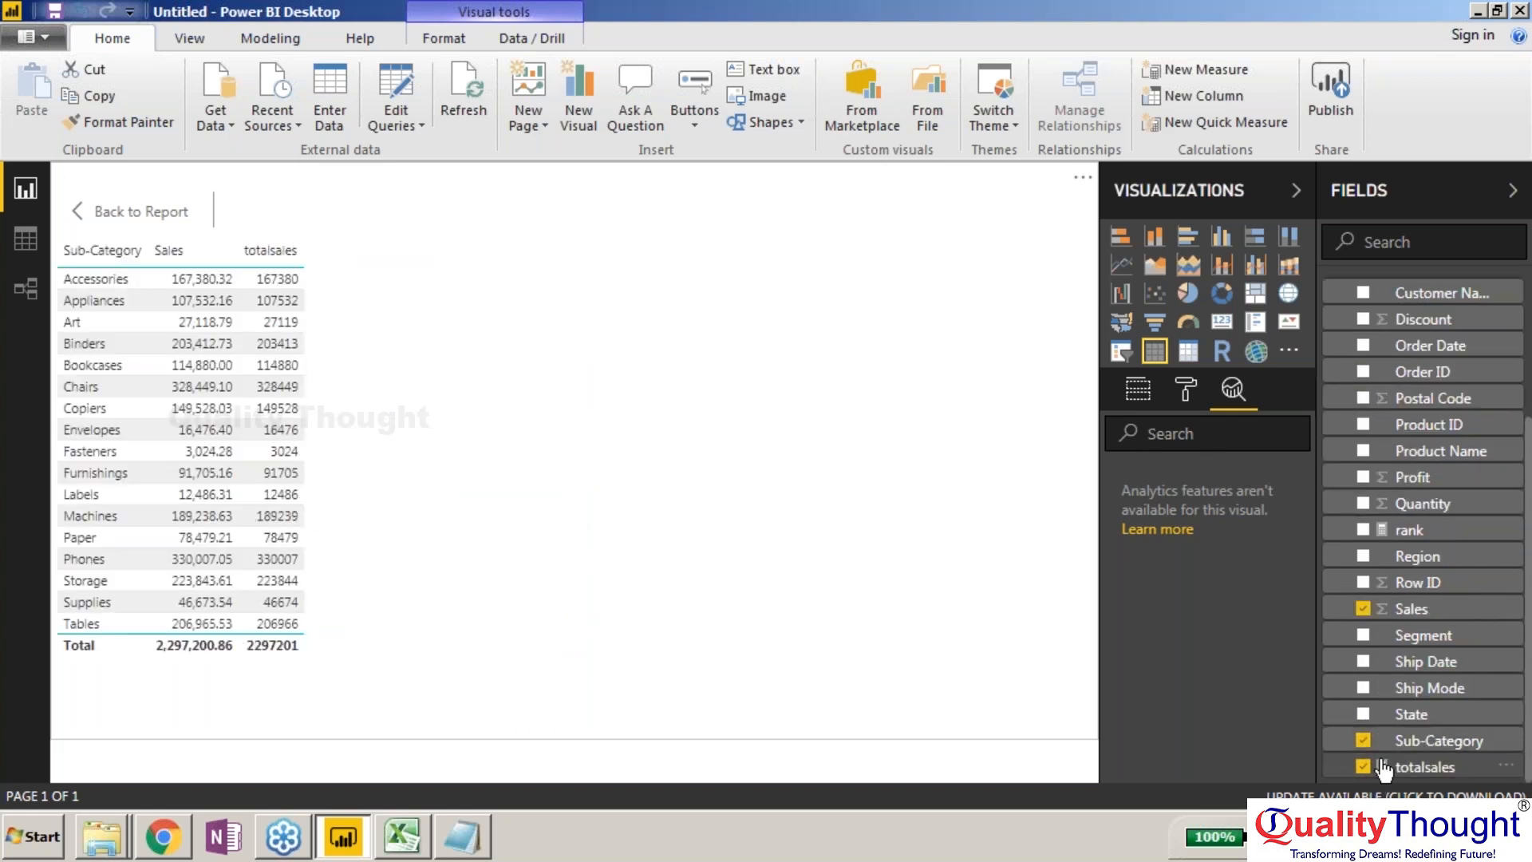
pyautogui.click(1363, 766)
# Step: Convert the sub-category table into a stacked bar chart with the analytics options showing
pyautogui.click(1137, 391)
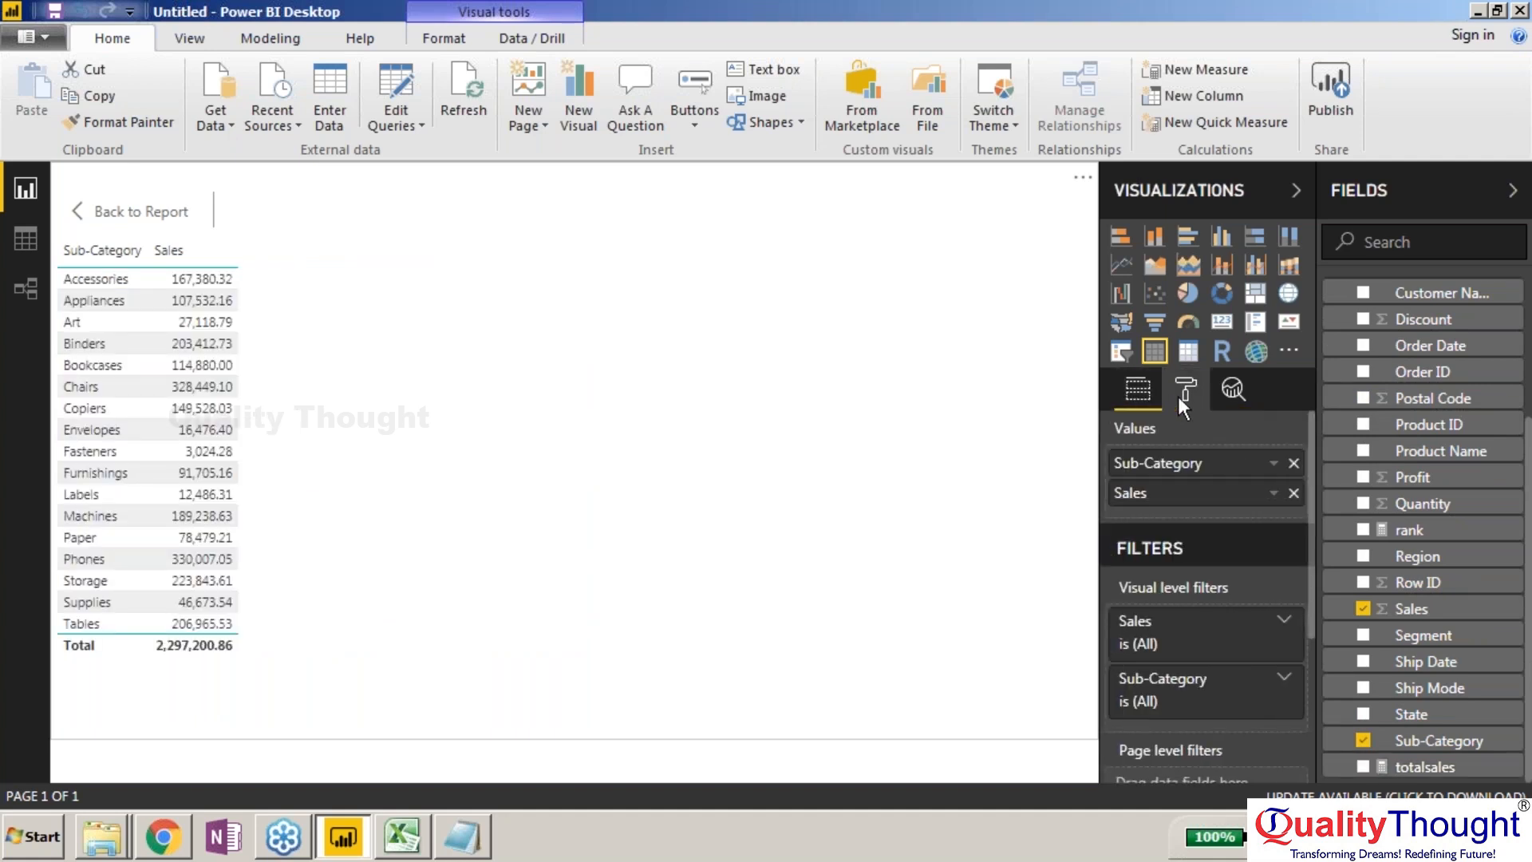
pyautogui.click(1184, 391)
pyautogui.click(1229, 390)
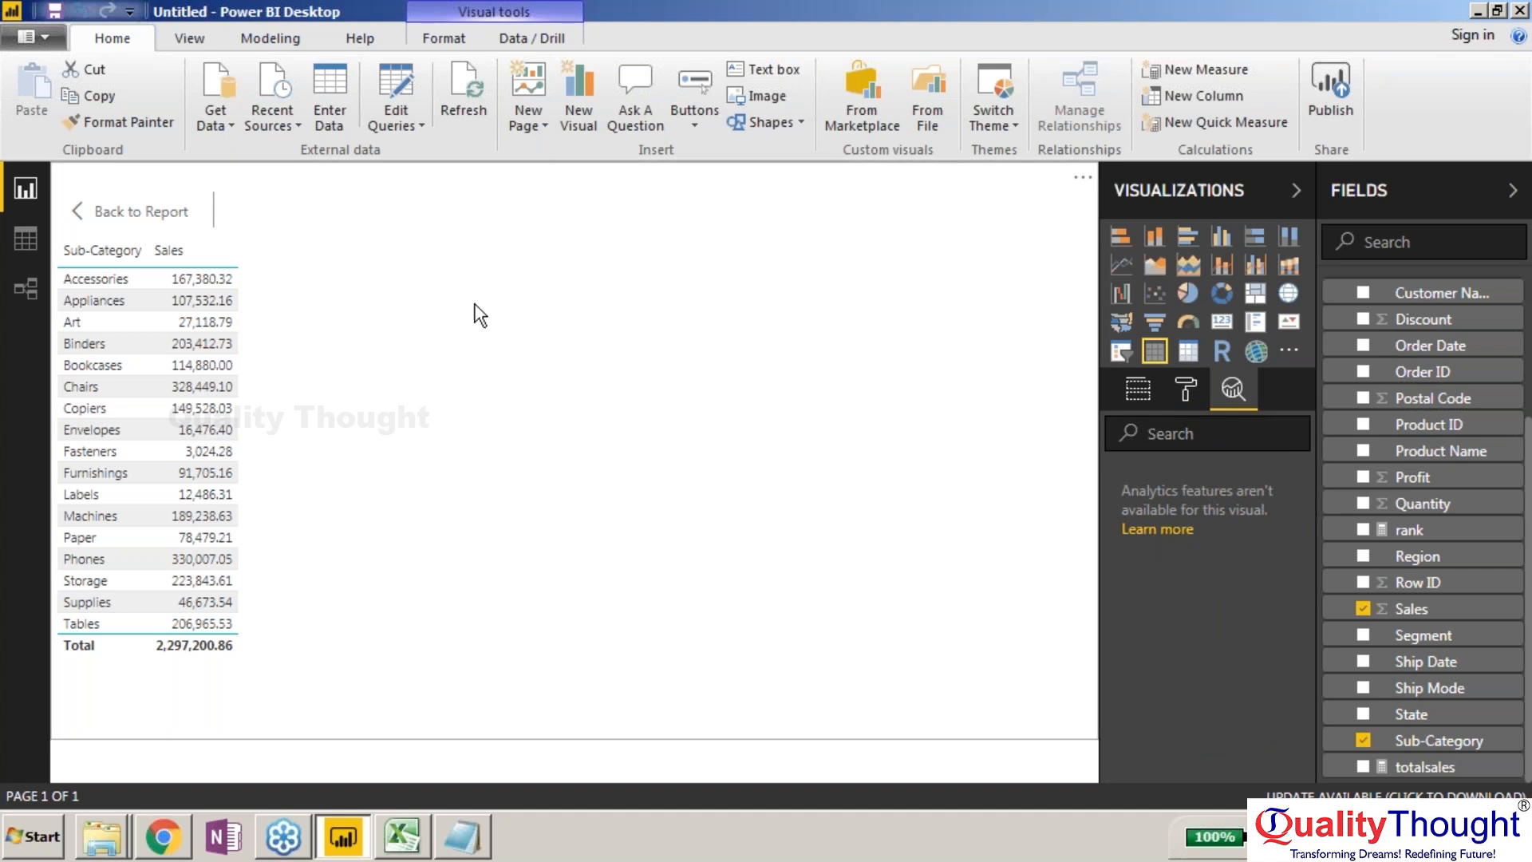
pyautogui.click(1122, 239)
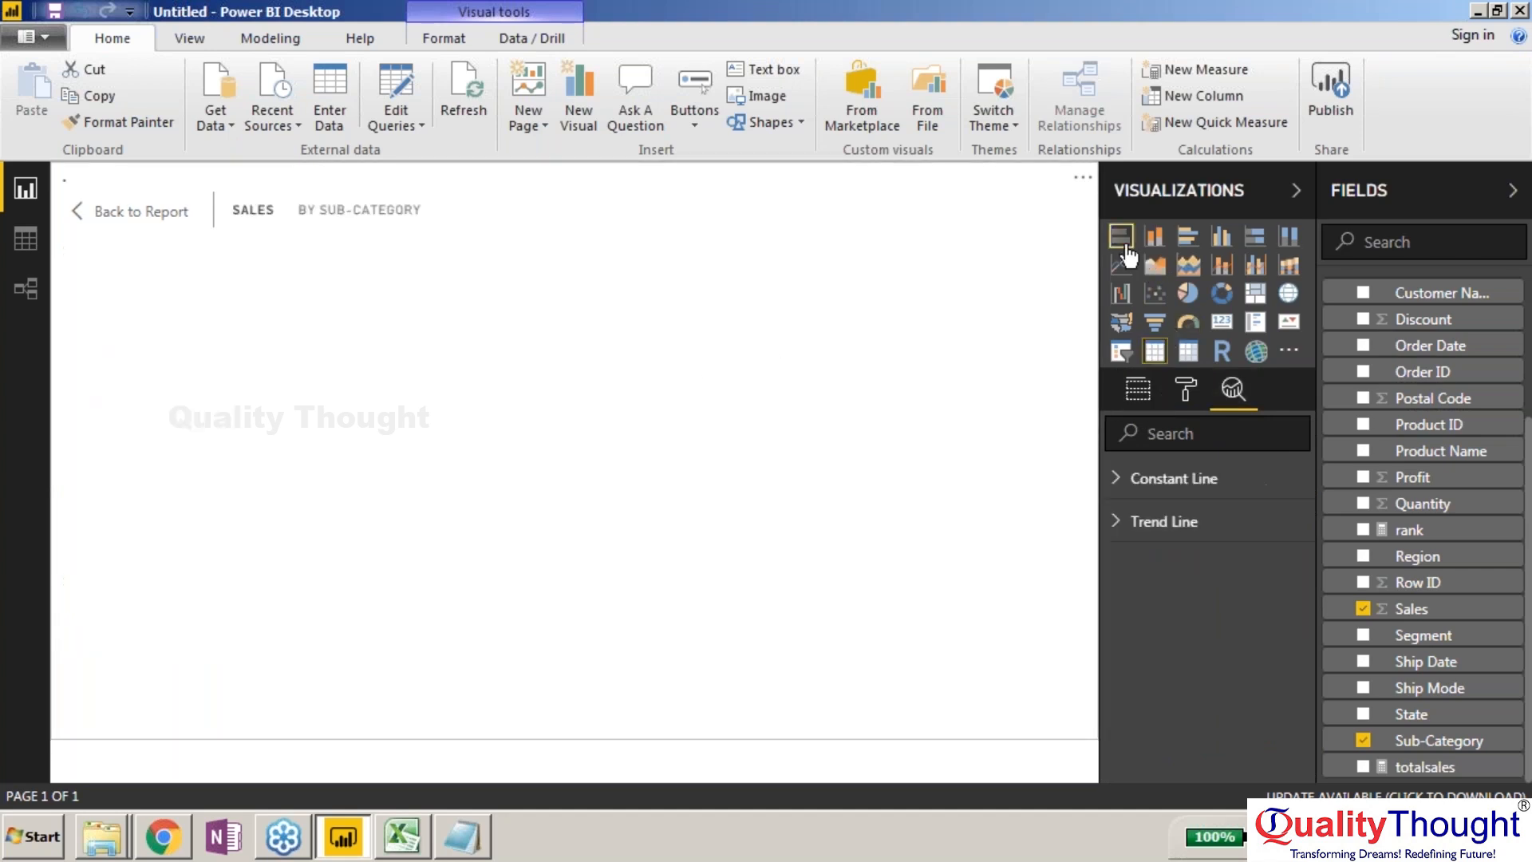
# Step: Add a constant line to the Sales by Sub-Category bar chart and set its value to 100000
pyautogui.click(1194, 482)
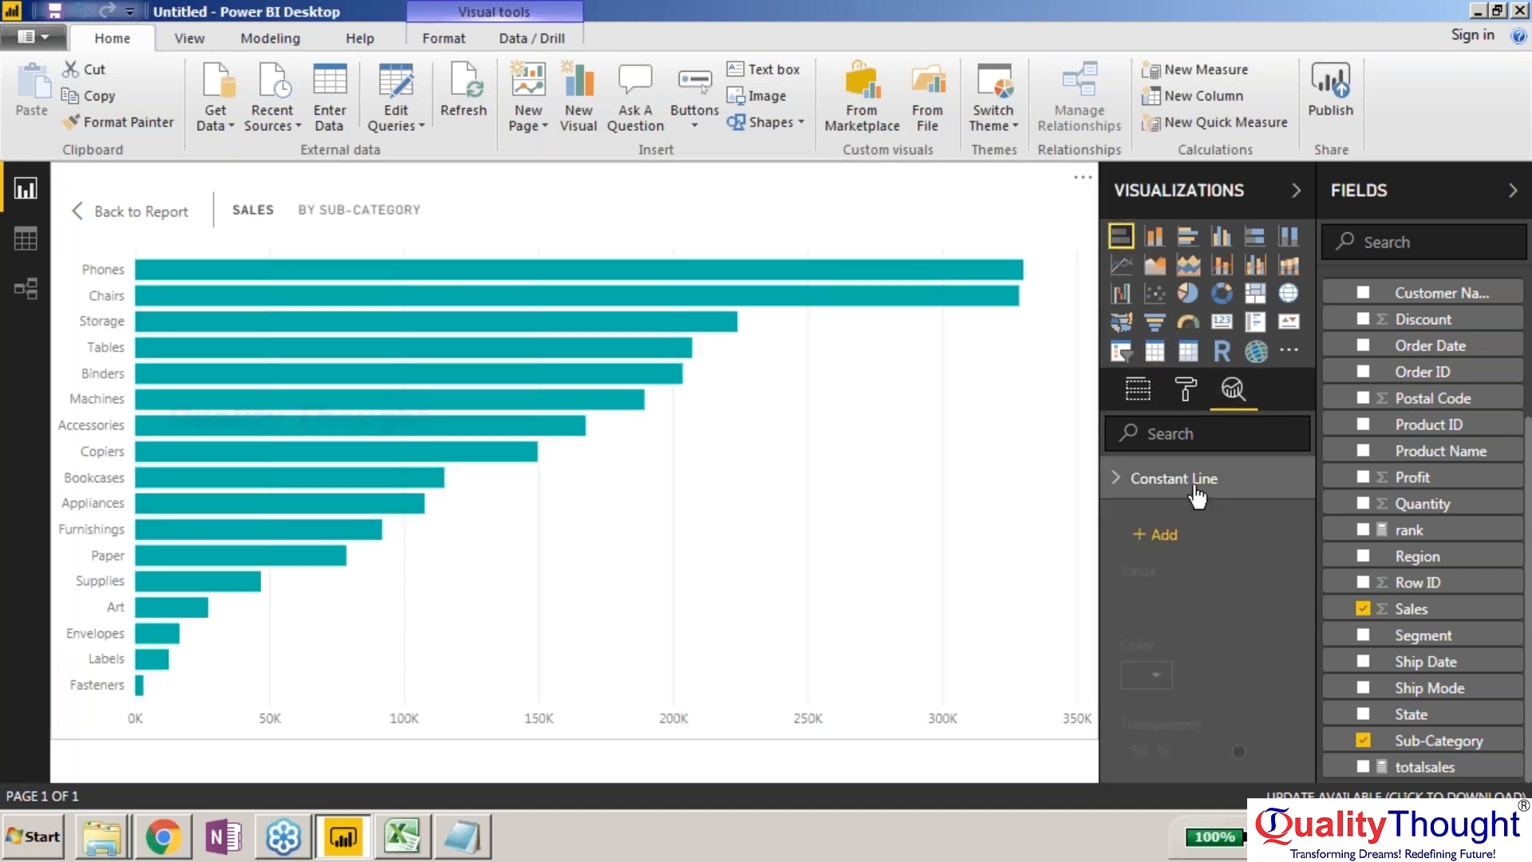
pyautogui.click(1164, 549)
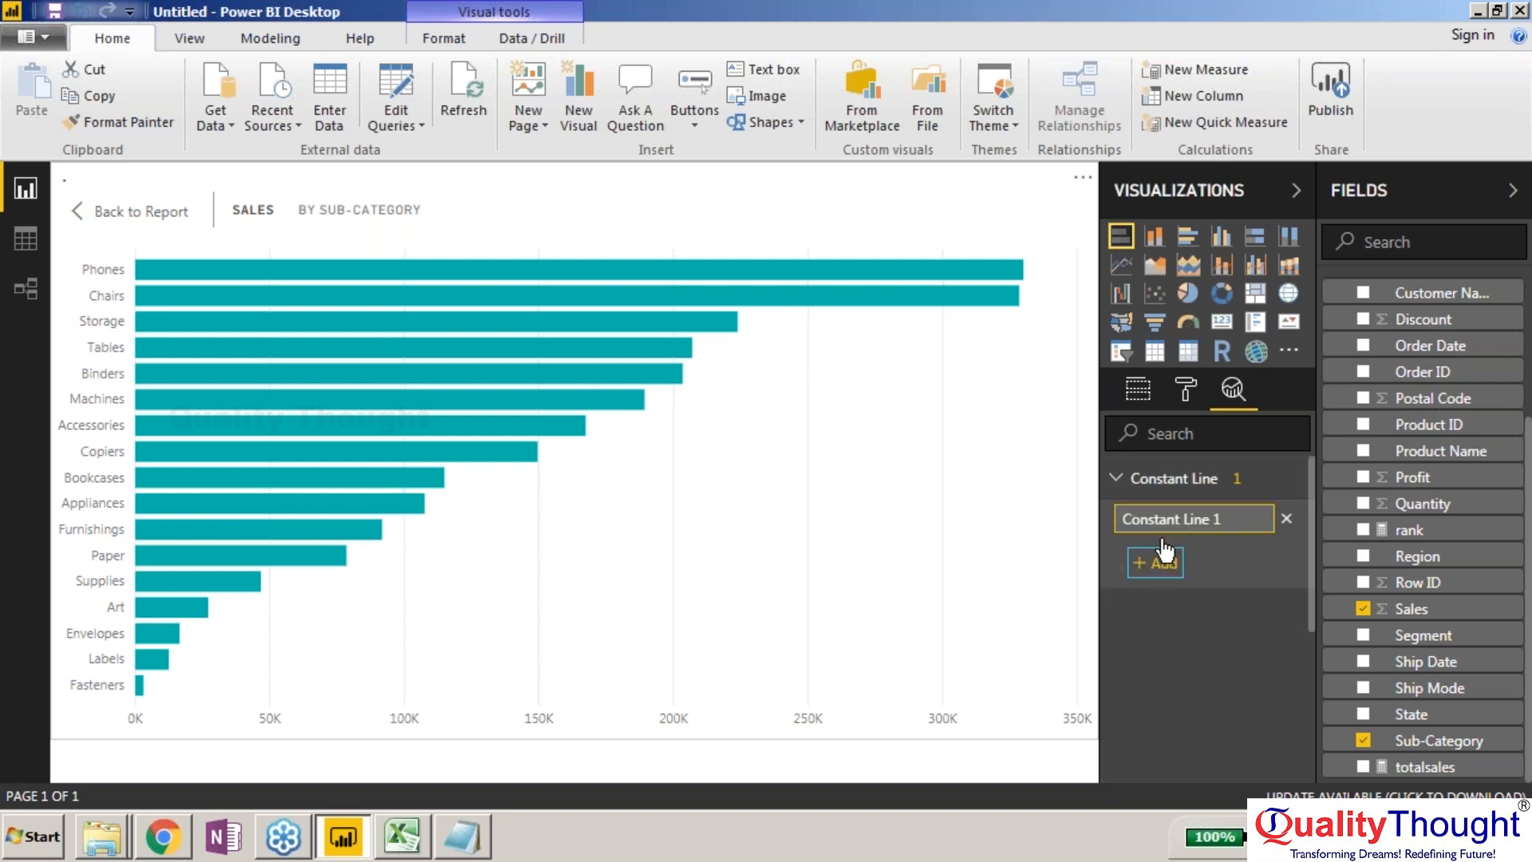
pyautogui.click(1155, 625)
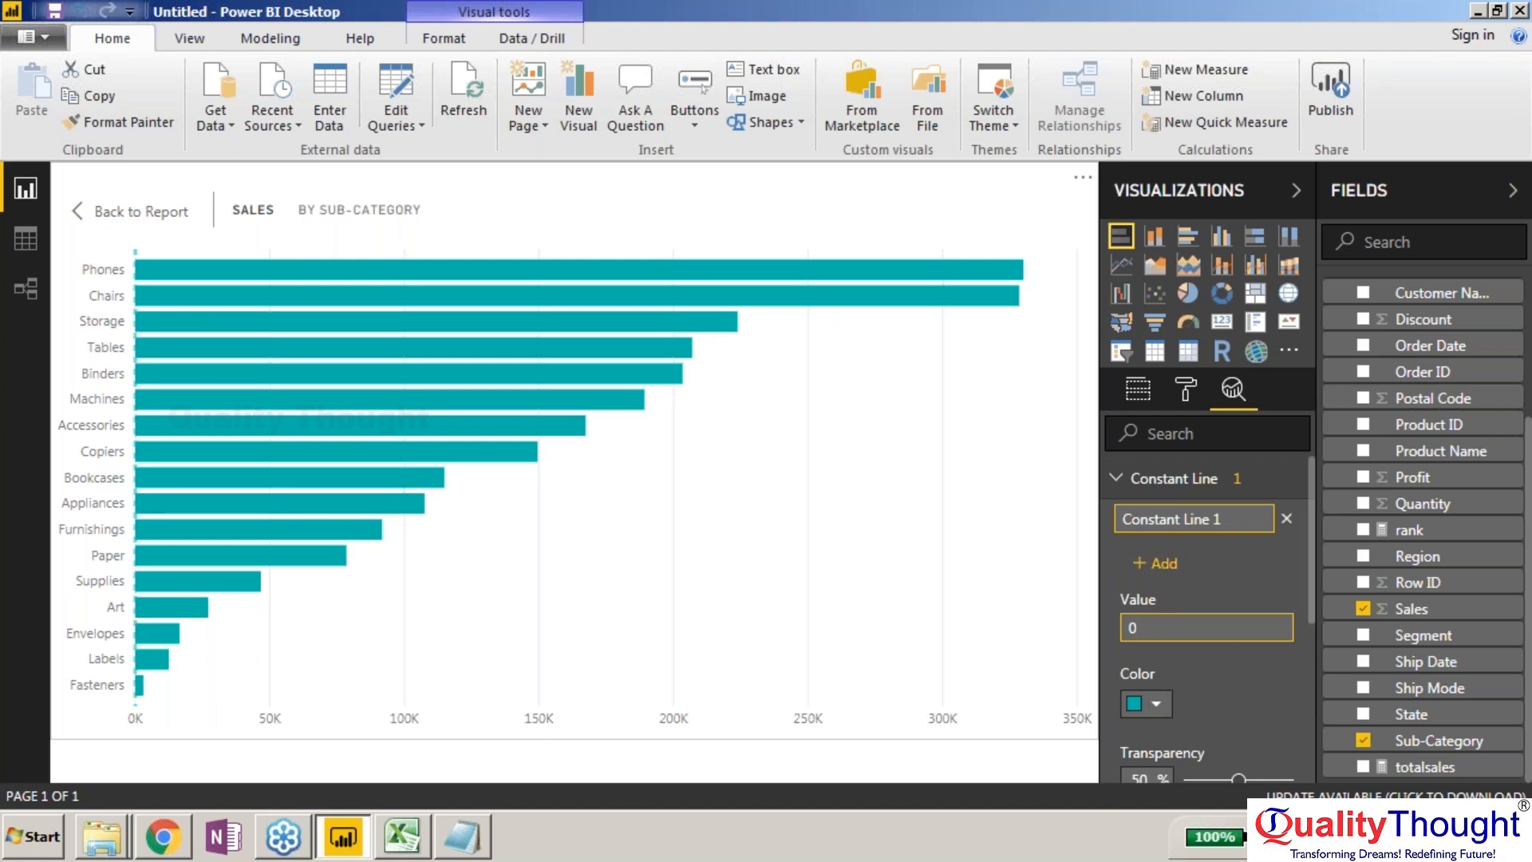
pyautogui.press('BackSpace')
pyautogui.write('100000')
pyautogui.press('Return')
# Step: Set the constant line's style to Solid, its position to In Front and its color to dark gray
pyautogui.scroll(-2, 1312, 581)
pyautogui.scroll(-3, 1310, 635)
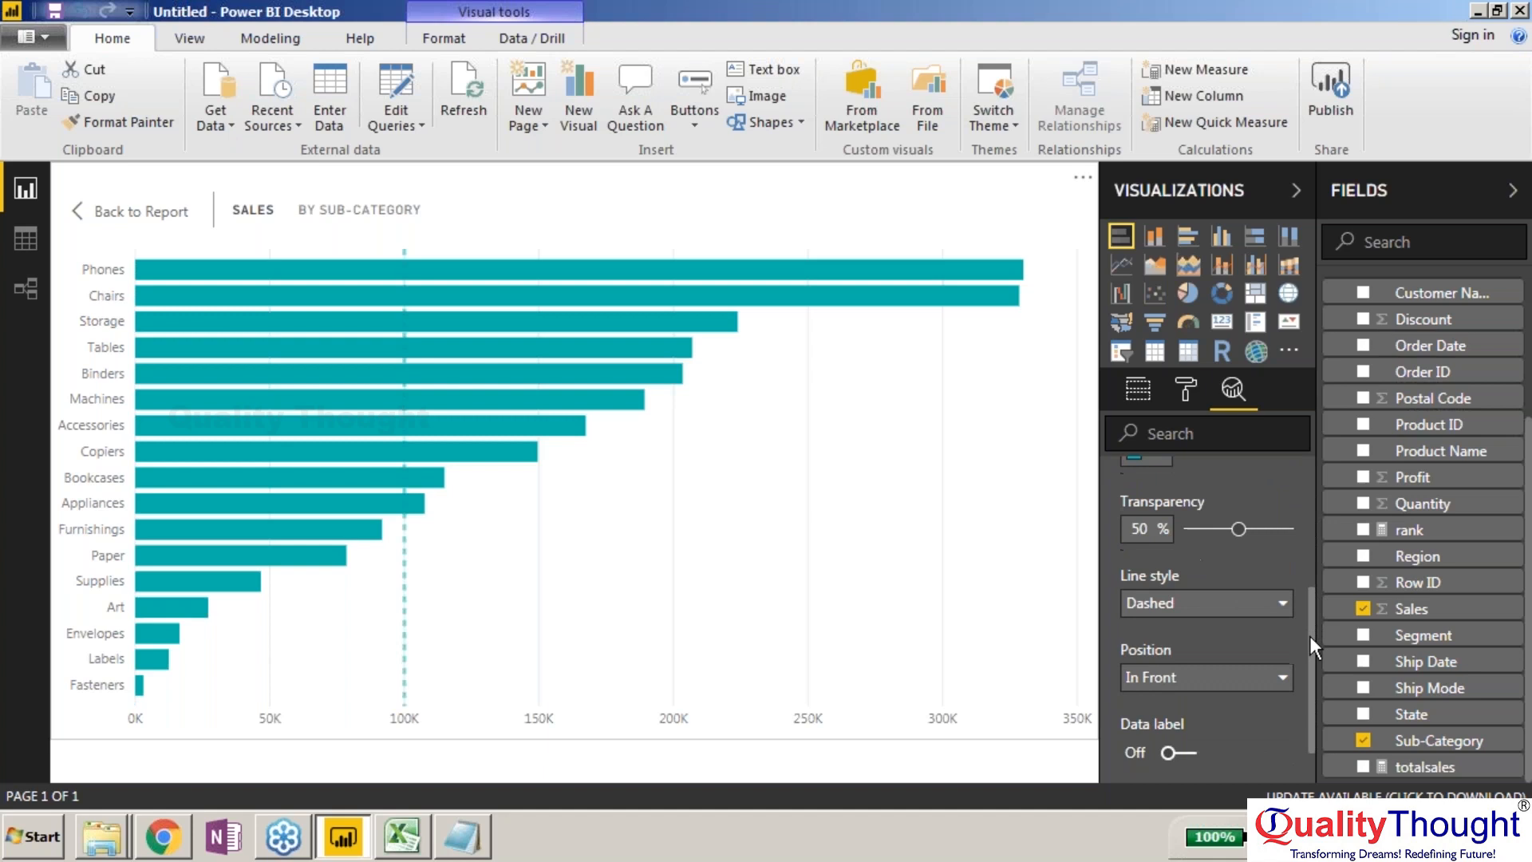
pyautogui.scroll(2, 1300, 643)
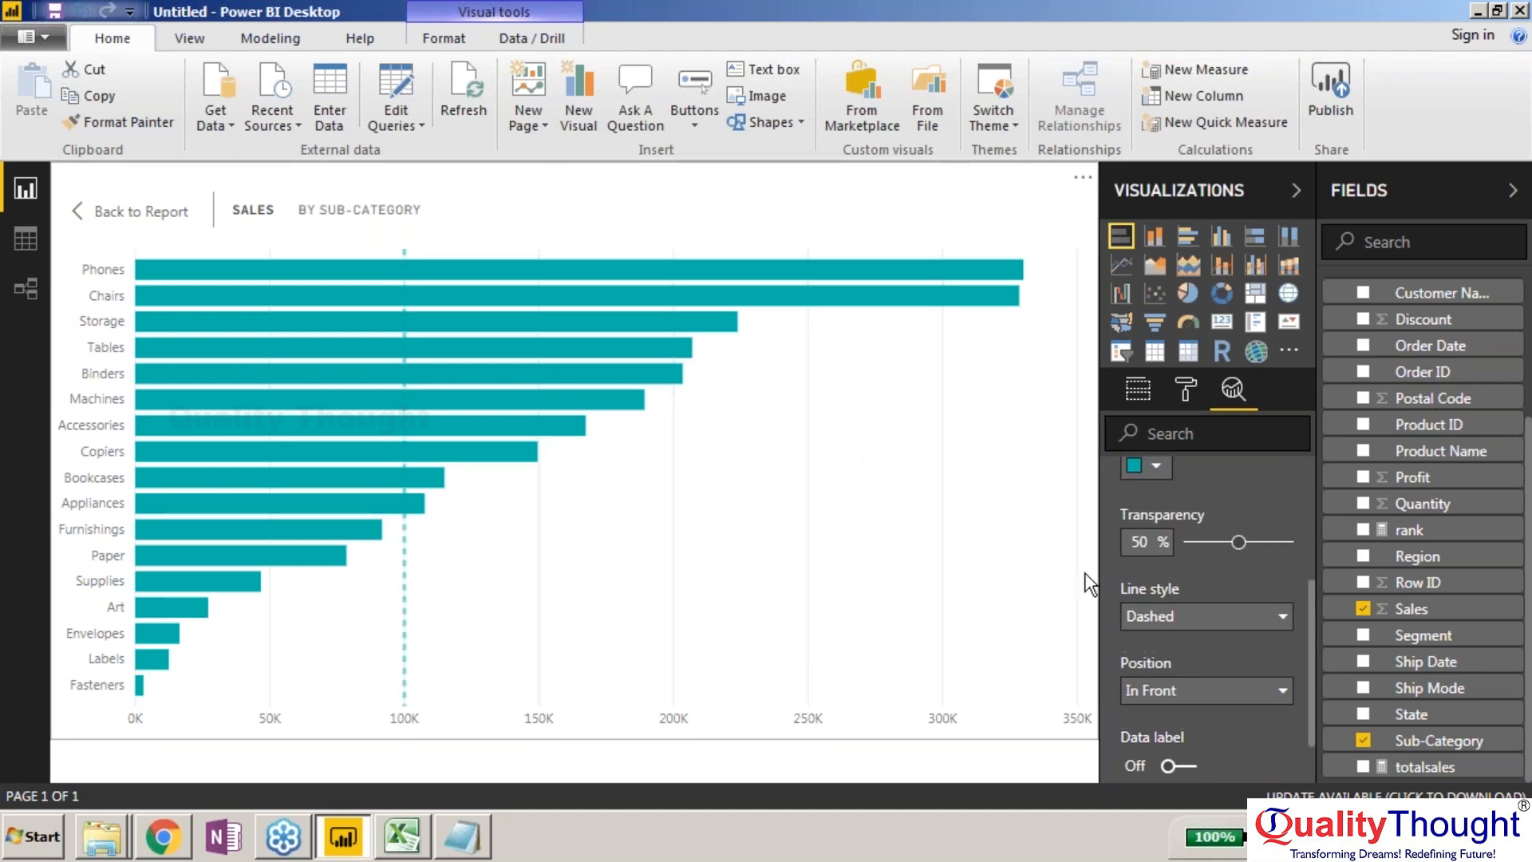
pyautogui.click(1162, 471)
pyautogui.click(1201, 624)
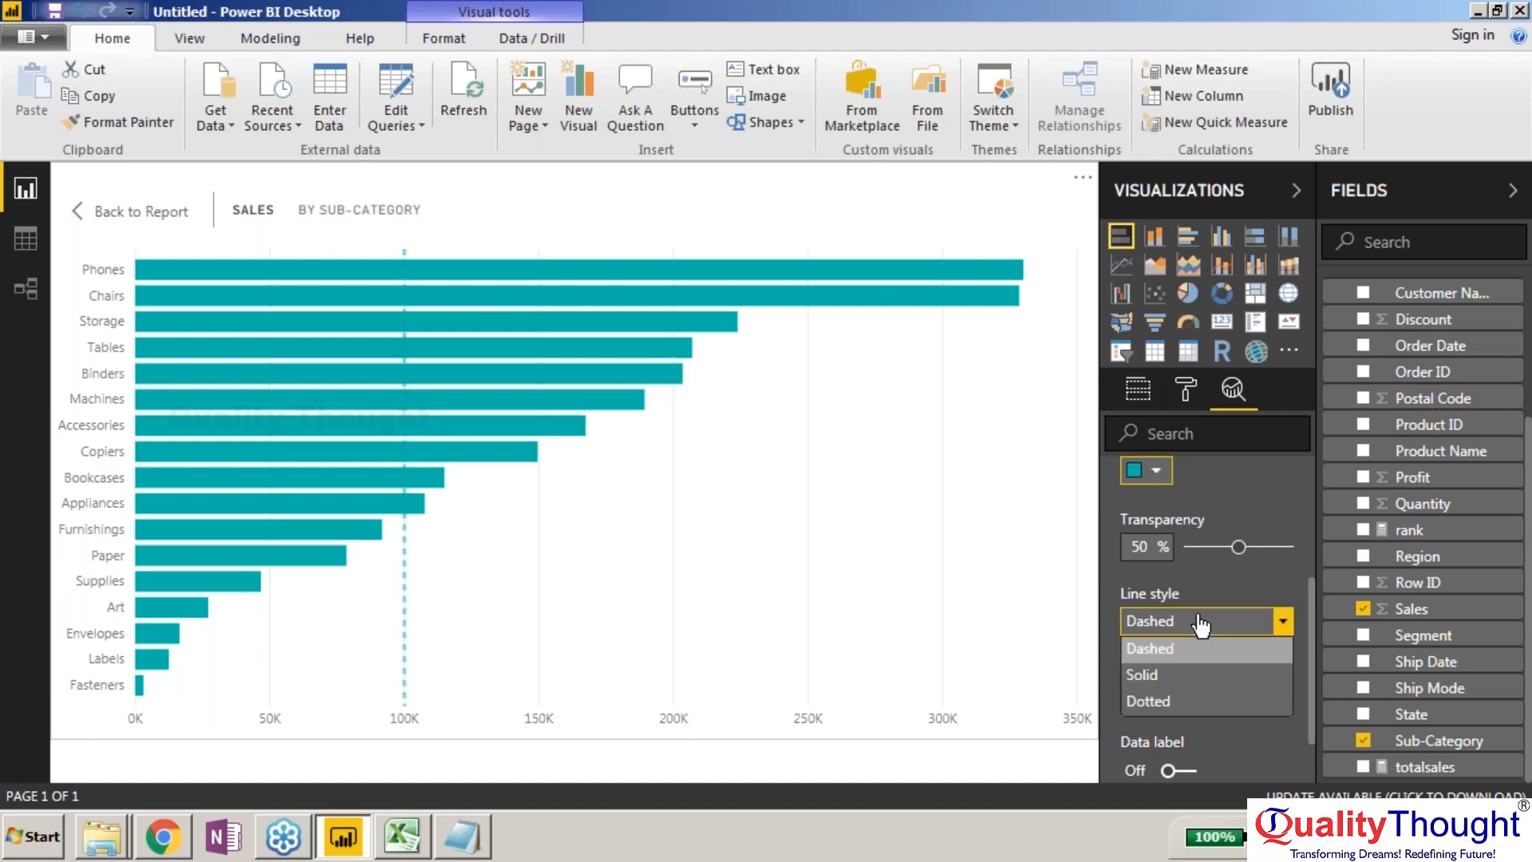
pyautogui.click(1190, 674)
pyautogui.click(1191, 699)
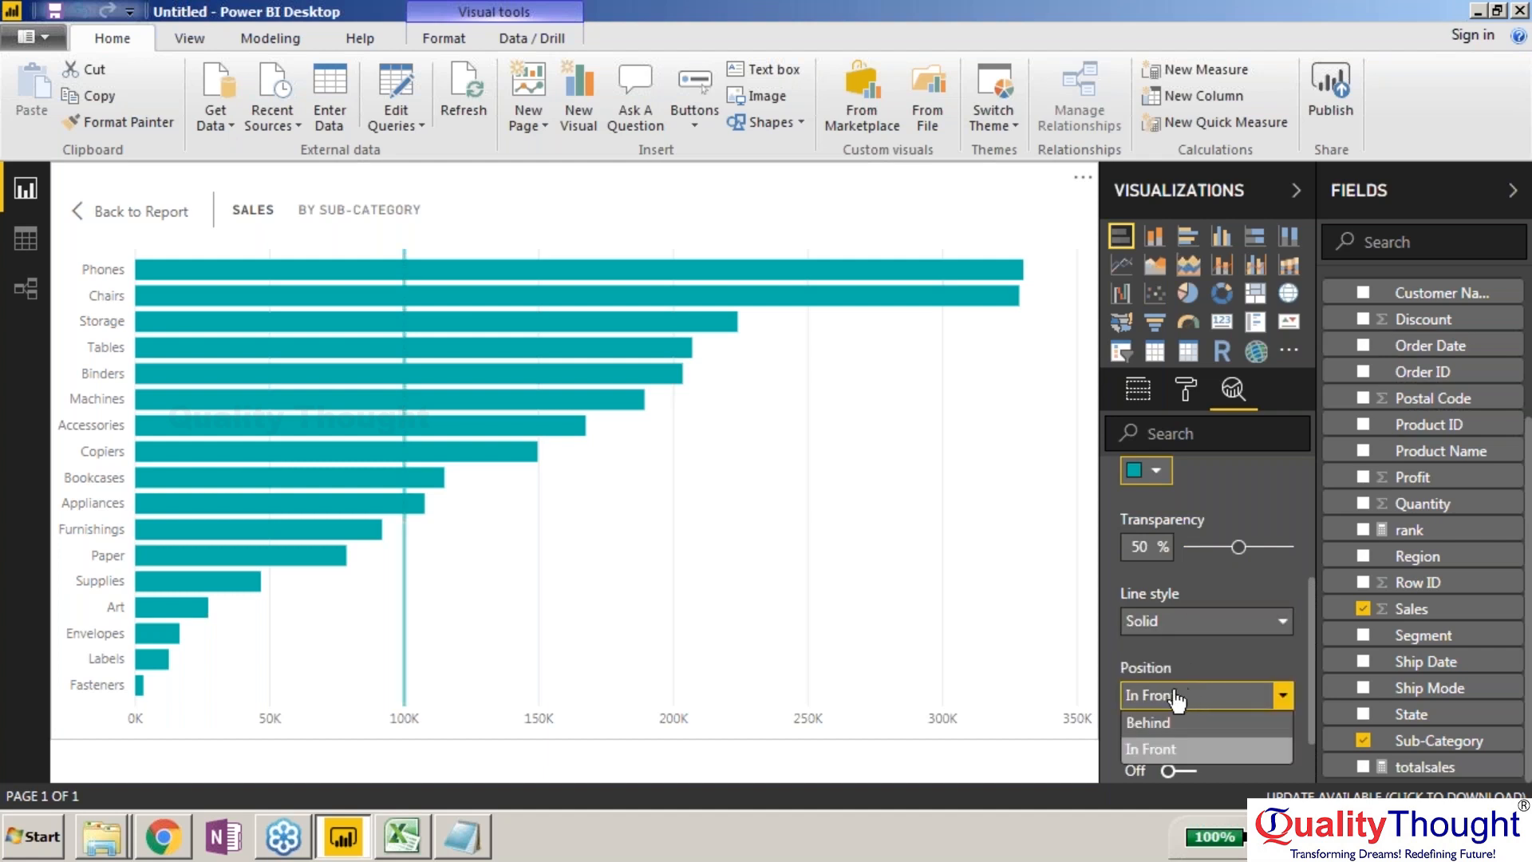
pyautogui.click(1169, 750)
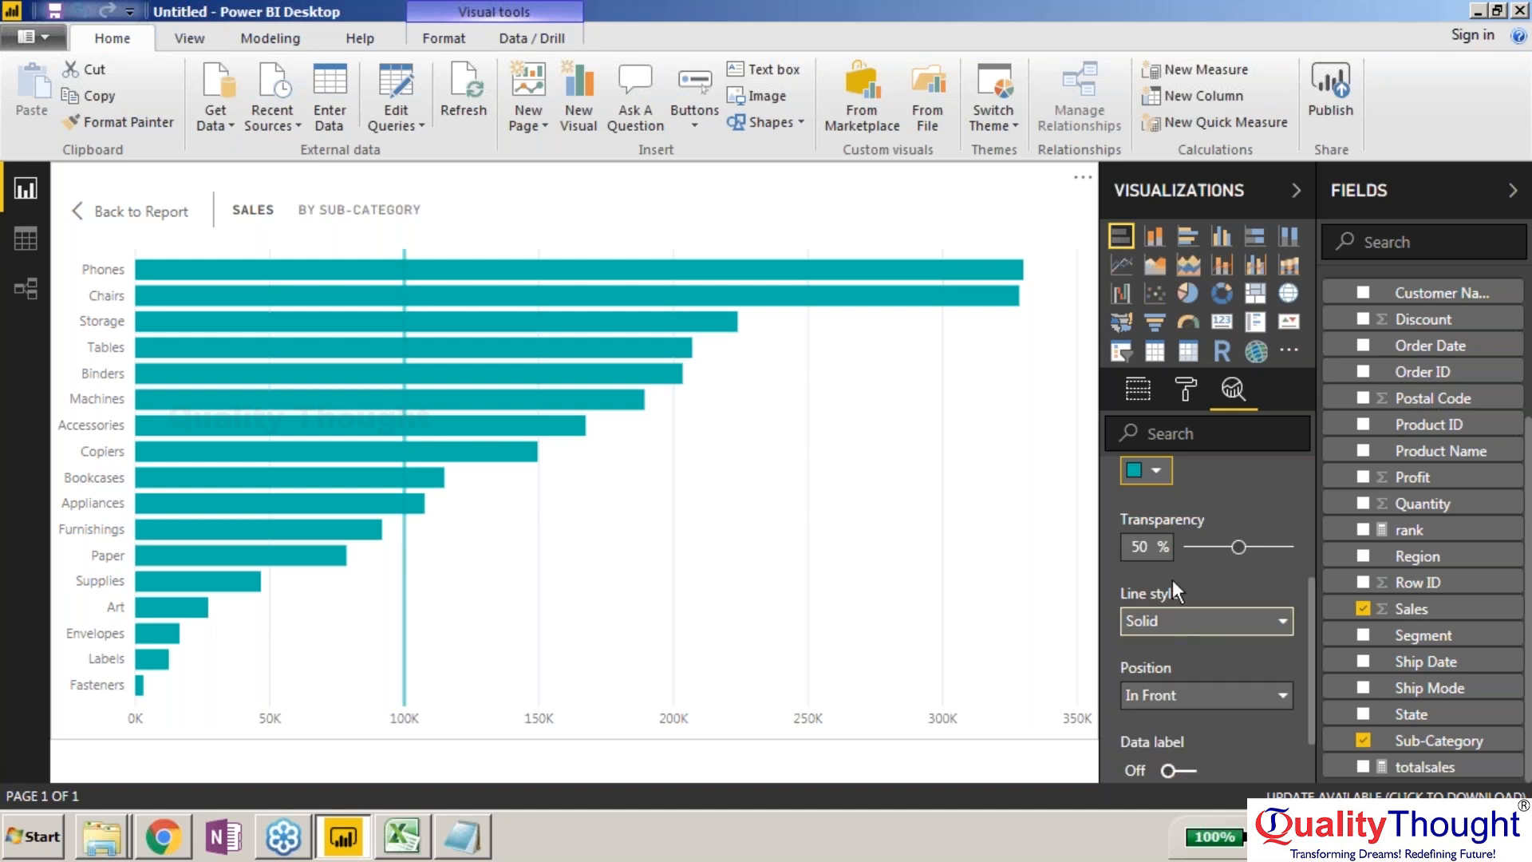
pyautogui.click(1149, 471)
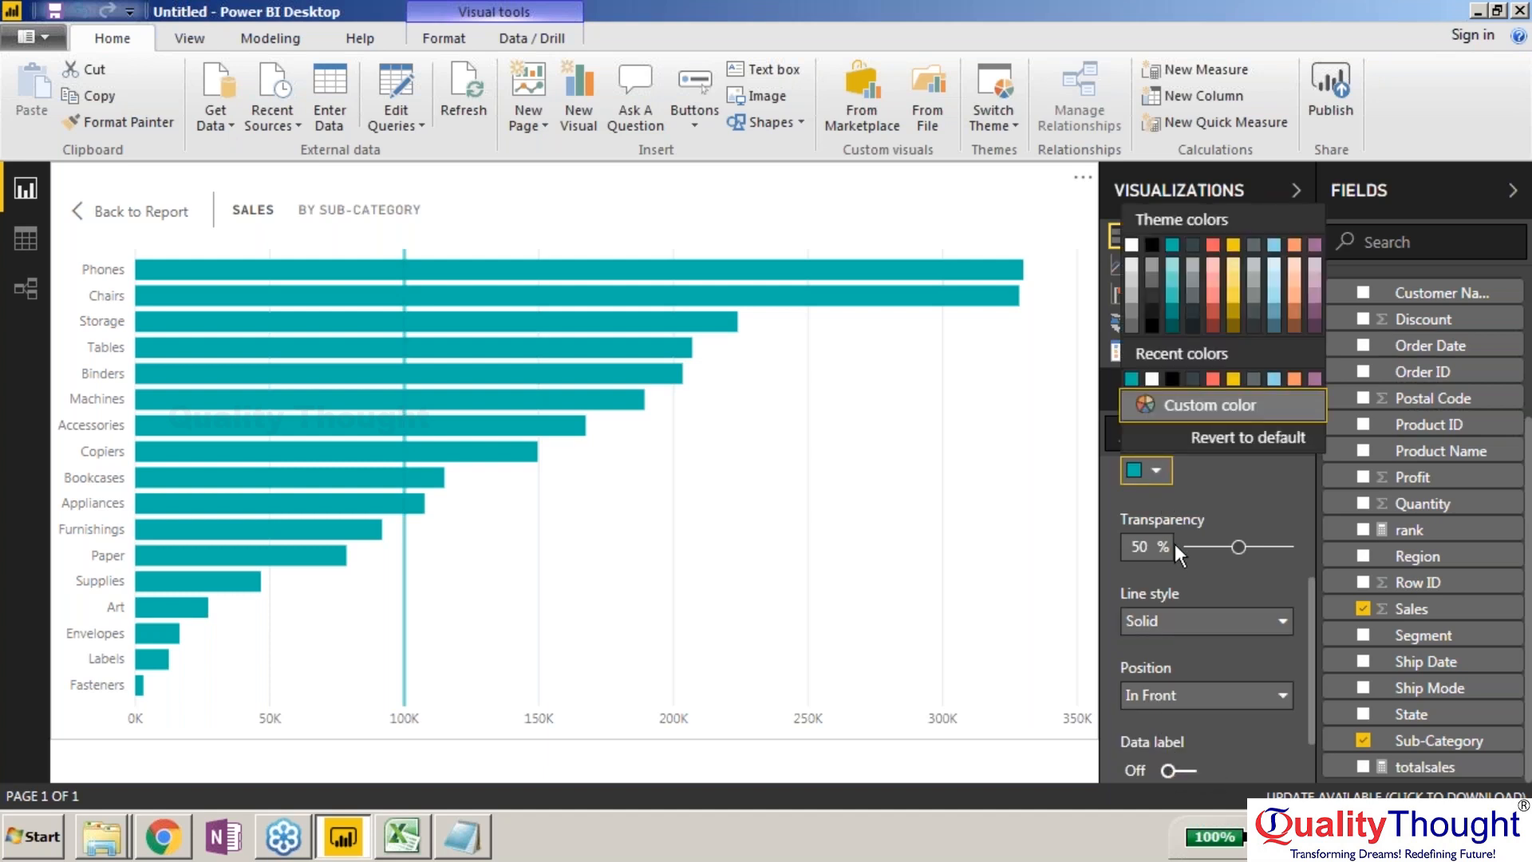
pyautogui.click(1192, 292)
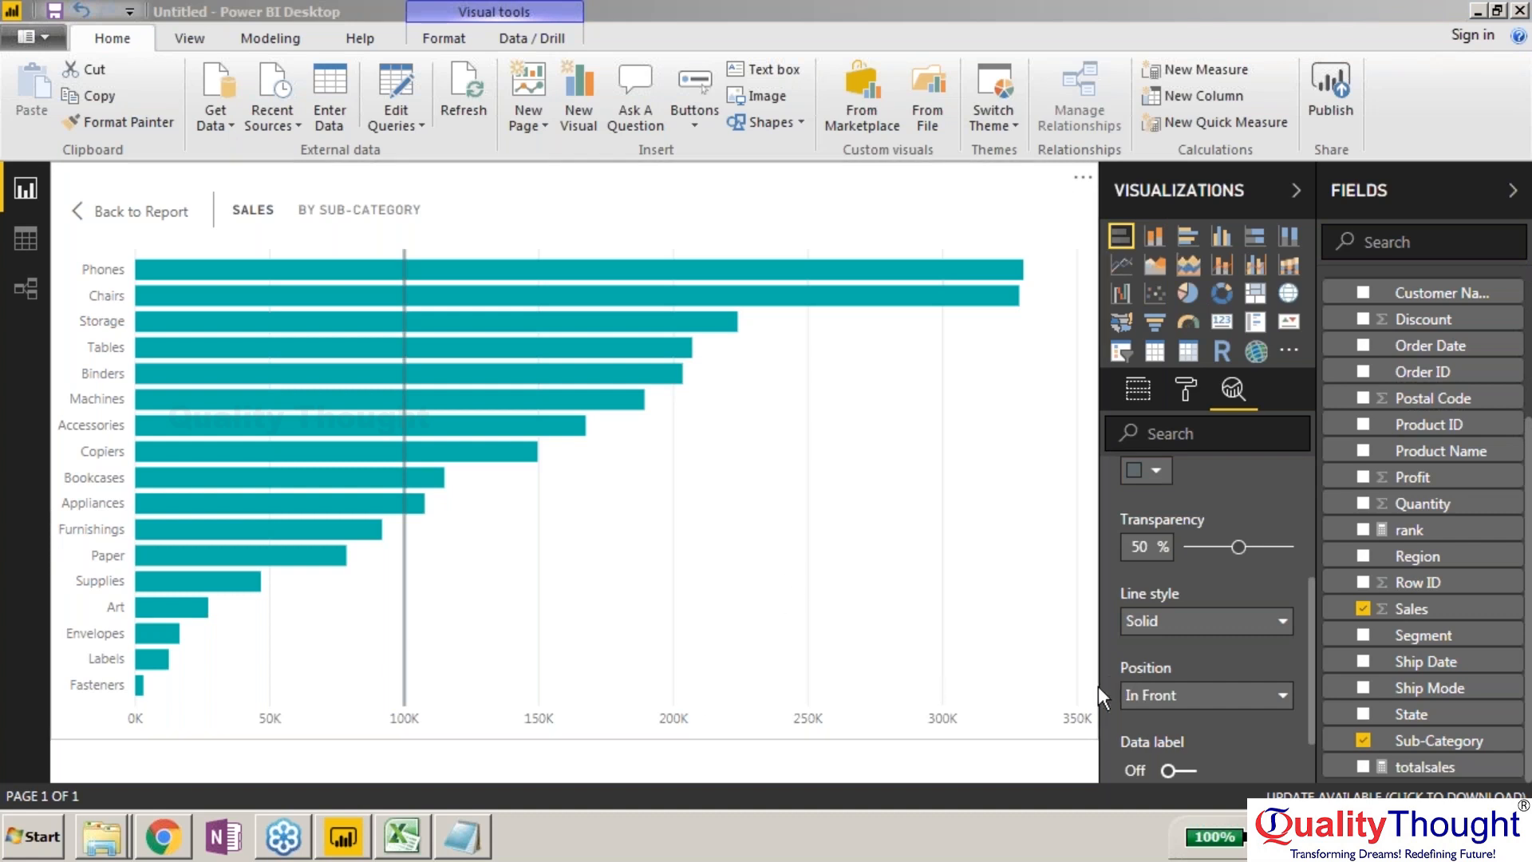
pyautogui.click(1011, 176)
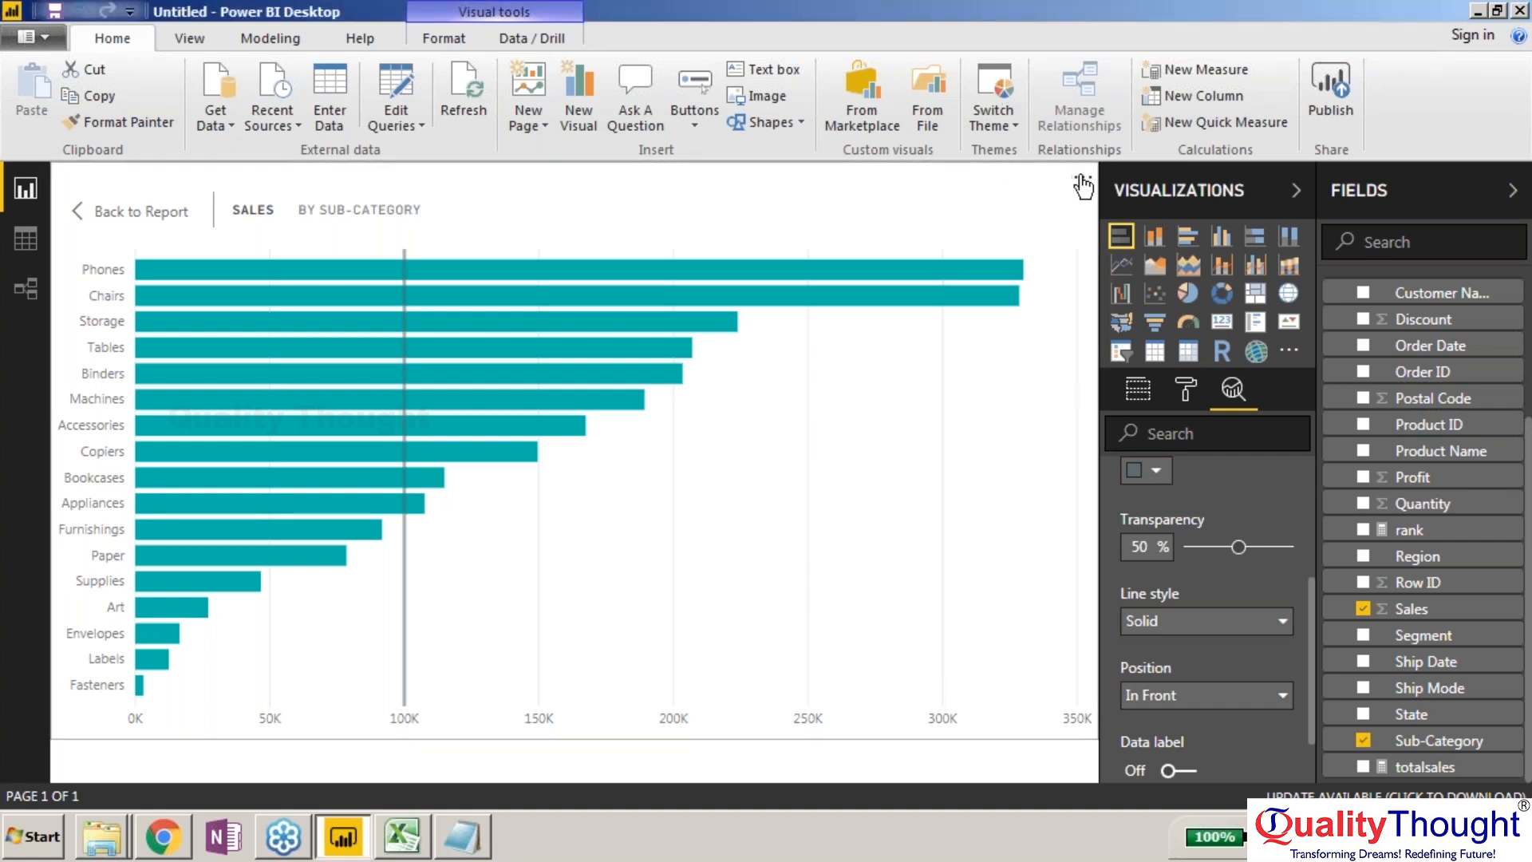
pyautogui.click(1082, 179)
pyautogui.click(1027, 206)
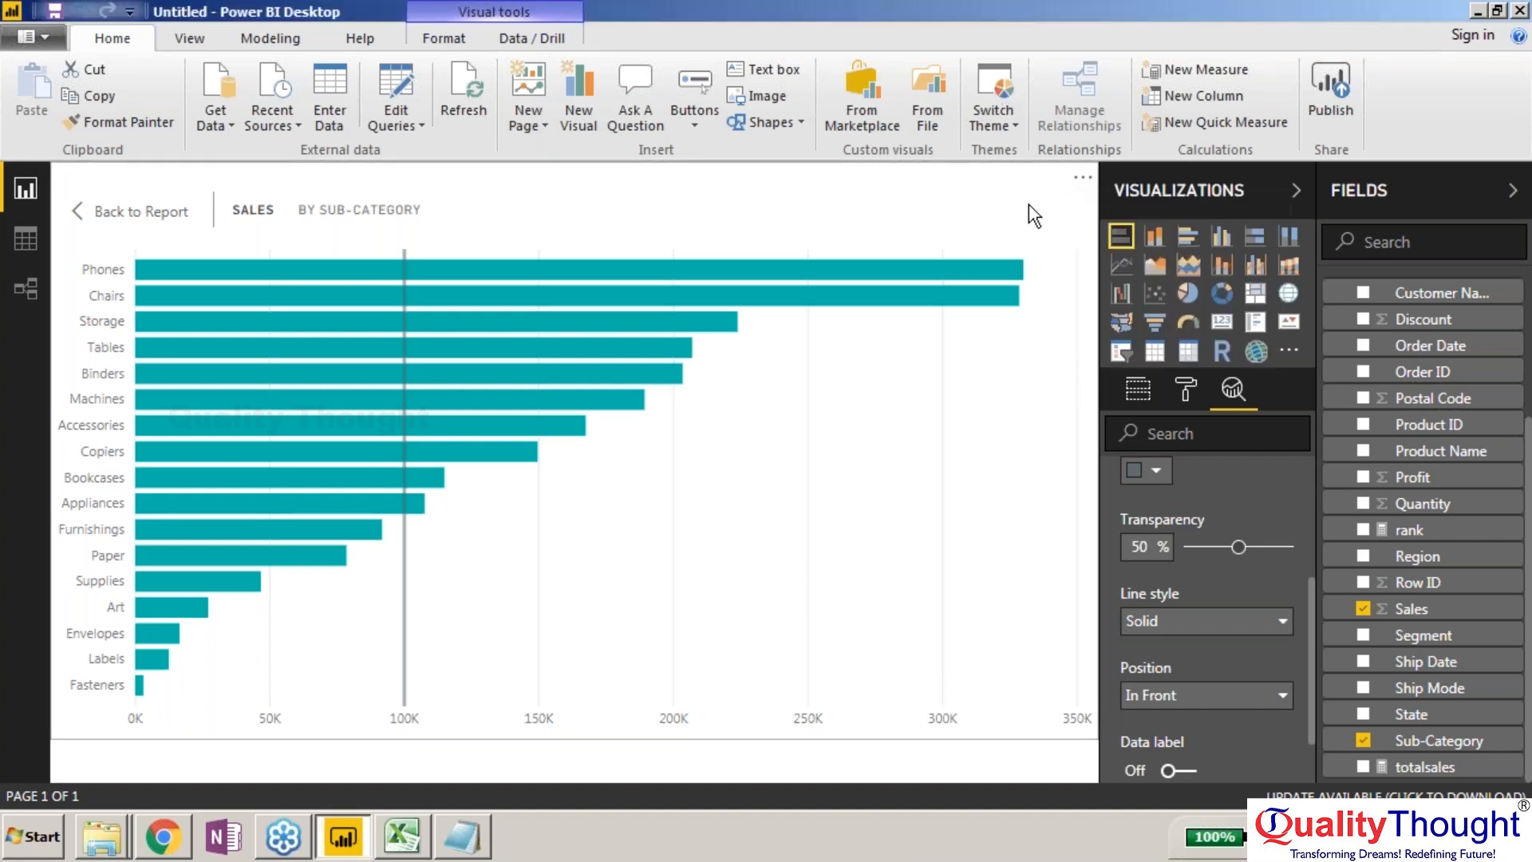
pyautogui.click(1189, 388)
pyautogui.click(1236, 390)
pyautogui.click(1126, 479)
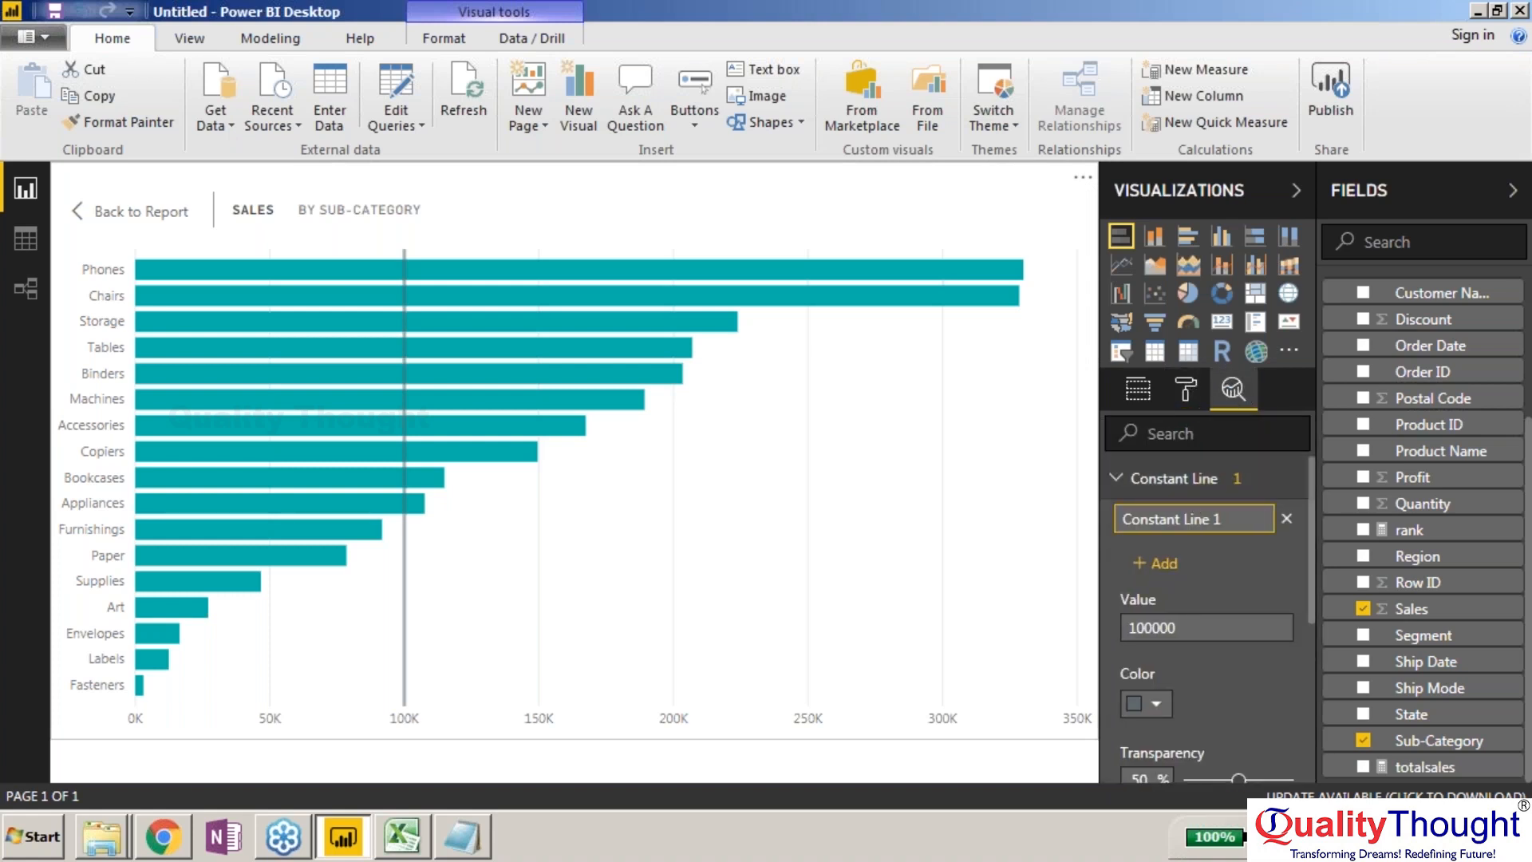
pyautogui.click(1126, 487)
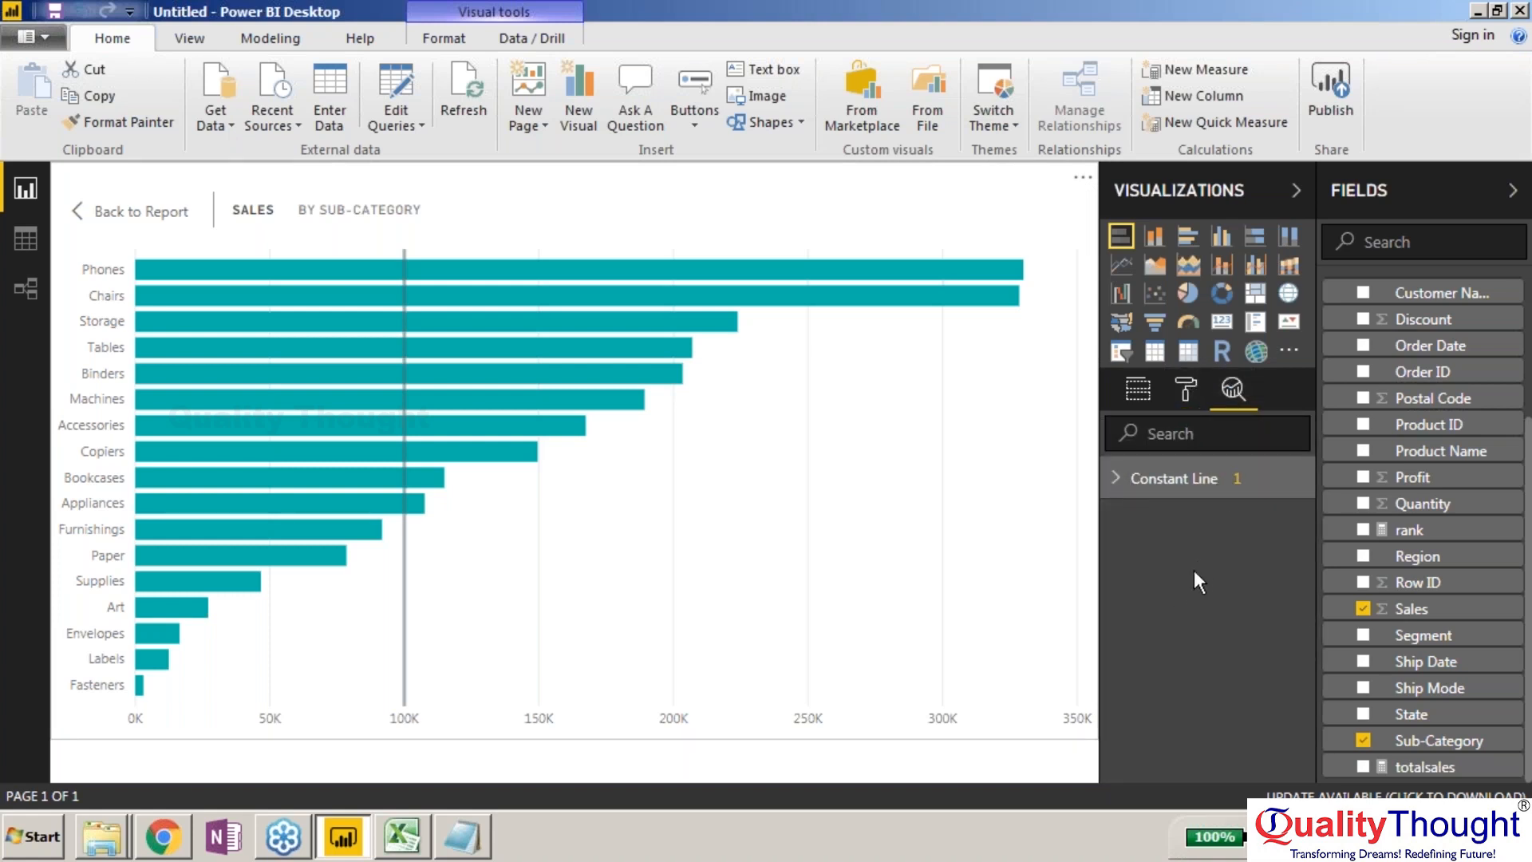
pyautogui.click(1117, 480)
pyautogui.click(1116, 479)
pyautogui.click(1117, 482)
pyautogui.click(1117, 482)
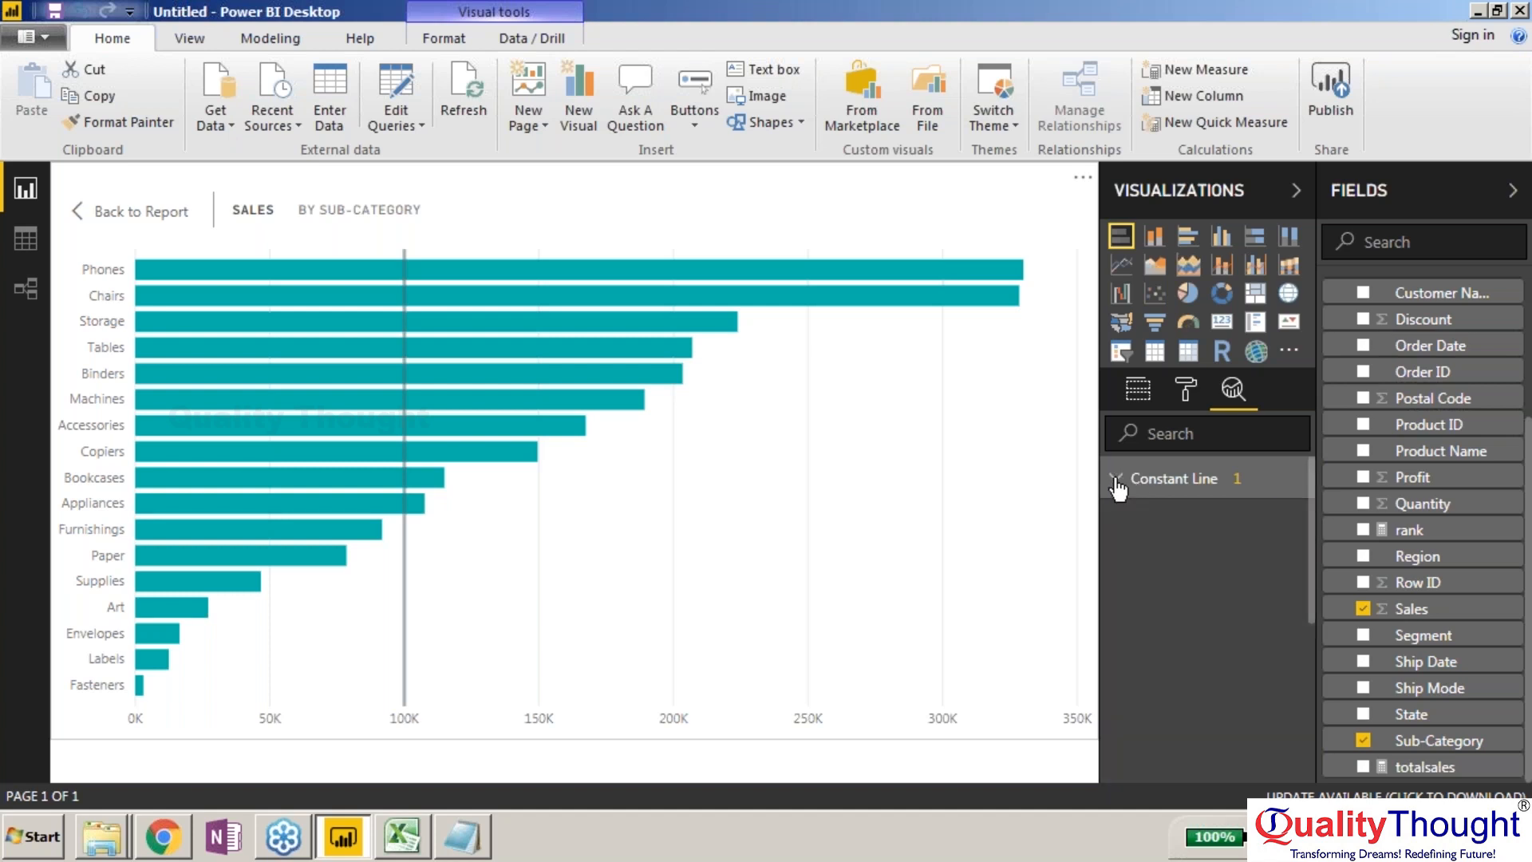